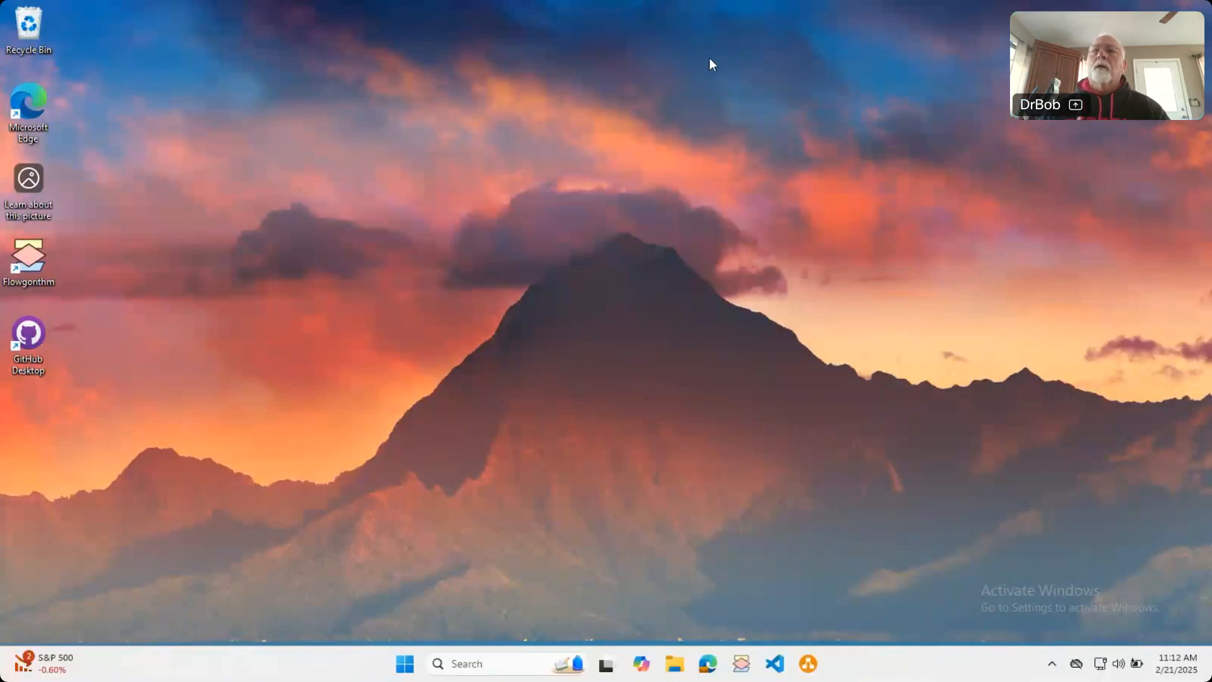
Open draw.io in Microsoft Edge and dismiss the offer to continue editing a saved draft
{"action": "left_click", "coordinate": [708, 663]}
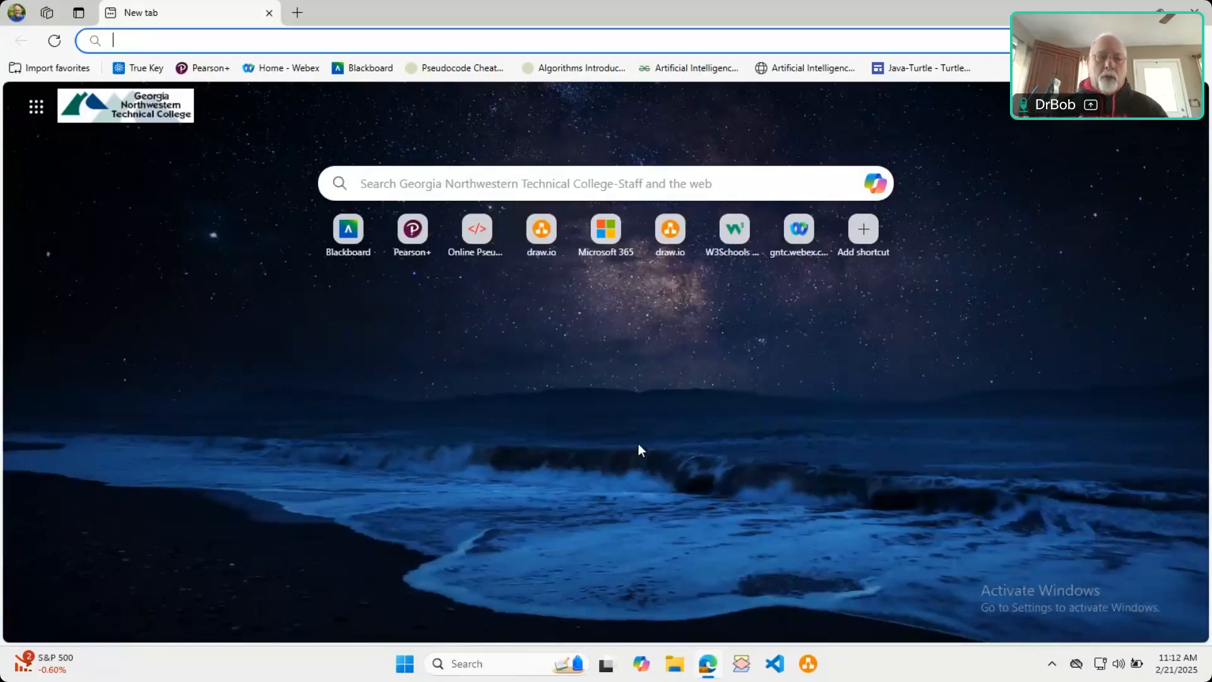
{"action": "type", "text": "draw."}
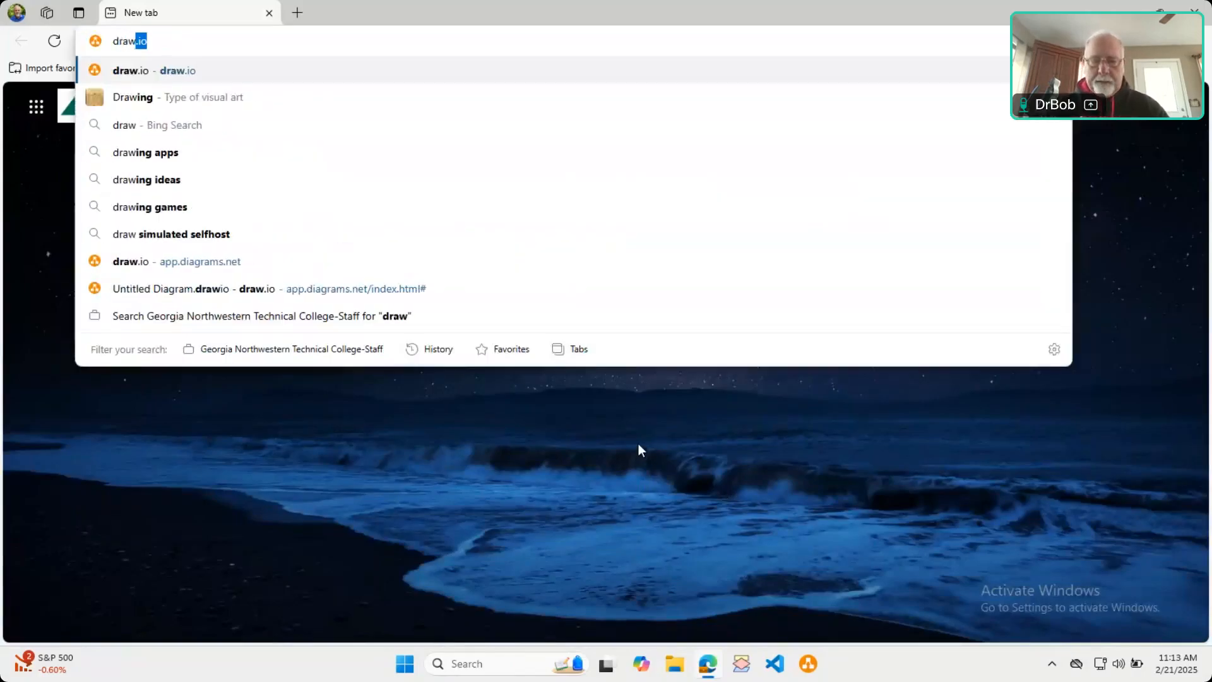
{"action": "type", "text": "io"}
{"action": "key", "text": "Return"}
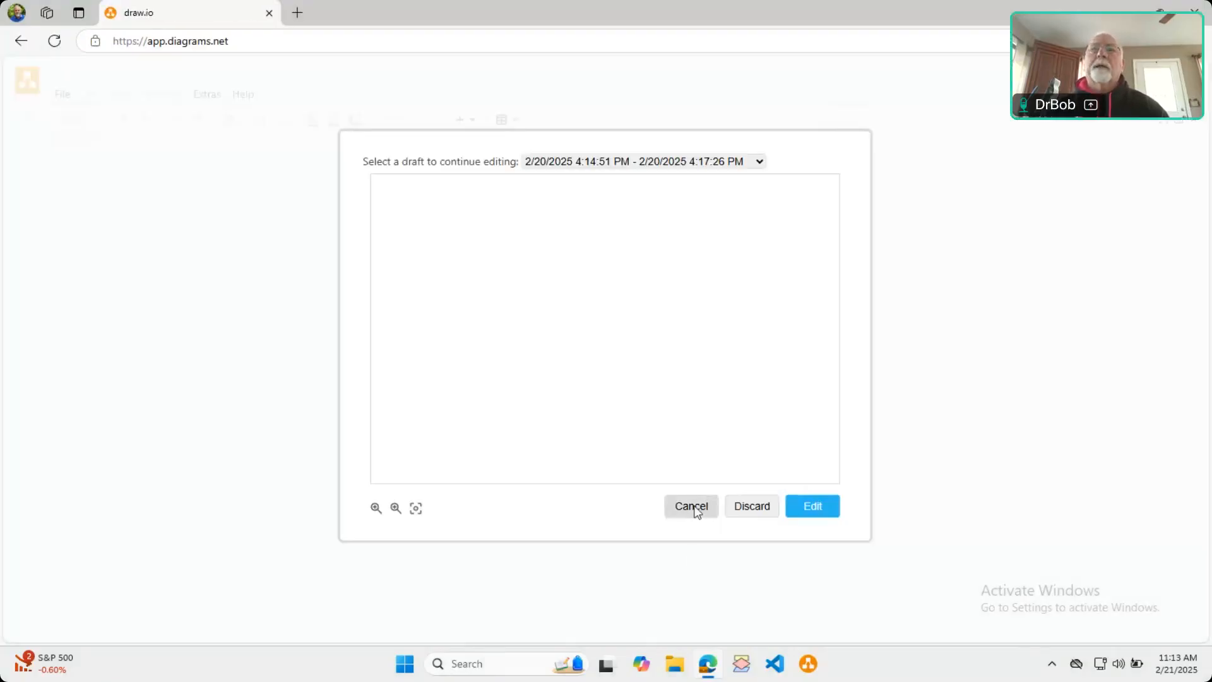
{"action": "left_click", "coordinate": [693, 508]}
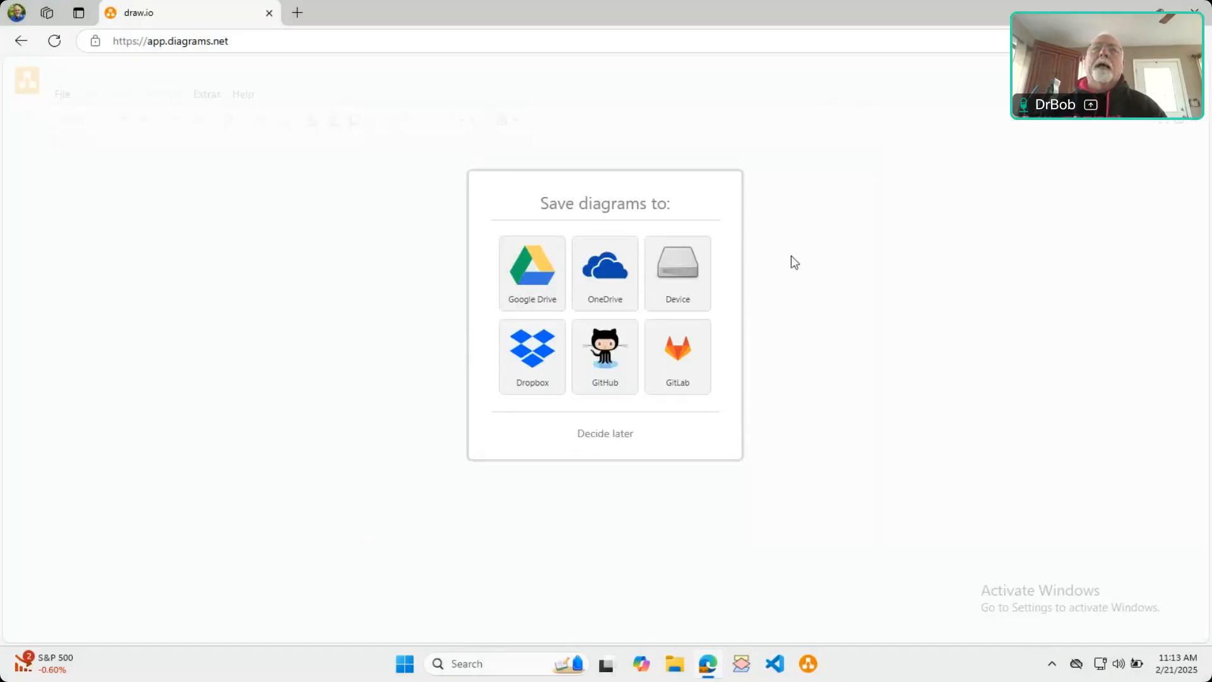
Create a new blank diagram with the device as its storage location
{"action": "left_click", "coordinate": [676, 268]}
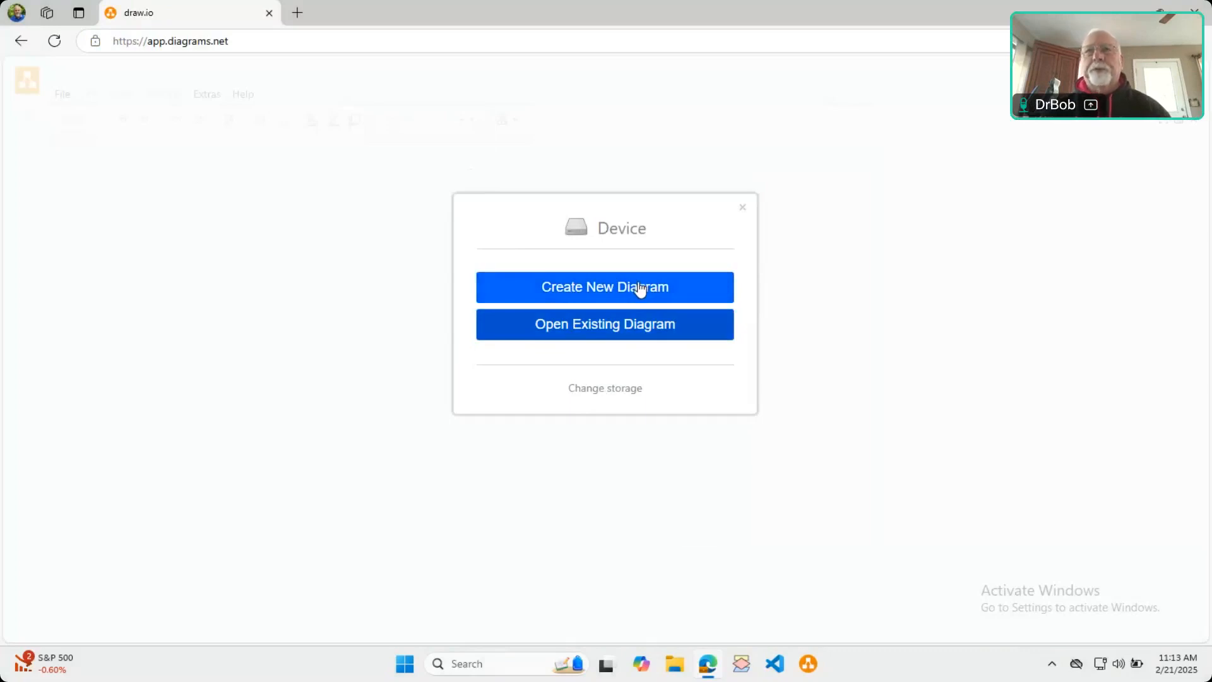
{"action": "left_click", "coordinate": [639, 288]}
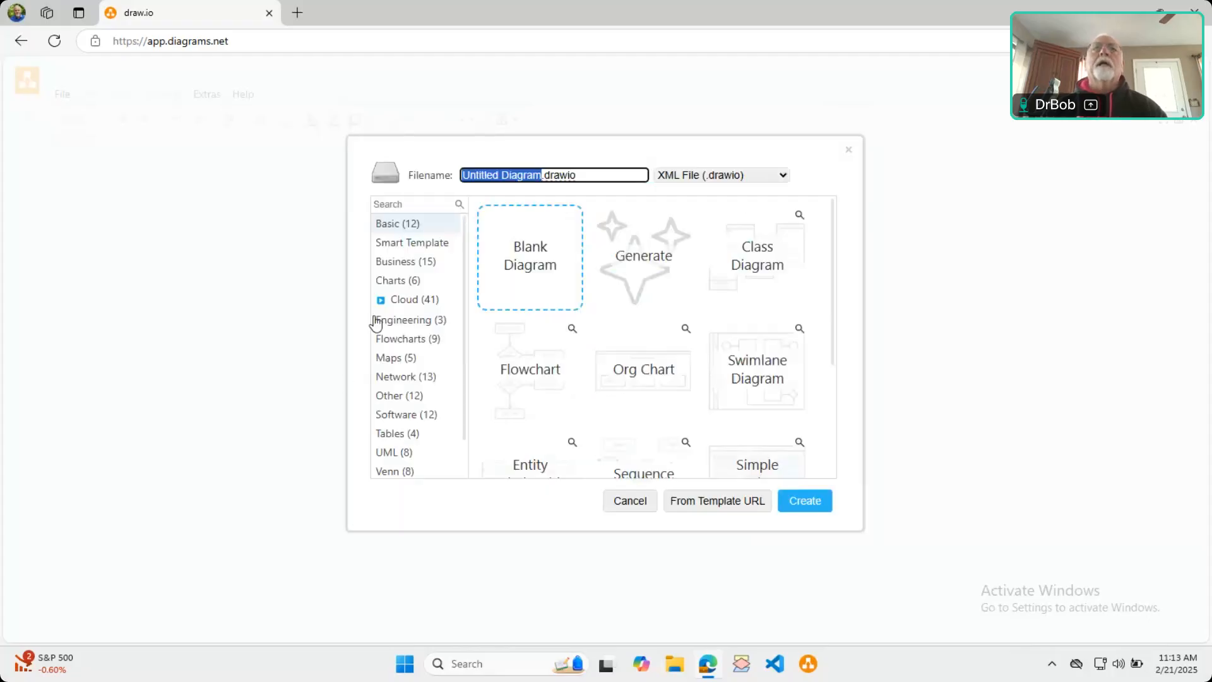
{"action": "left_click", "coordinate": [530, 254]}
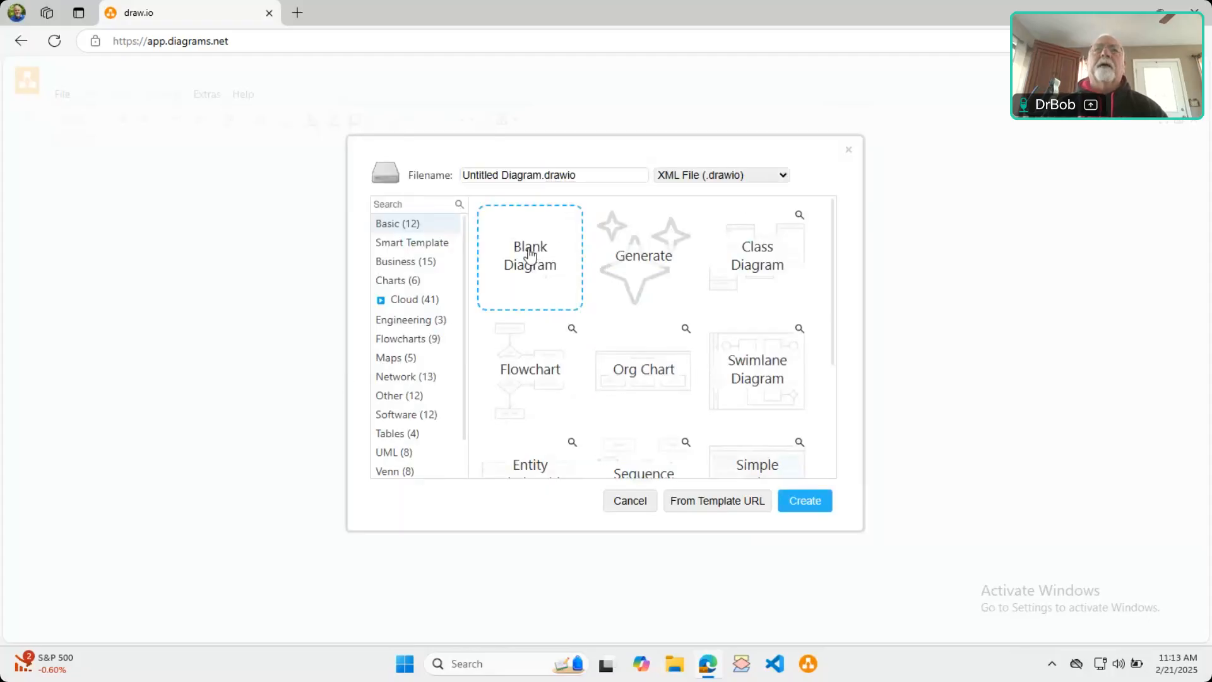
{"action": "left_click", "coordinate": [815, 503]}
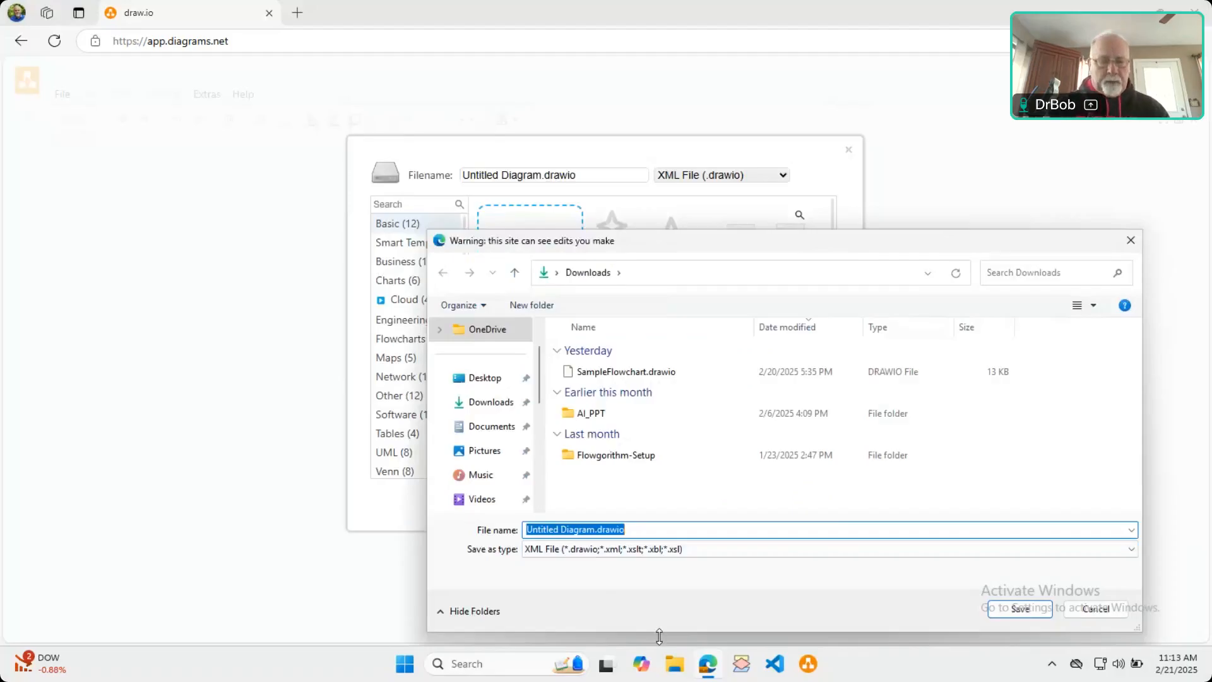
Name the diagram file WebinarSample and save it in the Downloads folder
{"action": "key", "text": "BackSpace"}
{"action": "type", "text": "Webinar"}
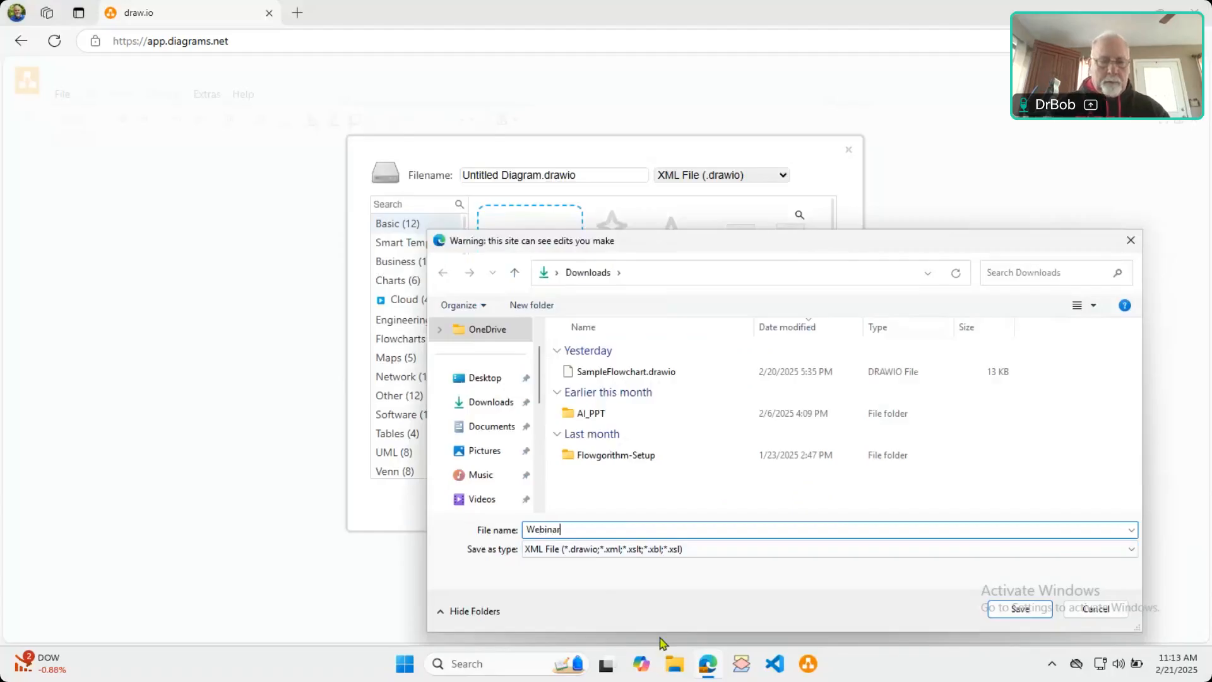
{"action": "type", "text": "Sample"}
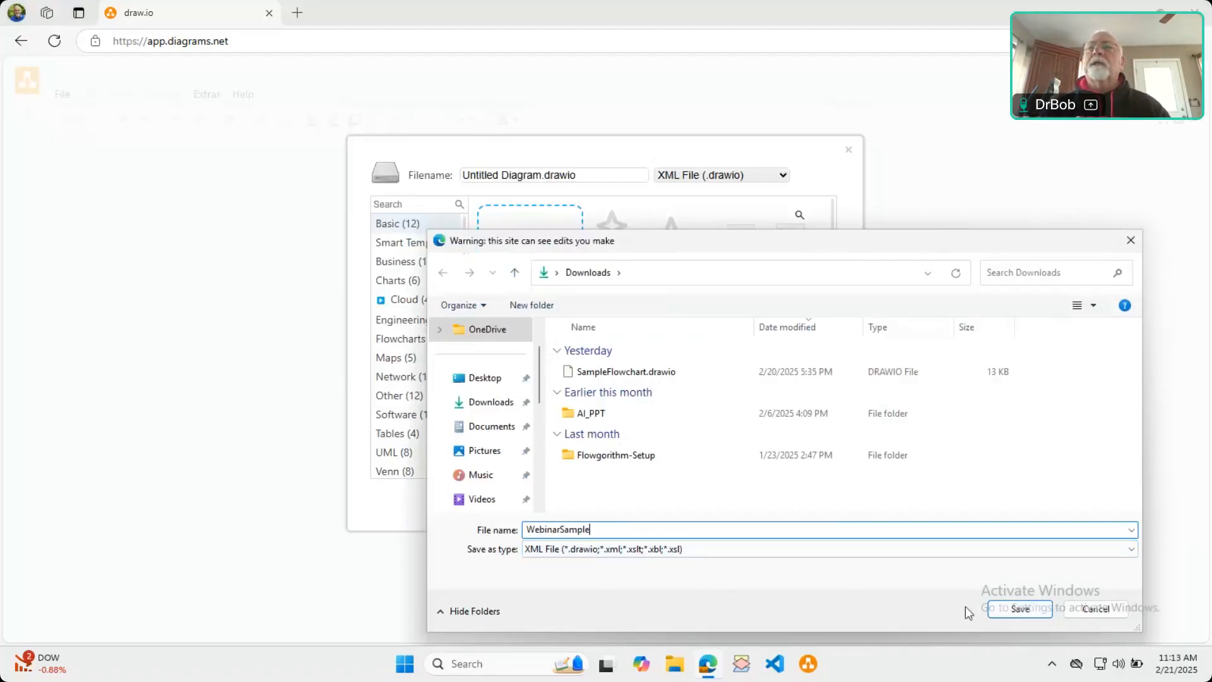
{"action": "left_click", "coordinate": [1014, 608]}
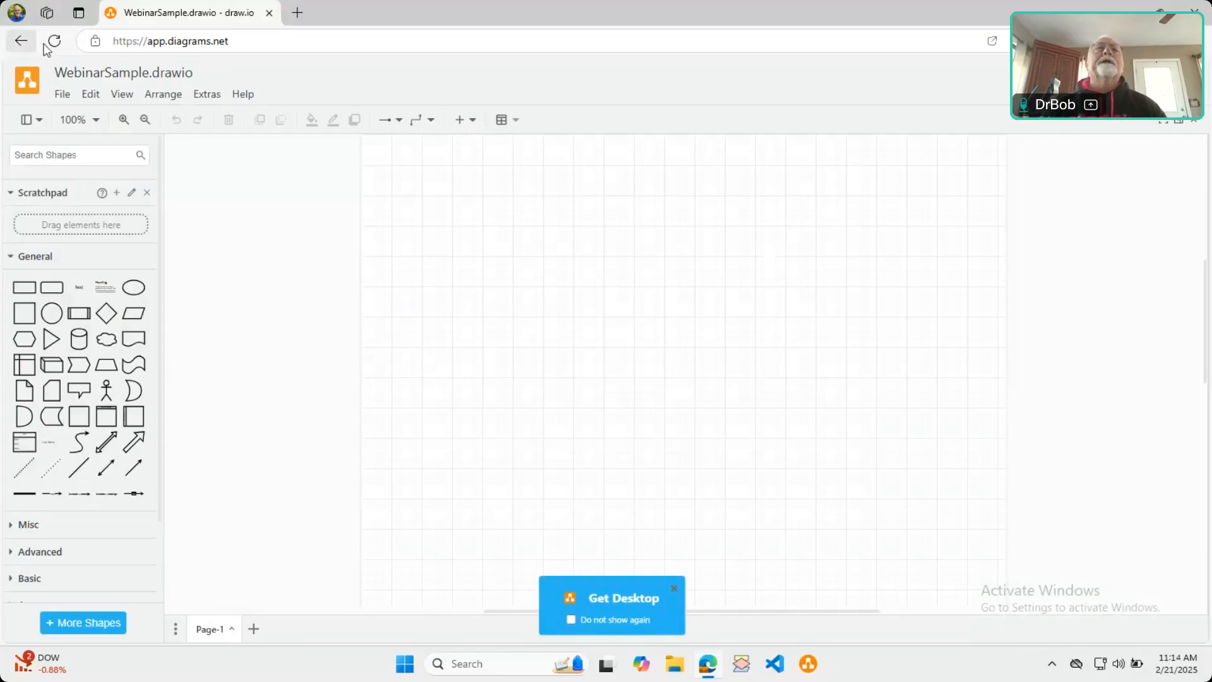
Compare the empty page at Fit Page, 100% and 200% zoom
{"action": "left_click", "coordinate": [96, 120]}
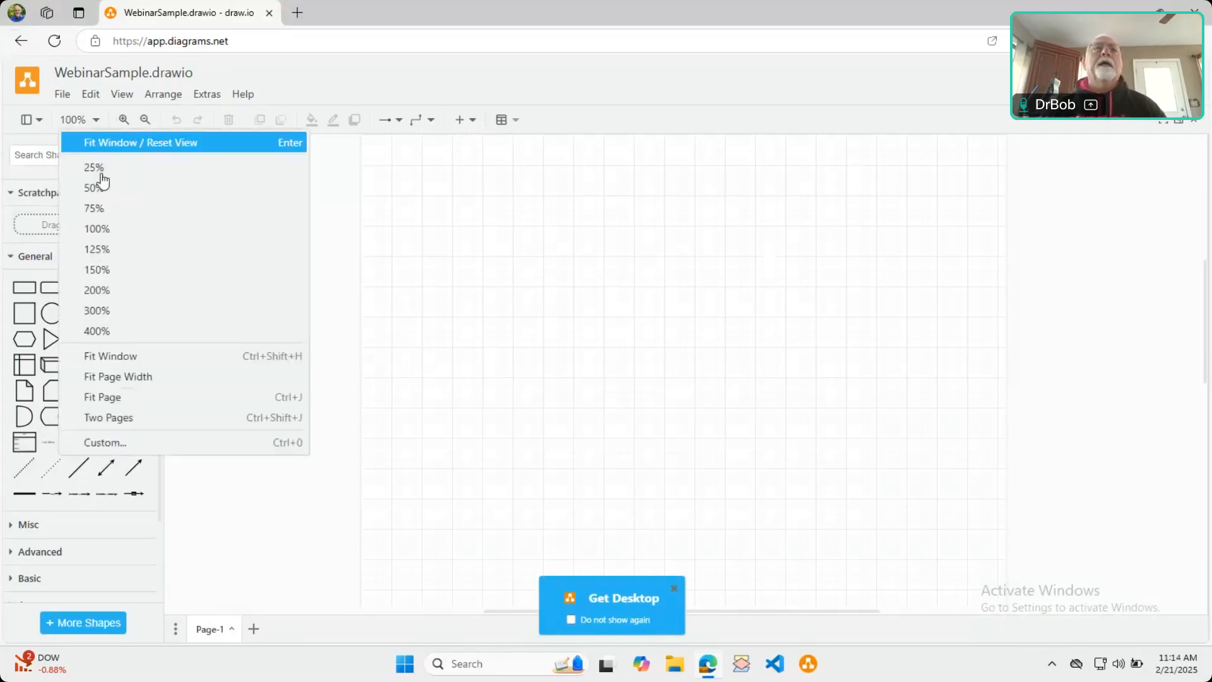
{"action": "left_click", "coordinate": [134, 400]}
{"action": "scroll", "coordinate": [705, 380], "scroll_direction": "down", "scroll_amount": 1}
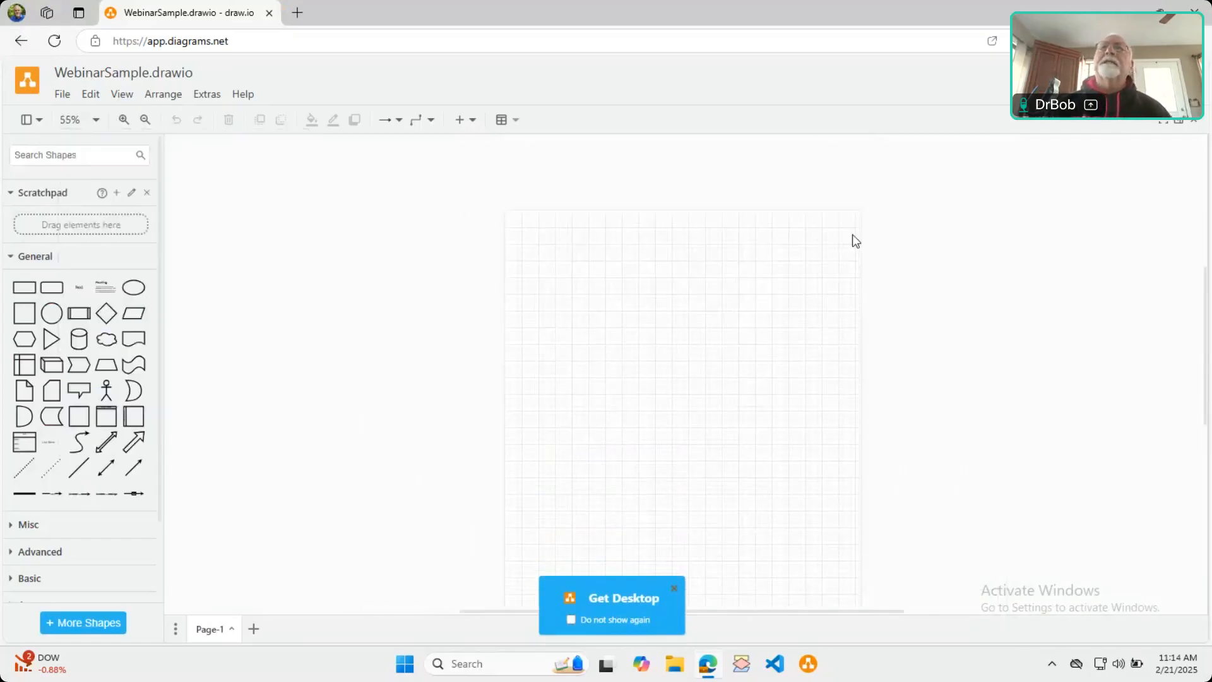
{"action": "scroll", "coordinate": [692, 274], "scroll_direction": "down", "scroll_amount": 2}
{"action": "scroll", "coordinate": [692, 274], "scroll_direction": "down", "scroll_amount": 1}
{"action": "scroll", "coordinate": [692, 278], "scroll_direction": "up", "scroll_amount": 3}
{"action": "scroll", "coordinate": [695, 285], "scroll_direction": "down", "scroll_amount": 1}
{"action": "scroll", "coordinate": [696, 285], "scroll_direction": "up", "scroll_amount": 1}
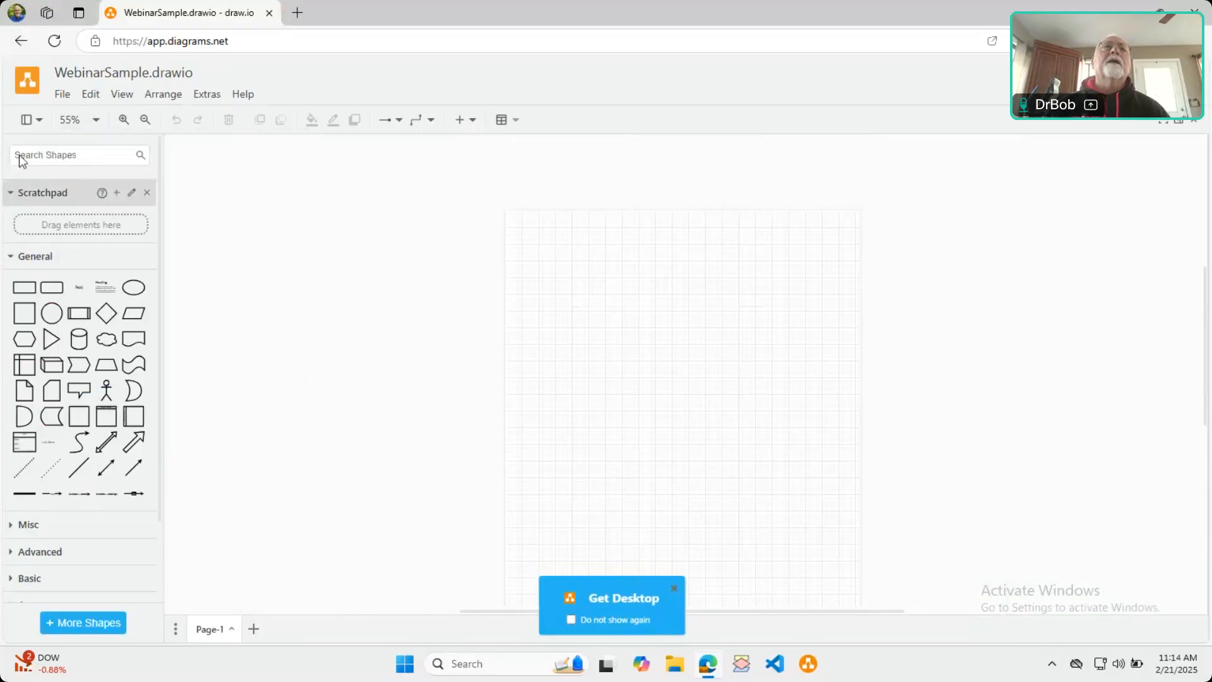
{"action": "left_click", "coordinate": [98, 121]}
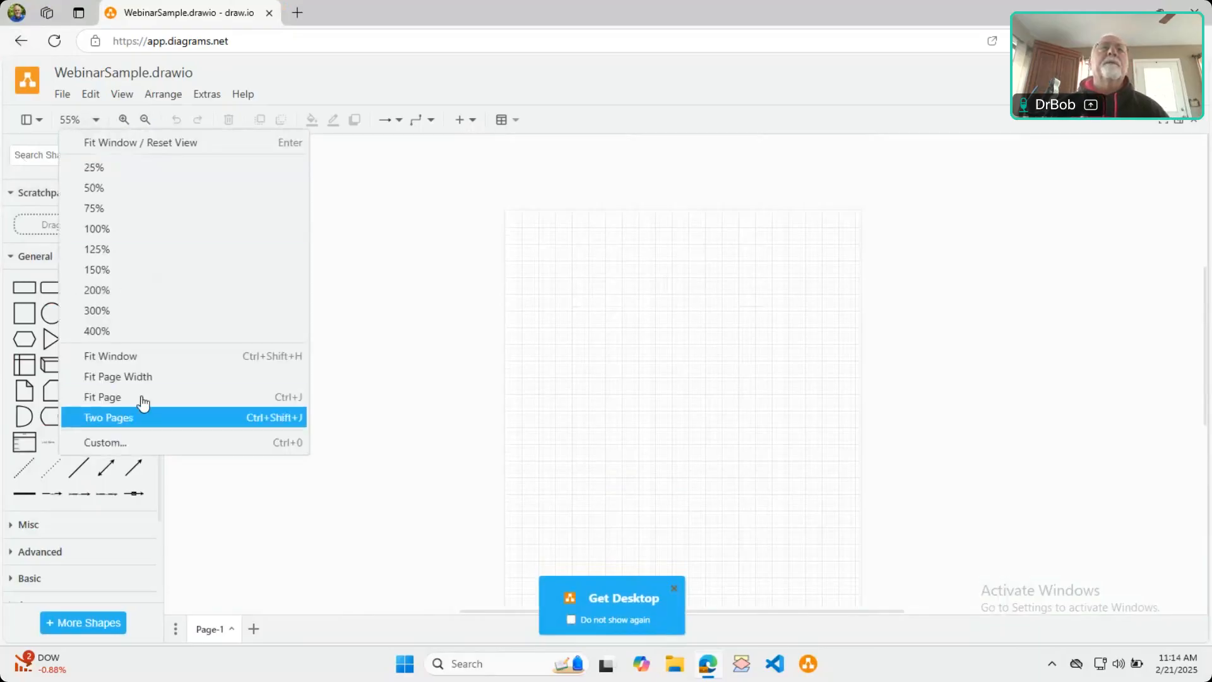
{"action": "left_click", "coordinate": [114, 235]}
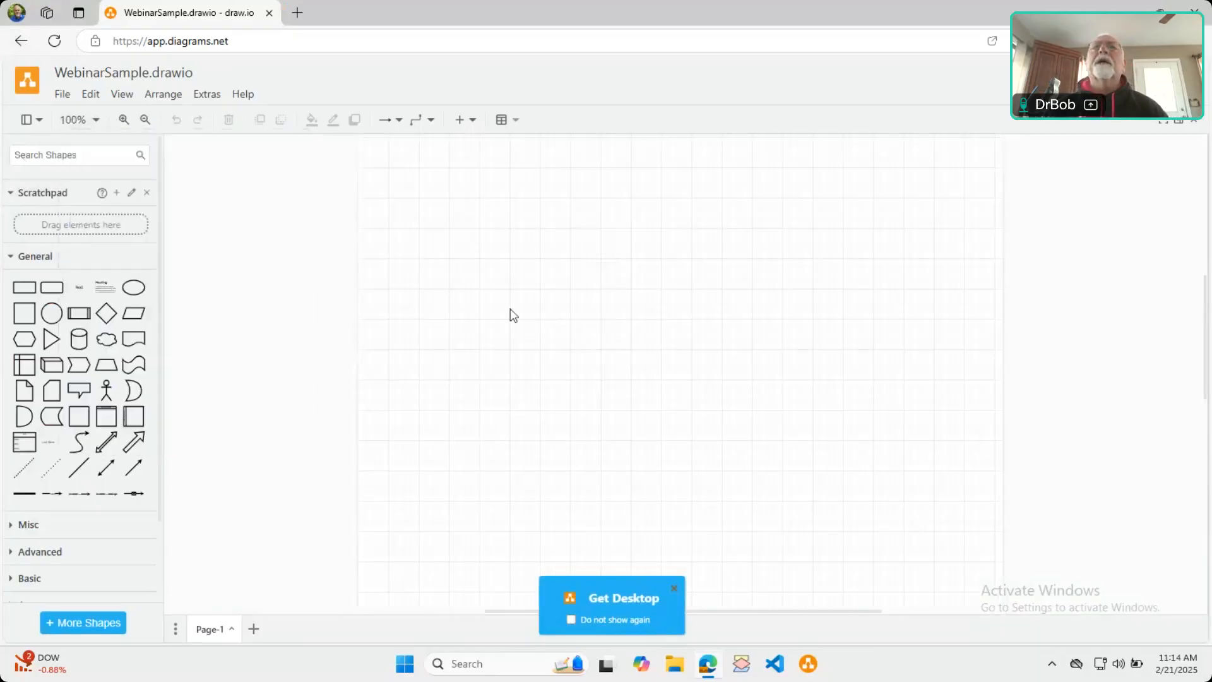
{"action": "left_click", "coordinate": [97, 121]}
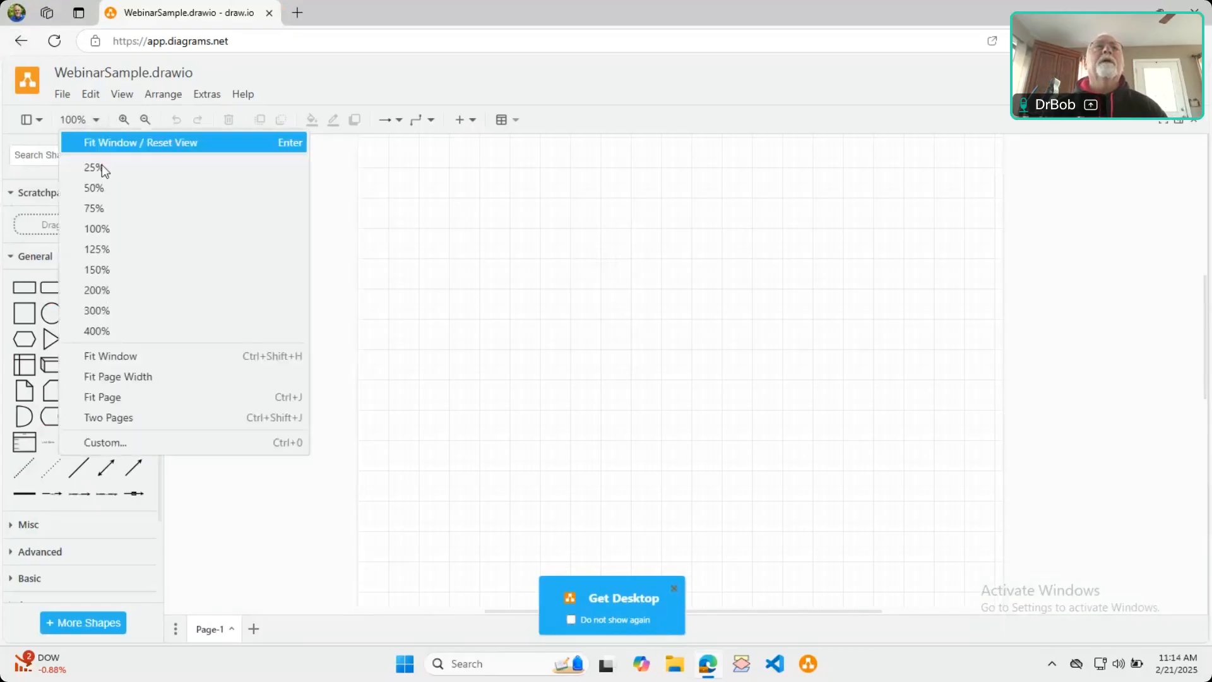
{"action": "left_click", "coordinate": [123, 290]}
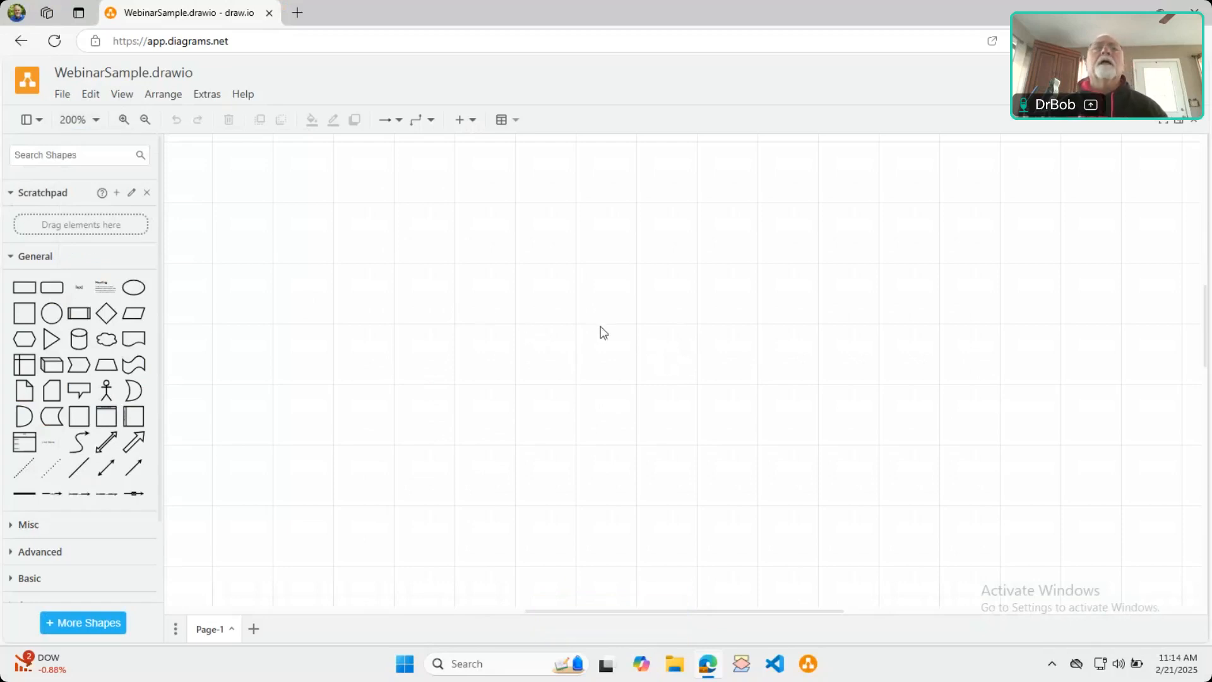
Set the zoom to Fit Page and look over the page's drawing area
{"action": "left_click", "coordinate": [94, 122]}
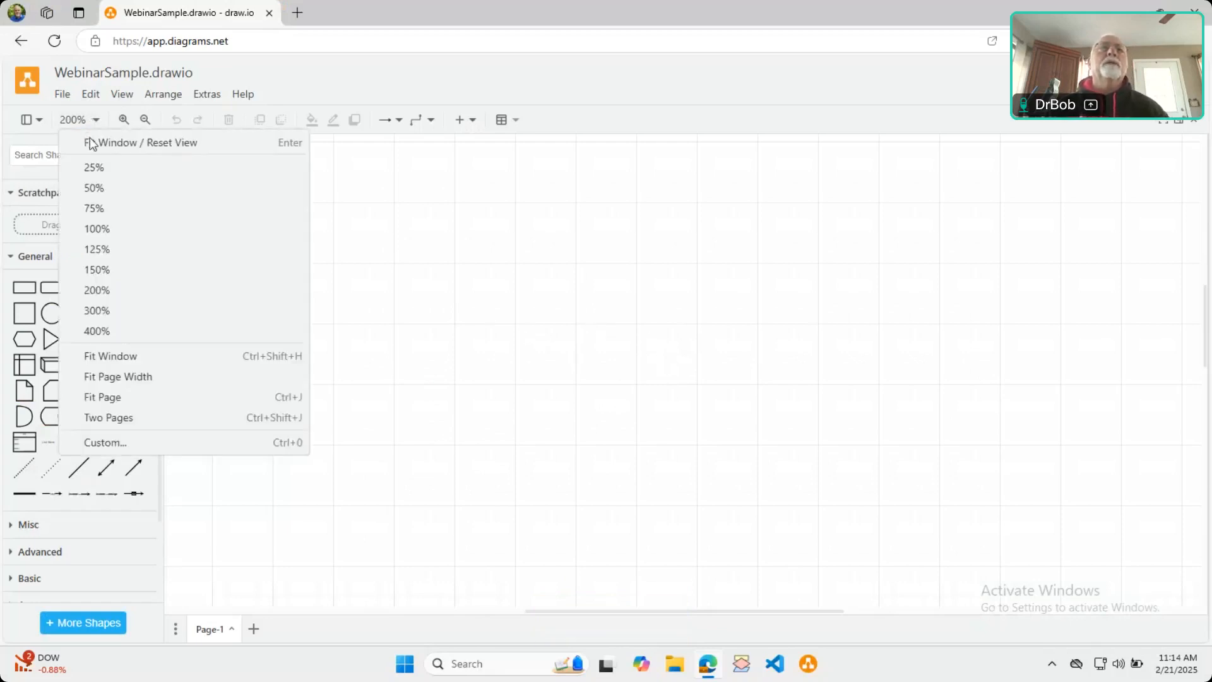
{"action": "left_click", "coordinate": [168, 403]}
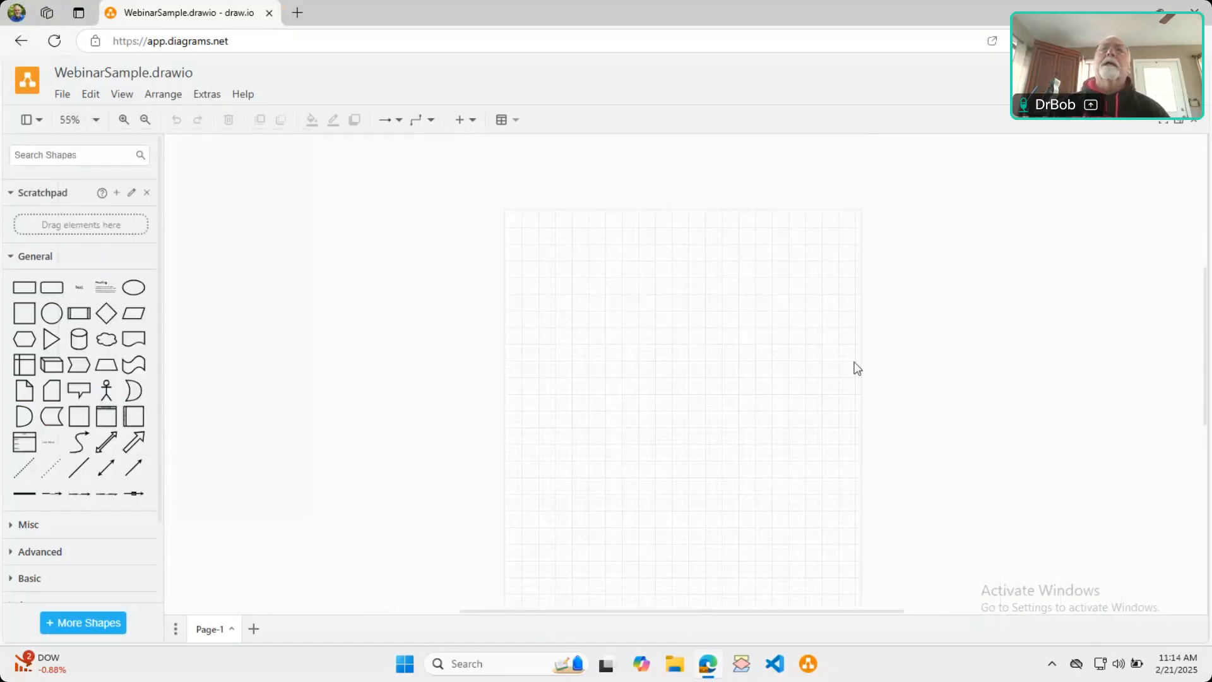
{"action": "scroll", "coordinate": [764, 338], "scroll_direction": "up", "scroll_amount": 3}
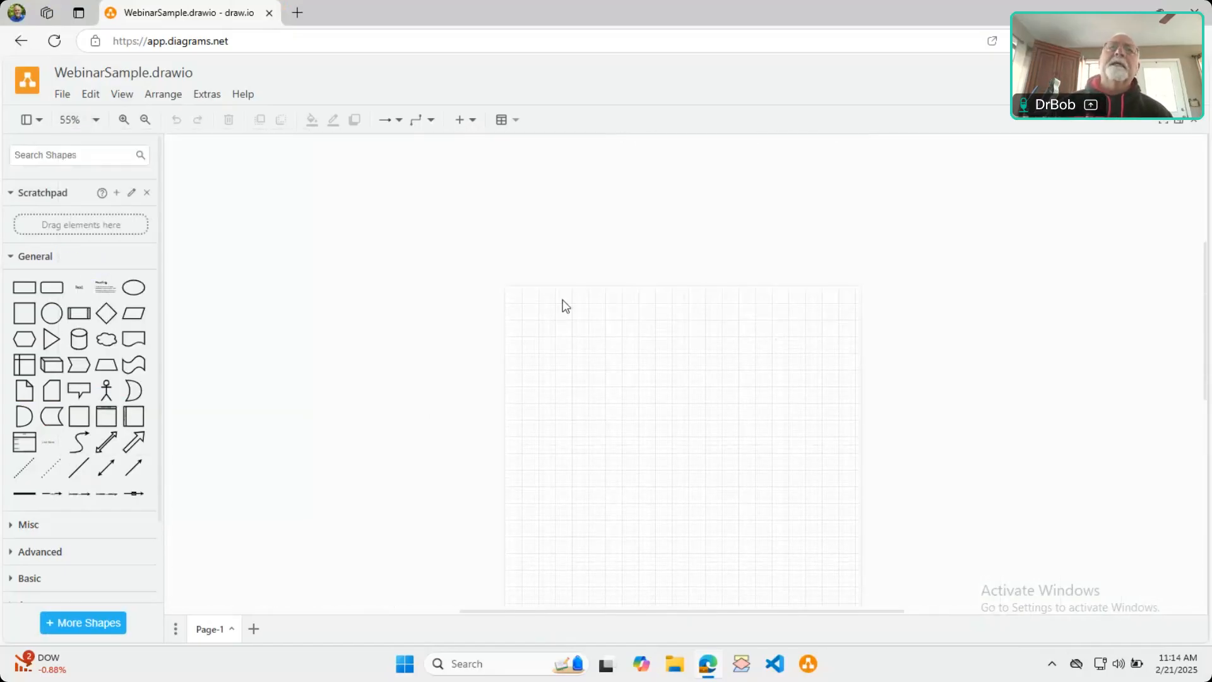
{"action": "scroll", "coordinate": [657, 344], "scroll_direction": "down", "scroll_amount": 2}
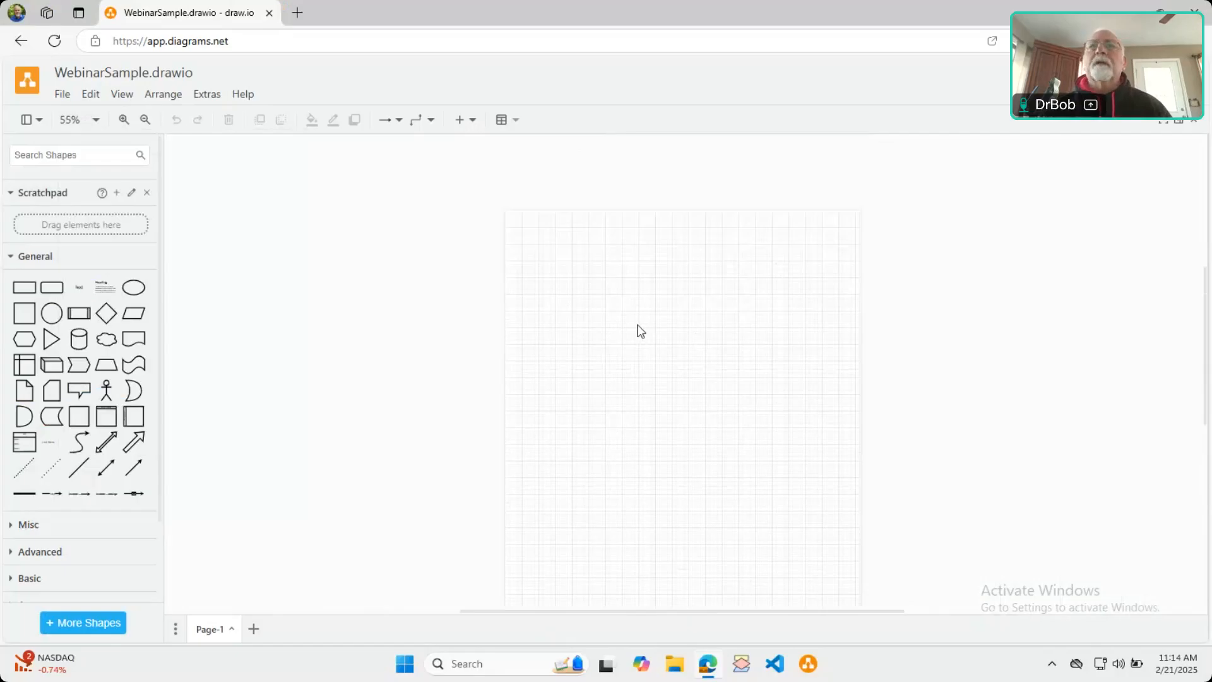
{"action": "scroll", "coordinate": [699, 330], "scroll_direction": "up", "scroll_amount": 2}
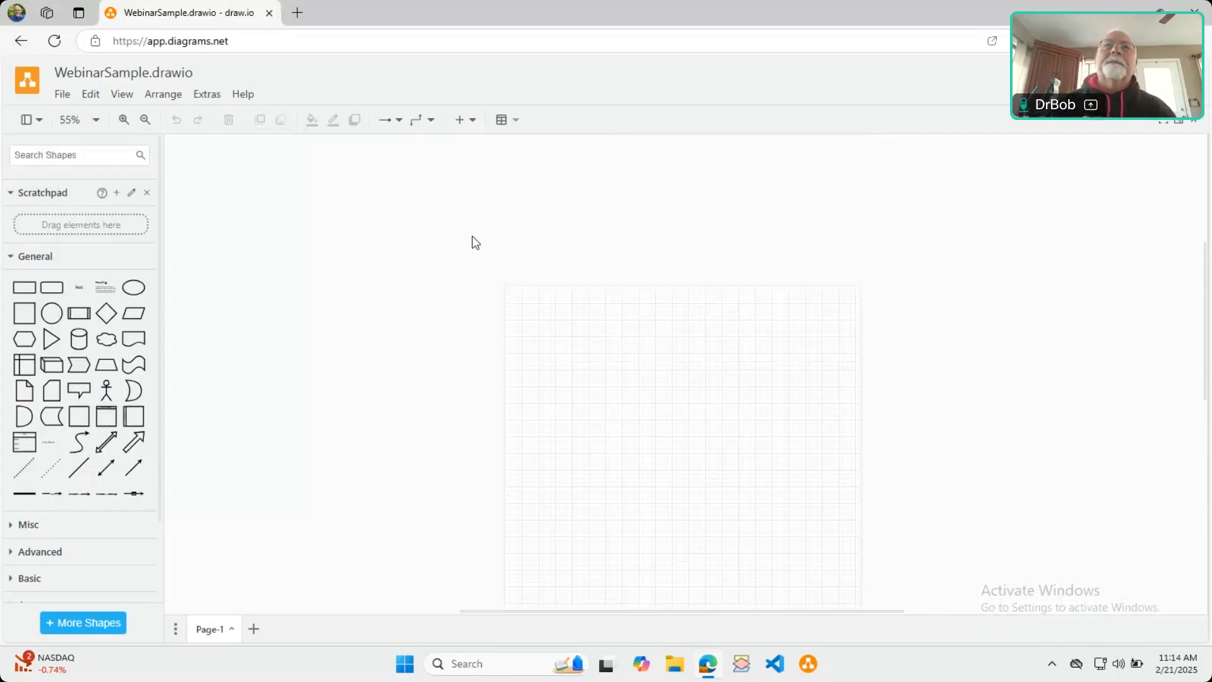
{"action": "scroll", "coordinate": [686, 316], "scroll_direction": "down", "scroll_amount": 2}
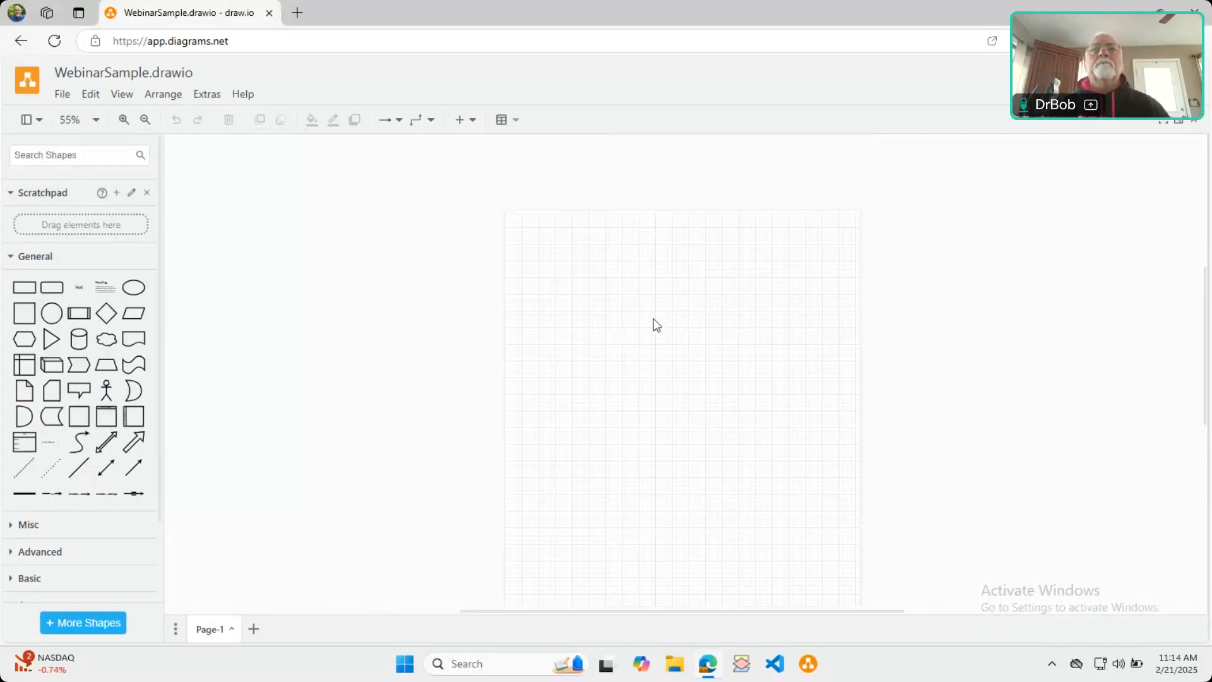
Add an ellipse near the top of the page, left of centre, and label it Start
{"action": "left_click", "coordinate": [134, 290]}
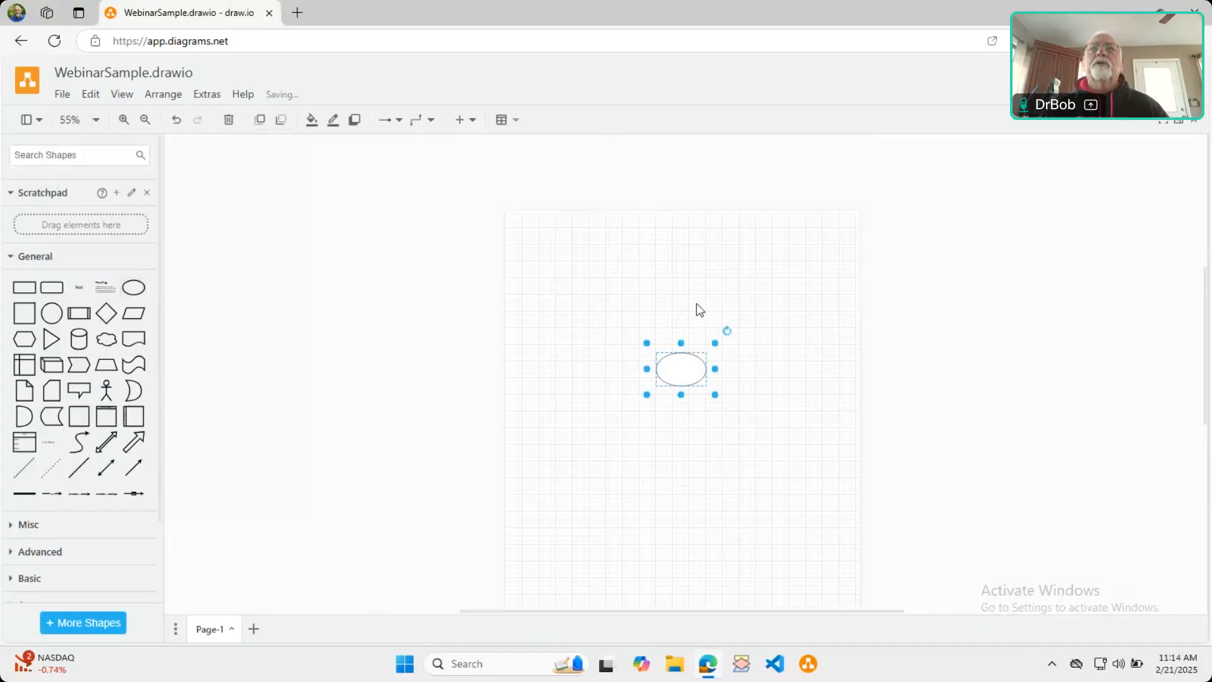
{"action": "left_click_drag", "start_coordinate": [692, 373], "coordinate": [635, 245]}
{"action": "double_click", "coordinate": [631, 245]}
{"action": "type", "text": "A"}
{"action": "left_click", "coordinate": [817, 431]}
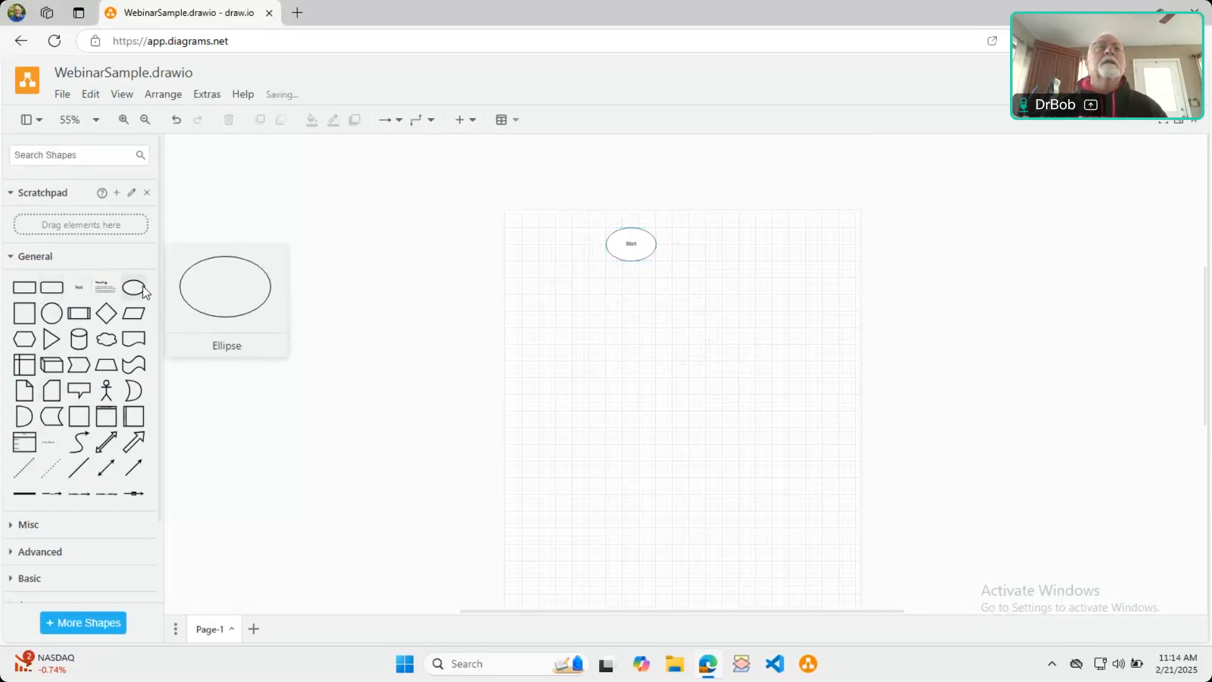
Add a parallelogram below the Start ellipse with the lines "Declare int number", "Declare string text" and "Declare boolean true"
{"action": "left_click", "coordinate": [135, 314]}
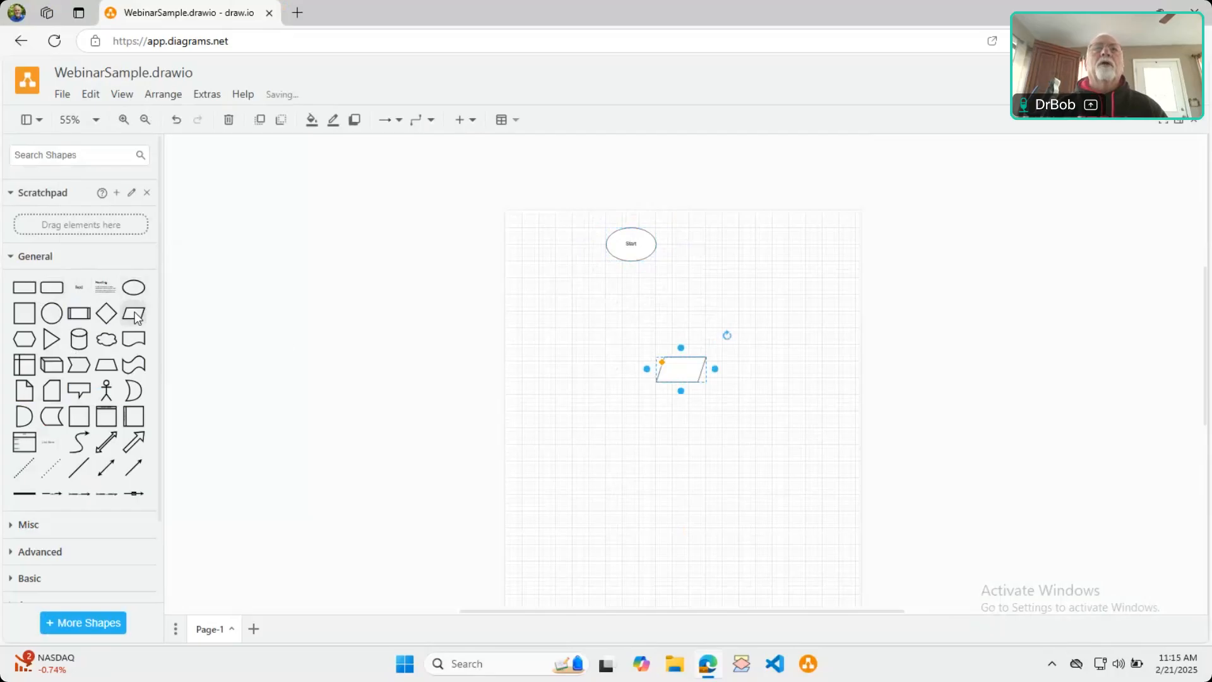
{"action": "left_click_drag", "start_coordinate": [696, 371], "coordinate": [646, 305]}
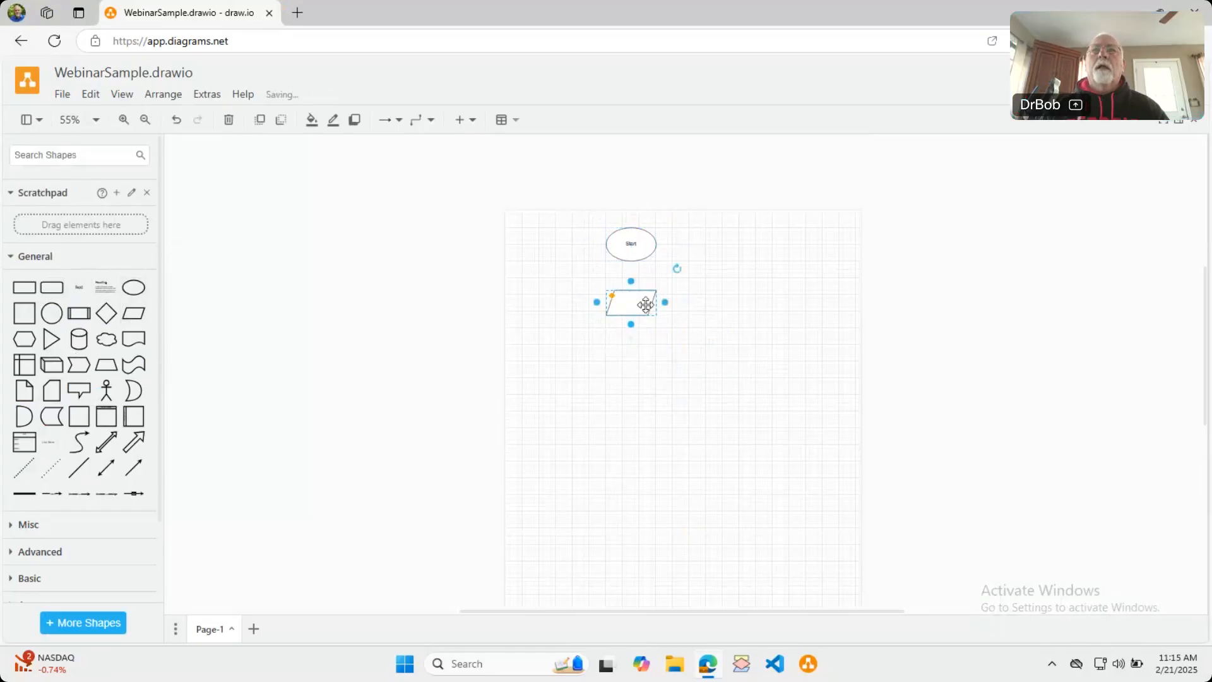
{"action": "double_click", "coordinate": [646, 306]}
{"action": "type", "text": "Declare"}
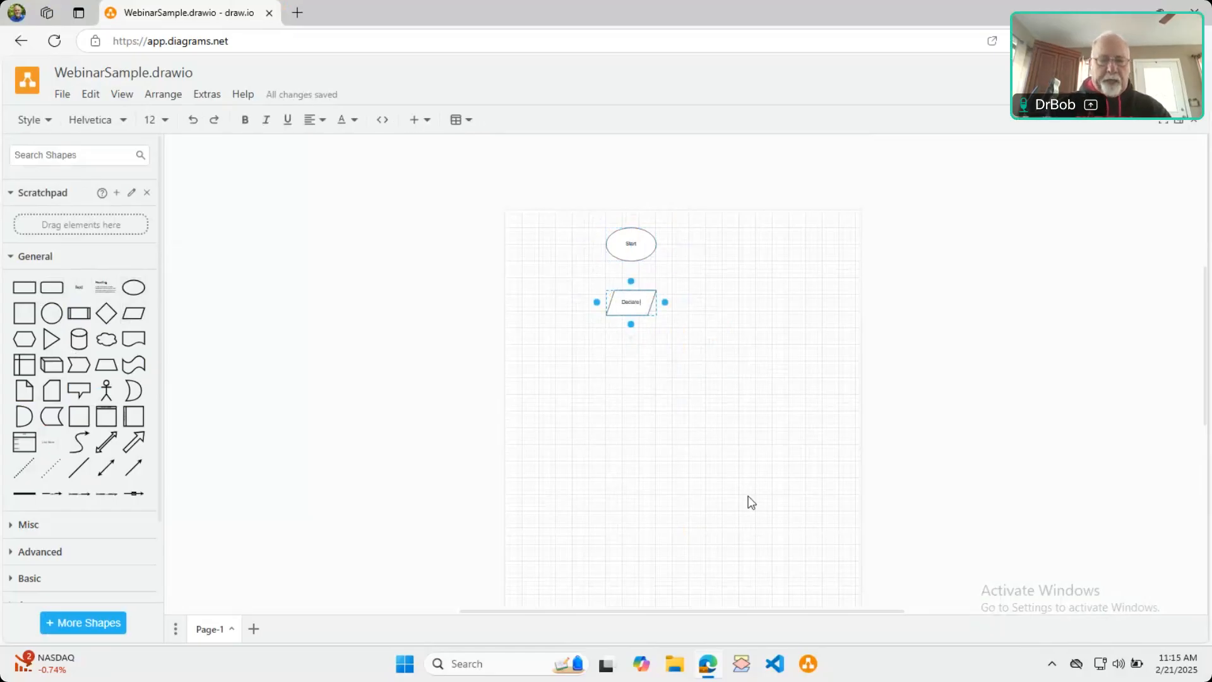
{"action": "type", "text": " int number"}
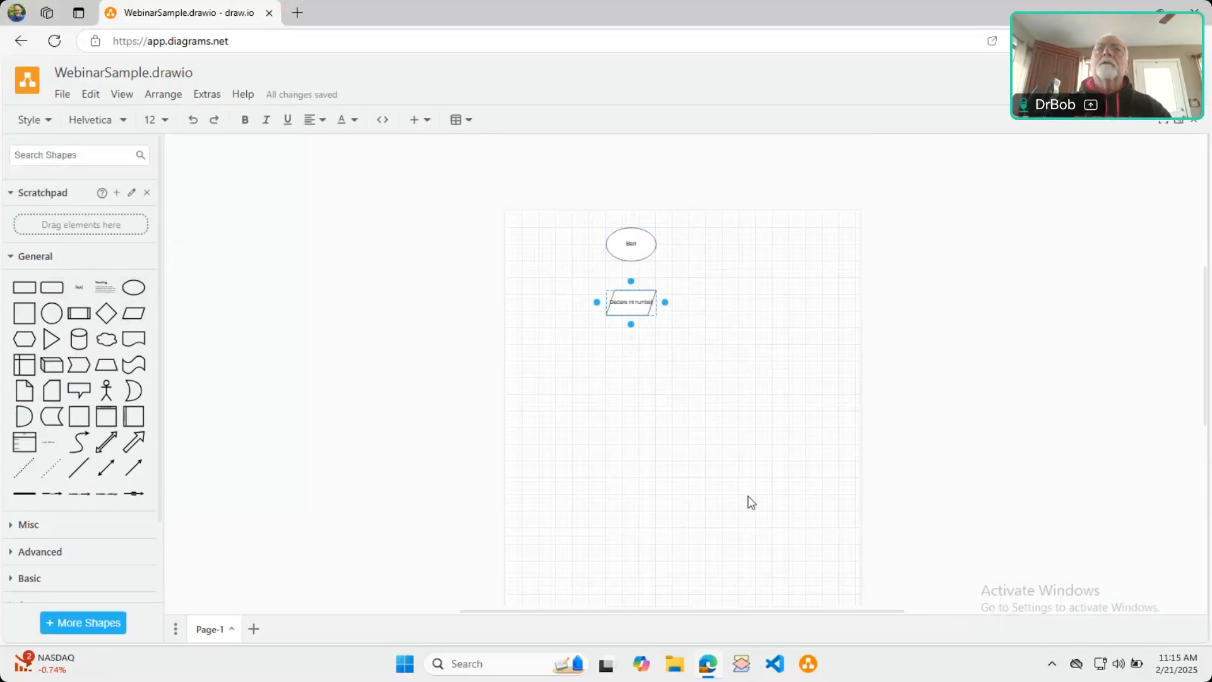
{"action": "key", "text": "Return"}
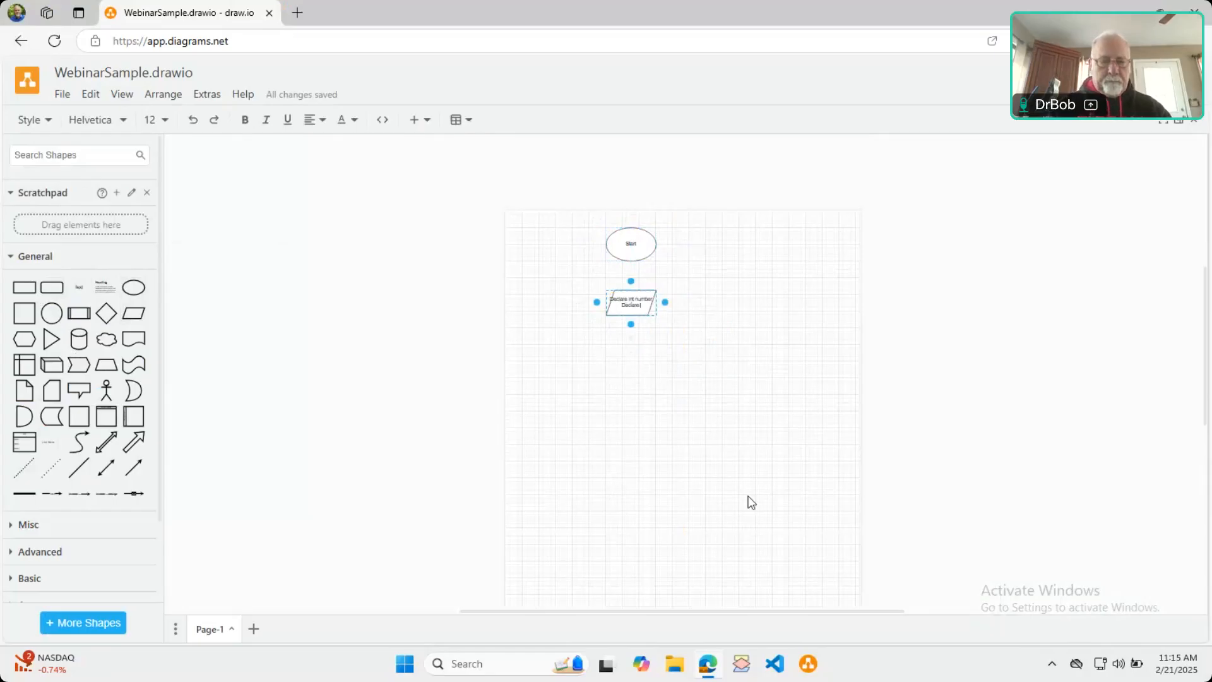
{"action": "type", "text": "Declare string"}
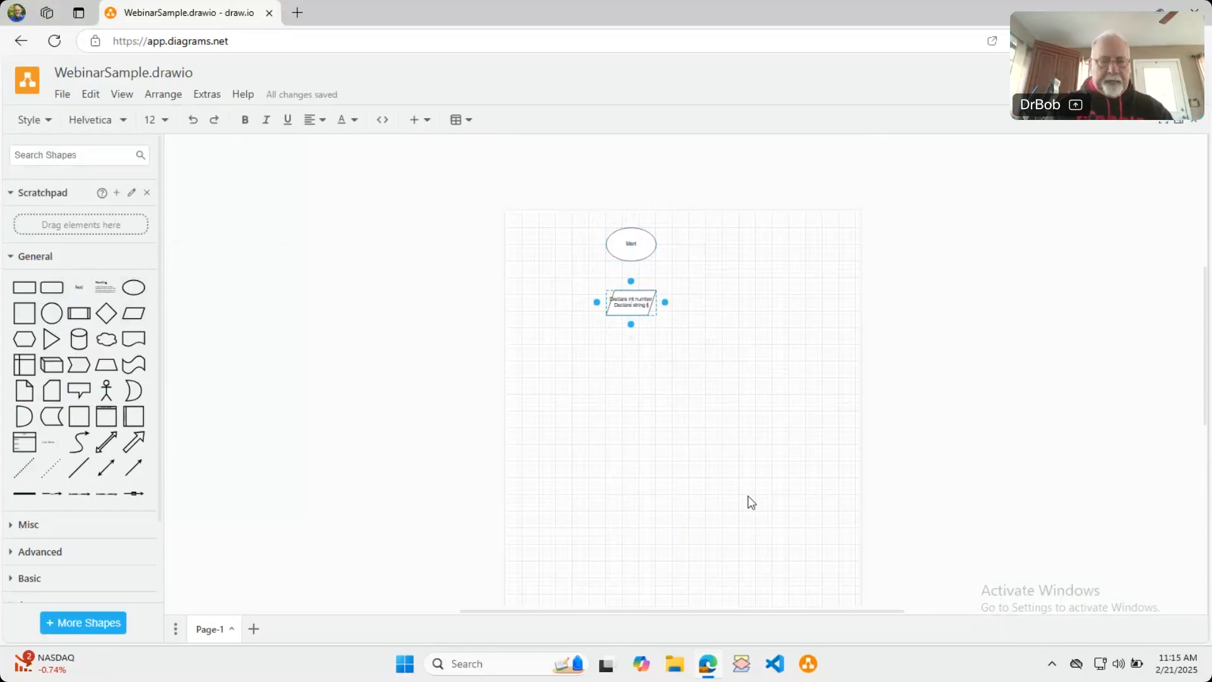
{"action": "type", "text": " text"}
{"action": "key", "text": "Return"}
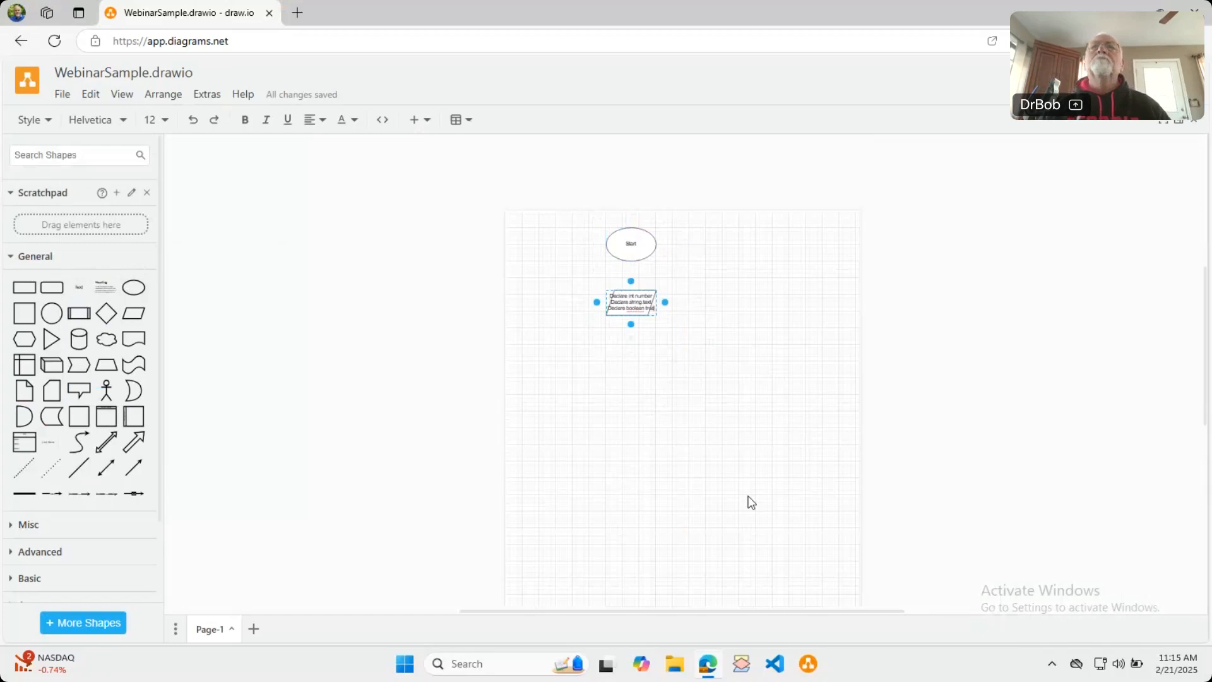
{"action": "left_click", "coordinate": [682, 411]}
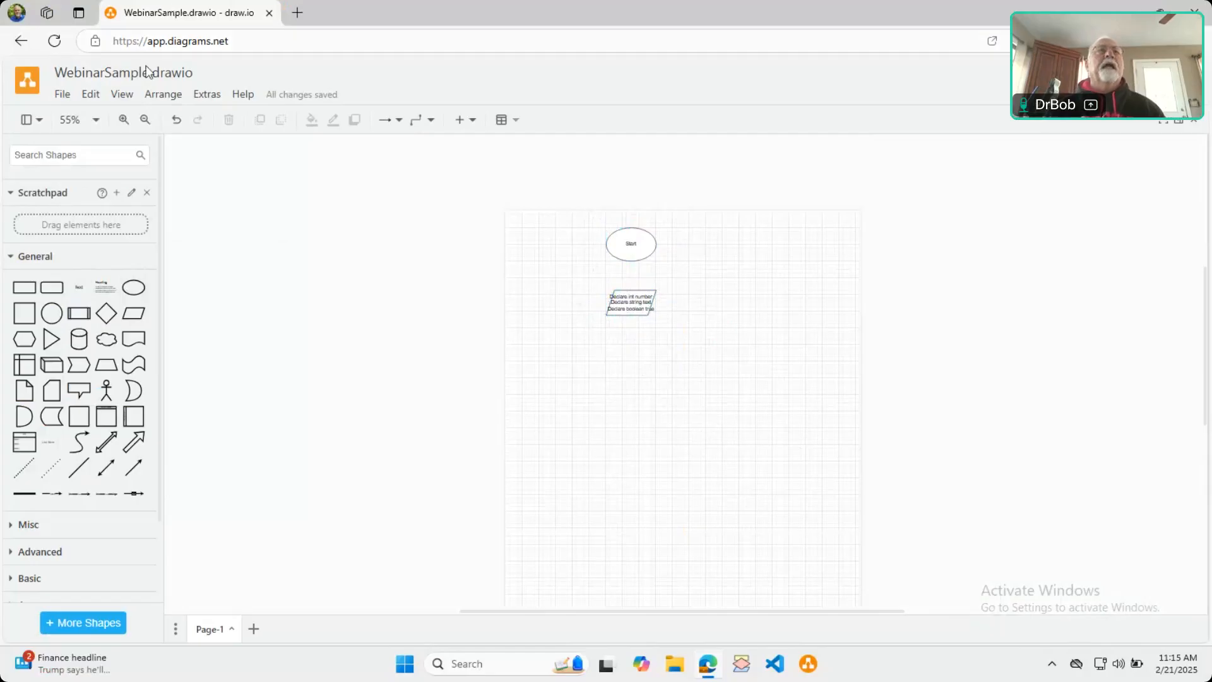
Set the zoom to Fit Page and change the Start ellipse's label to font size 18
{"action": "left_click", "coordinate": [96, 119]}
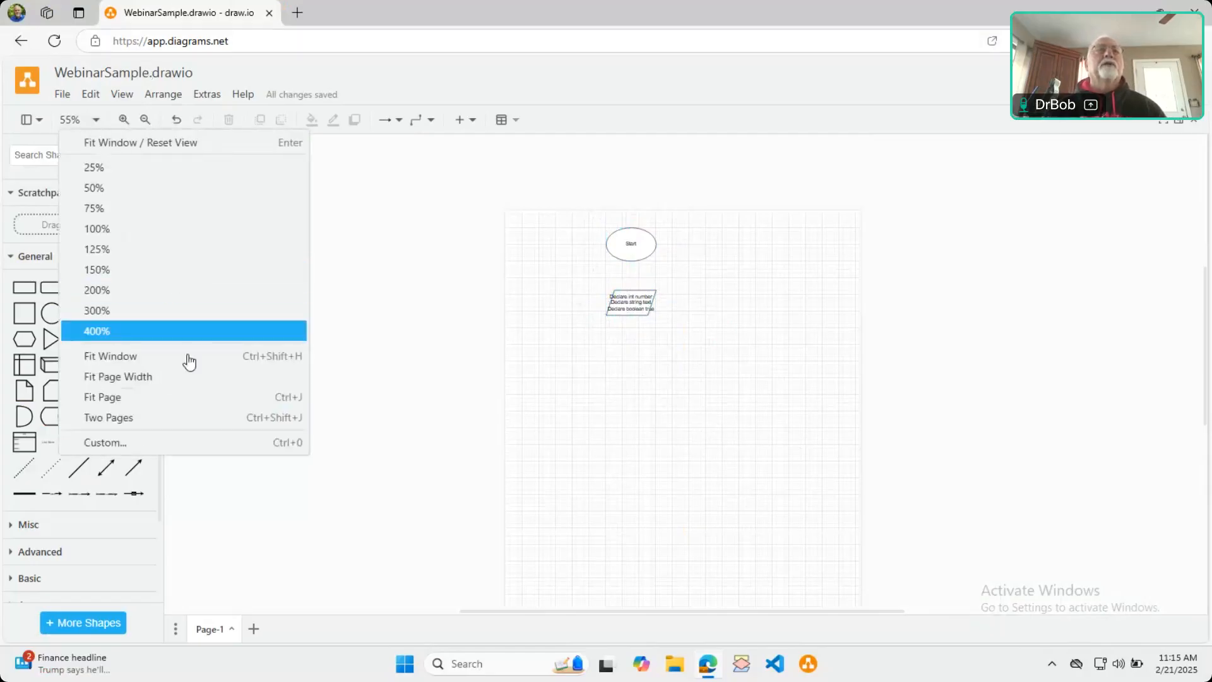
{"action": "left_click", "coordinate": [184, 399]}
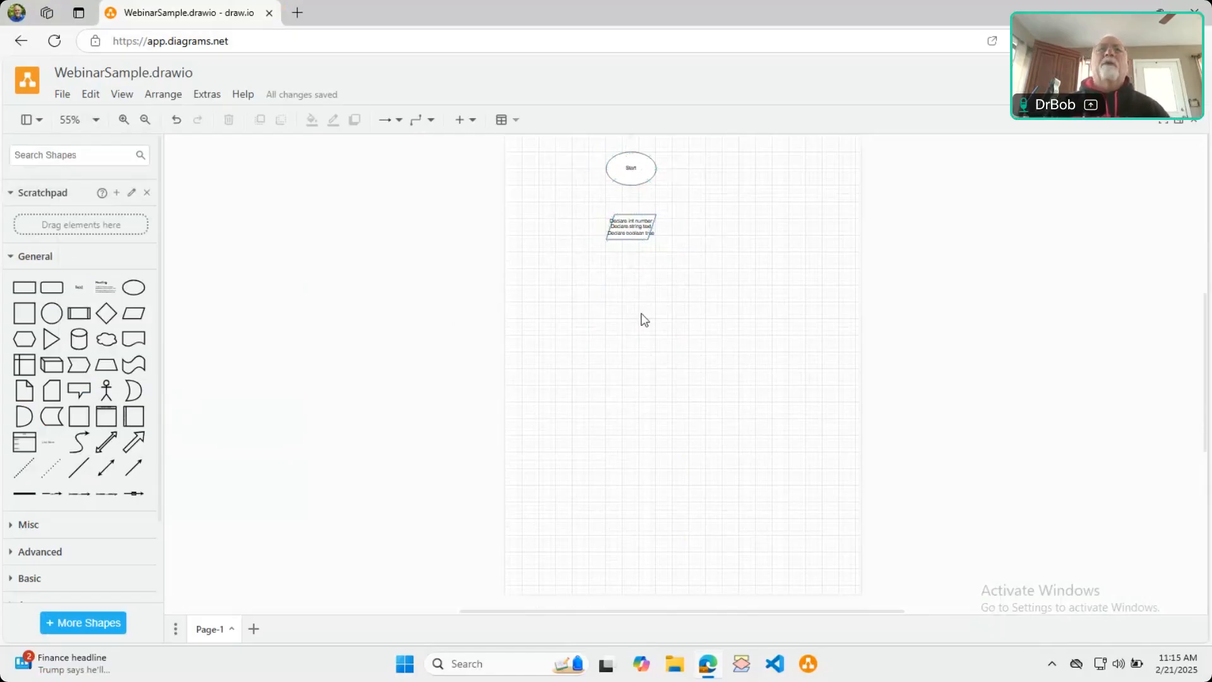
{"action": "left_click", "coordinate": [641, 228]}
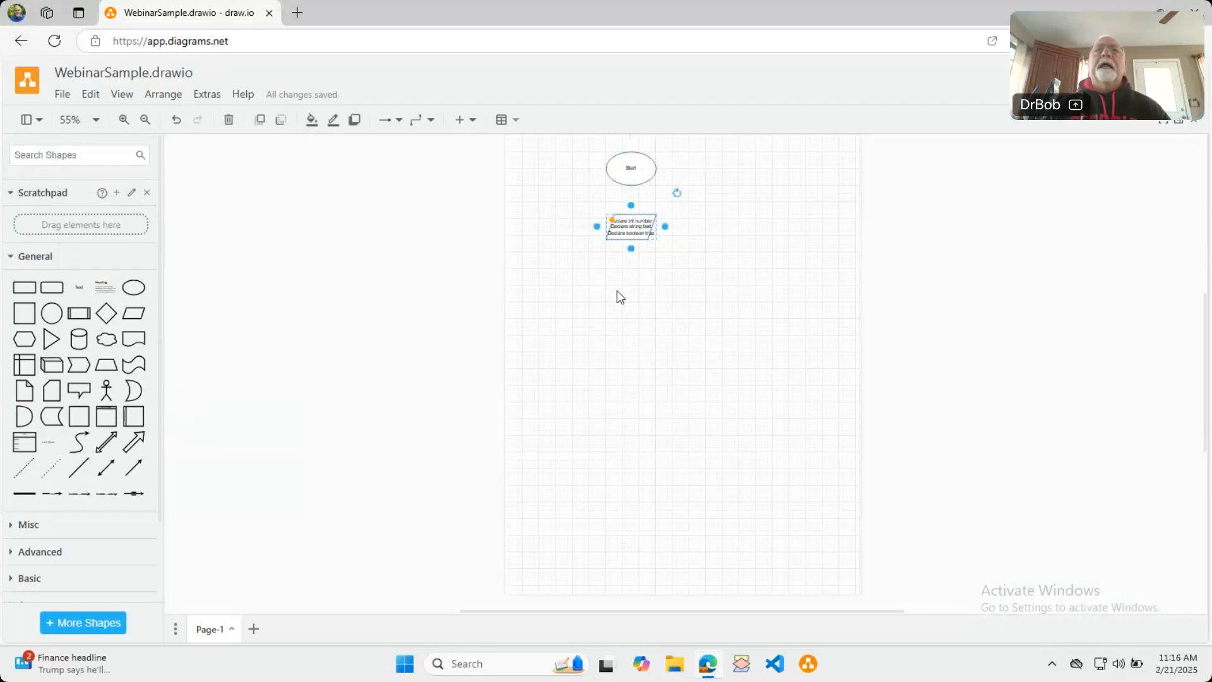
{"action": "double_click", "coordinate": [634, 166]}
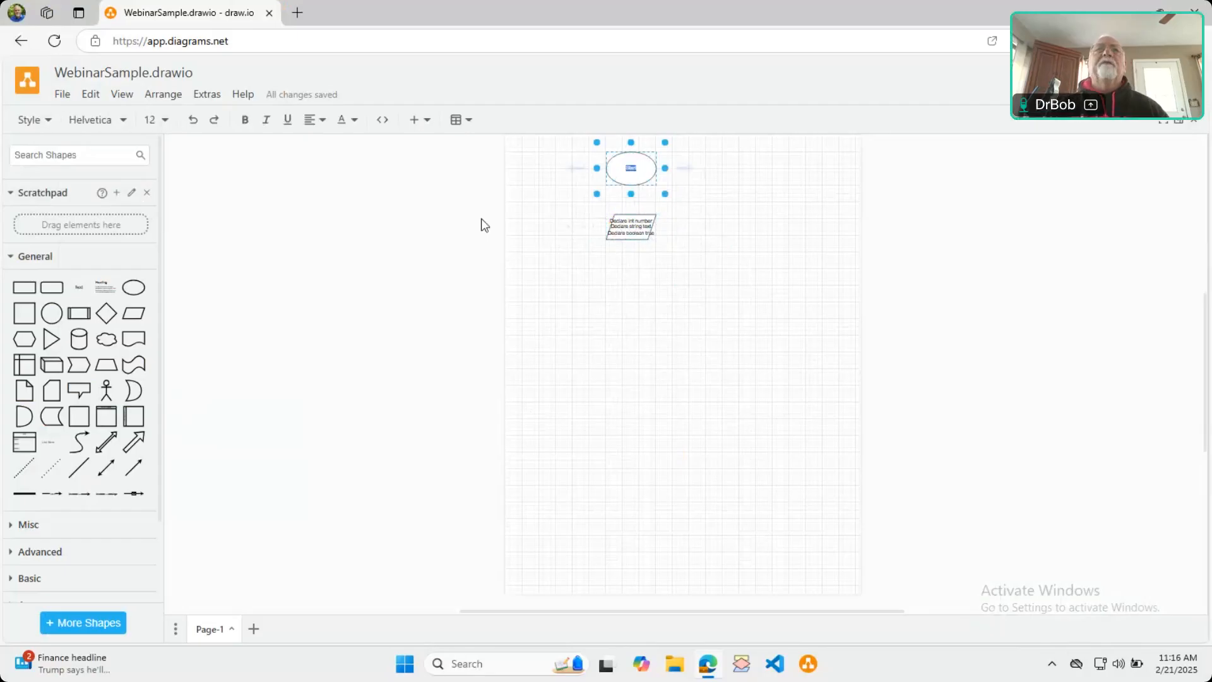
{"action": "left_click", "coordinate": [162, 121]}
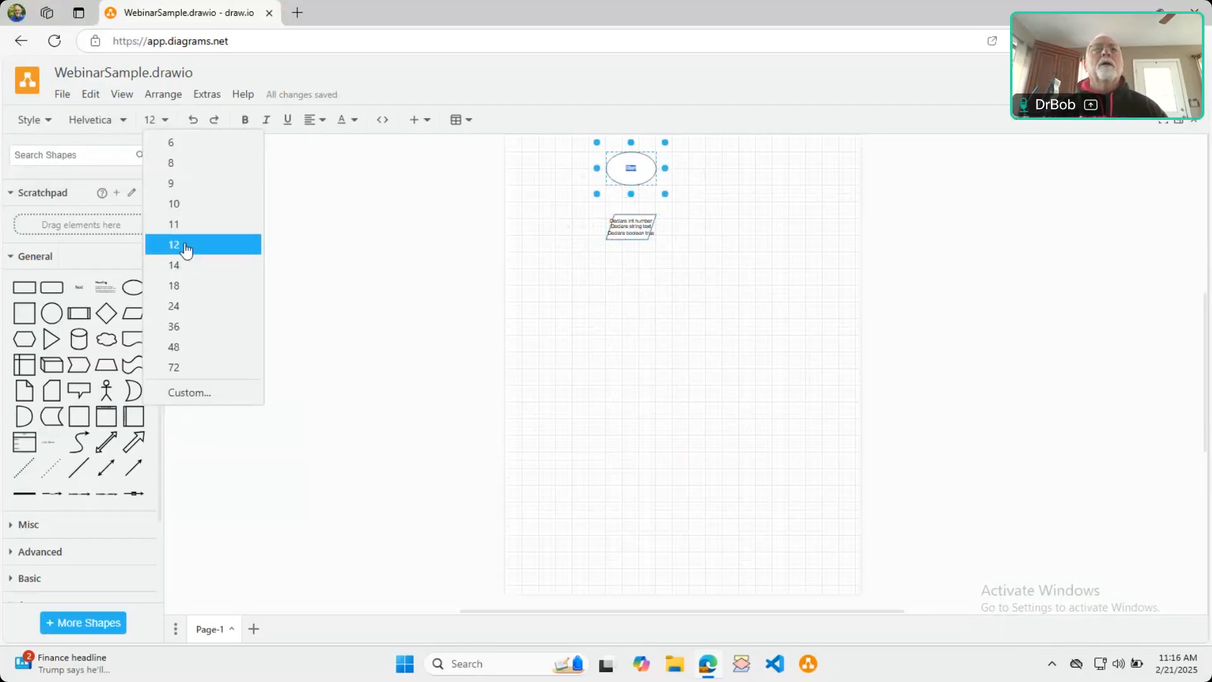
{"action": "left_click", "coordinate": [203, 286]}
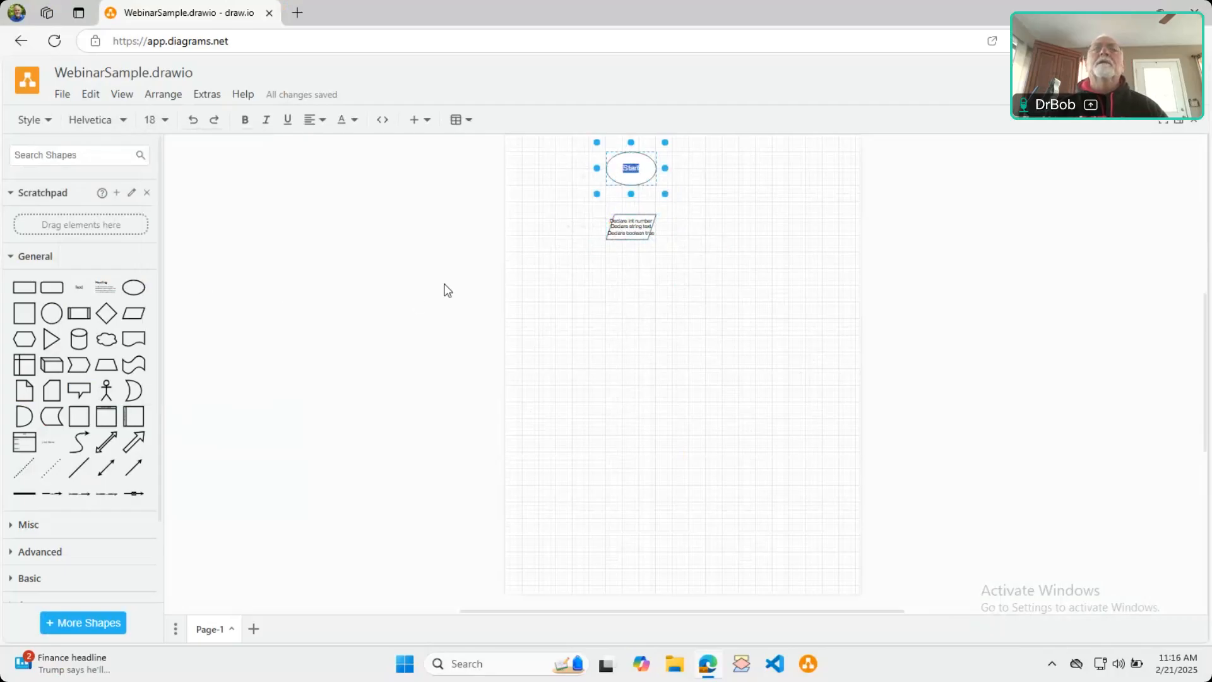
{"action": "key", "text": "Escape"}
{"action": "key", "text": "Escape"}
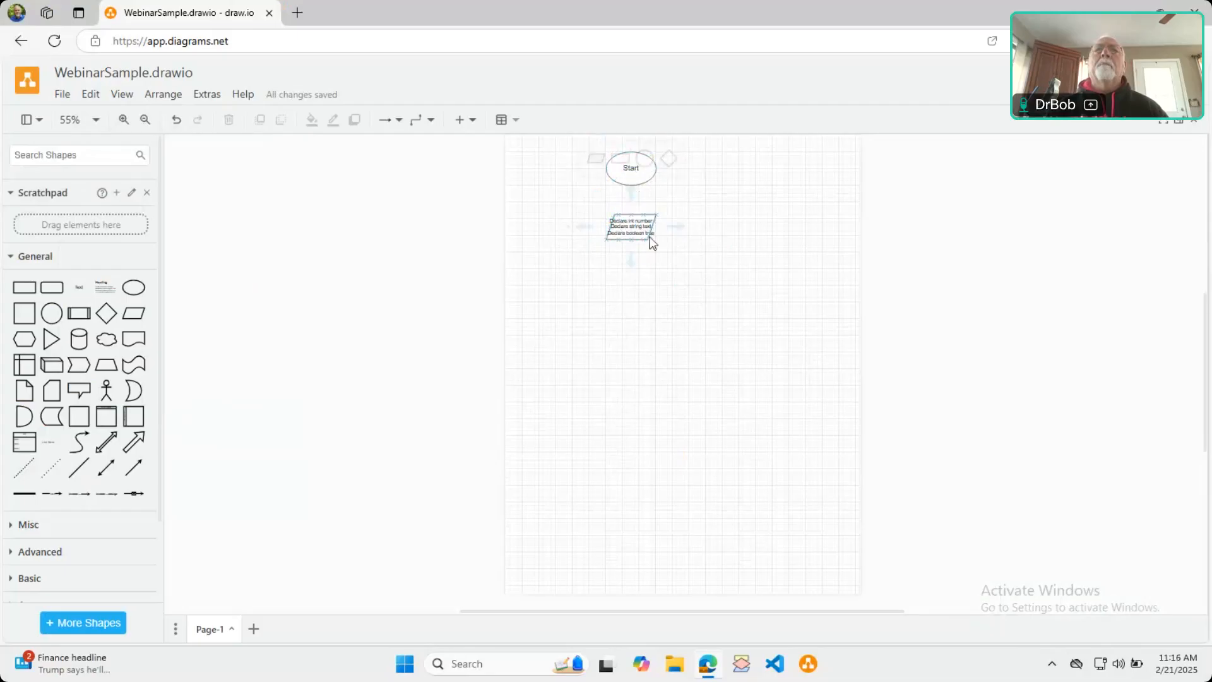
Set the text of the declaration parallelogram below Start to font size 18
{"action": "left_click", "coordinate": [621, 235]}
{"action": "double_click", "coordinate": [621, 235]}
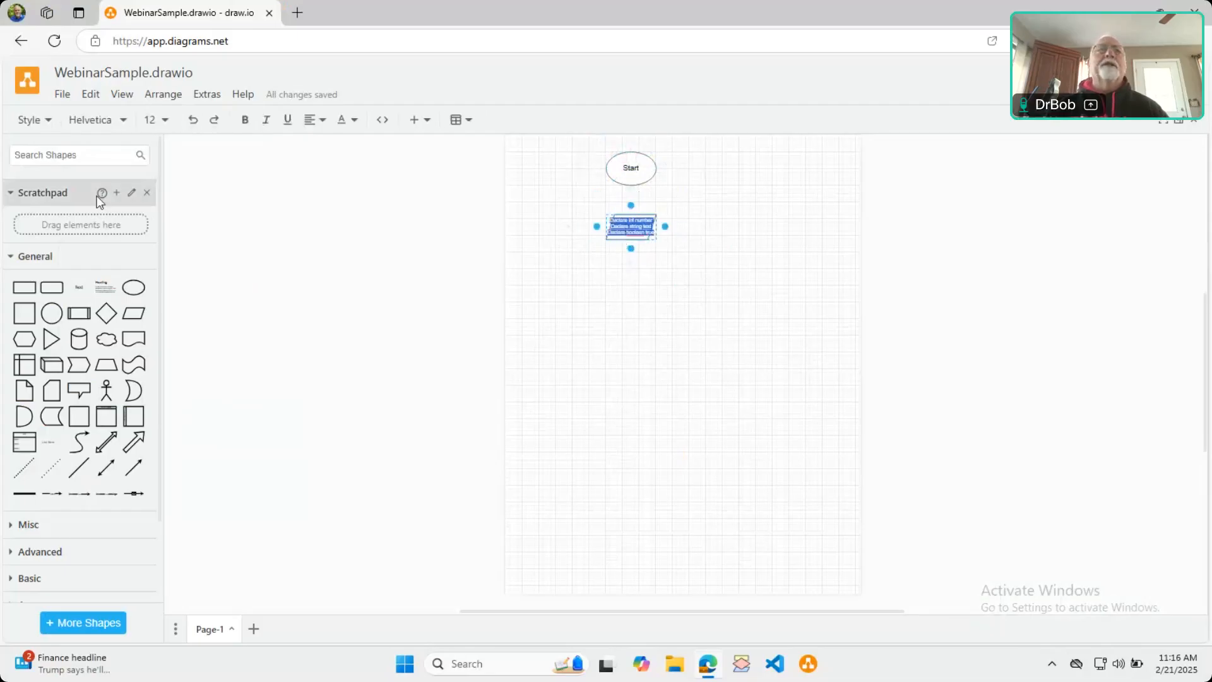
{"action": "left_click", "coordinate": [166, 121]}
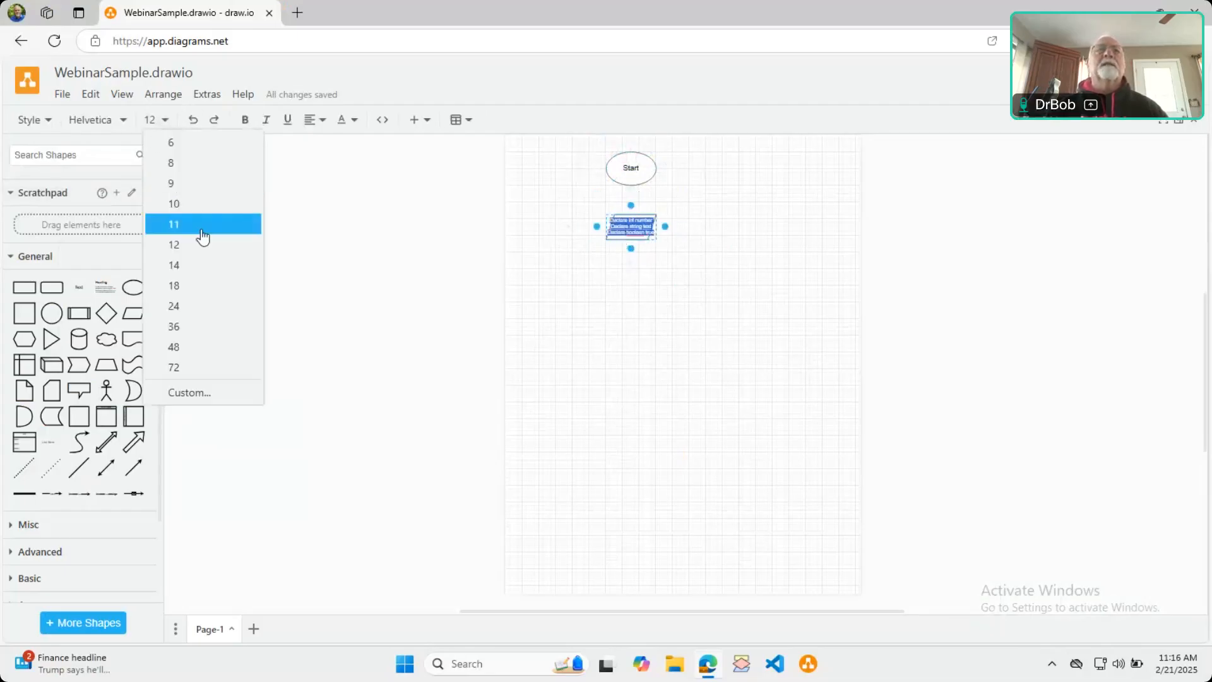
{"action": "left_click", "coordinate": [217, 294]}
{"action": "left_click", "coordinate": [584, 308]}
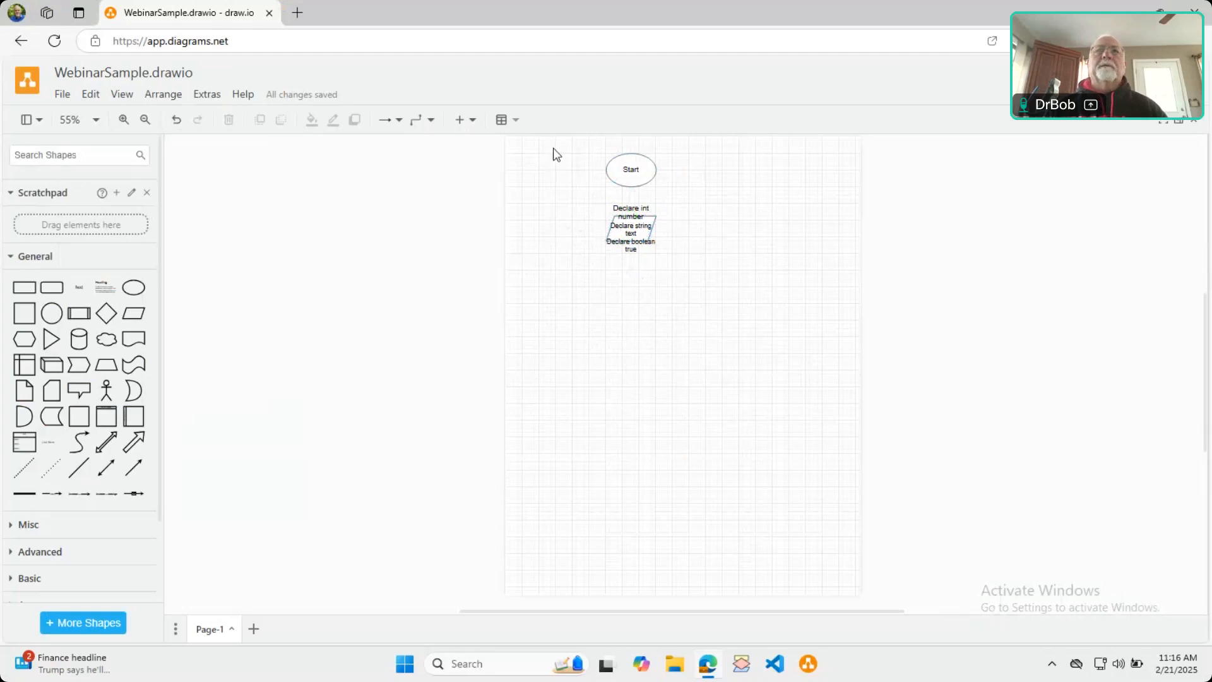
Delete the Start ellipse and the parallelogram, and add a new, widened ellipse near the top of the page, left of centre
{"action": "left_click_drag", "start_coordinate": [552, 142], "coordinate": [768, 335]}
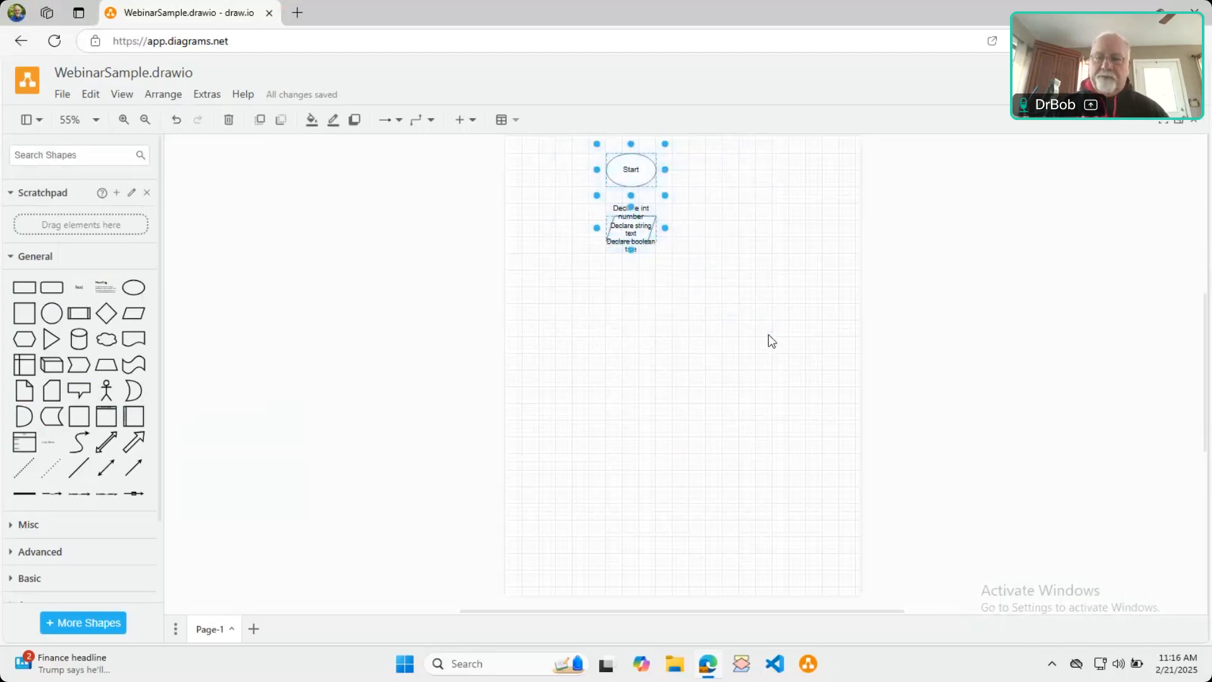
{"action": "key", "text": "Delete"}
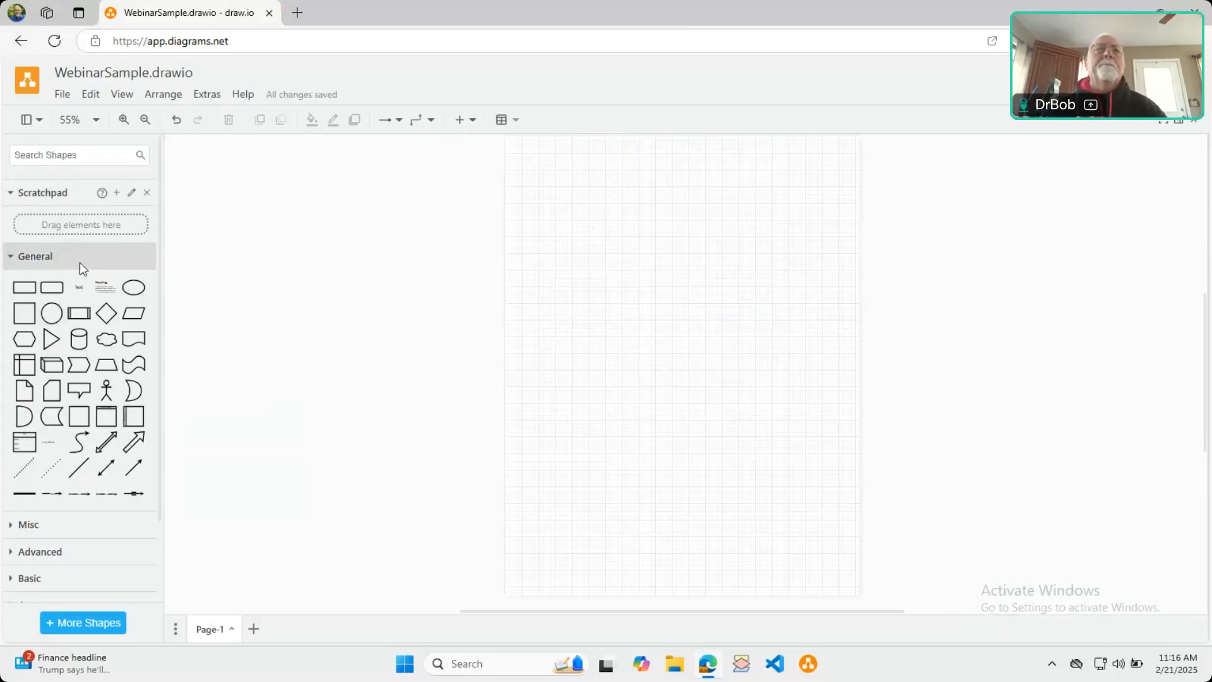
{"action": "left_click_drag", "start_coordinate": [135, 290], "coordinate": [605, 163]}
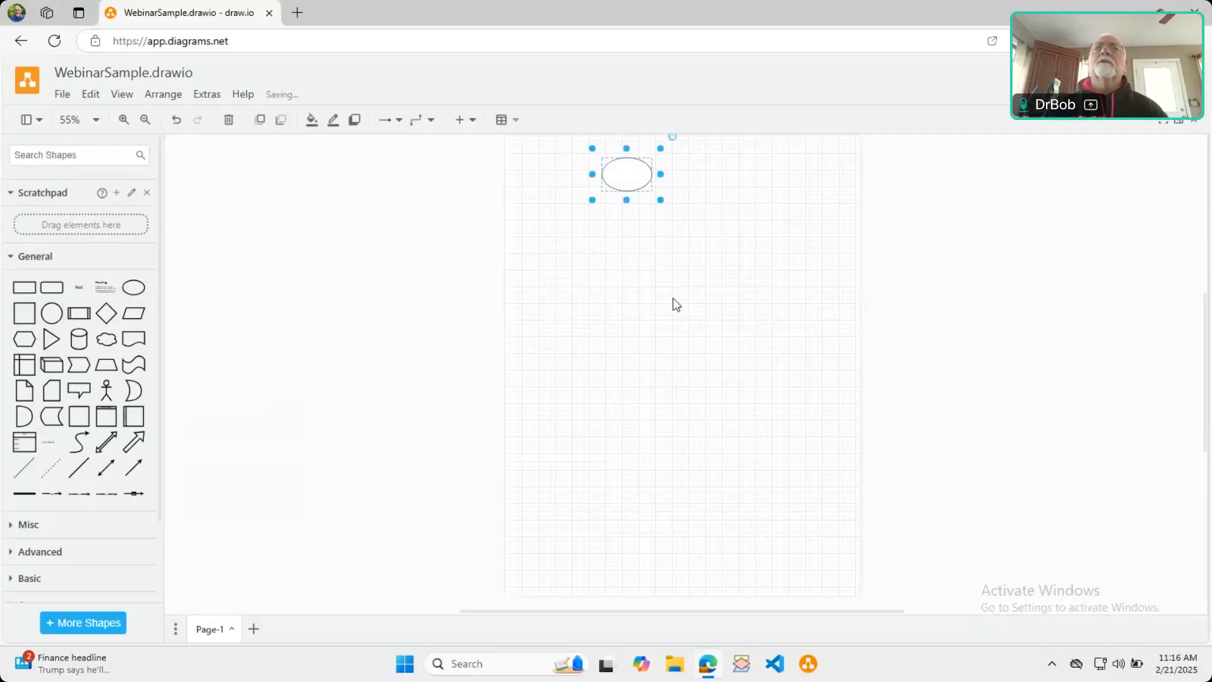
{"action": "scroll", "coordinate": [688, 290], "scroll_direction": "up", "scroll_amount": 3}
{"action": "left_click_drag", "start_coordinate": [626, 328], "coordinate": [696, 352]}
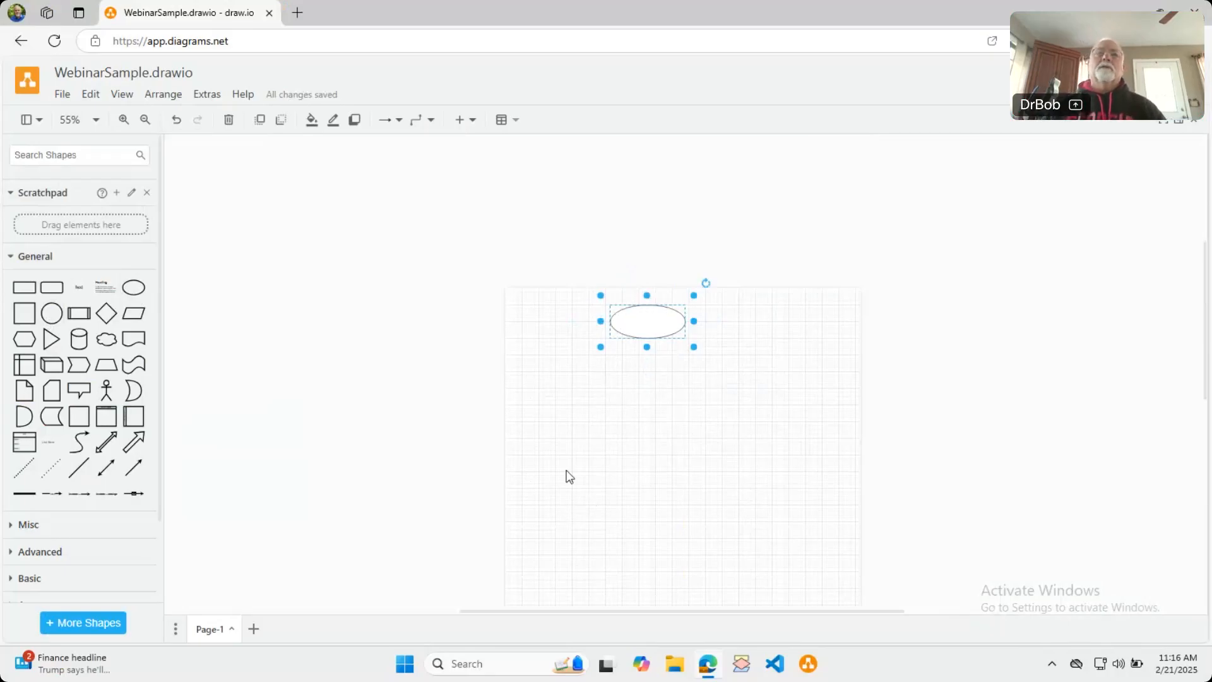
Label the new ellipse "text" and set the label's font size to 18
{"action": "double_click", "coordinate": [635, 323]}
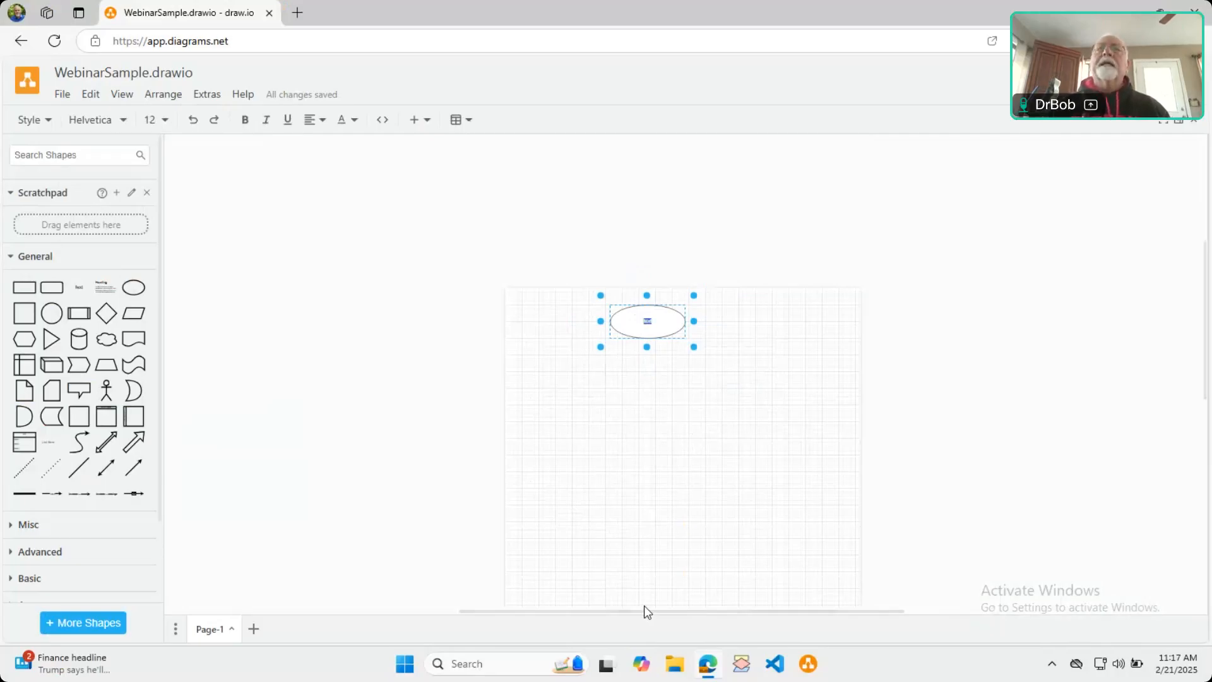
{"action": "left_click", "coordinate": [159, 123]}
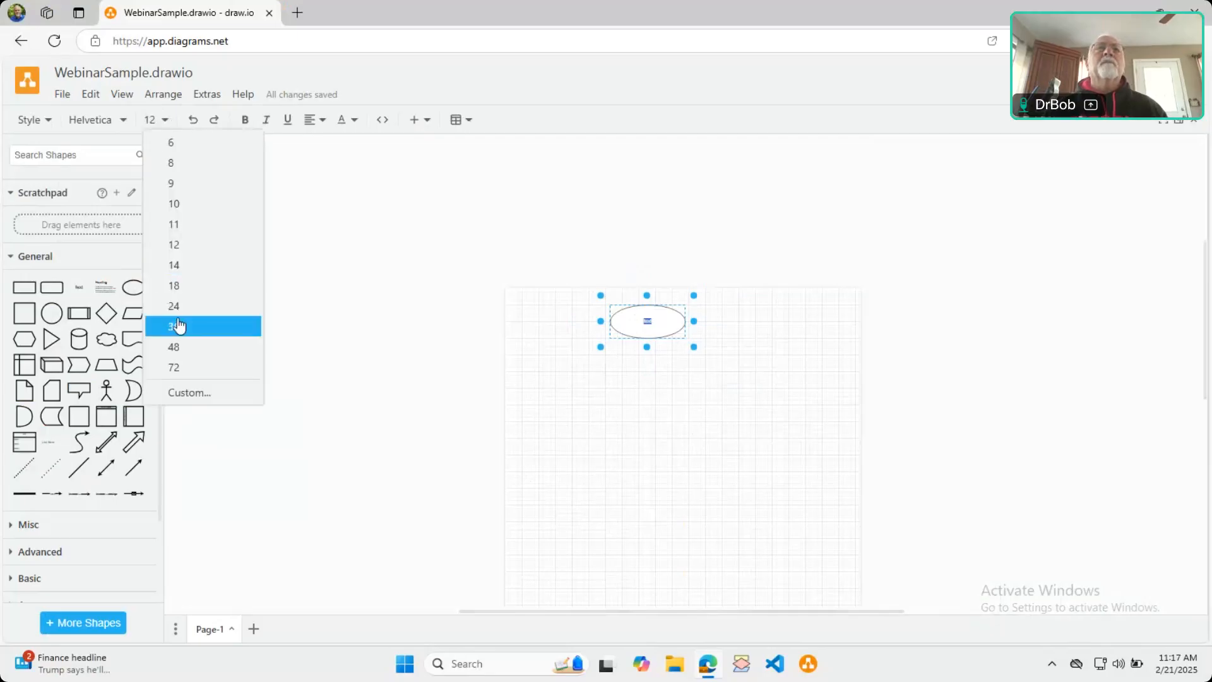
{"action": "left_click", "coordinate": [186, 290]}
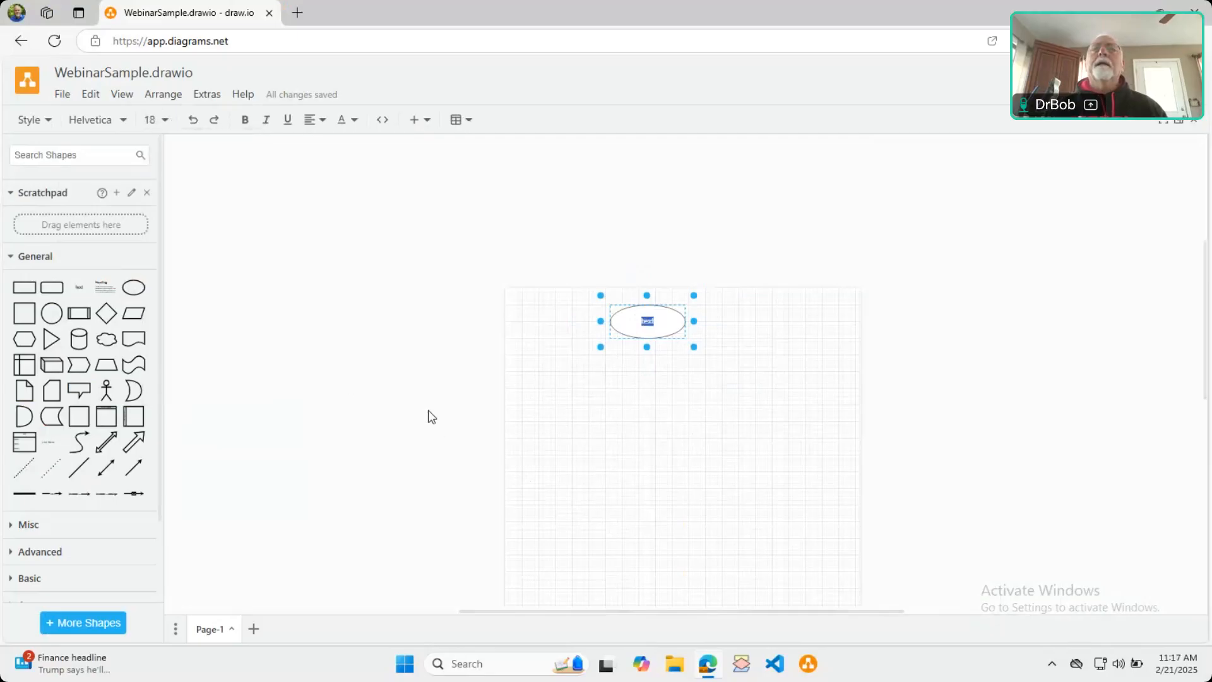
{"action": "left_click", "coordinate": [581, 383]}
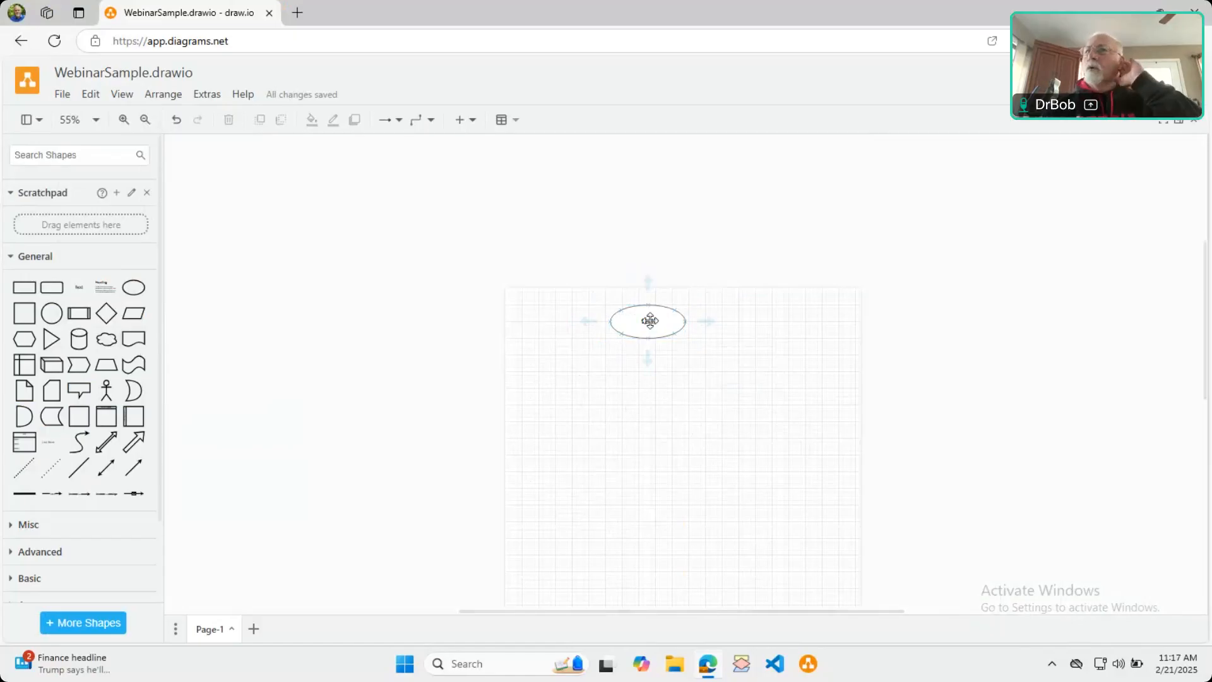
Save the formatted ellipse to the Scratchpad as a reusable shape and delete the original from the page
{"action": "left_click_drag", "start_coordinate": [649, 325], "coordinate": [84, 230]}
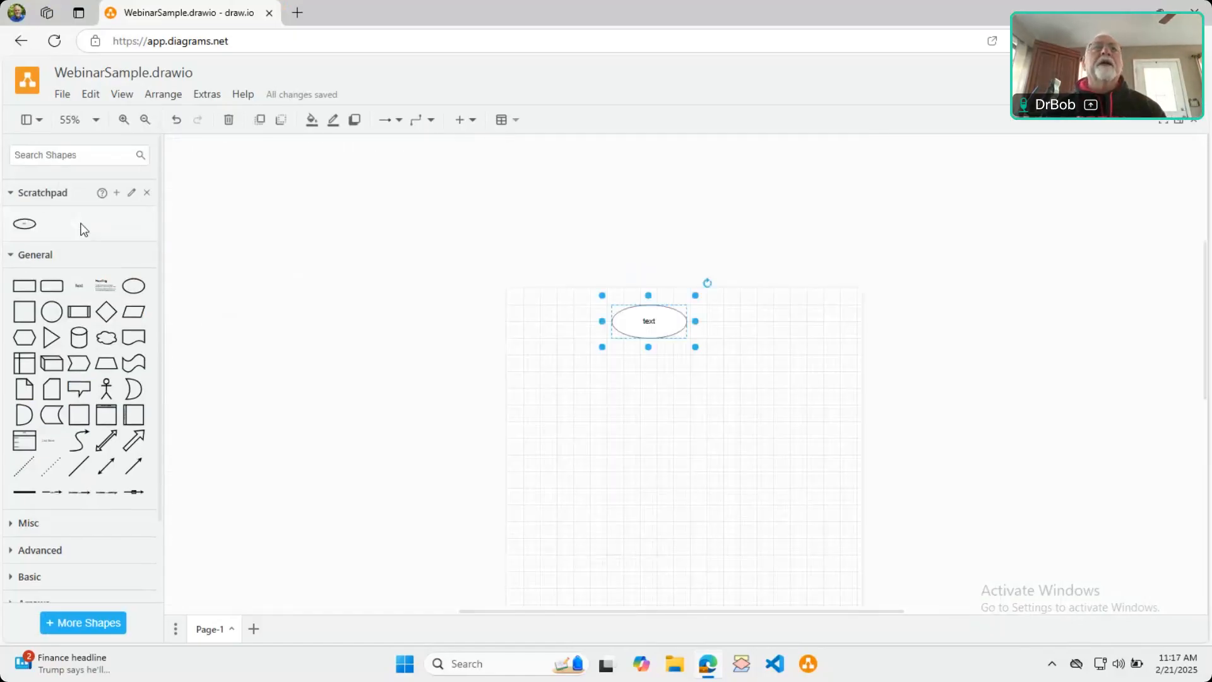
{"action": "left_click_drag", "start_coordinate": [536, 296], "coordinate": [897, 461]}
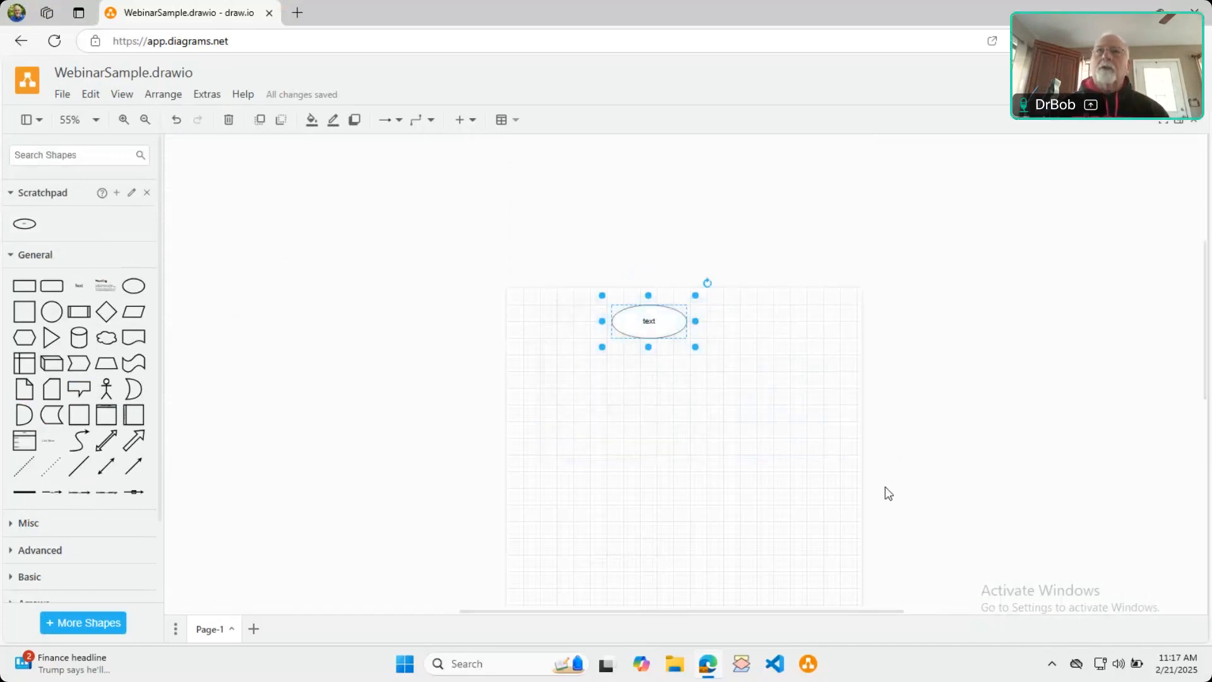
{"action": "key", "text": "Delete"}
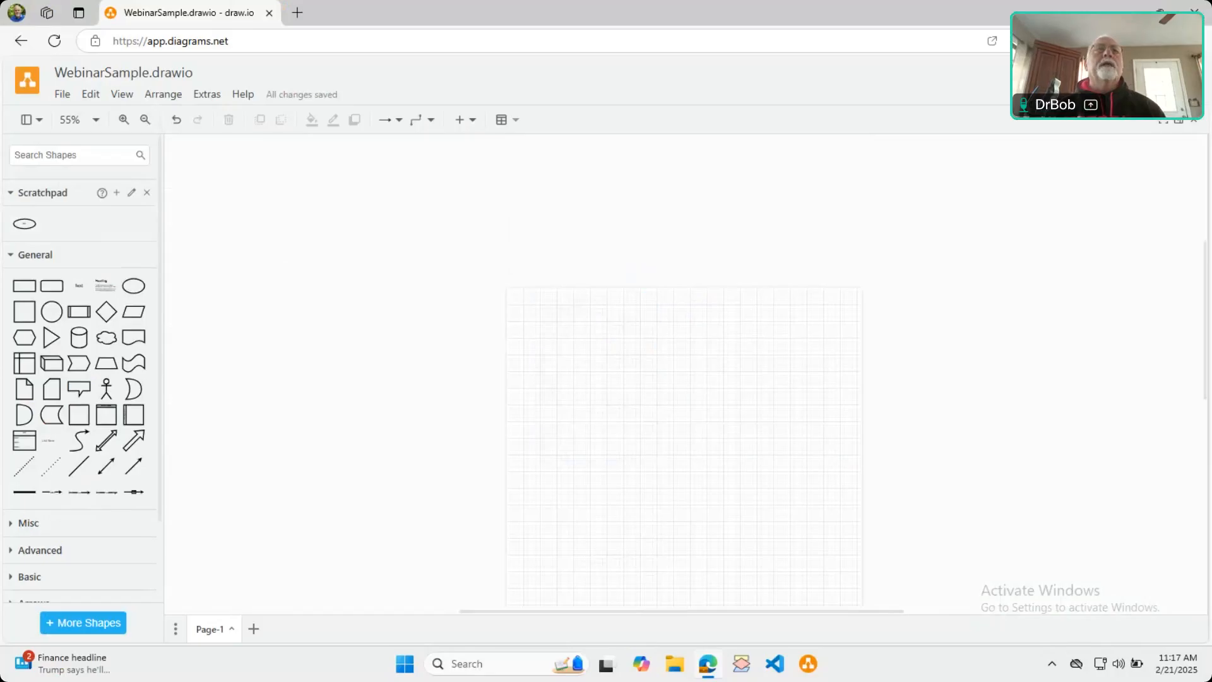
Place the Scratchpad ellipse near the top of the page, left of centre, and relabel it Start
{"action": "left_click_drag", "start_coordinate": [25, 224], "coordinate": [611, 322]}
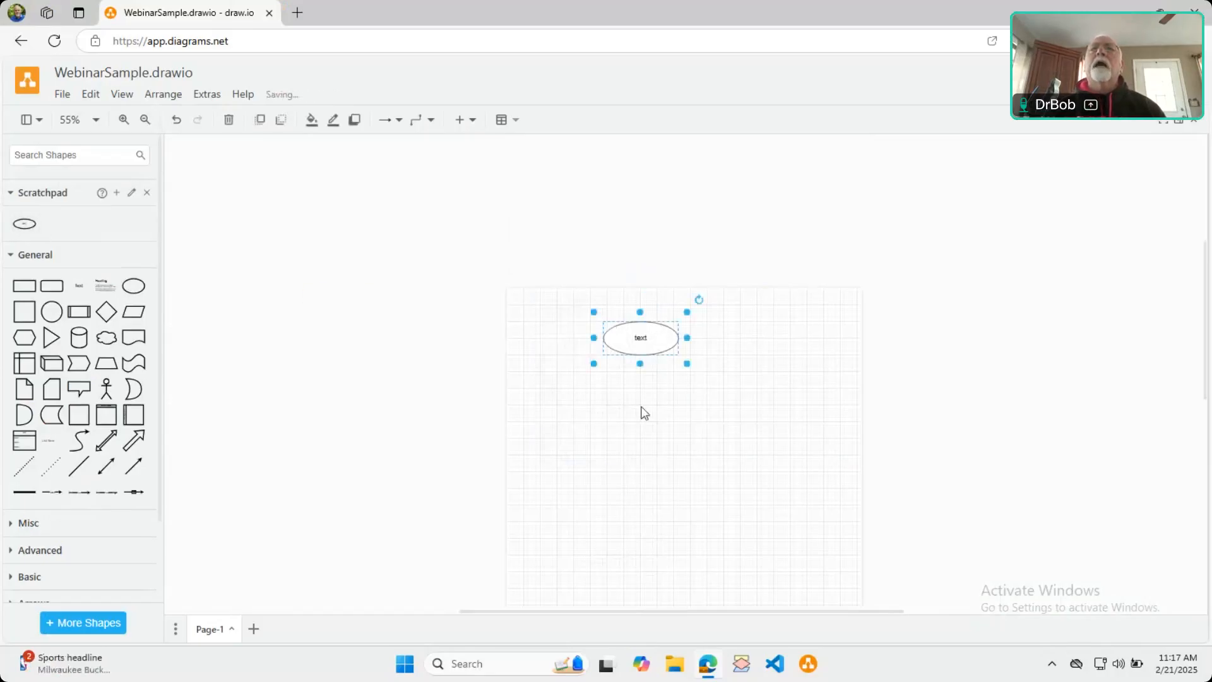
{"action": "type", "text": "s"}
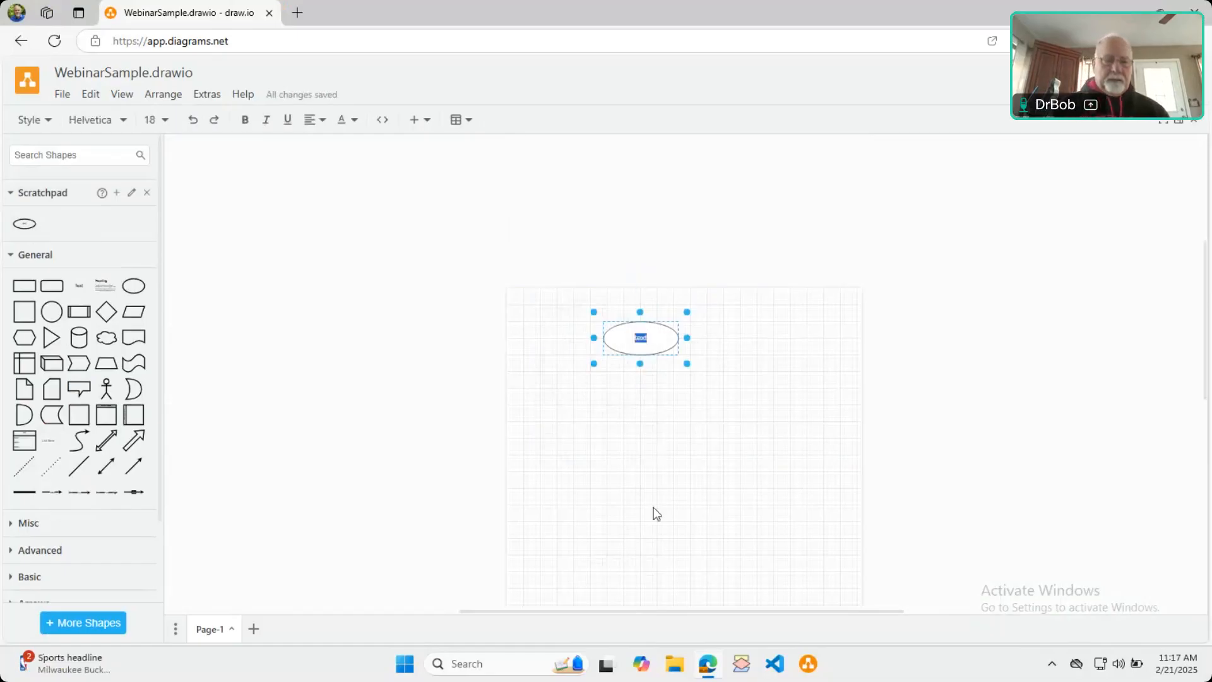
{"action": "type", "text": "tart"}
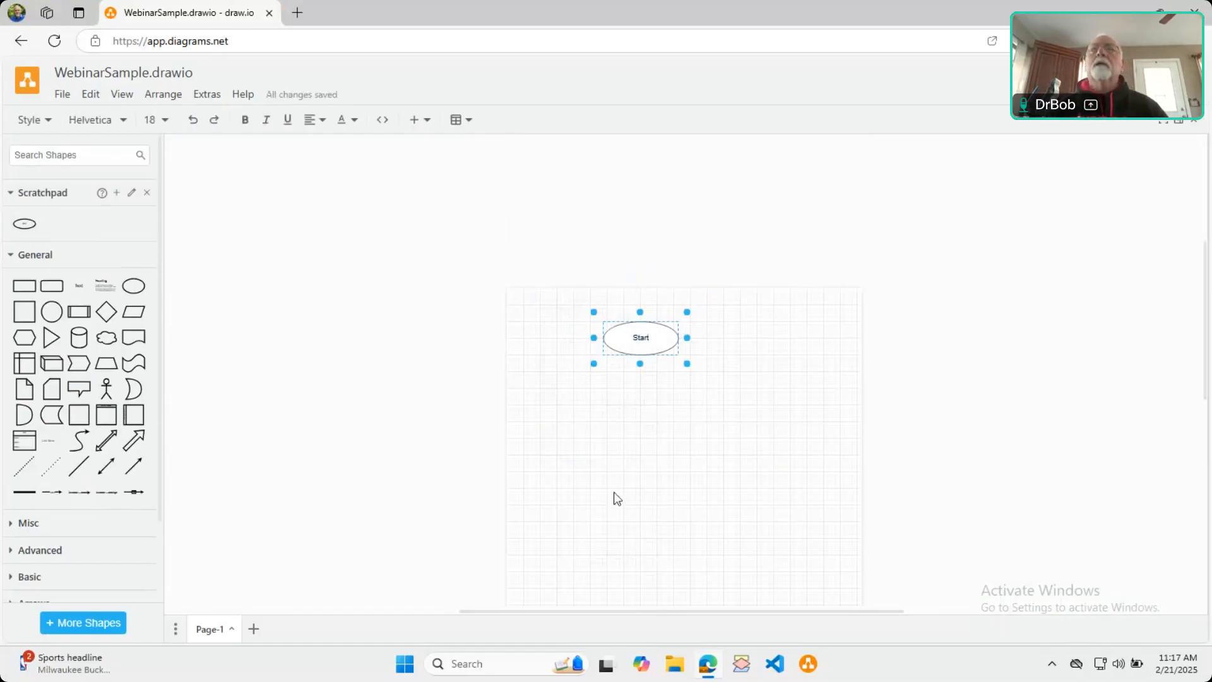
{"action": "left_click", "coordinate": [766, 420]}
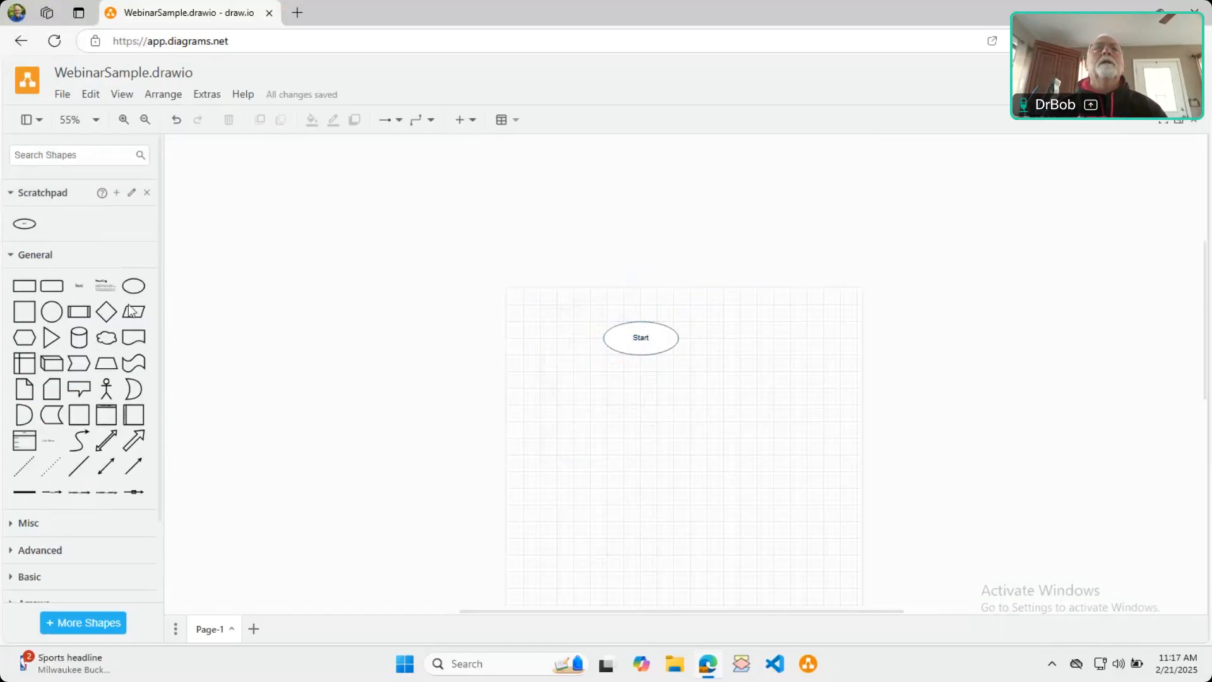
Try a parallelogram below Start with its slant removed, and delete that shape from the page
{"action": "left_click_drag", "start_coordinate": [133, 317], "coordinate": [621, 421]}
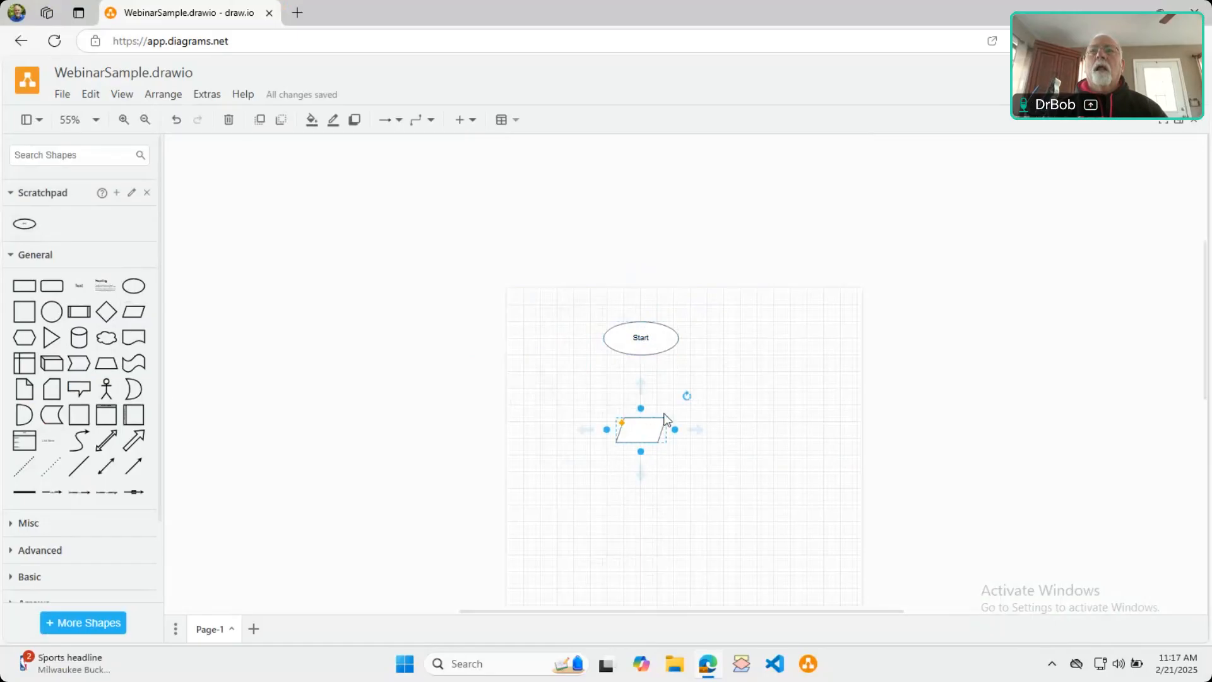
{"action": "left_click_drag", "start_coordinate": [633, 433], "coordinate": [638, 450]}
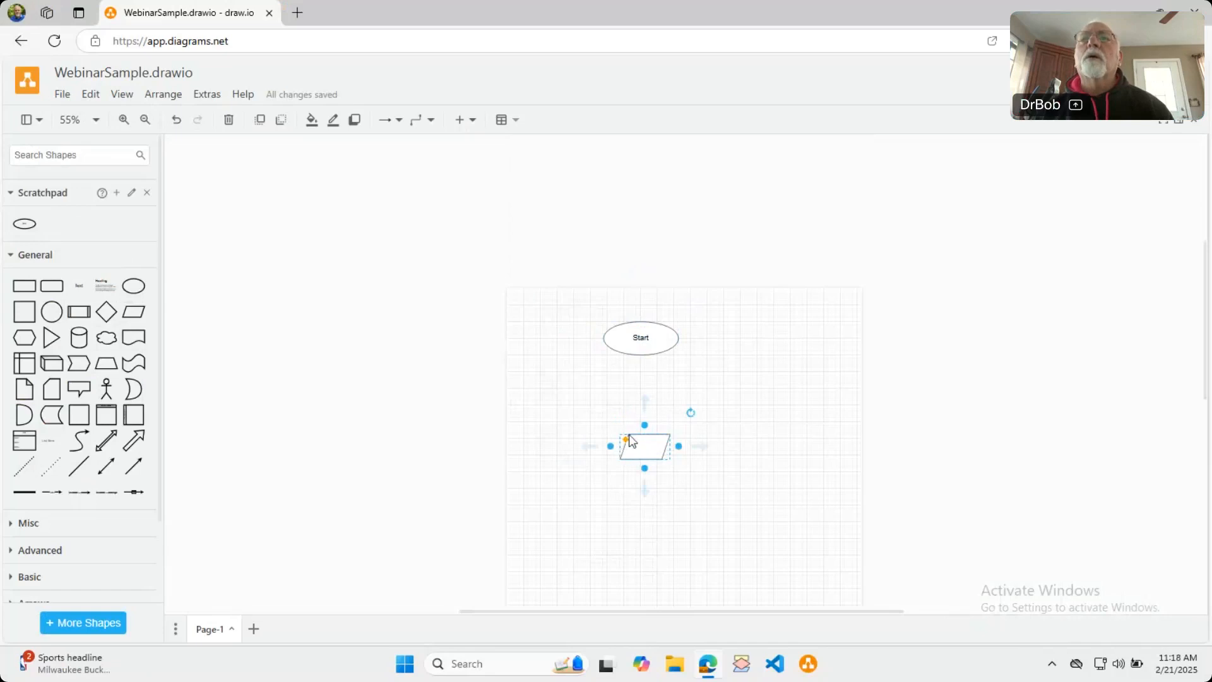
{"action": "left_click_drag", "start_coordinate": [624, 436], "coordinate": [613, 431]}
{"action": "left_click", "coordinate": [660, 456]}
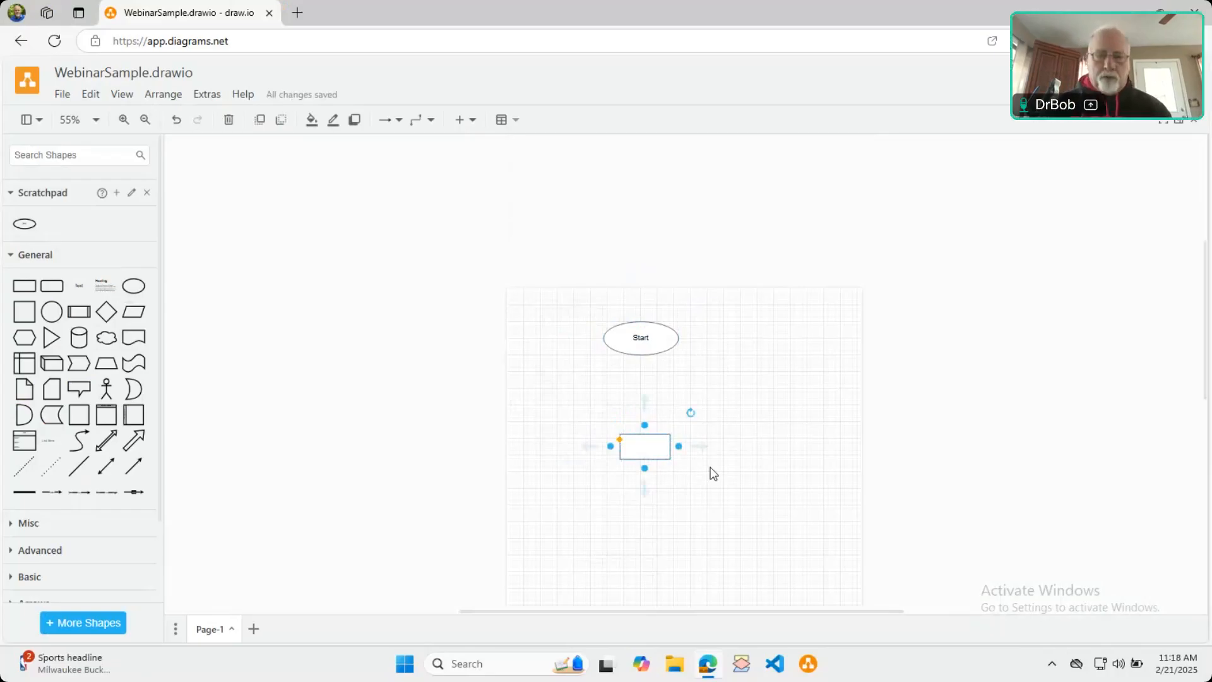
{"action": "scroll", "coordinate": [712, 474], "scroll_direction": "up", "scroll_amount": 1}
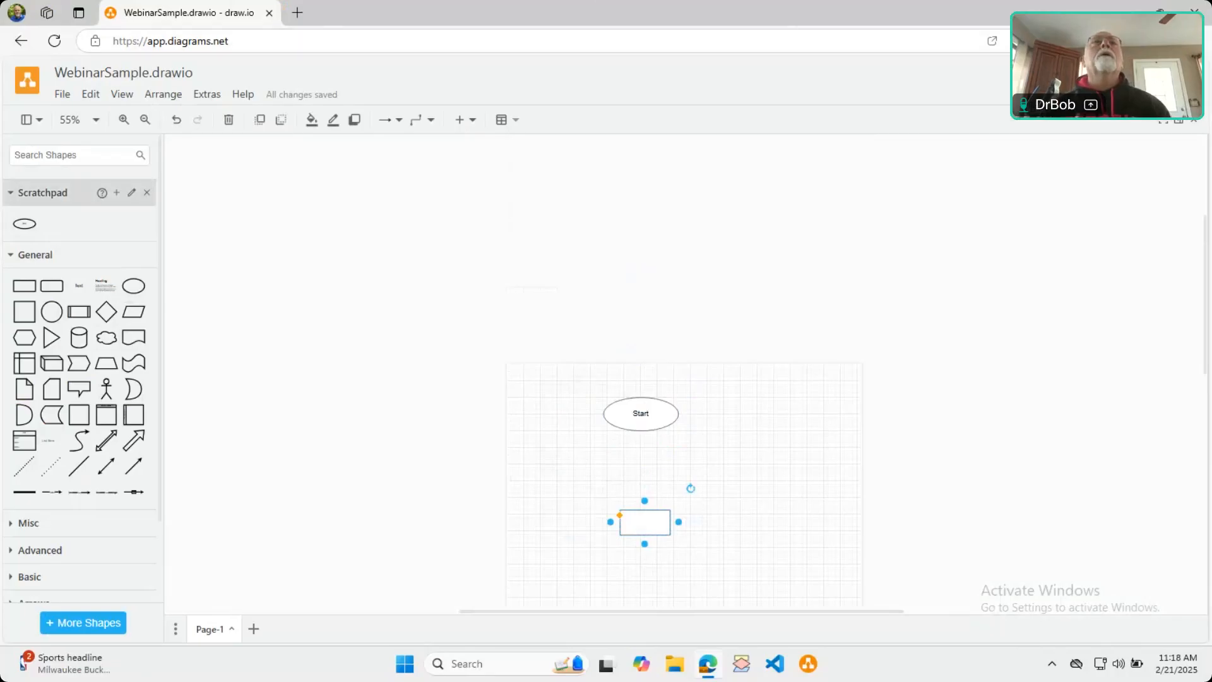
{"action": "left_click_drag", "start_coordinate": [566, 479], "coordinate": [761, 568]}
{"action": "key", "text": "Delete"}
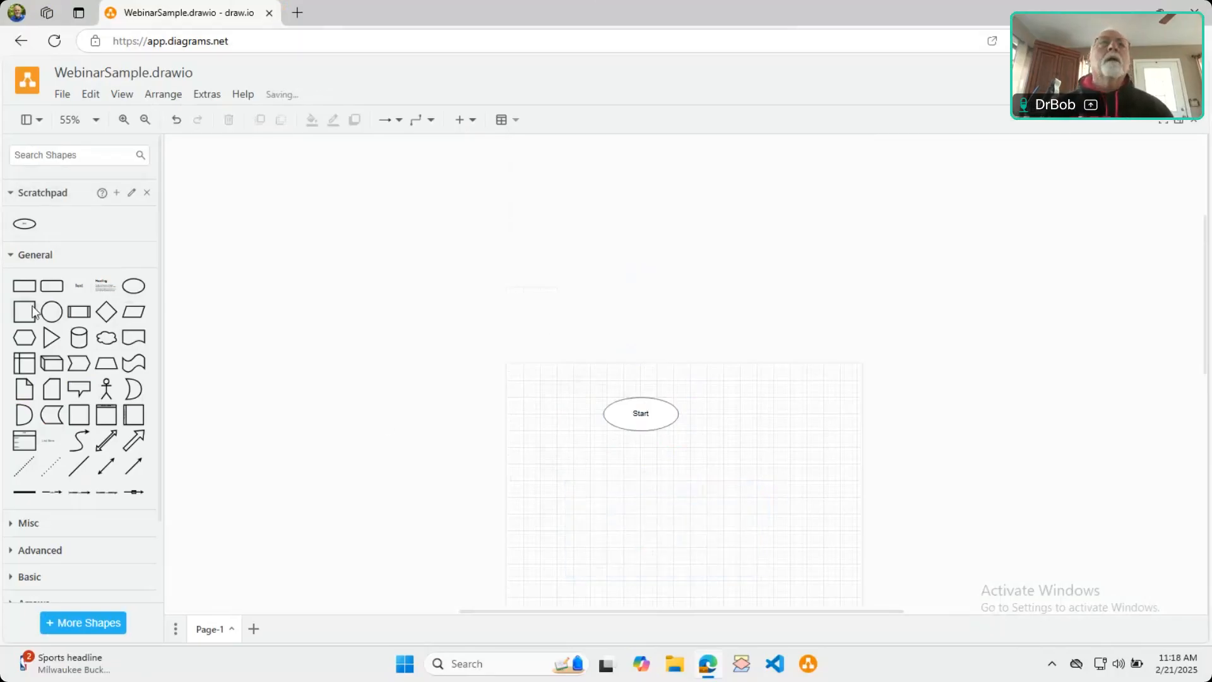
Add a parallelogram centred below Start and, at 100% zoom, enlarge it to nearly the ellipse's width
{"action": "left_click_drag", "start_coordinate": [141, 312], "coordinate": [624, 486]}
{"action": "mouse_move", "coordinate": [665, 487]}
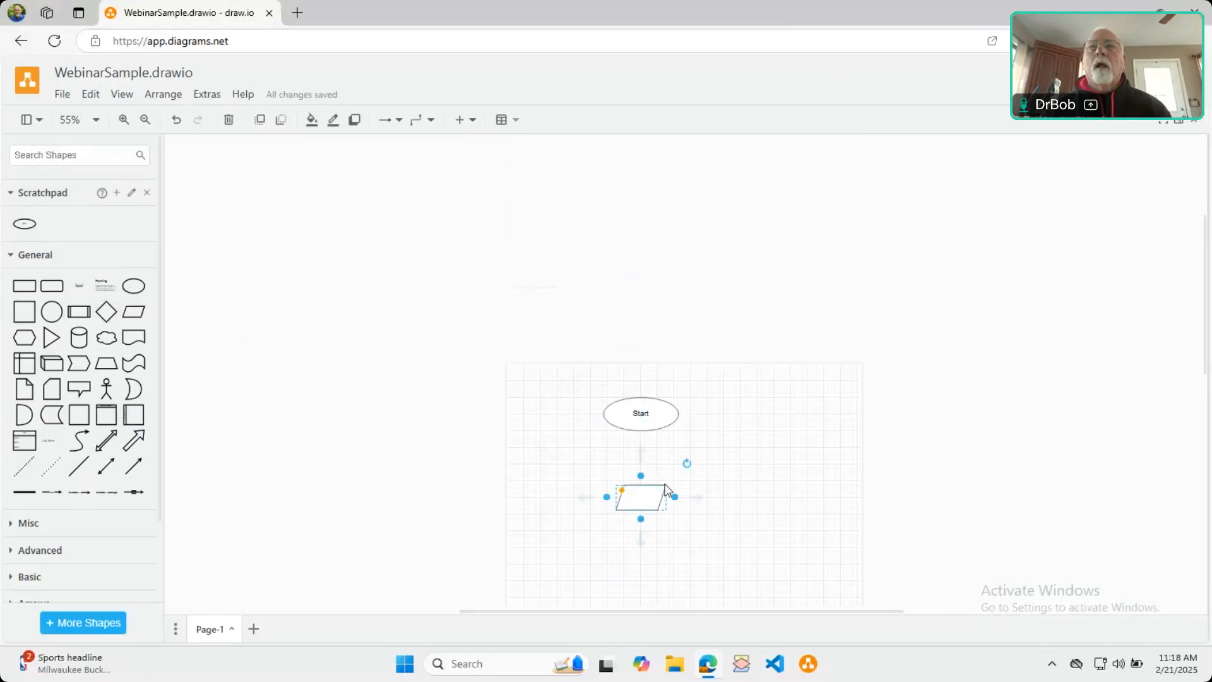
{"action": "left_click", "coordinate": [93, 120]}
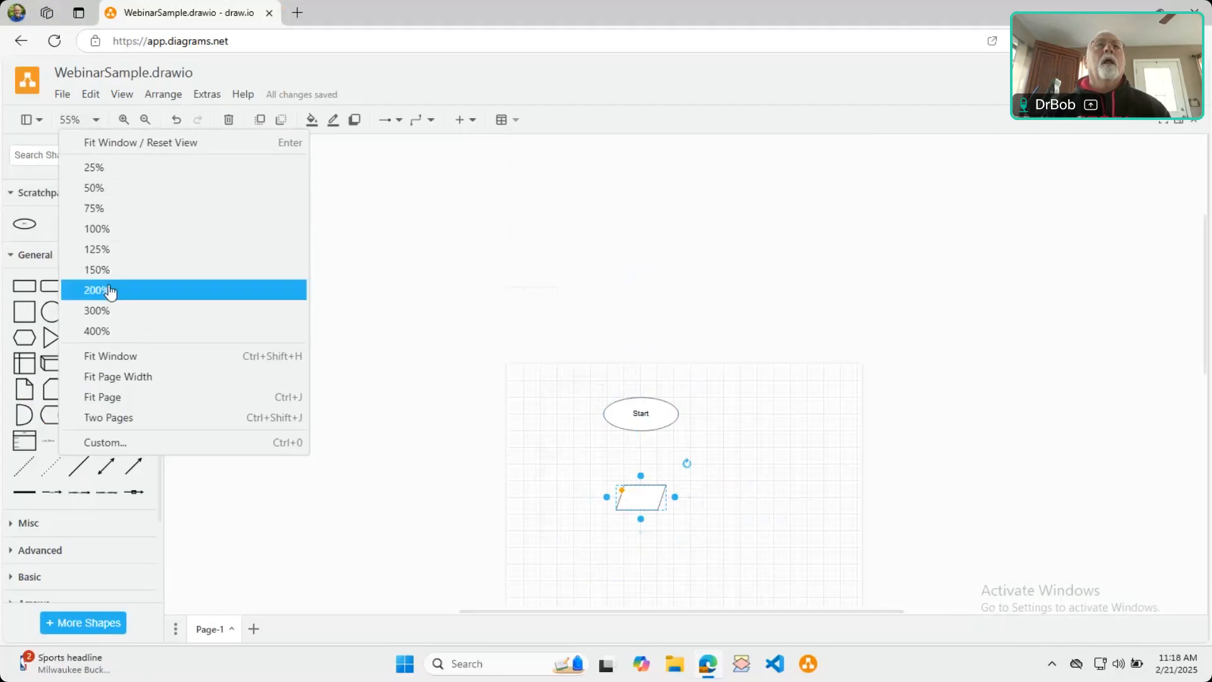
{"action": "left_click", "coordinate": [98, 229]}
{"action": "scroll", "coordinate": [542, 393], "scroll_direction": "down", "scroll_amount": 3}
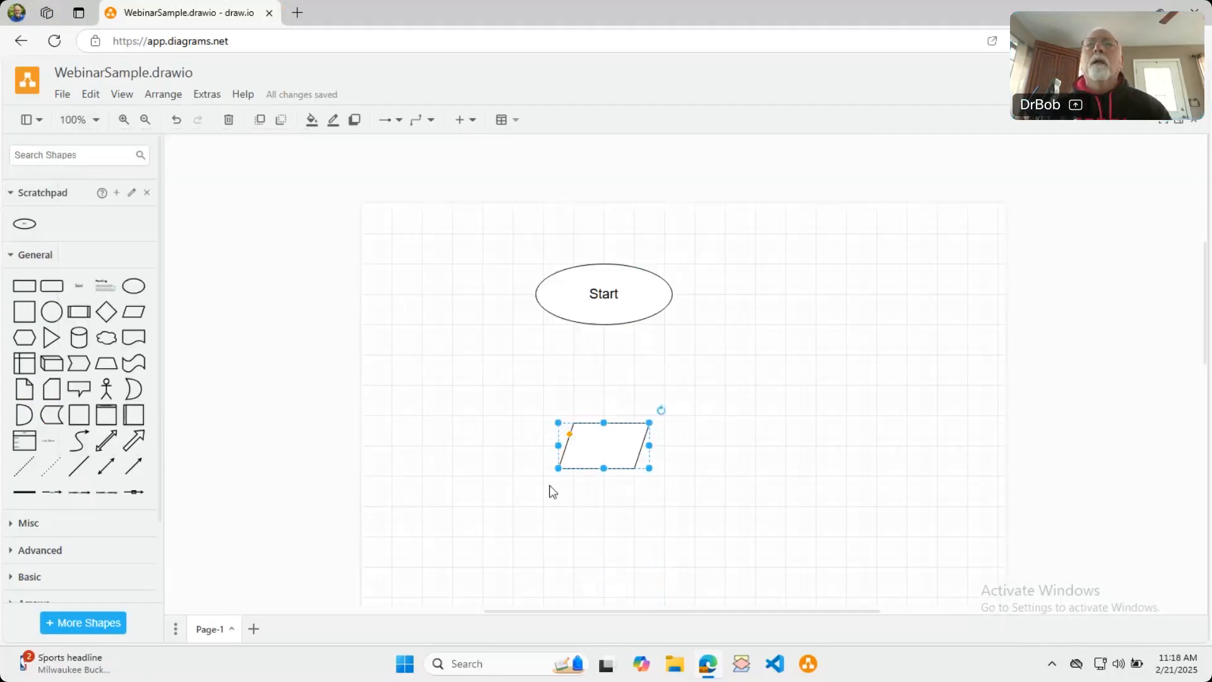
{"action": "left_click_drag", "start_coordinate": [558, 468], "coordinate": [603, 448]}
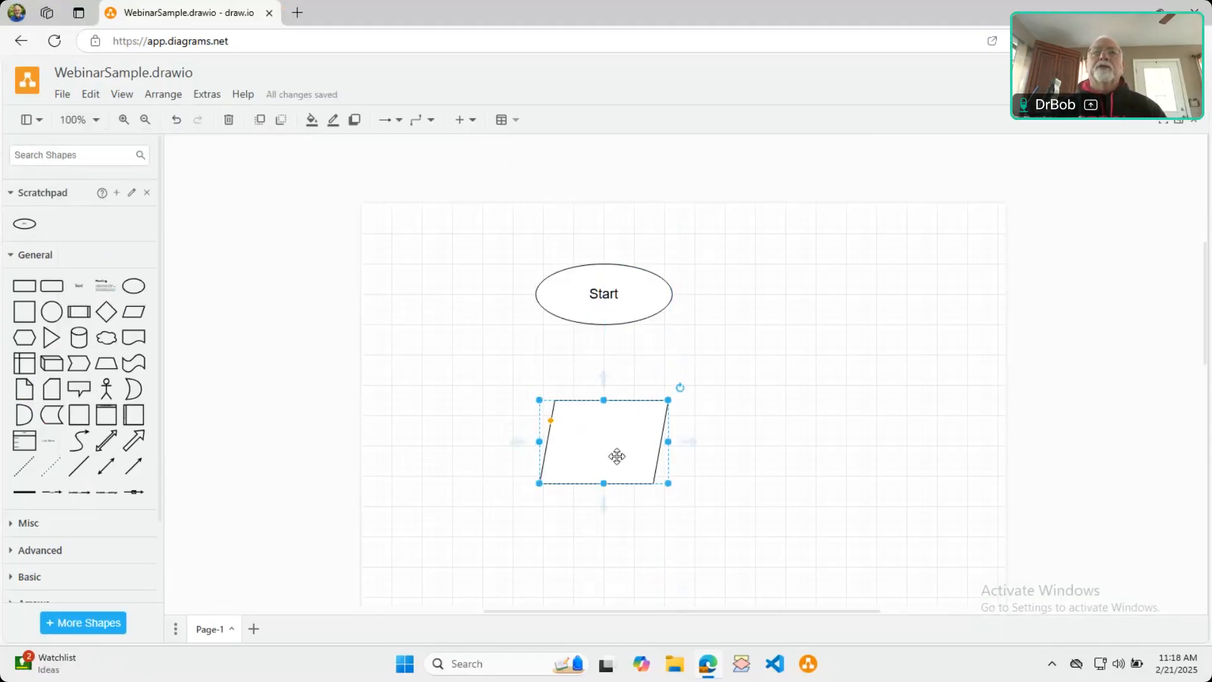
Label the parallelogram "text" at font size 18 and save a copy of it to the Scratchpad
{"action": "double_click", "coordinate": [601, 442]}
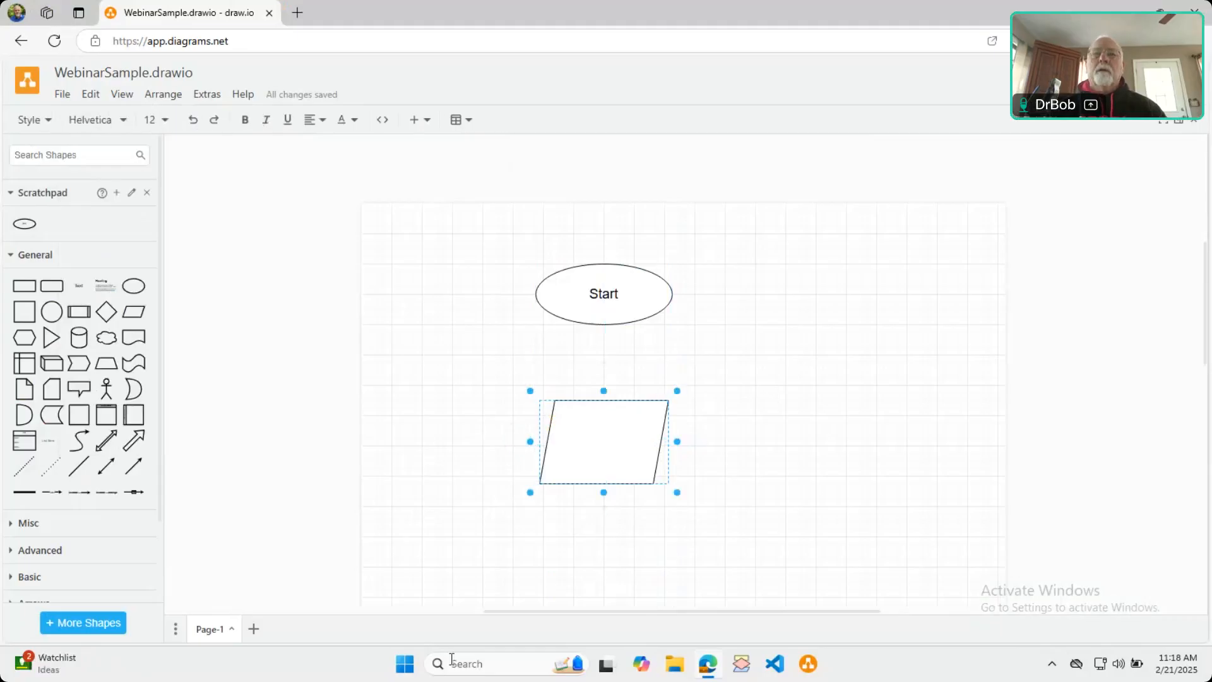
{"action": "type", "text": "text"}
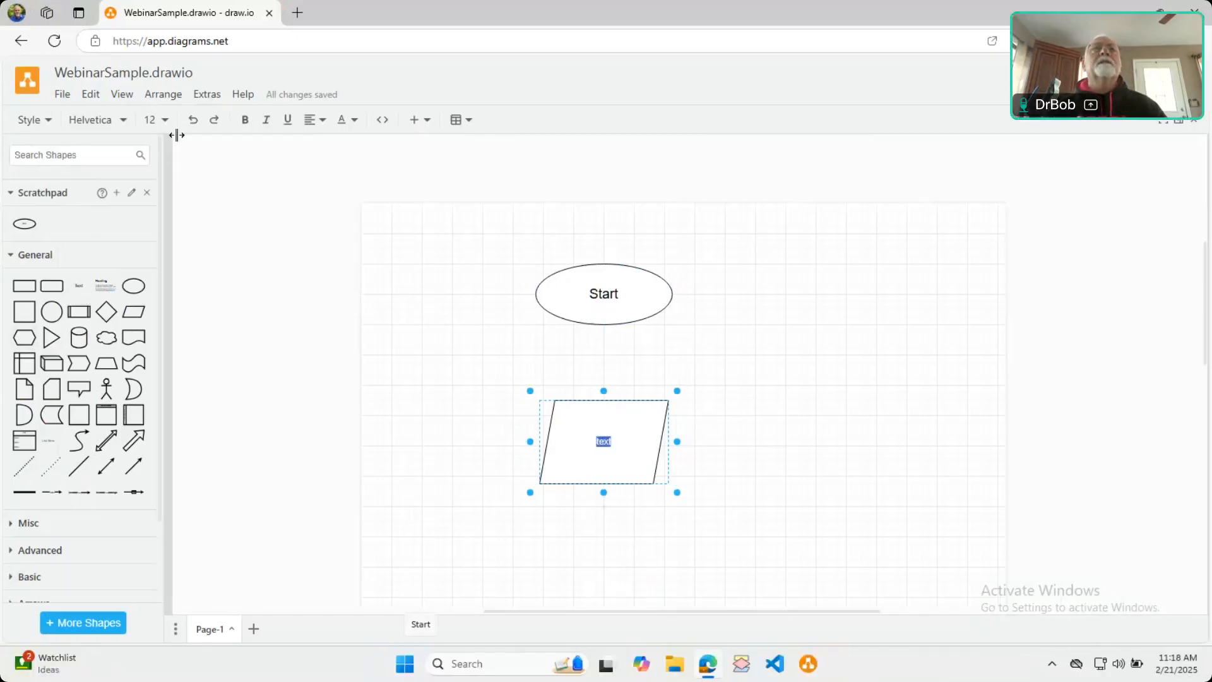
{"action": "left_click", "coordinate": [163, 121]}
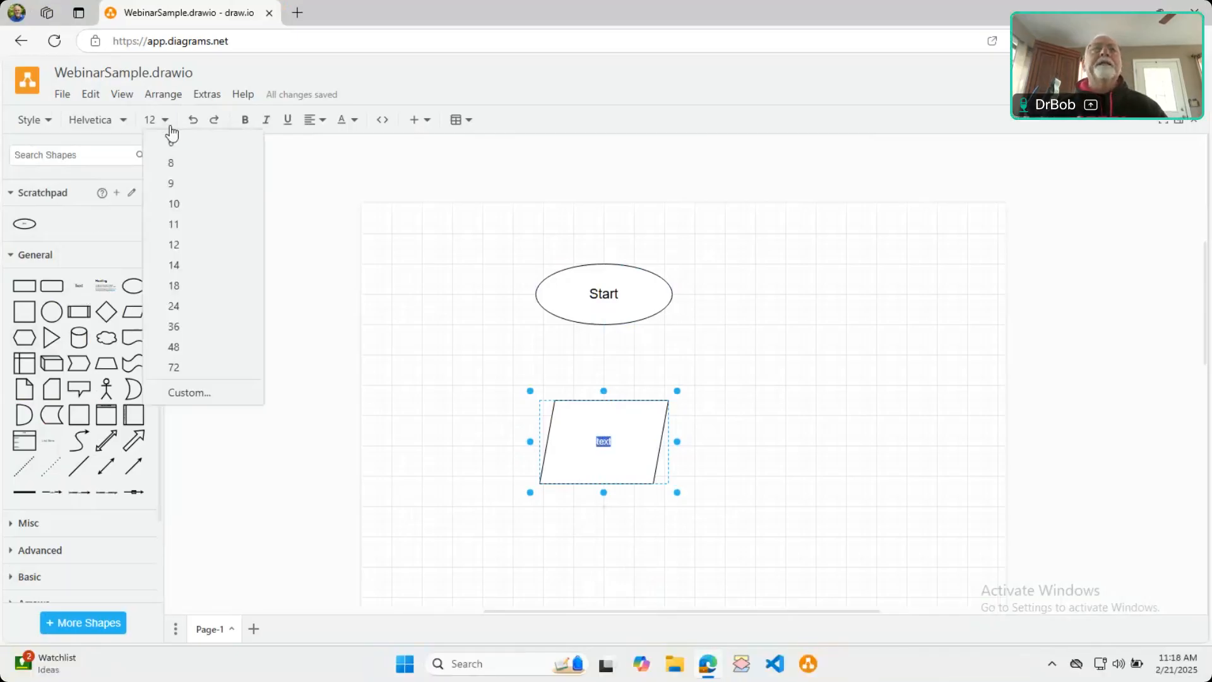
{"action": "left_click", "coordinate": [200, 295]}
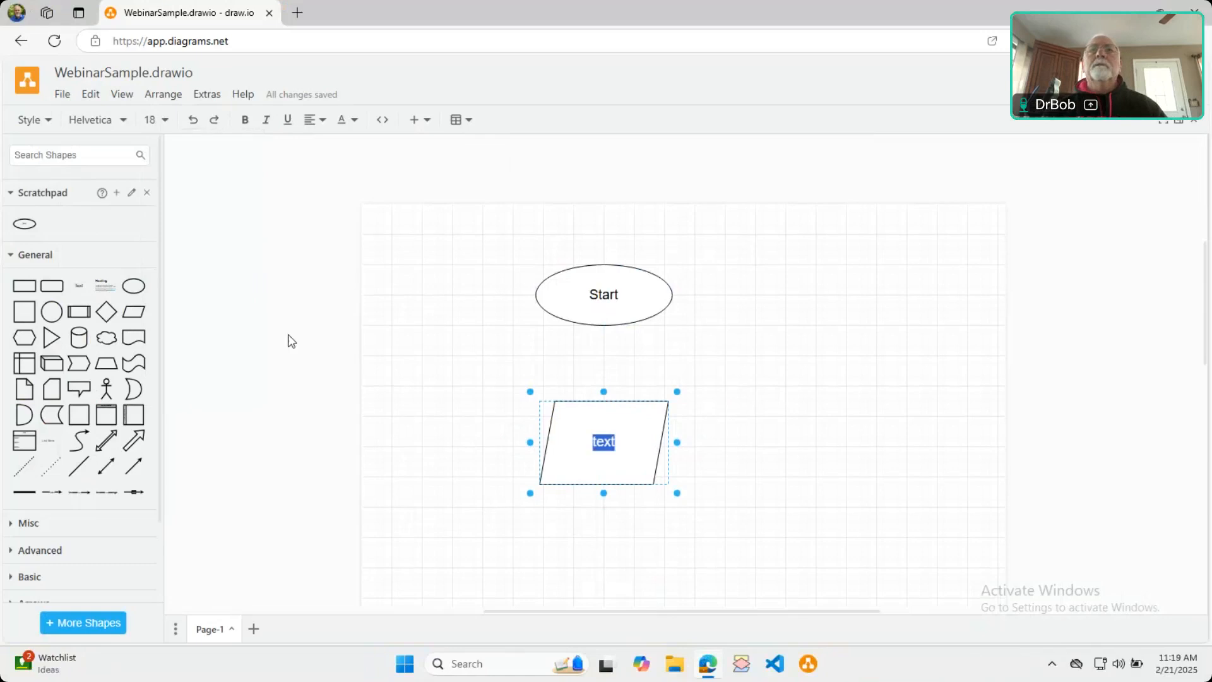
{"action": "left_click", "coordinate": [347, 381]}
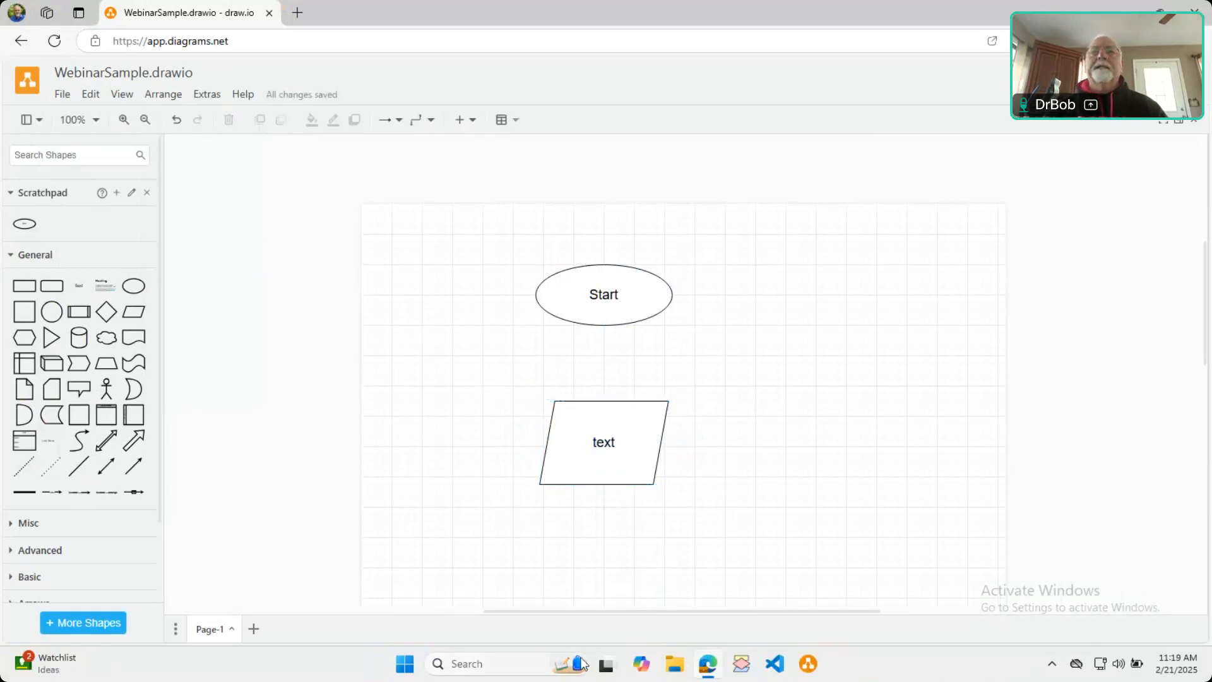
{"action": "left_click", "coordinate": [568, 428]}
{"action": "left_click_drag", "start_coordinate": [568, 428], "coordinate": [96, 226]}
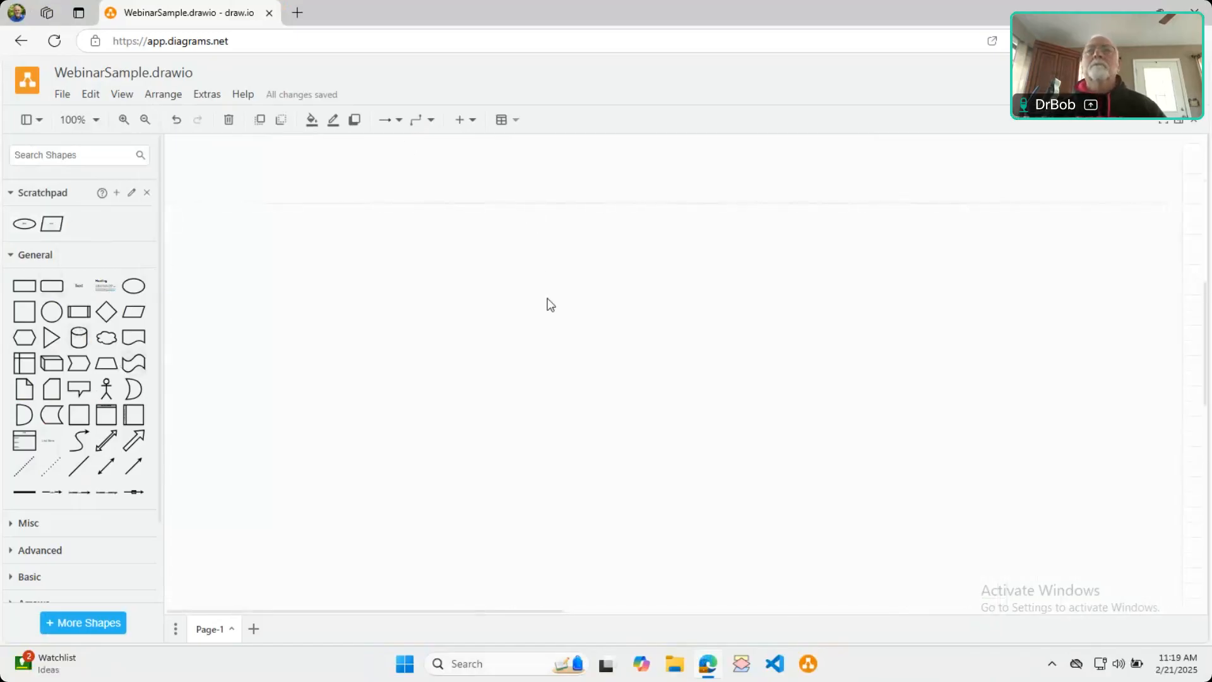
Fit the whole page in view and add a diamond centred below the parallelogram
{"action": "left_click", "coordinate": [97, 122]}
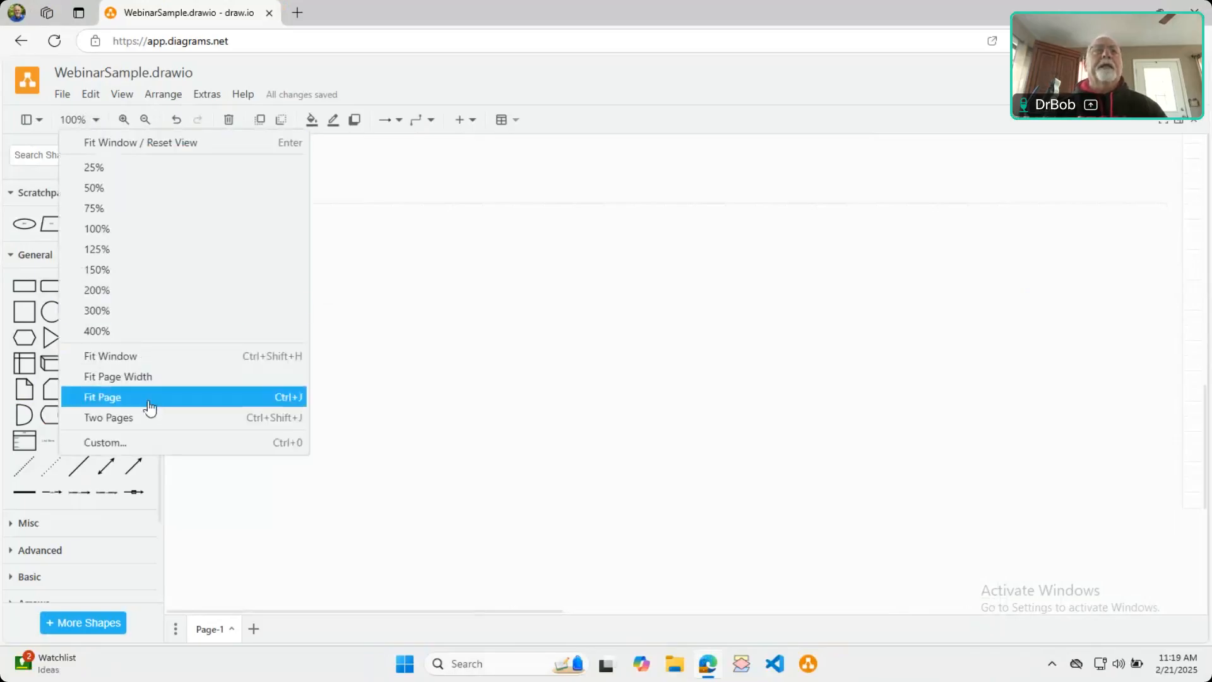
{"action": "left_click", "coordinate": [130, 406]}
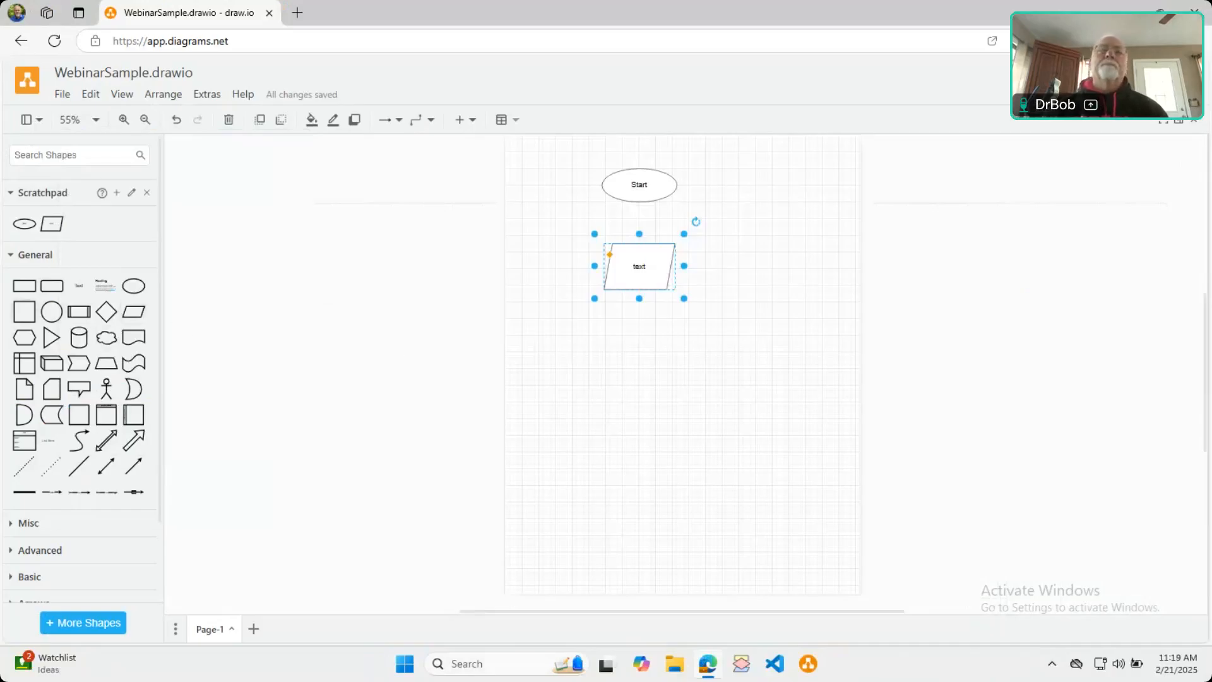
{"action": "mouse_move", "coordinate": [24, 312]}
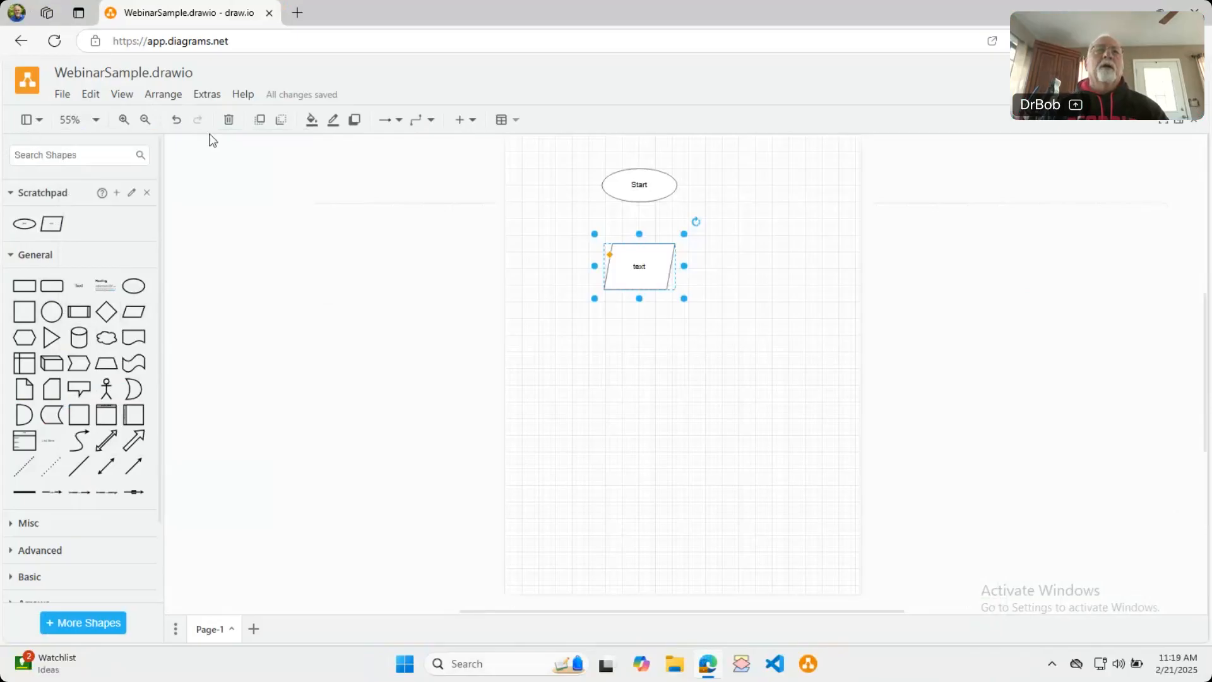
{"action": "left_click_drag", "start_coordinate": [106, 312], "coordinate": [586, 414]}
{"action": "mouse_move", "coordinate": [625, 365]}
{"action": "left_mouse_down"}
{"action": "mouse_move", "coordinate": [644, 373]}
{"action": "mouse_move", "coordinate": [634, 366]}
{"action": "left_mouse_up"}
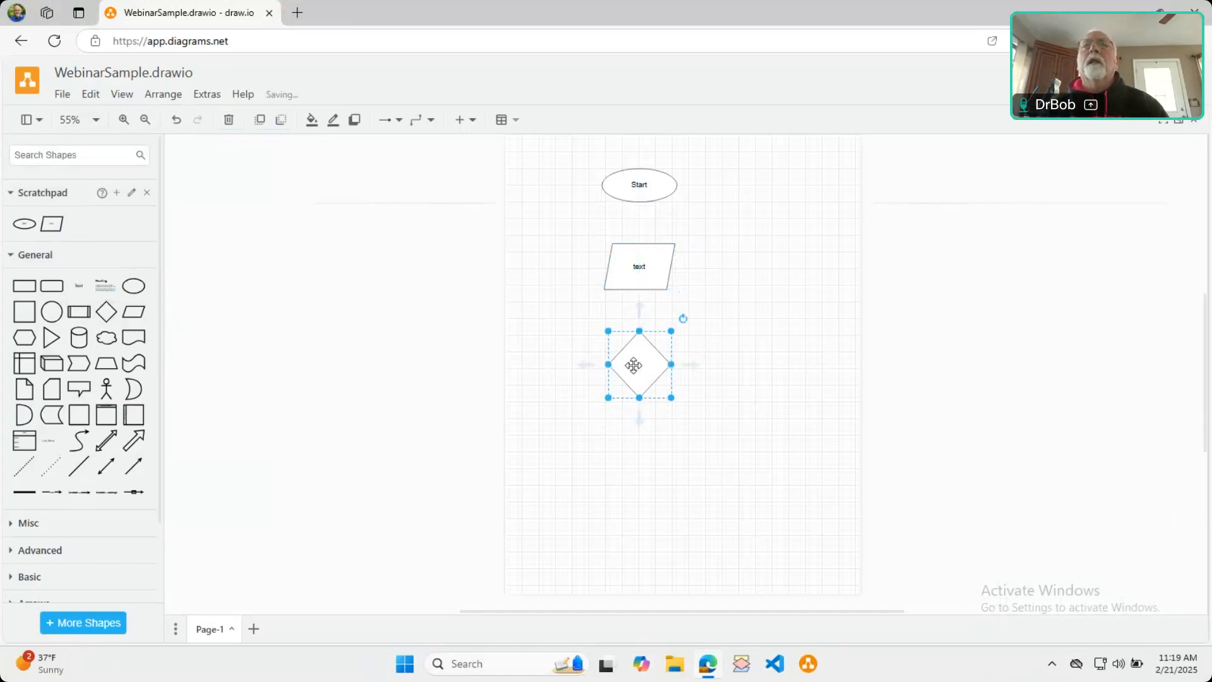
Label the diamond "text" at font size 18 and save a copy of it to the Scratchpad
{"action": "double_click", "coordinate": [635, 365]}
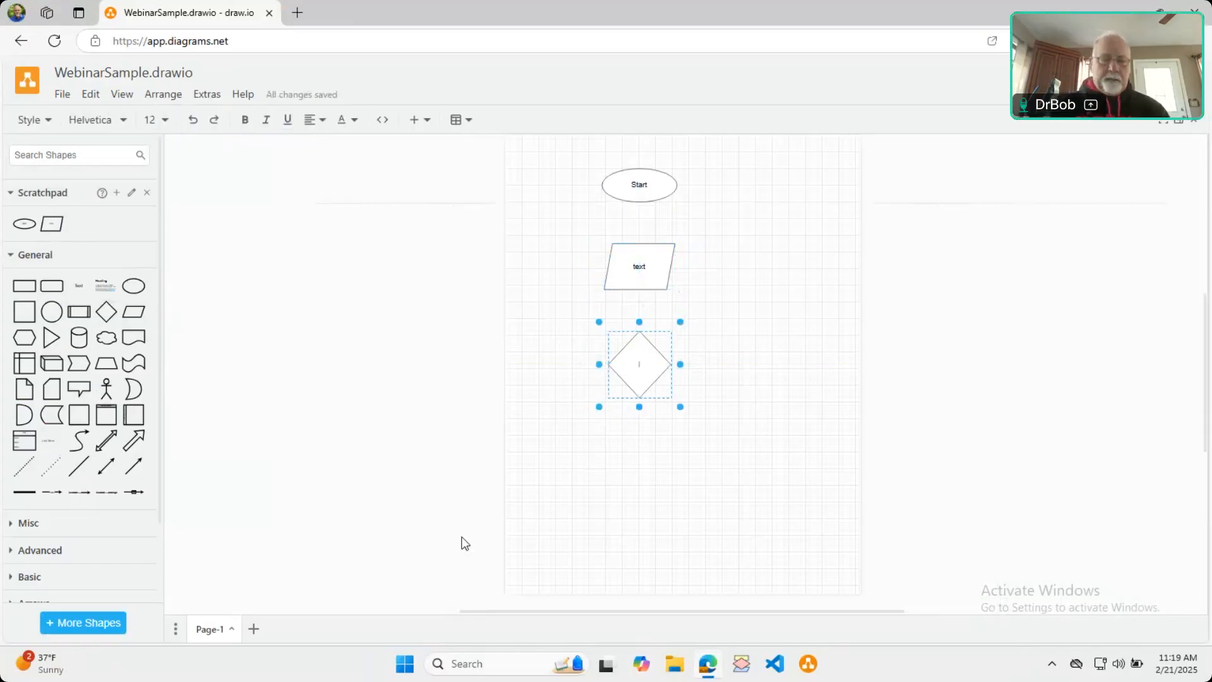
{"action": "type", "text": "text"}
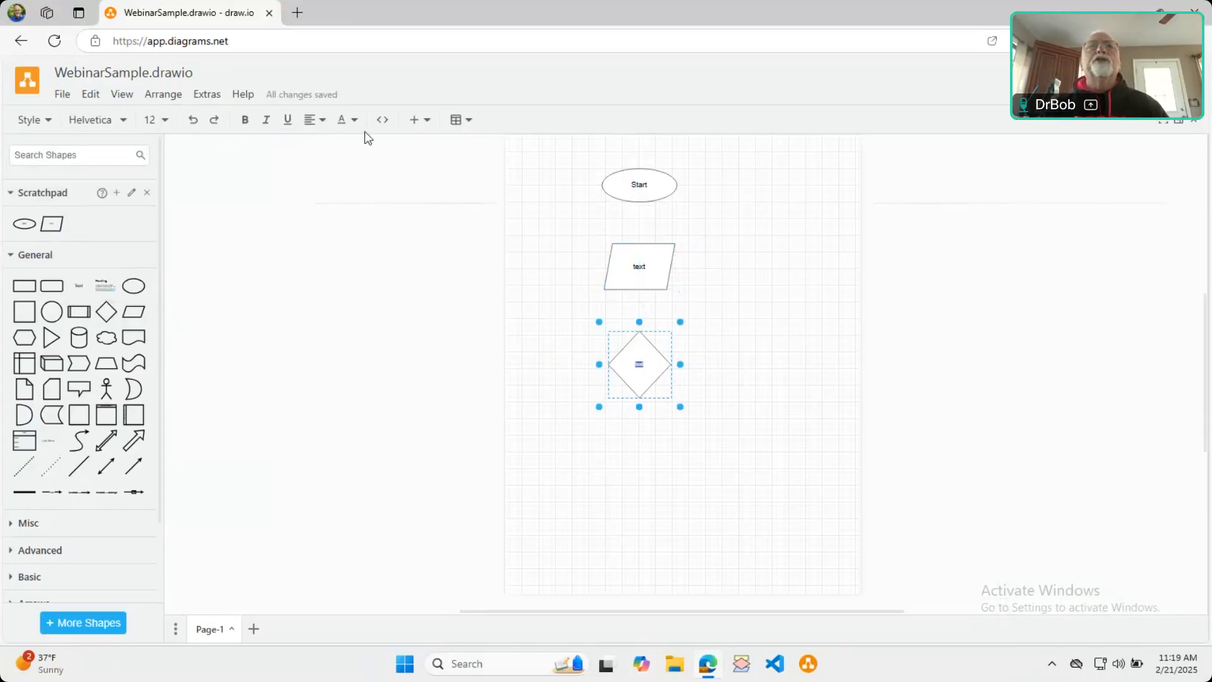
{"action": "left_click", "coordinate": [166, 122]}
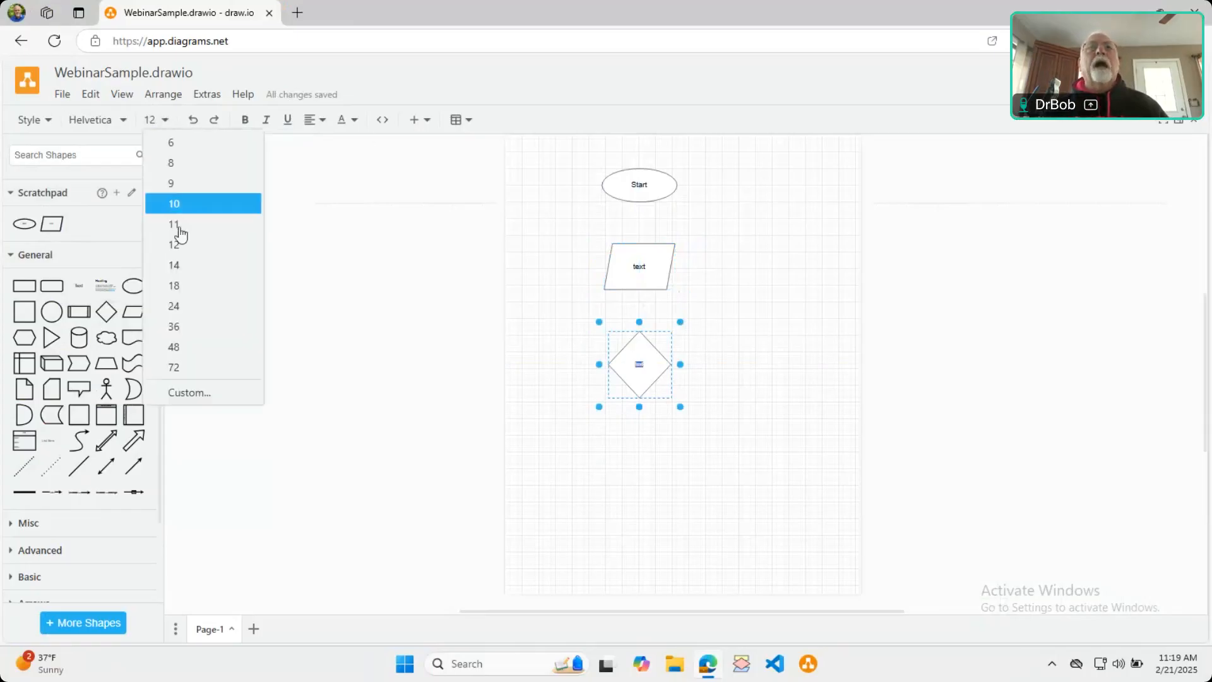
{"action": "left_click", "coordinate": [186, 288]}
{"action": "left_click", "coordinate": [394, 294]}
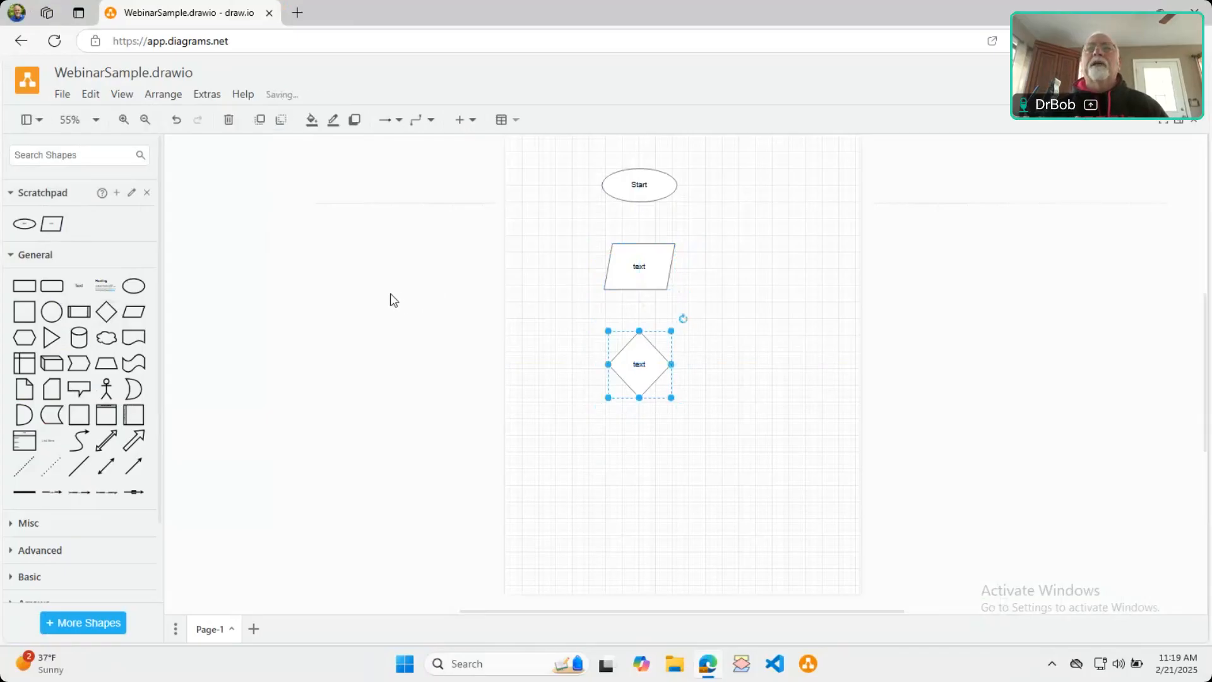
{"action": "left_click_drag", "start_coordinate": [647, 362], "coordinate": [101, 230]}
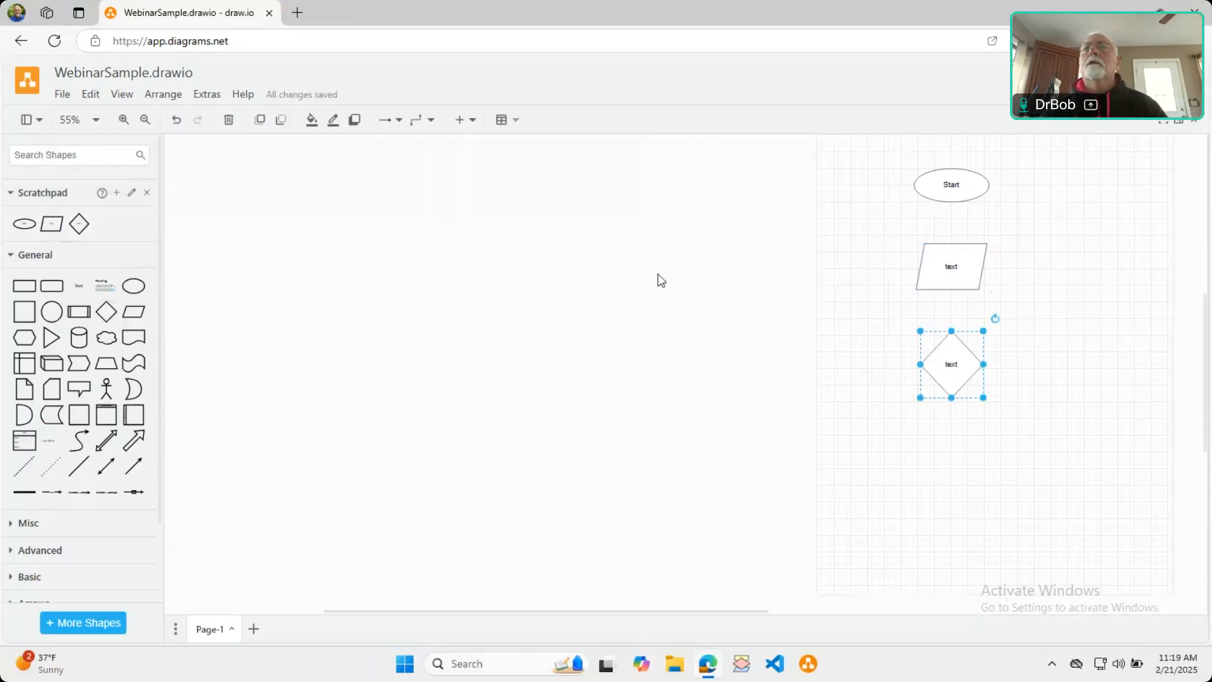
Add a plain rectangle to the page below the diamond
{"action": "scroll", "coordinate": [726, 269], "scroll_direction": "down", "scroll_amount": 1}
{"action": "scroll", "coordinate": [406, 373], "scroll_direction": "up", "scroll_amount": 2}
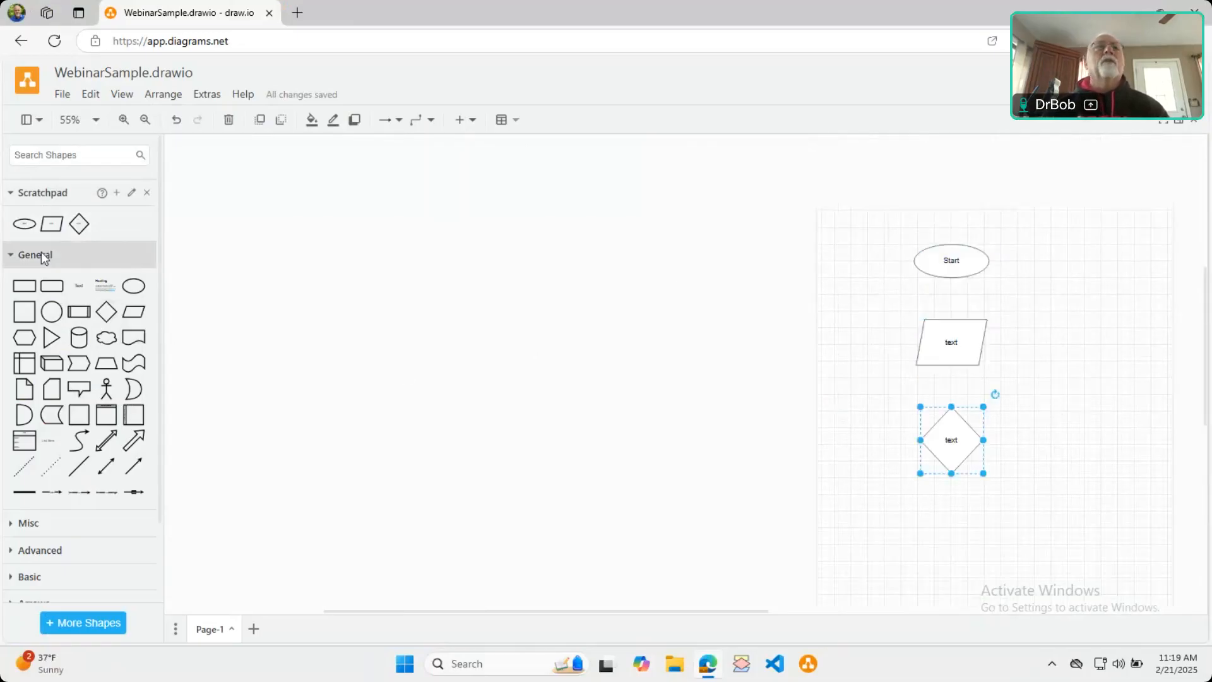
{"action": "mouse_move", "coordinate": [33, 291]}
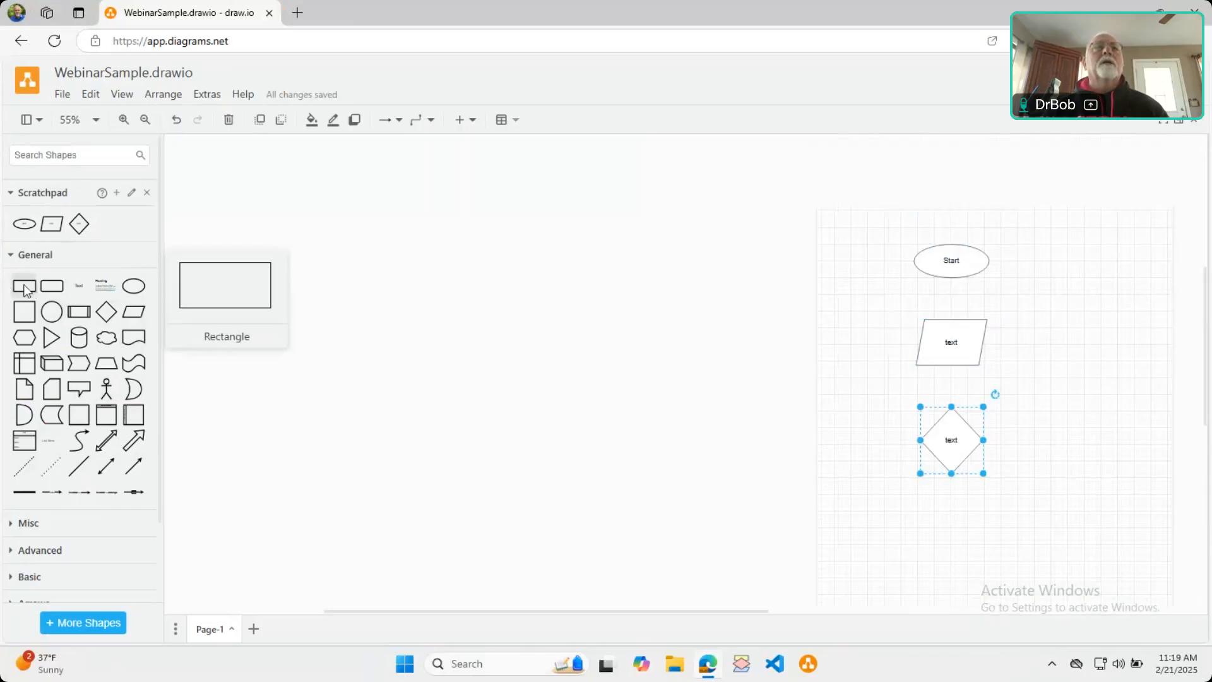
{"action": "left_click_drag", "start_coordinate": [23, 289], "coordinate": [931, 529]}
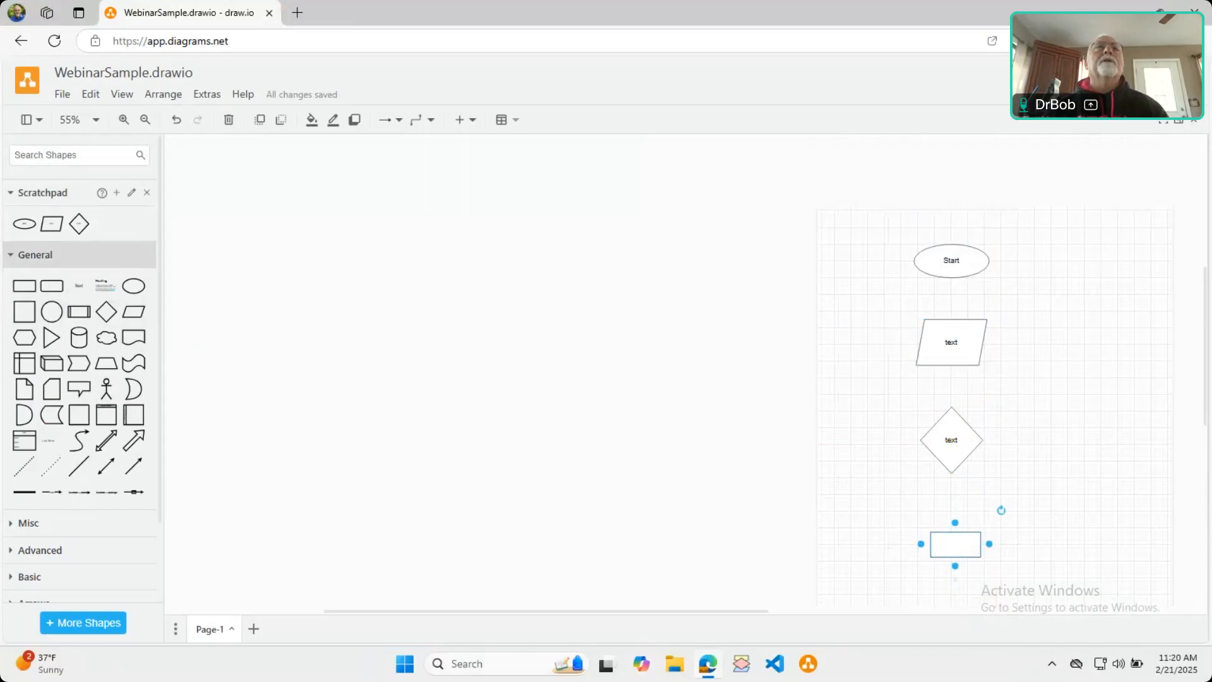
At 100% zoom, enlarge the rectangle below the diamond to about the size of the parallelogram
{"action": "left_click", "coordinate": [93, 121]}
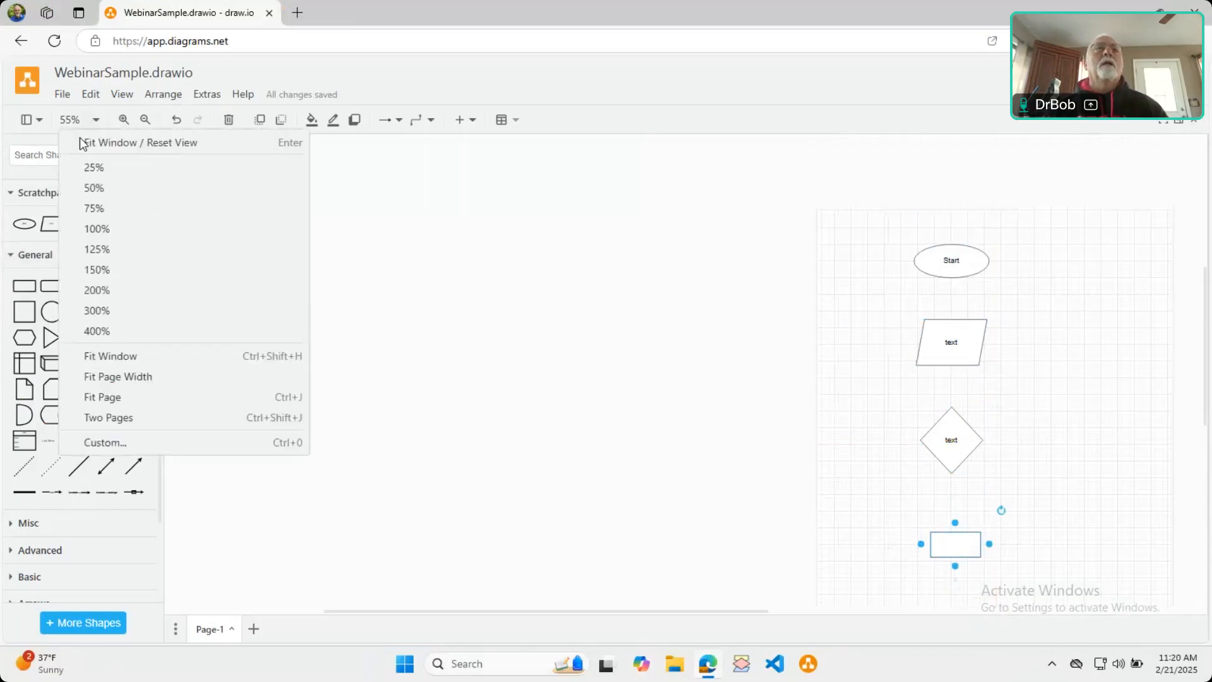
{"action": "left_click", "coordinate": [121, 229]}
{"action": "scroll", "coordinate": [479, 307], "scroll_direction": "down", "scroll_amount": 5}
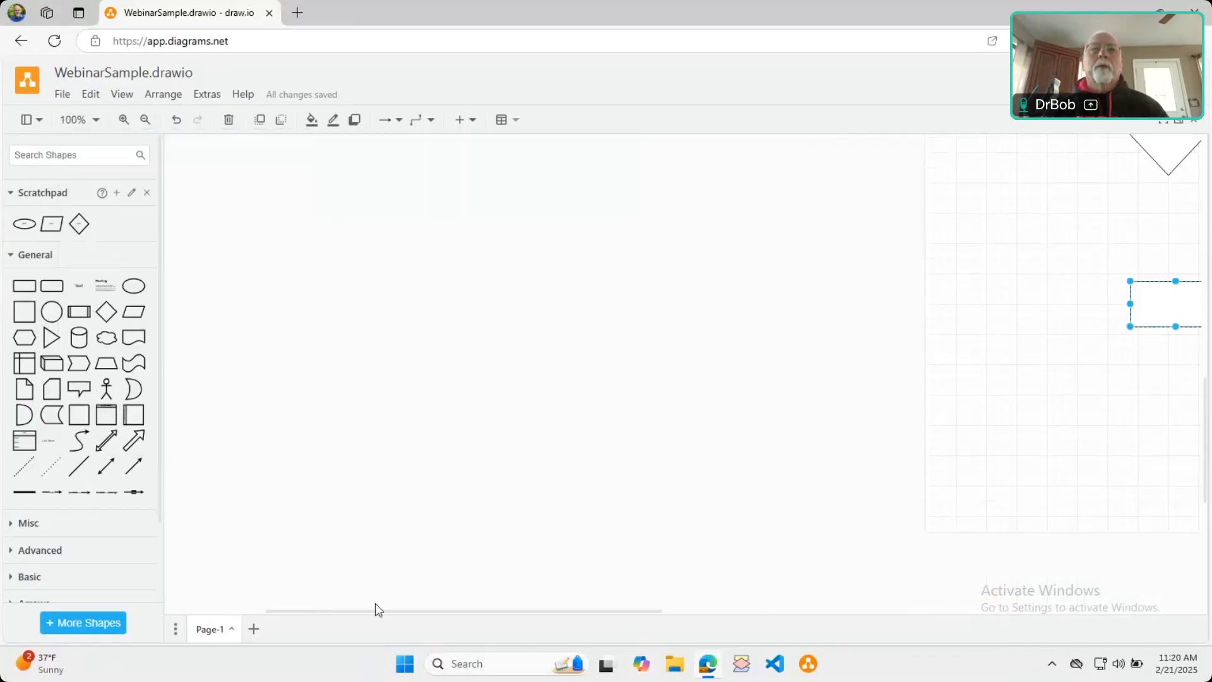
{"action": "left_click_drag", "start_coordinate": [379, 615], "coordinate": [566, 391]}
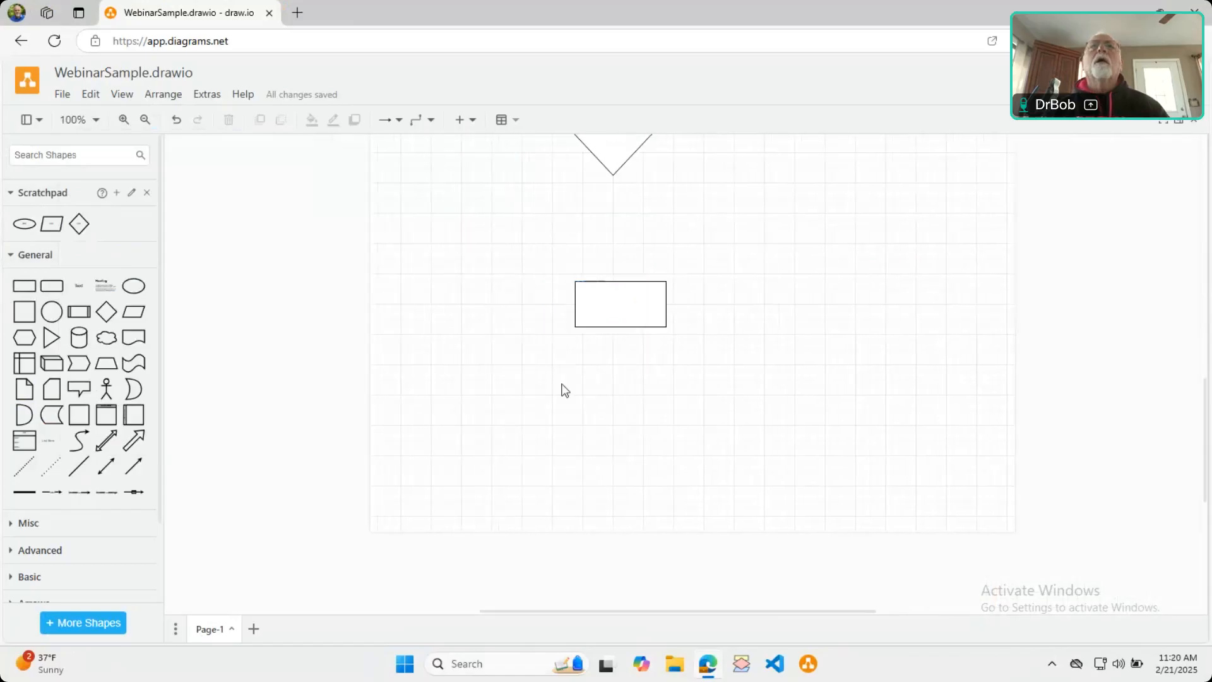
{"action": "scroll", "coordinate": [744, 244], "scroll_direction": "up", "scroll_amount": 3}
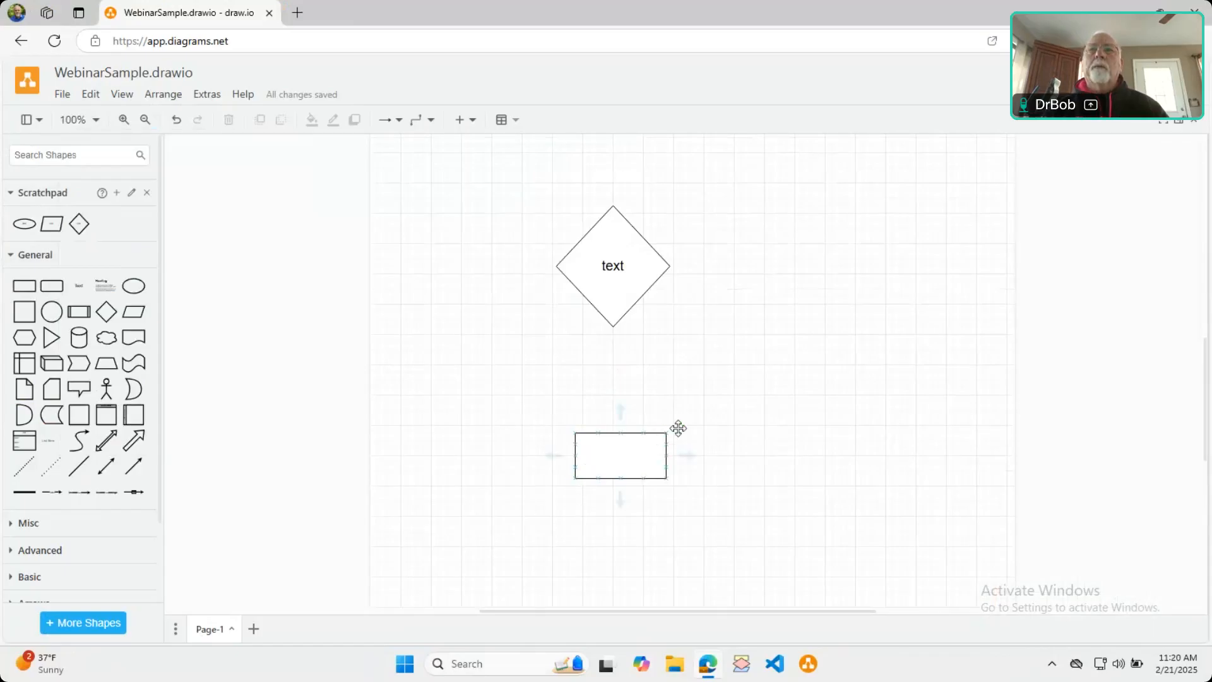
{"action": "left_click", "coordinate": [612, 468]}
{"action": "left_click_drag", "start_coordinate": [666, 432], "coordinate": [638, 441]}
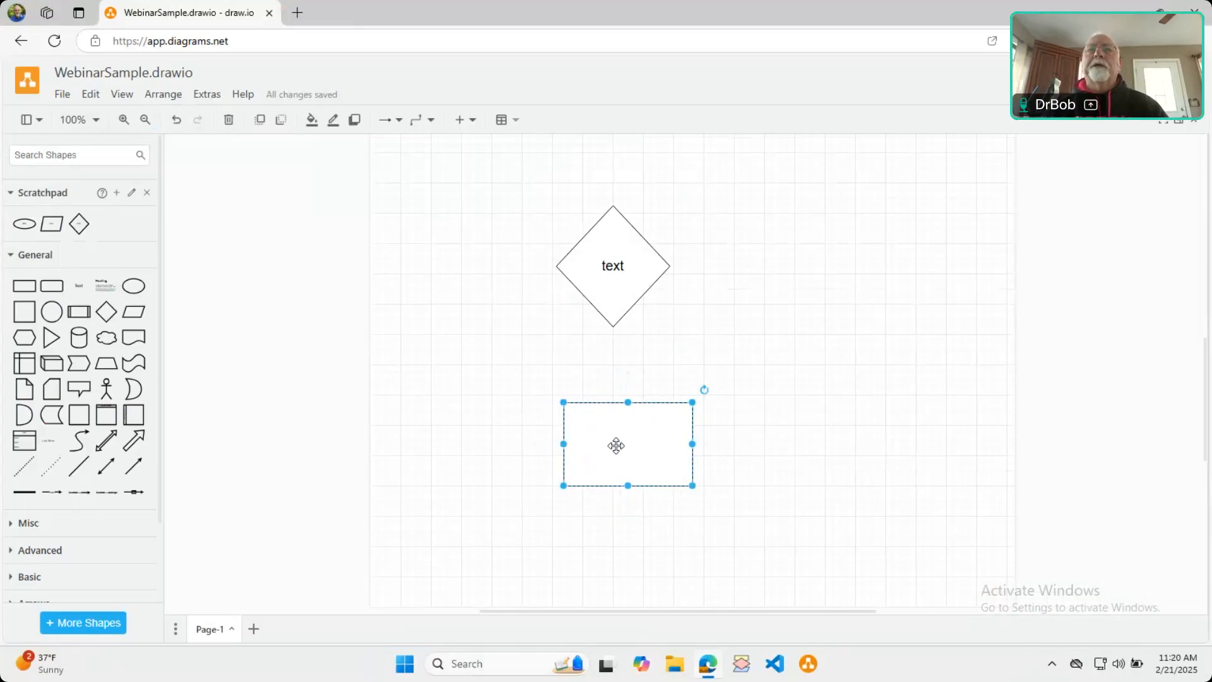
Label the rectangle "text" and set the label's font size to 18
{"action": "double_click", "coordinate": [616, 446]}
{"action": "type", "text": "text"}
{"action": "key", "text": "shift+Left"}
{"action": "key", "text": "shift+Left"}
{"action": "key", "text": "shift+Left"}
{"action": "key", "text": "shift+Left"}
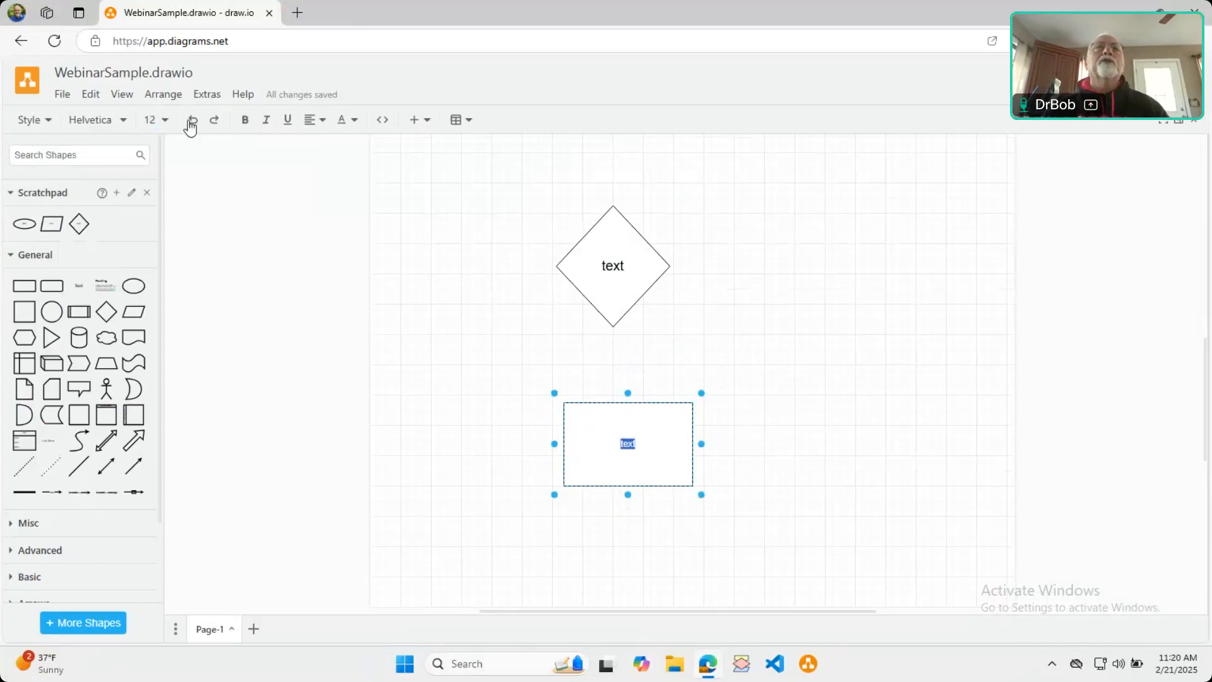
{"action": "left_click", "coordinate": [165, 120]}
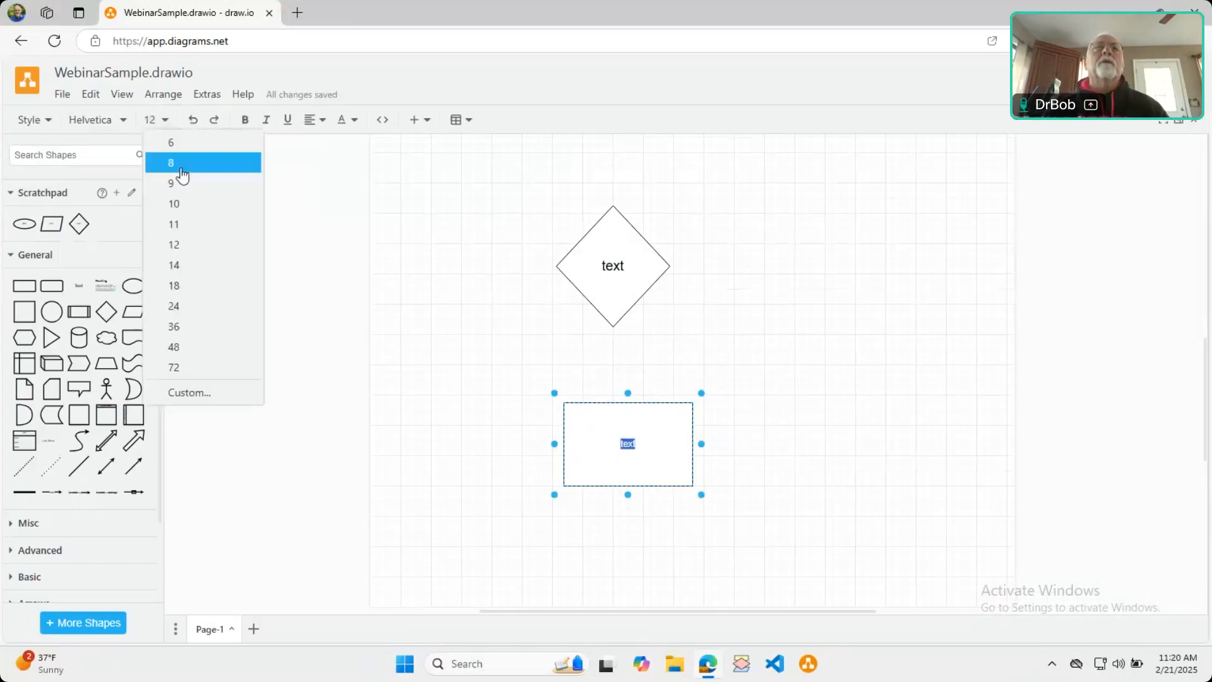
{"action": "left_click", "coordinate": [206, 287]}
{"action": "left_click", "coordinate": [434, 364]}
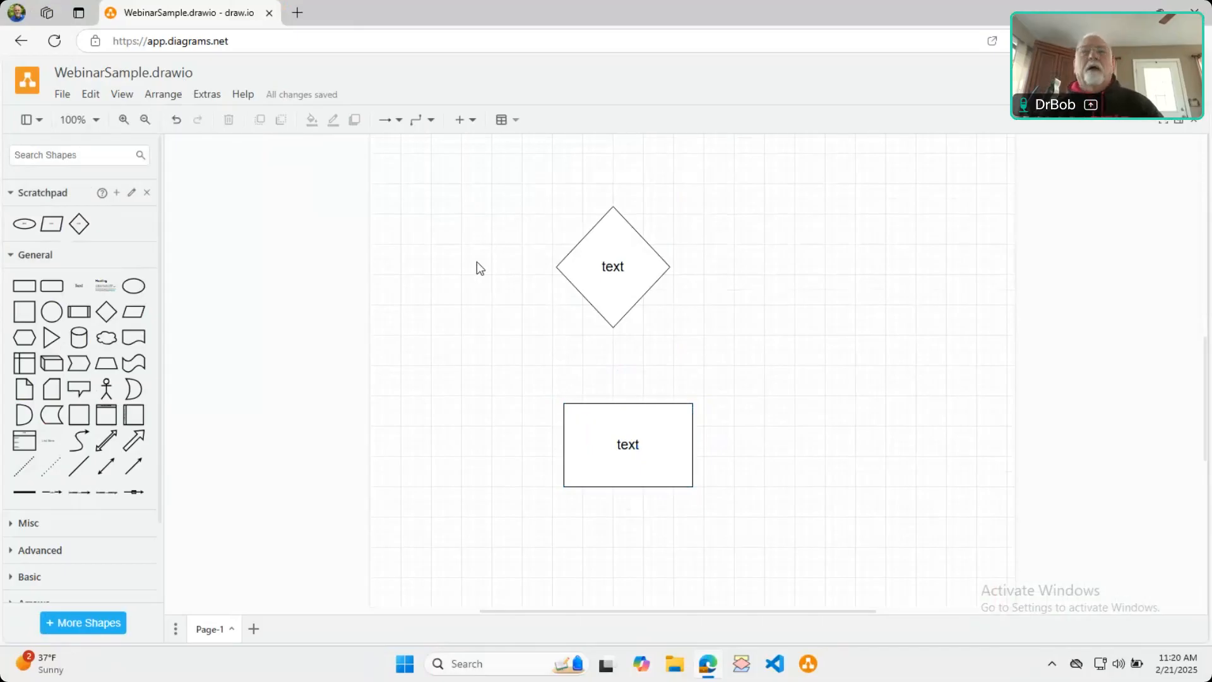
Save a copy of the formatted rectangle to the Scratchpad as a reusable shape
{"action": "scroll", "coordinate": [444, 300], "scroll_direction": "up", "scroll_amount": 3}
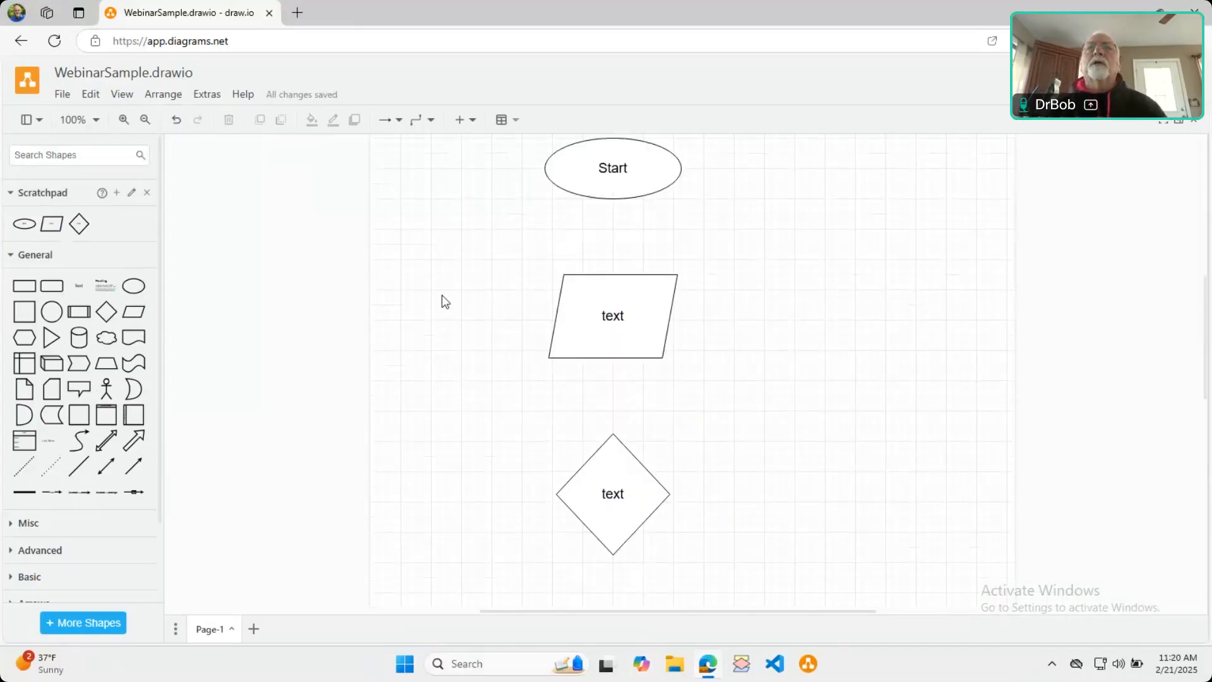
{"action": "scroll", "coordinate": [442, 301], "scroll_direction": "down", "scroll_amount": 2}
{"action": "left_click_drag", "start_coordinate": [644, 515], "coordinate": [108, 232]}
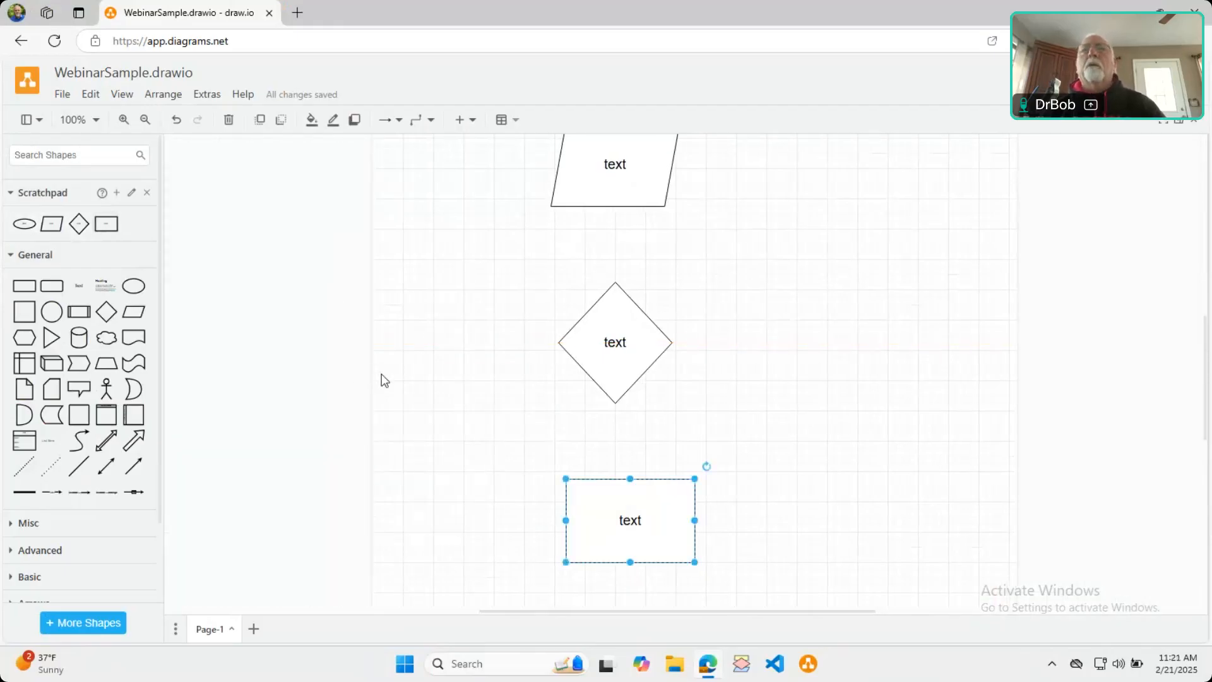
Draw a connector arrow from the bottom of the Start ellipse to the top of the parallelogram
{"action": "scroll", "coordinate": [385, 328], "scroll_direction": "up", "scroll_amount": 4}
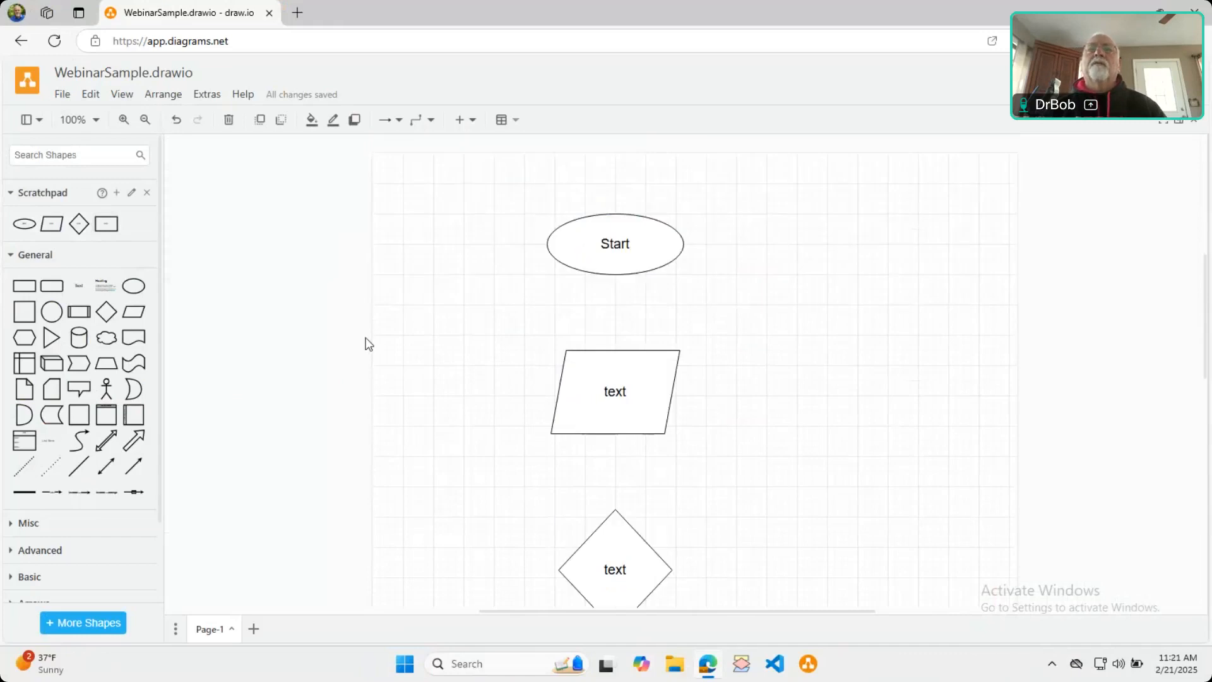
{"action": "left_click", "coordinate": [639, 239]}
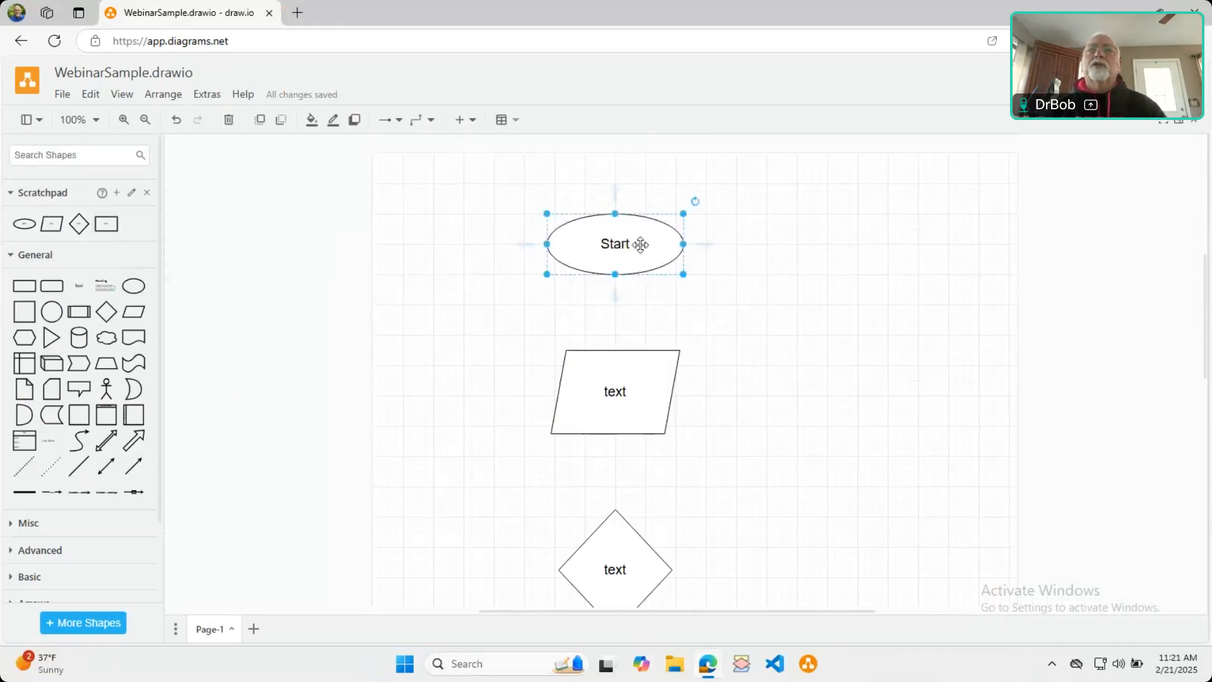
{"action": "left_click", "coordinate": [793, 316]}
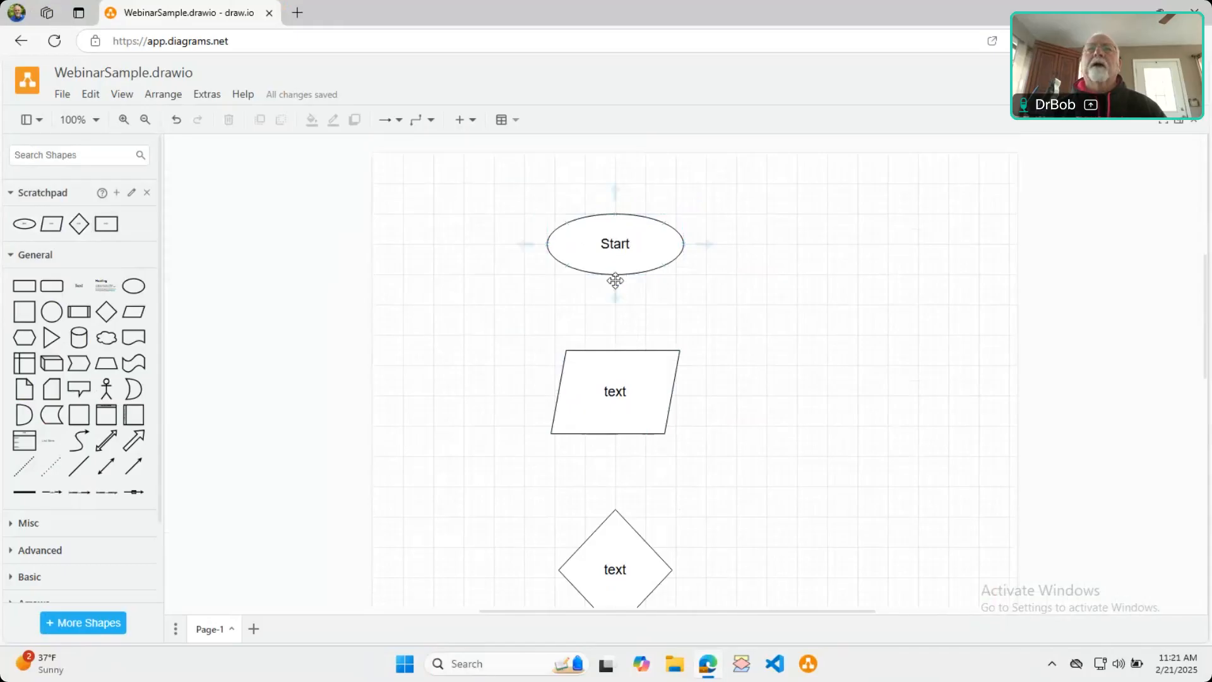
{"action": "left_click_drag", "start_coordinate": [616, 296], "coordinate": [616, 351]}
Draw a connector arrow from the bottom of the parallelogram to the top of the diamond
{"action": "scroll", "coordinate": [949, 363], "scroll_direction": "down", "scroll_amount": 3}
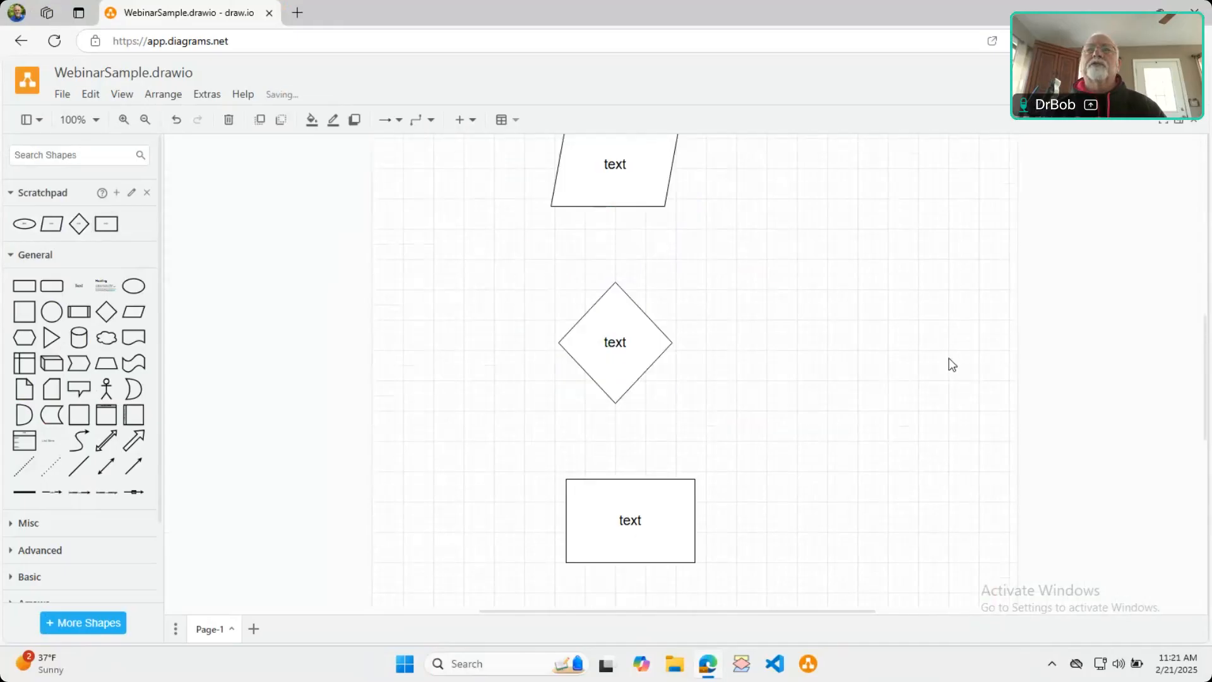
{"action": "left_click", "coordinate": [617, 199]}
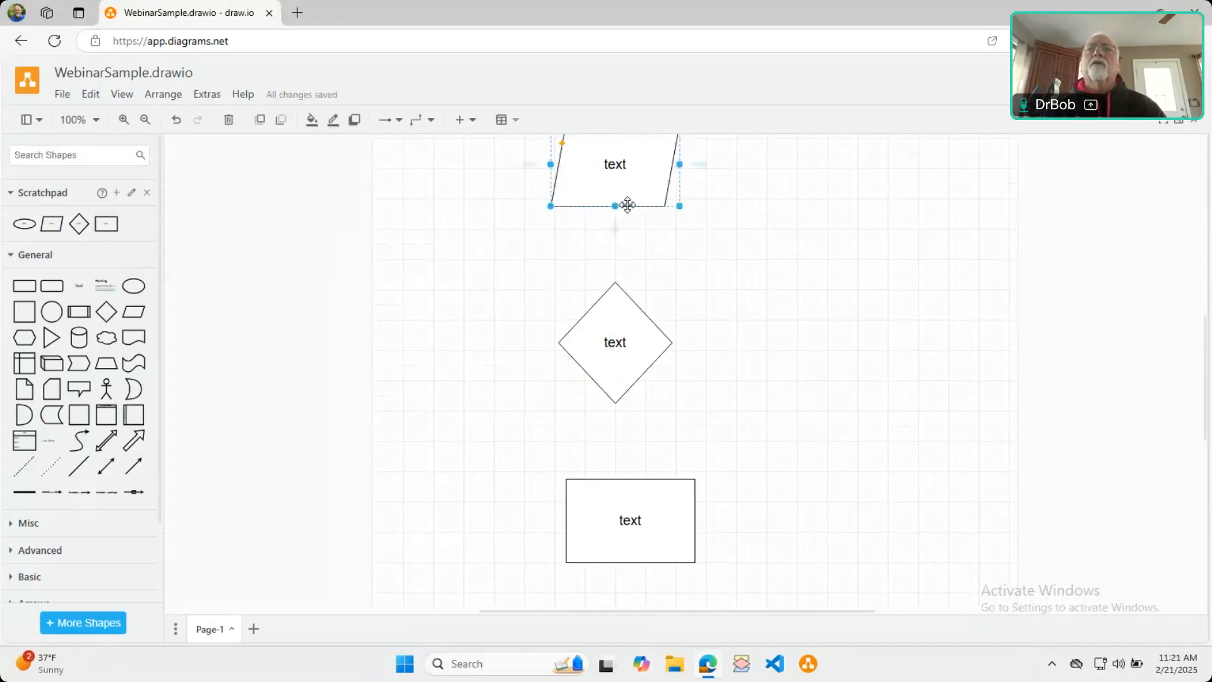
{"action": "left_click_drag", "start_coordinate": [614, 235], "coordinate": [616, 291]}
Draw a connector arrow from the diamond's bottom corner straight down to the rectangle's top edge
{"action": "scroll", "coordinate": [809, 292], "scroll_direction": "down", "scroll_amount": 2}
{"action": "left_click", "coordinate": [608, 216]}
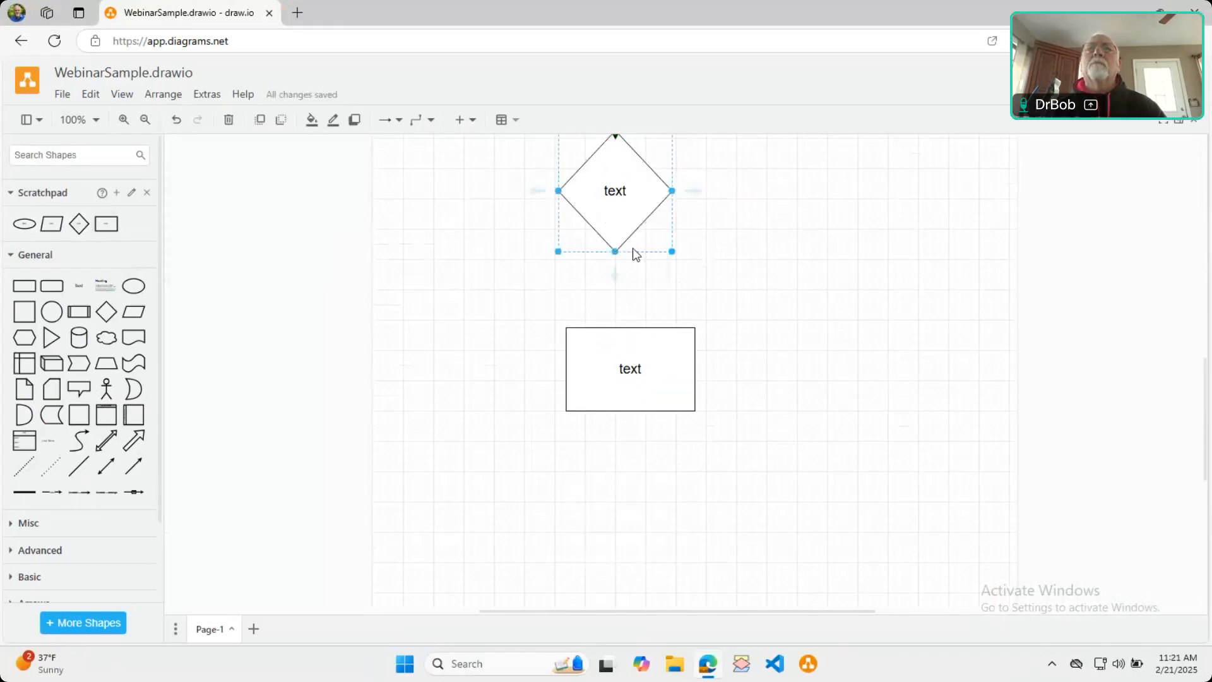
{"action": "mouse_move", "coordinate": [619, 276]}
{"action": "left_click_drag", "start_coordinate": [616, 278], "coordinate": [617, 329]}
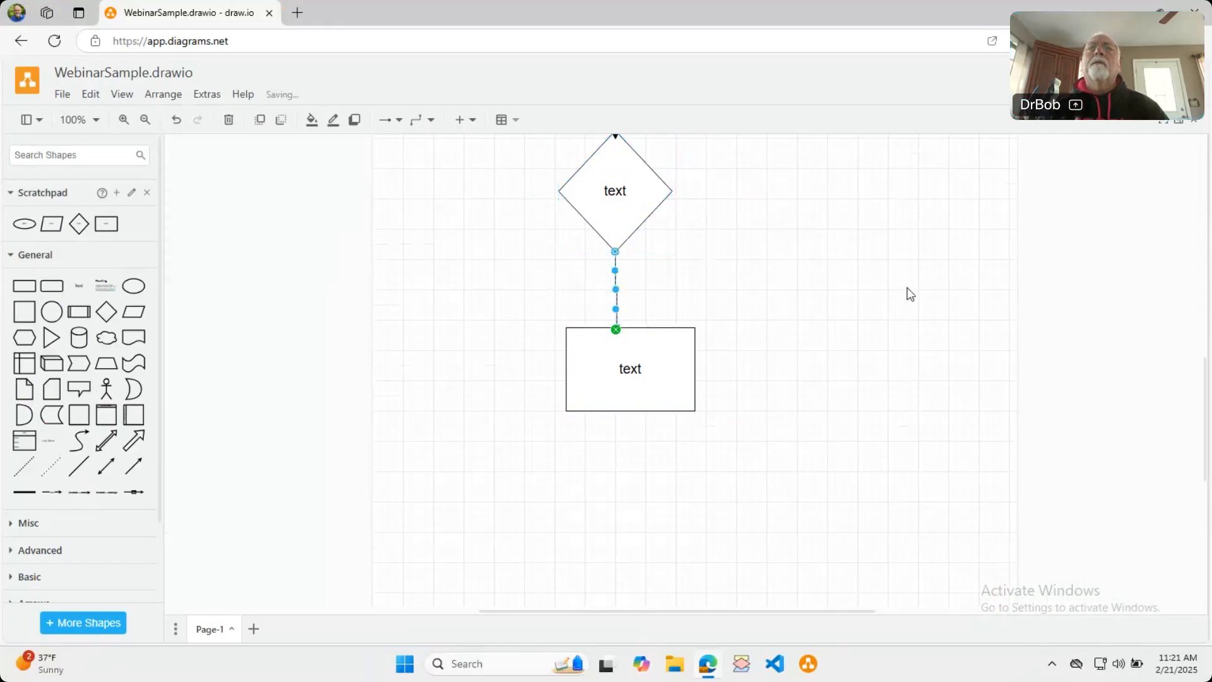
Delete the connector arrow between the diamond and the rectangle
{"action": "scroll", "coordinate": [884, 246], "scroll_direction": "up", "scroll_amount": 5}
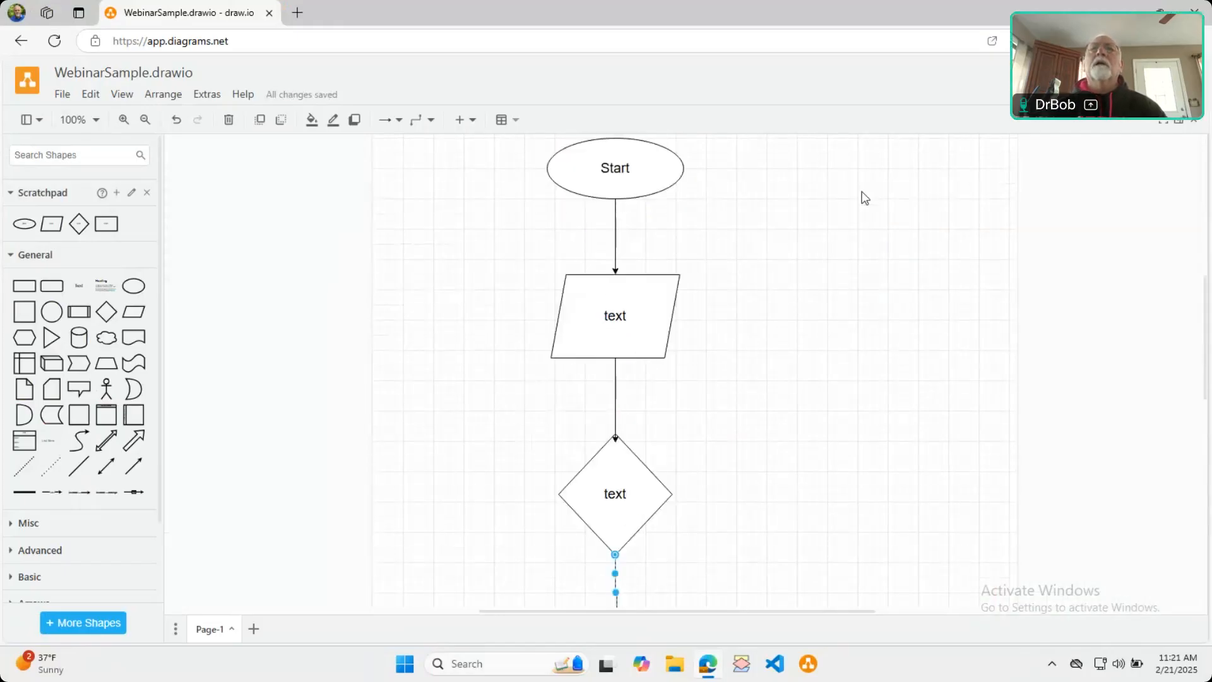
{"action": "scroll", "coordinate": [864, 198], "scroll_direction": "down", "scroll_amount": 8}
{"action": "scroll", "coordinate": [844, 229], "scroll_direction": "up", "scroll_amount": 7}
{"action": "scroll", "coordinate": [847, 224], "scroll_direction": "up", "scroll_amount": 1}
{"action": "scroll", "coordinate": [831, 352], "scroll_direction": "up", "scroll_amount": 1}
{"action": "scroll", "coordinate": [711, 517], "scroll_direction": "down", "scroll_amount": 5}
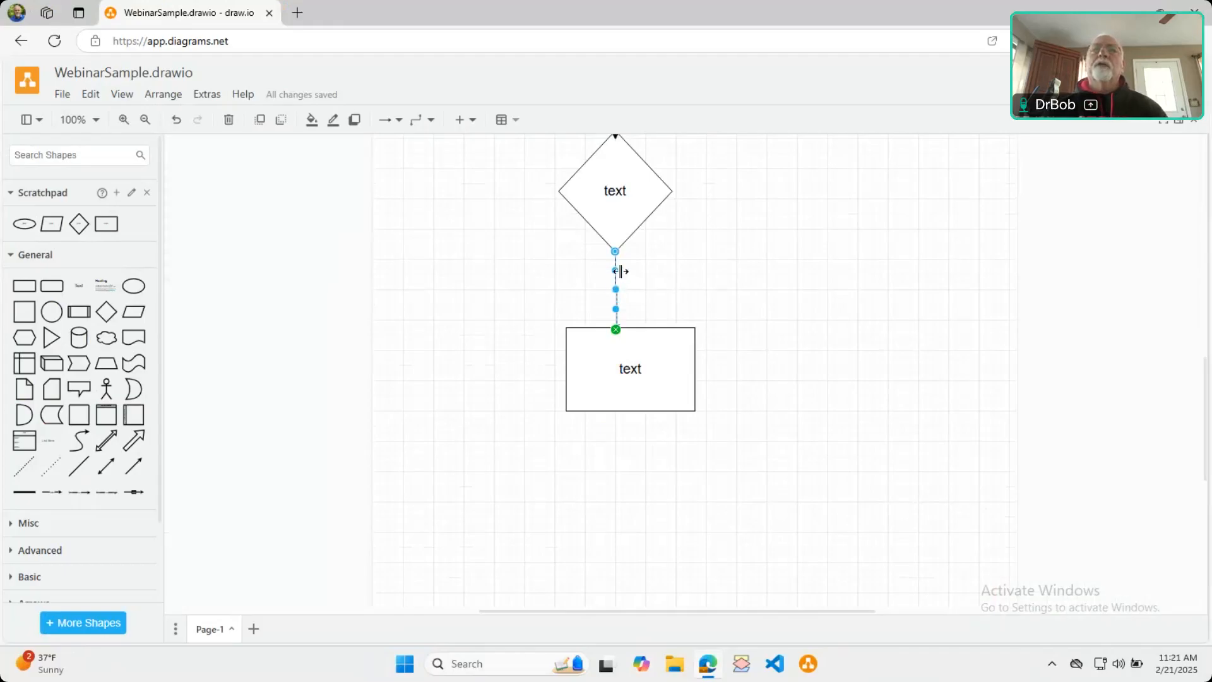
{"action": "key", "text": "Delete"}
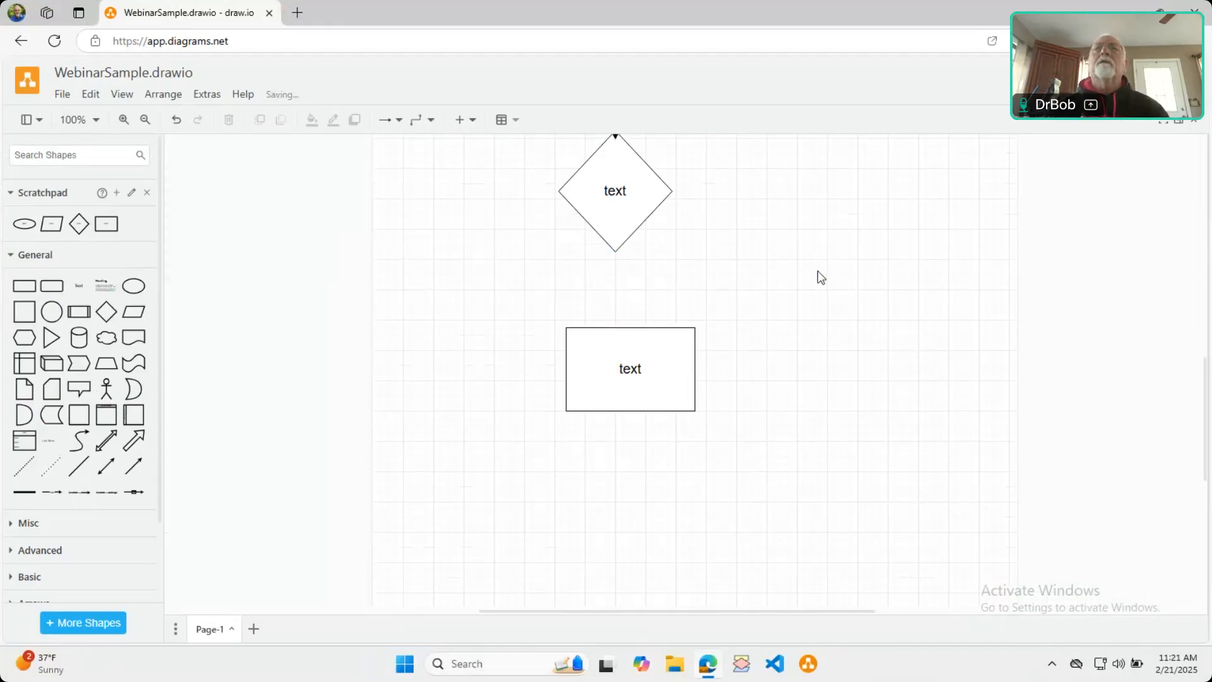
Shift the diamond slightly to the right of the parallelogram's centre and centre the rectangle beneath it
{"action": "scroll", "coordinate": [1034, 202], "scroll_direction": "up", "scroll_amount": 2}
{"action": "scroll", "coordinate": [975, 222], "scroll_direction": "down", "scroll_amount": 1}
{"action": "scroll", "coordinate": [944, 298], "scroll_direction": "up", "scroll_amount": 3}
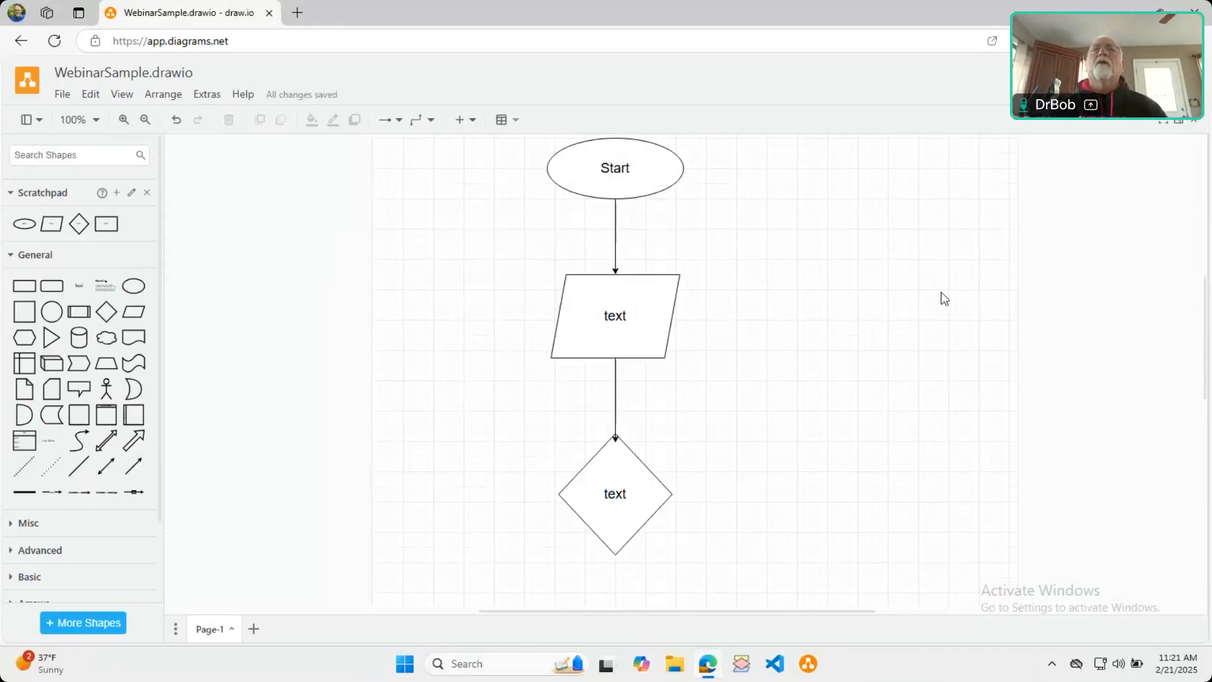
{"action": "left_click", "coordinate": [618, 496]}
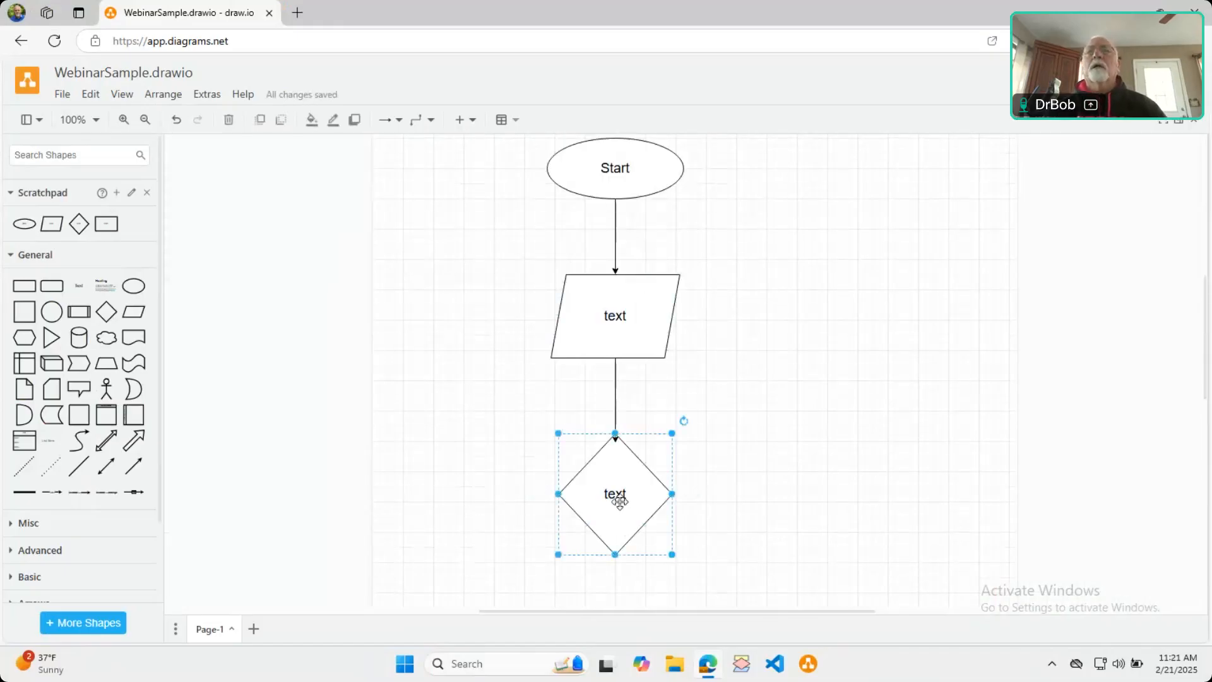
{"action": "mouse_move", "coordinate": [627, 509]}
{"action": "left_mouse_down"}
{"action": "mouse_move", "coordinate": [663, 508]}
{"action": "mouse_move", "coordinate": [647, 503]}
{"action": "left_mouse_up"}
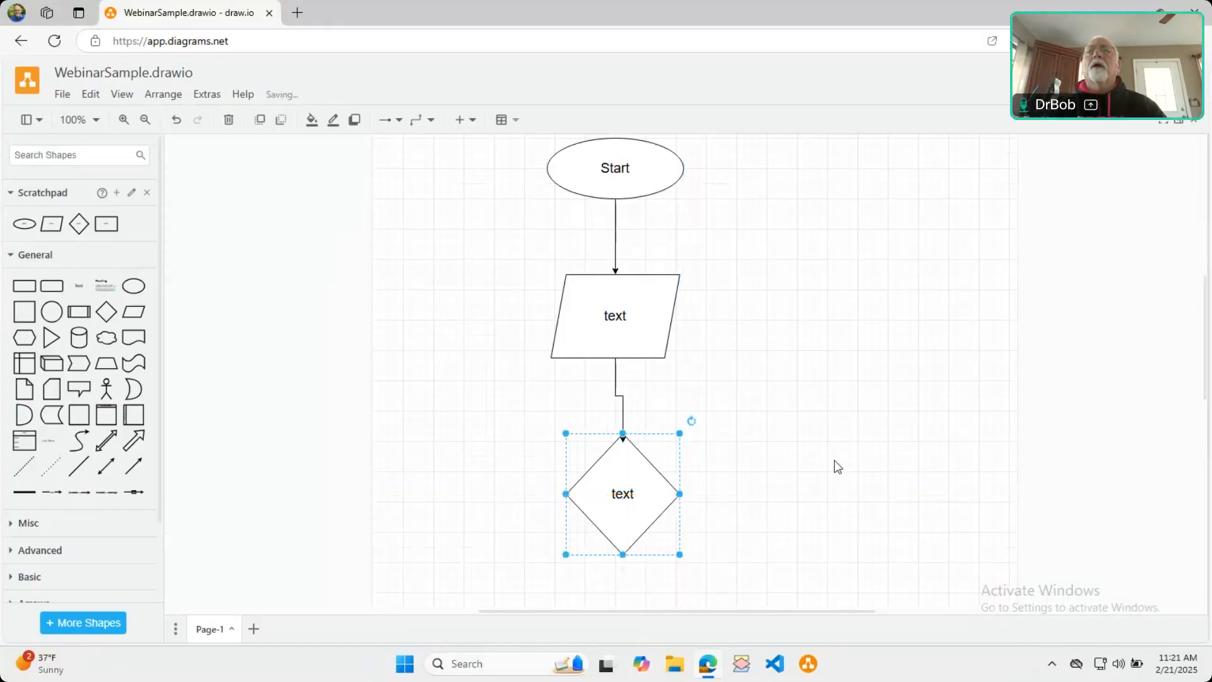
{"action": "scroll", "coordinate": [834, 465], "scroll_direction": "down", "scroll_amount": 5}
{"action": "mouse_move", "coordinate": [636, 393]}
{"action": "left_mouse_down"}
{"action": "mouse_move", "coordinate": [606, 387]}
{"action": "mouse_move", "coordinate": [635, 396]}
{"action": "left_mouse_up"}
{"action": "scroll", "coordinate": [859, 341], "scroll_direction": "up", "scroll_amount": 4}
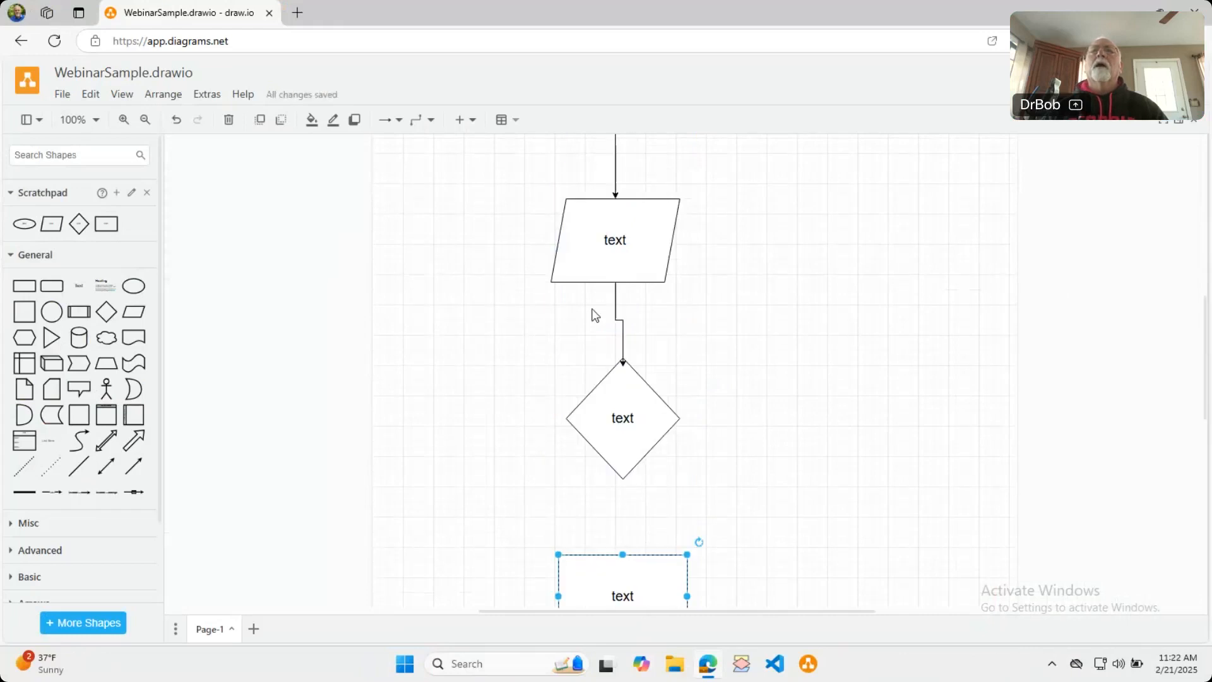
Delete the connector between the parallelogram and the diamond and the one between the Start ellipse and the parallelogram
{"action": "left_click", "coordinate": [625, 321]}
{"action": "key", "text": "Delete"}
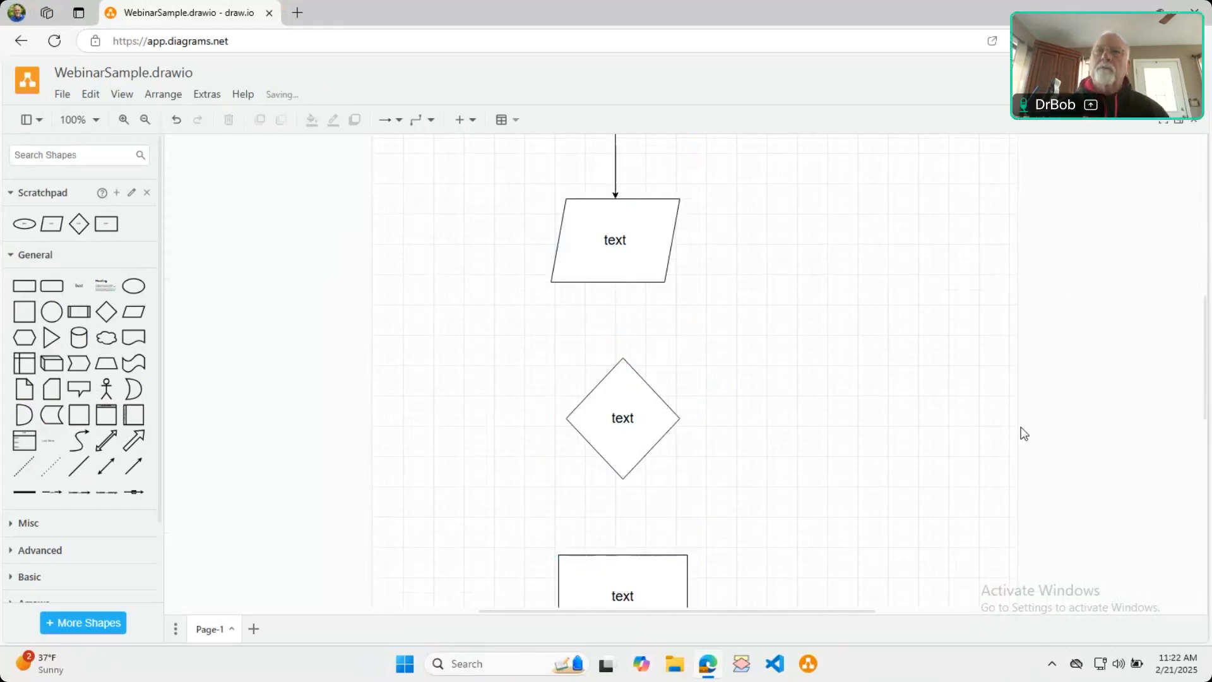
{"action": "scroll", "coordinate": [614, 472], "scroll_direction": "up", "scroll_amount": 5}
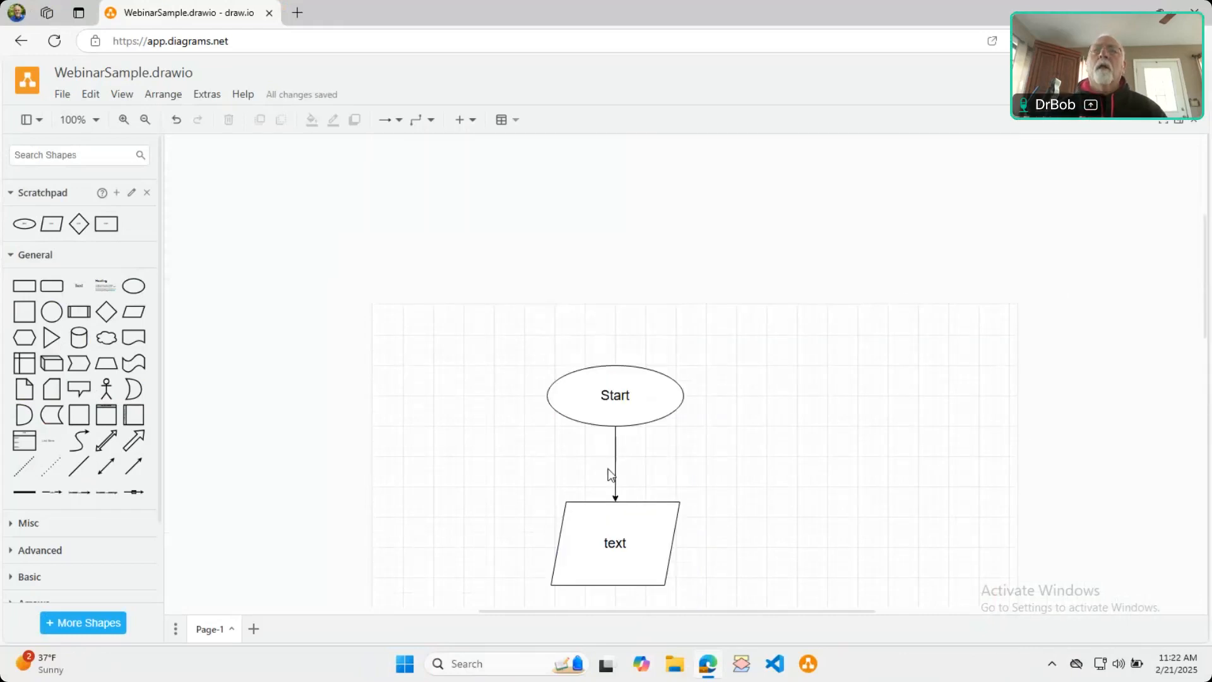
{"action": "left_click", "coordinate": [614, 465]}
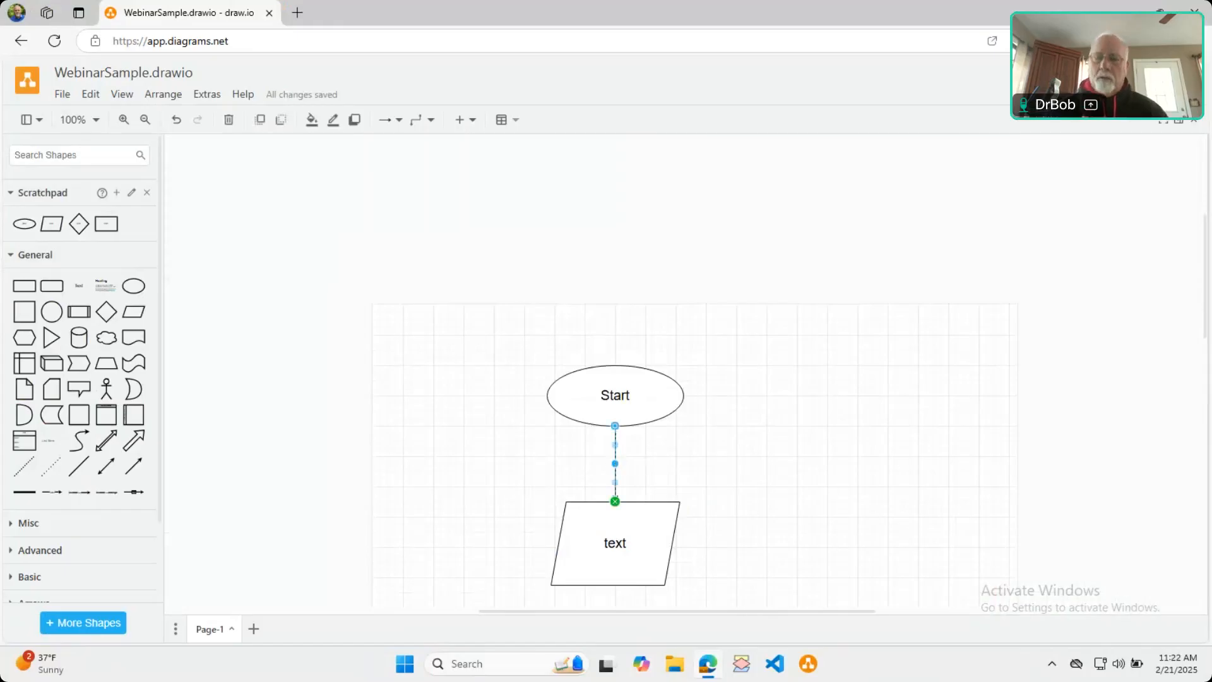
{"action": "key", "text": "Delete"}
{"action": "scroll", "coordinate": [869, 379], "scroll_direction": "down", "scroll_amount": 5}
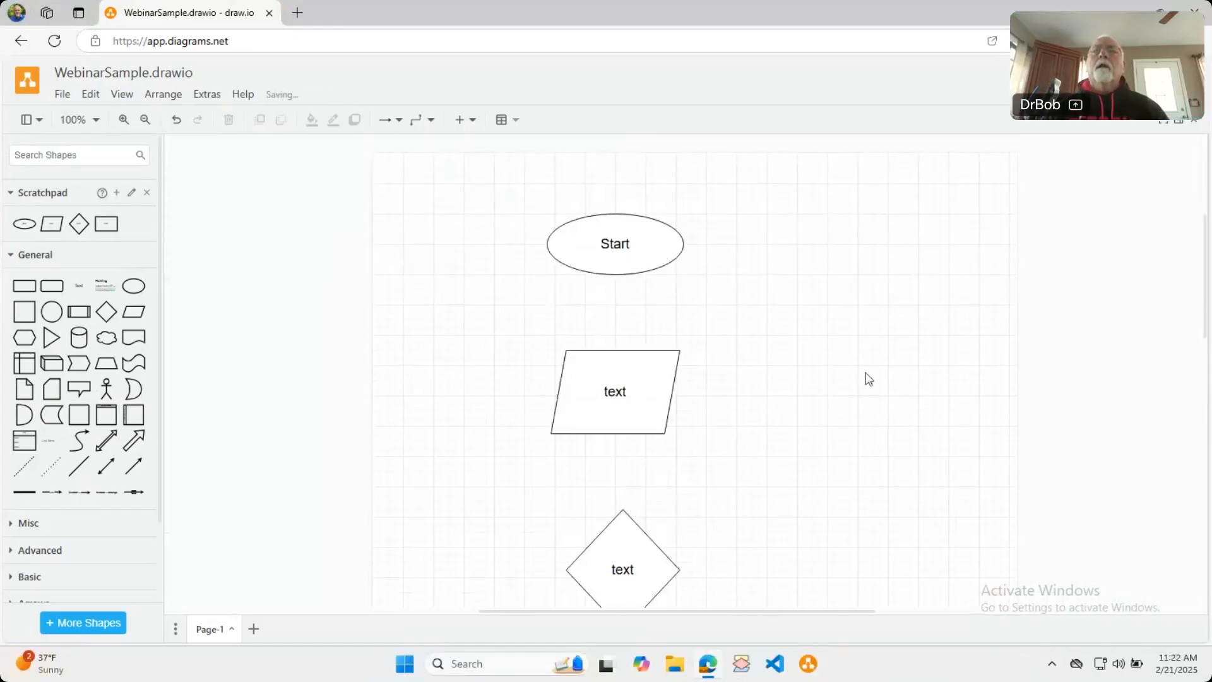
Move the parallelogram, diamond and rectangle up so they stack with smaller gaps beneath the Start ellipse
{"action": "scroll", "coordinate": [814, 335], "scroll_direction": "up", "scroll_amount": 2}
{"action": "scroll", "coordinate": [840, 265], "scroll_direction": "down", "scroll_amount": 1}
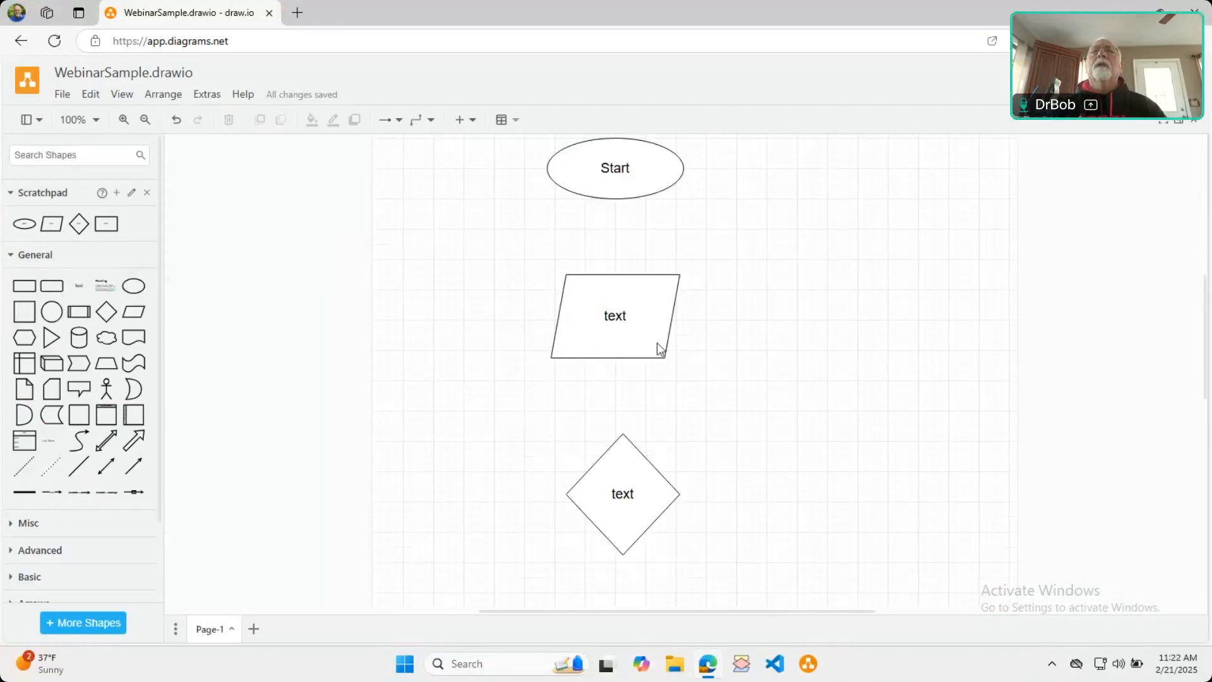
{"action": "left_click", "coordinate": [608, 335]}
{"action": "left_click_drag", "start_coordinate": [609, 335], "coordinate": [612, 291]}
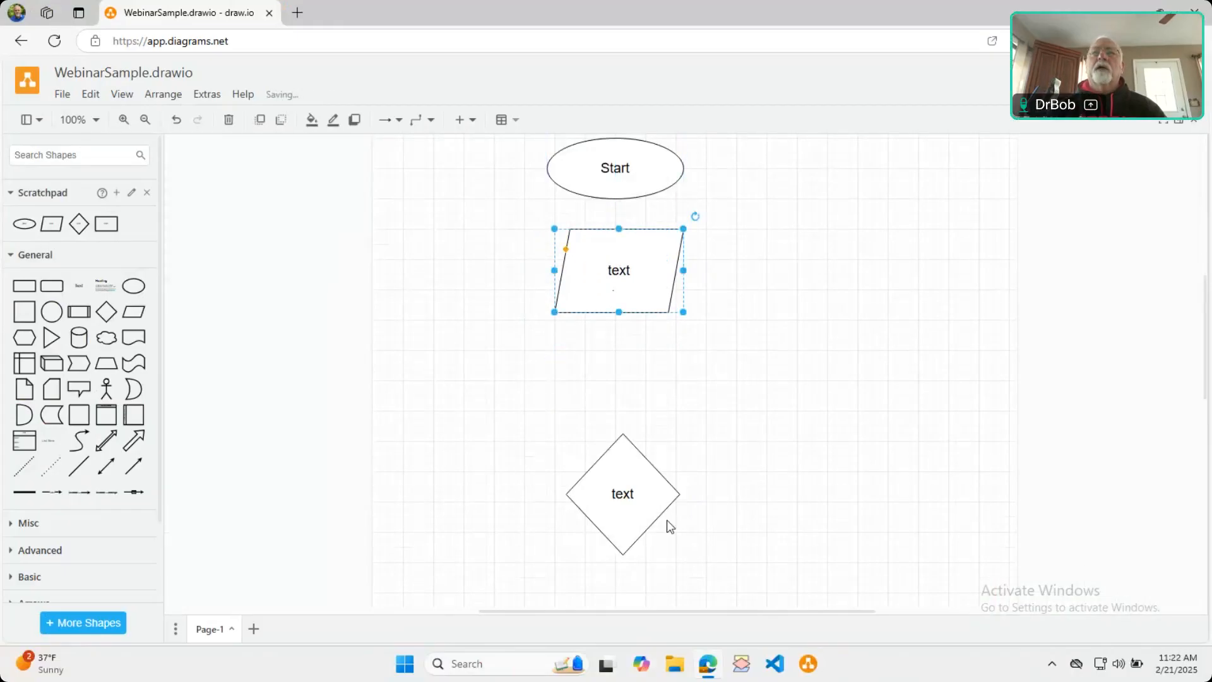
{"action": "left_click_drag", "start_coordinate": [616, 487], "coordinate": [614, 323]}
{"action": "scroll", "coordinate": [821, 429], "scroll_direction": "down", "scroll_amount": 3}
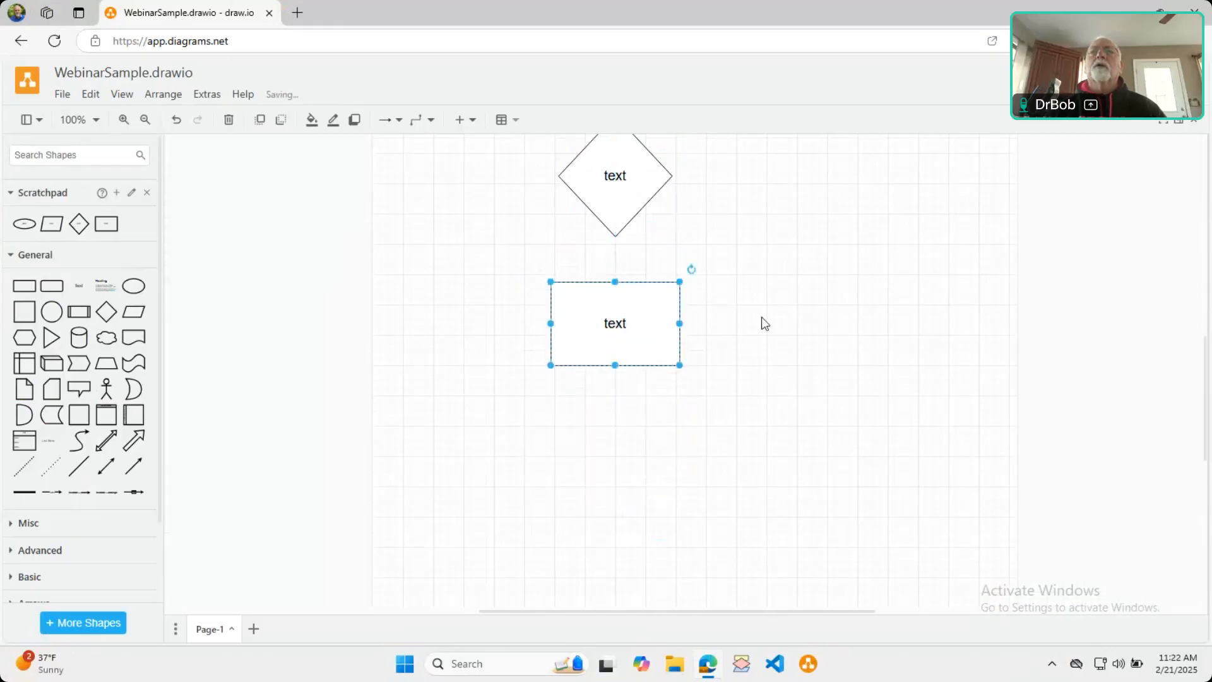
{"action": "scroll", "coordinate": [845, 287], "scroll_direction": "up", "scroll_amount": 3}
Check the vertical alignment and spacing of the Start ellipse, parallelogram, diamond and rectangle
{"action": "left_click", "coordinate": [623, 322]}
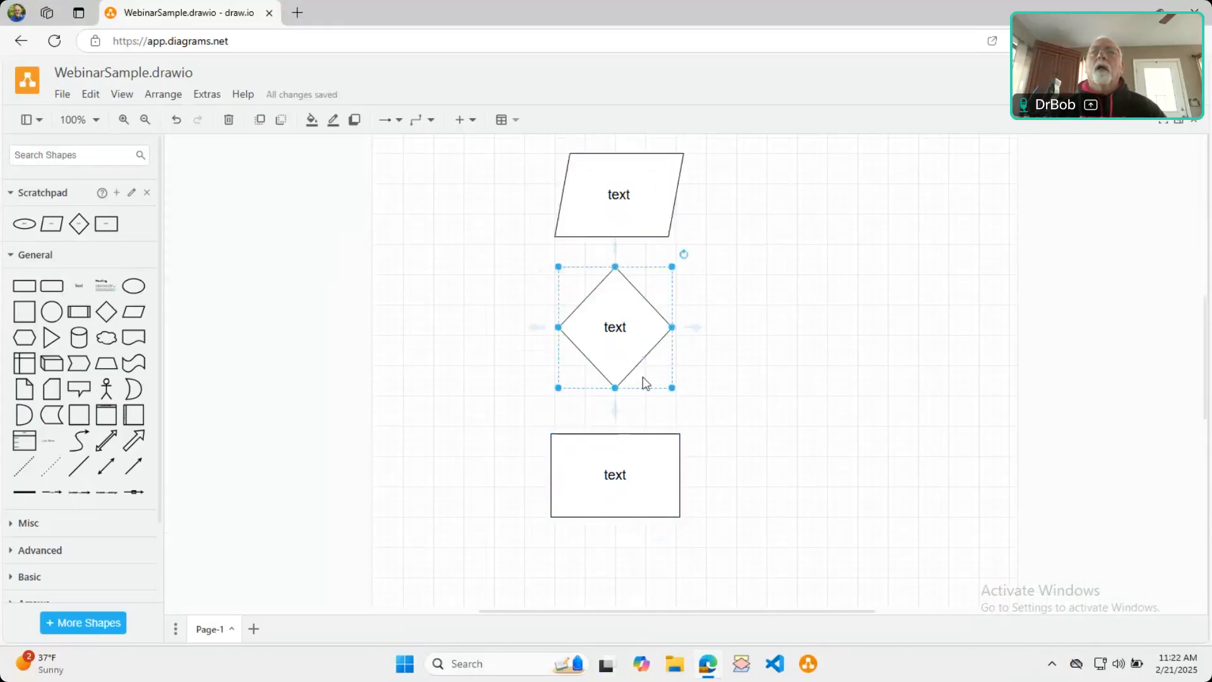
{"action": "scroll", "coordinate": [760, 298], "scroll_direction": "up", "scroll_amount": 3}
{"action": "scroll", "coordinate": [703, 517], "scroll_direction": "down", "scroll_amount": 3}
{"action": "left_click", "coordinate": [654, 495]}
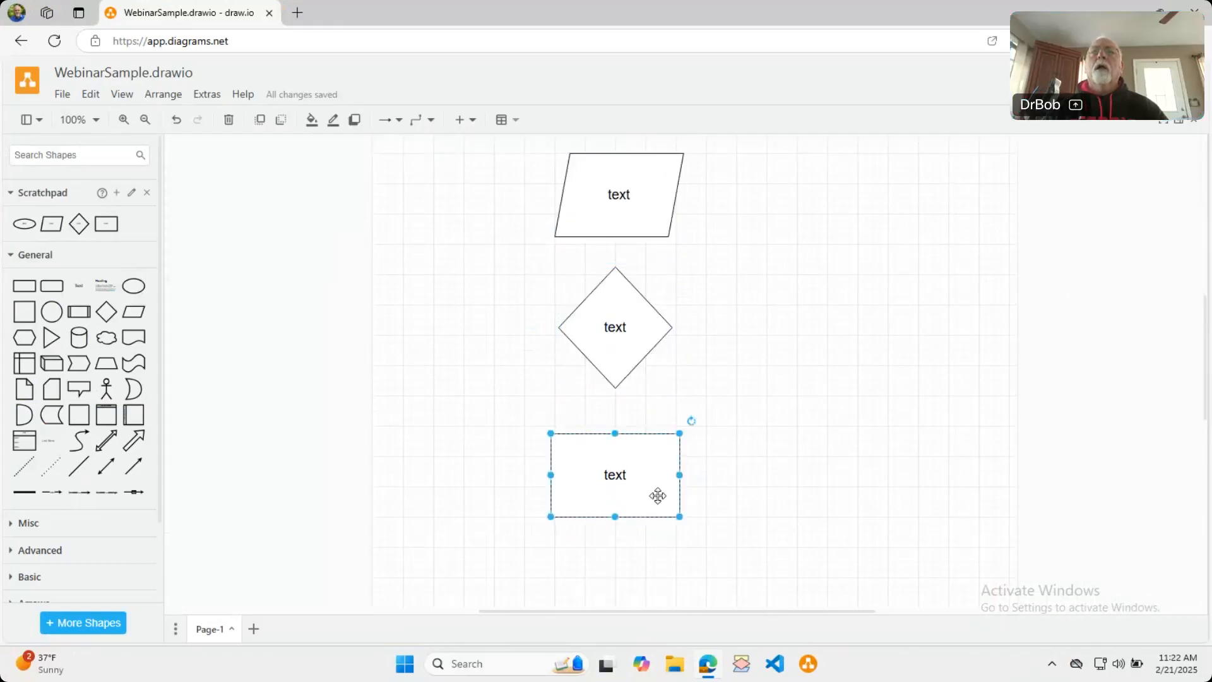
{"action": "mouse_move", "coordinate": [619, 470]}
{"action": "left_mouse_down"}
{"action": "mouse_move", "coordinate": [631, 474]}
{"action": "mouse_move", "coordinate": [614, 474]}
{"action": "left_mouse_up"}
{"action": "scroll", "coordinate": [761, 388], "scroll_direction": "up", "scroll_amount": 3}
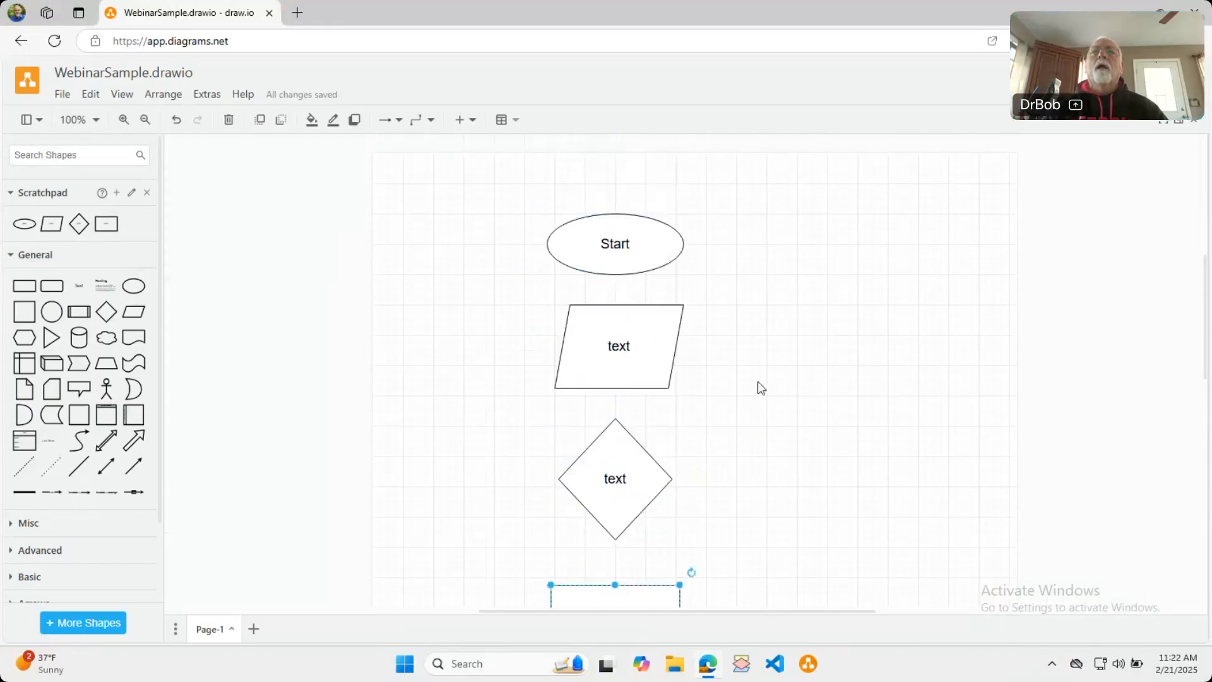
{"action": "left_click", "coordinate": [617, 245]}
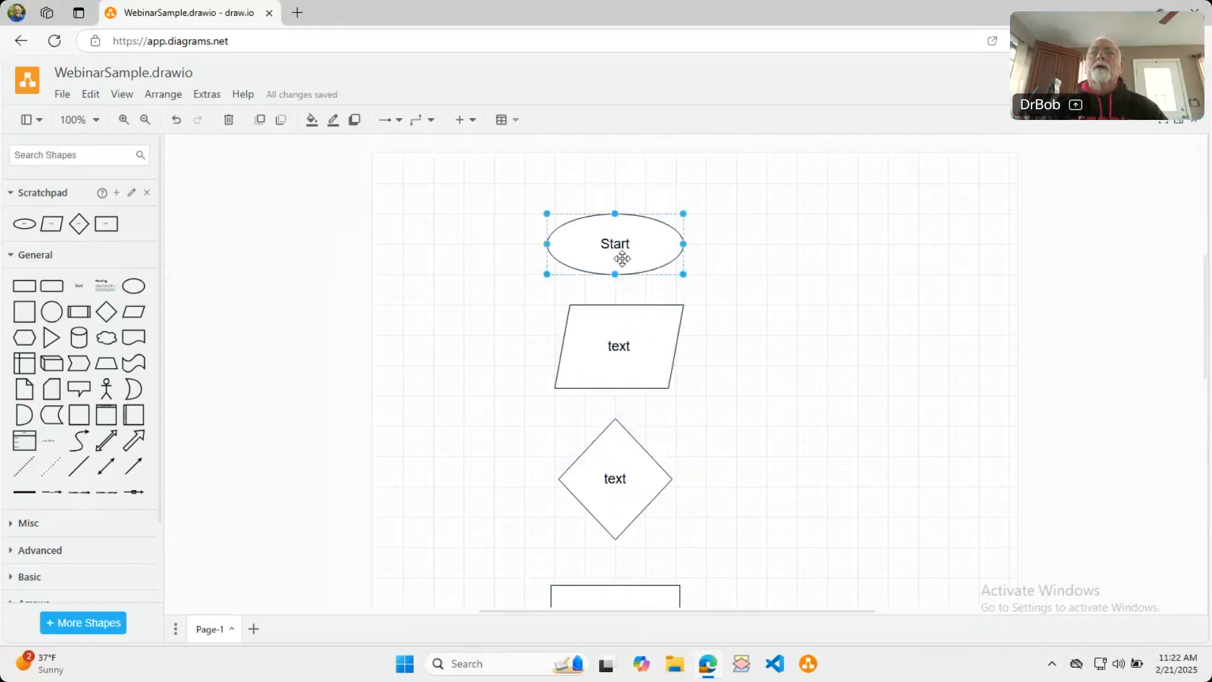
{"action": "left_click", "coordinate": [611, 337]}
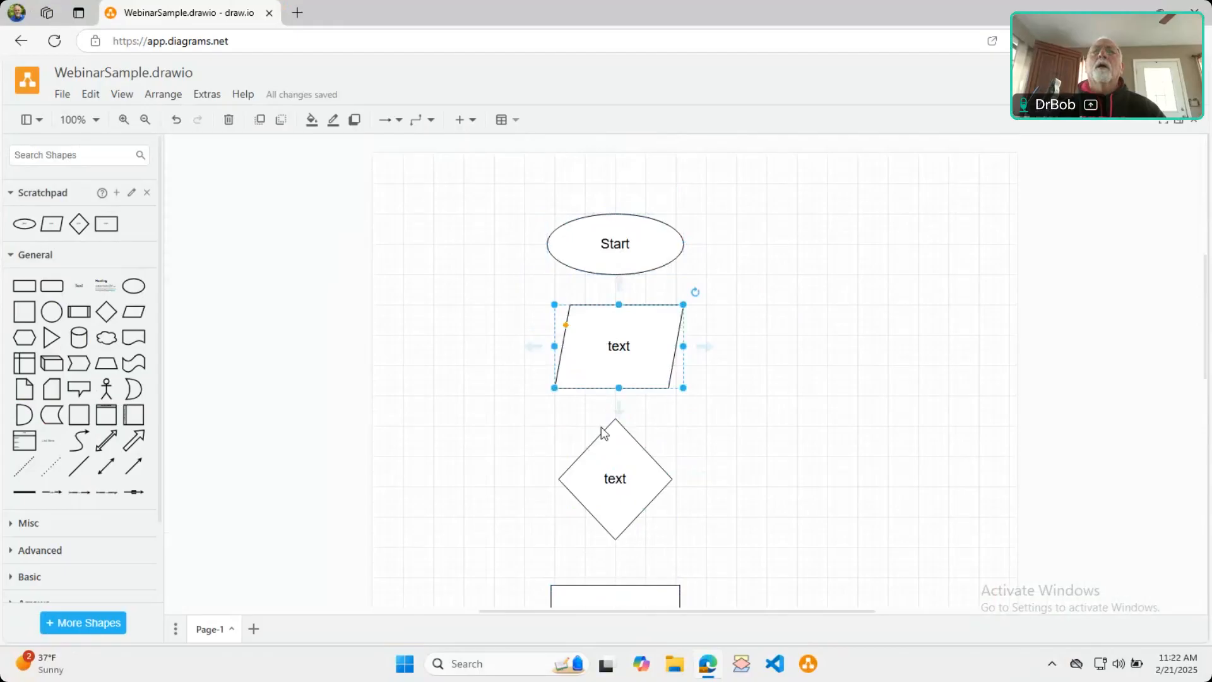
{"action": "left_click", "coordinate": [616, 467]}
{"action": "scroll", "coordinate": [783, 450], "scroll_direction": "down", "scroll_amount": 3}
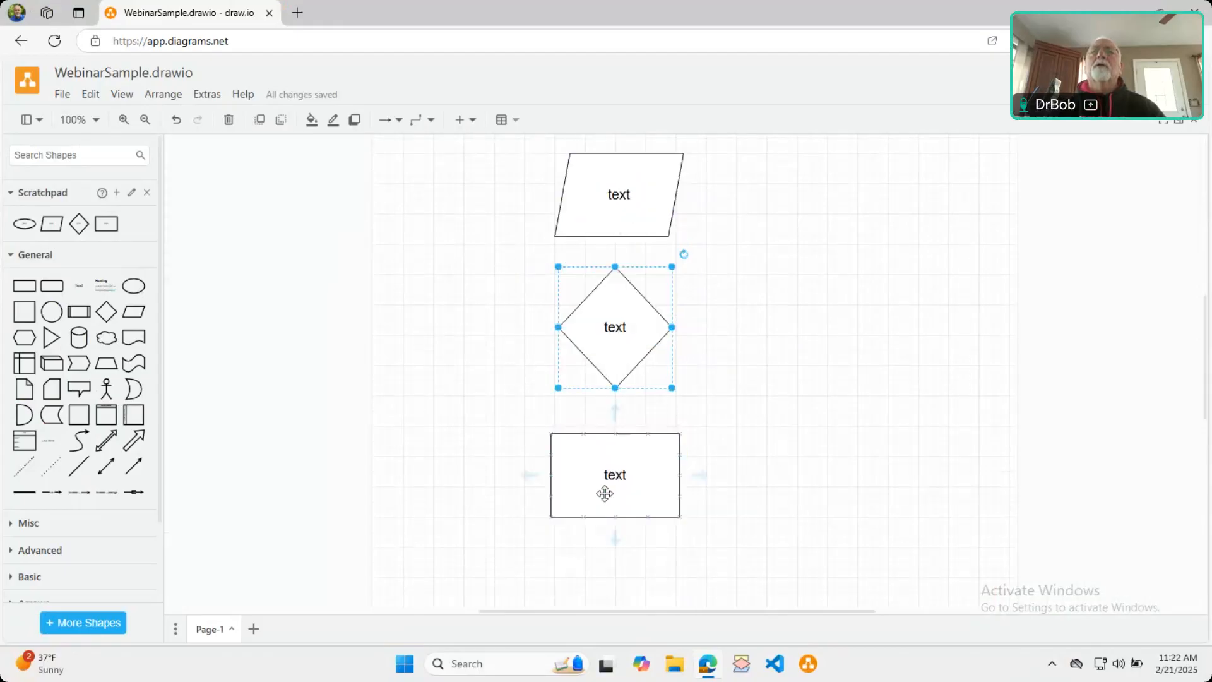
{"action": "left_click", "coordinate": [605, 493]}
{"action": "scroll", "coordinate": [744, 390], "scroll_direction": "up", "scroll_amount": 6}
Connect the Start ellipse to the parallelogram with an arrow and nudge the parallelogram left so the arrow runs straight
{"action": "left_click", "coordinate": [601, 400]}
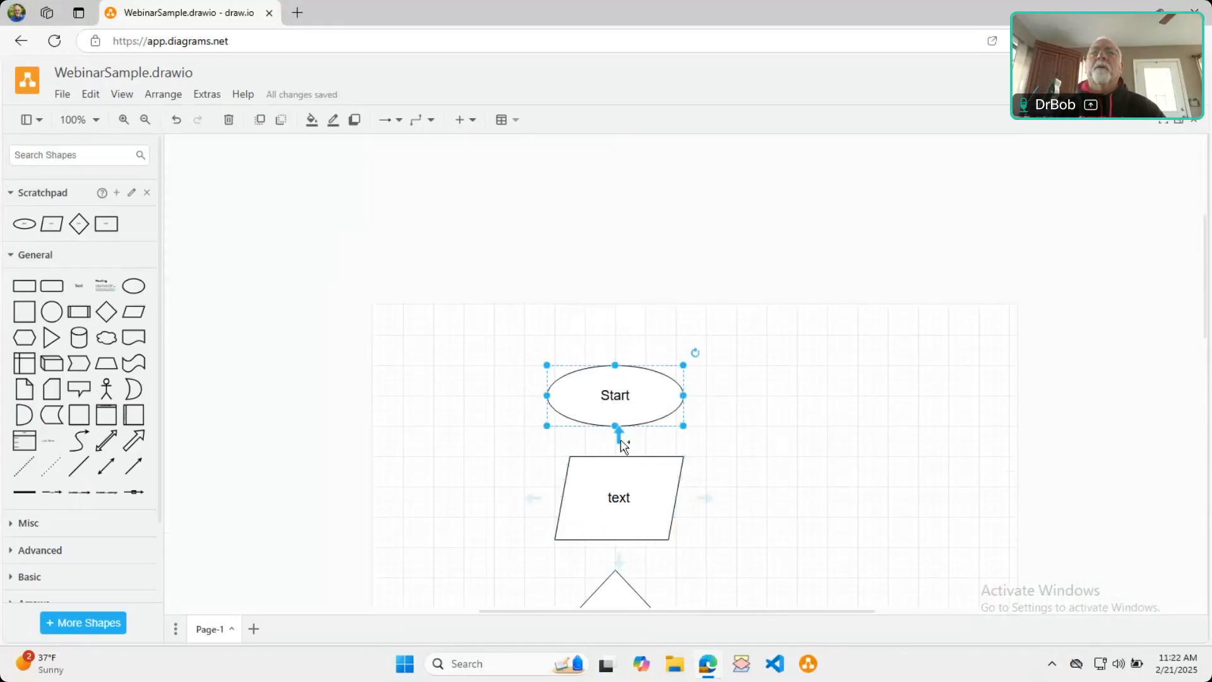
{"action": "mouse_move", "coordinate": [618, 434]}
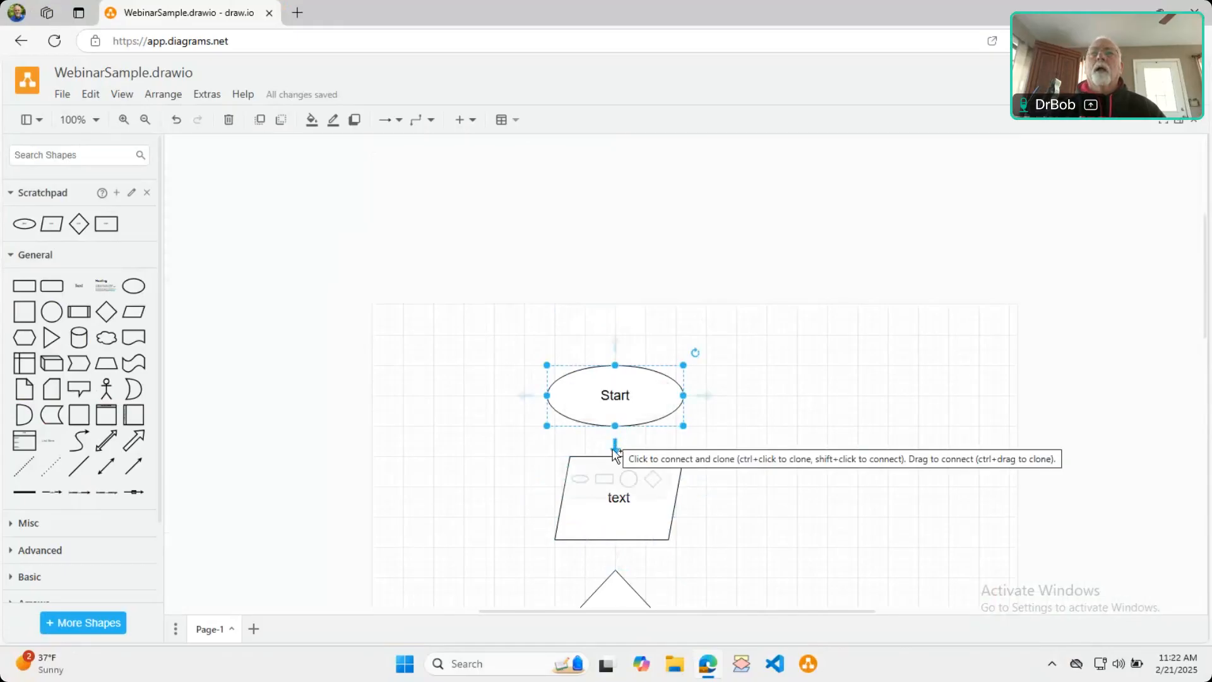
{"action": "left_click_drag", "start_coordinate": [617, 451], "coordinate": [619, 457]}
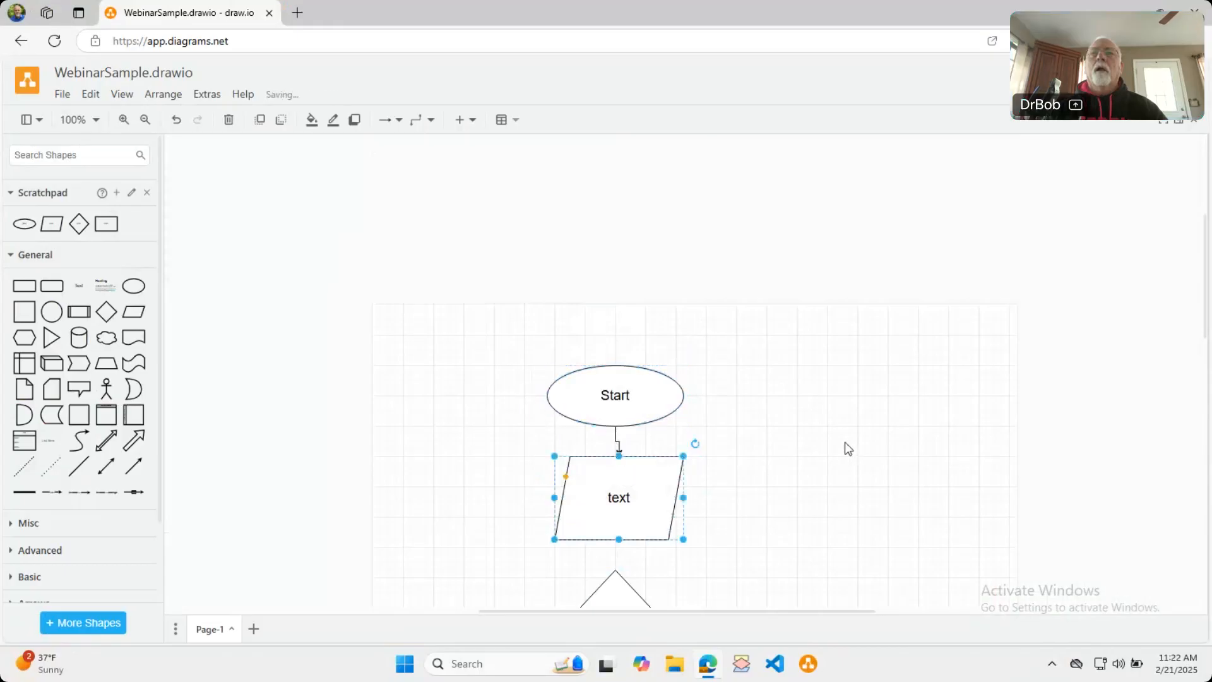
{"action": "left_click_drag", "start_coordinate": [608, 490], "coordinate": [604, 490]}
Connect the bottom of the parallelogram to the top of the diamond with an arrow
{"action": "scroll", "coordinate": [821, 486], "scroll_direction": "down", "scroll_amount": 3}
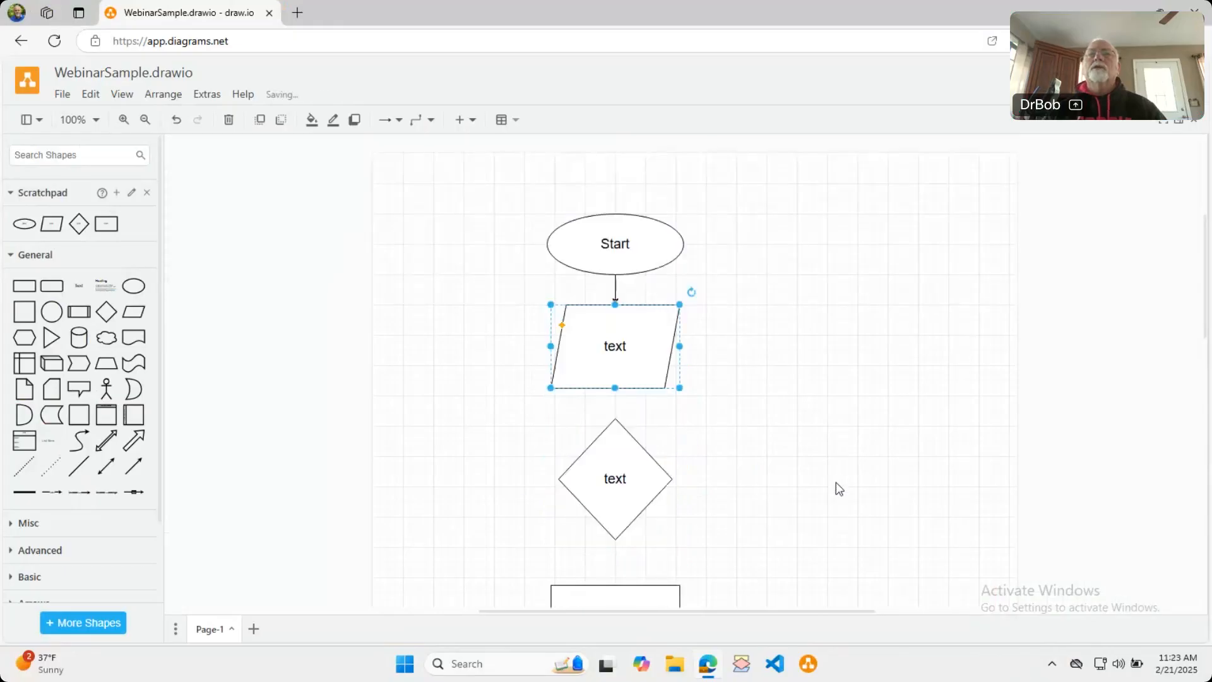
{"action": "scroll", "coordinate": [837, 485], "scroll_direction": "down", "scroll_amount": 3}
{"action": "left_click", "coordinate": [612, 367]}
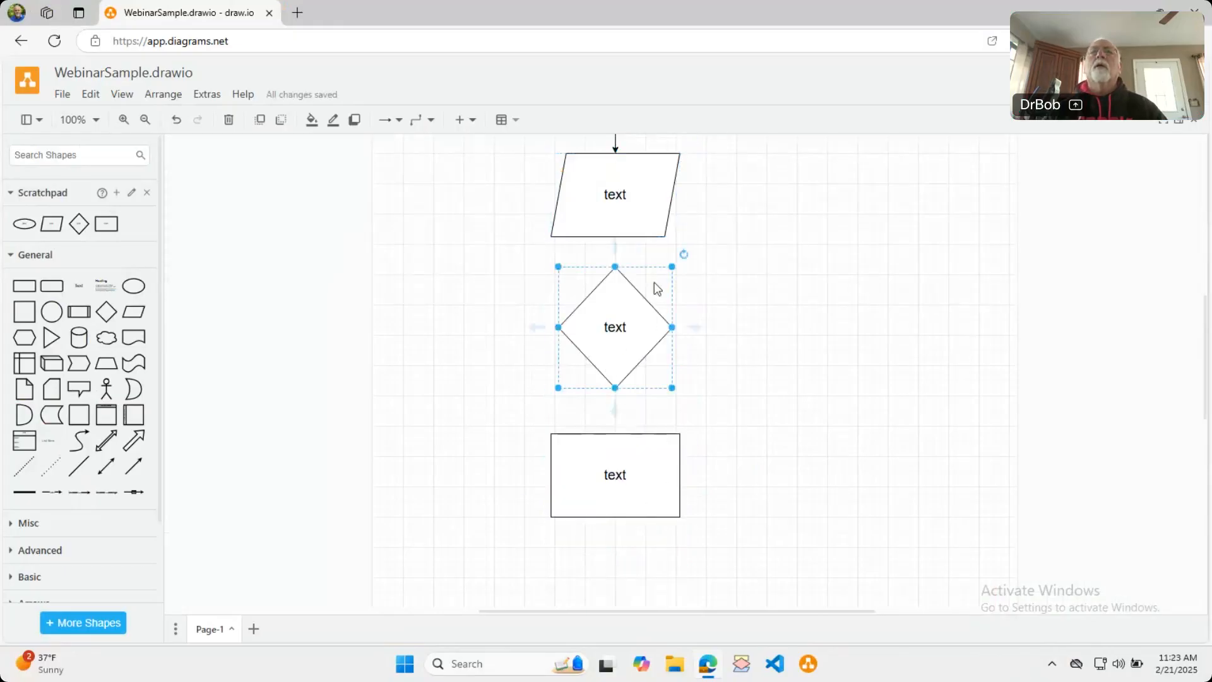
{"action": "left_click", "coordinate": [630, 216]}
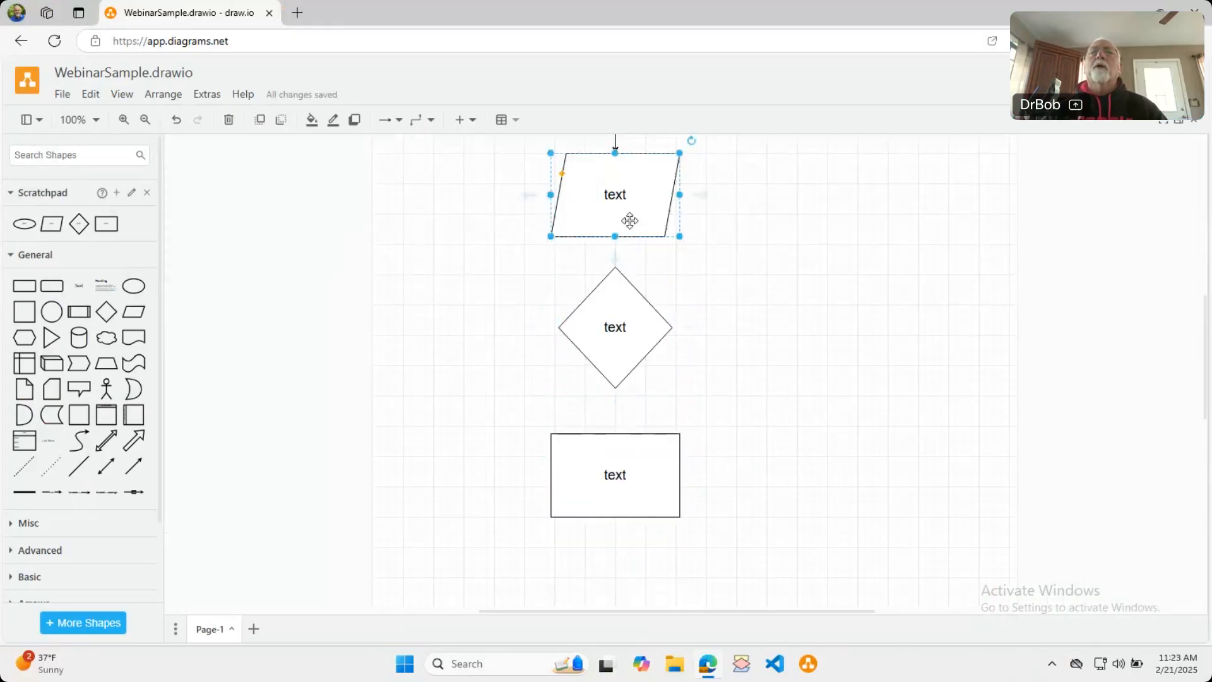
{"action": "left_click", "coordinate": [616, 259]}
{"action": "left_click", "coordinate": [844, 371]}
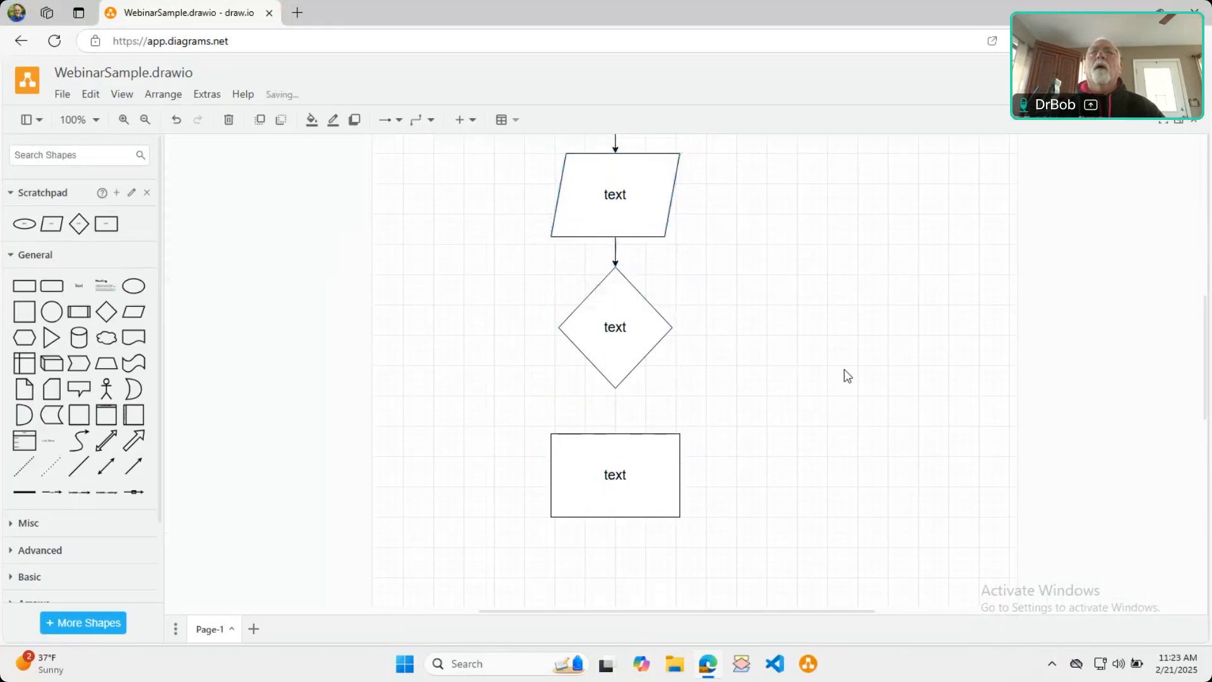
Move the rectangle slightly lower, keeping it centred beneath the diamond
{"action": "left_click", "coordinate": [635, 330]}
{"action": "scroll", "coordinate": [834, 380], "scroll_direction": "down", "scroll_amount": 1}
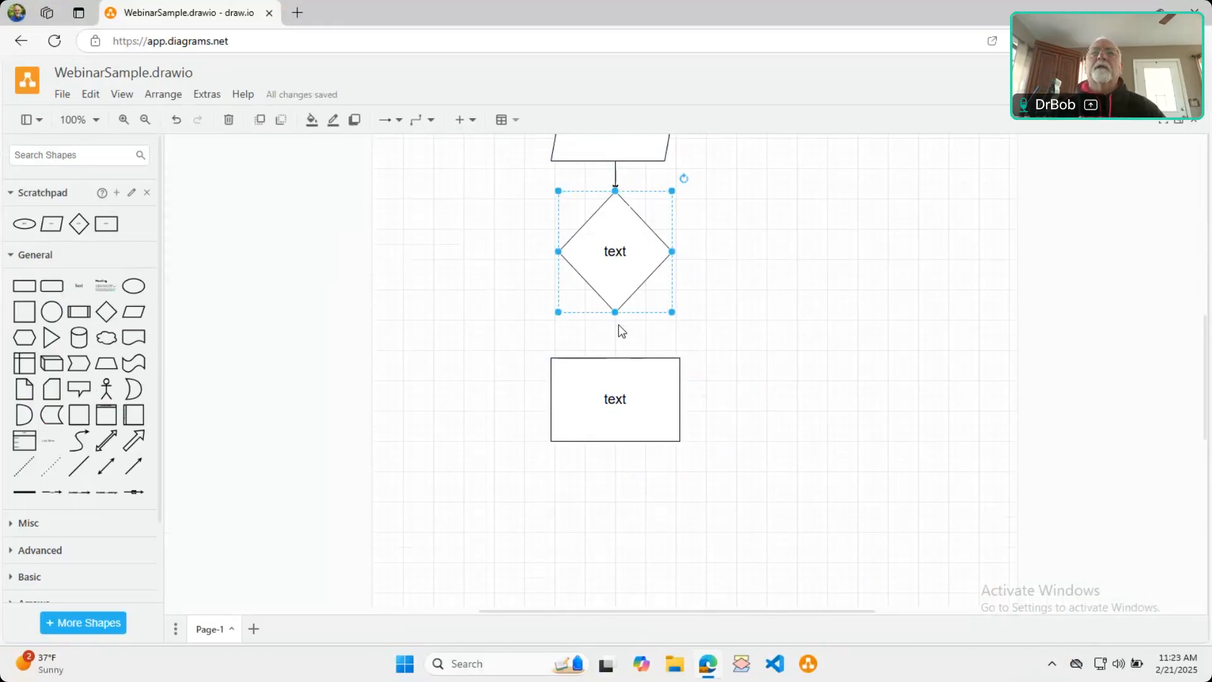
{"action": "left_click", "coordinate": [616, 389]}
{"action": "left_click_drag", "start_coordinate": [620, 393], "coordinate": [626, 420]}
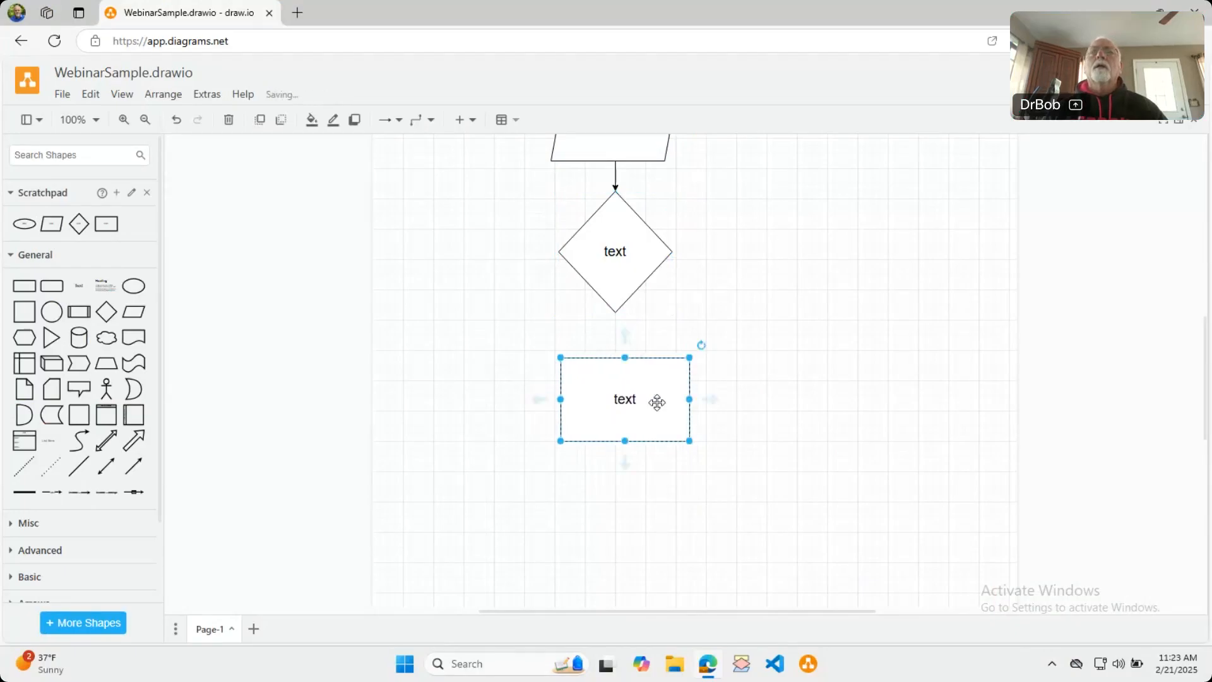
{"action": "mouse_move", "coordinate": [613, 410]}
{"action": "left_mouse_down"}
{"action": "mouse_move", "coordinate": [623, 426]}
{"action": "mouse_move", "coordinate": [605, 425]}
{"action": "mouse_move", "coordinate": [615, 419]}
{"action": "left_mouse_up"}
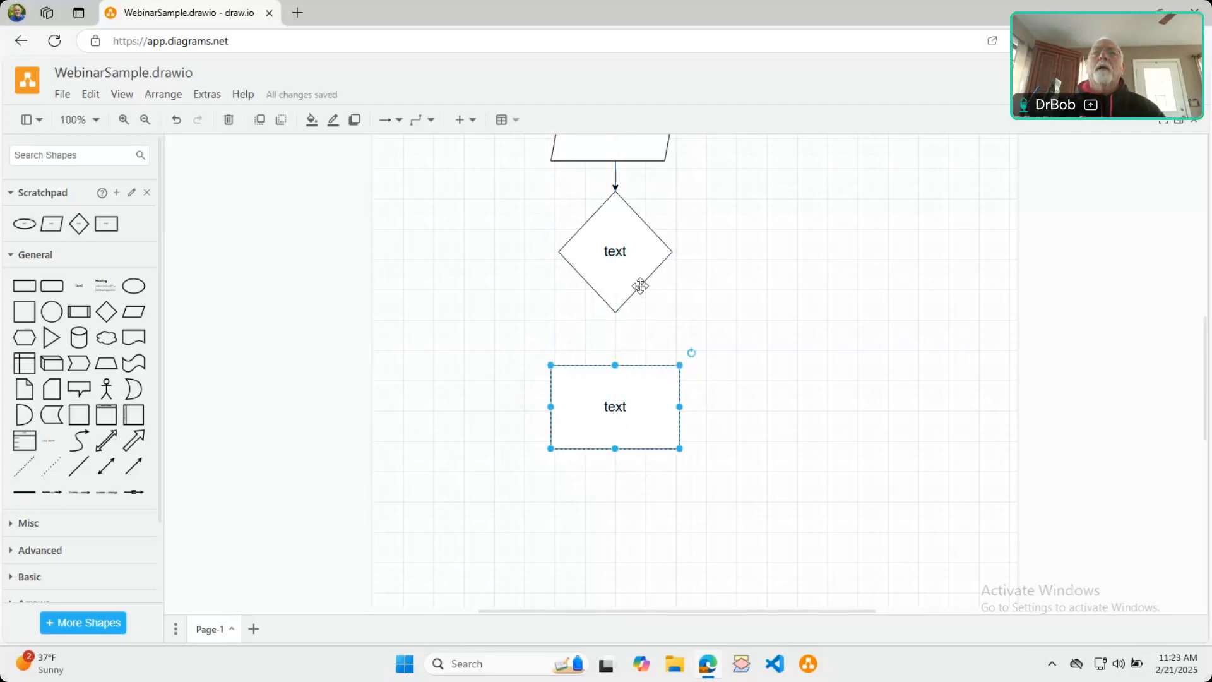
Connect the bottom of the diamond to the top of the rectangle with an arrow
{"action": "left_click", "coordinate": [620, 287]}
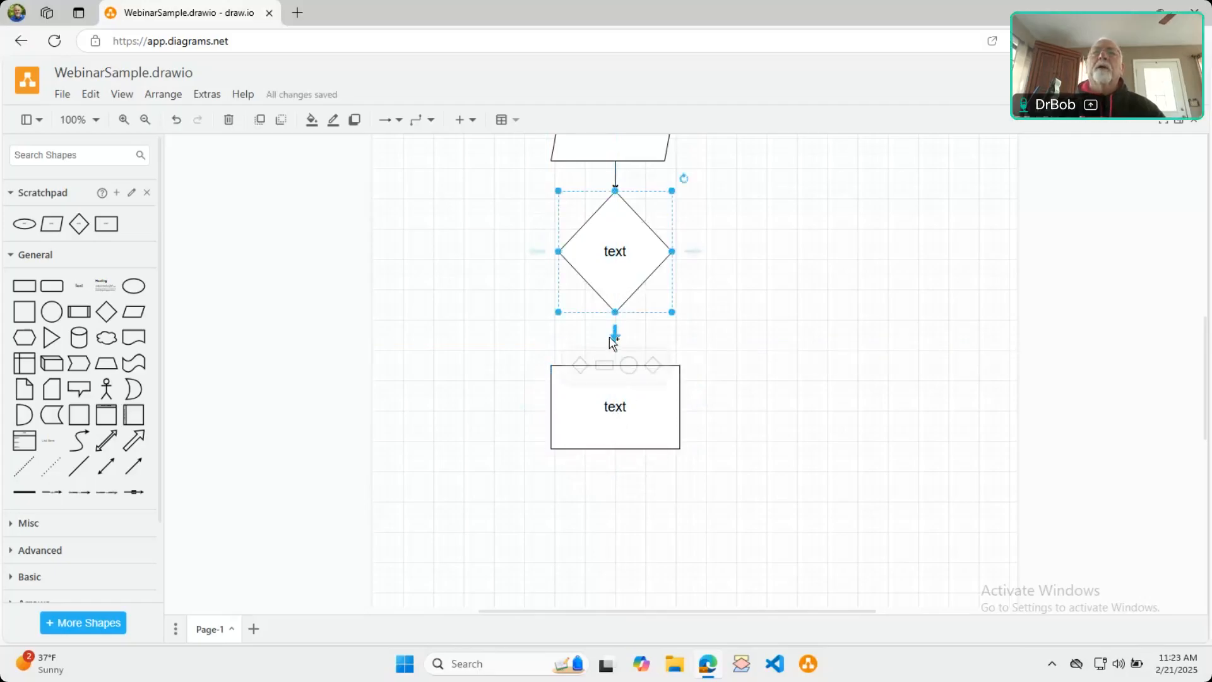
{"action": "left_click", "coordinate": [615, 340]}
{"action": "left_click_drag", "start_coordinate": [882, 314], "coordinate": [866, 201]}
{"action": "scroll", "coordinate": [902, 340], "scroll_direction": "up", "scroll_amount": 4}
{"action": "scroll", "coordinate": [898, 342], "scroll_direction": "down", "scroll_amount": 5}
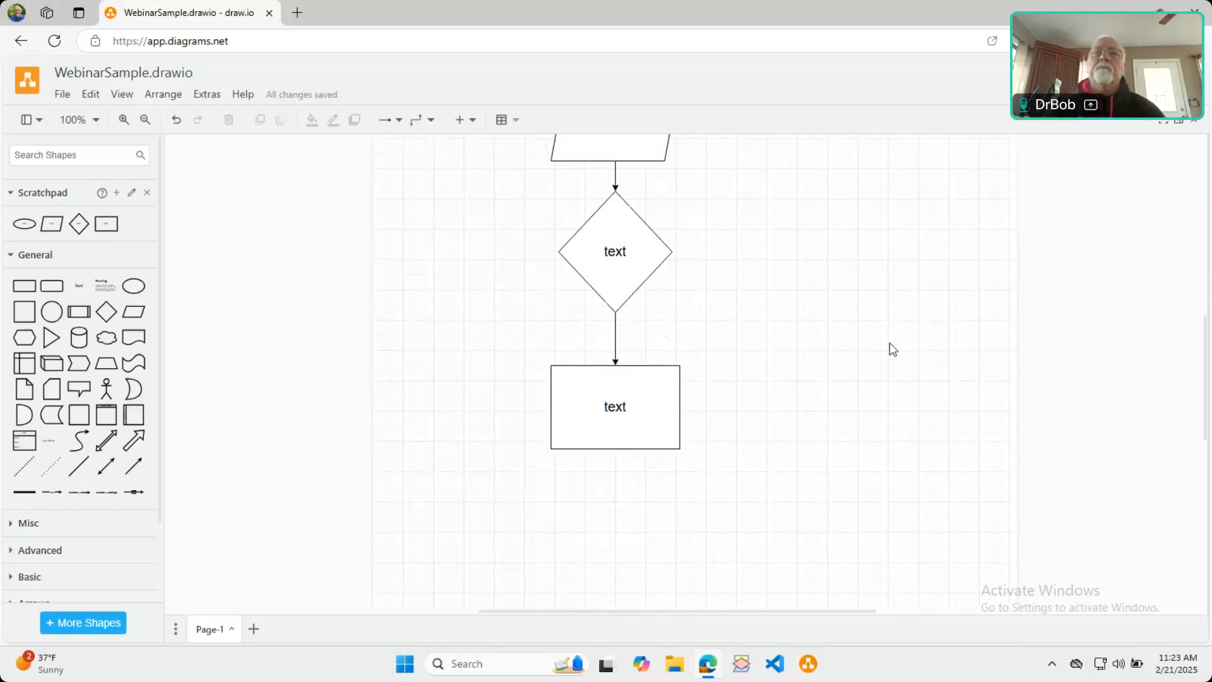
Label the parallelogram below the Start ellipse with "Declare int number" and a second line beginning "Declare string"
{"action": "scroll", "coordinate": [886, 354], "scroll_direction": "up", "scroll_amount": 4}
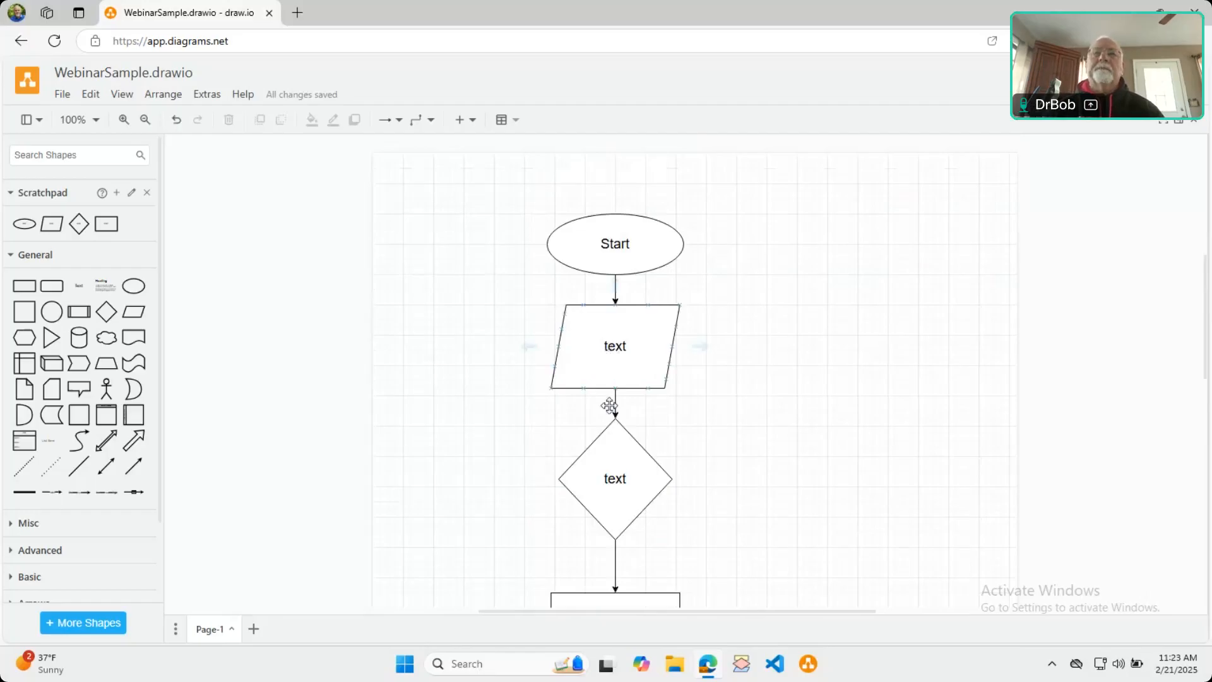
{"action": "scroll", "coordinate": [610, 405], "scroll_direction": "down", "scroll_amount": 2}
{"action": "scroll", "coordinate": [631, 297], "scroll_direction": "up", "scroll_amount": 1}
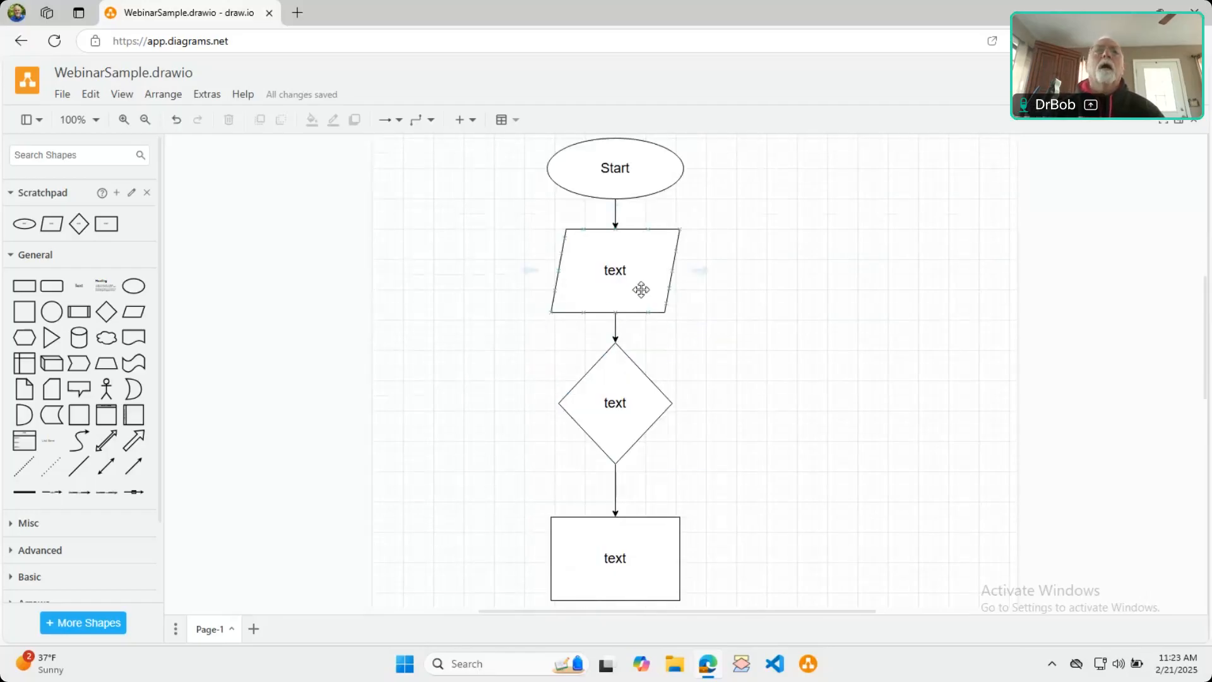
{"action": "left_click", "coordinate": [606, 277]}
{"action": "key", "text": "F2"}
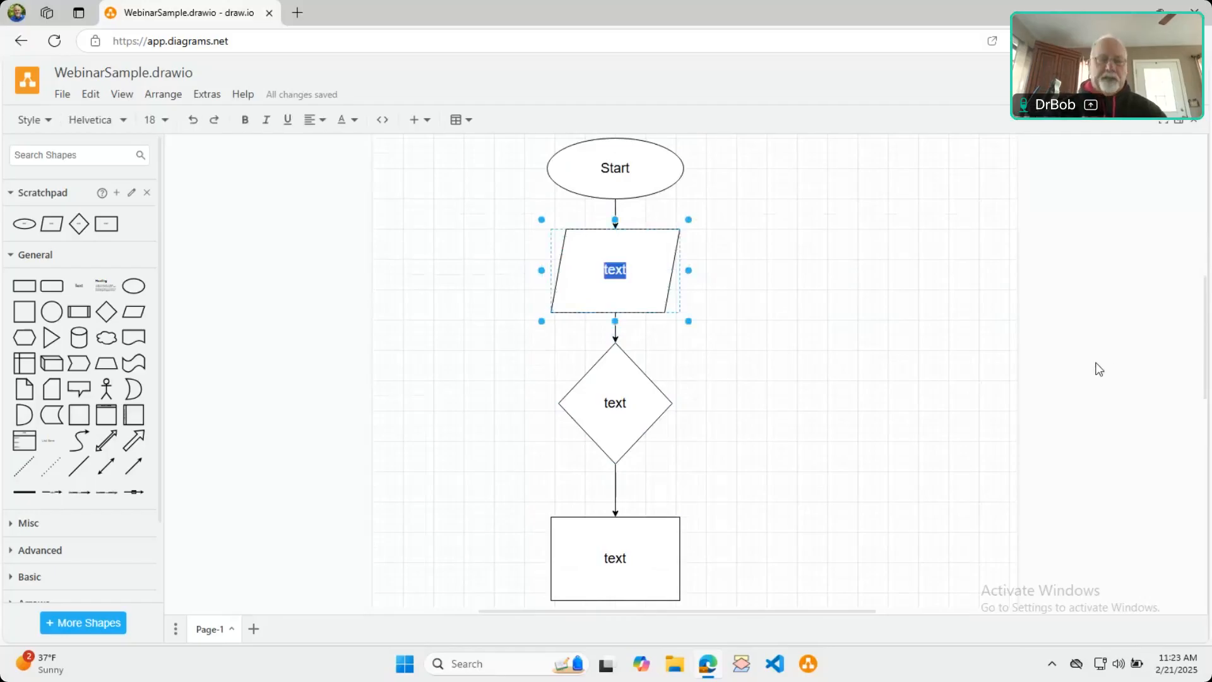
{"action": "type", "text": "Decla"}
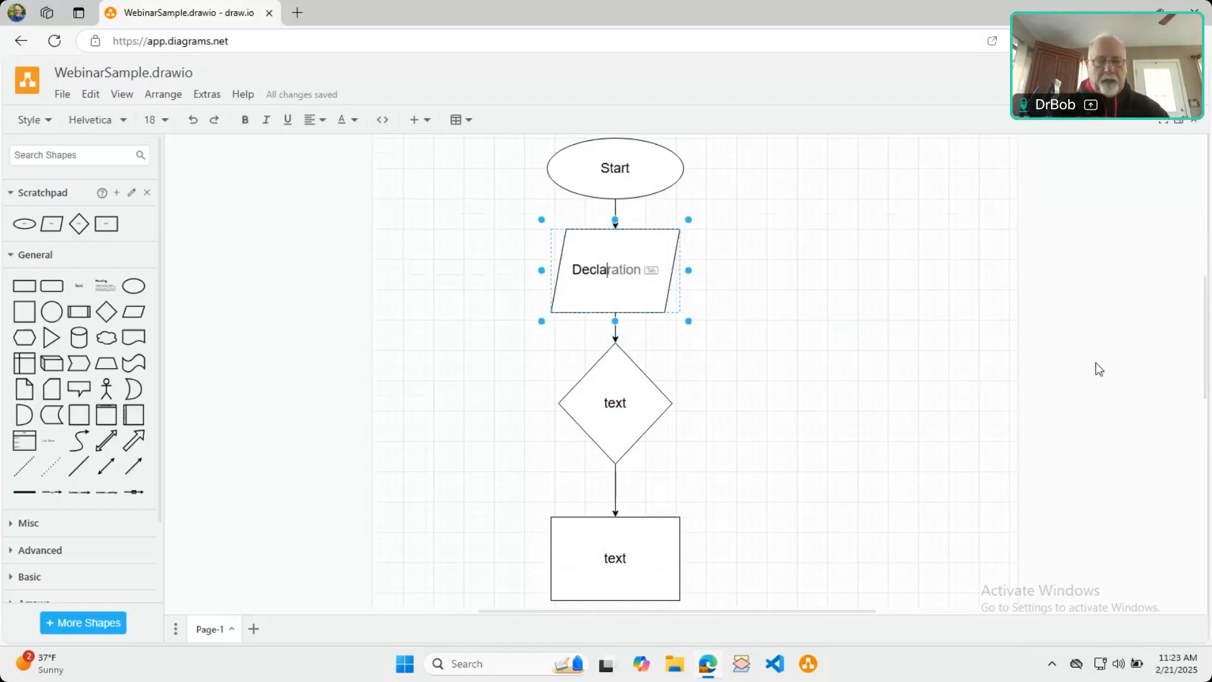
{"action": "type", "text": "re int number"}
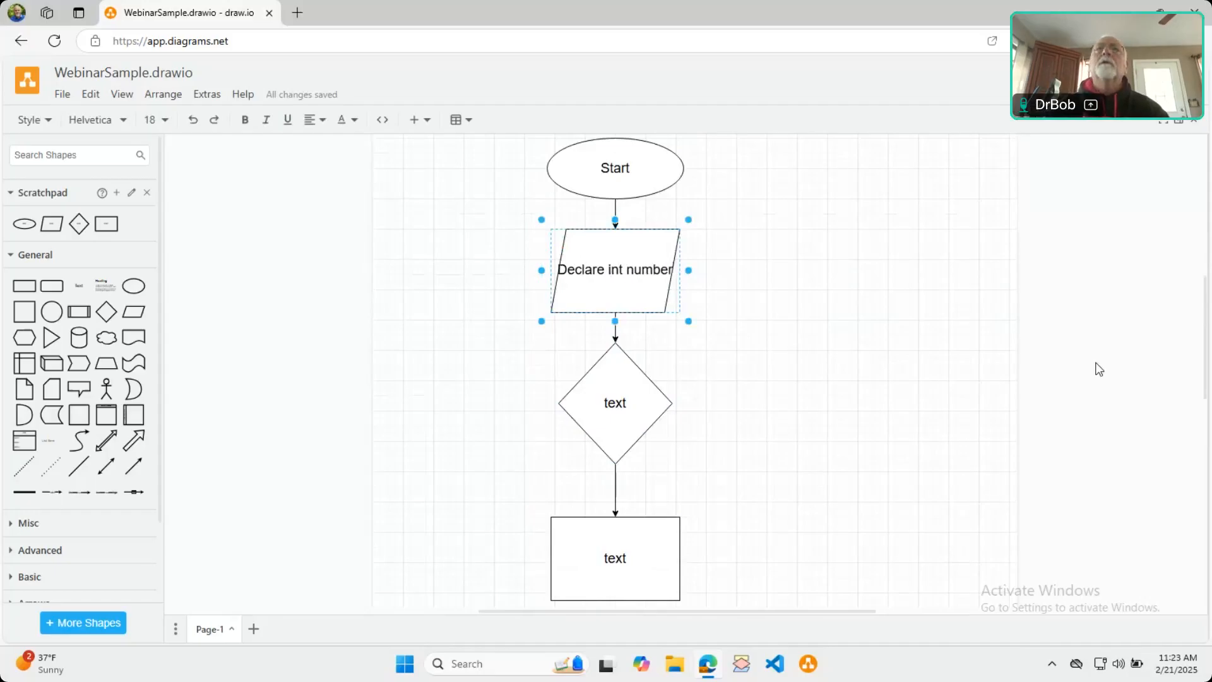
{"action": "key", "text": "Return"}
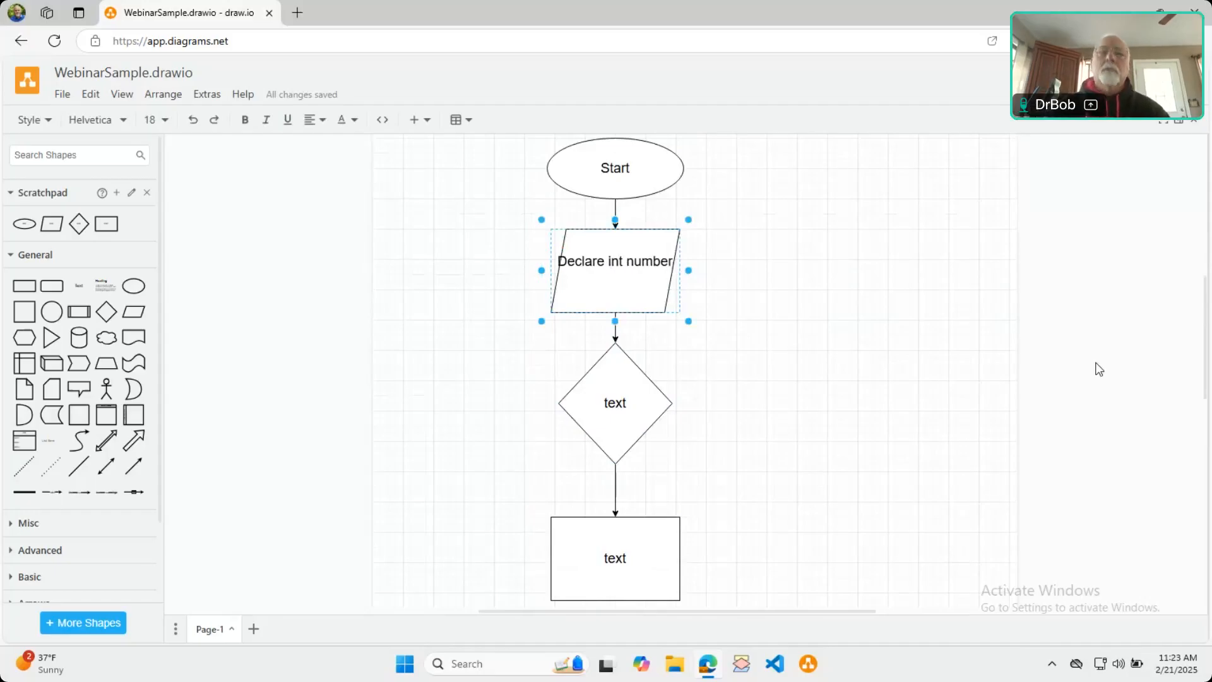
{"action": "type", "text": "Decla"}
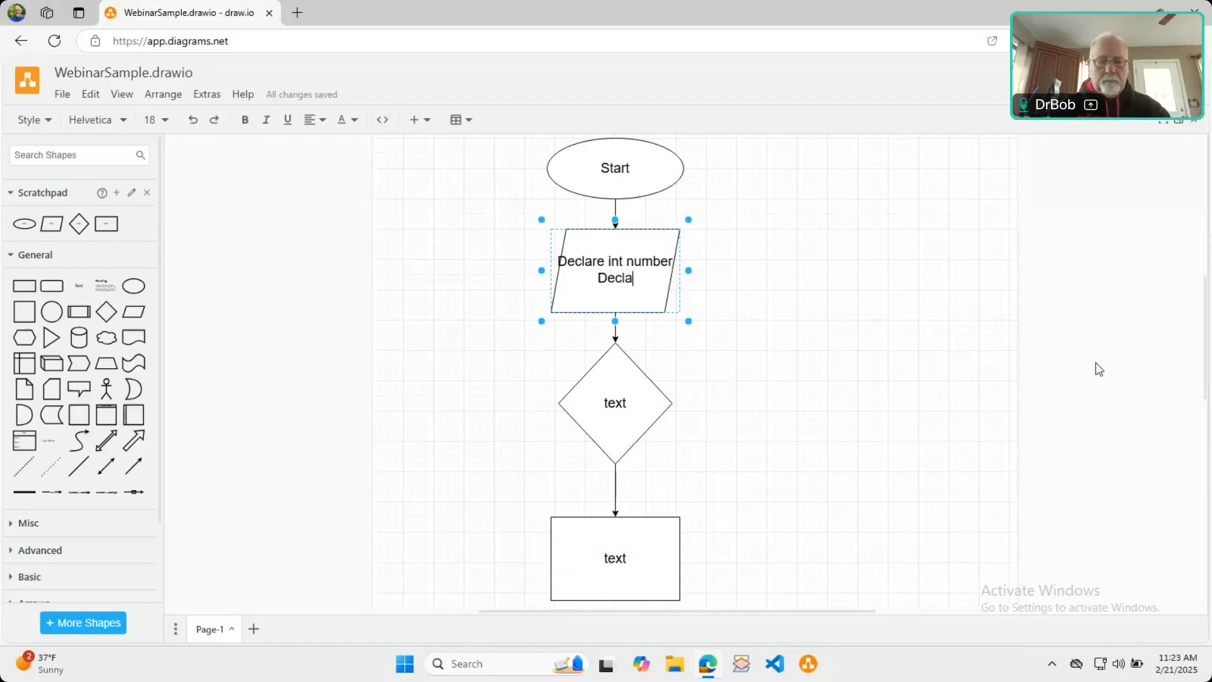
{"action": "type", "text": "re string"}
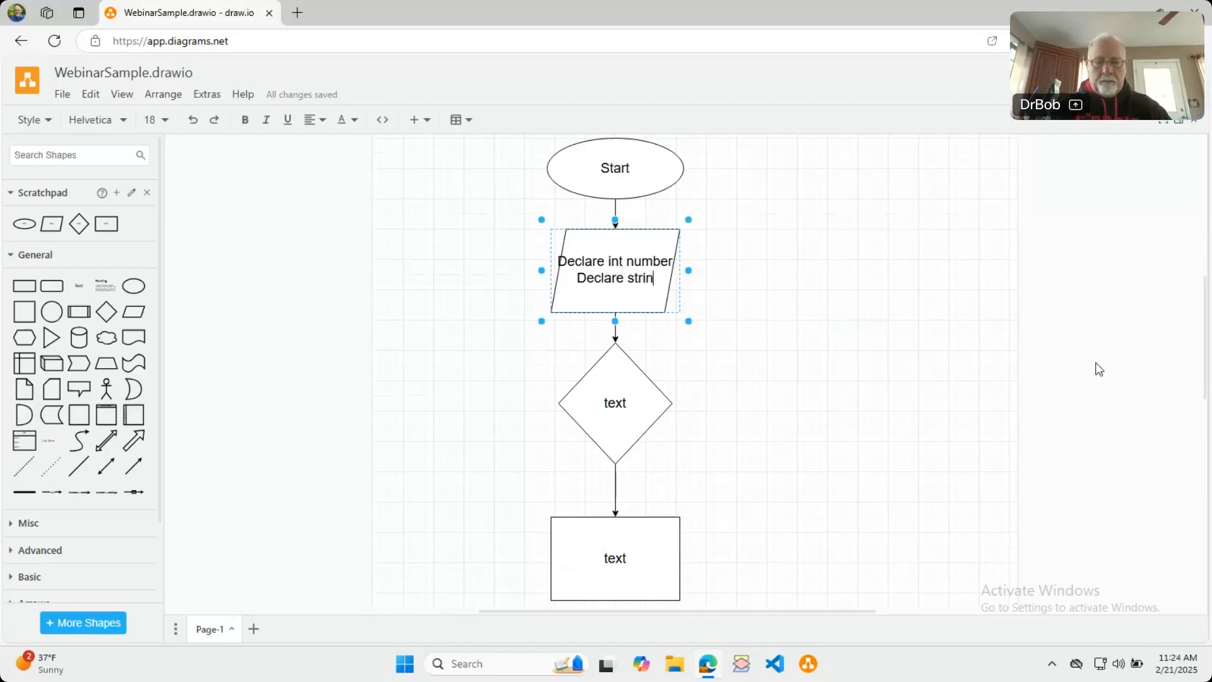
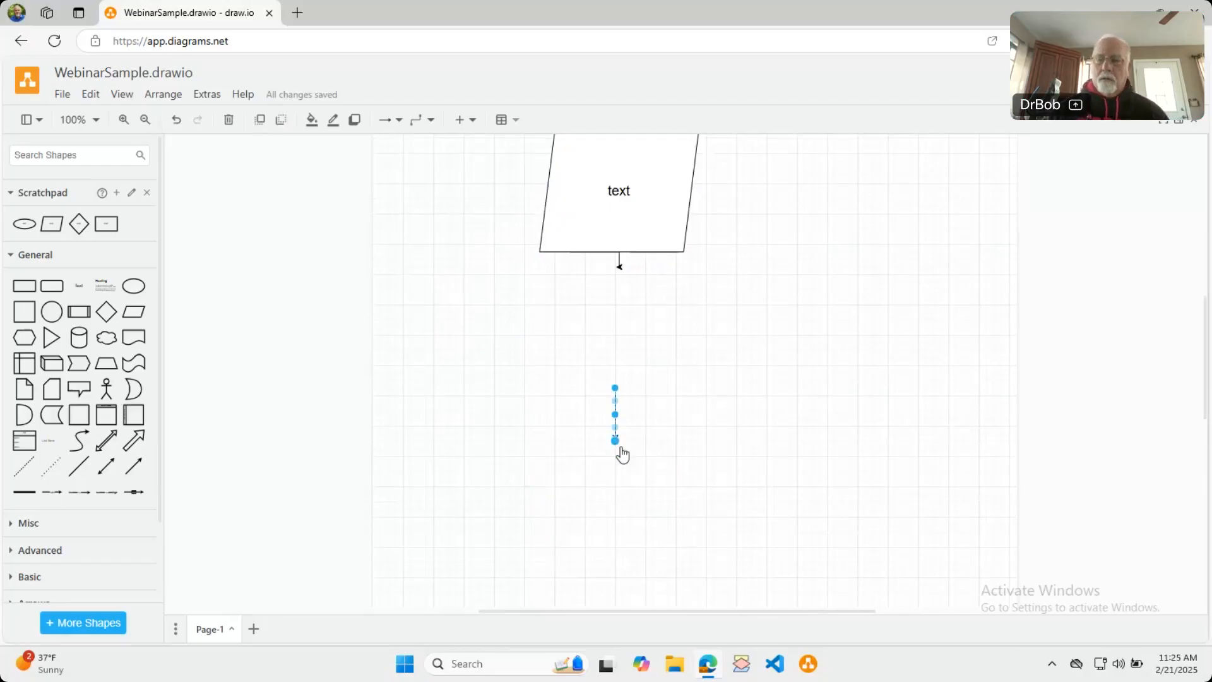
Delete the leftover short arrow attached to the bottom of the parallelogram
{"action": "left_click", "coordinate": [621, 267]}
{"action": "scroll", "coordinate": [792, 375], "scroll_direction": "up", "scroll_amount": 5}
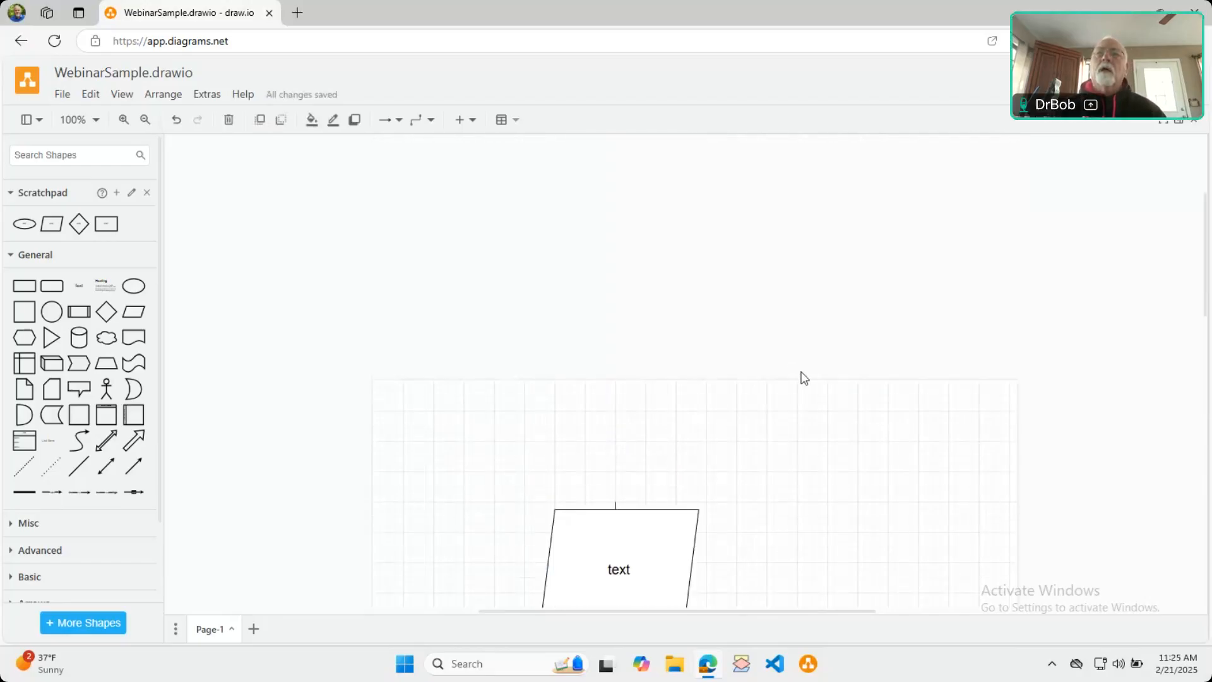
{"action": "scroll", "coordinate": [802, 376], "scroll_direction": "down", "scroll_amount": 3}
{"action": "key", "text": "Delete"}
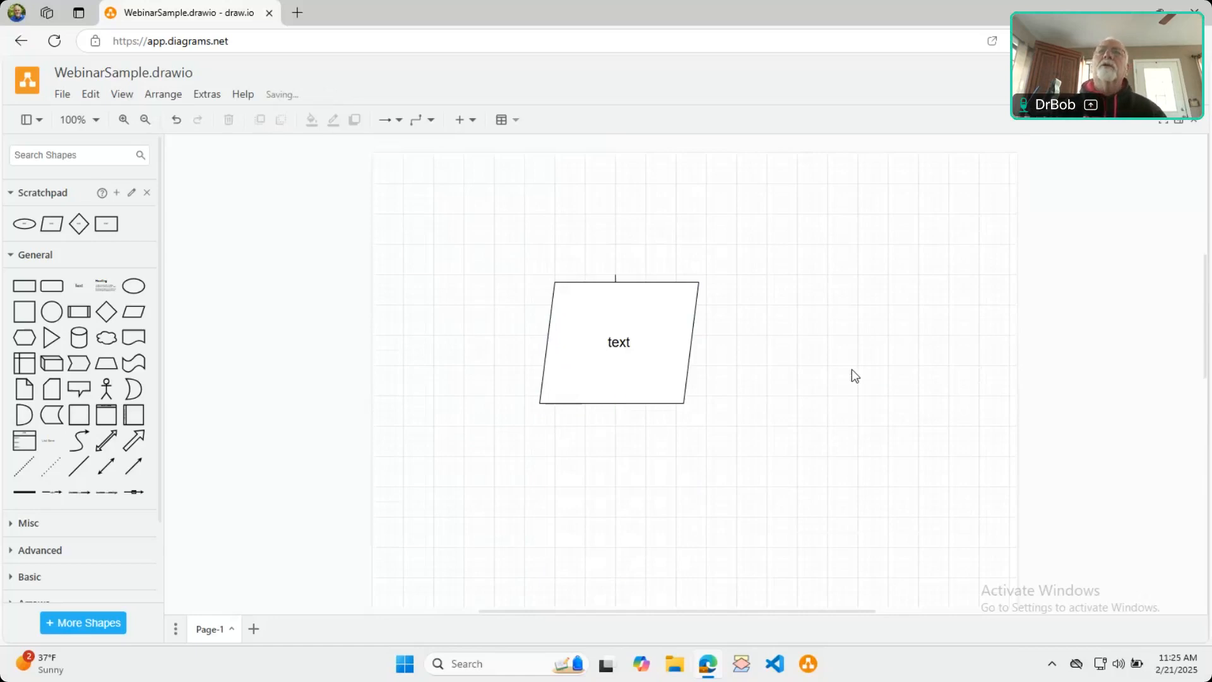
Delete the leftover connector above the parallelogram and move the parallelogram up to the top edge of the page
{"action": "scroll", "coordinate": [635, 413], "scroll_direction": "up", "scroll_amount": 2}
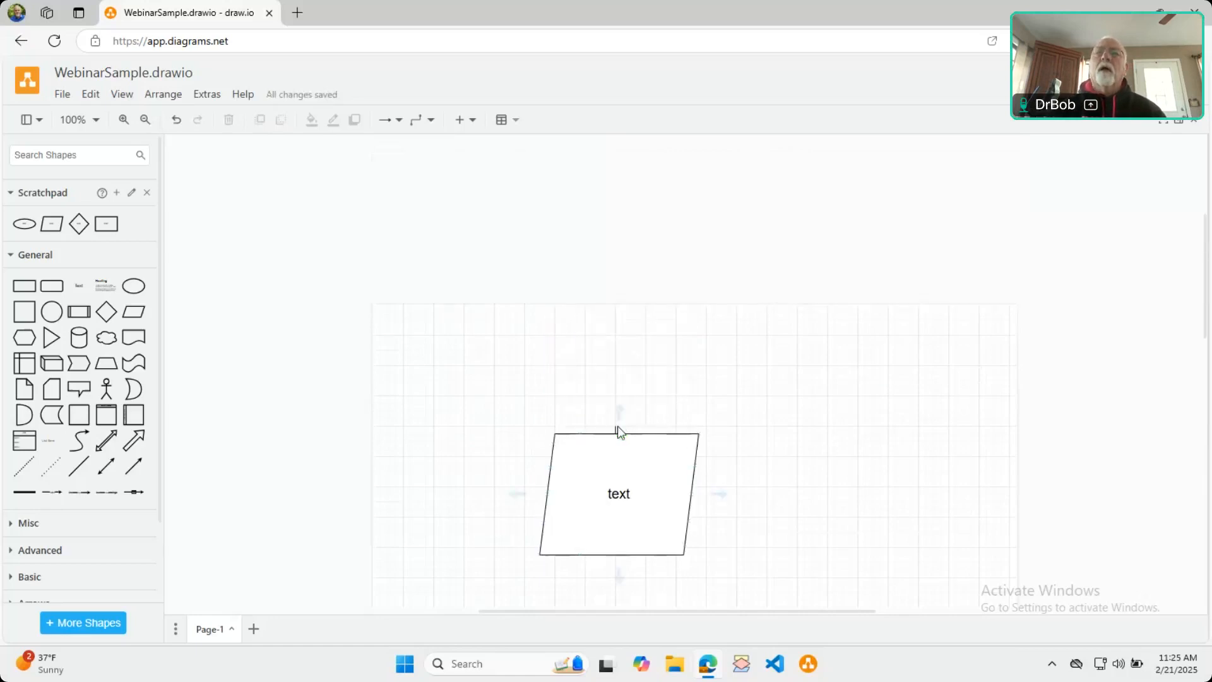
{"action": "left_click", "coordinate": [619, 470]}
{"action": "left_click_drag", "start_coordinate": [619, 471], "coordinate": [626, 511]}
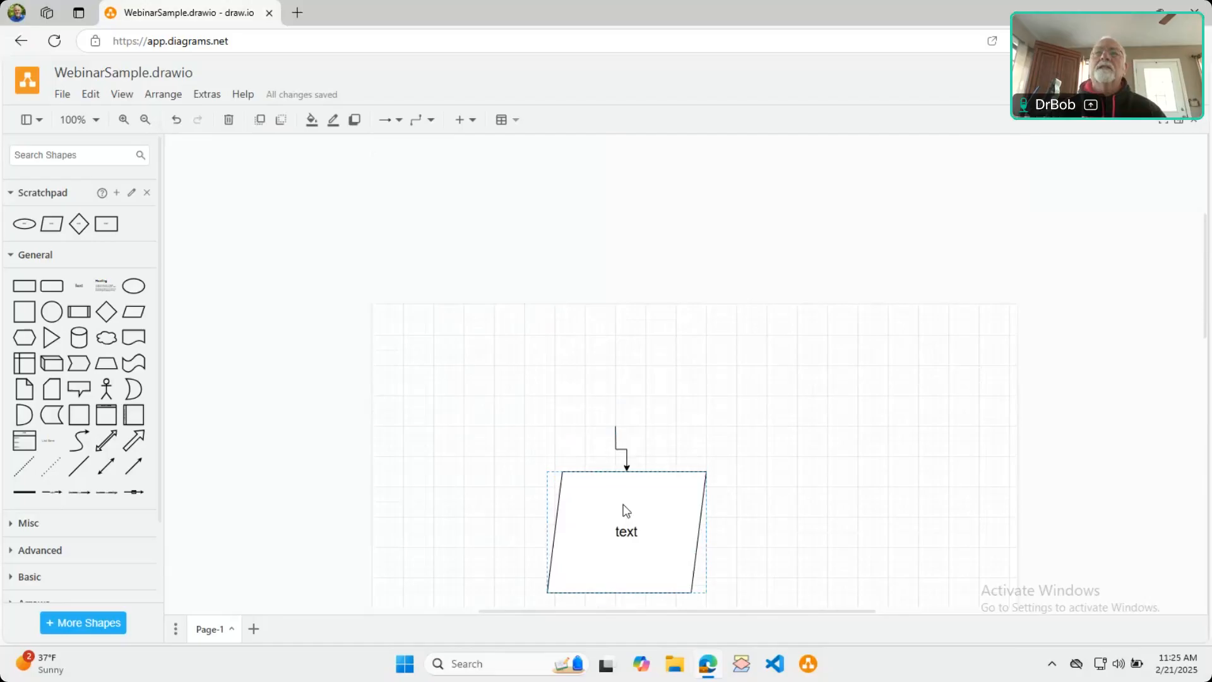
{"action": "left_click", "coordinate": [628, 461]}
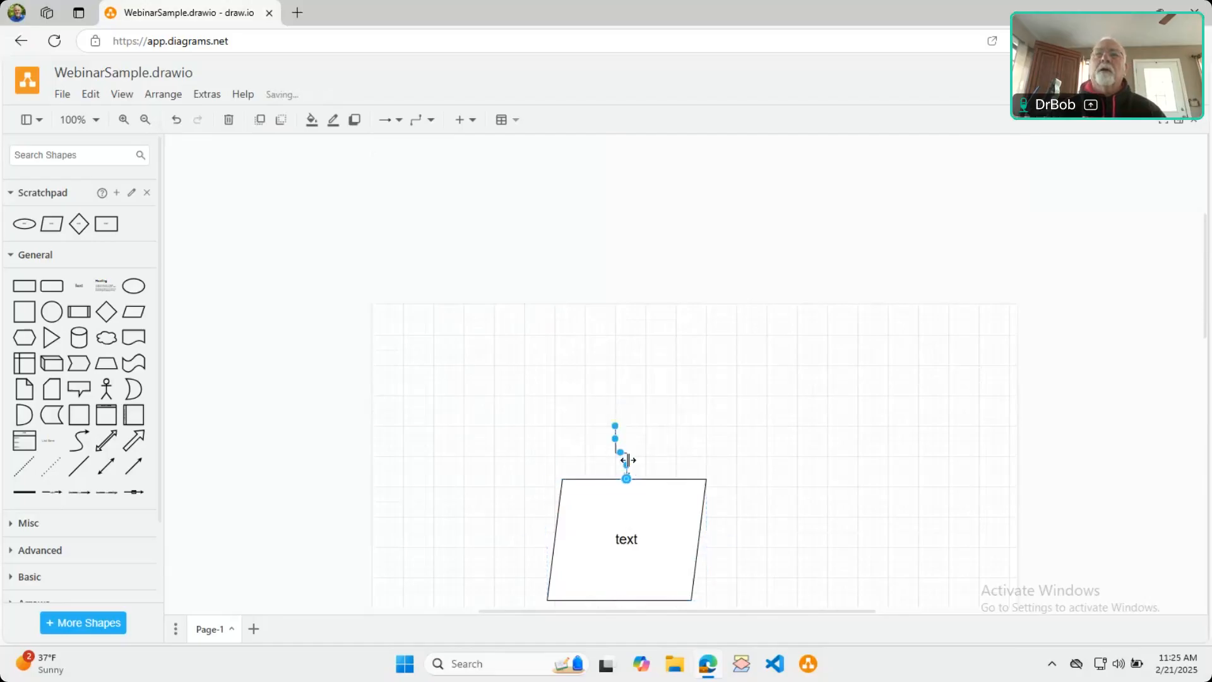
{"action": "key", "text": "Delete"}
{"action": "left_click", "coordinate": [636, 522]}
{"action": "left_click_drag", "start_coordinate": [636, 522], "coordinate": [625, 354]}
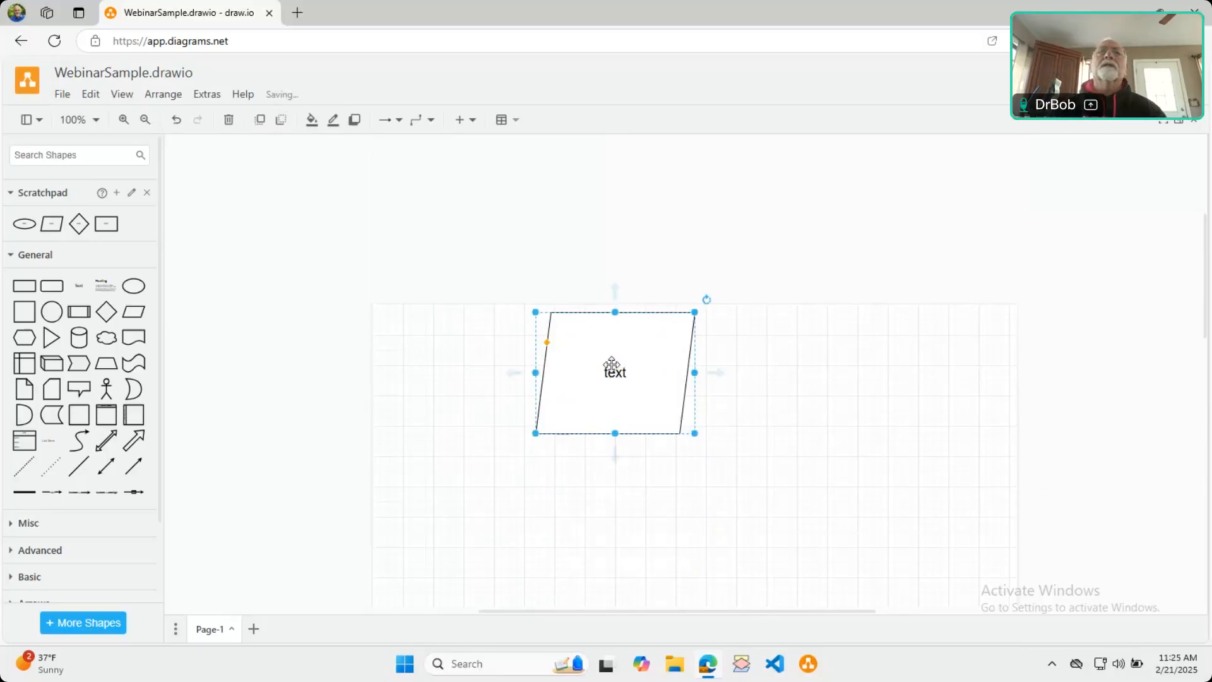
Remove all four saved shapes from the Scratchpad and store the enlarged parallelogram there instead
{"action": "left_click", "coordinate": [133, 193]}
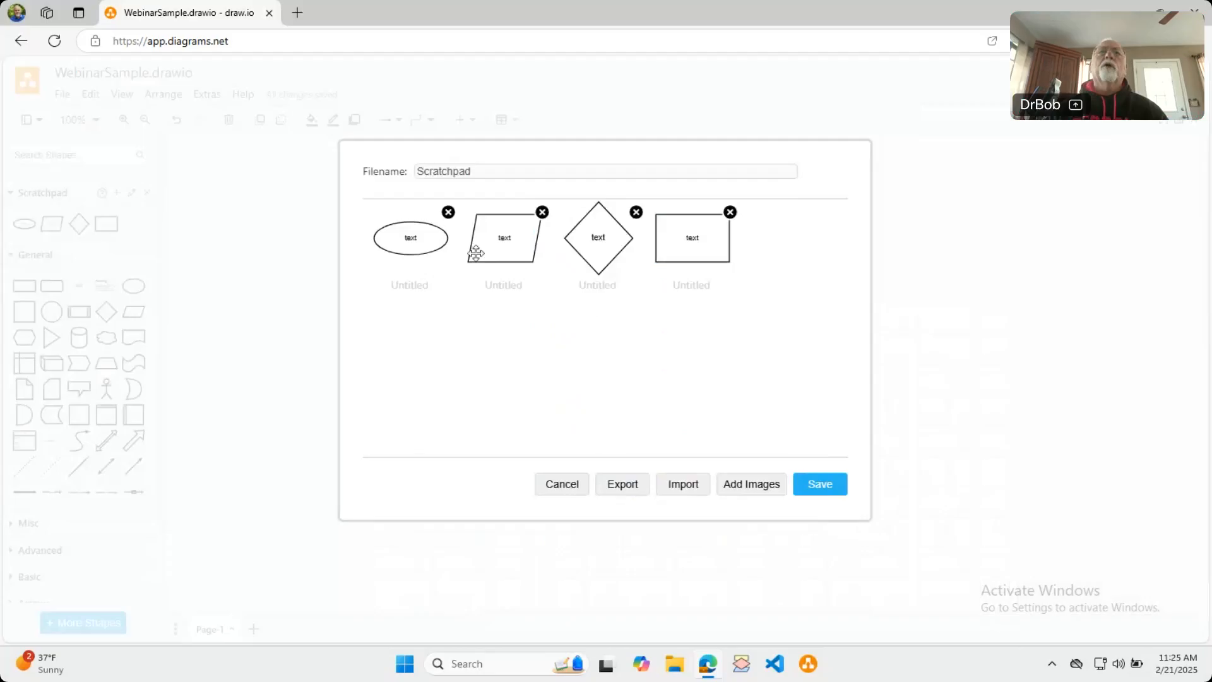
{"action": "left_click", "coordinate": [730, 212]}
{"action": "left_click", "coordinate": [636, 213]}
{"action": "left_click", "coordinate": [542, 212]}
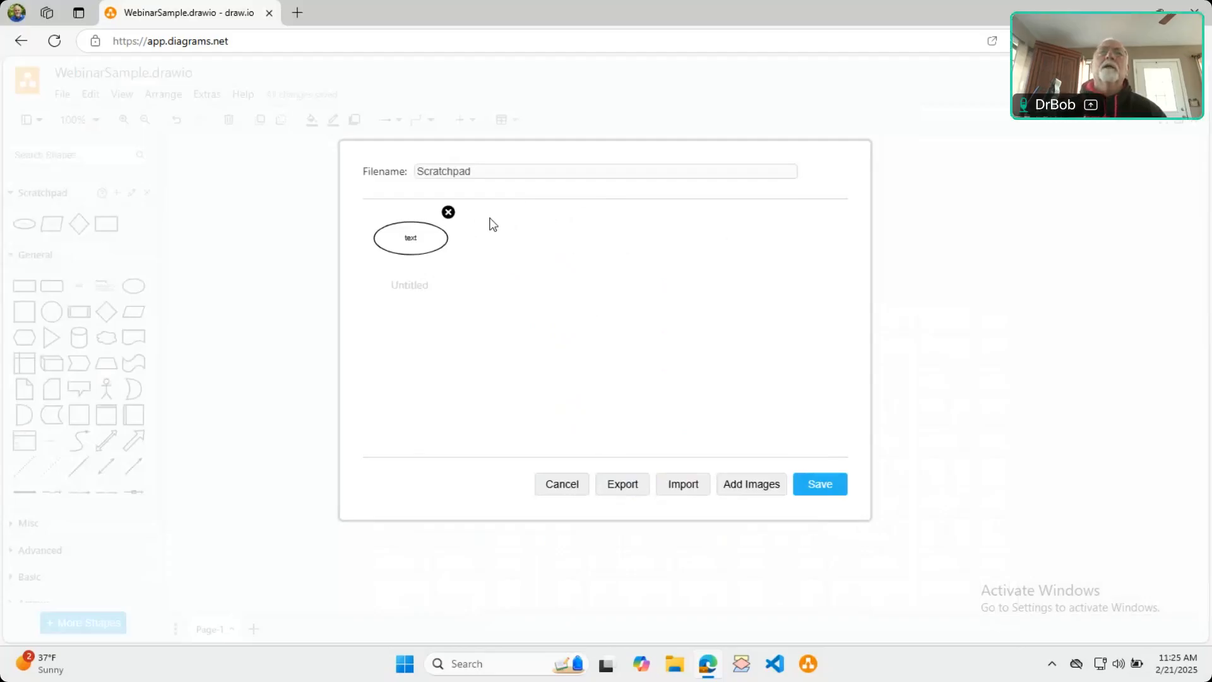
{"action": "left_click", "coordinate": [452, 213]}
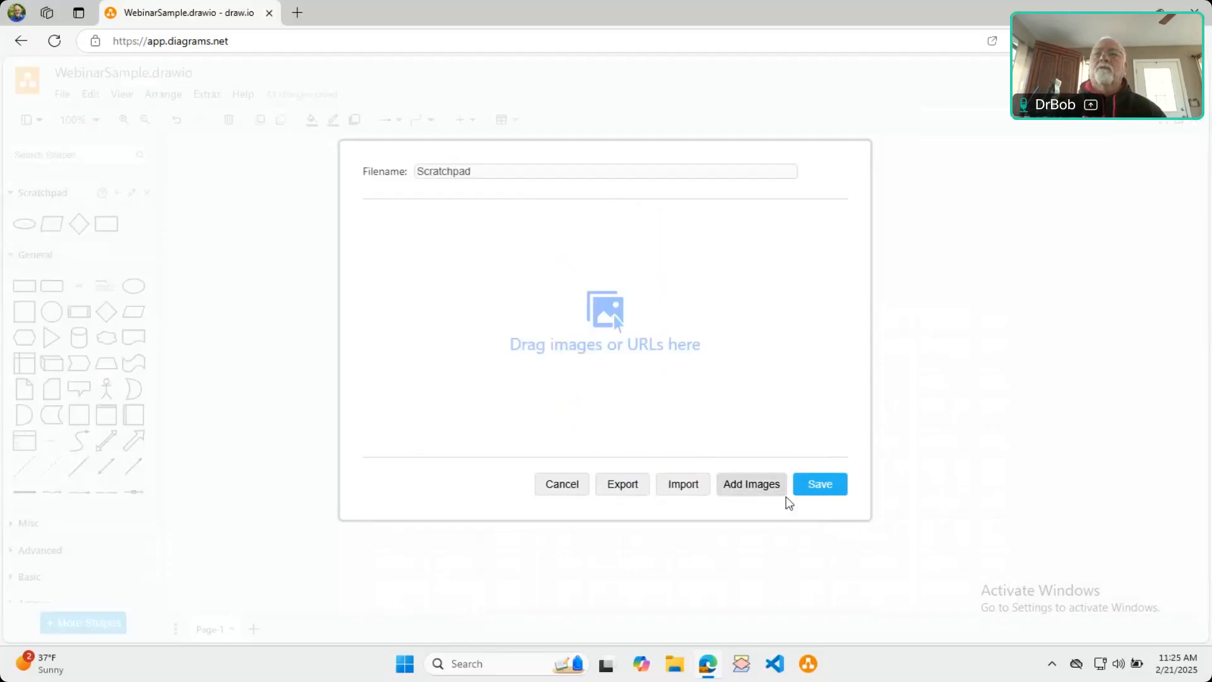
{"action": "left_click", "coordinate": [820, 485]}
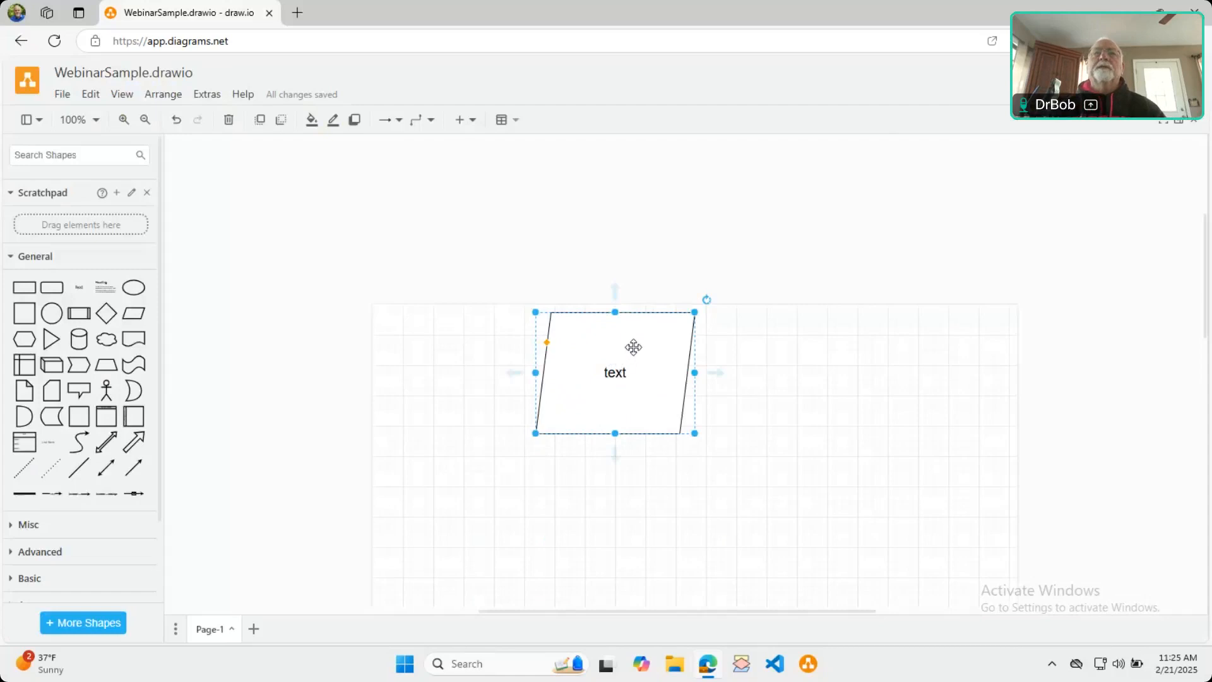
{"action": "left_click_drag", "start_coordinate": [620, 346], "coordinate": [58, 234]}
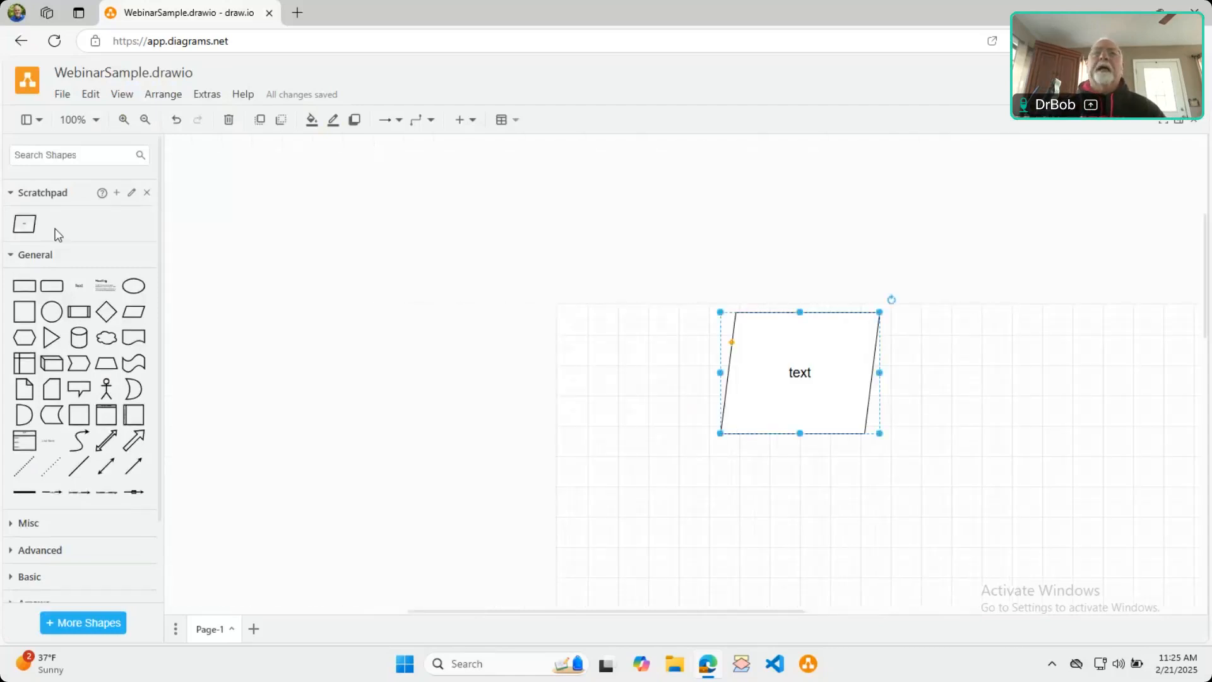
Label the parallelogram with three lines: "Declare int number", "Declare string text" and "Declare bool true"
{"action": "double_click", "coordinate": [802, 377]}
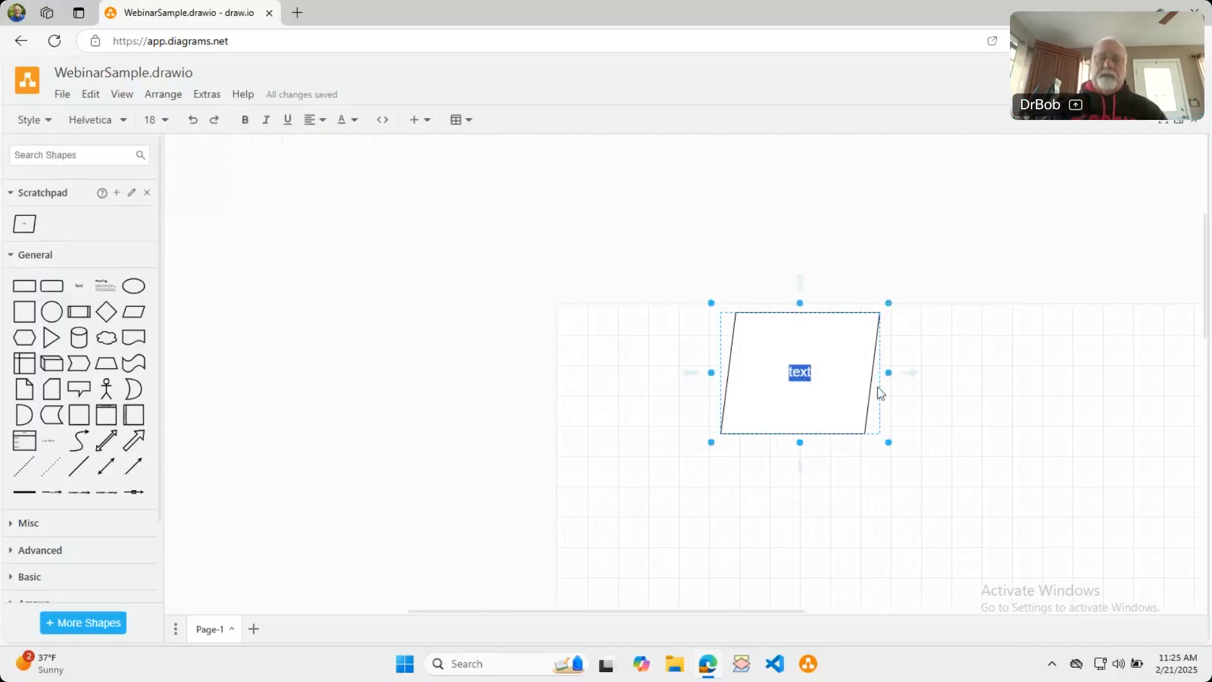
{"action": "type", "text": "Dec"}
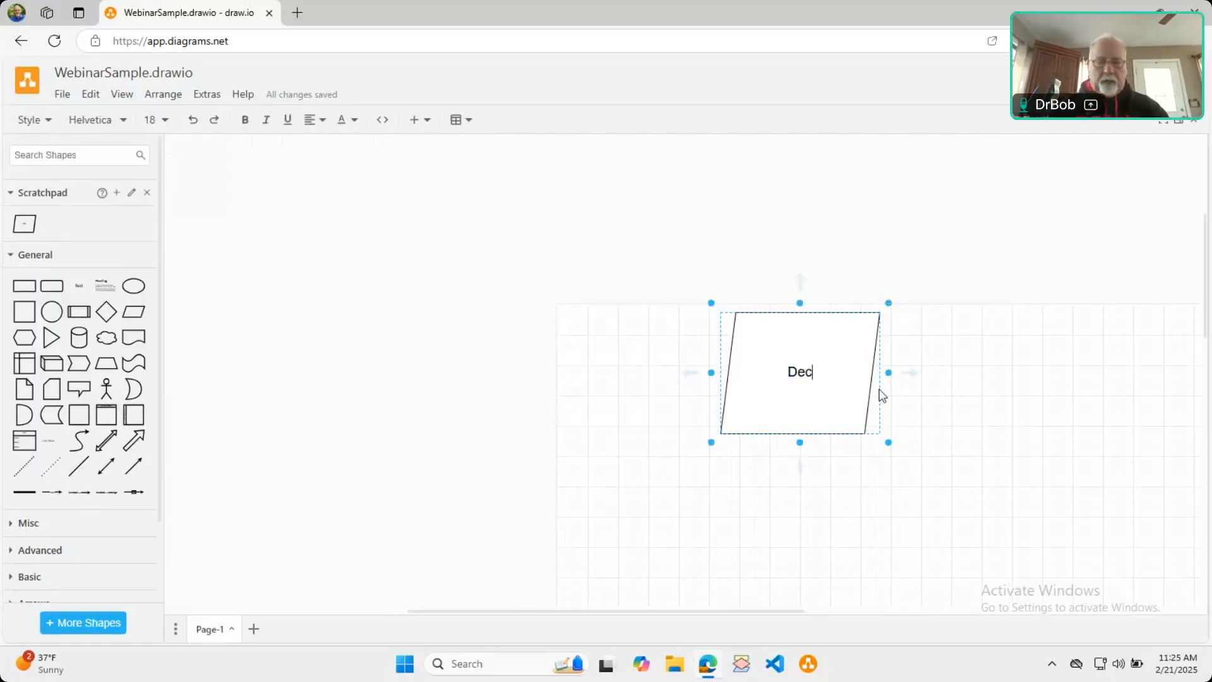
{"action": "type", "text": "lare in"}
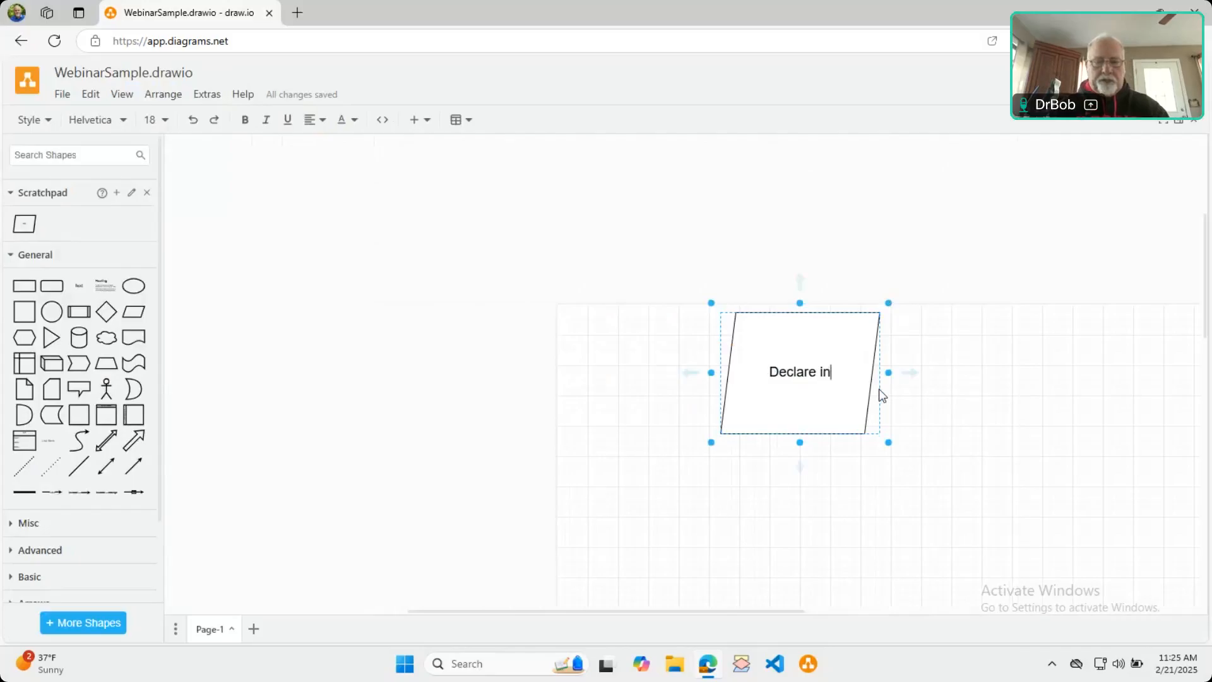
{"action": "type", "text": "t number"}
{"action": "key", "text": "Return"}
{"action": "type", "text": "Decla"}
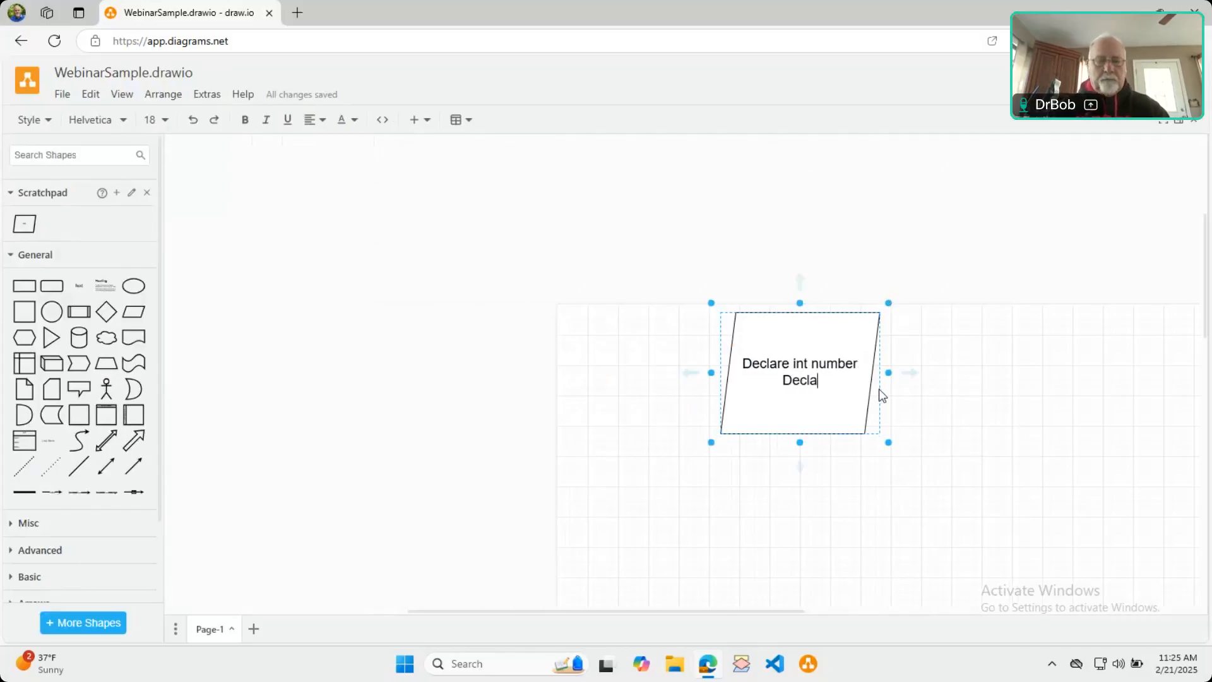
{"action": "type", "text": "re string text"}
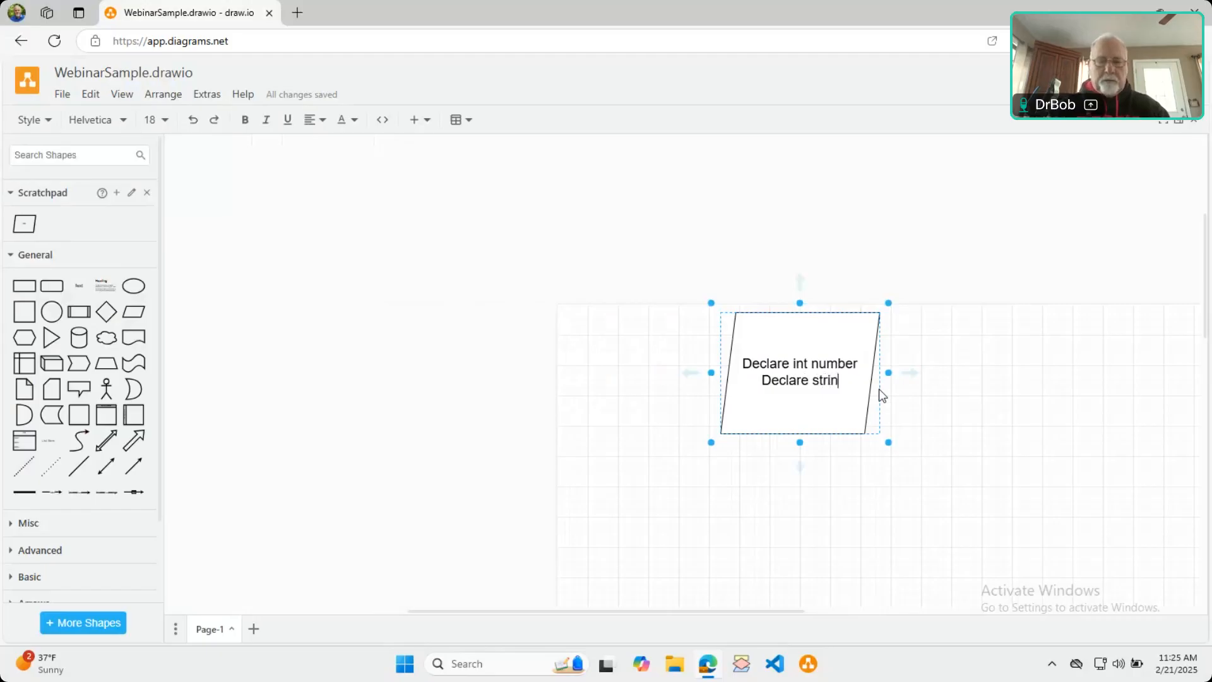
{"action": "key", "text": "Return"}
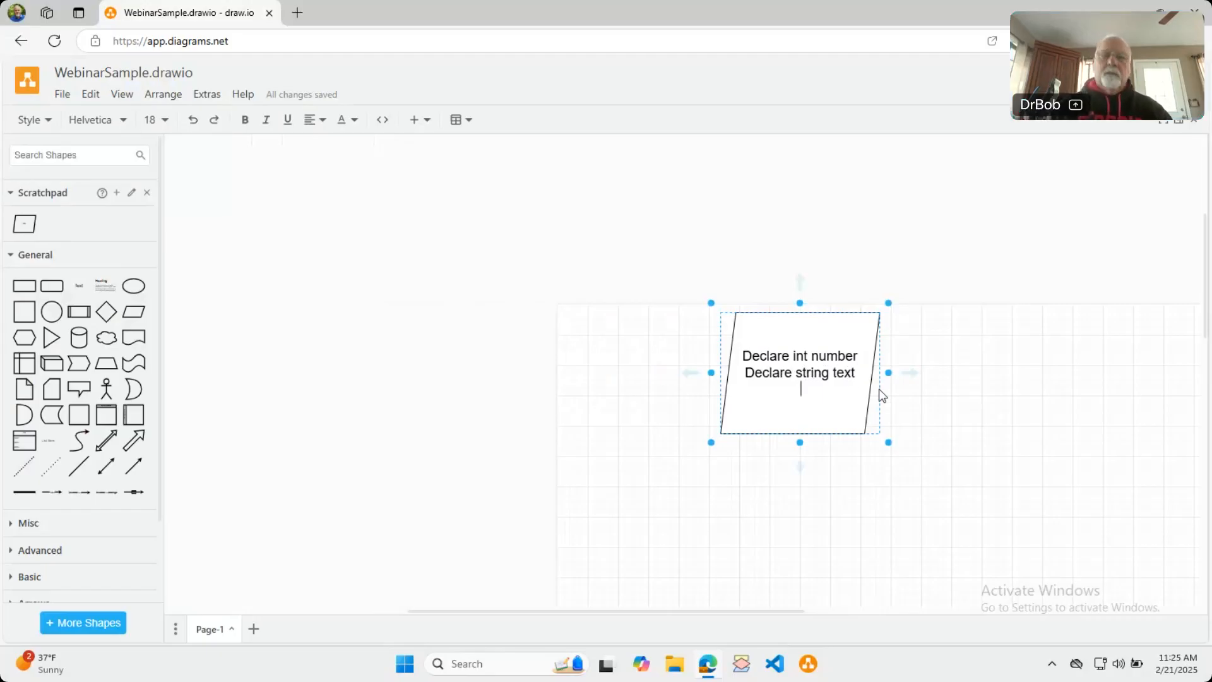
{"action": "type", "text": "Declare"}
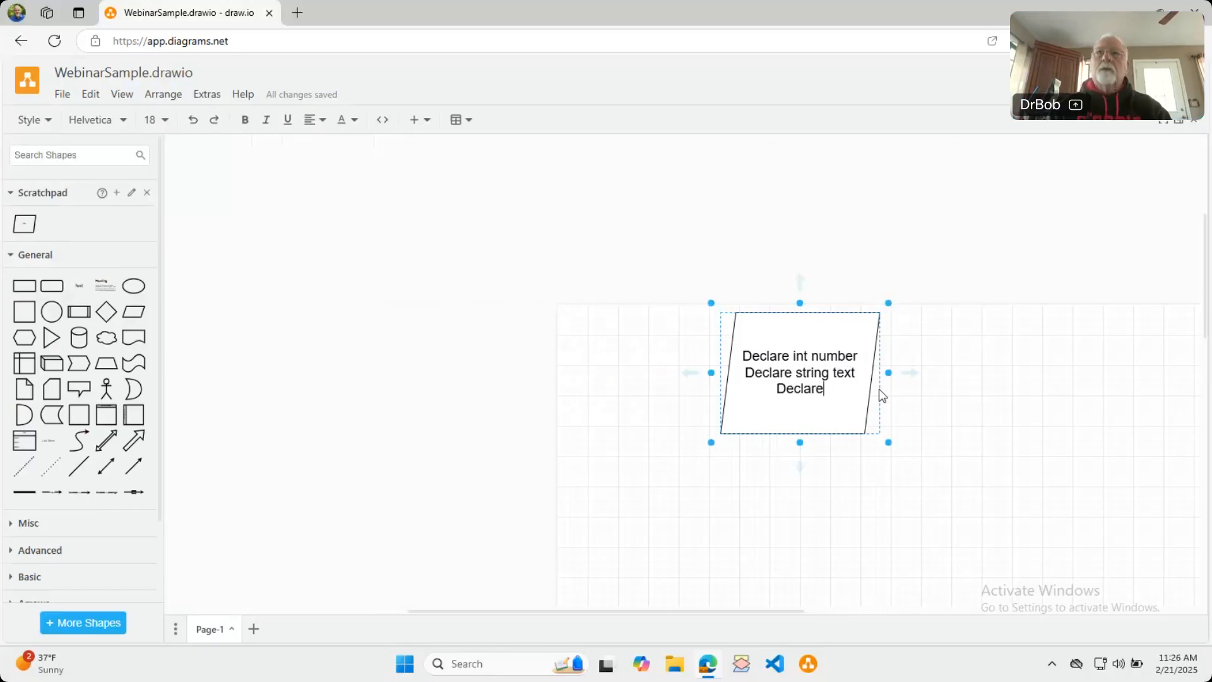
{"action": "type", "text": " b"}
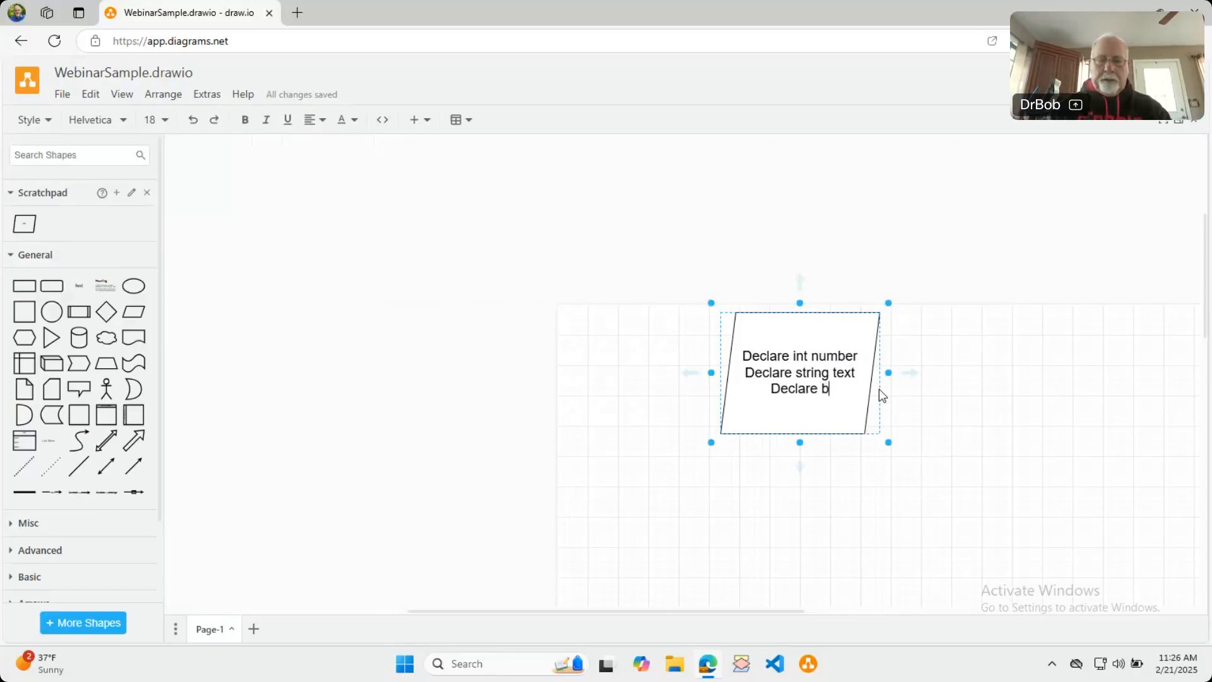
{"action": "type", "text": "ool true"}
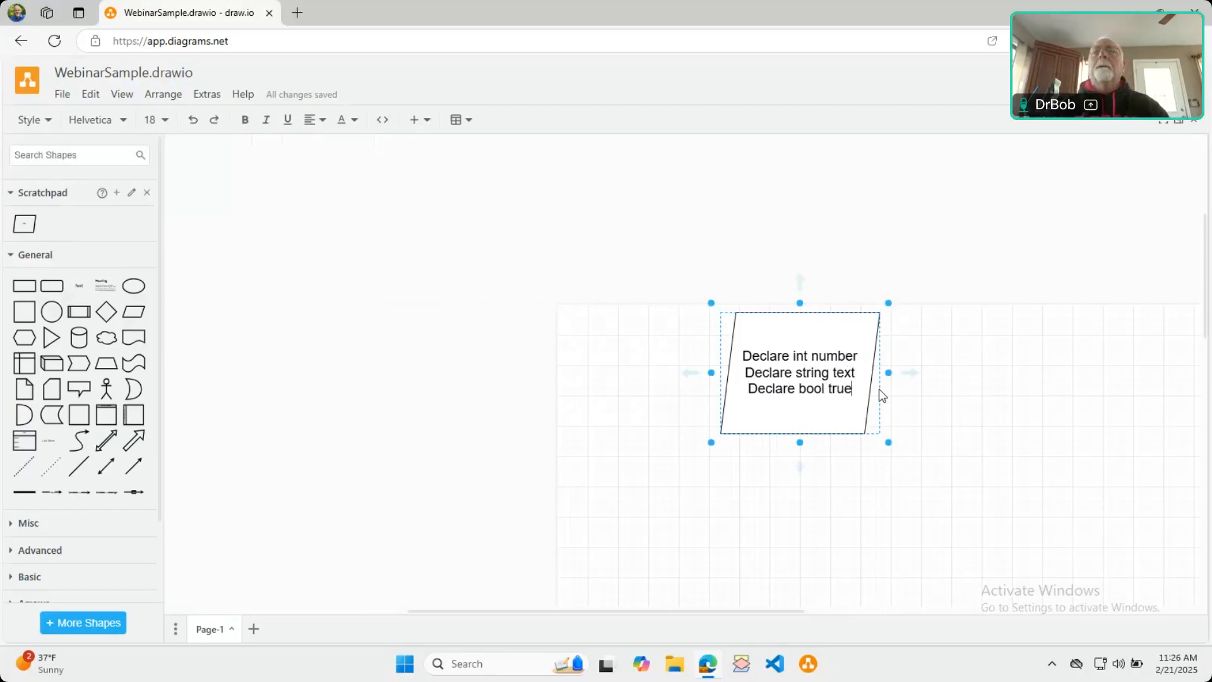
{"action": "left_click", "coordinate": [992, 394]}
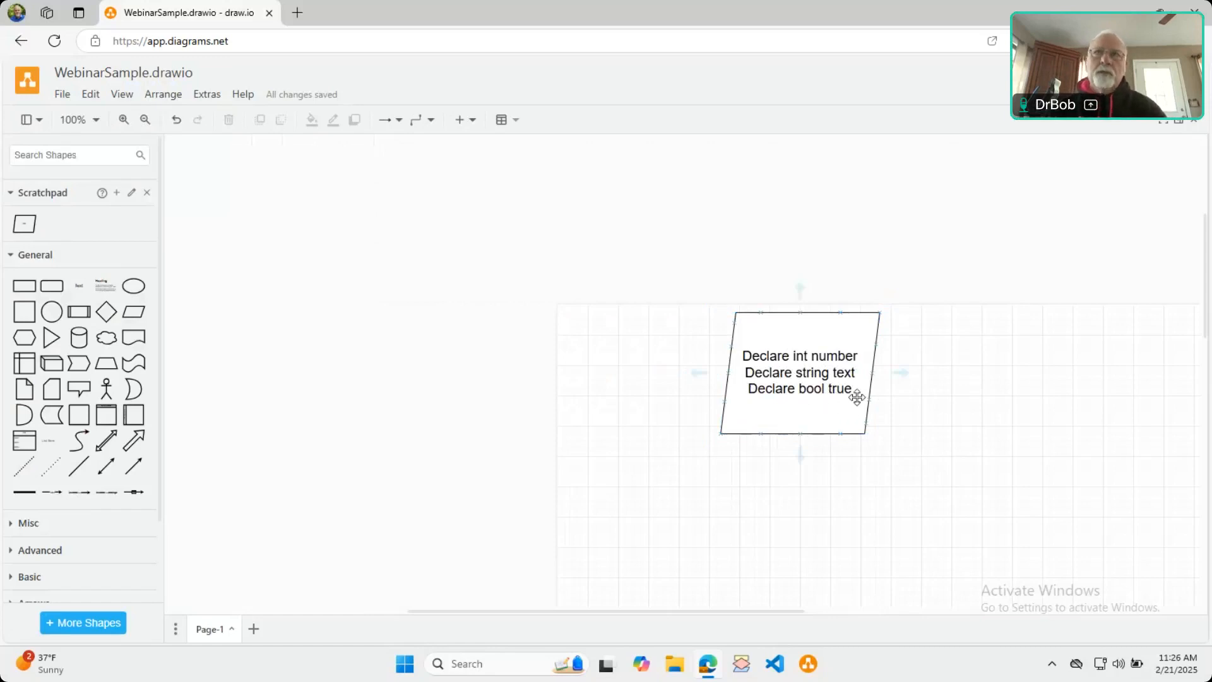
Set the zoom to Fit Page and look over the parallelogram and the empty page below it
{"action": "scroll", "coordinate": [950, 387], "scroll_direction": "up", "scroll_amount": 2}
{"action": "scroll", "coordinate": [949, 386], "scroll_direction": "down", "scroll_amount": 2}
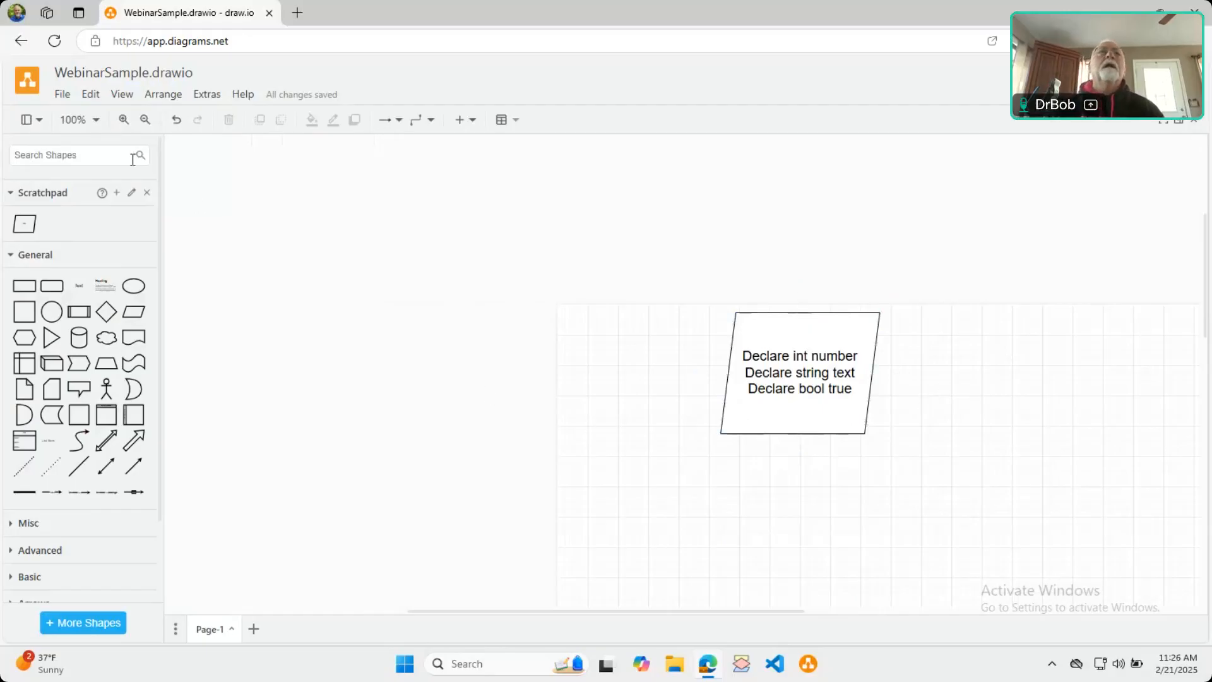
{"action": "left_click", "coordinate": [97, 120]}
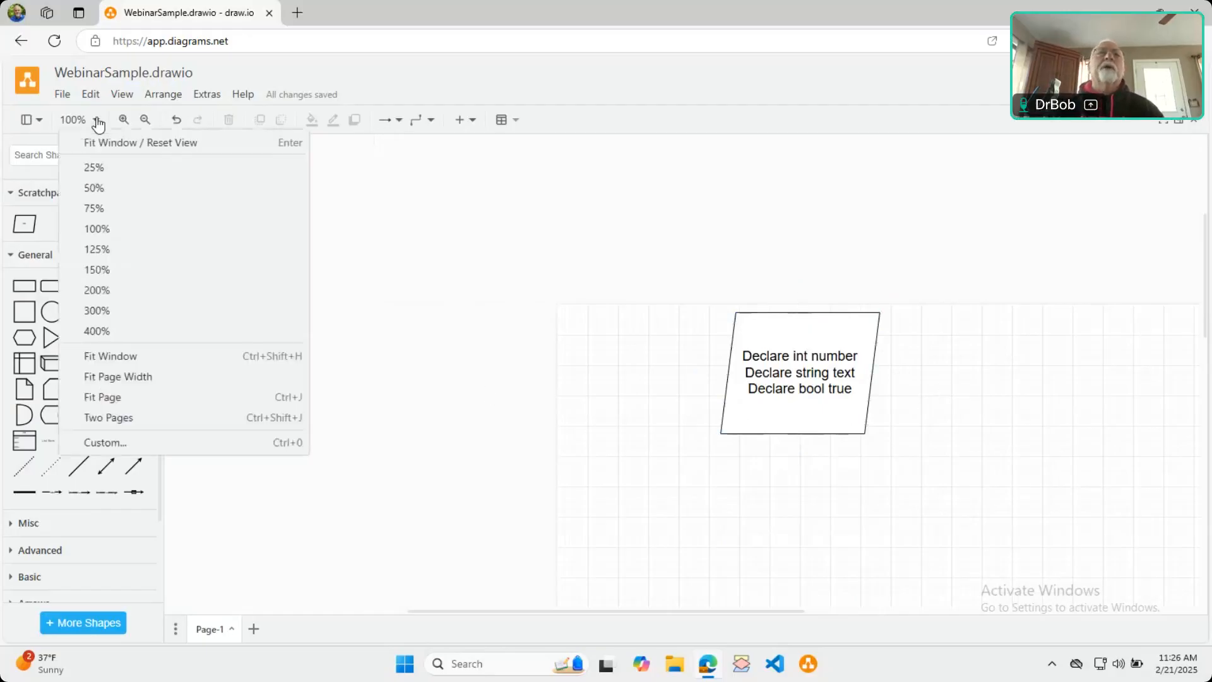
{"action": "left_click", "coordinate": [150, 405]}
{"action": "scroll", "coordinate": [773, 325], "scroll_direction": "up", "scroll_amount": 2}
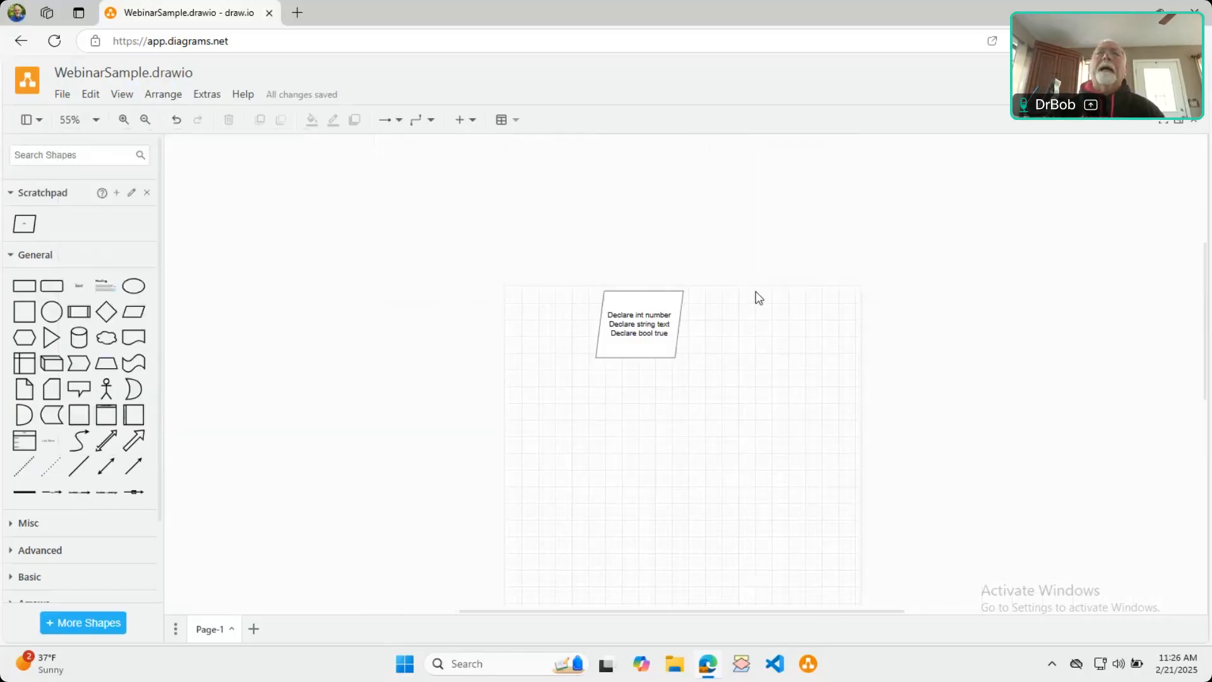
{"action": "scroll", "coordinate": [756, 293], "scroll_direction": "down", "scroll_amount": 1}
{"action": "mouse_move", "coordinate": [627, 294]}
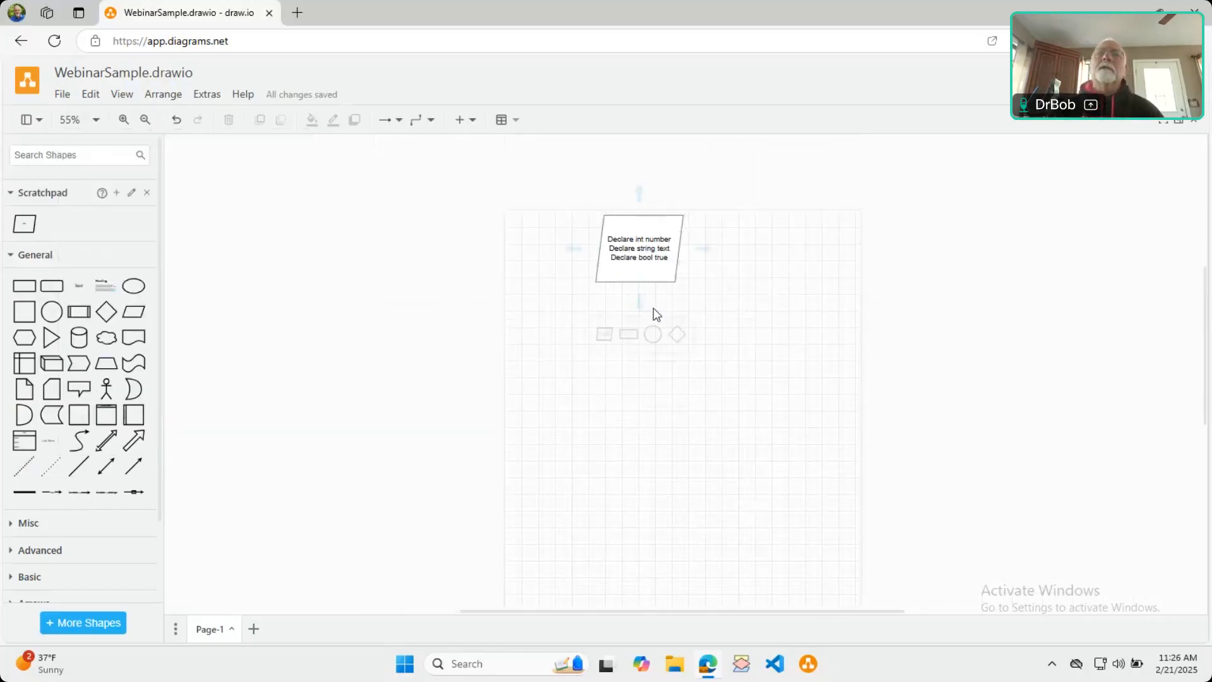
{"action": "scroll", "coordinate": [669, 329], "scroll_direction": "down", "scroll_amount": 1}
{"action": "scroll", "coordinate": [650, 325], "scroll_direction": "up", "scroll_amount": 1}
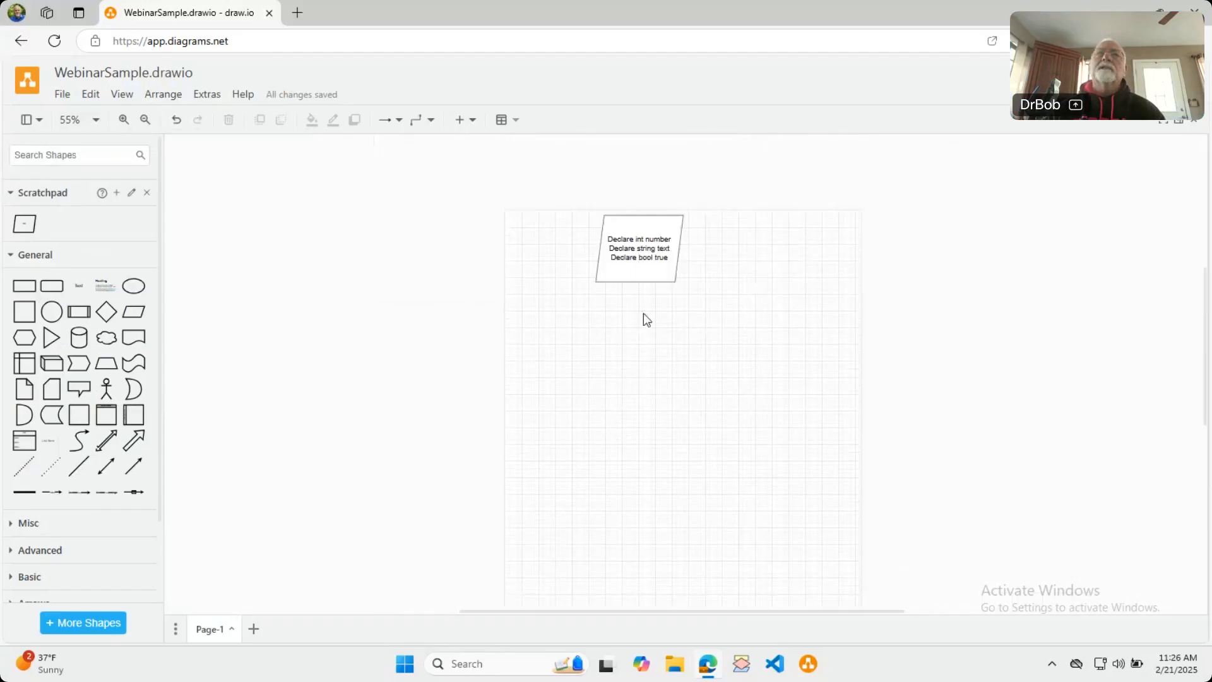
Move the parallelogram down the page and place an enlarged ellipse centered above it, removing the stray connector
{"action": "left_click_drag", "start_coordinate": [630, 246], "coordinate": [662, 328]}
{"action": "left_click", "coordinate": [622, 438]}
{"action": "mouse_move", "coordinate": [135, 291]}
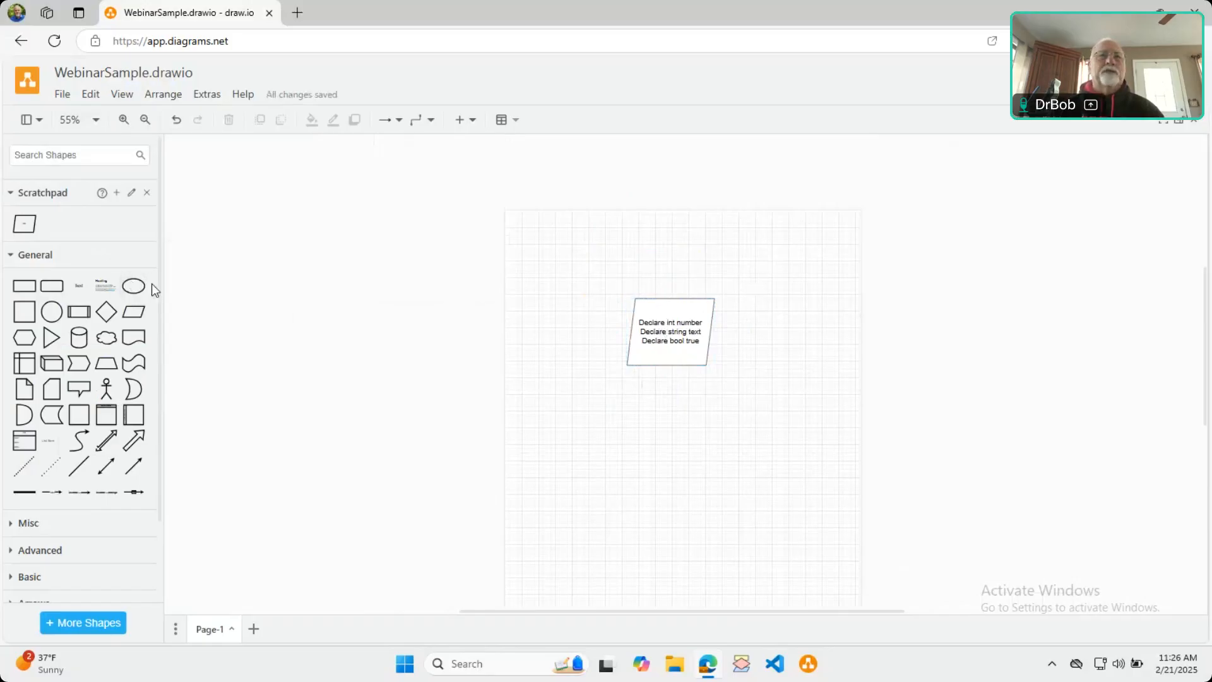
{"action": "left_click", "coordinate": [133, 287]}
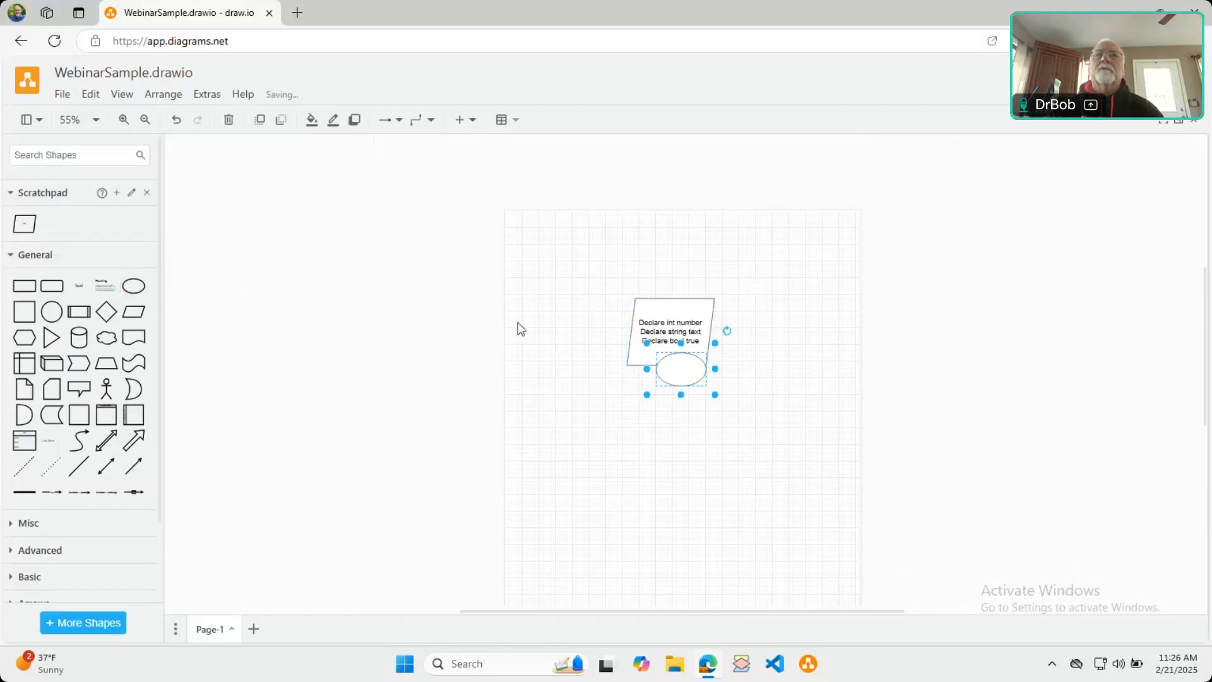
{"action": "left_click_drag", "start_coordinate": [690, 360], "coordinate": [668, 219]}
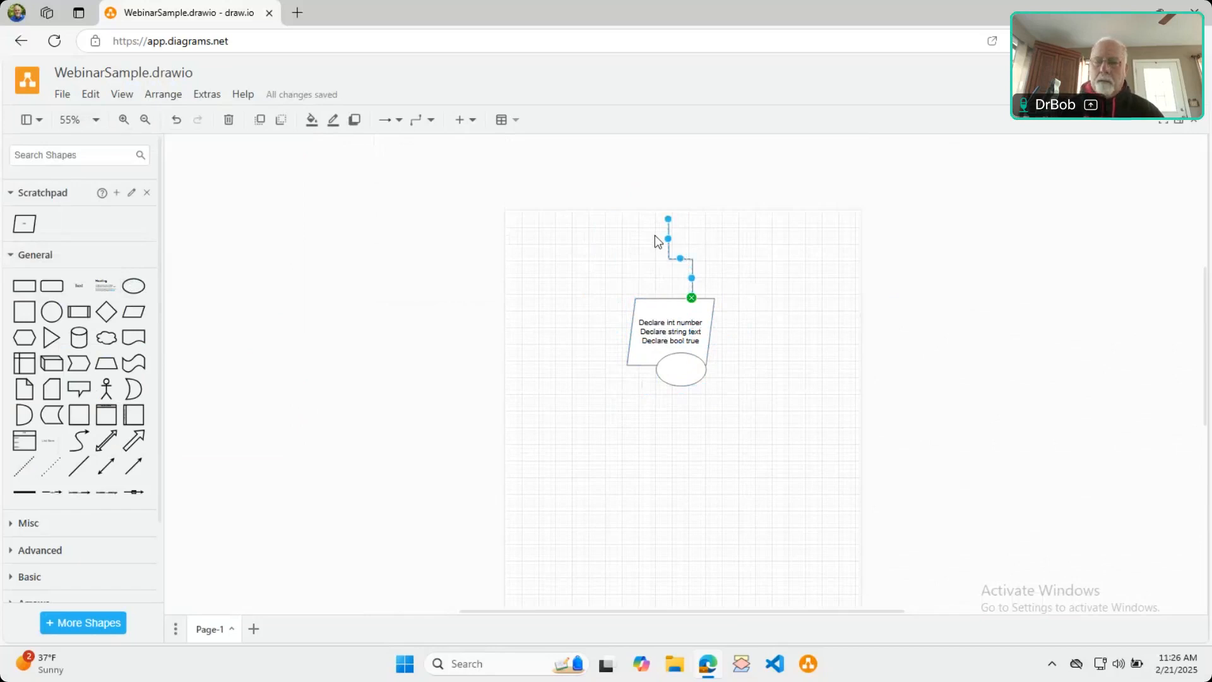
{"action": "key", "text": "Delete"}
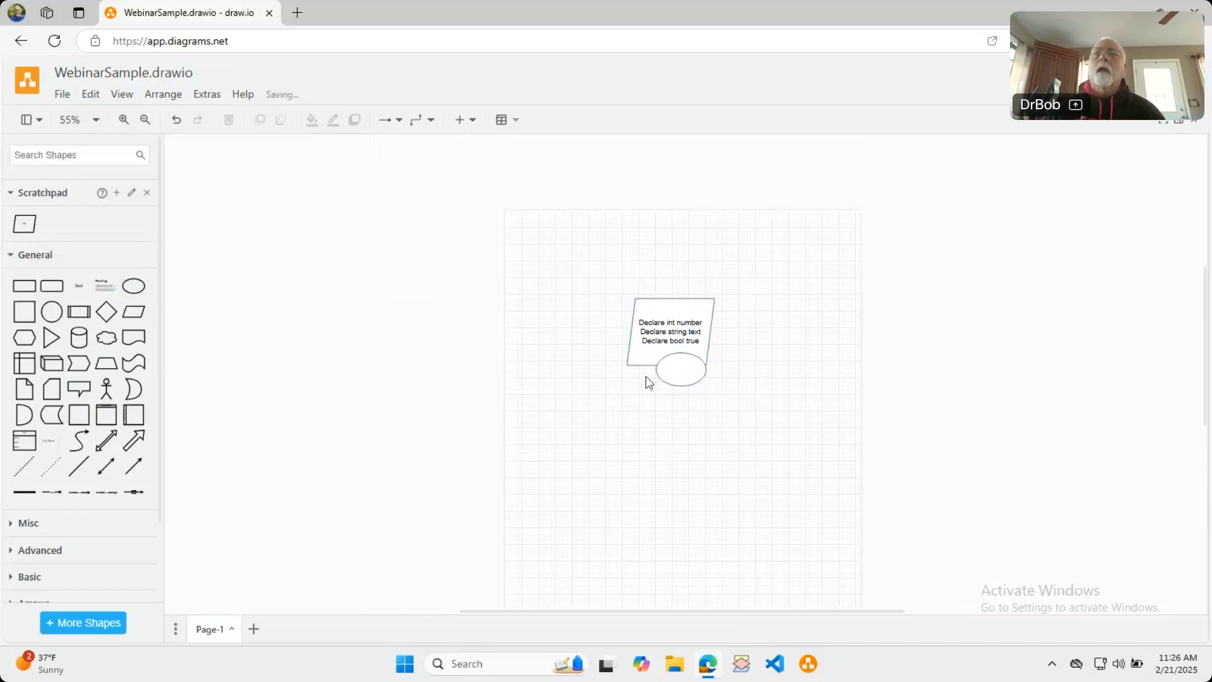
{"action": "left_click_drag", "start_coordinate": [676, 373], "coordinate": [648, 262]}
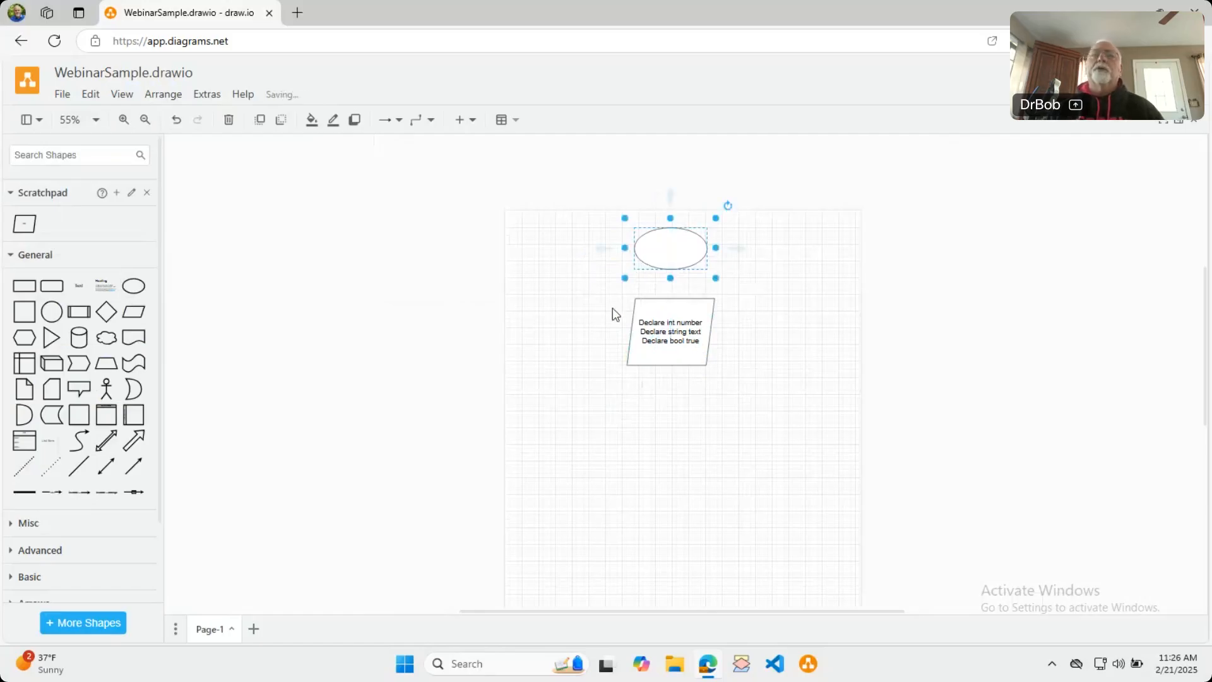
Label the ellipse "text" at font size 18 and store it in the Scratchpad
{"action": "double_click", "coordinate": [669, 245]}
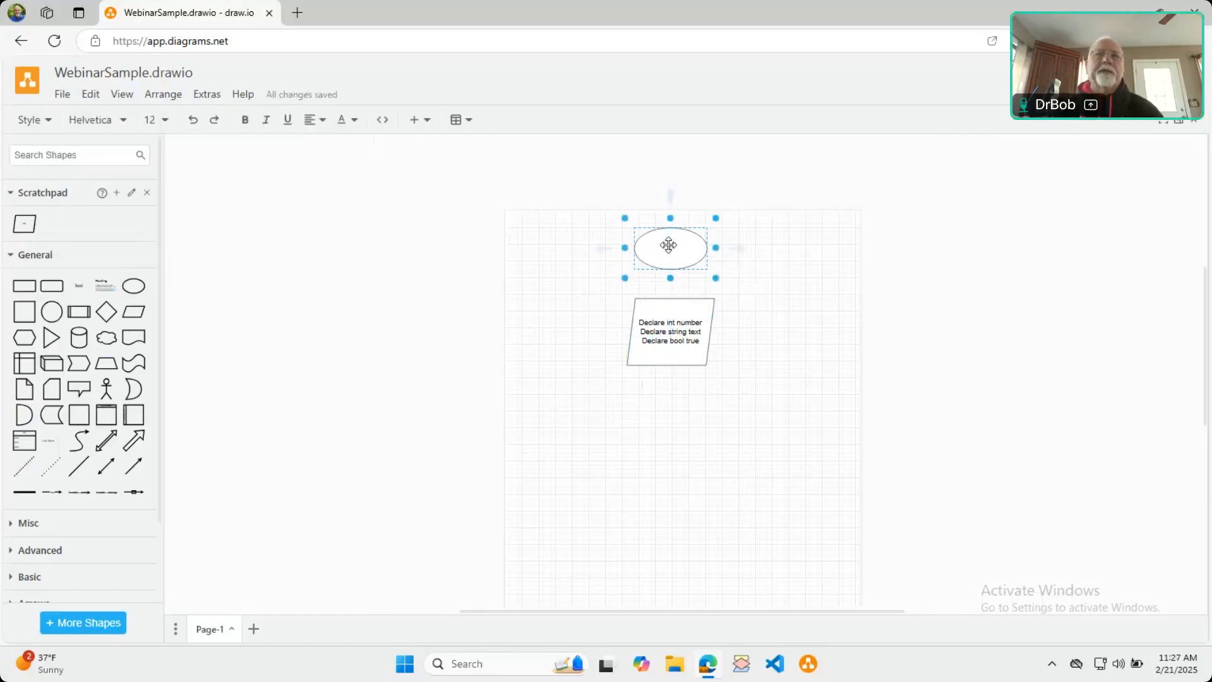
{"action": "type", "text": "text"}
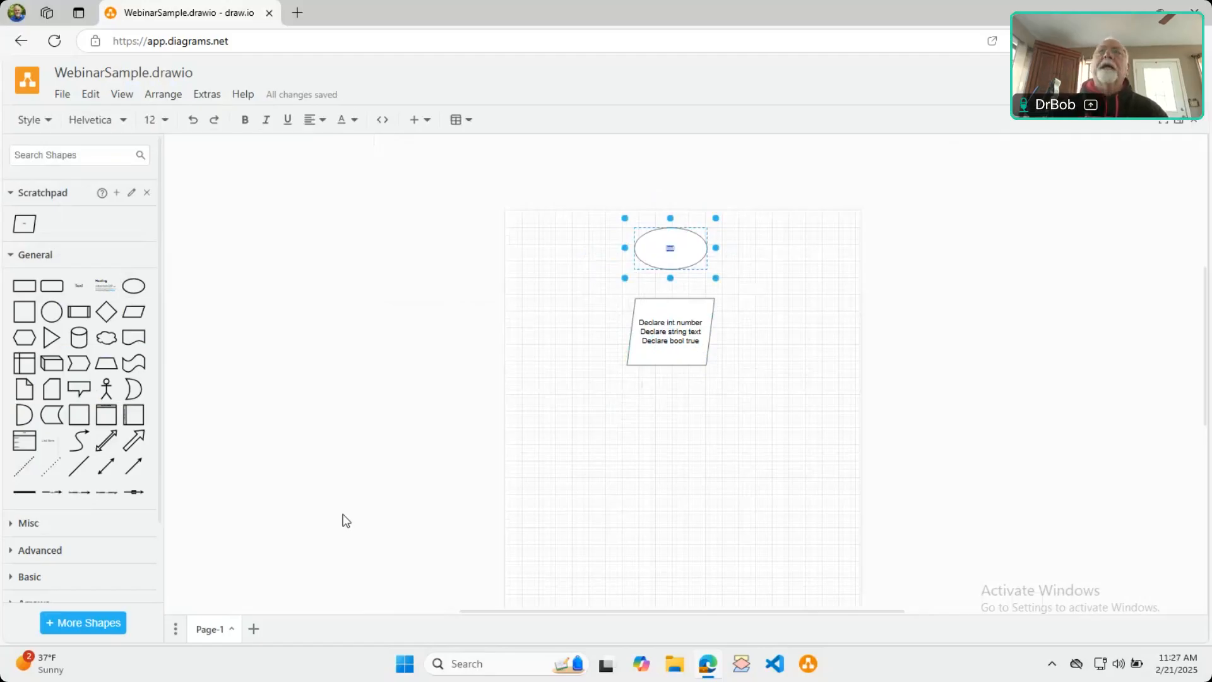
{"action": "left_click", "coordinate": [163, 122]}
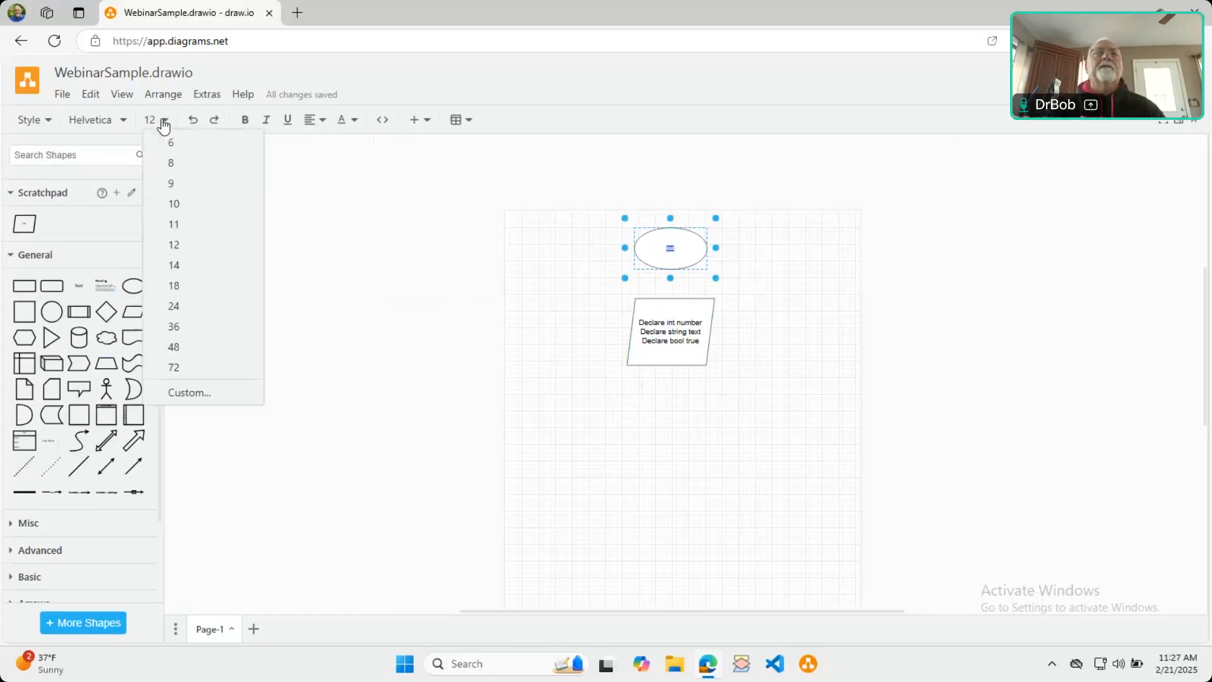
{"action": "left_click", "coordinate": [192, 286]}
{"action": "left_click", "coordinate": [504, 313]}
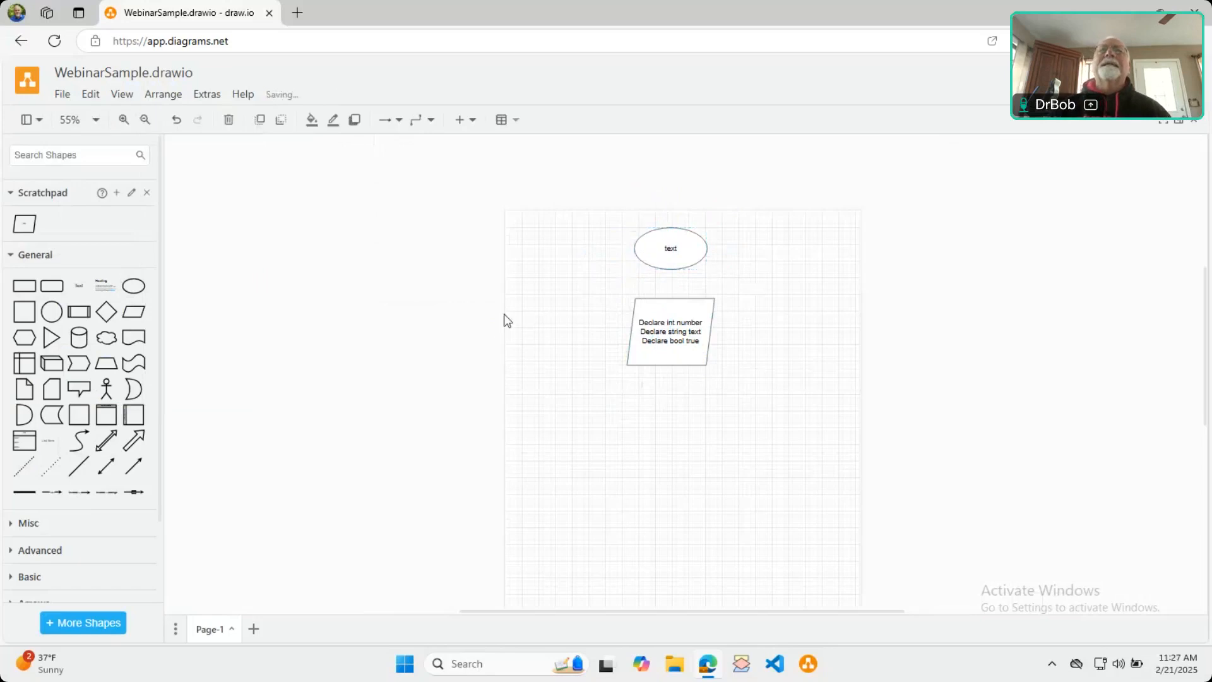
{"action": "left_click_drag", "start_coordinate": [692, 261], "coordinate": [57, 233]}
{"action": "left_click", "coordinate": [572, 314]}
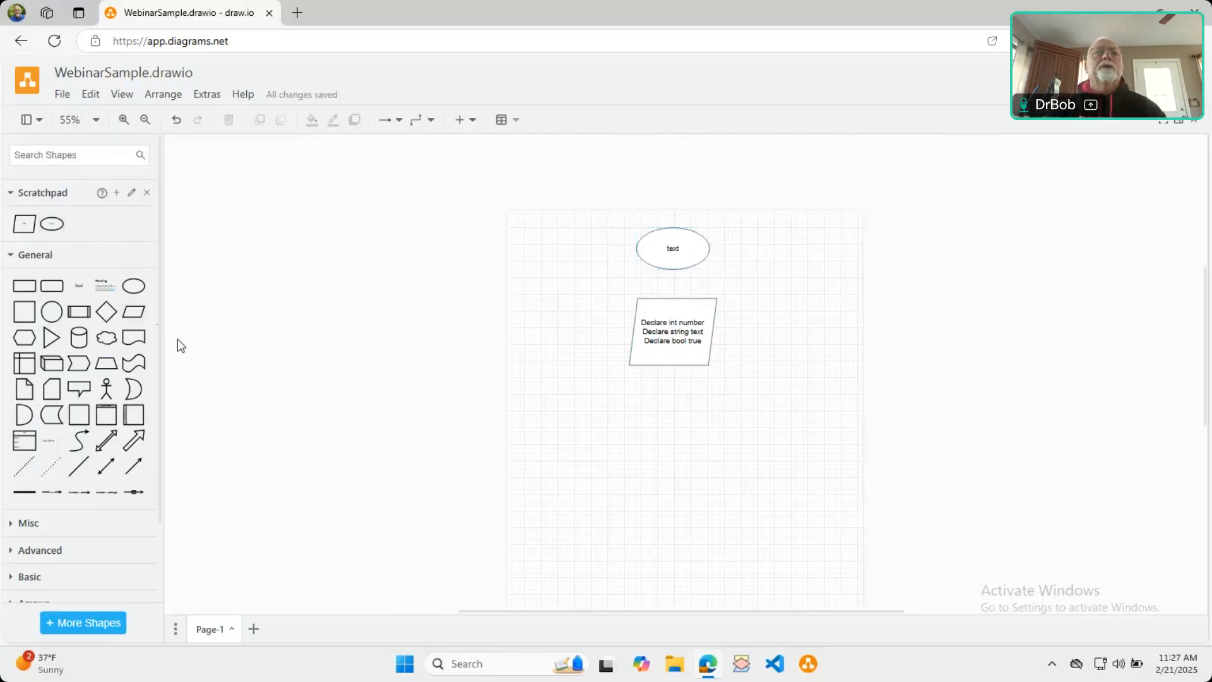
Add a diamond below the parallelogram and enlarge it to nearly the parallelogram's width
{"action": "left_click_drag", "start_coordinate": [106, 311], "coordinate": [657, 442]}
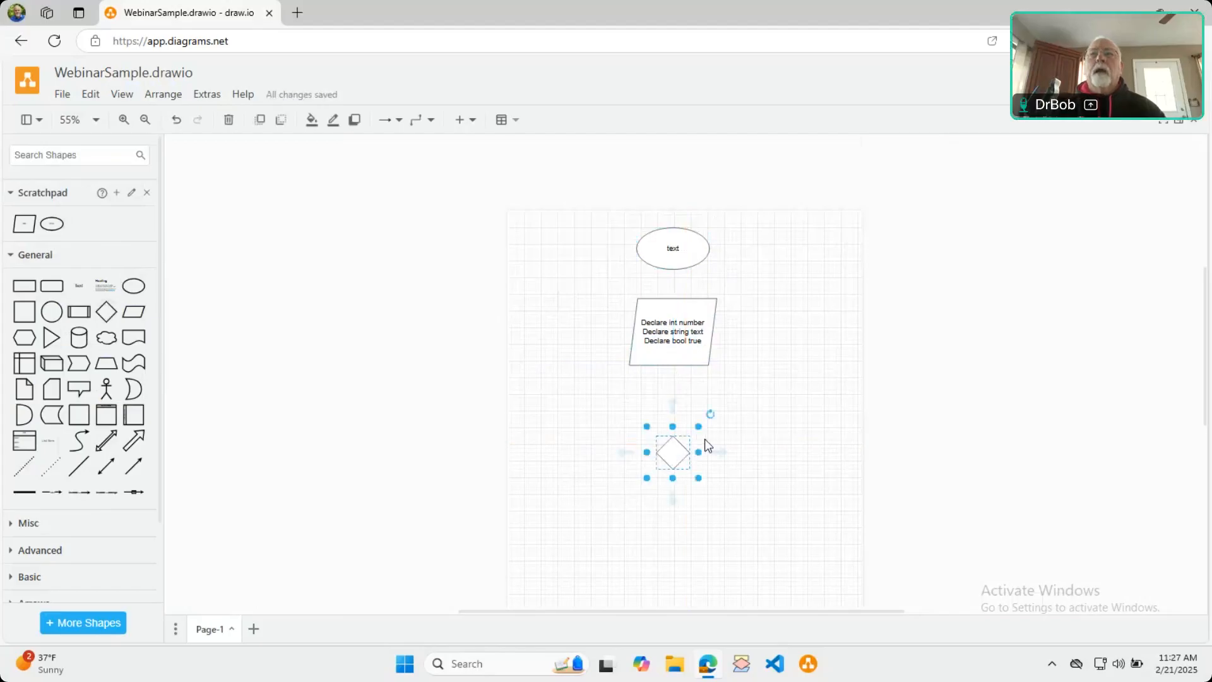
{"action": "left_click_drag", "start_coordinate": [700, 425], "coordinate": [727, 386]}
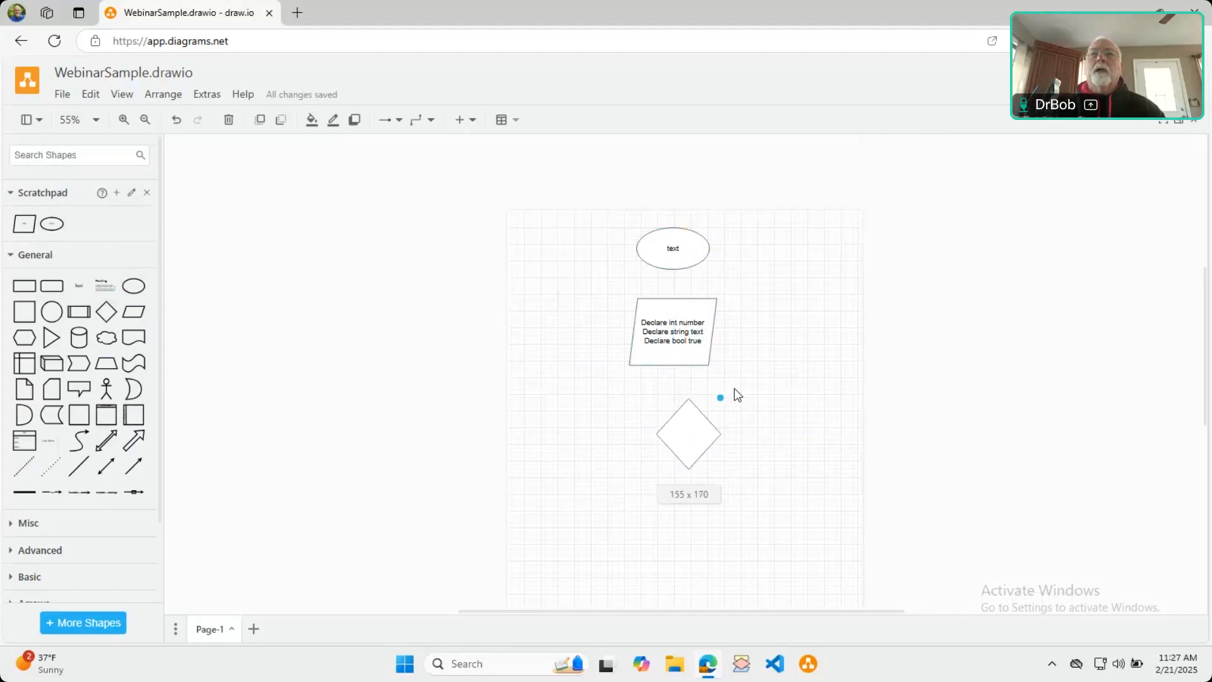
{"action": "left_click_drag", "start_coordinate": [681, 436], "coordinate": [663, 433]}
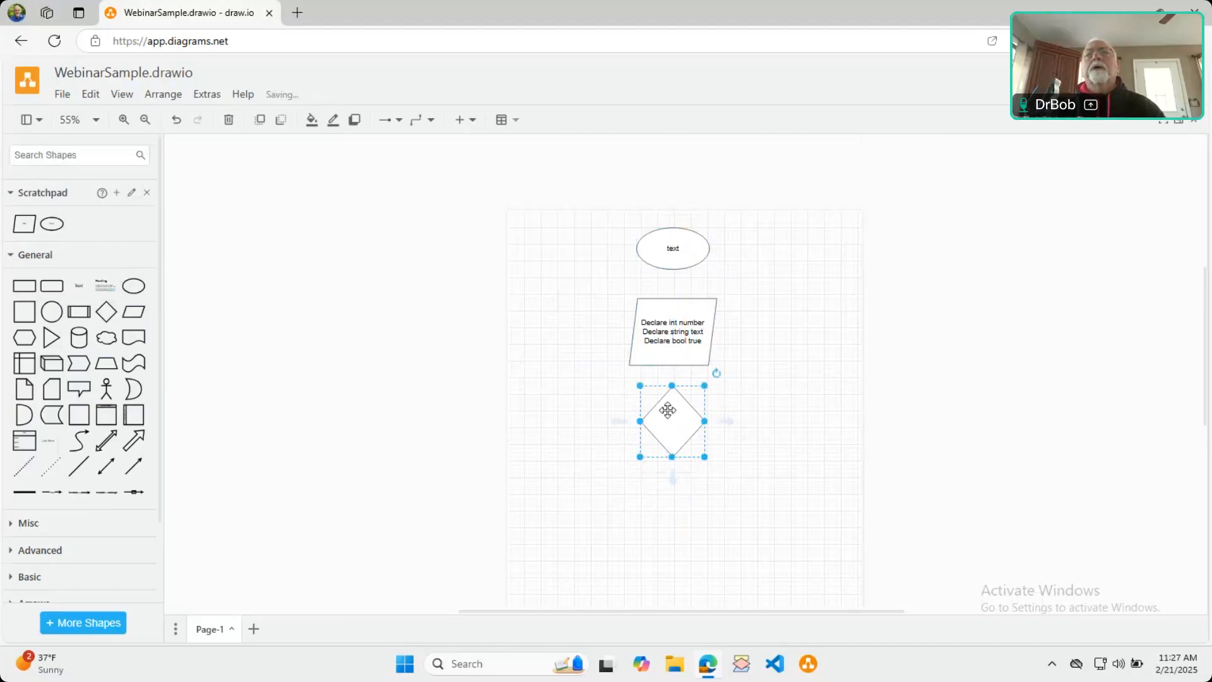
{"action": "left_click_drag", "start_coordinate": [705, 386], "coordinate": [716, 377]}
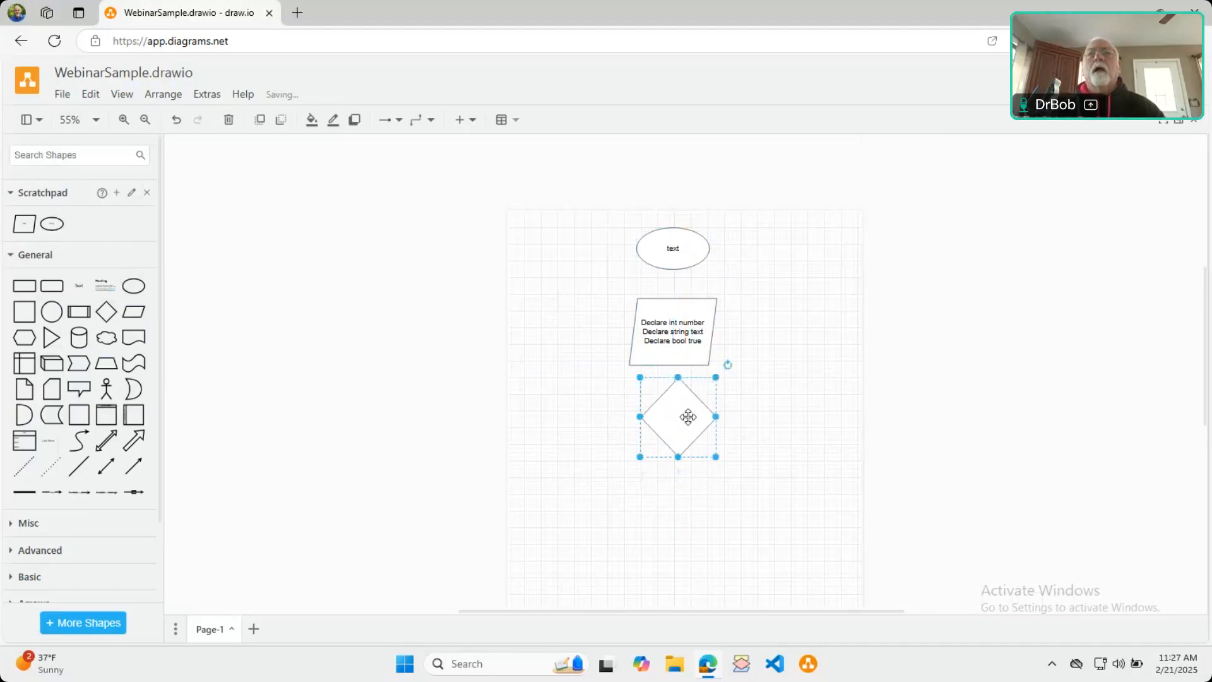
Center the enlarged diamond directly beneath the parallelogram, leaving a small gap between them
{"action": "left_click_drag", "start_coordinate": [682, 418], "coordinate": [641, 425]}
{"action": "key", "text": "Right"}
{"action": "key", "text": "Right"}
{"action": "key", "text": "Right"}
{"action": "key", "text": "Right"}
{"action": "key", "text": "Right"}
{"action": "key", "text": "Right"}
{"action": "key", "text": "Right"}
{"action": "key", "text": "Right"}
{"action": "key", "text": "Right"}
{"action": "key", "text": "Right"}
{"action": "key", "text": "Right"}
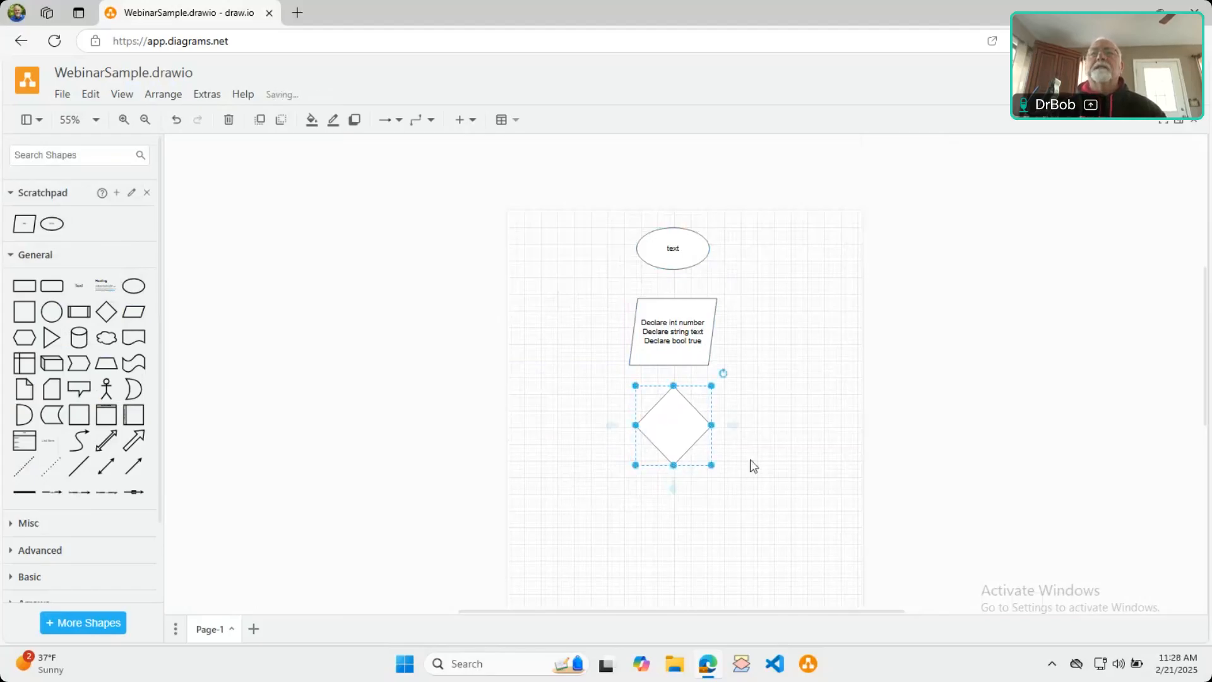
{"action": "left_click", "coordinate": [718, 442]}
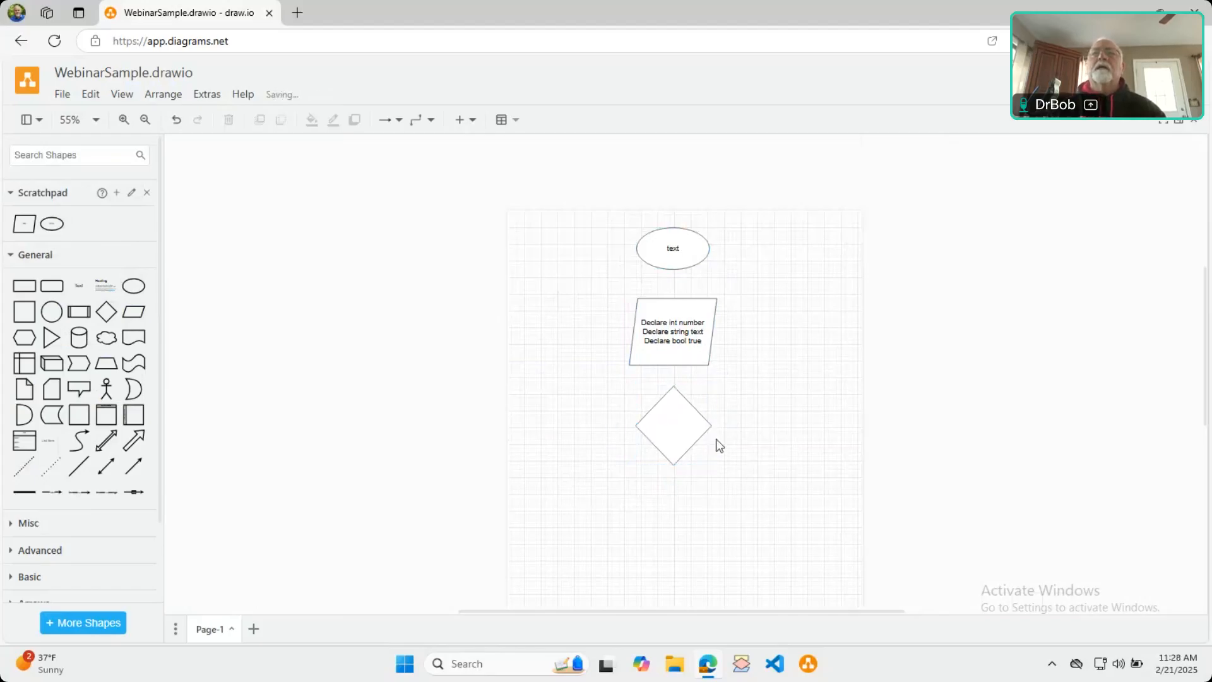
Try to set the font size of the empty diamond's label to 18
{"action": "double_click", "coordinate": [663, 427]}
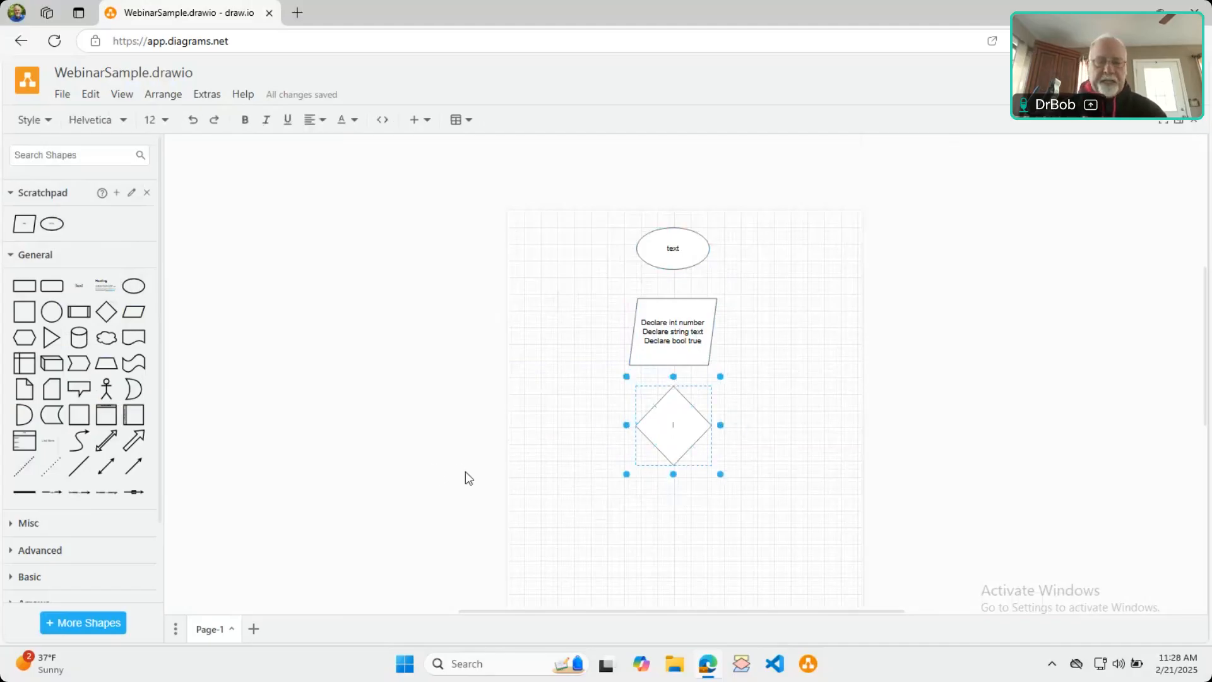
{"action": "left_click", "coordinate": [164, 119]}
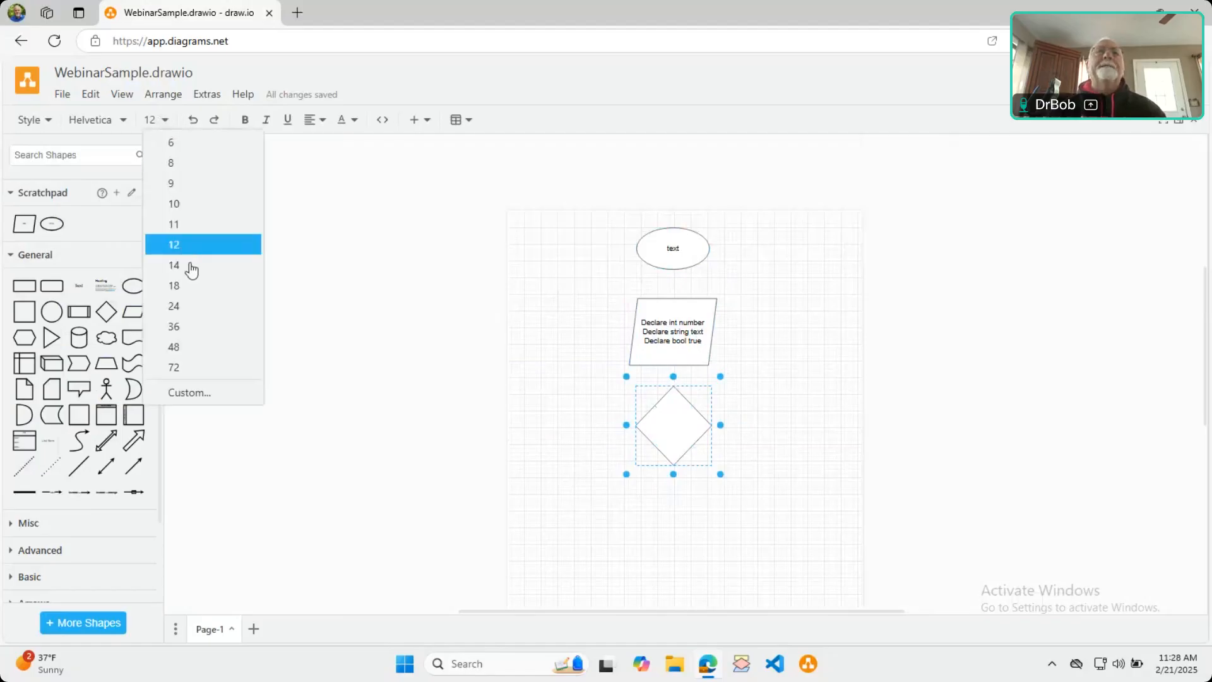
{"action": "left_click", "coordinate": [192, 286]}
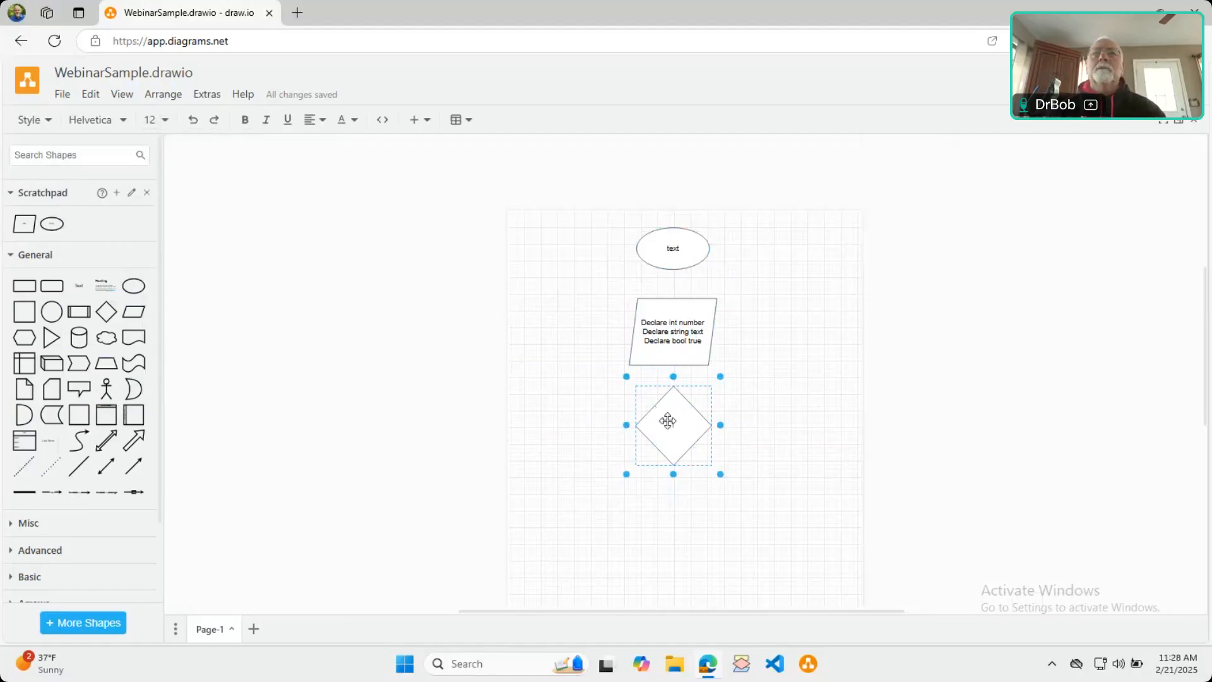
{"action": "left_click", "coordinate": [668, 421]}
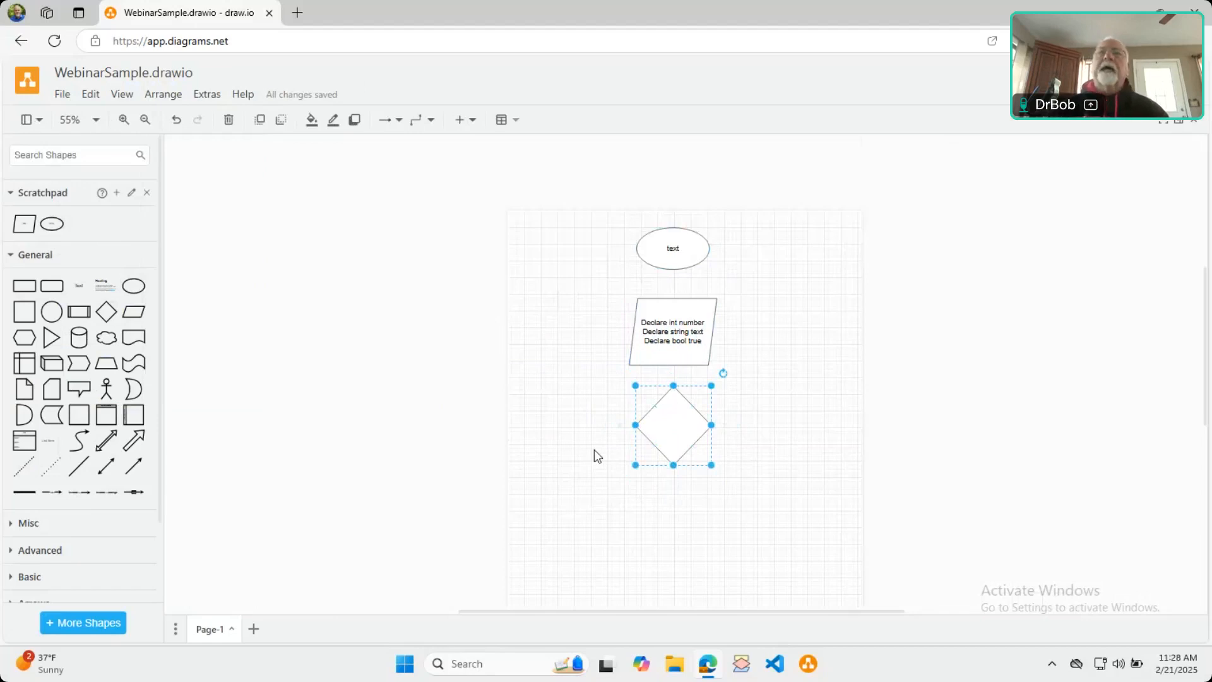
Label the diamond "text" at font size 18 and store it in the Scratchpad
{"action": "double_click", "coordinate": [668, 426]}
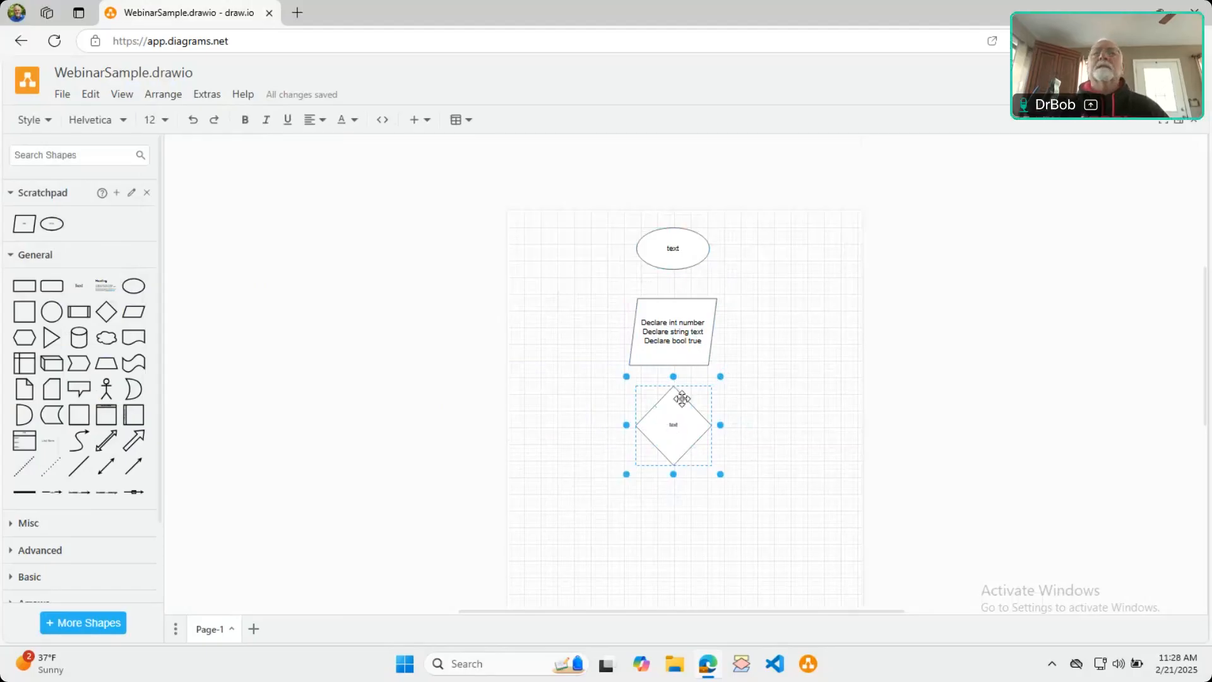
{"action": "double_click", "coordinate": [675, 428]}
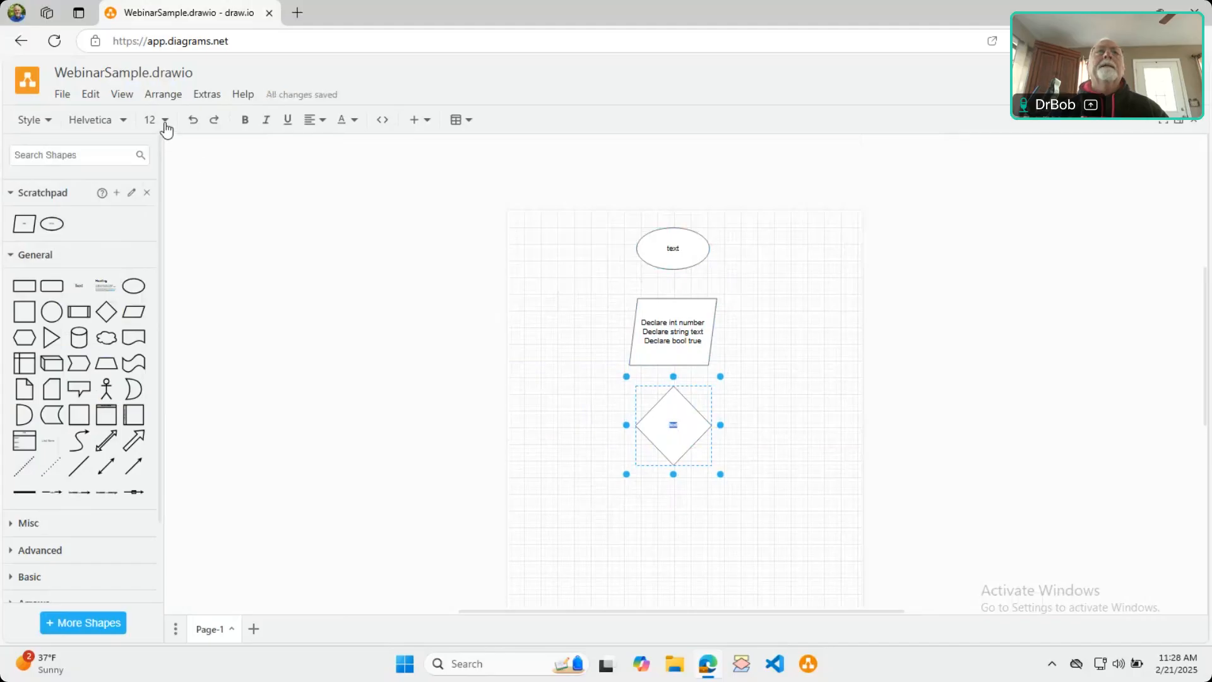
{"action": "left_click", "coordinate": [164, 121]}
{"action": "left_click", "coordinate": [194, 288]}
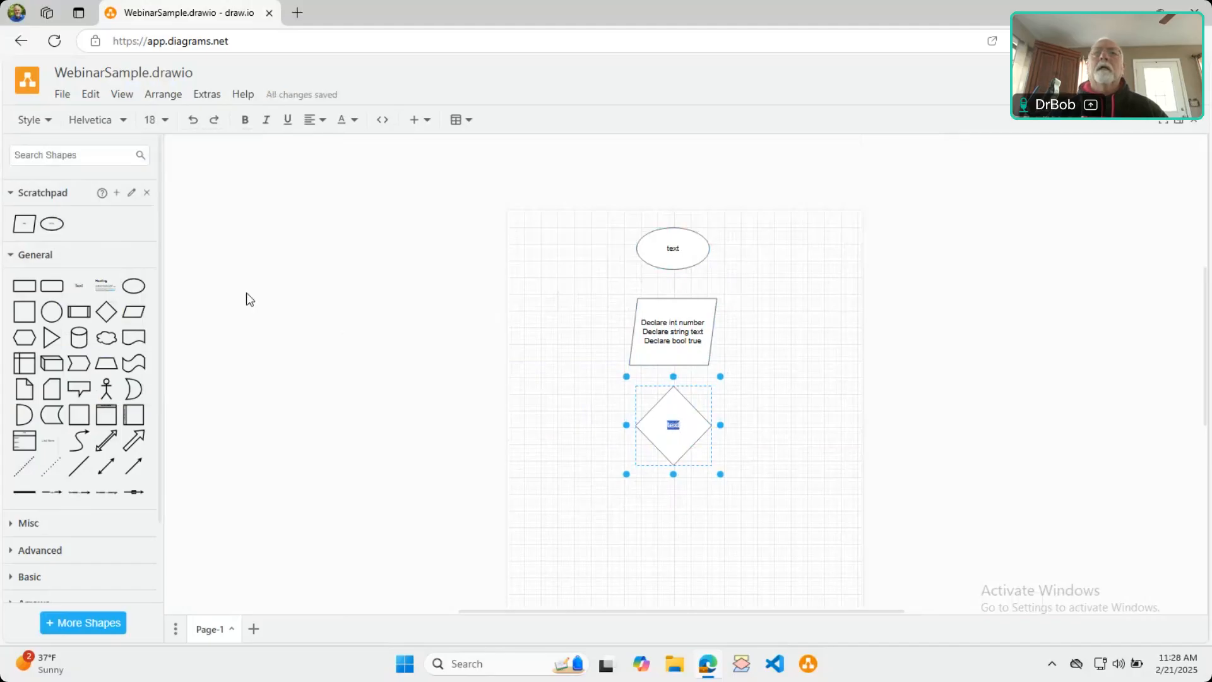
{"action": "left_click", "coordinate": [437, 350]}
{"action": "left_click_drag", "start_coordinate": [695, 427], "coordinate": [87, 231]}
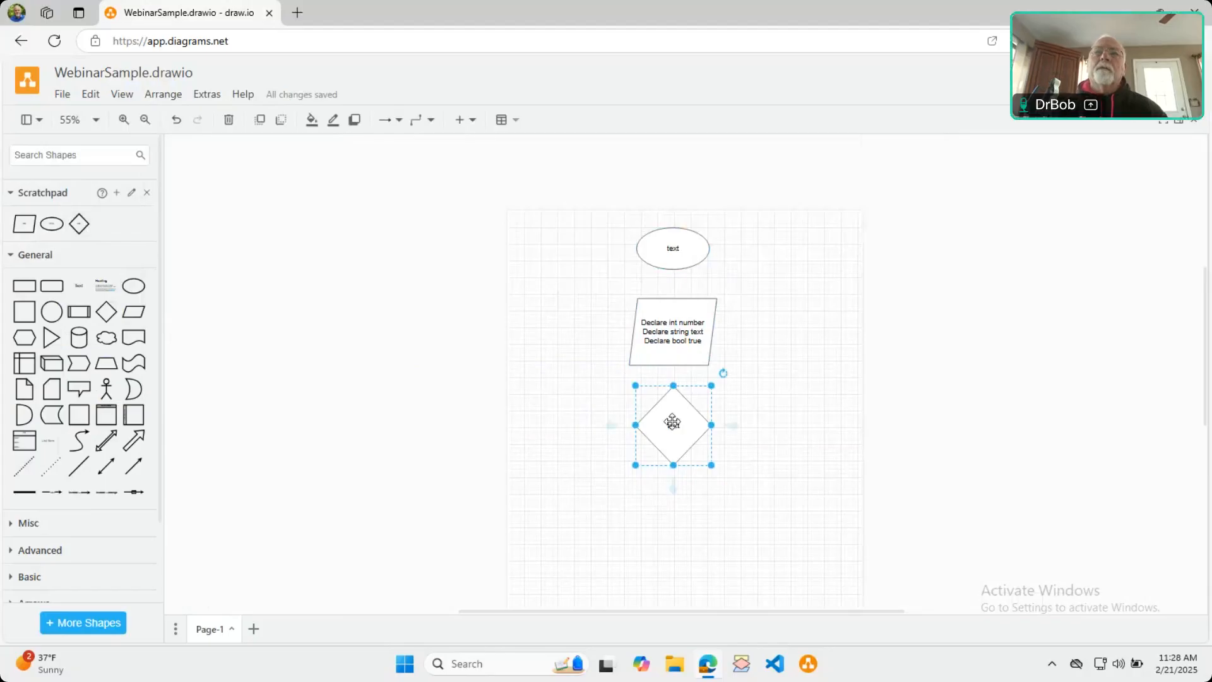
Replace the diamond's label with three lines: "While", "Do While" and "If then else"
{"action": "double_click", "coordinate": [672, 422]}
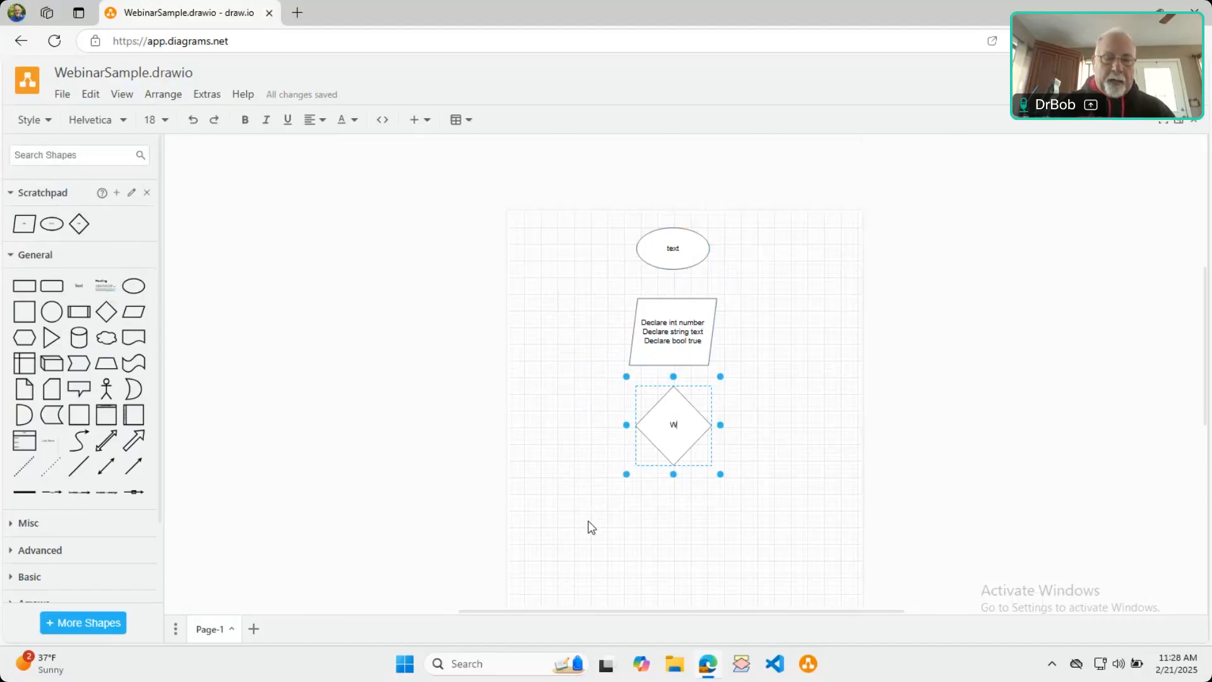
{"action": "key", "text": "Return"}
{"action": "type", "text": "Do While"}
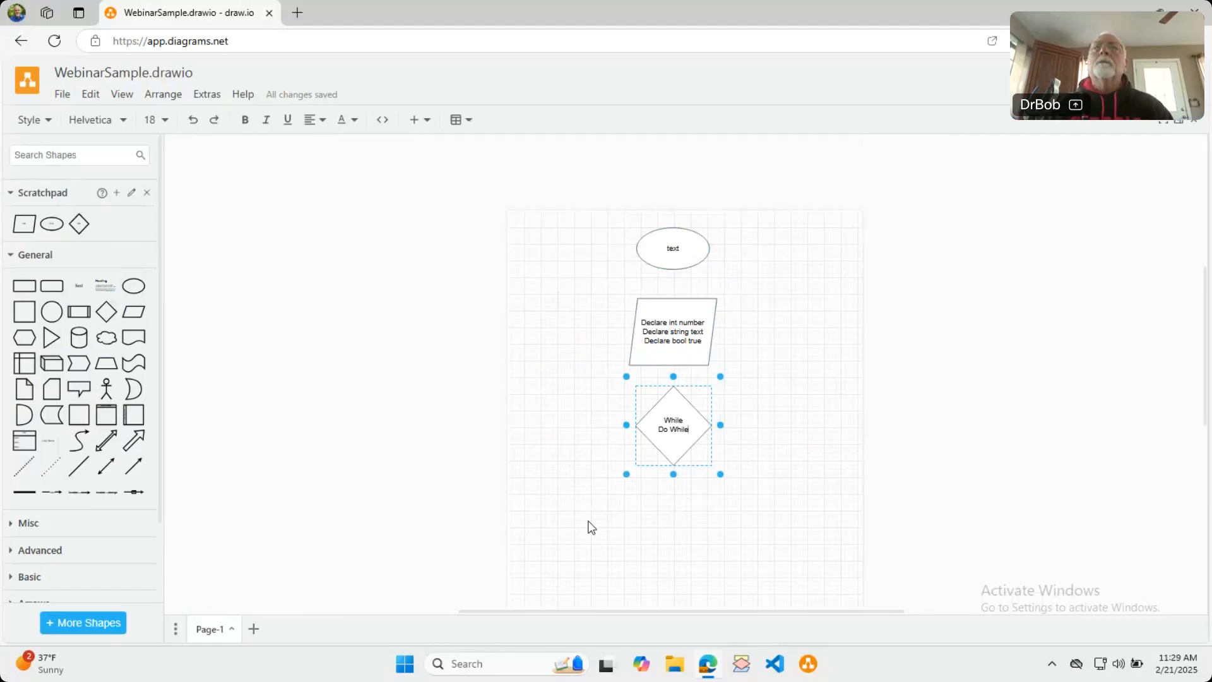
{"action": "key", "text": "Return"}
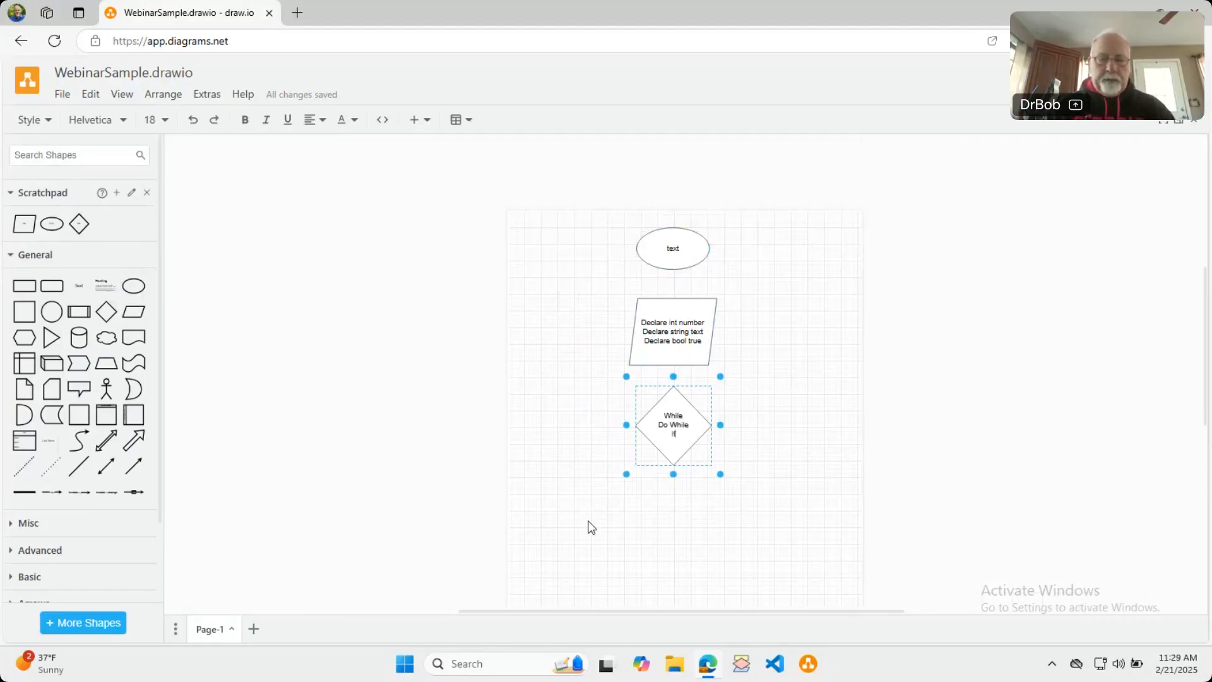
{"action": "type", "text": "If then else"}
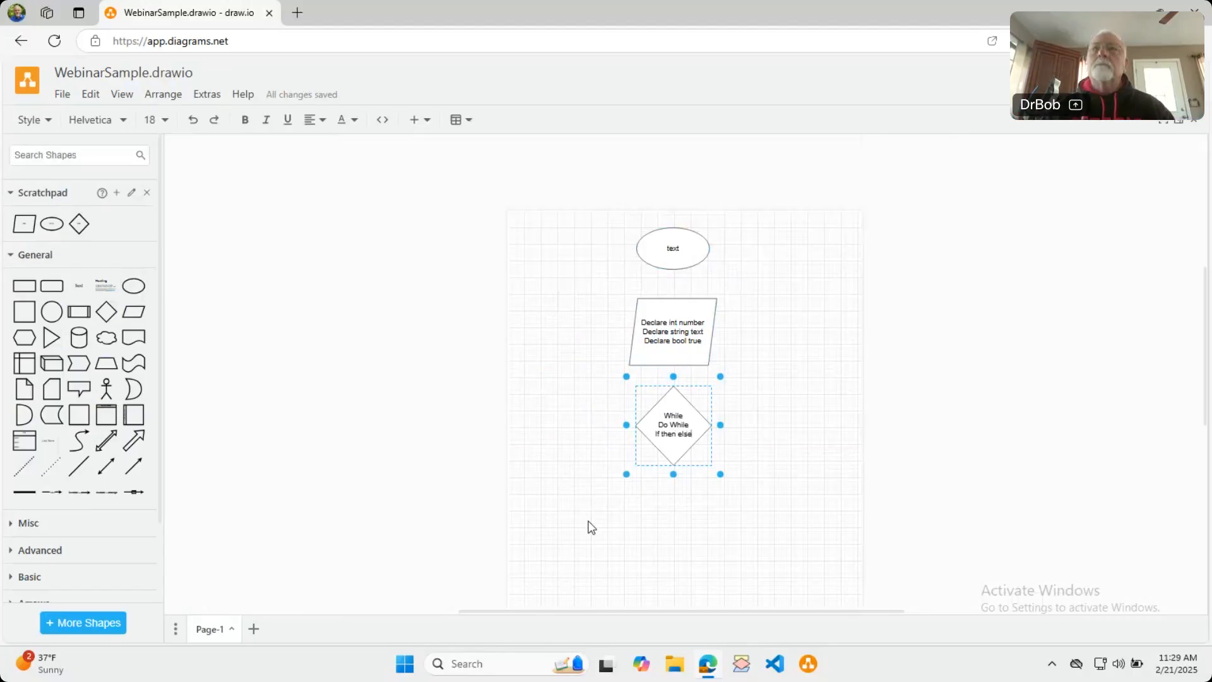
{"action": "left_click", "coordinate": [819, 357]}
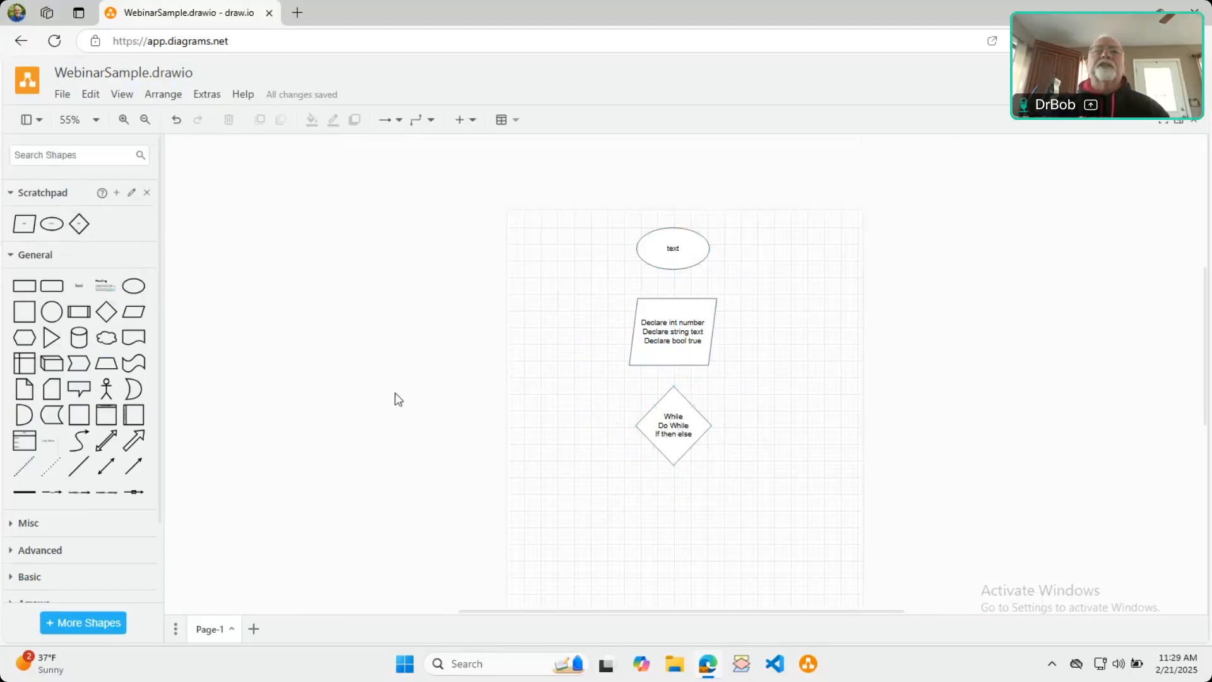
Replace the diamond's three-line label with the condition "if number > 256" and select the diamond
{"action": "double_click", "coordinate": [673, 431]}
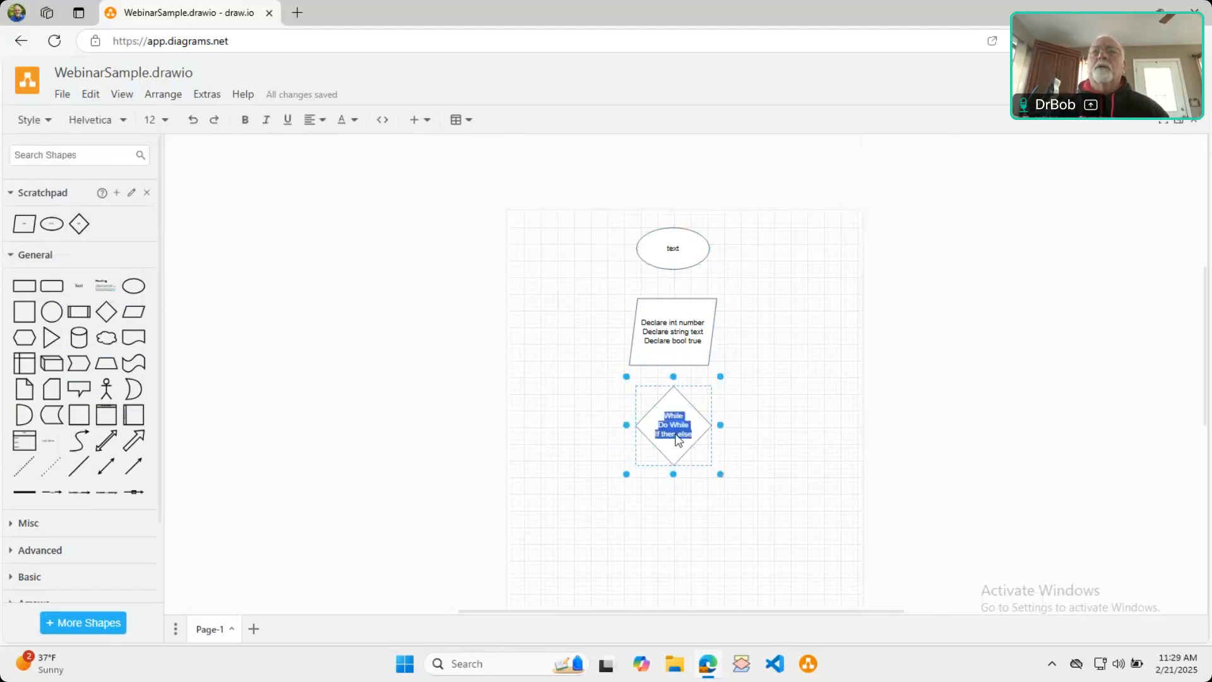
{"action": "key", "text": "BackSpace"}
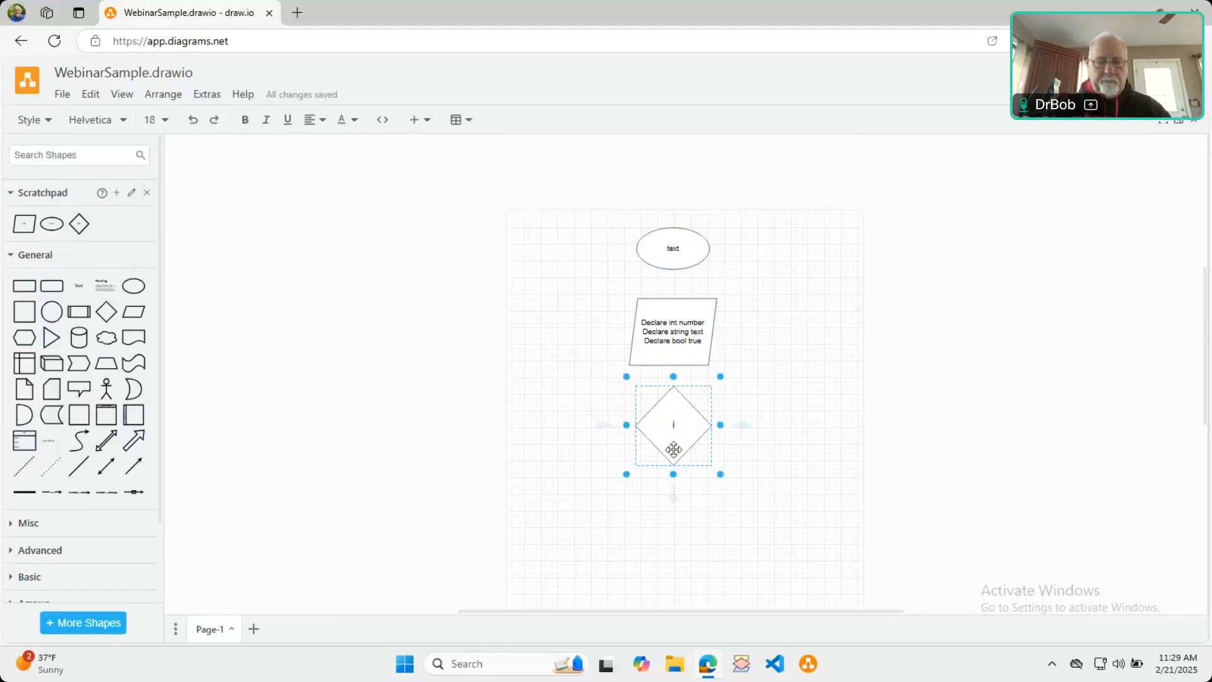
{"action": "type", "text": "if number"}
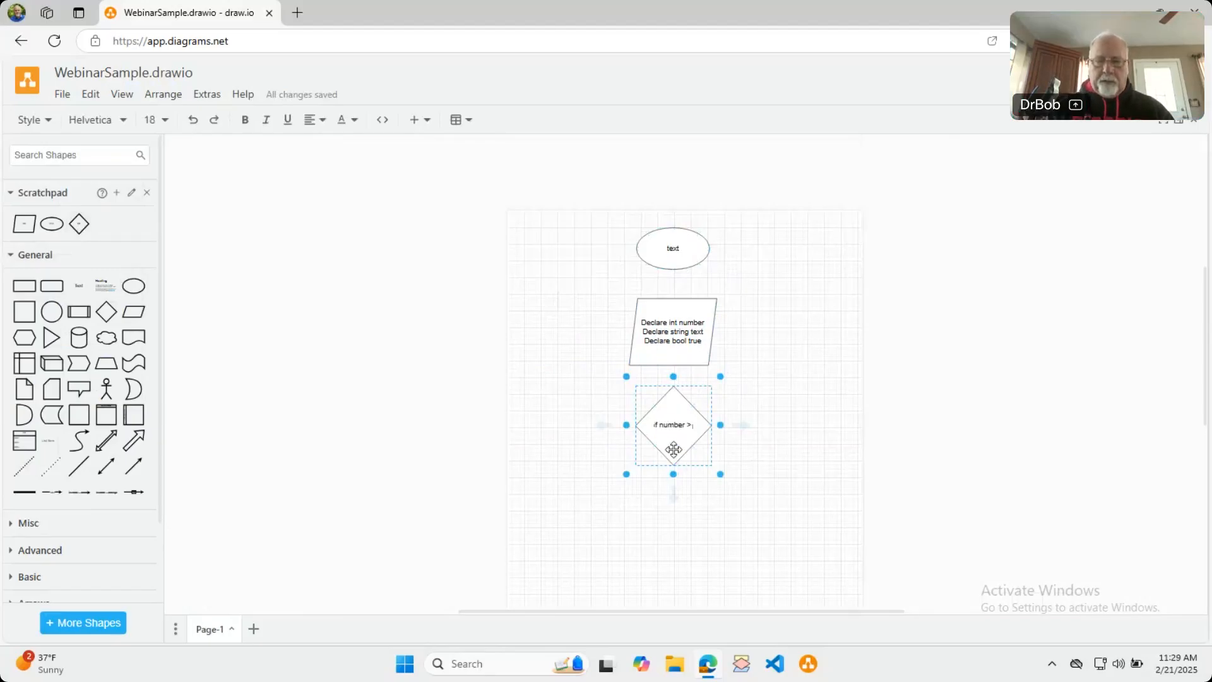
{"action": "type", "text": " > 256"}
{"action": "key", "text": "BackSpace"}
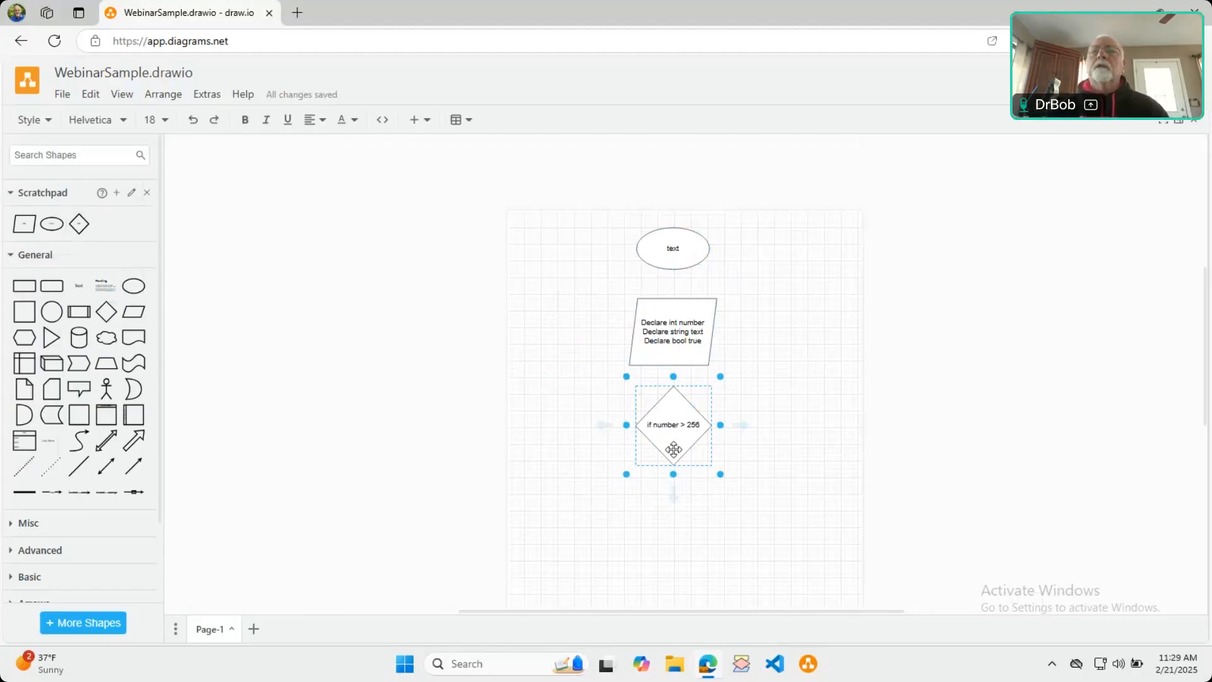
{"action": "left_click", "coordinate": [768, 404]}
{"action": "left_click", "coordinate": [657, 434]}
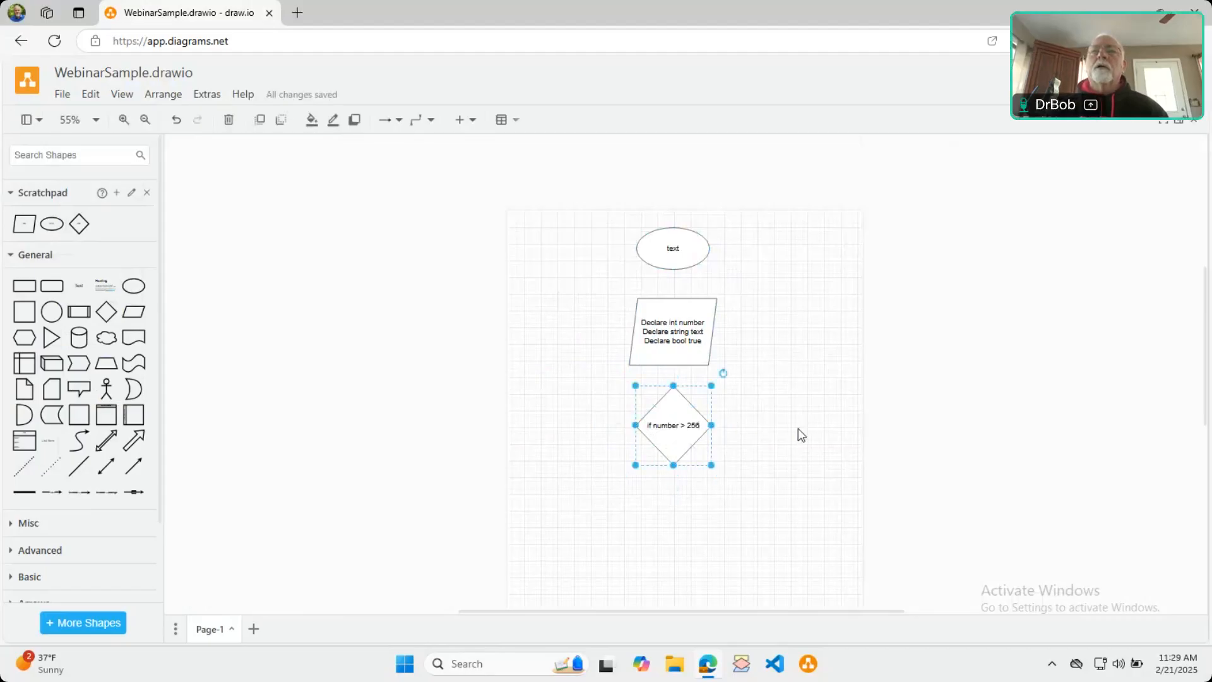
{"action": "scroll", "coordinate": [797, 433], "scroll_direction": "down", "scroll_amount": 1}
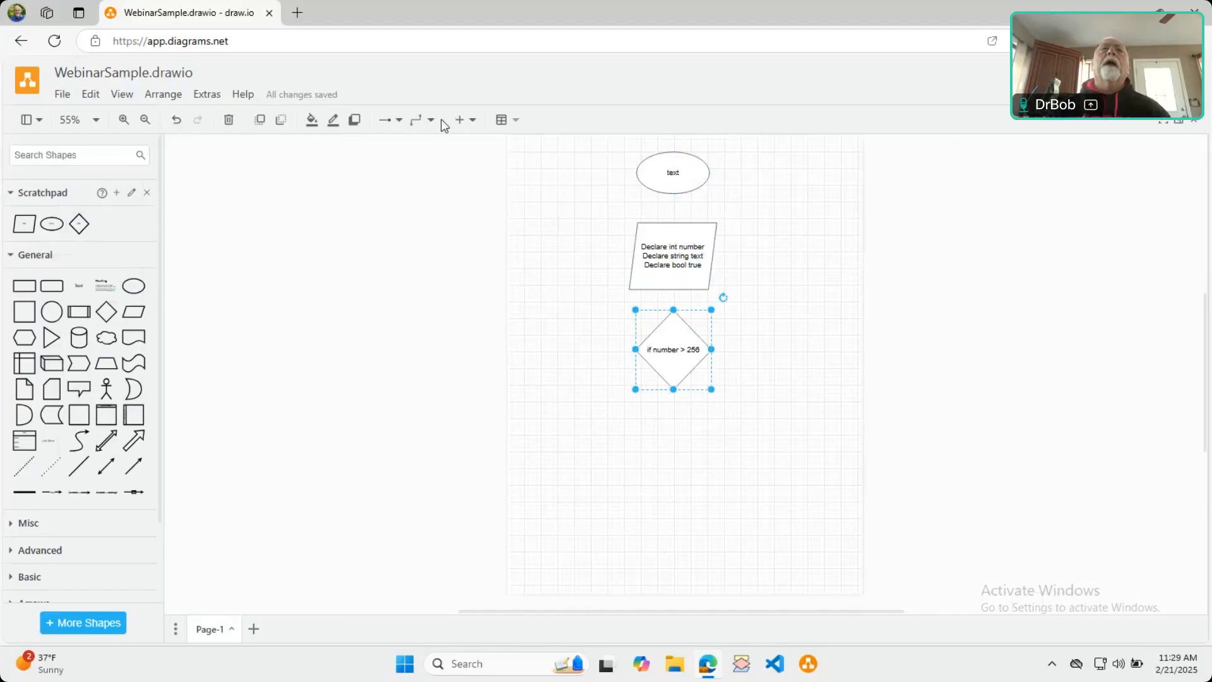
Insert a text element and place it on the empty grid beside the "if number > 256" diamond
{"action": "left_click", "coordinate": [475, 123]}
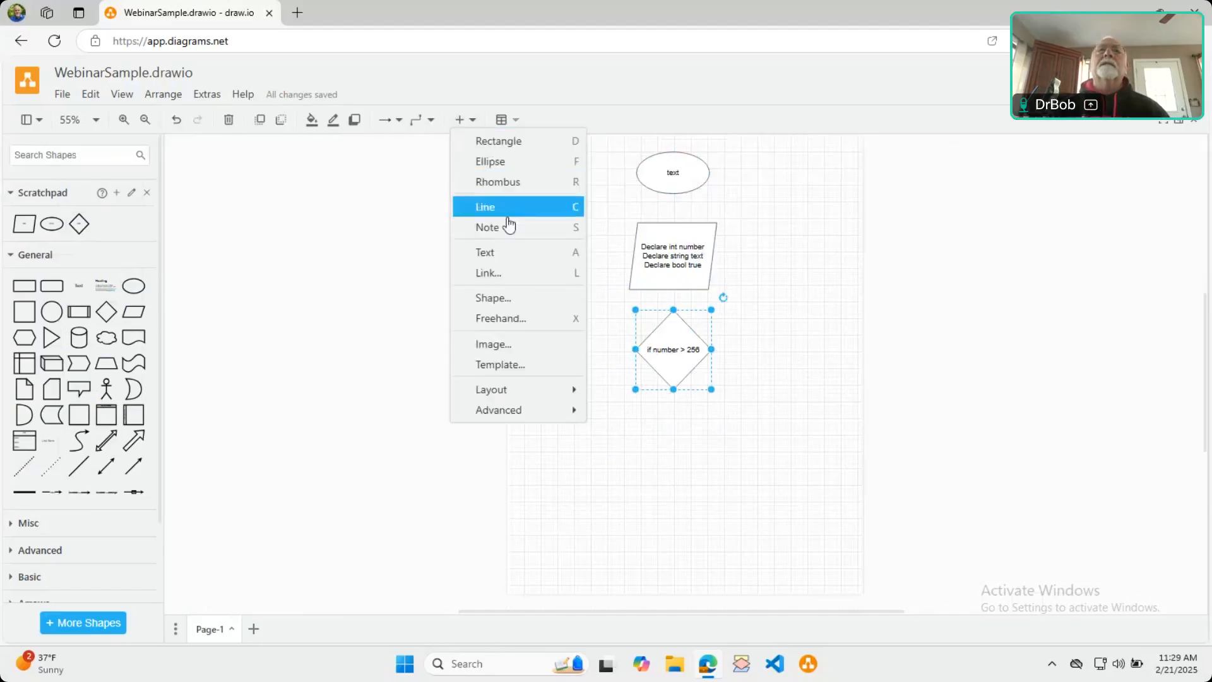
{"action": "left_click", "coordinate": [499, 253]}
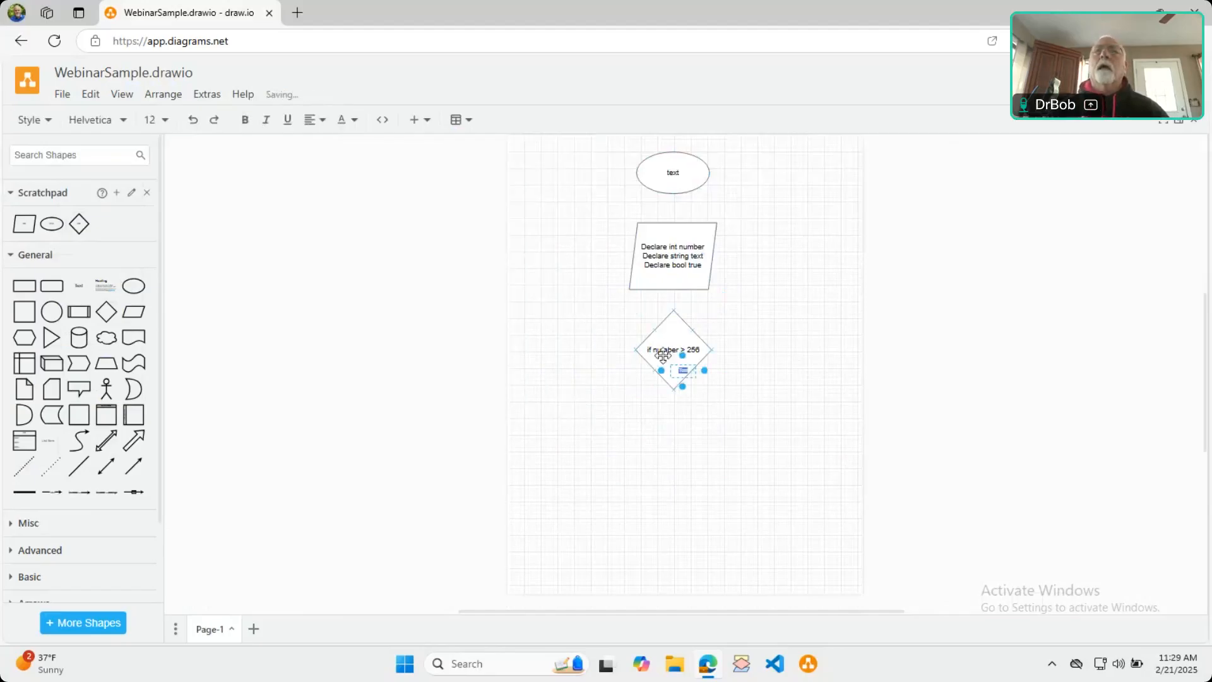
{"action": "left_click_drag", "start_coordinate": [692, 372], "coordinate": [712, 410]}
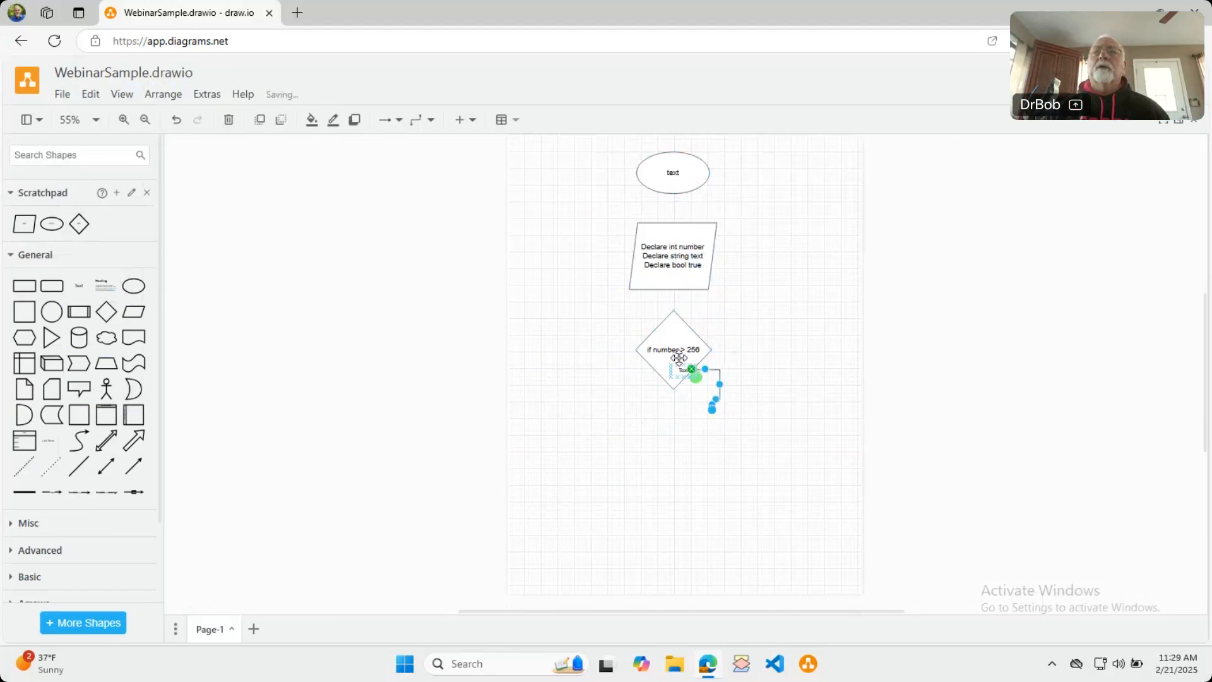
{"action": "key", "text": "Delete"}
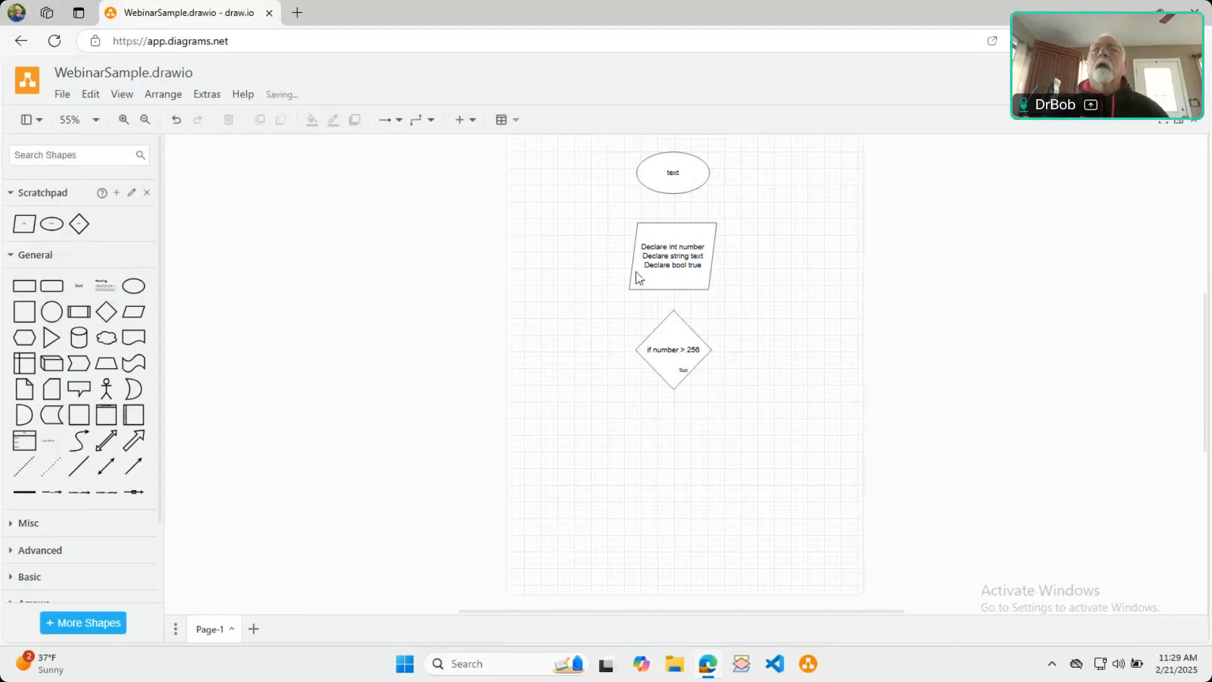
{"action": "left_click_drag", "start_coordinate": [687, 371], "coordinate": [778, 358]}
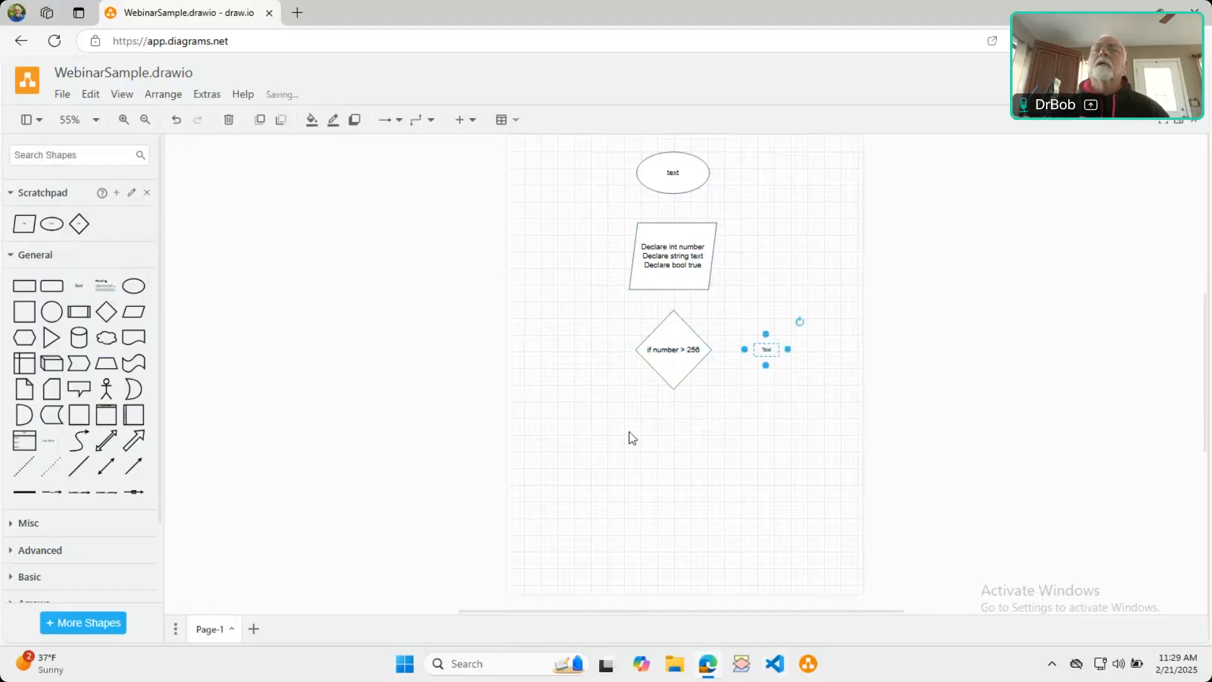
Set the font size of the text element beside the diamond to 18 and store it in the Scratchpad
{"action": "double_click", "coordinate": [763, 349]}
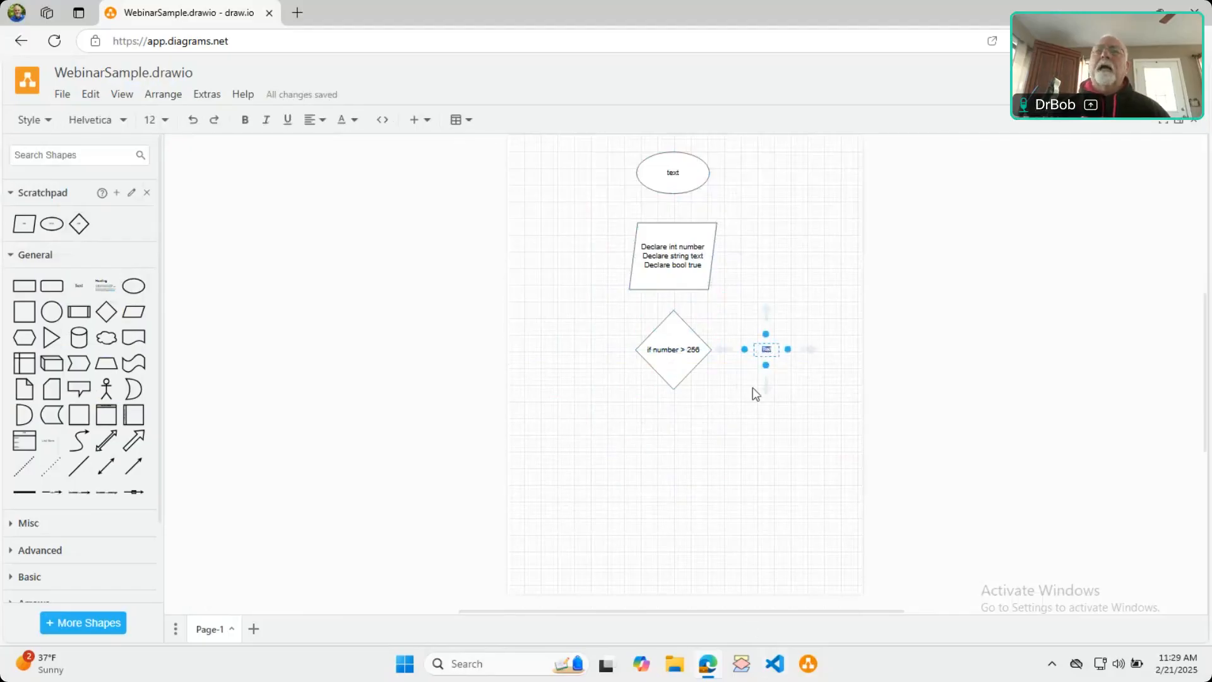
{"action": "left_click", "coordinate": [162, 121]}
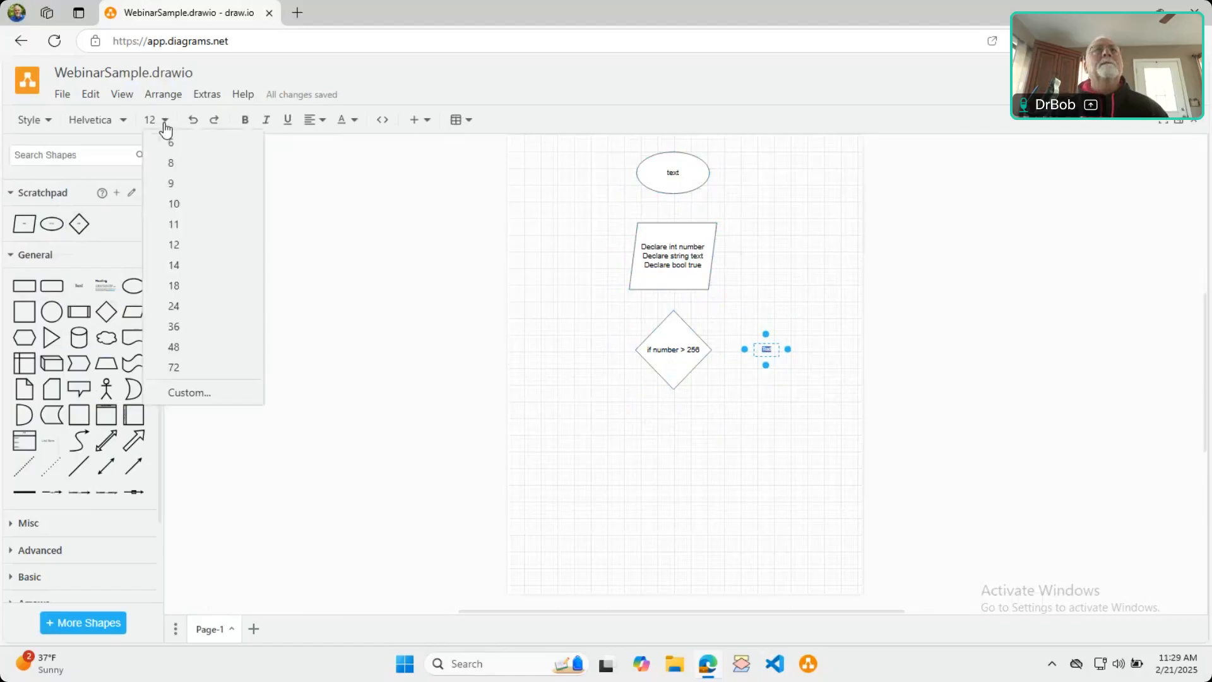
{"action": "left_click", "coordinate": [201, 286]}
{"action": "left_click", "coordinate": [379, 341]}
{"action": "left_click", "coordinate": [403, 338]}
{"action": "left_click", "coordinate": [774, 348]}
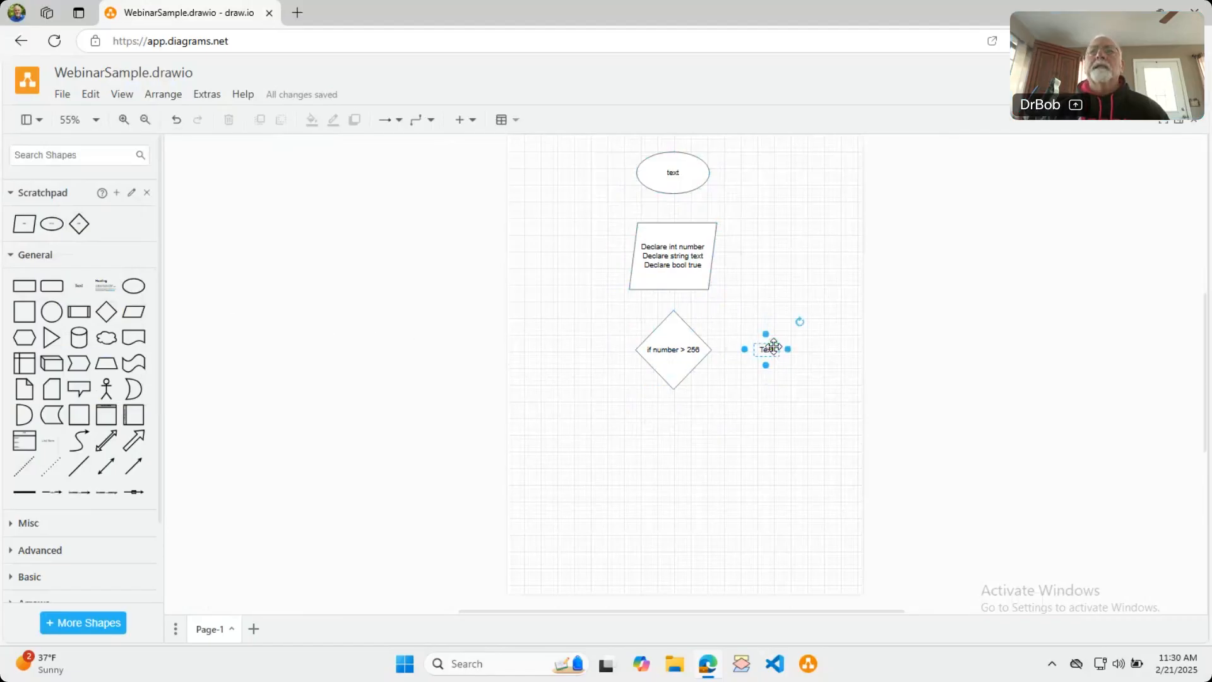
{"action": "left_click_drag", "start_coordinate": [774, 348], "coordinate": [109, 224]}
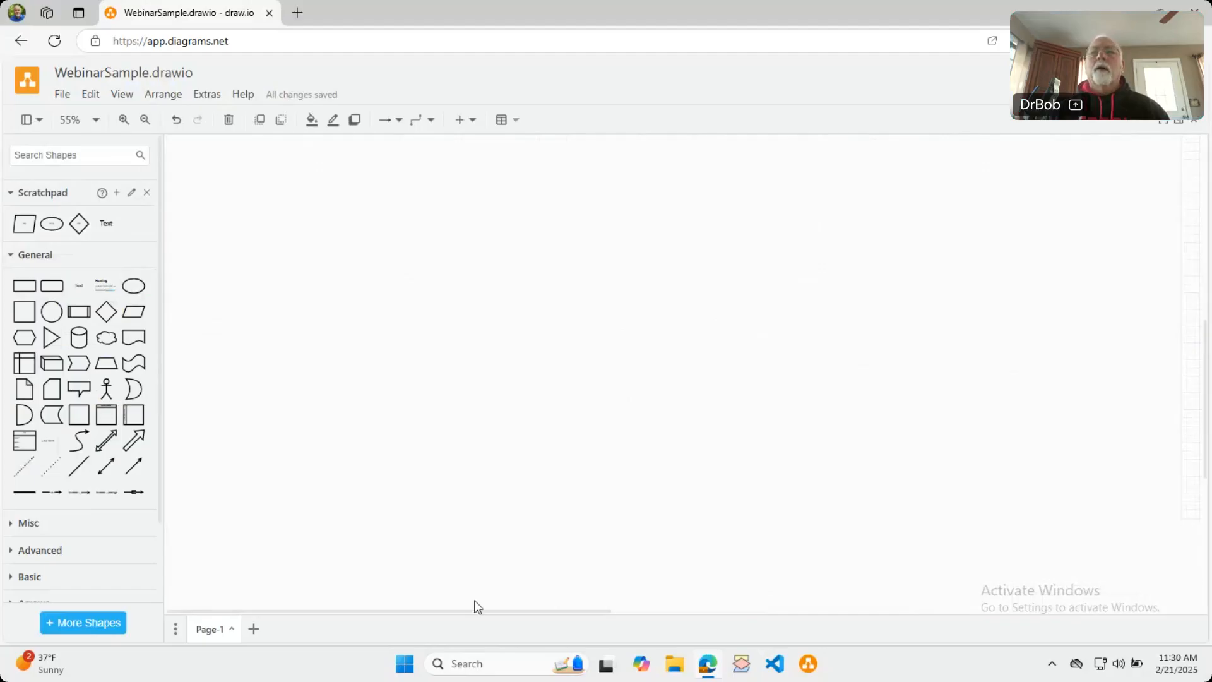
Replace the wording of the text element beside the diamond with "True"
{"action": "left_click", "coordinate": [95, 120]}
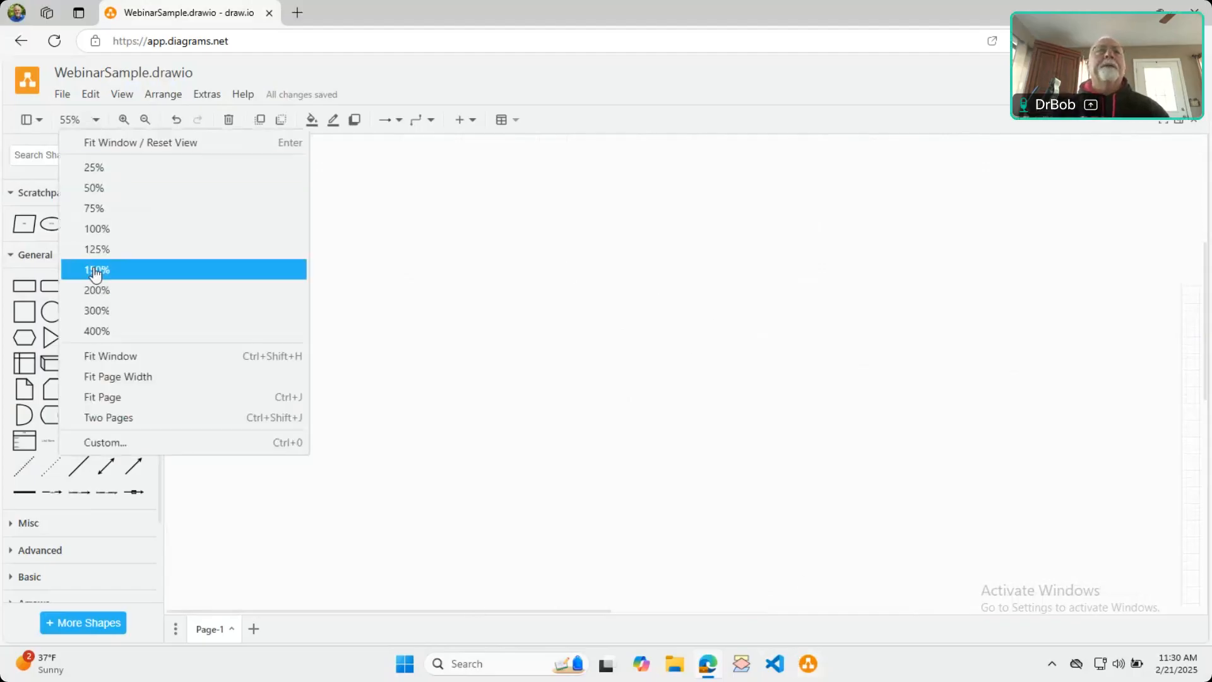
{"action": "left_click", "coordinate": [95, 397]}
{"action": "left_click", "coordinate": [513, 403]}
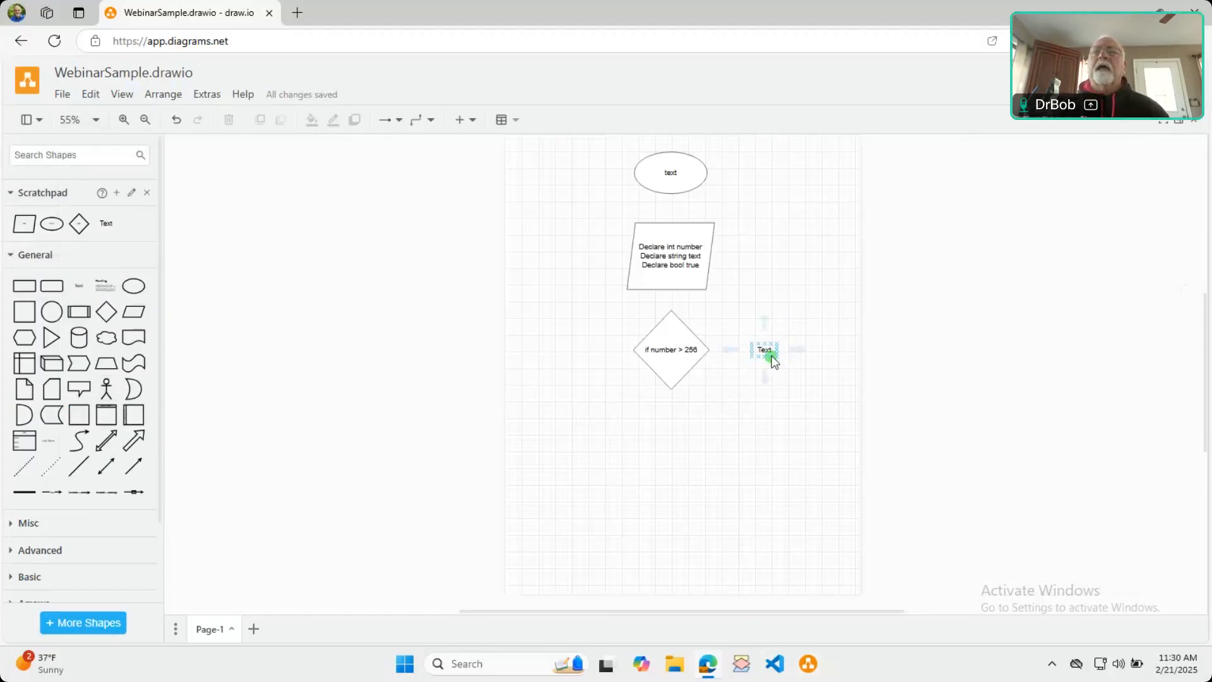
{"action": "double_click", "coordinate": [765, 349]}
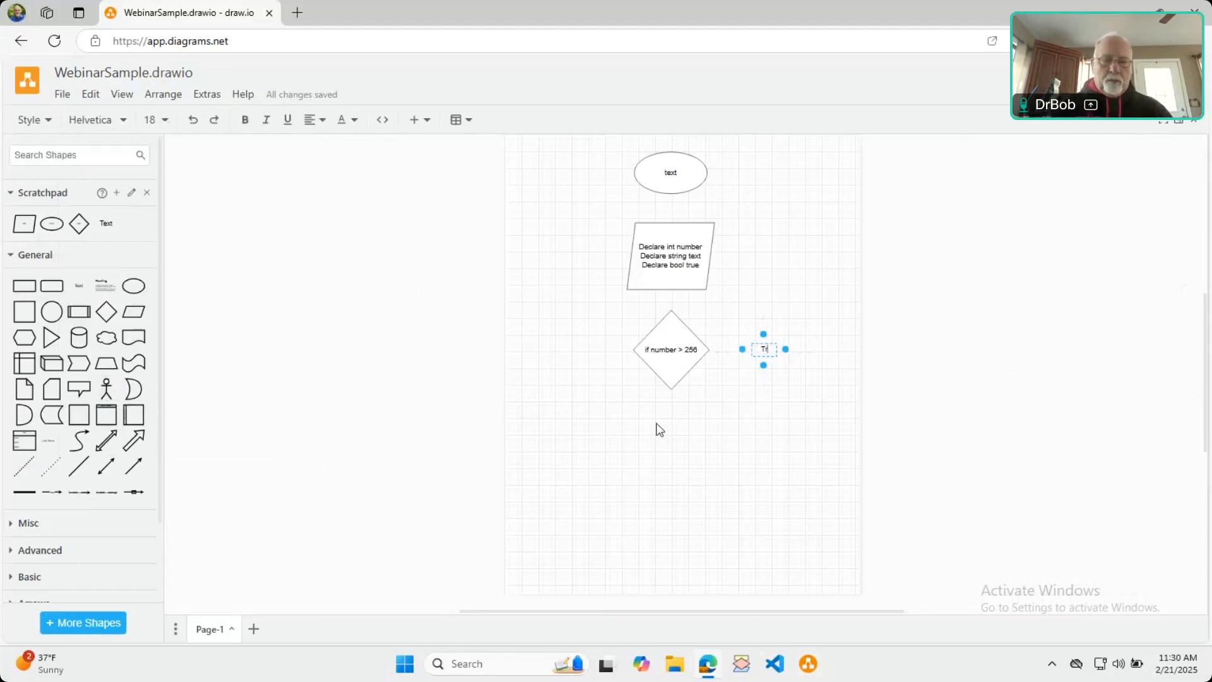
{"action": "left_click", "coordinate": [695, 423]}
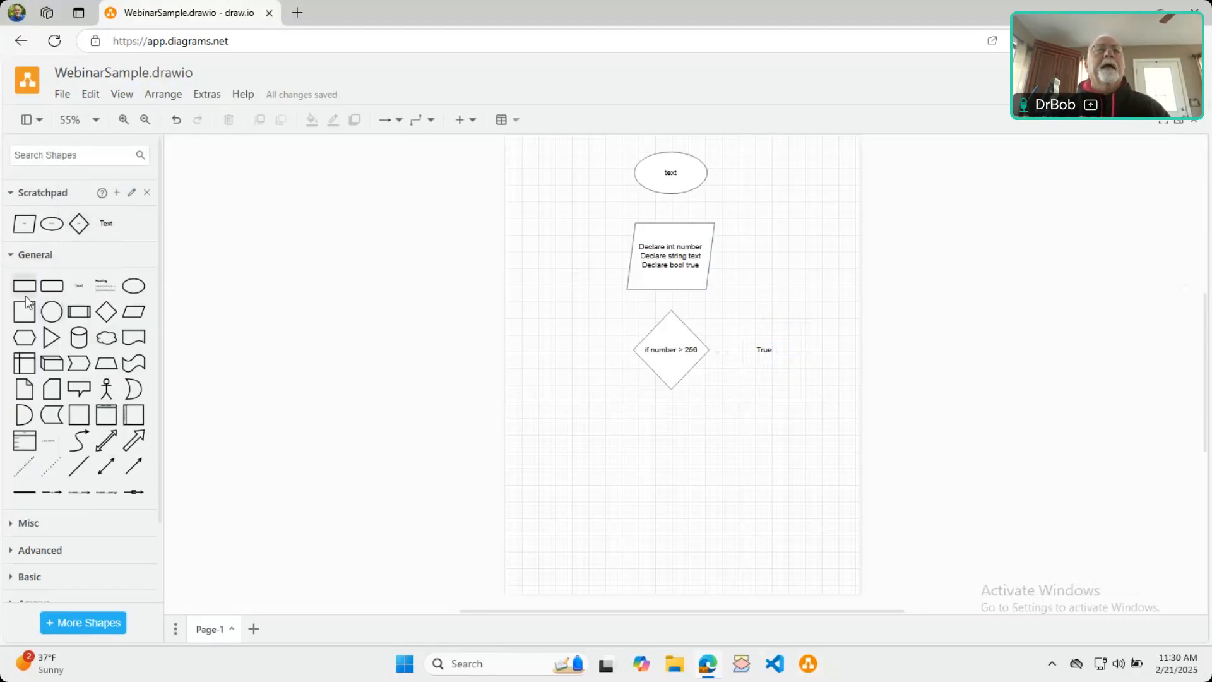
Add a rectangle from the General shapes and place it below the "True" text, removing stray connectors
{"action": "mouse_move", "coordinate": [25, 292]}
{"action": "left_click", "coordinate": [26, 287]}
{"action": "left_click_drag", "start_coordinate": [690, 371], "coordinate": [713, 397]}
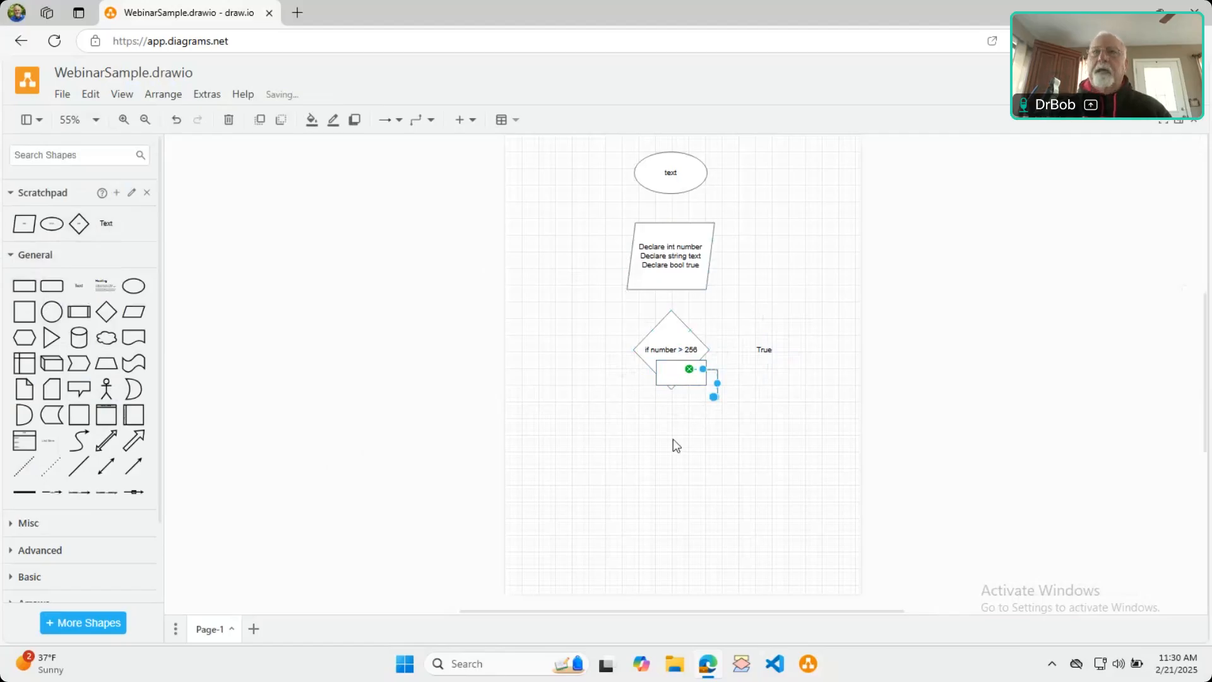
{"action": "key", "text": "Delete"}
{"action": "left_click_drag", "start_coordinate": [685, 363], "coordinate": [722, 389]}
{"action": "key", "text": "Delete"}
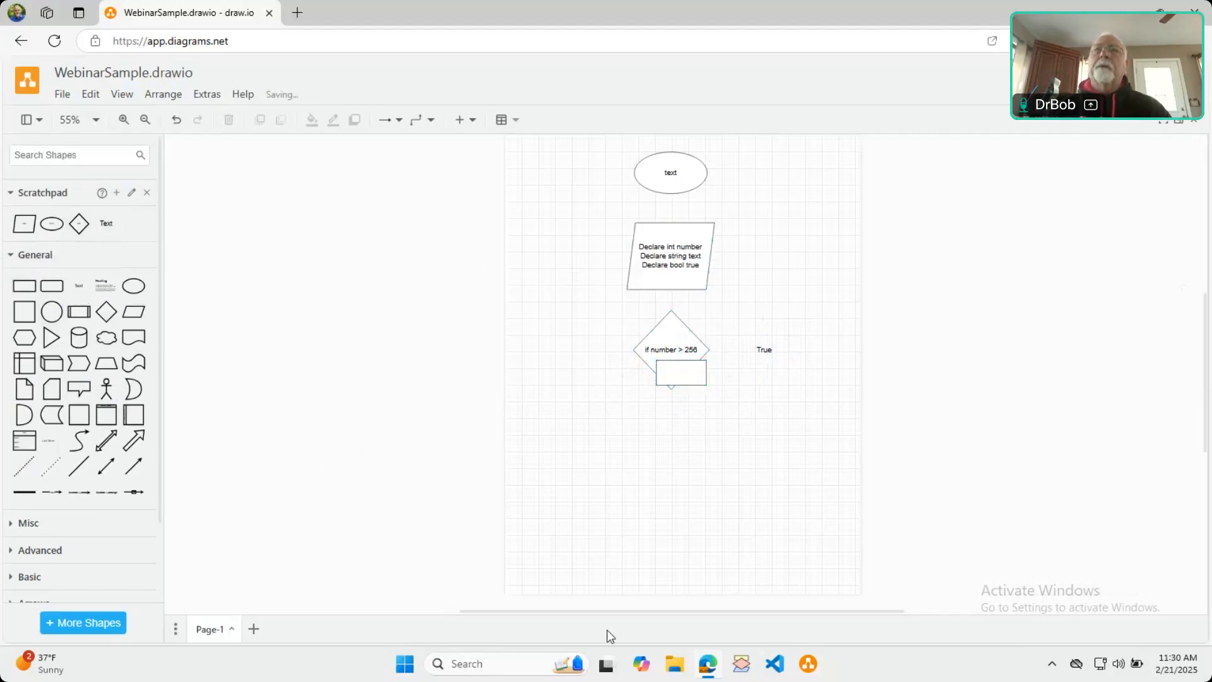
{"action": "left_click_drag", "start_coordinate": [664, 370], "coordinate": [750, 422]}
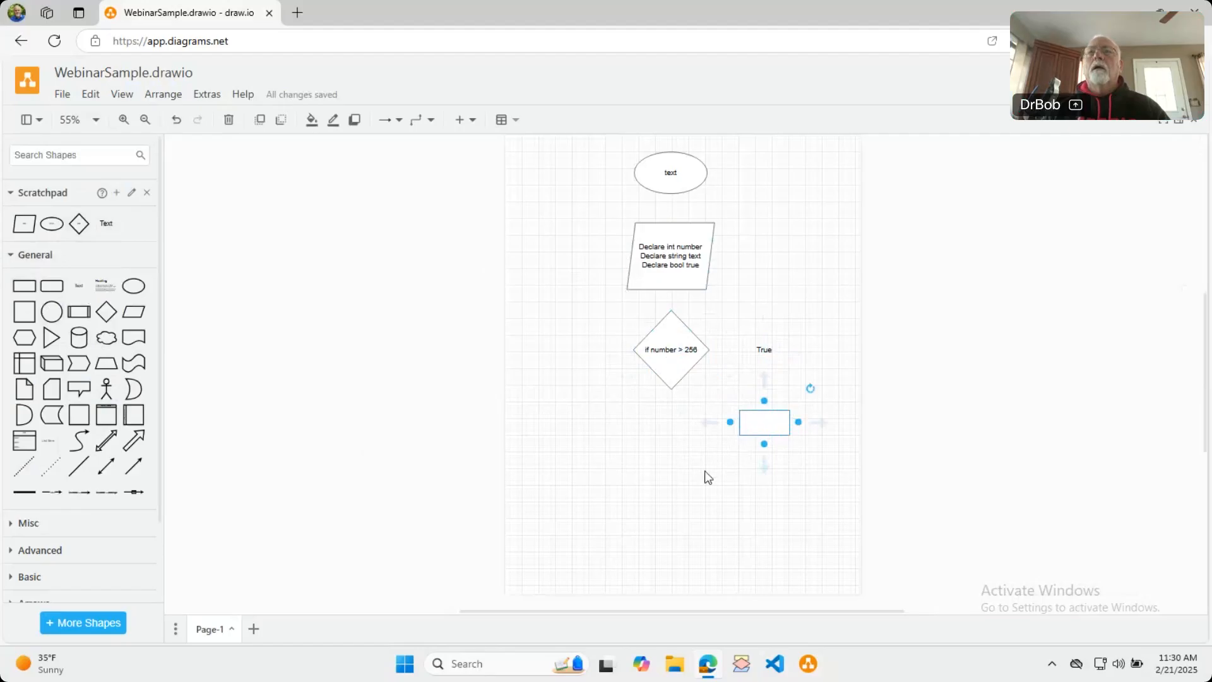
Enlarge the rectangle below the "True" text and centre it under that text at 100% zoom
{"action": "left_click", "coordinate": [689, 476]}
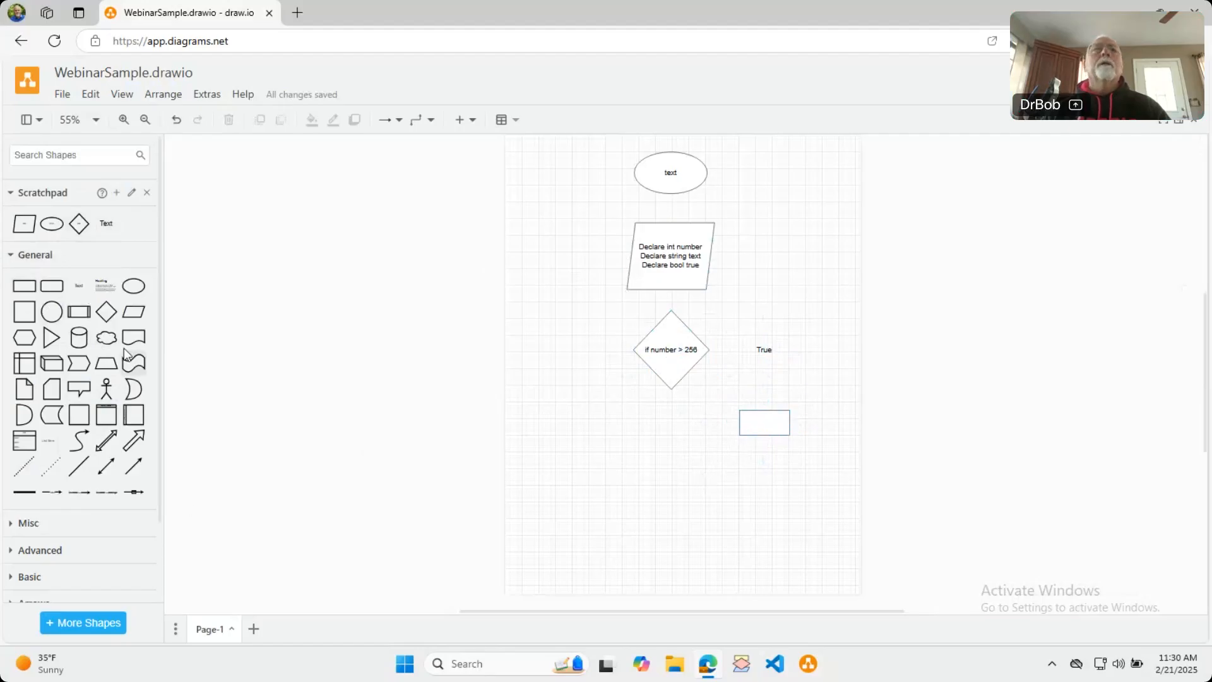
{"action": "left_click", "coordinate": [94, 122]}
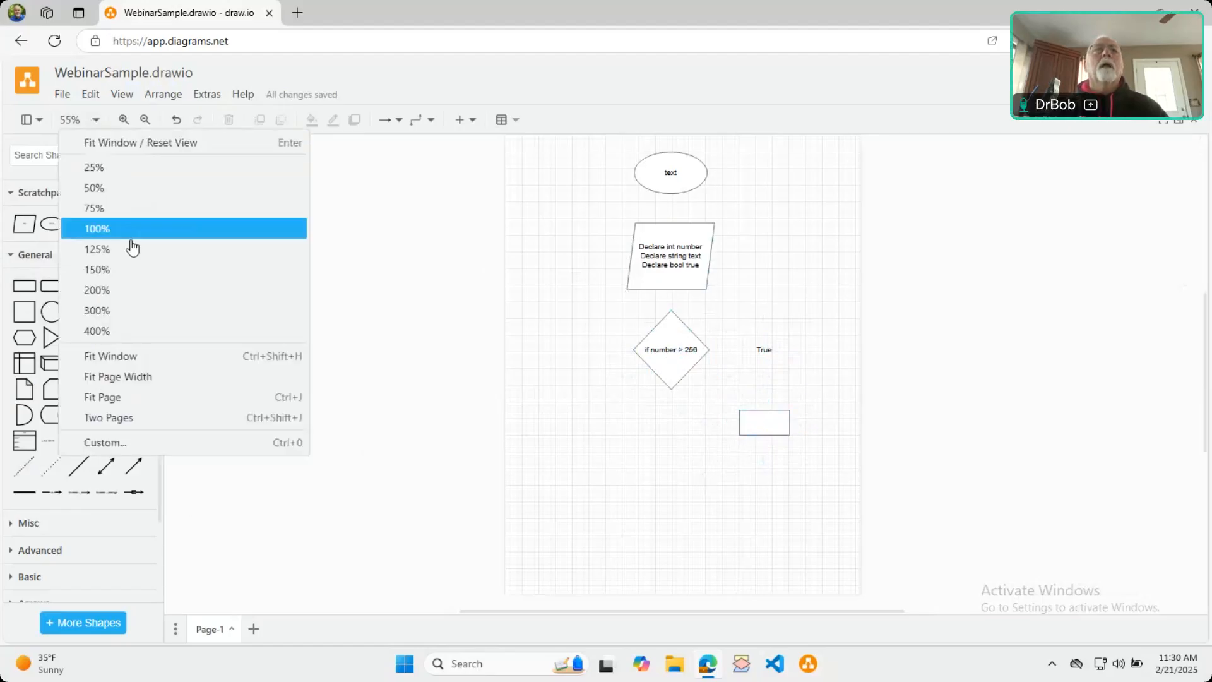
{"action": "left_click", "coordinate": [96, 228]}
{"action": "left_click", "coordinate": [786, 447]}
{"action": "left_click_drag", "start_coordinate": [781, 437], "coordinate": [727, 422]}
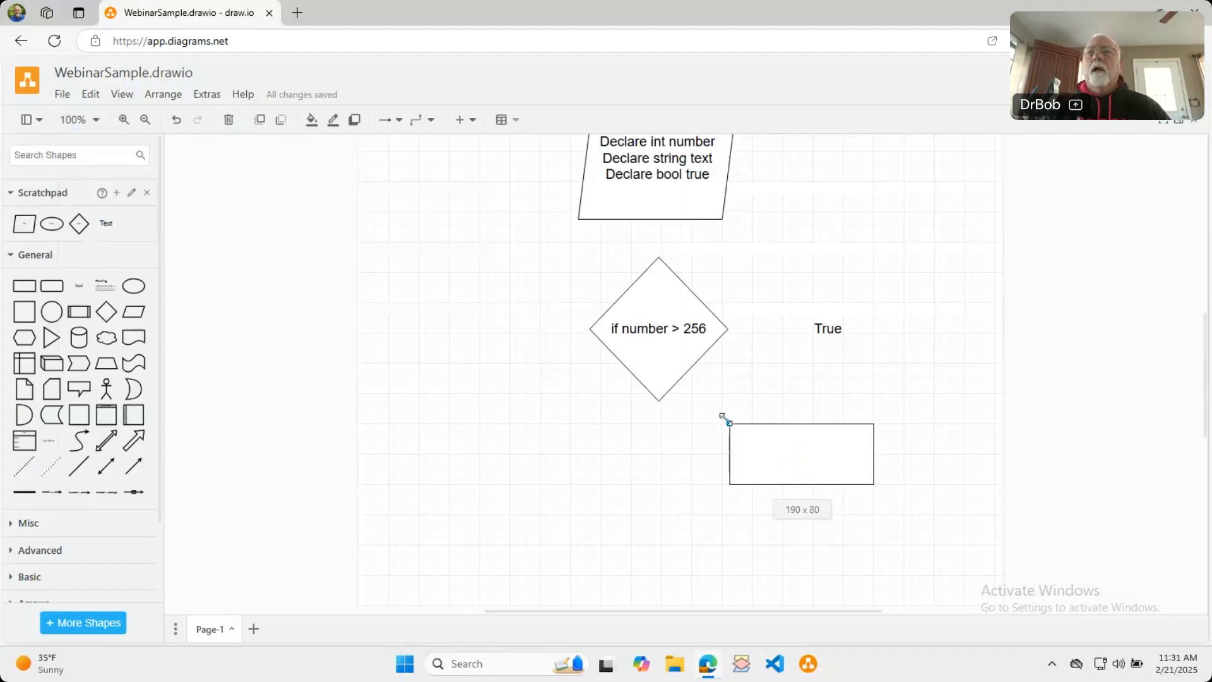
{"action": "left_click_drag", "start_coordinate": [724, 419], "coordinate": [751, 418]}
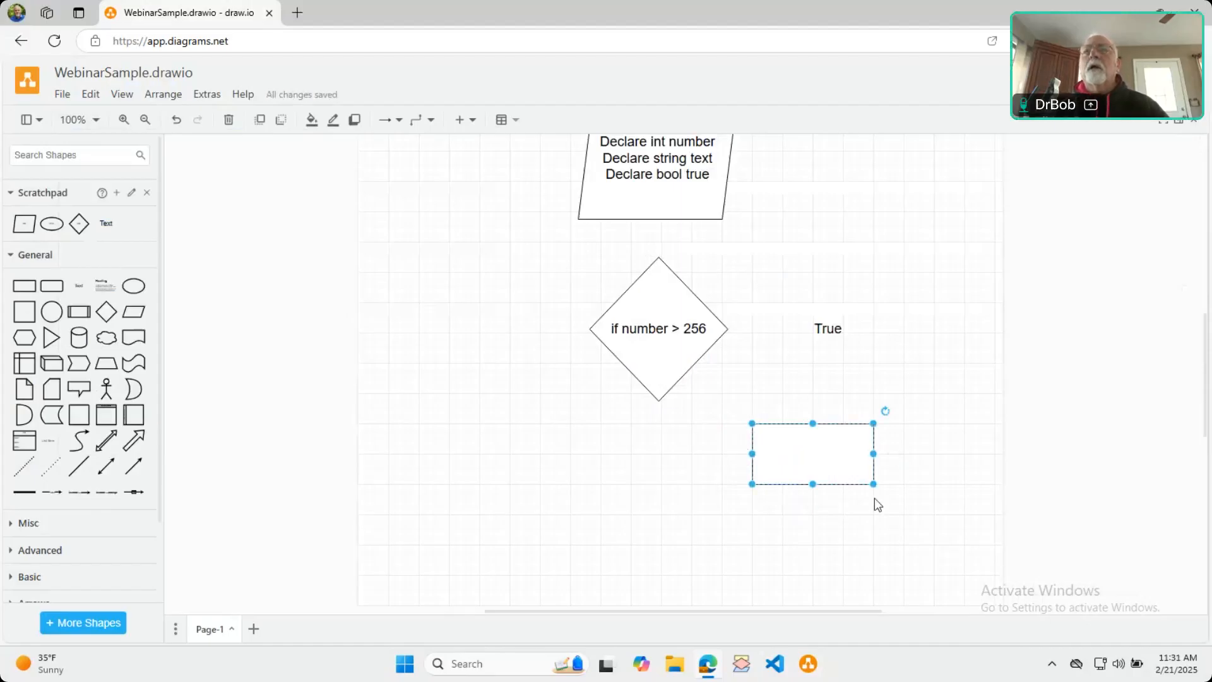
{"action": "left_click_drag", "start_coordinate": [873, 484], "coordinate": [846, 499]}
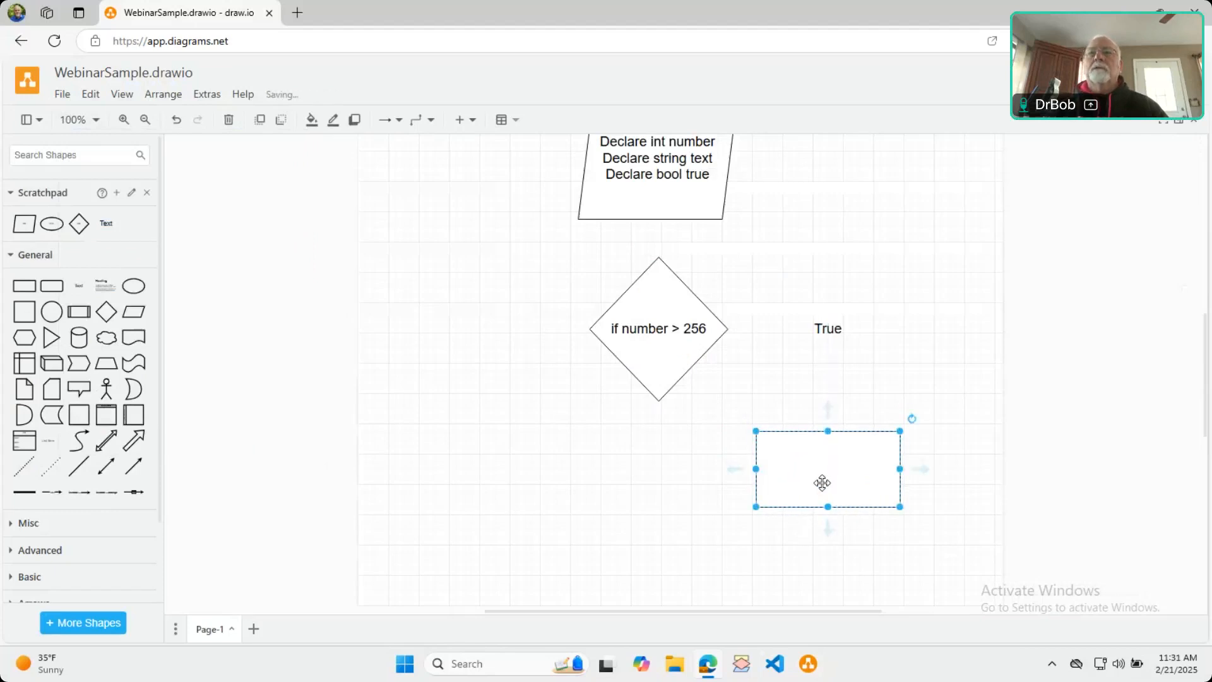
Label the enlarged rectangle "text" at font size 18 and store it in the Scratchpad
{"action": "double_click", "coordinate": [825, 478]}
{"action": "type", "text": "text"}
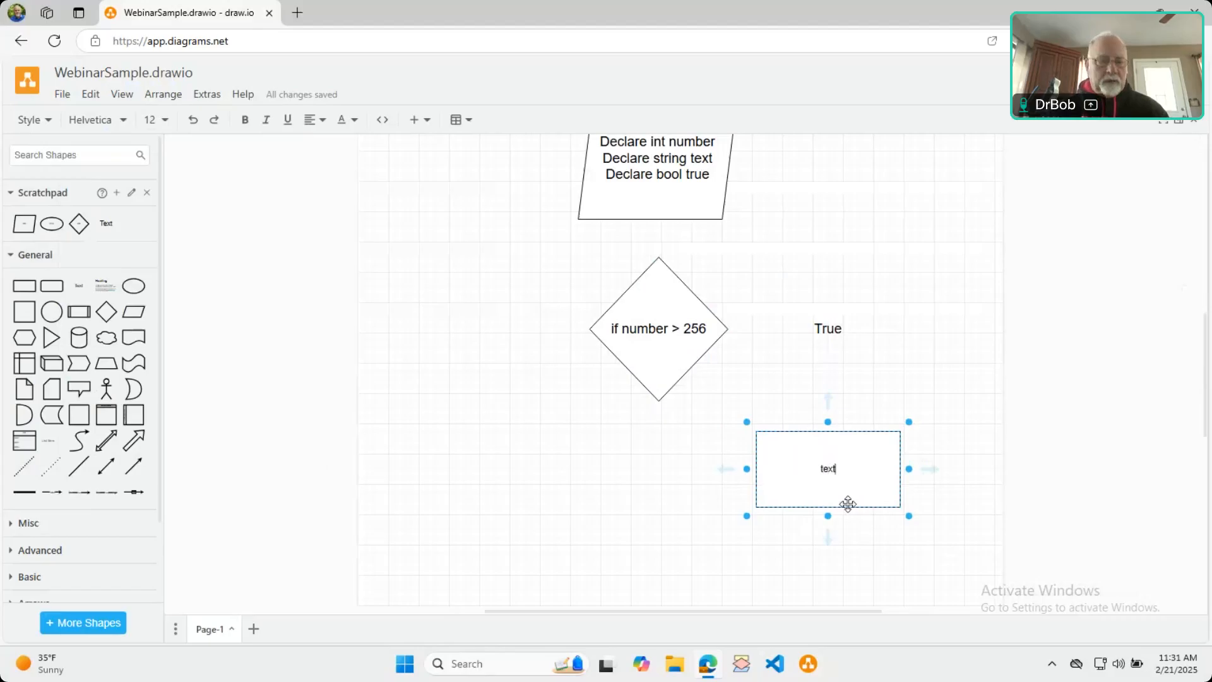
{"action": "key", "text": "shift+Left"}
{"action": "key", "text": "shift+Left"}
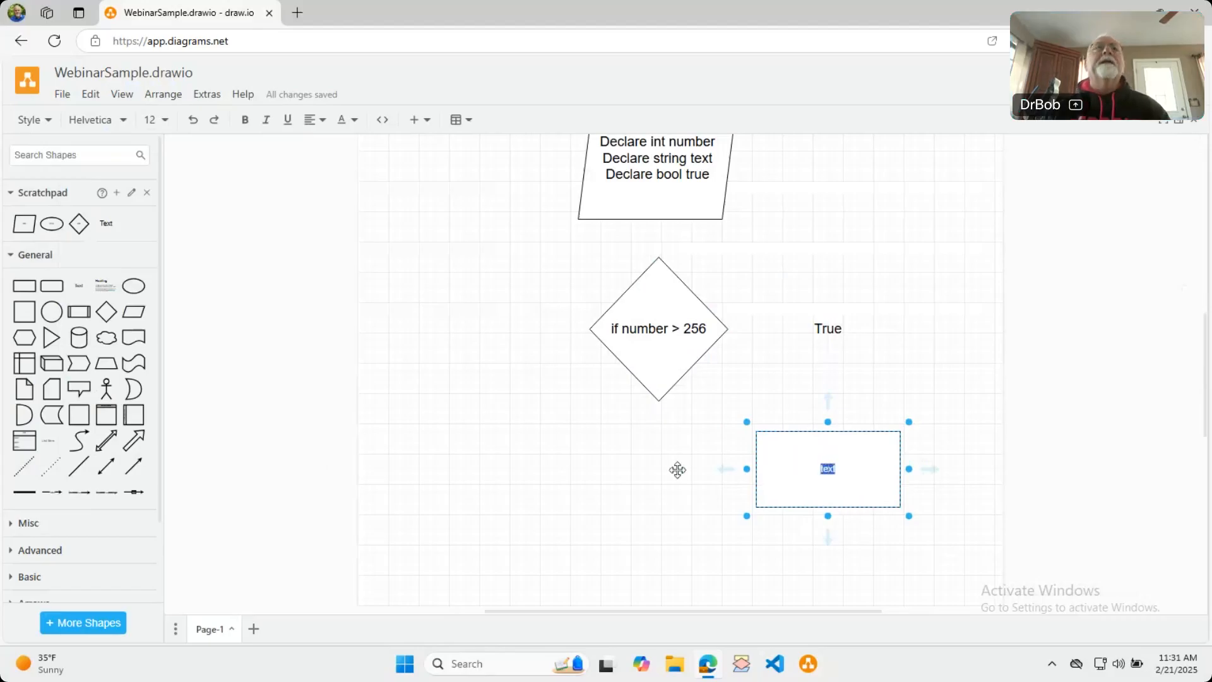
{"action": "left_click", "coordinate": [166, 121]}
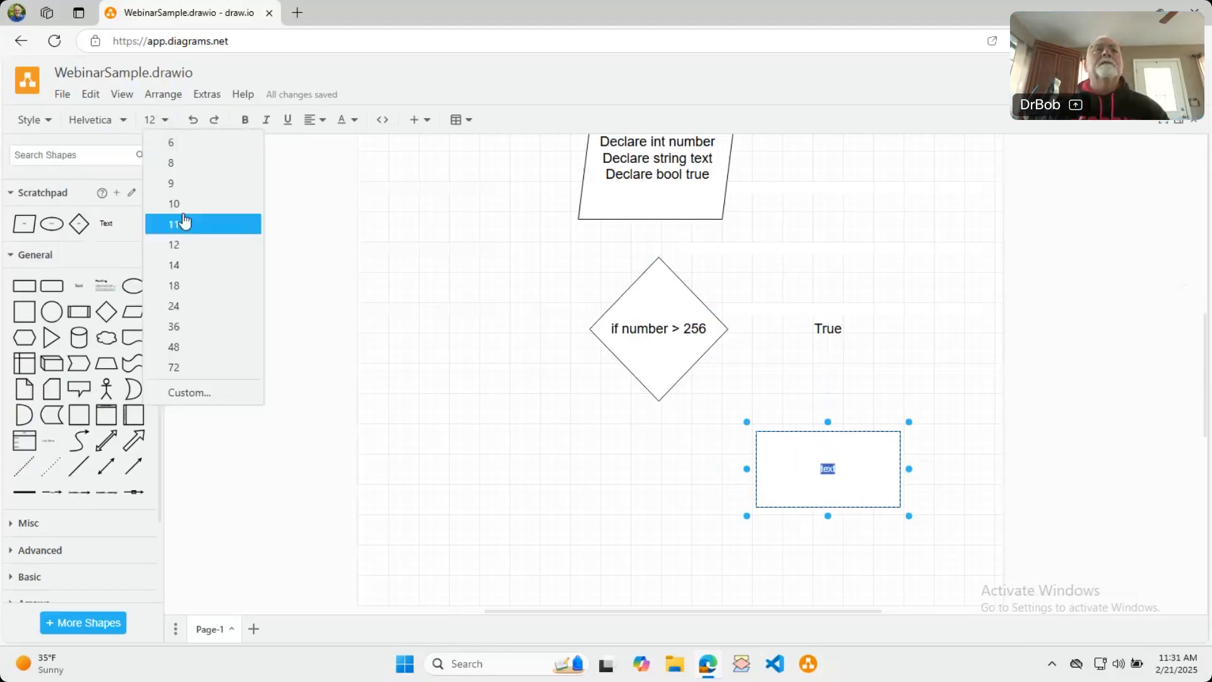
{"action": "left_click", "coordinate": [194, 285]}
{"action": "left_click", "coordinate": [579, 442]}
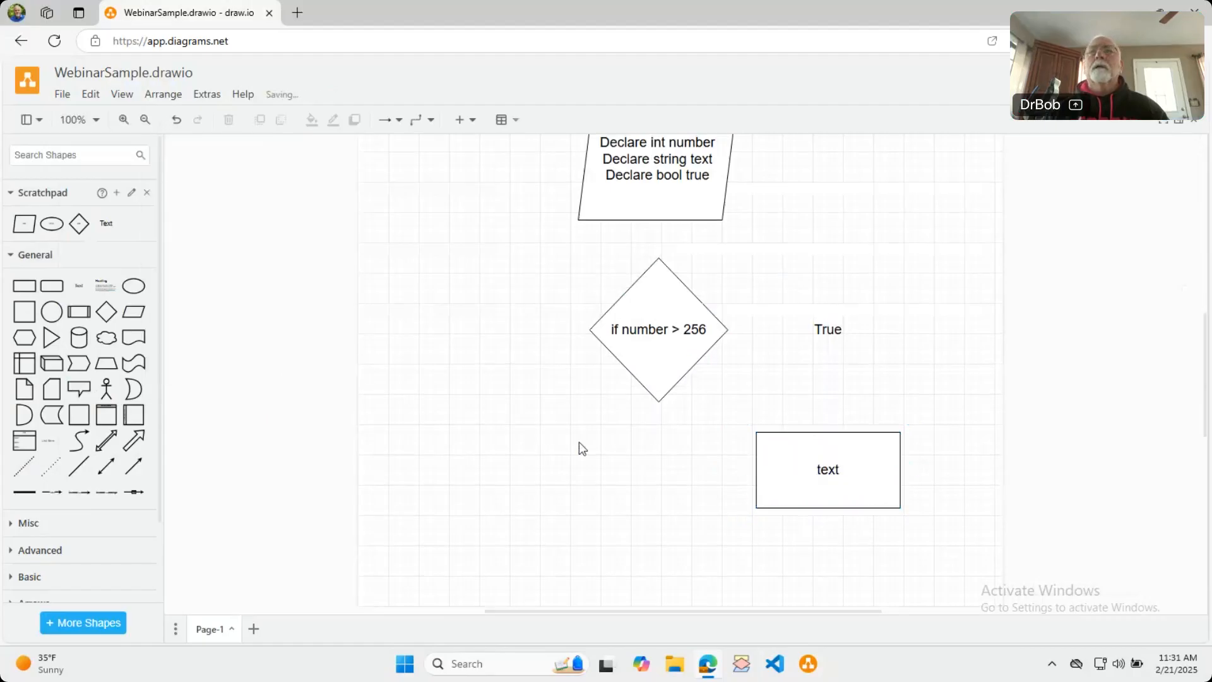
{"action": "left_click_drag", "start_coordinate": [780, 461], "coordinate": [138, 228]}
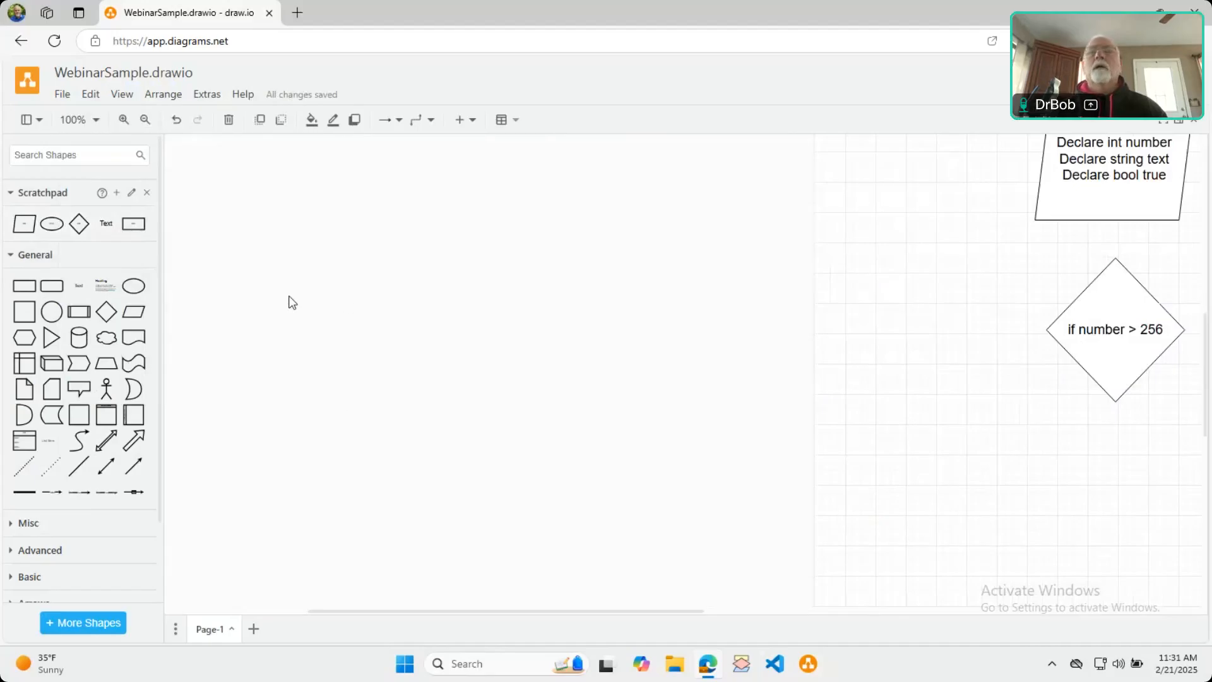
Bring the flowchart page back into view by changing the zoom level
{"action": "scroll", "coordinate": [398, 295], "scroll_direction": "down", "scroll_amount": 2}
{"action": "scroll", "coordinate": [398, 297], "scroll_direction": "up", "scroll_amount": 1}
{"action": "scroll", "coordinate": [584, 527], "scroll_direction": "down", "scroll_amount": 1}
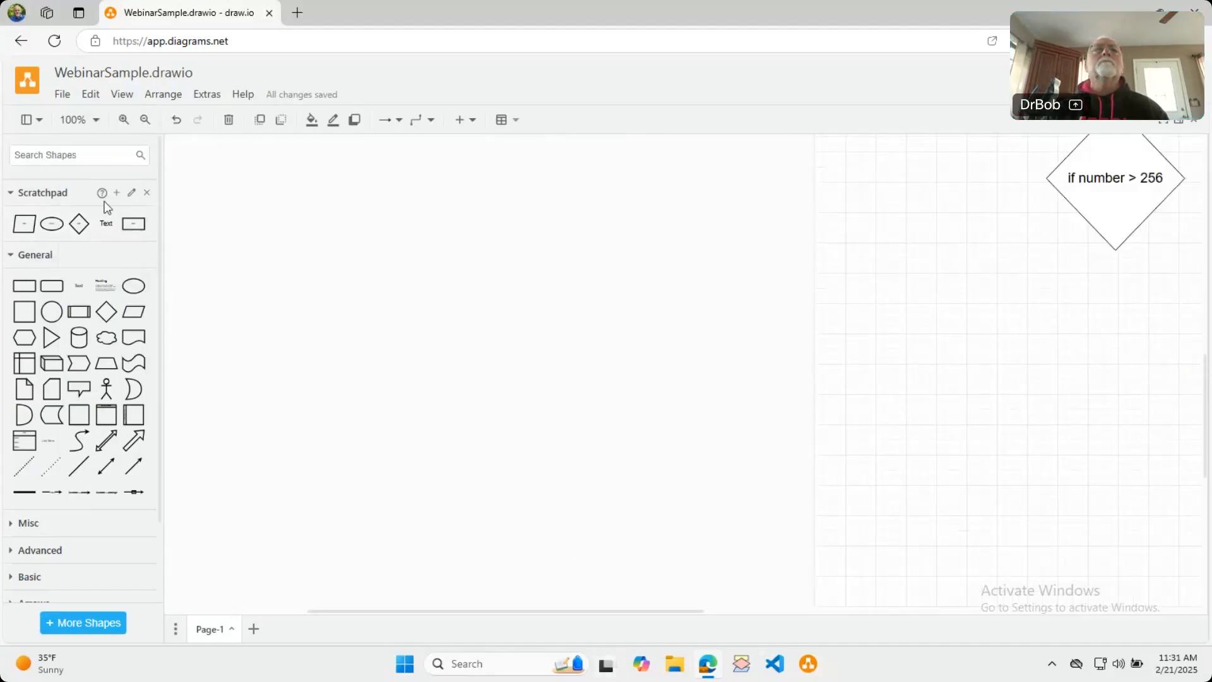
{"action": "left_click", "coordinate": [95, 124]}
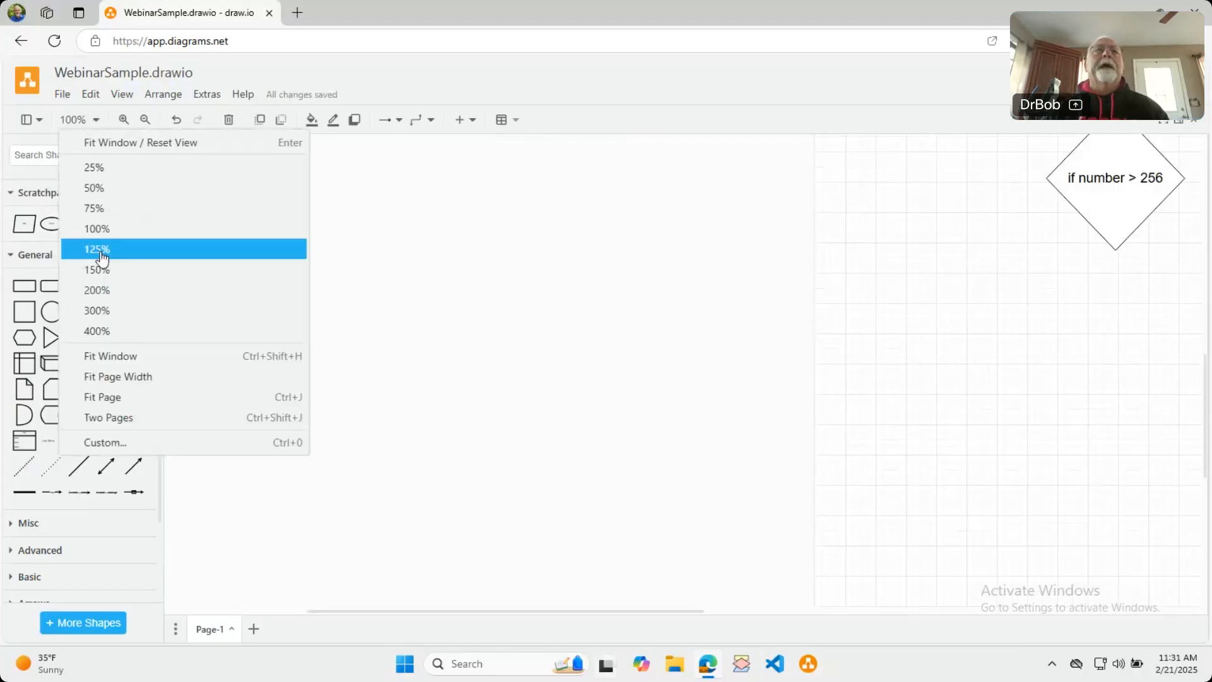
Add a second text rectangle from the scratchpad below and to the left of the decision diamond
{"action": "left_click", "coordinate": [117, 404]}
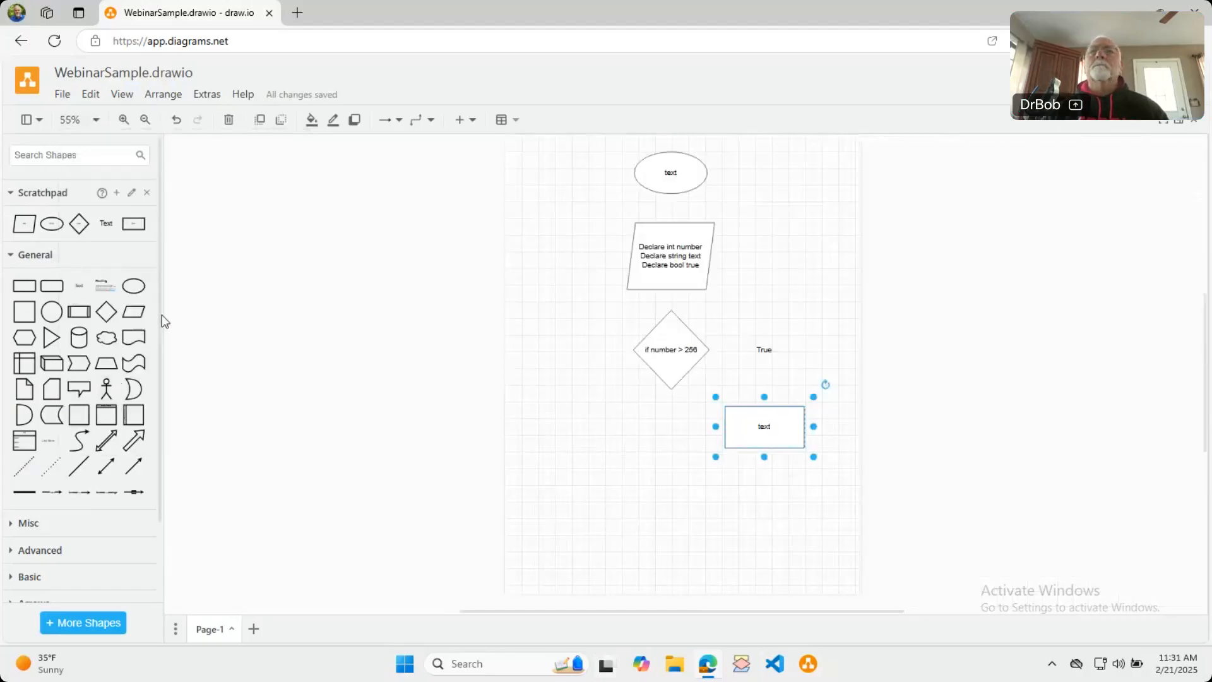
{"action": "left_click", "coordinate": [540, 350]}
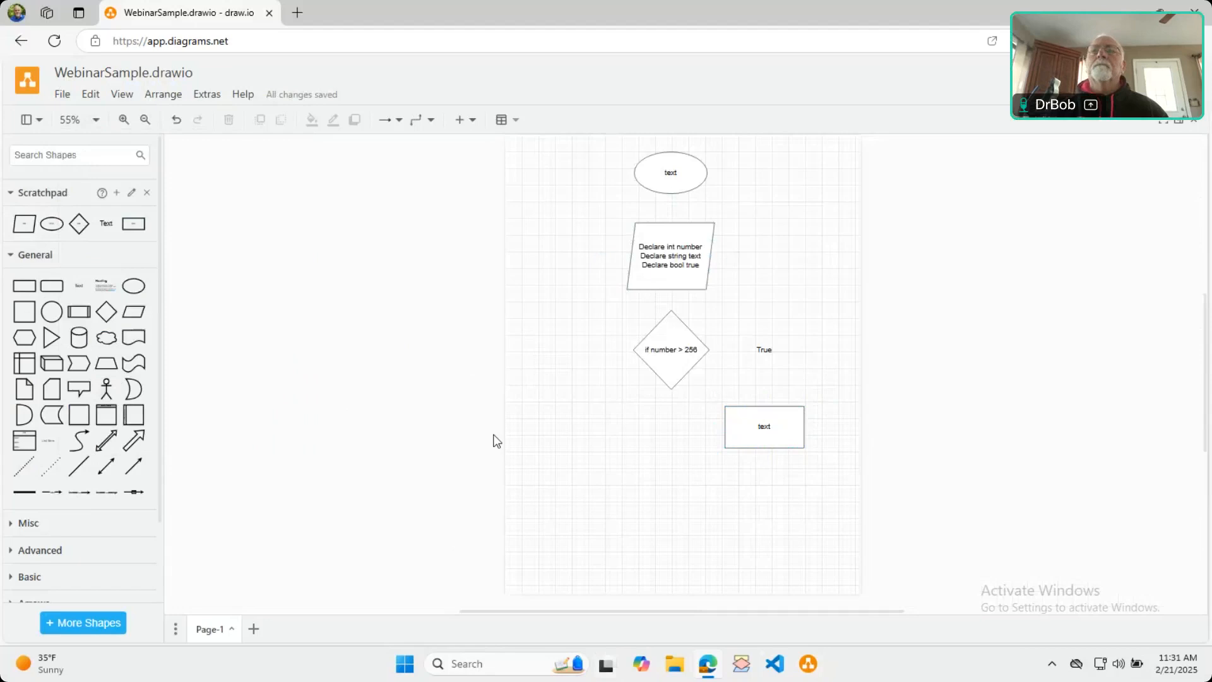
{"action": "left_click", "coordinate": [765, 349]}
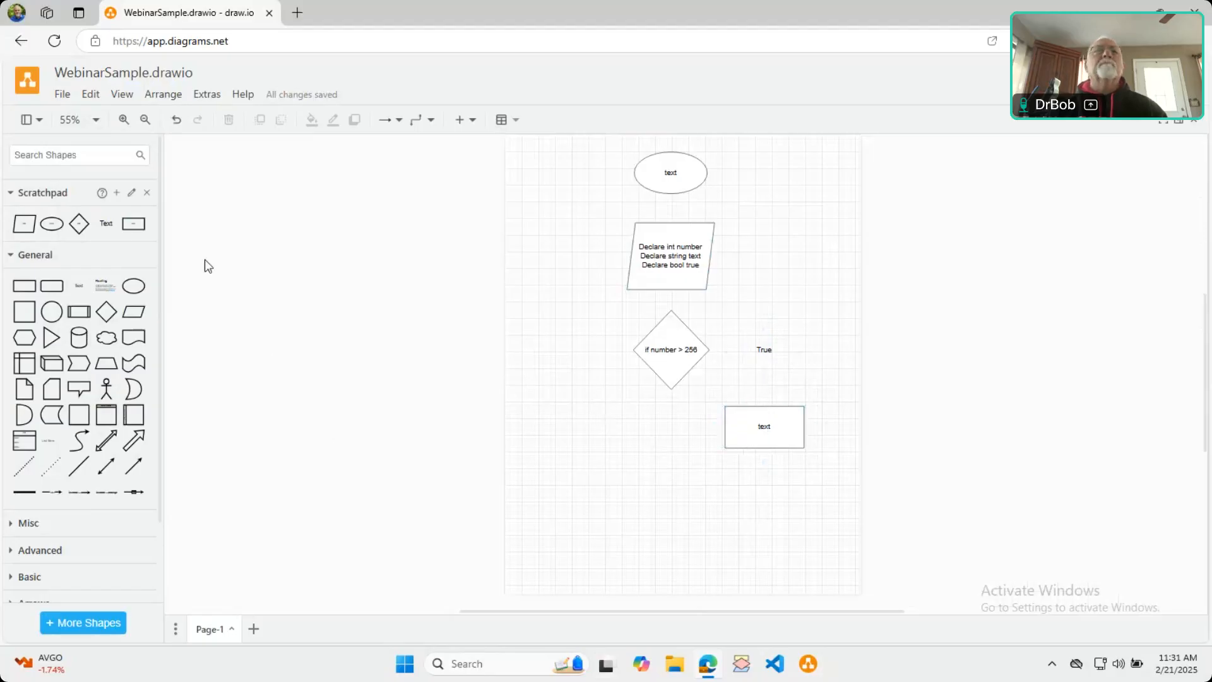
{"action": "mouse_move", "coordinate": [129, 225]}
{"action": "left_click_drag", "start_coordinate": [129, 226], "coordinate": [528, 402]}
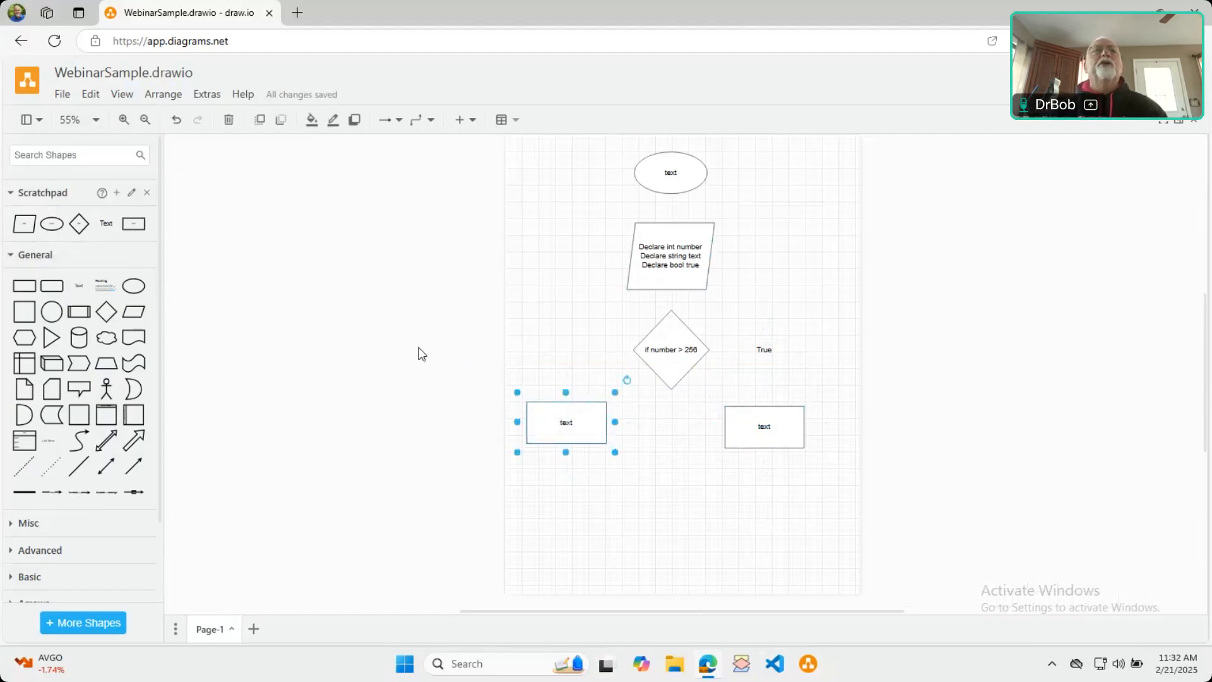
Add a text label reading "False" above the left rectangle, beside the decision diamond
{"action": "left_click", "coordinate": [104, 223]}
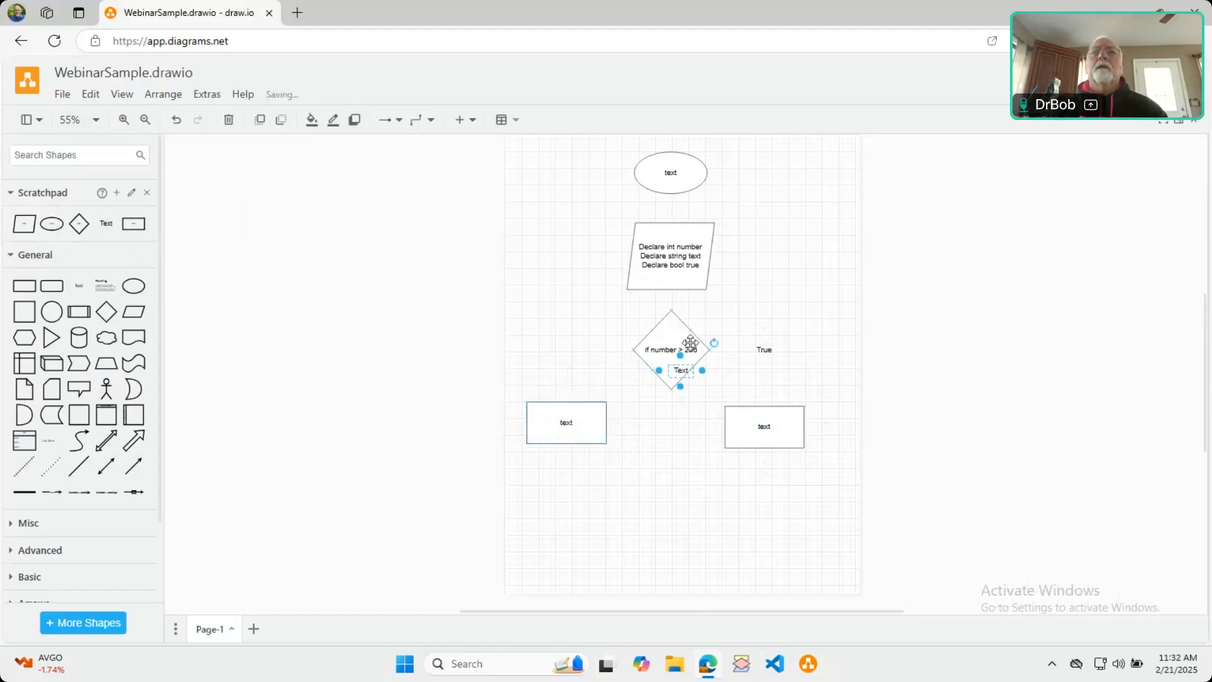
{"action": "left_click_drag", "start_coordinate": [683, 372], "coordinate": [572, 353]}
{"action": "double_click", "coordinate": [569, 351]}
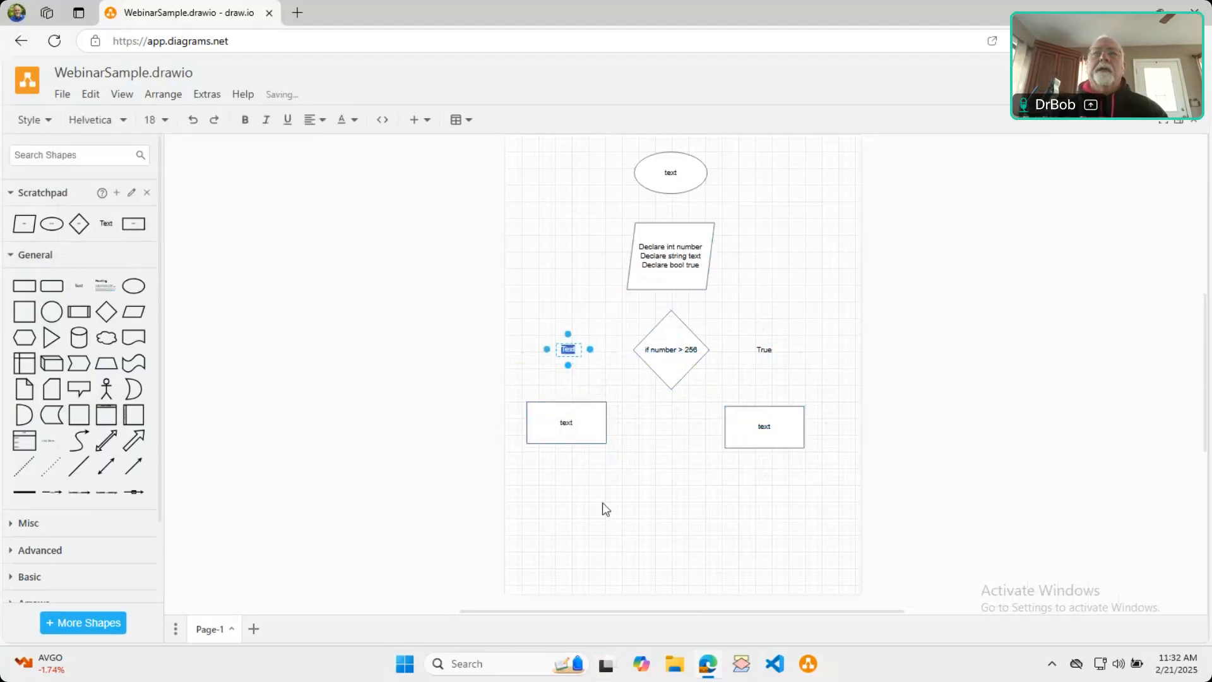
{"action": "type", "text": "False"}
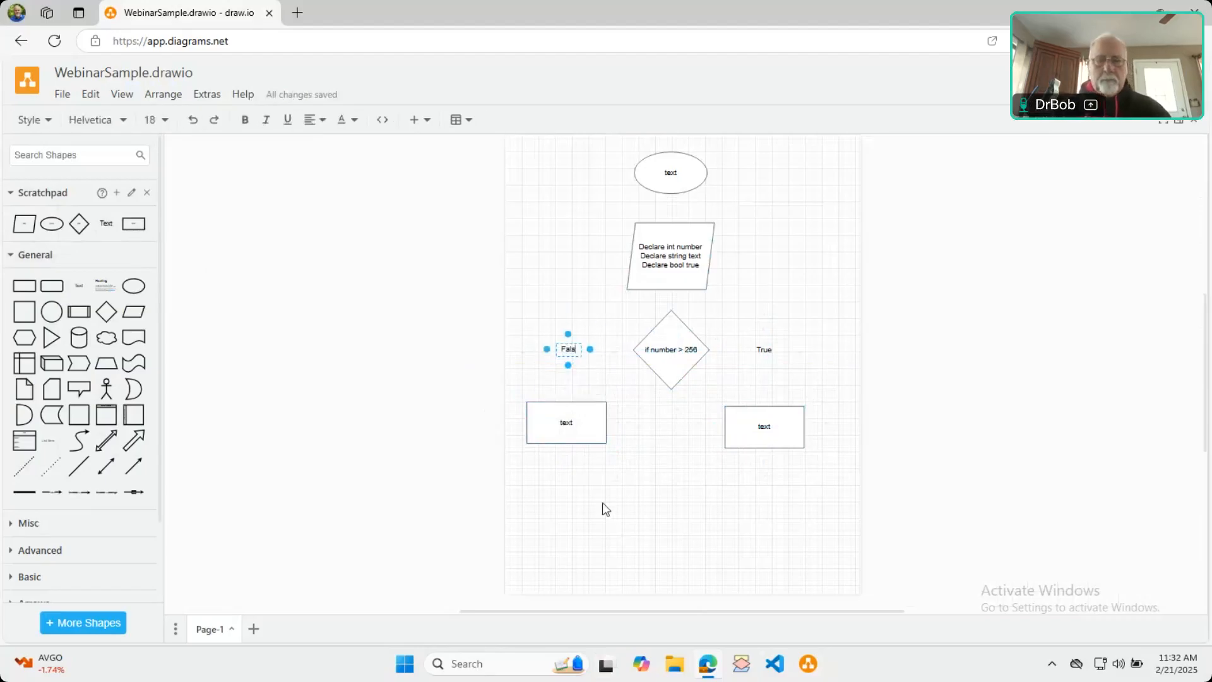
{"action": "left_click", "coordinate": [664, 519]}
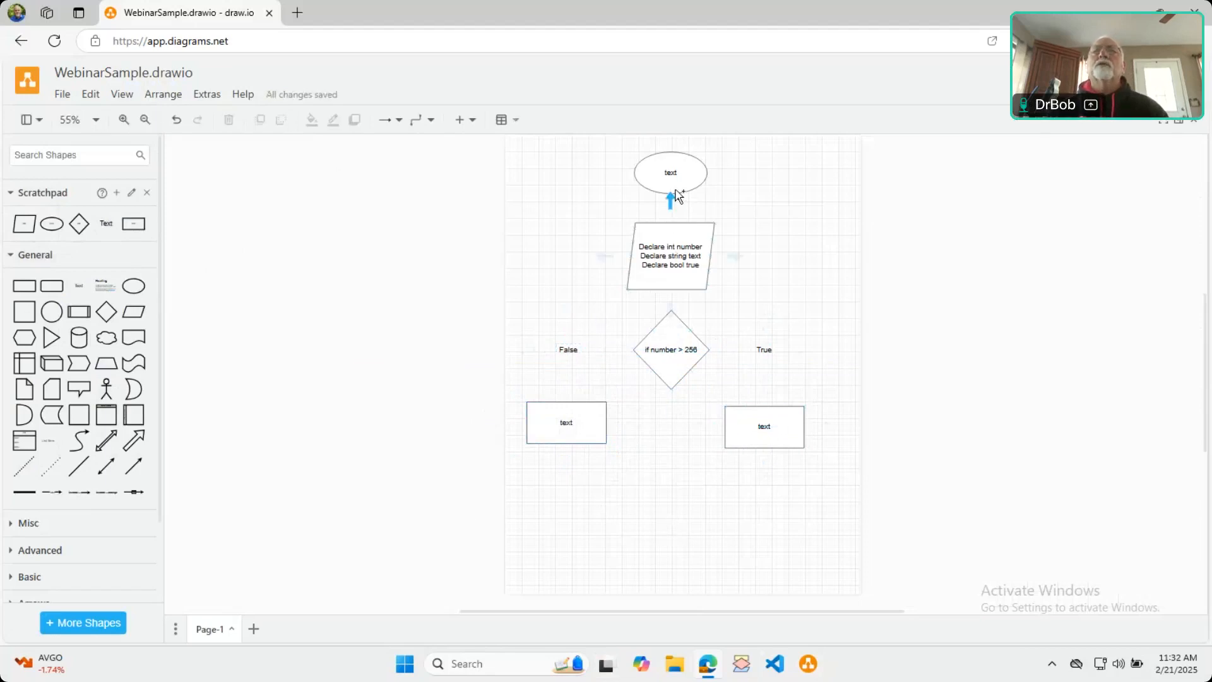
Connect the ellipse above the declarations to the declaration parallelogram with an arrow
{"action": "mouse_move", "coordinate": [672, 207]}
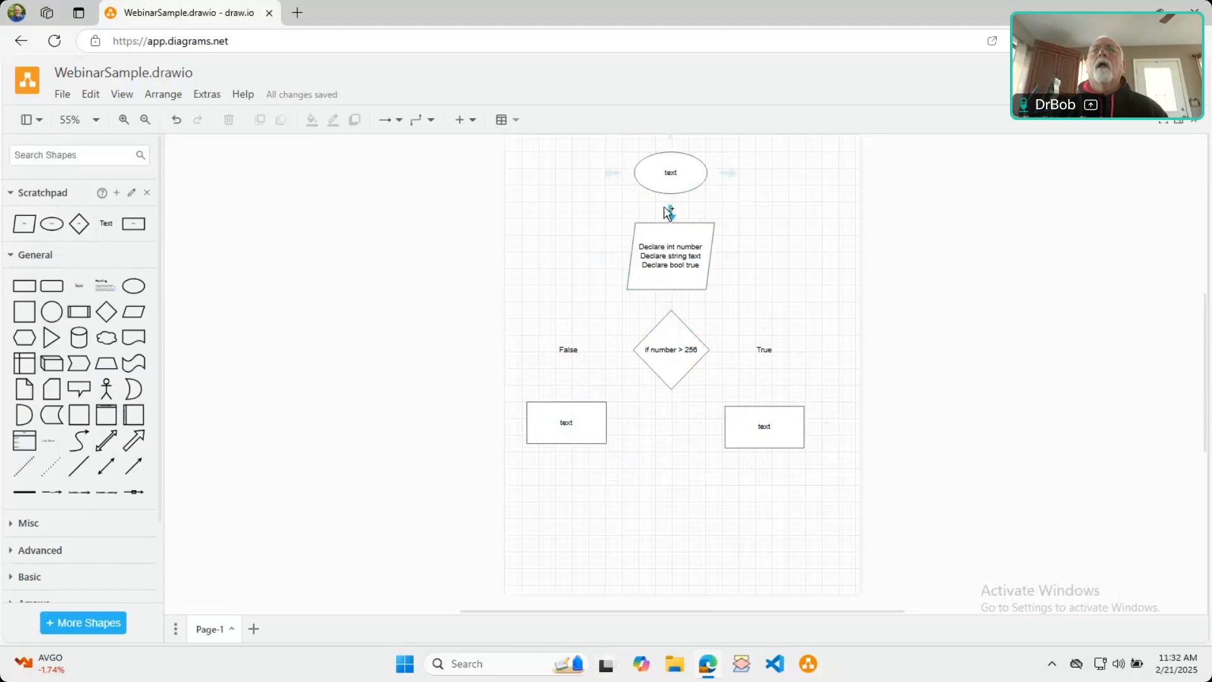
{"action": "left_click_drag", "start_coordinate": [671, 215], "coordinate": [674, 245]}
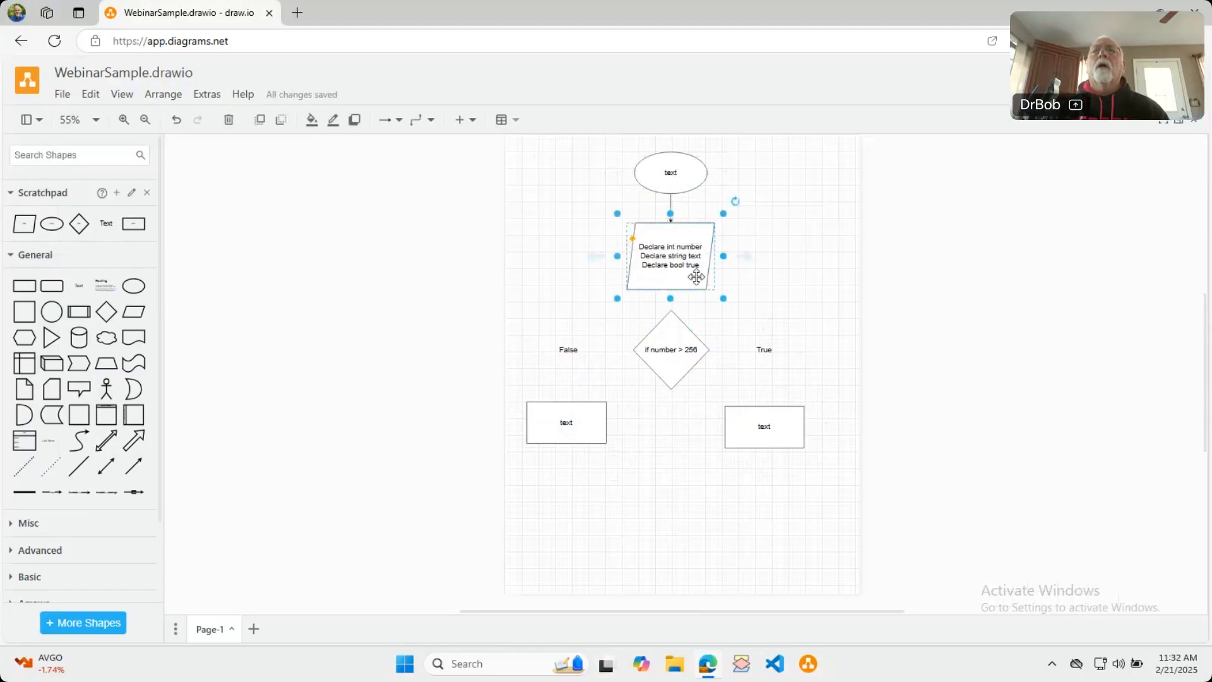
{"action": "left_click", "coordinate": [681, 313]}
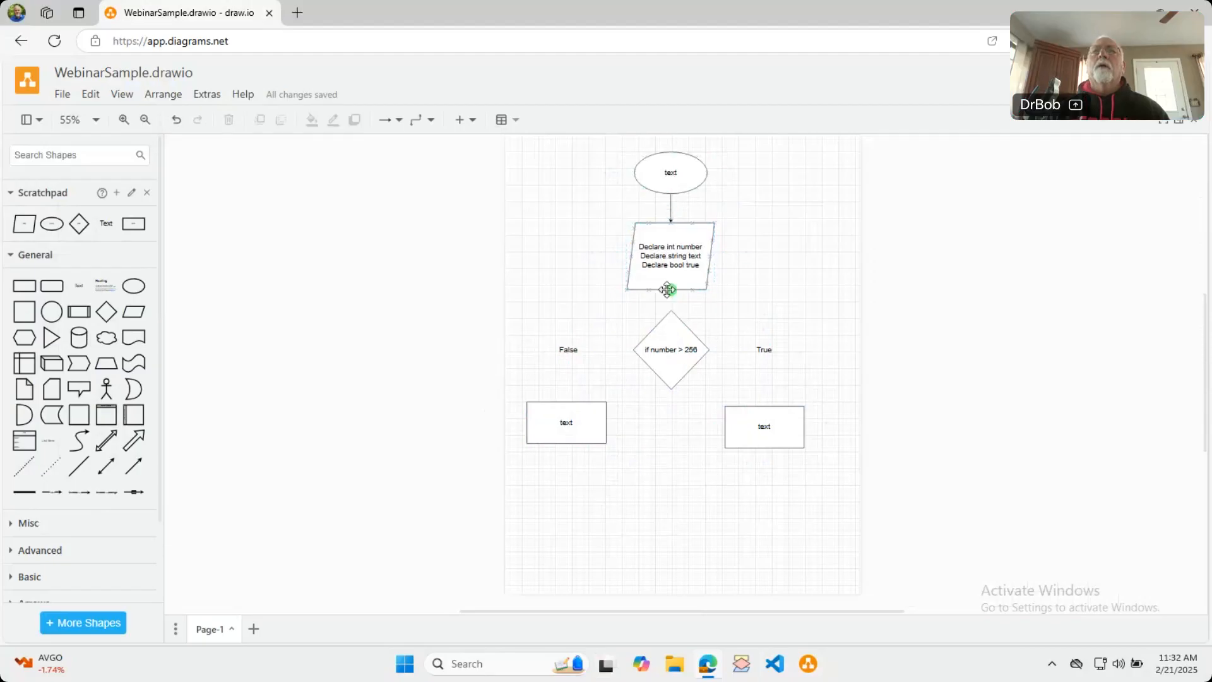
Connect the declaration parallelogram to the decision diamond with an arrow, and nudge the diamond slightly down so the connector runs straight
{"action": "mouse_move", "coordinate": [674, 308]}
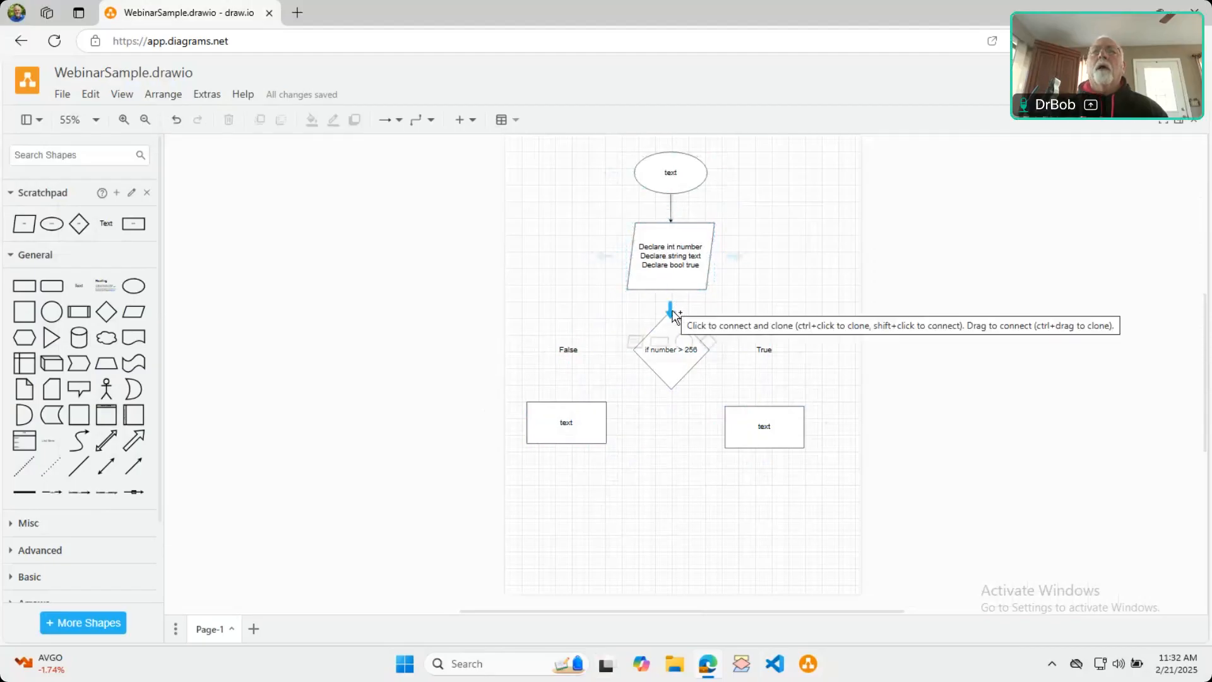
{"action": "left_click", "coordinate": [670, 311]}
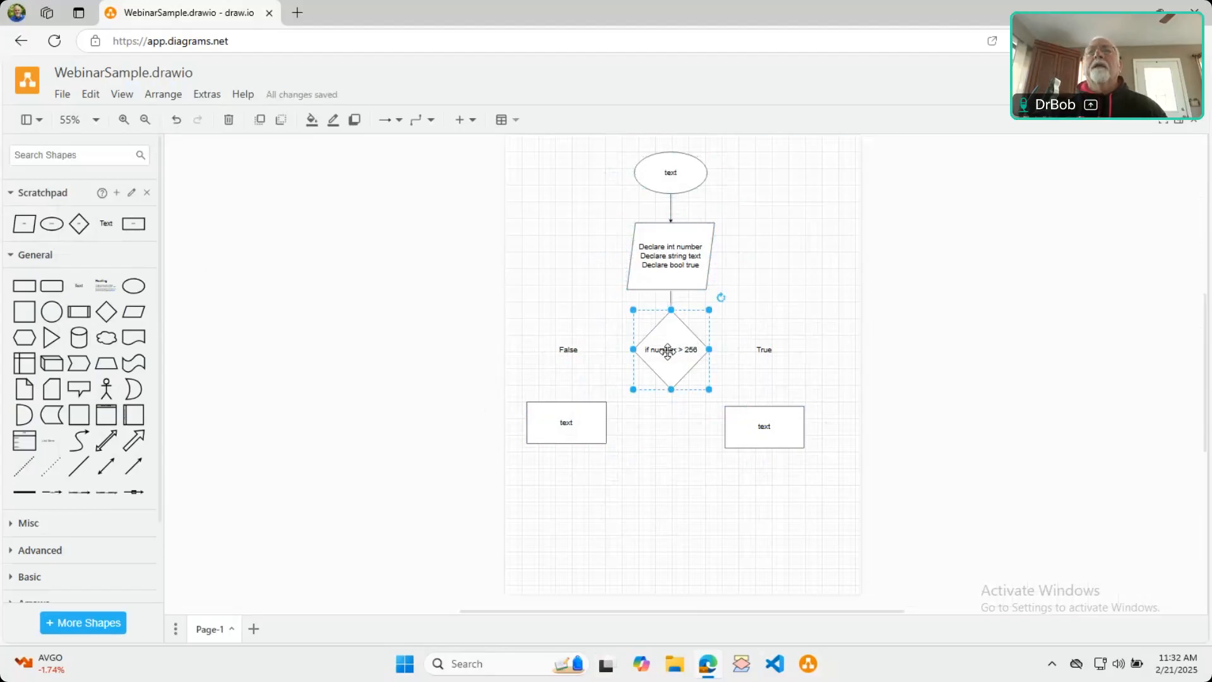
{"action": "left_click_drag", "start_coordinate": [667, 358], "coordinate": [672, 362]}
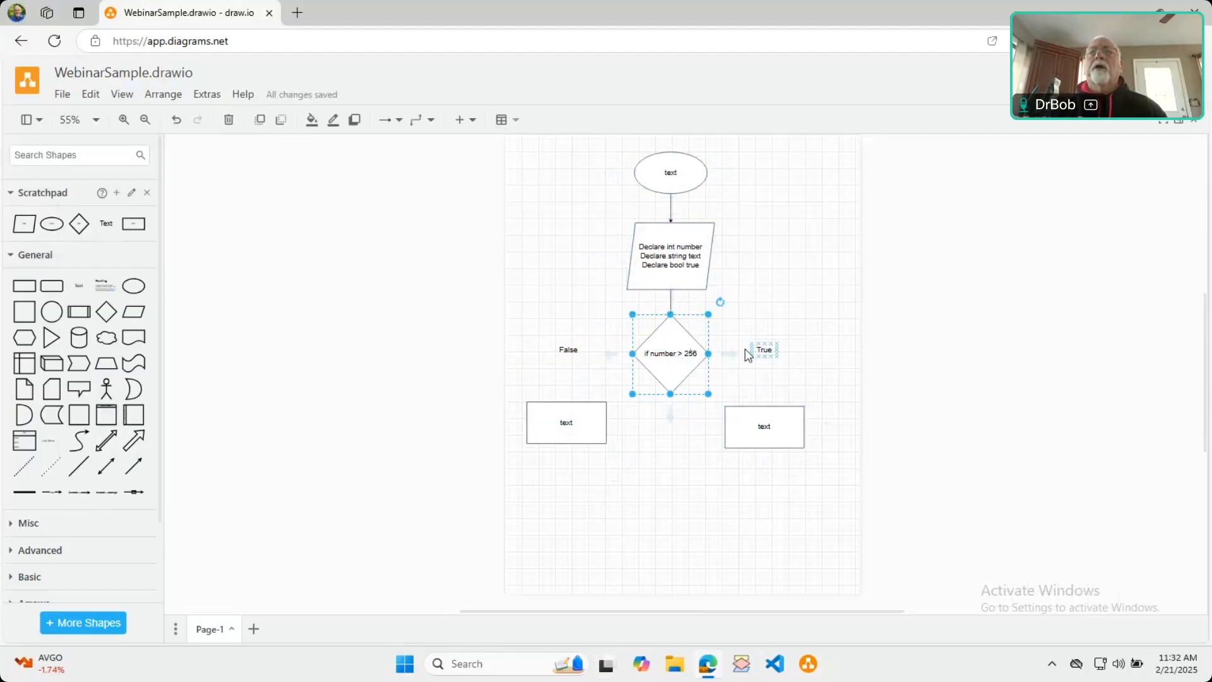
{"action": "mouse_move", "coordinate": [731, 357]}
{"action": "left_mouse_down"}
{"action": "mouse_move", "coordinate": [750, 350]}
{"action": "mouse_move", "coordinate": [634, 360]}
{"action": "mouse_move", "coordinate": [713, 351]}
{"action": "left_mouse_up"}
{"action": "key", "text": "Delete"}
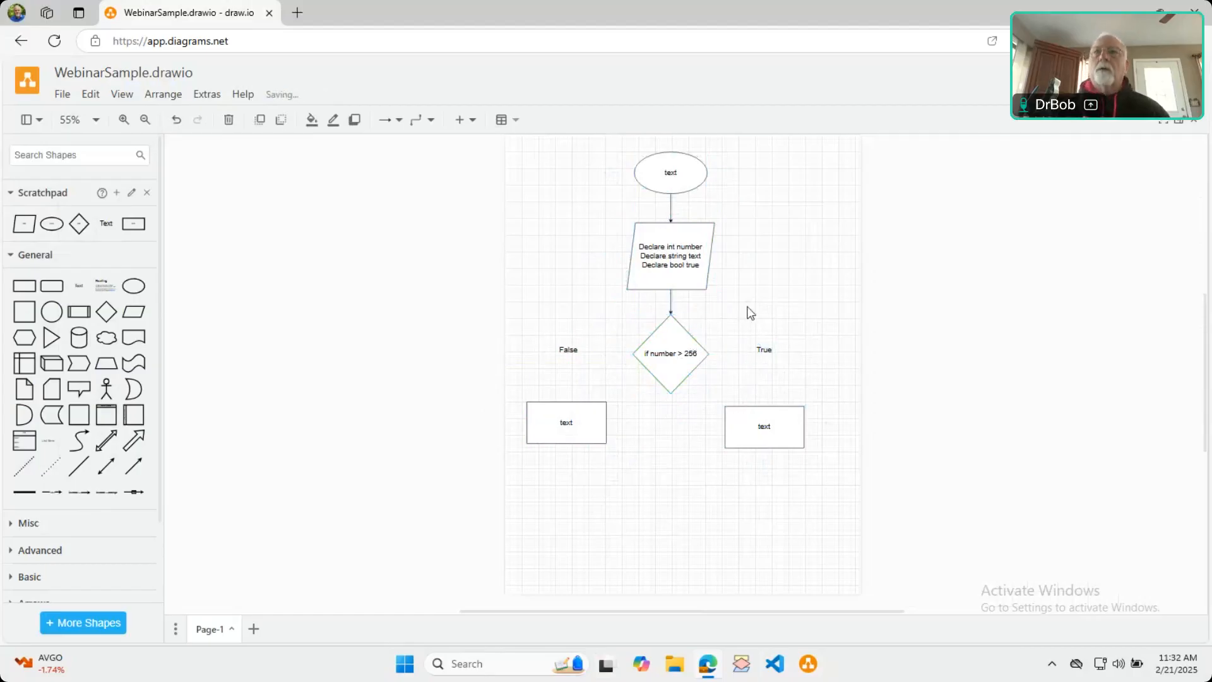
{"action": "left_click", "coordinate": [764, 350]}
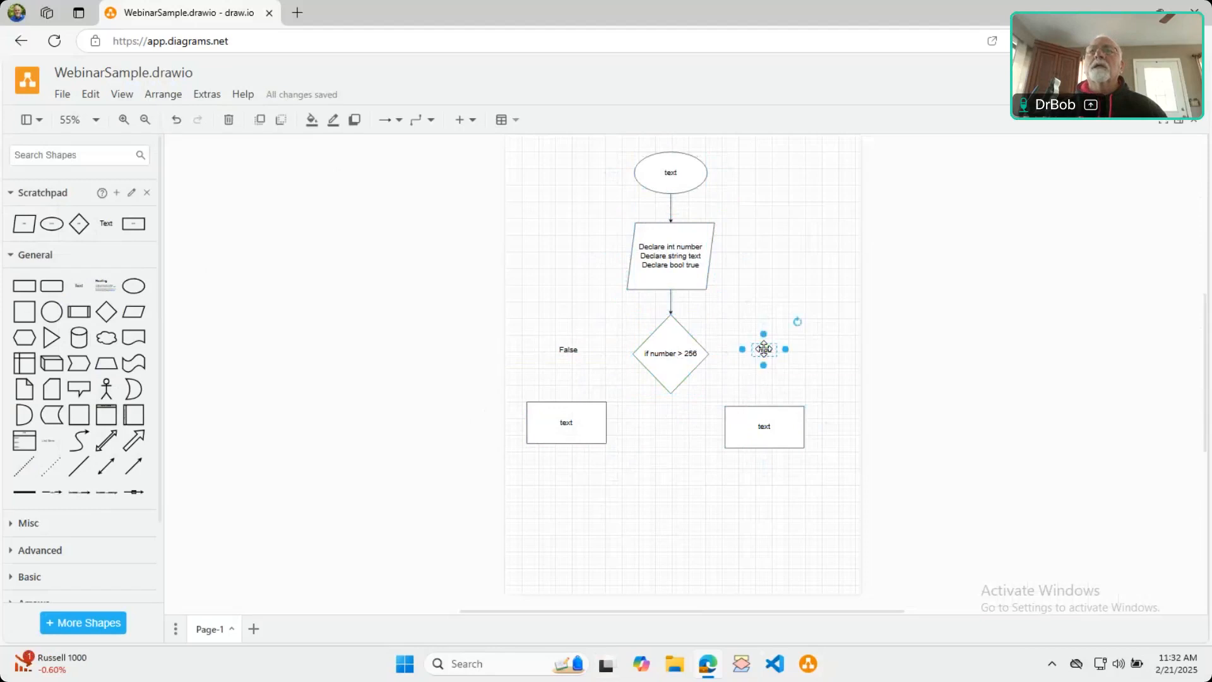
{"action": "left_click_drag", "start_coordinate": [764, 354], "coordinate": [759, 357]}
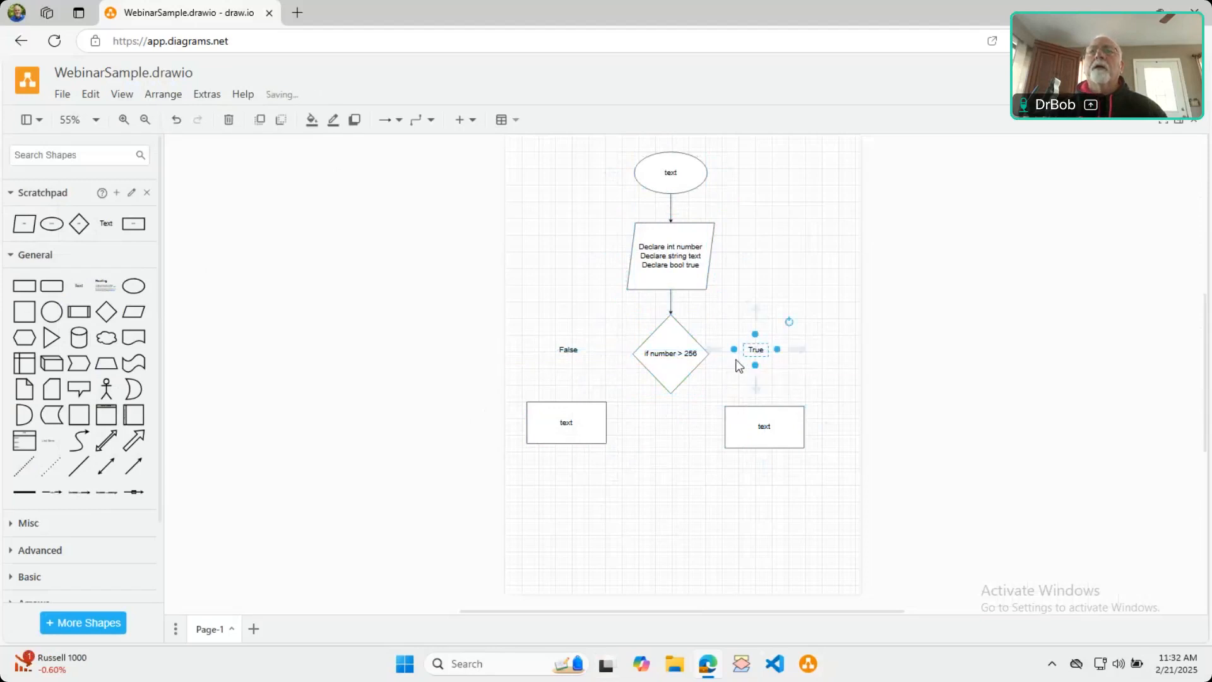
{"action": "left_click", "coordinate": [697, 356]}
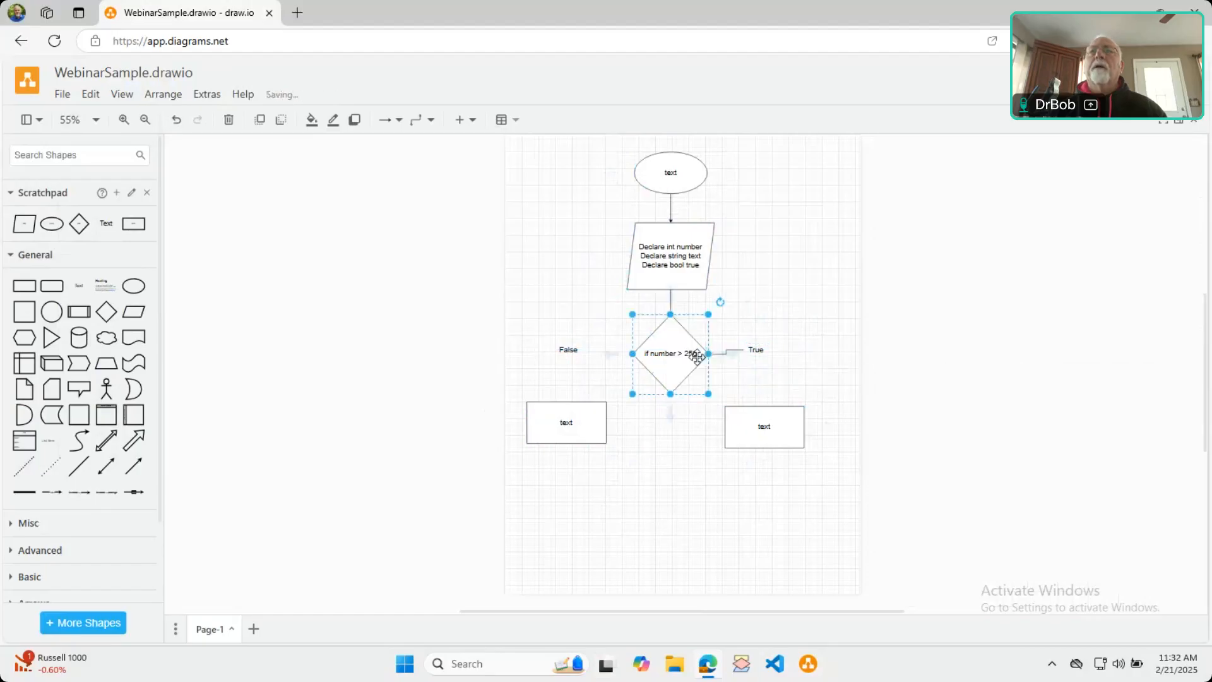
{"action": "left_click", "coordinate": [730, 352]}
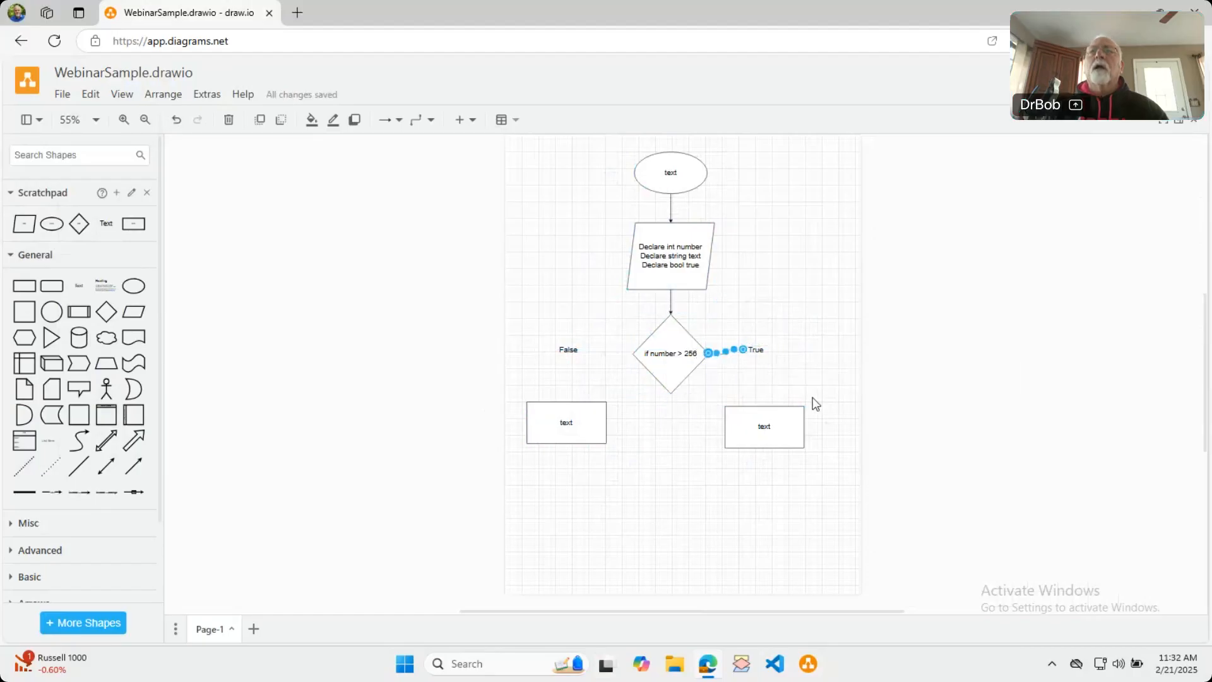
{"action": "left_click", "coordinate": [805, 323]}
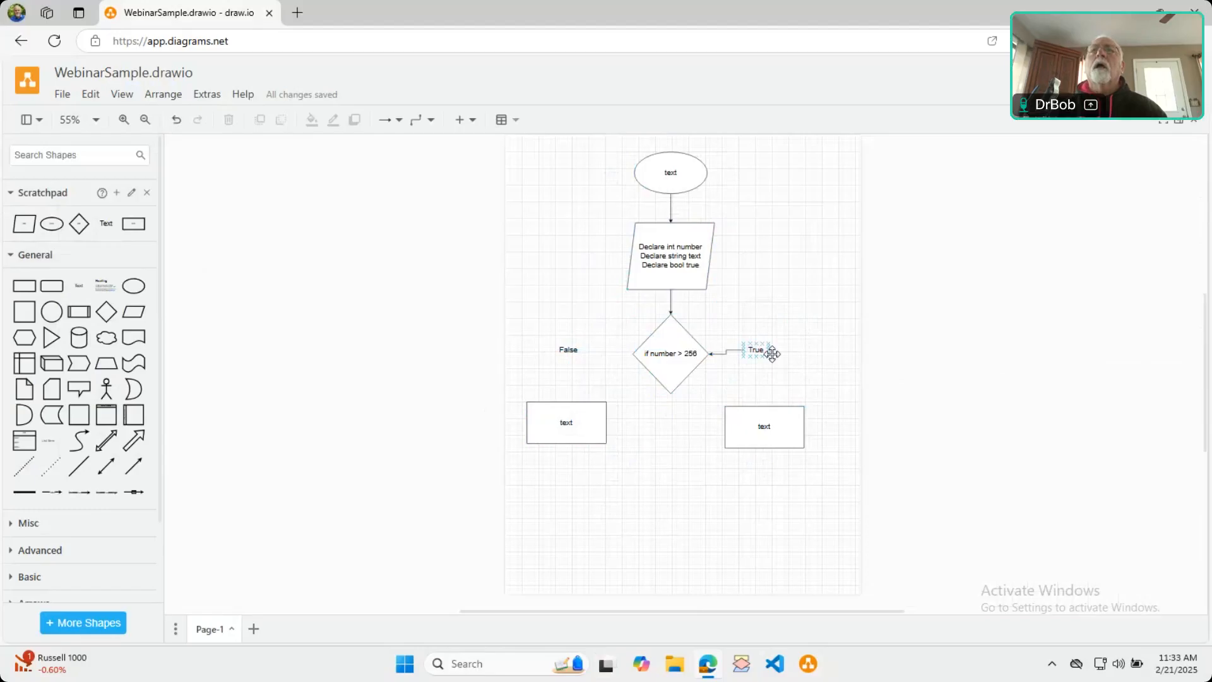
{"action": "left_click", "coordinate": [725, 352]}
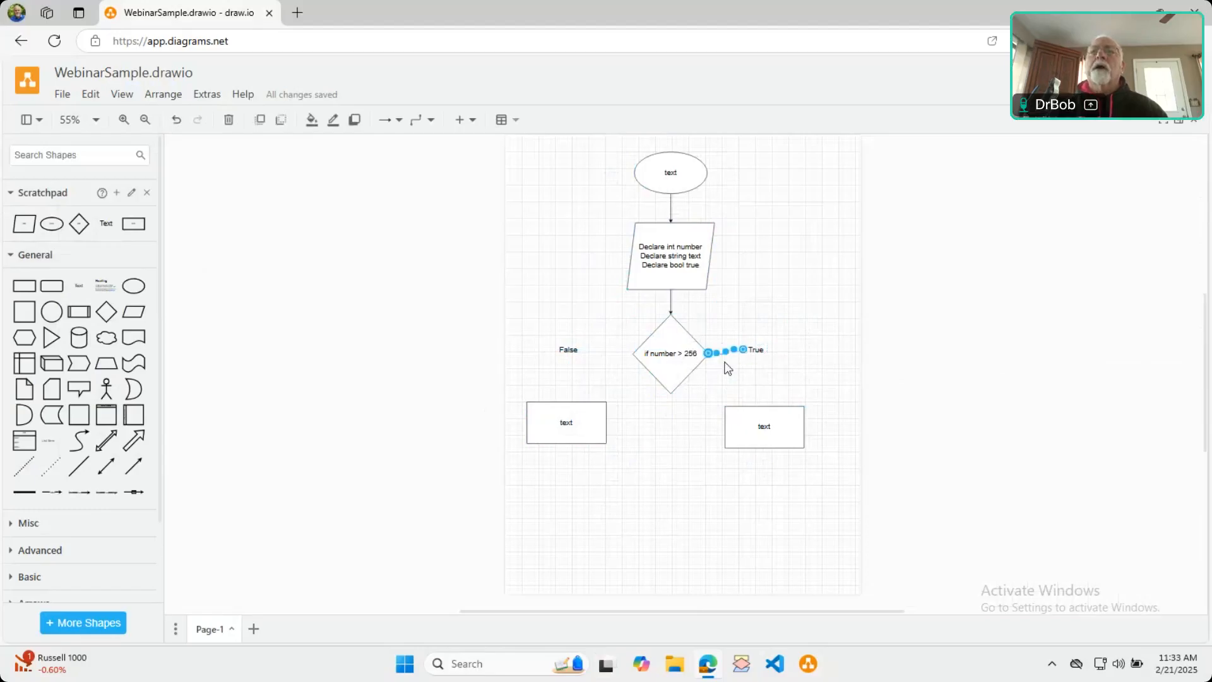
{"action": "key", "text": "Delete"}
Set the zoom to 100% and move the "True" label level with the centre of the decision diamond
{"action": "left_click", "coordinate": [756, 348]}
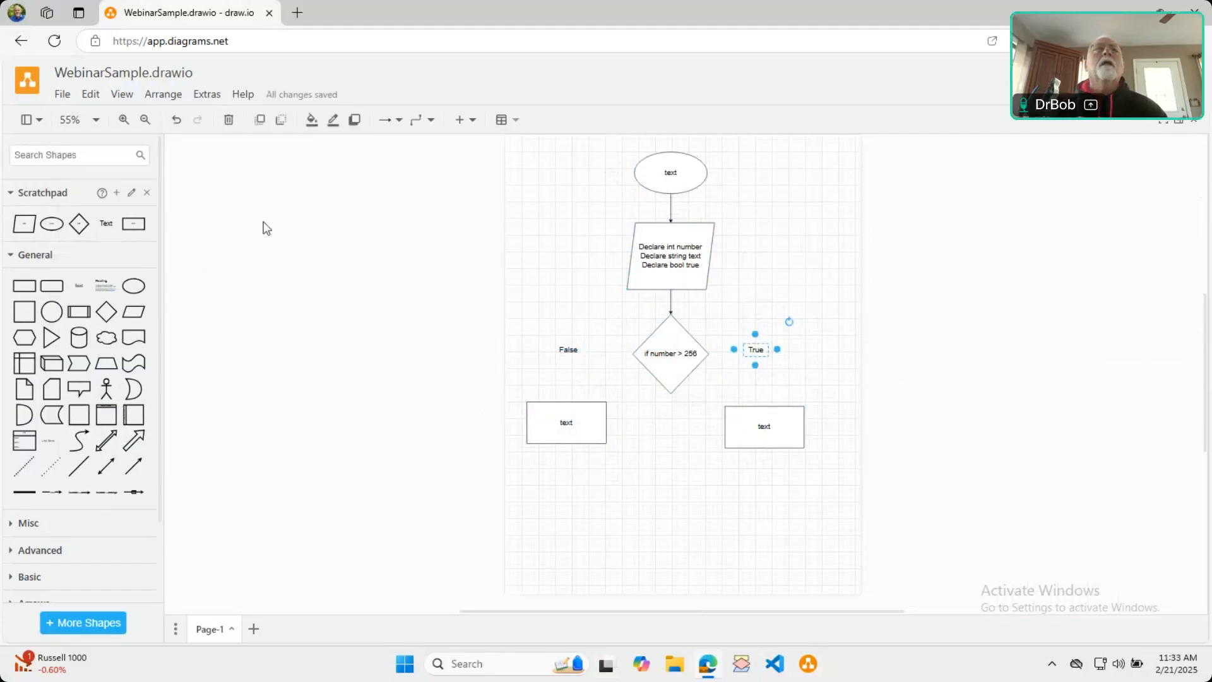
{"action": "left_click", "coordinate": [96, 120]}
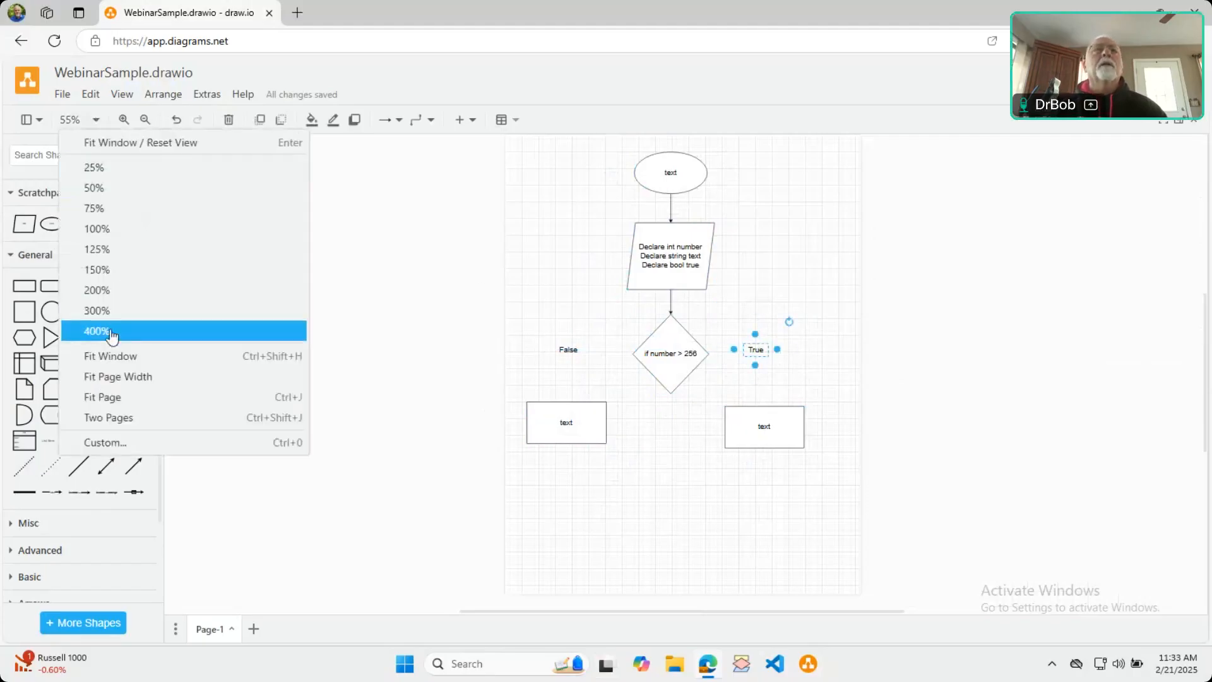
{"action": "left_click", "coordinate": [131, 230]}
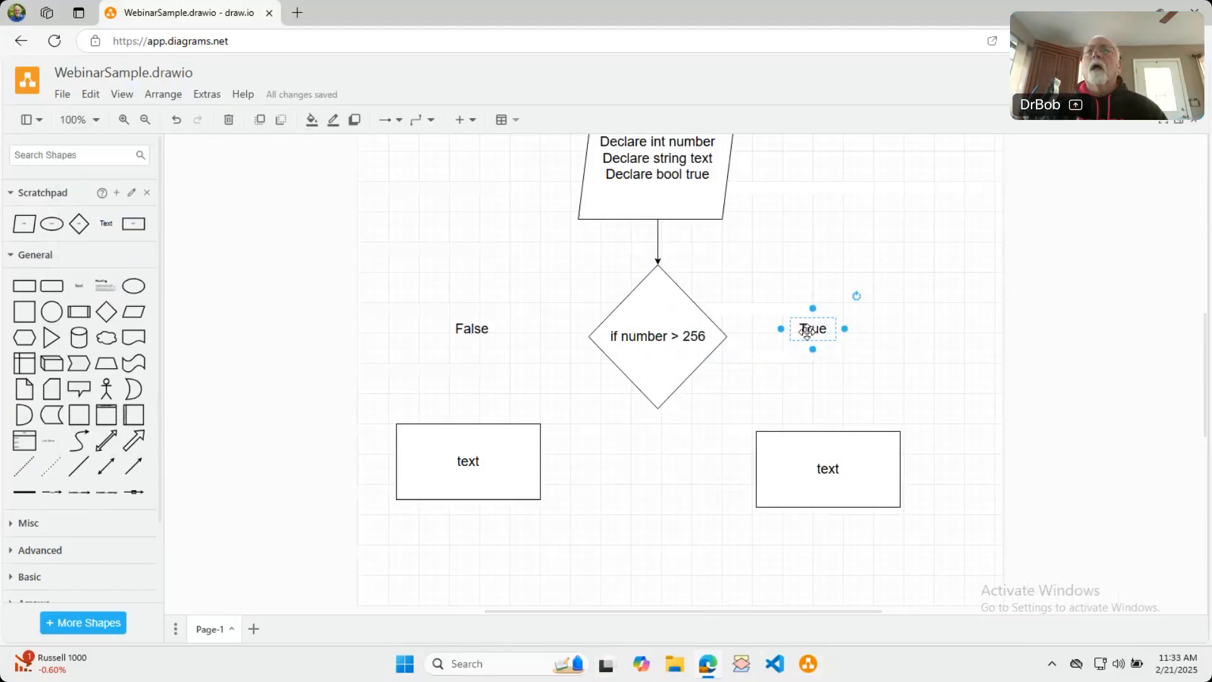
{"action": "left_click_drag", "start_coordinate": [809, 335], "coordinate": [819, 342]}
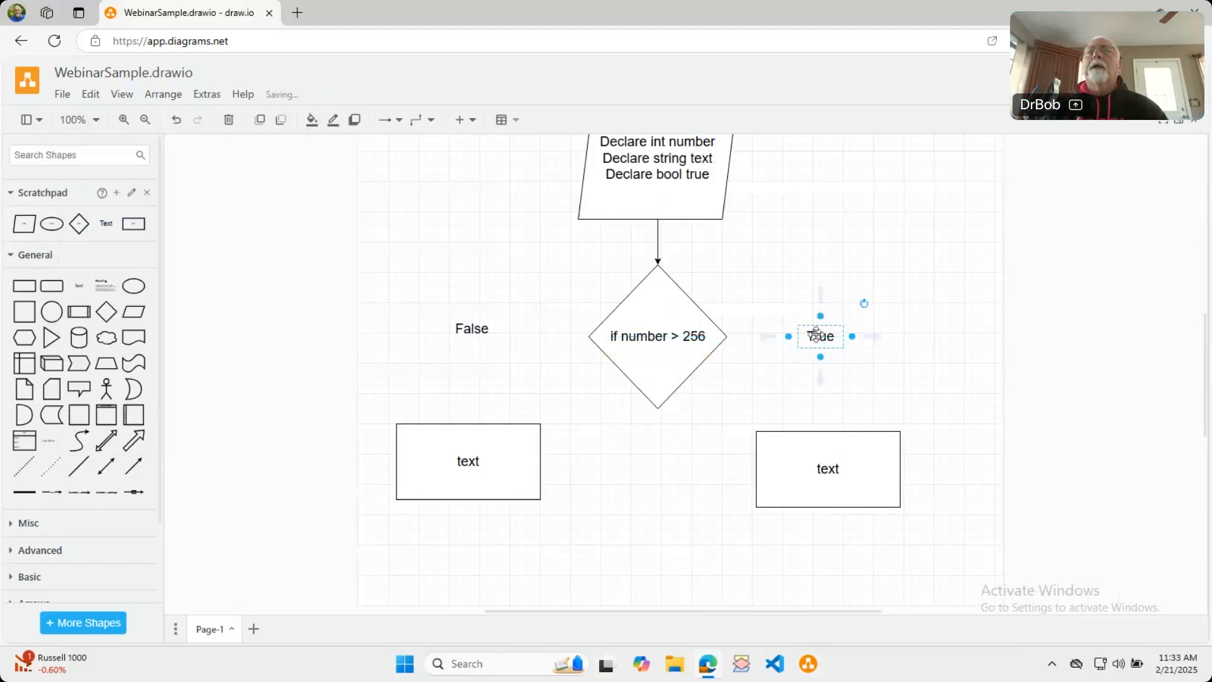
Connect the diamond to the "True" label and the label to the rectangle below, centring that rectangle under the label
{"action": "left_click", "coordinate": [704, 341]}
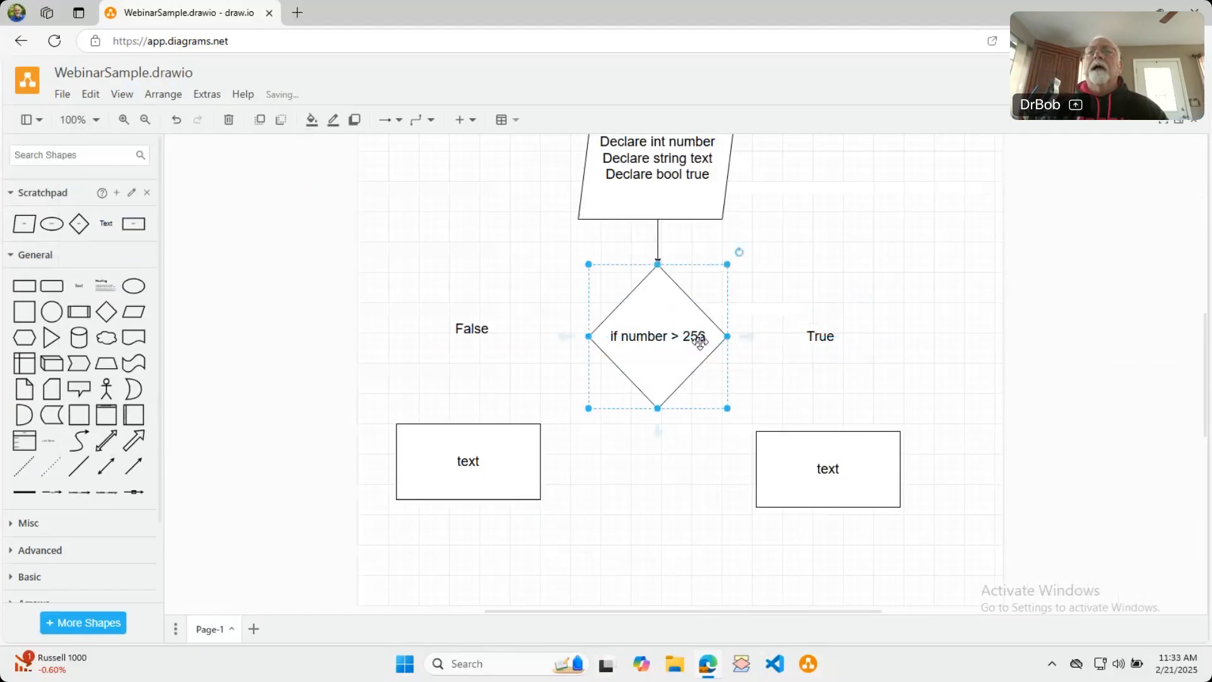
{"action": "left_click", "coordinate": [737, 340]}
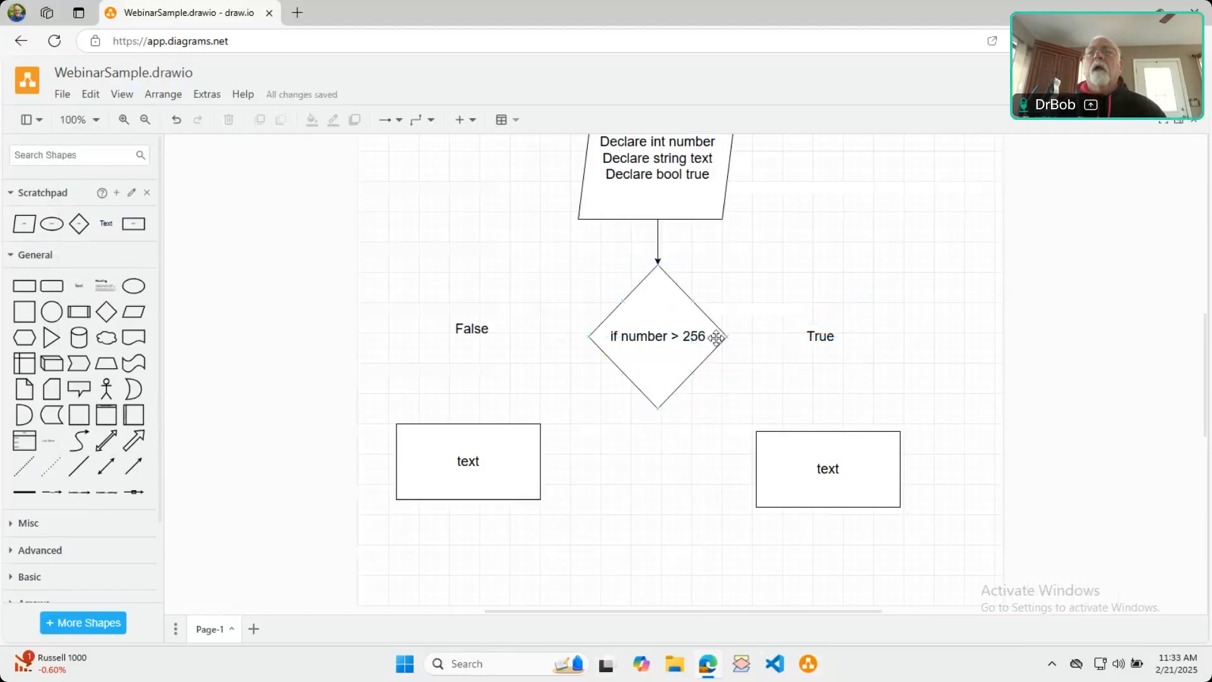
{"action": "left_click_drag", "start_coordinate": [733, 339], "coordinate": [801, 335]}
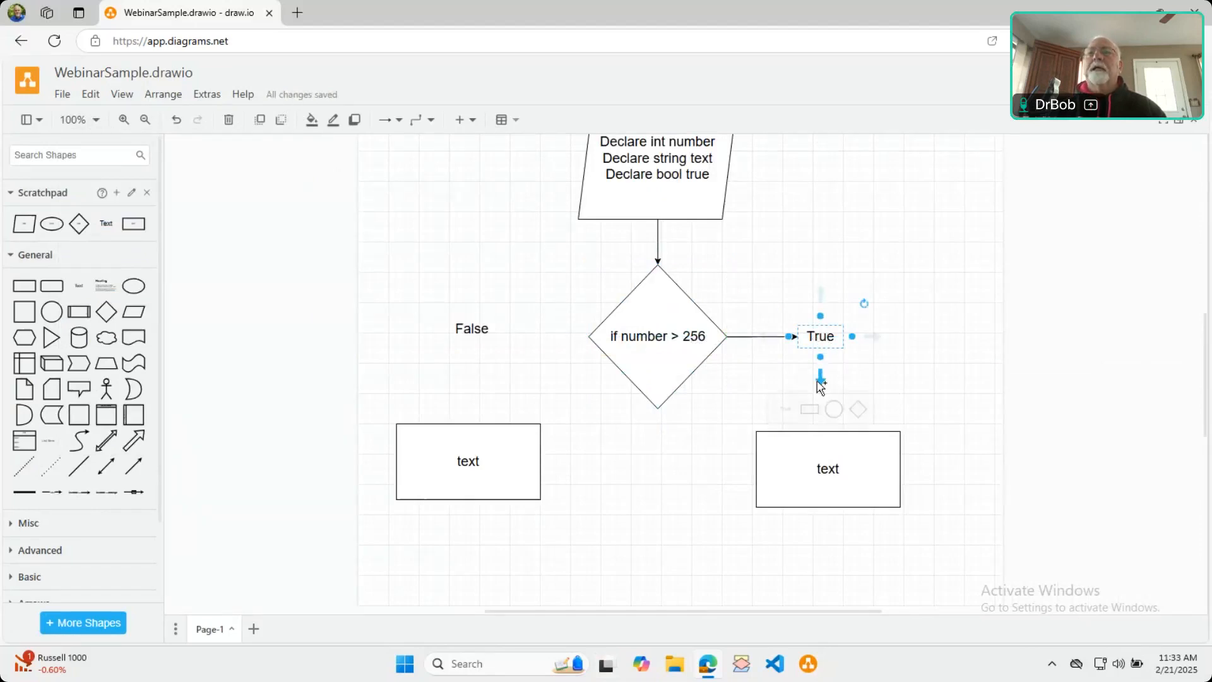
{"action": "left_click_drag", "start_coordinate": [819, 379], "coordinate": [860, 419]}
{"action": "left_click_drag", "start_coordinate": [842, 469], "coordinate": [821, 472]}
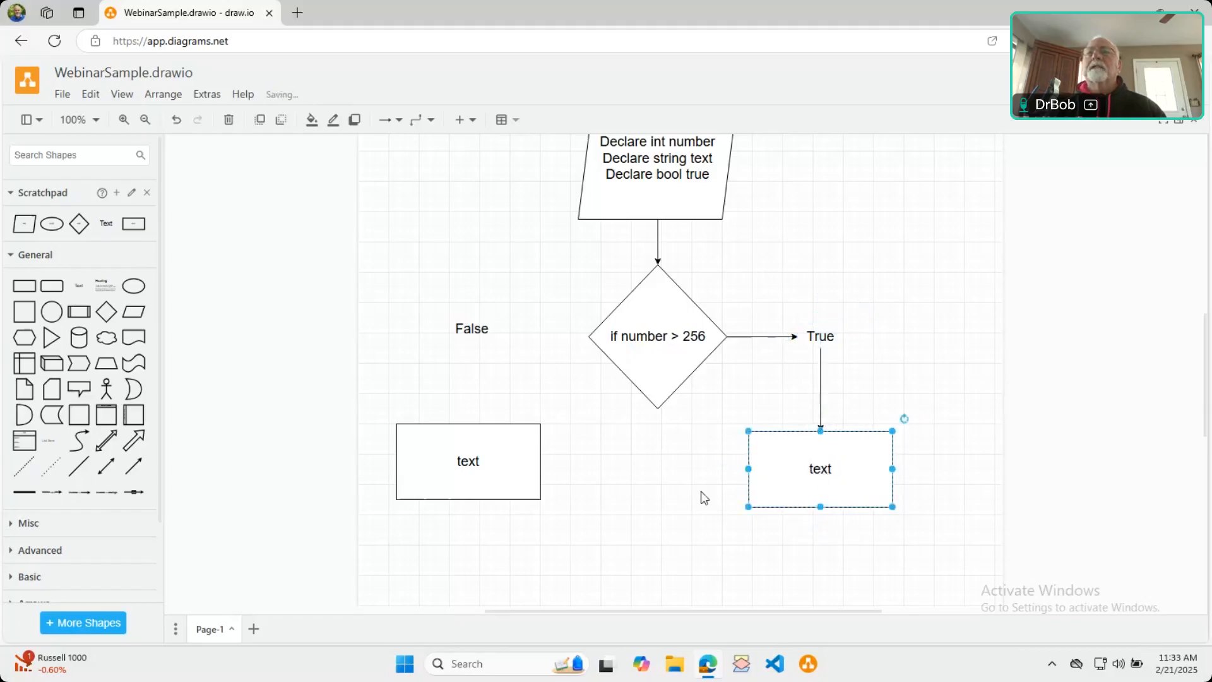
Move the "False" label slightly down so it is level with the centre of the decision diamond
{"action": "left_click", "coordinate": [643, 343]}
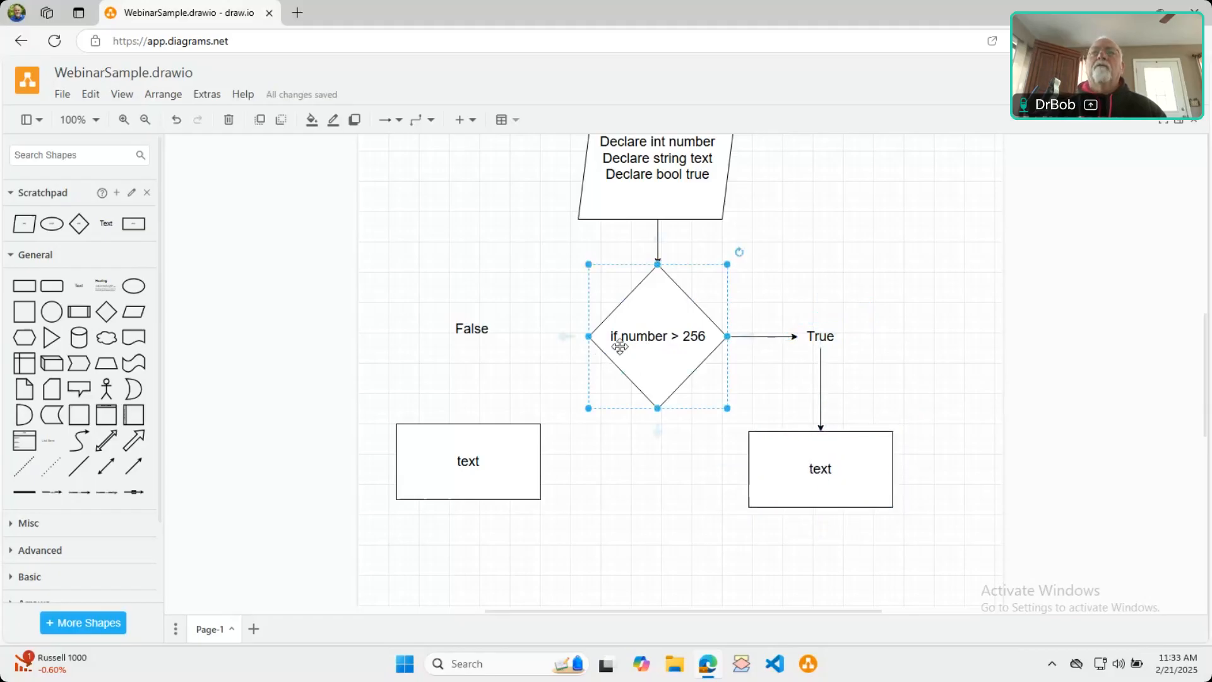
{"action": "left_click", "coordinate": [469, 330]}
{"action": "left_click_drag", "start_coordinate": [468, 330], "coordinate": [470, 343]}
{"action": "left_click", "coordinate": [584, 375]}
{"action": "left_click", "coordinate": [627, 343]}
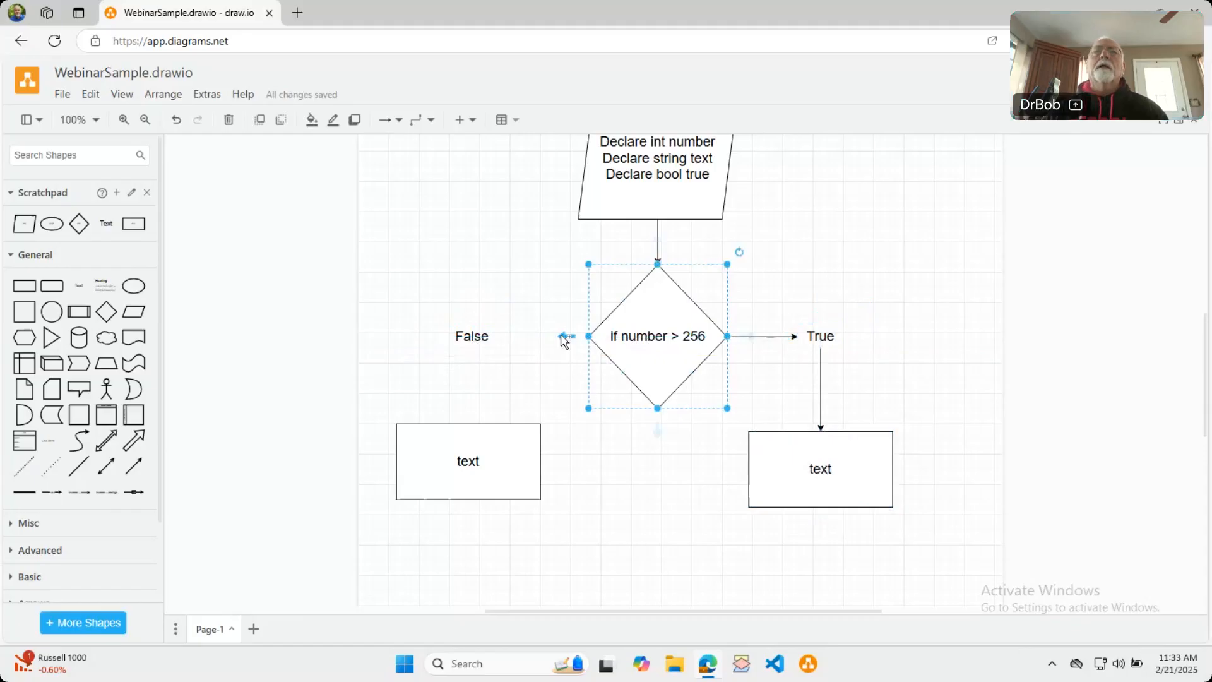
{"action": "left_click", "coordinate": [565, 337]}
{"action": "left_click", "coordinate": [529, 289]}
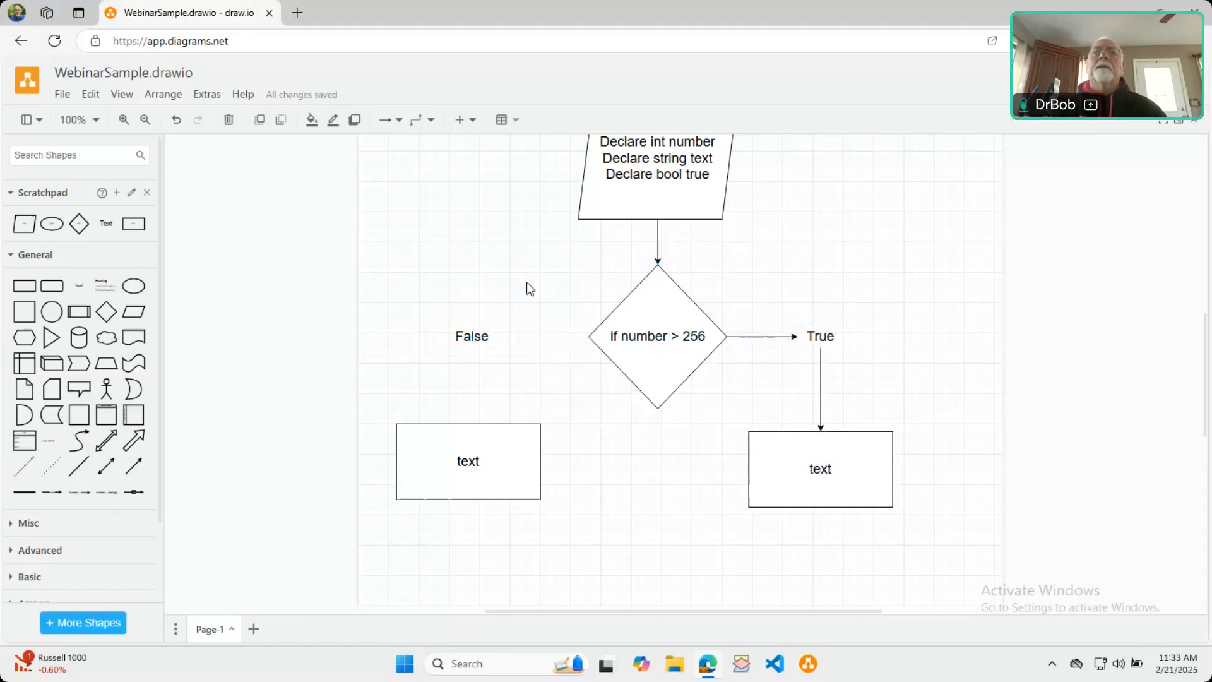
{"action": "left_click", "coordinate": [566, 337]}
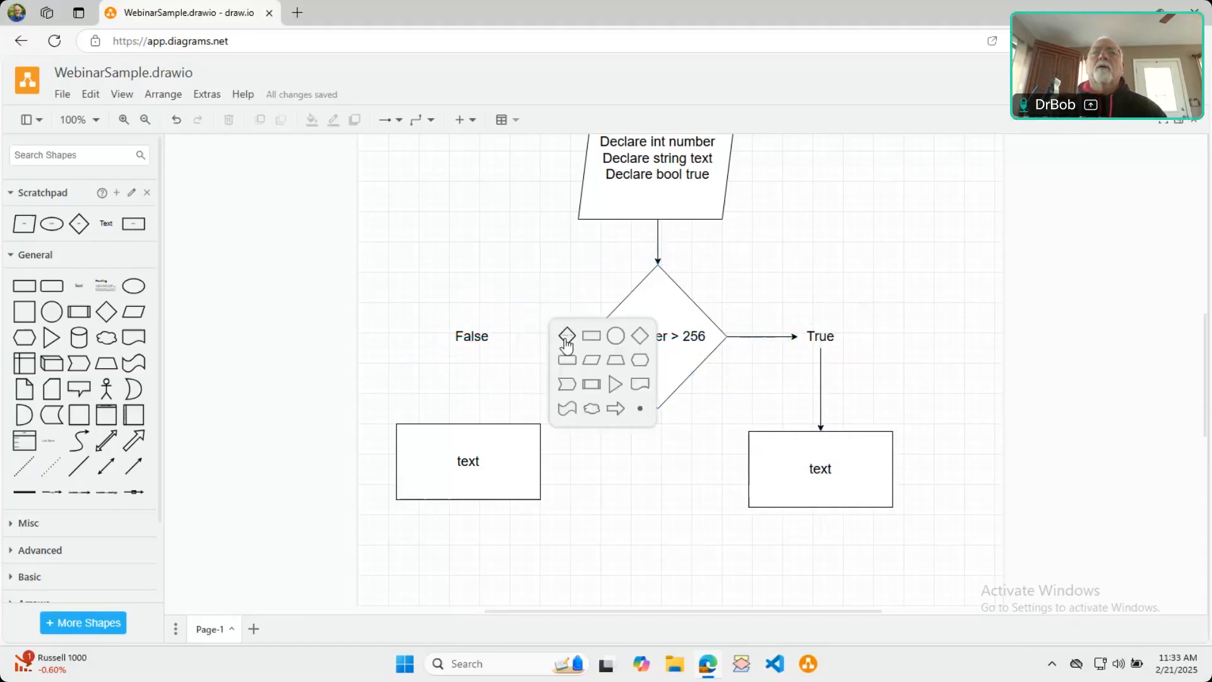
{"action": "left_click", "coordinate": [531, 289]}
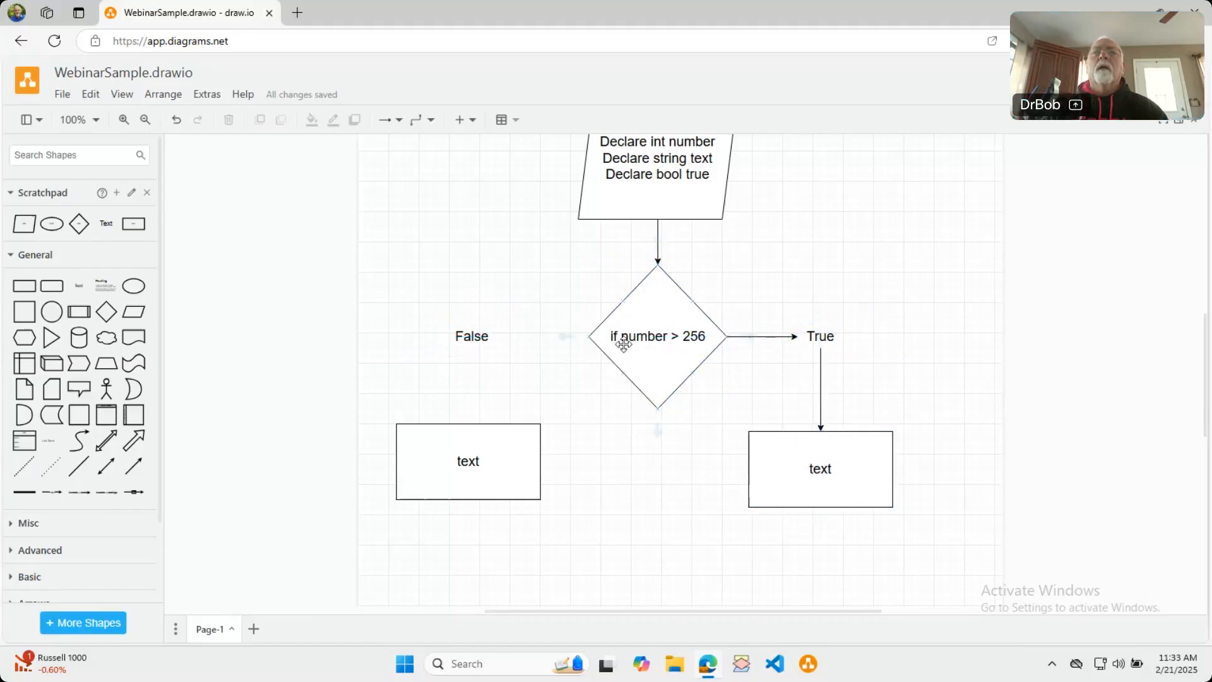
{"action": "mouse_move", "coordinate": [567, 340]}
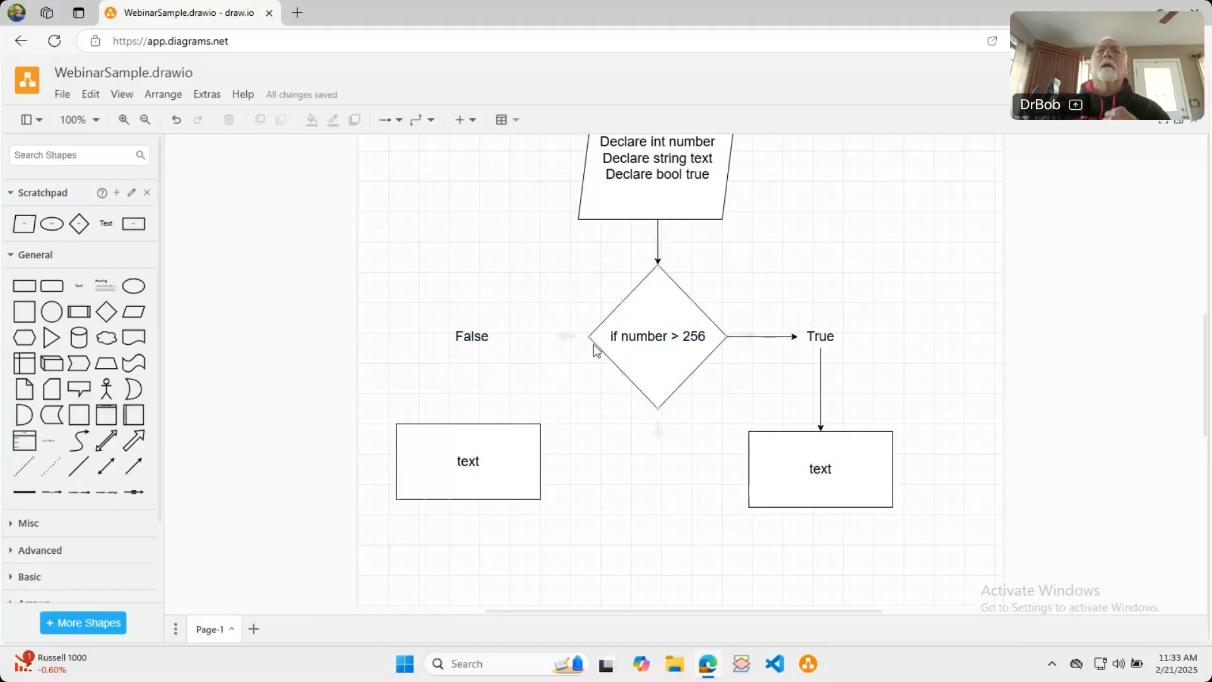
{"action": "left_click", "coordinate": [482, 336]}
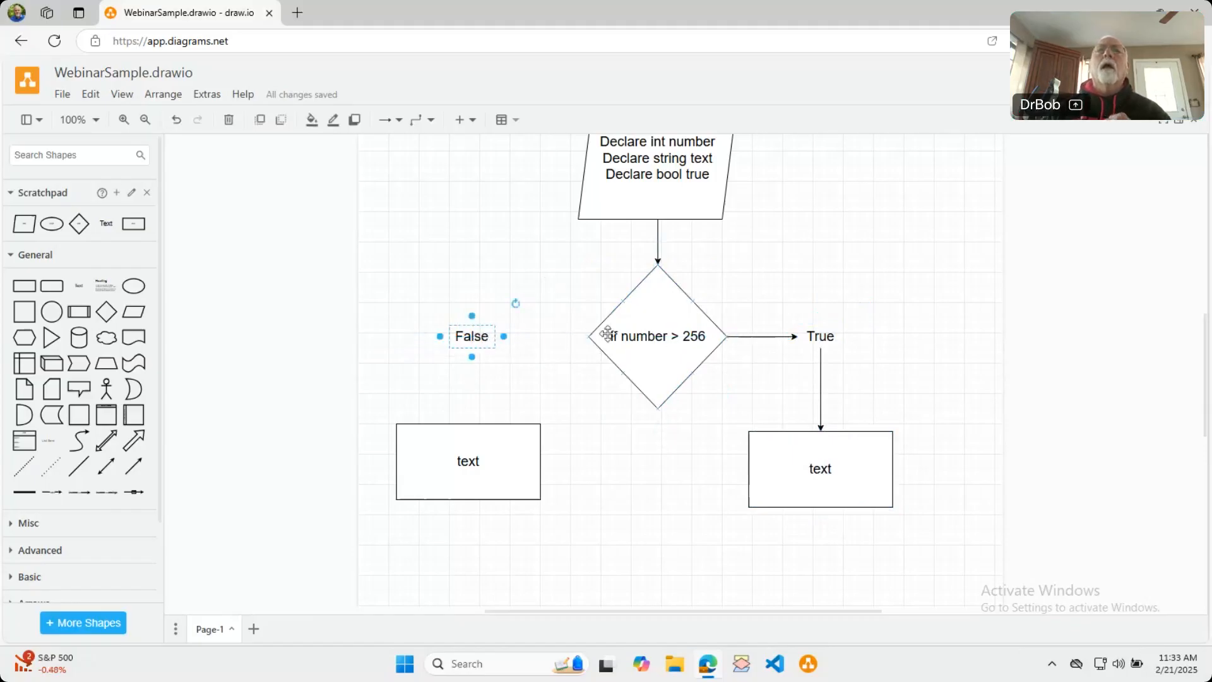
{"action": "mouse_move", "coordinate": [561, 337]}
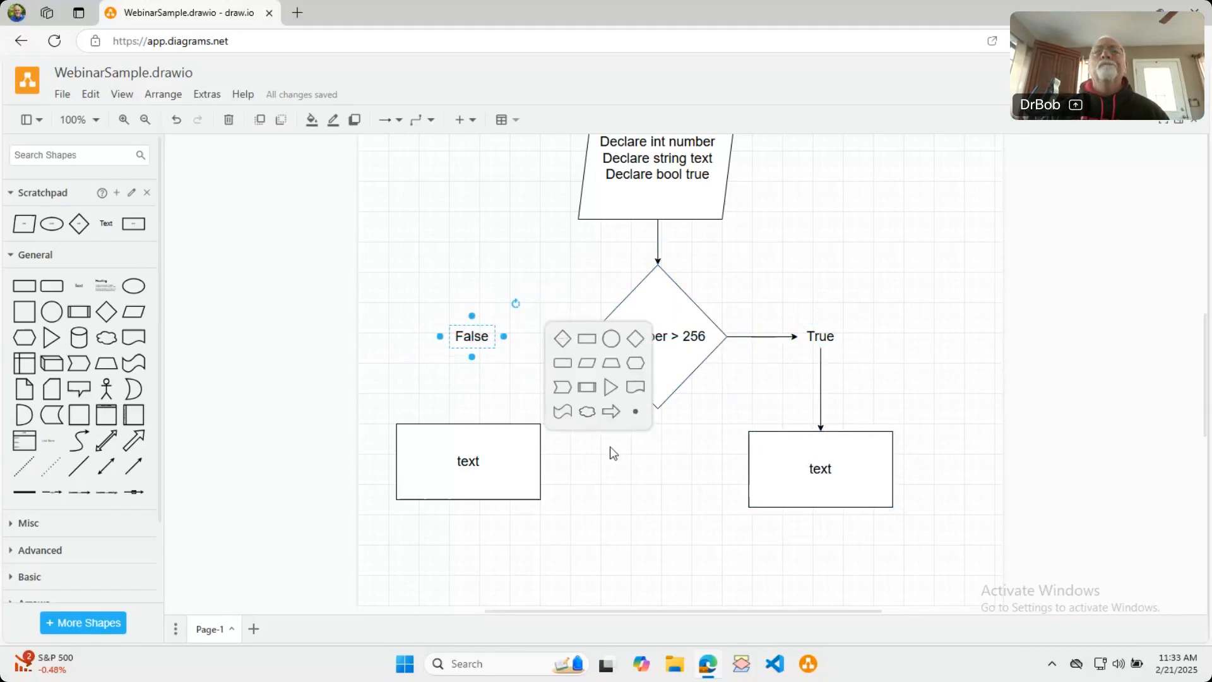
Connect the "False" label to the rectangle below it with an arrow, and centre that rectangle under the label
{"action": "left_click", "coordinate": [455, 466]}
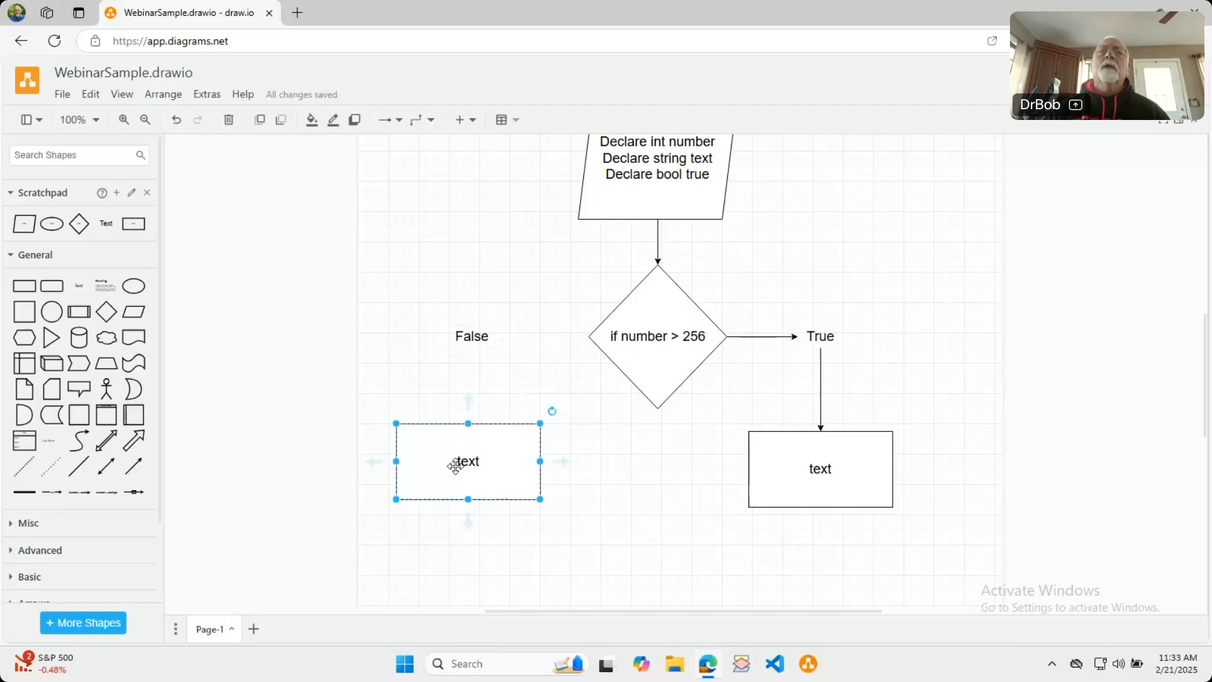
{"action": "left_click", "coordinate": [475, 336]}
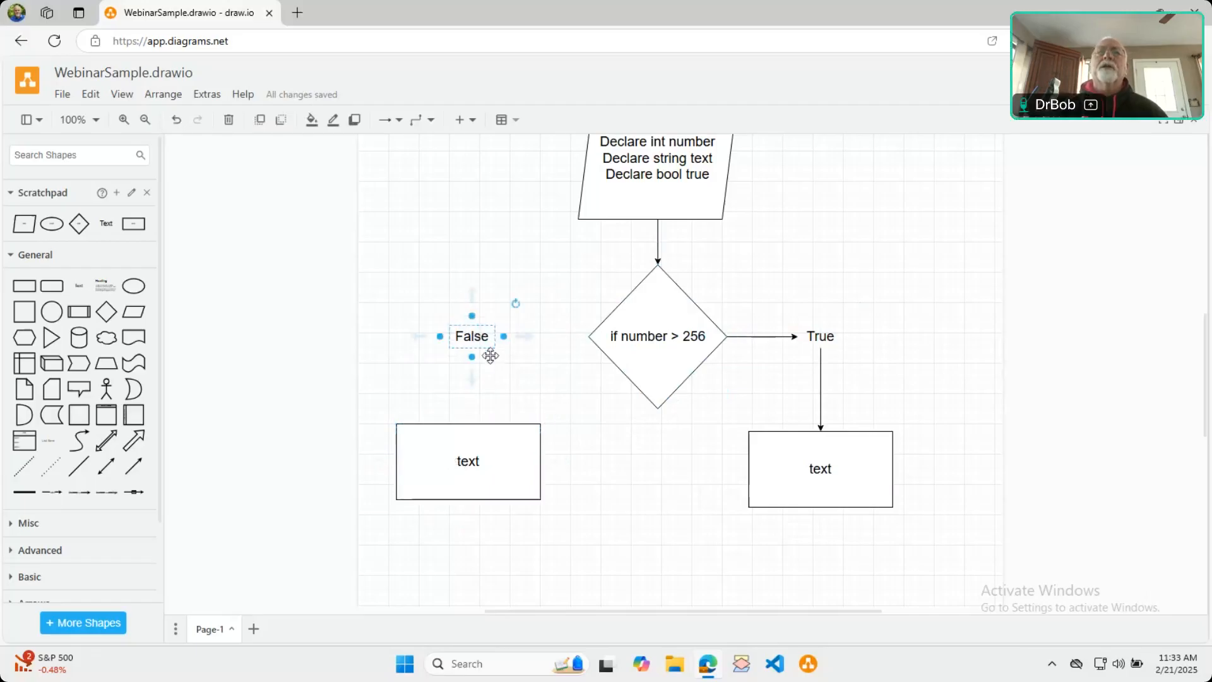
{"action": "mouse_move", "coordinate": [472, 377]}
{"action": "left_mouse_down"}
{"action": "mouse_move", "coordinate": [503, 463]}
{"action": "mouse_move", "coordinate": [491, 459]}
{"action": "left_mouse_up"}
Add a connected arrow shape on the "False" side of the decision diamond, and delete the shape while keeping its connector to the "False" label
{"action": "left_click", "coordinate": [614, 338]}
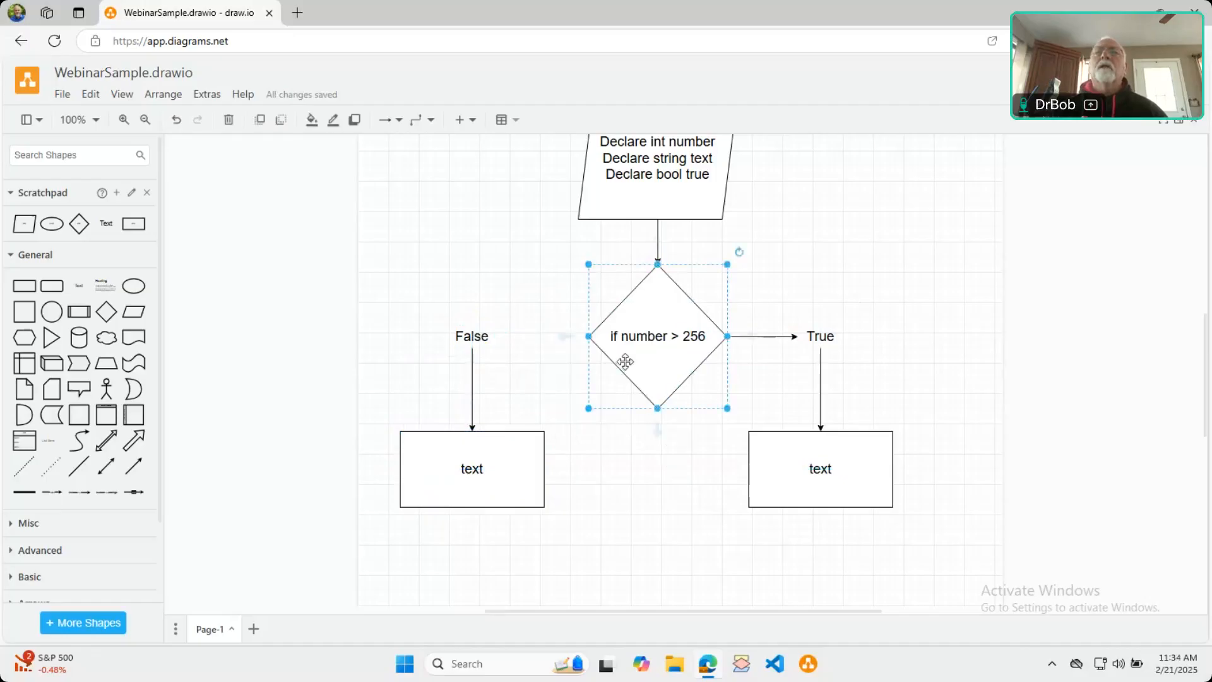
{"action": "mouse_move", "coordinate": [575, 349]}
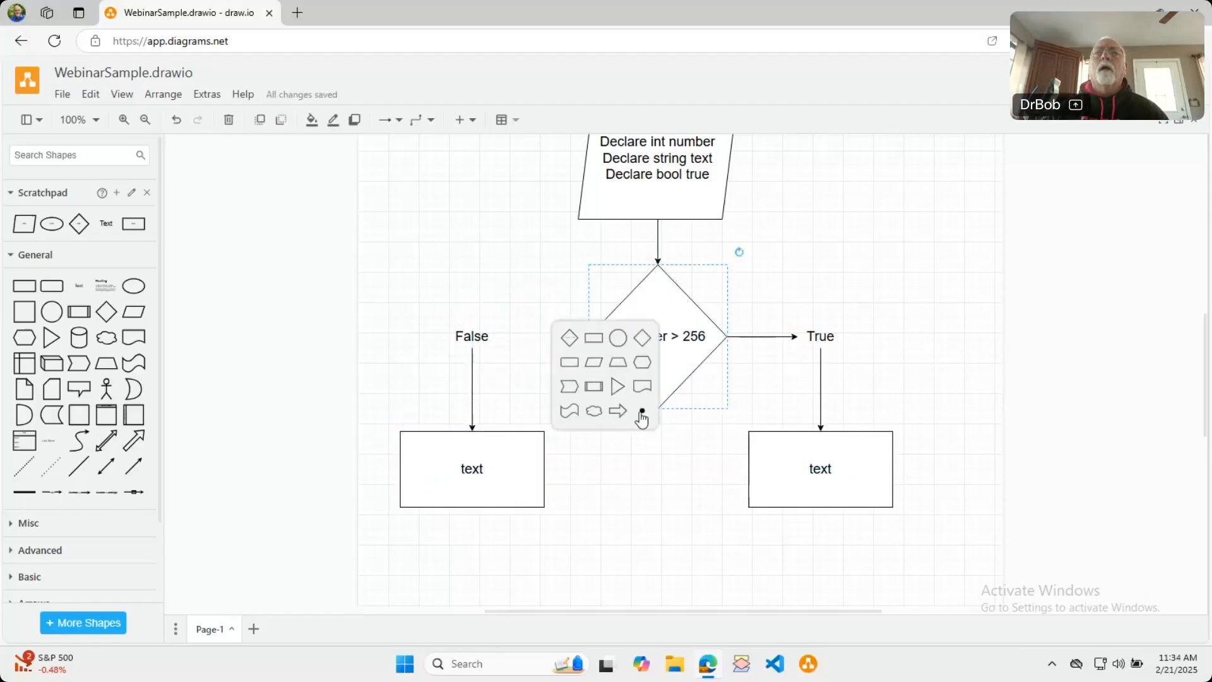
{"action": "left_click", "coordinate": [617, 412]}
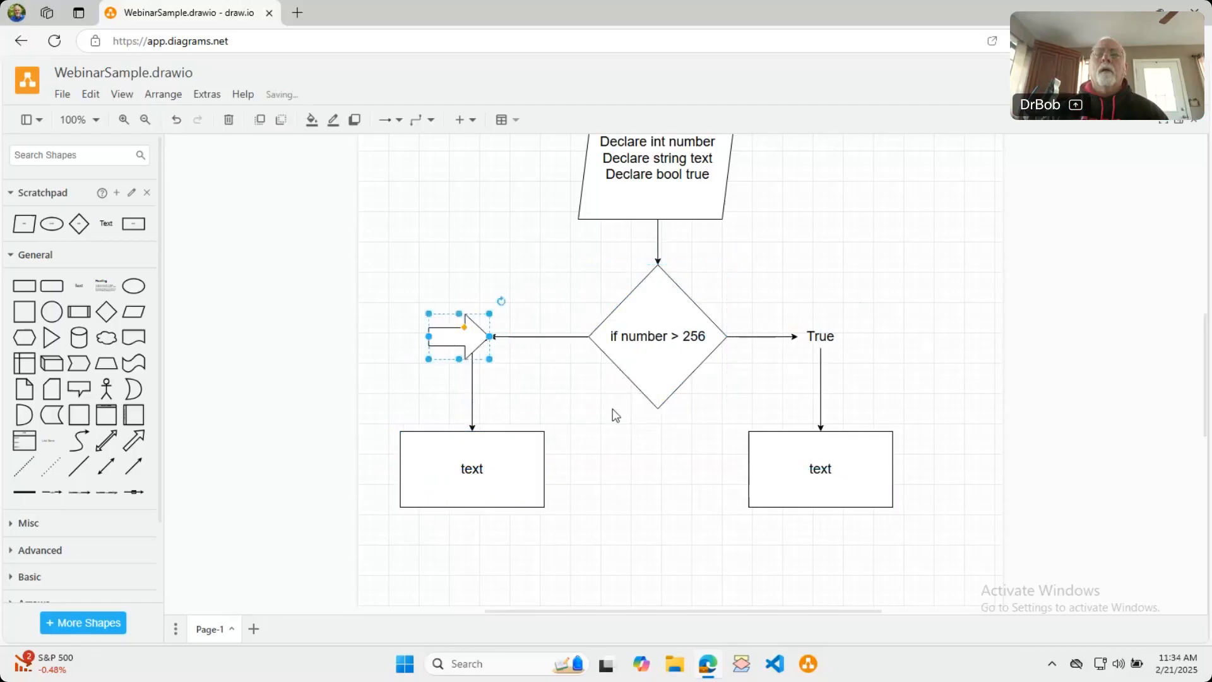
{"action": "key", "text": "Delete"}
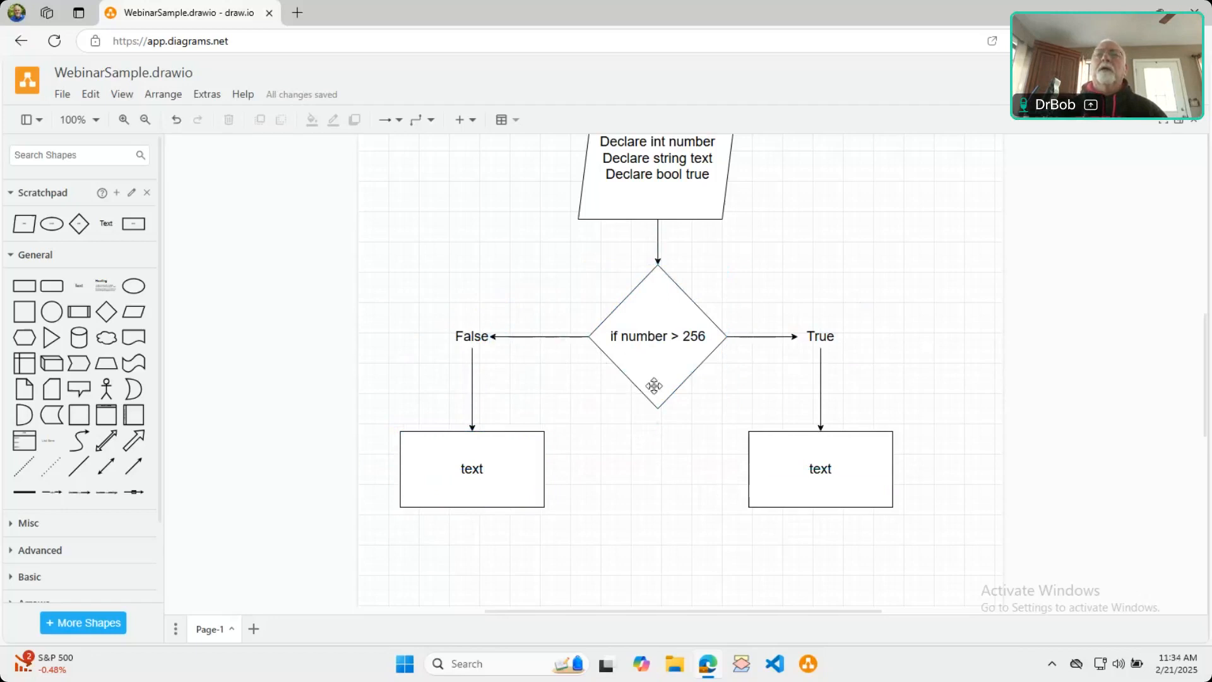
Add a diamond from the scratchpad below and between the two rectangles, and label it "While"
{"action": "scroll", "coordinate": [692, 478], "scroll_direction": "down", "scroll_amount": 1}
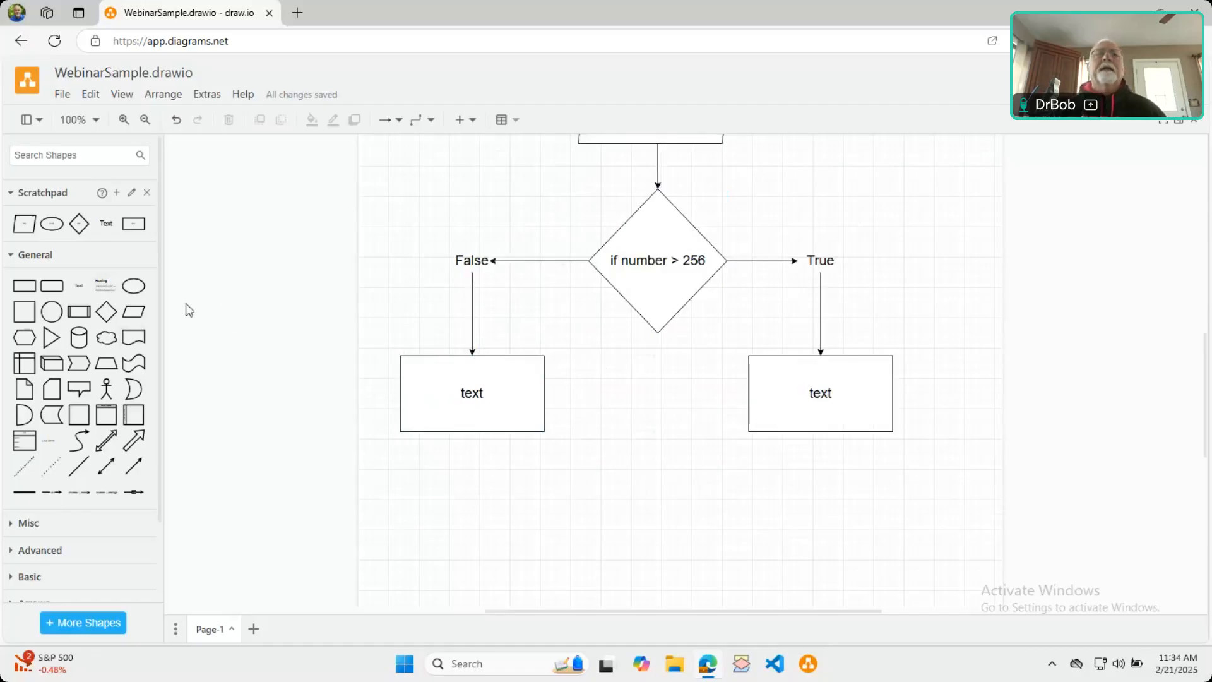
{"action": "mouse_move", "coordinate": [87, 225]}
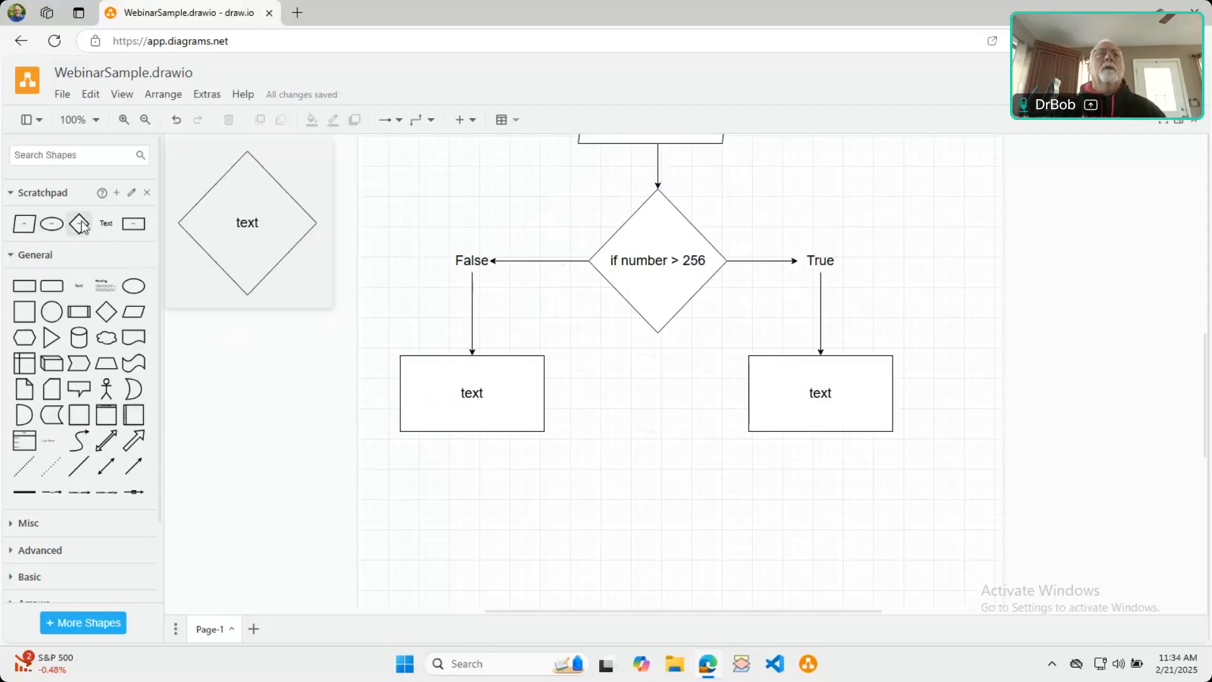
{"action": "left_click_drag", "start_coordinate": [81, 226], "coordinate": [589, 488]}
{"action": "scroll", "coordinate": [935, 416], "scroll_direction": "down", "scroll_amount": 2}
{"action": "scroll", "coordinate": [934, 416], "scroll_direction": "up", "scroll_amount": 2}
{"action": "double_click", "coordinate": [657, 534]}
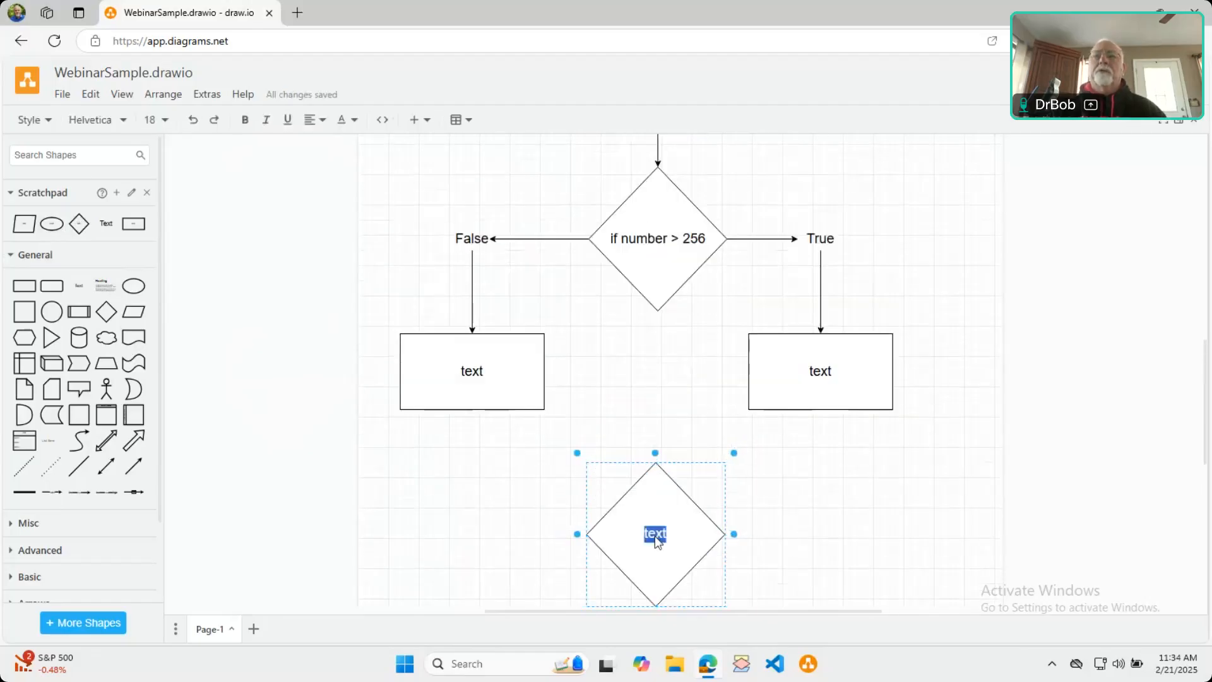
{"action": "type", "text": "W"}
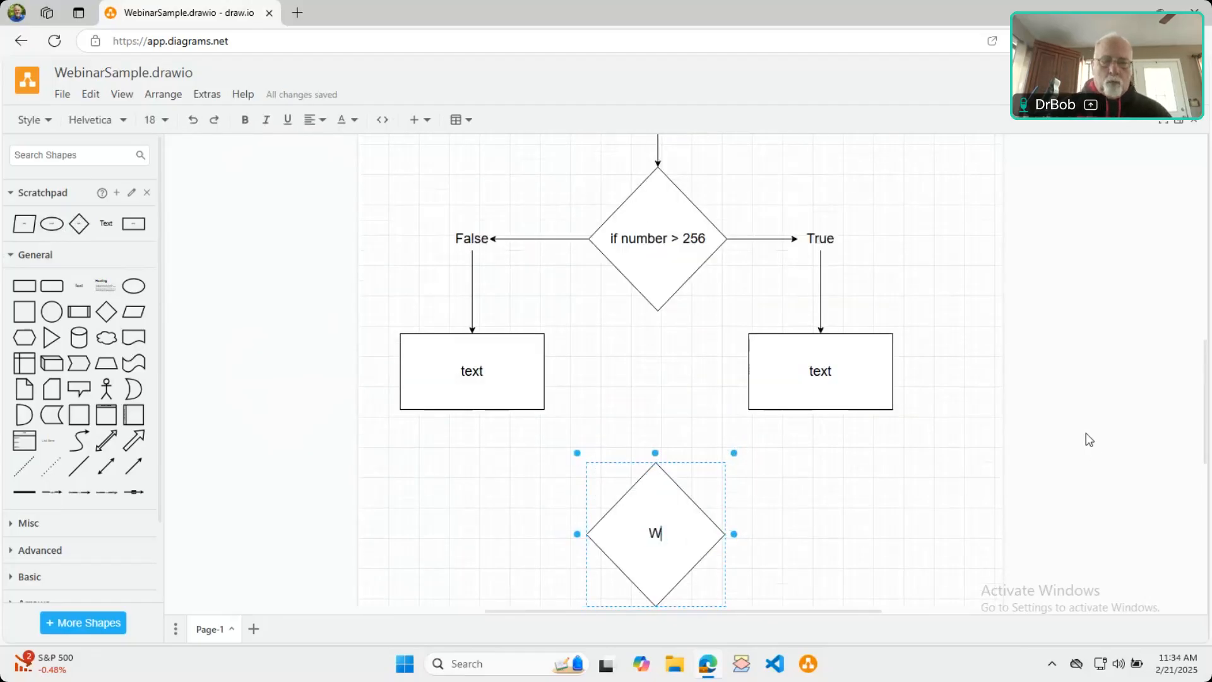
{"action": "type", "text": "hile"}
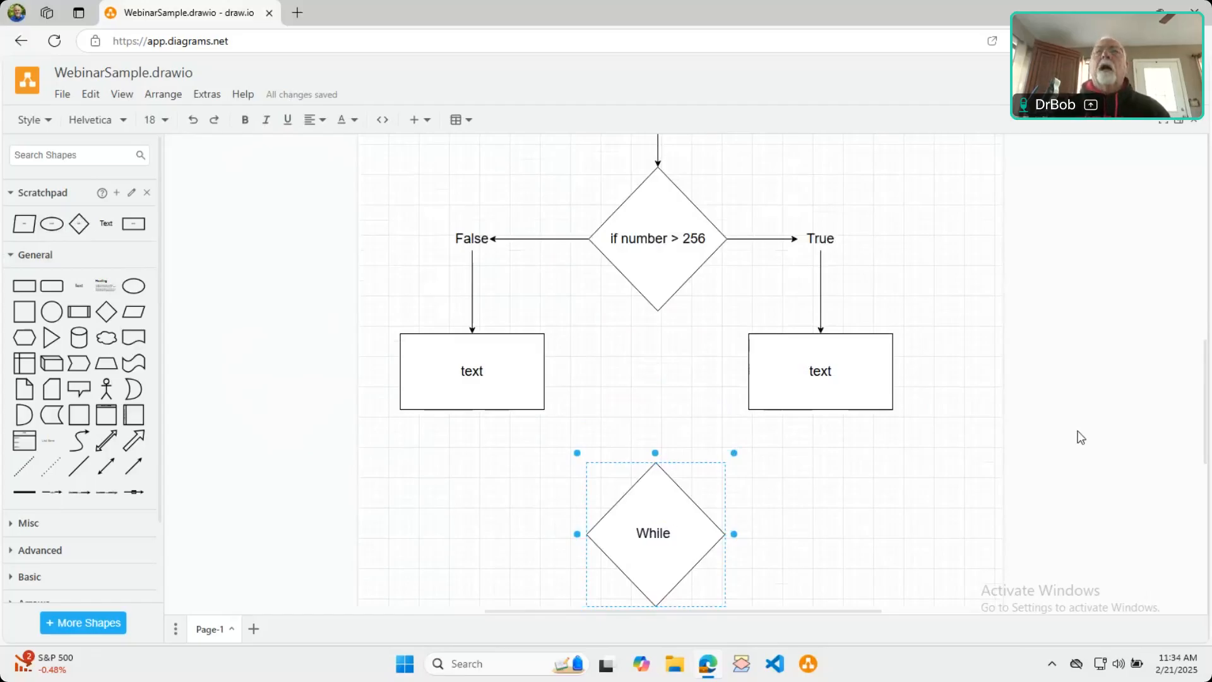
{"action": "left_click", "coordinate": [1078, 431]}
{"action": "left_click", "coordinate": [1075, 431]}
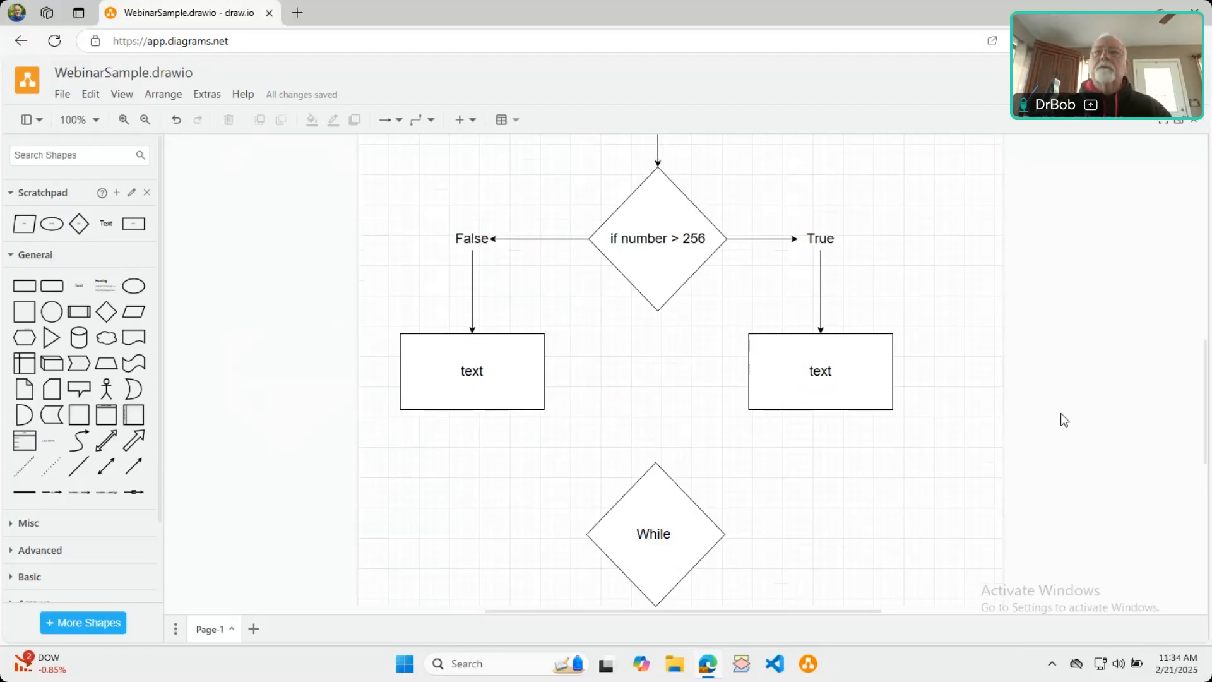
Change the lower diamond's text to "While switch == true"
{"action": "left_click", "coordinate": [688, 534]}
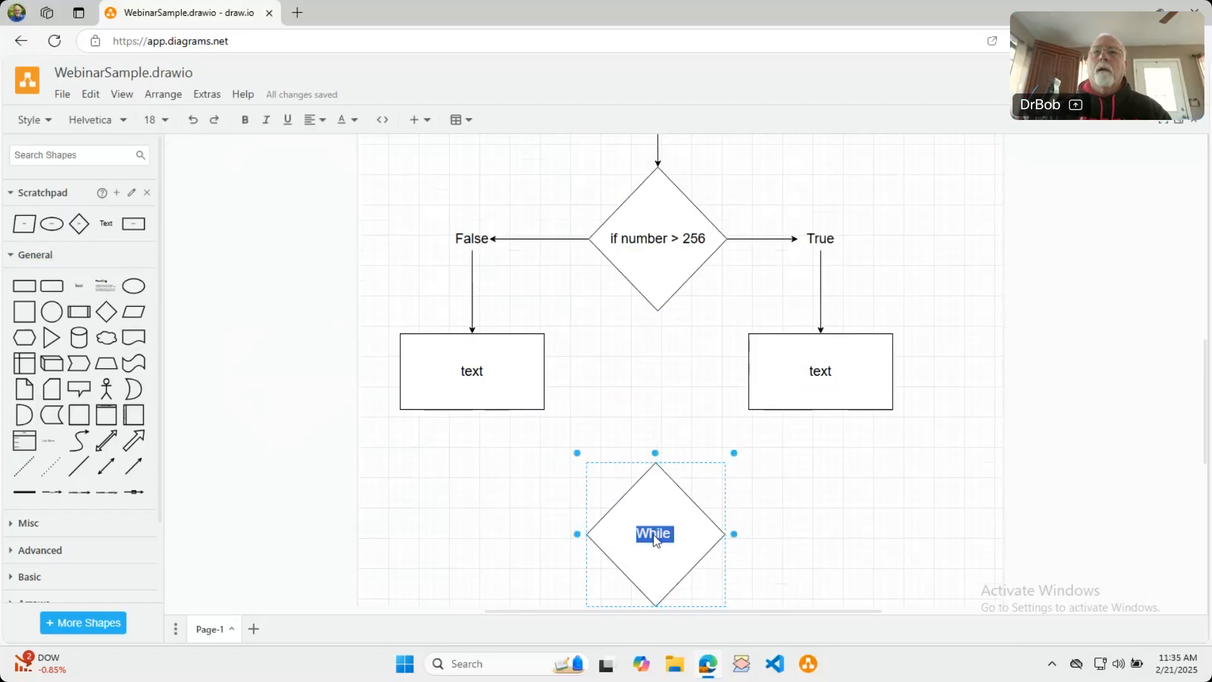
{"action": "left_click", "coordinate": [693, 529]}
{"action": "double_click", "coordinate": [662, 535]}
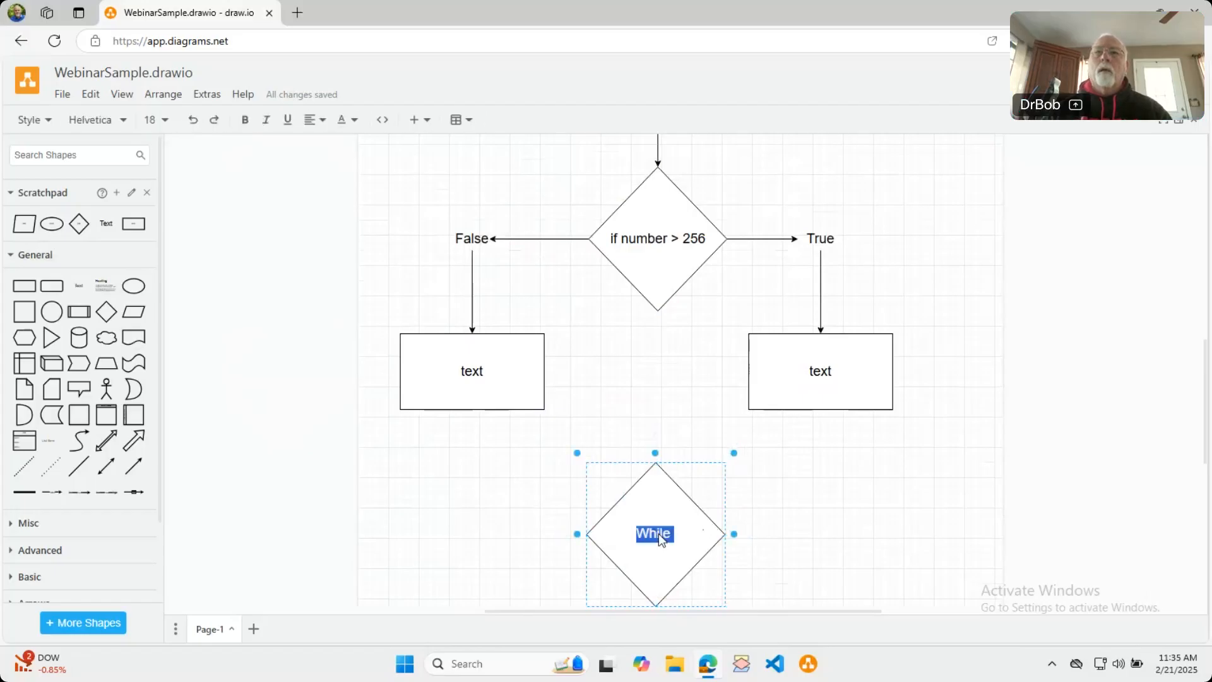
{"action": "type", "text": "While switch tp"}
{"action": "key", "text": "BackSpace"}
{"action": "key", "text": "BackSpace"}
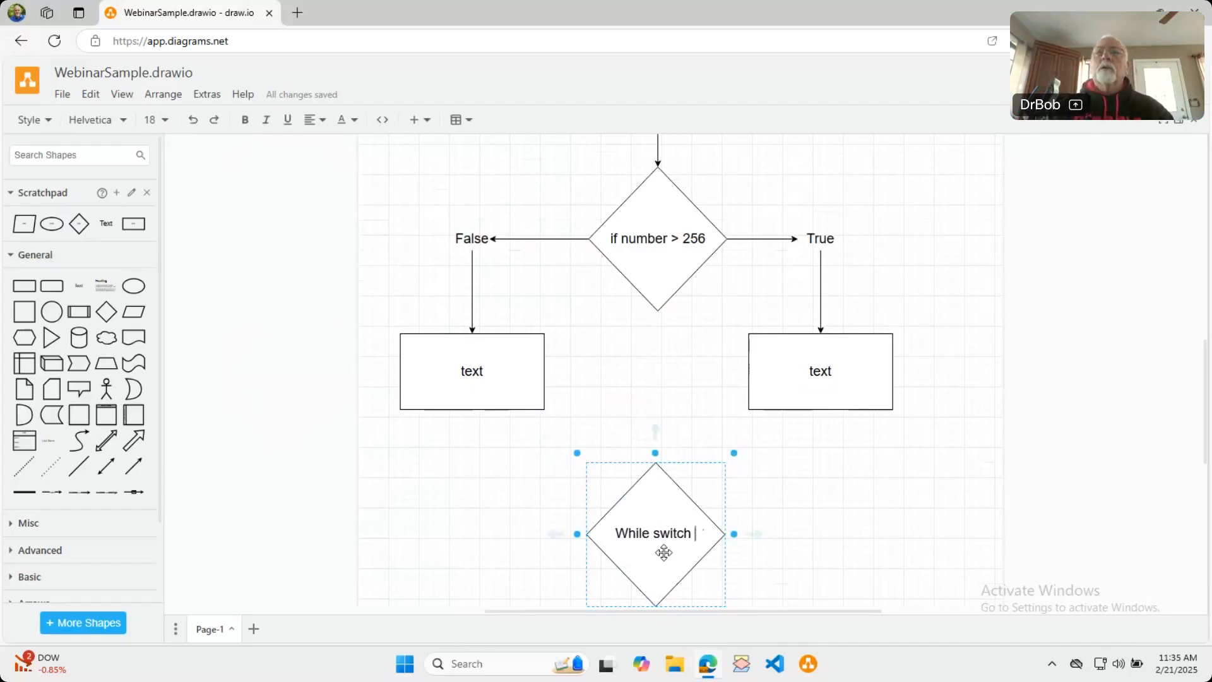
{"action": "type", "text": "= true"}
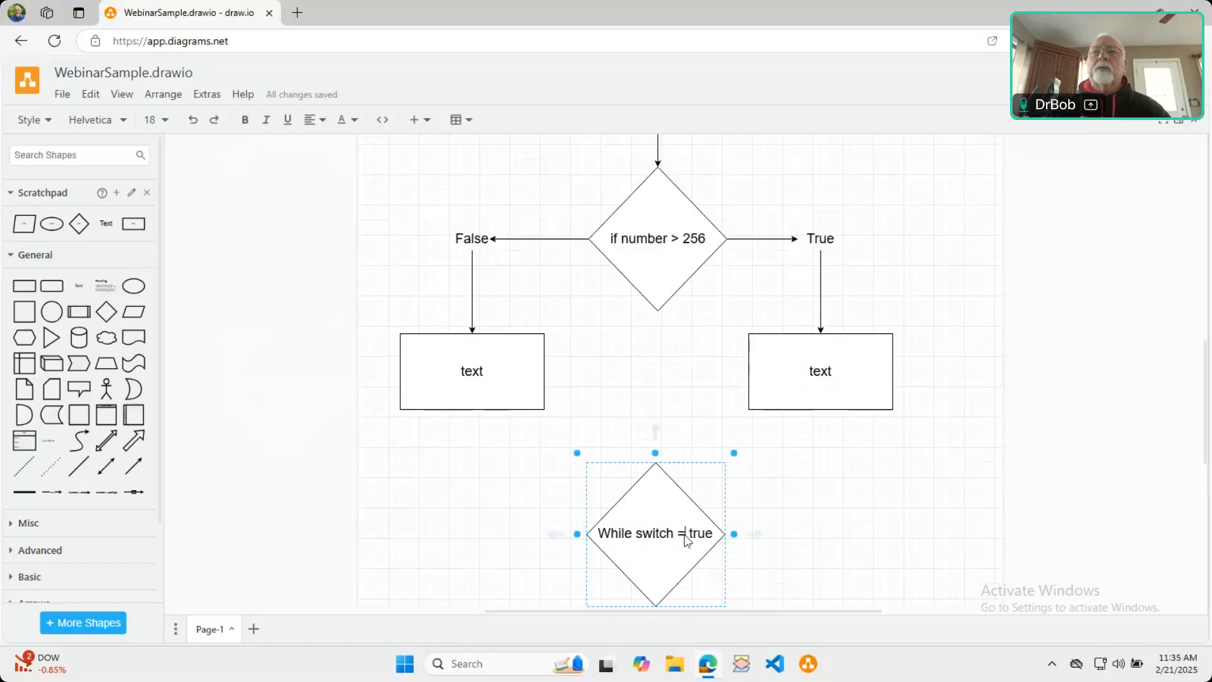
{"action": "double_click", "coordinate": [686, 535]}
{"action": "type", "text": "="}
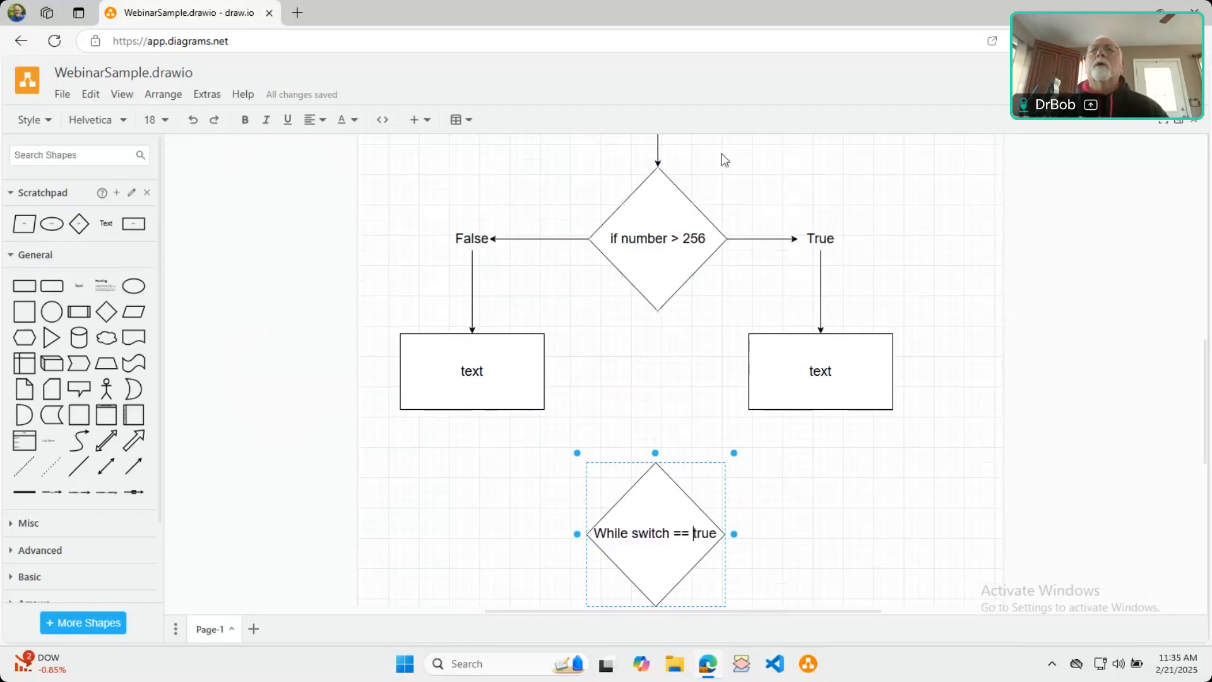
Change the last line in the declaration parallelogram to "Declare bool switch"
{"action": "scroll", "coordinate": [725, 160], "scroll_direction": "up", "scroll_amount": 2}
{"action": "scroll", "coordinate": [674, 240], "scroll_direction": "down", "scroll_amount": 1}
{"action": "scroll", "coordinate": [673, 238], "scroll_direction": "up", "scroll_amount": 1}
{"action": "scroll", "coordinate": [708, 240], "scroll_direction": "down", "scroll_amount": 1}
{"action": "scroll", "coordinate": [722, 251], "scroll_direction": "up", "scroll_amount": 1}
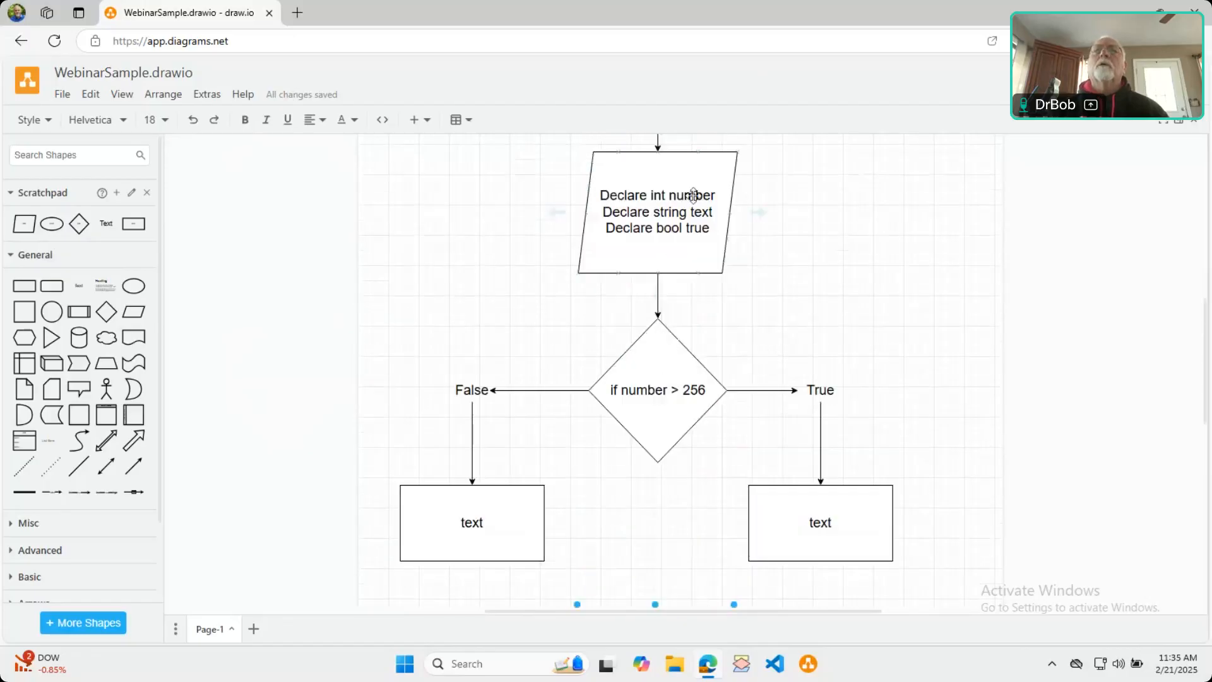
{"action": "double_click", "coordinate": [697, 231]}
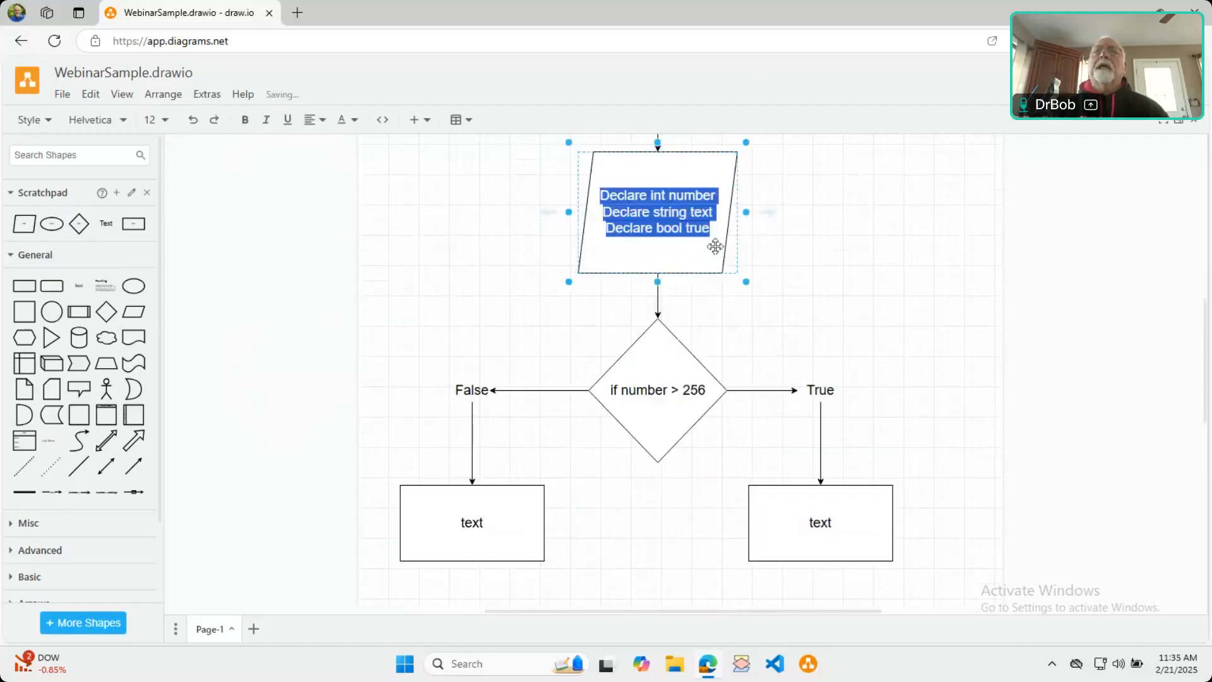
{"action": "left_click", "coordinate": [710, 236]}
{"action": "key", "text": "BackSpace"}
{"action": "key", "text": "BackSpace"}
{"action": "key", "text": "BackSpace"}
{"action": "key", "text": "BackSpace"}
{"action": "type", "text": "sw"}
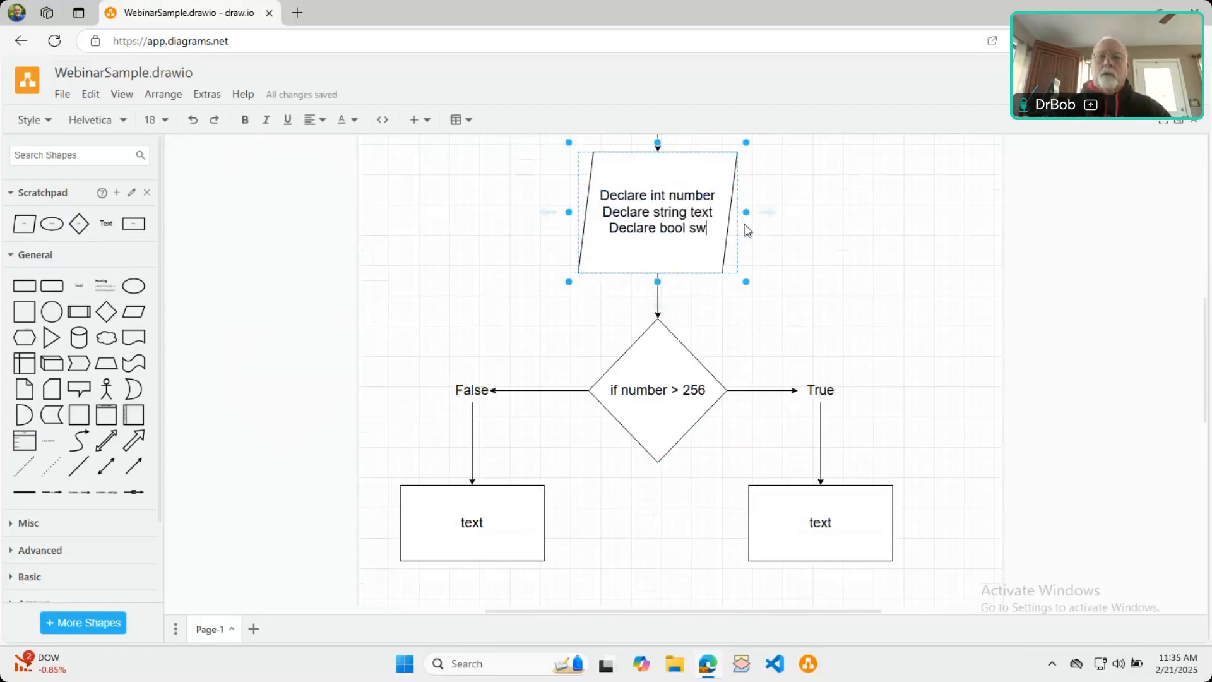
{"action": "type", "text": "itch"}
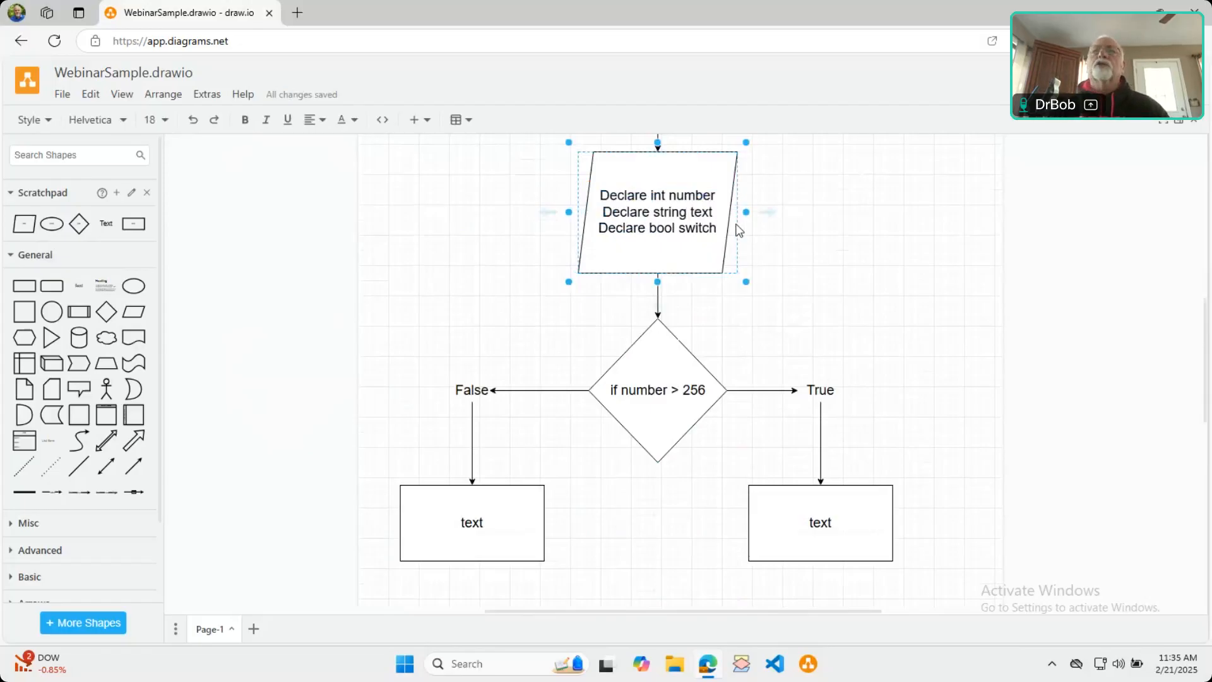
{"action": "left_click", "coordinate": [1009, 297]}
Set the text of the rectangle under "True" to "switch = true" and of the one under "False" to "switch = false"
{"action": "left_click", "coordinate": [815, 529]}
{"action": "double_click", "coordinate": [826, 533]}
{"action": "type", "text": "switch "}
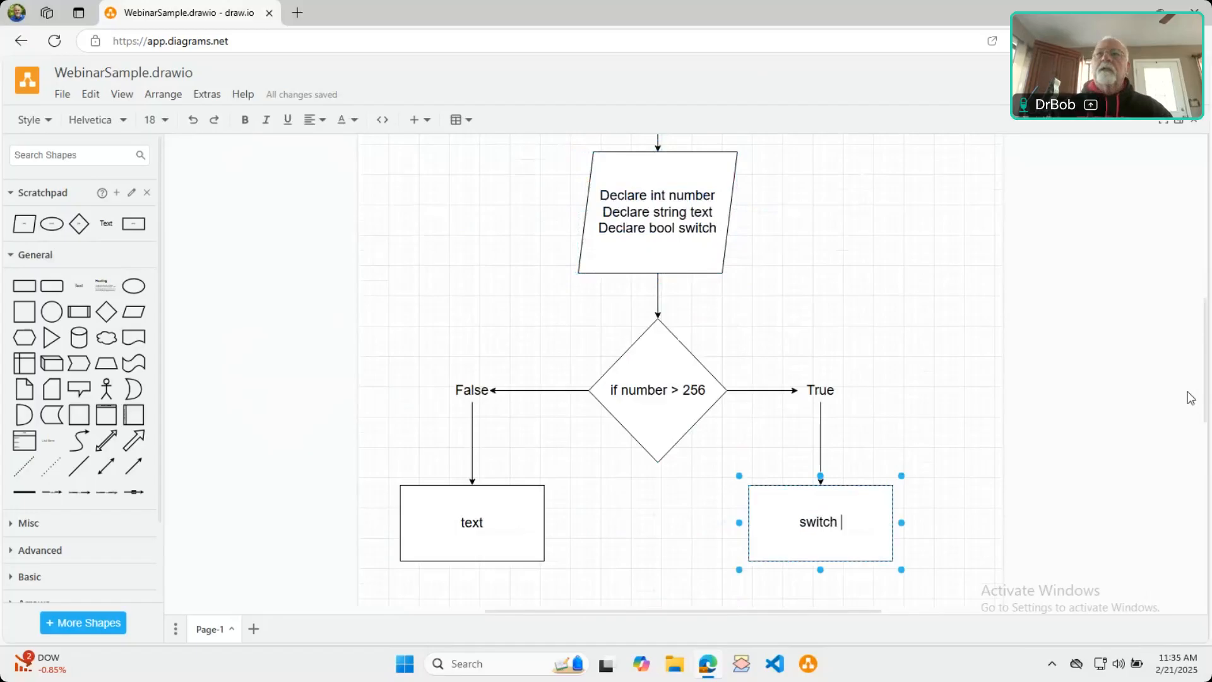
{"action": "type", "text": "= true"}
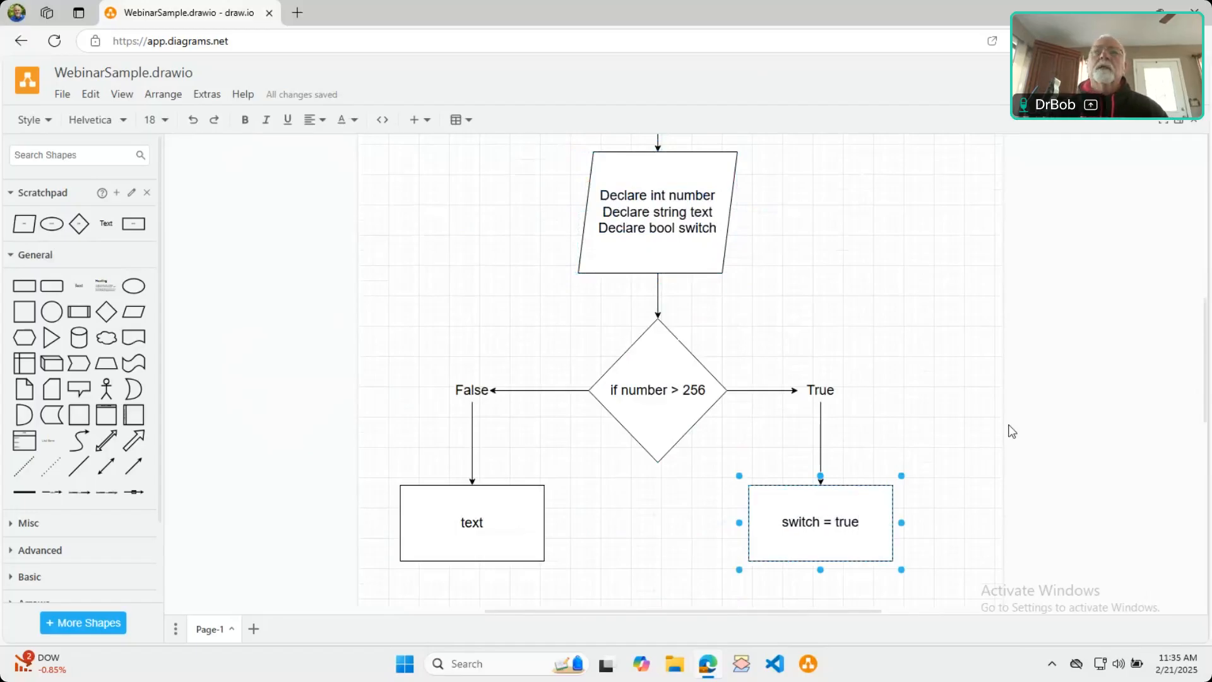
{"action": "double_click", "coordinate": [467, 523]}
{"action": "type", "text": "switch = false"}
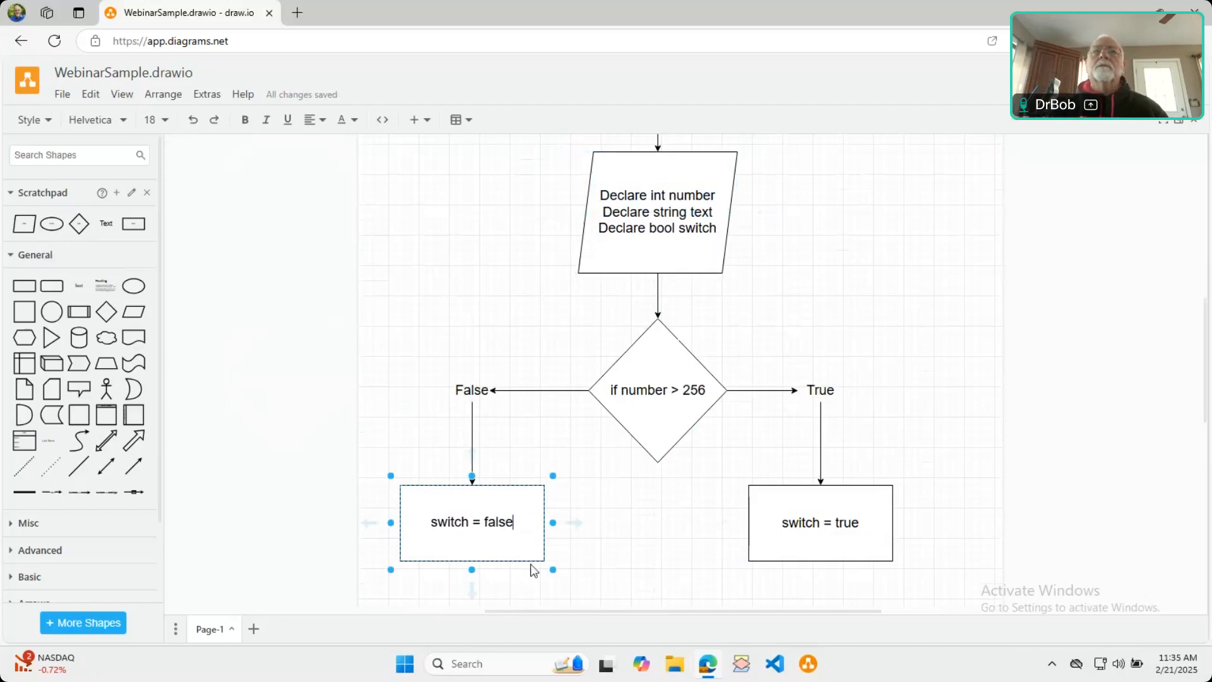
{"action": "left_click", "coordinate": [641, 529]}
Shorten the lower diamond's text to "While switch"
{"action": "scroll", "coordinate": [679, 522], "scroll_direction": "down", "scroll_amount": 3}
{"action": "double_click", "coordinate": [669, 463]}
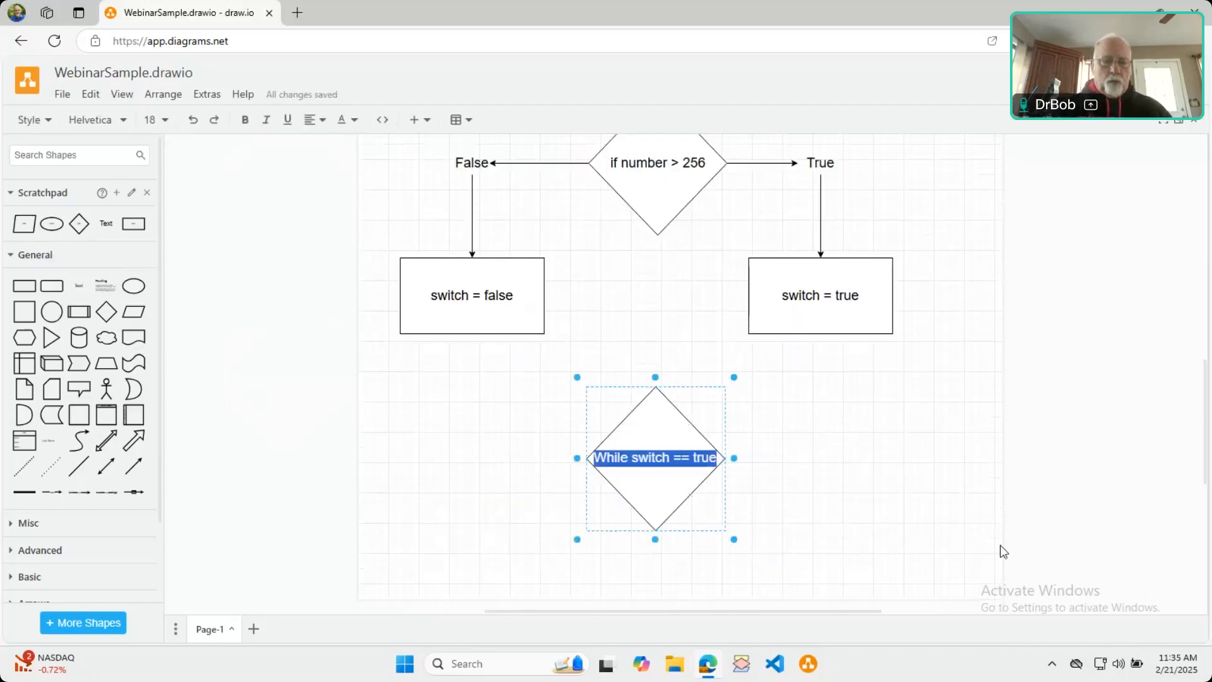
{"action": "type", "text": "While "}
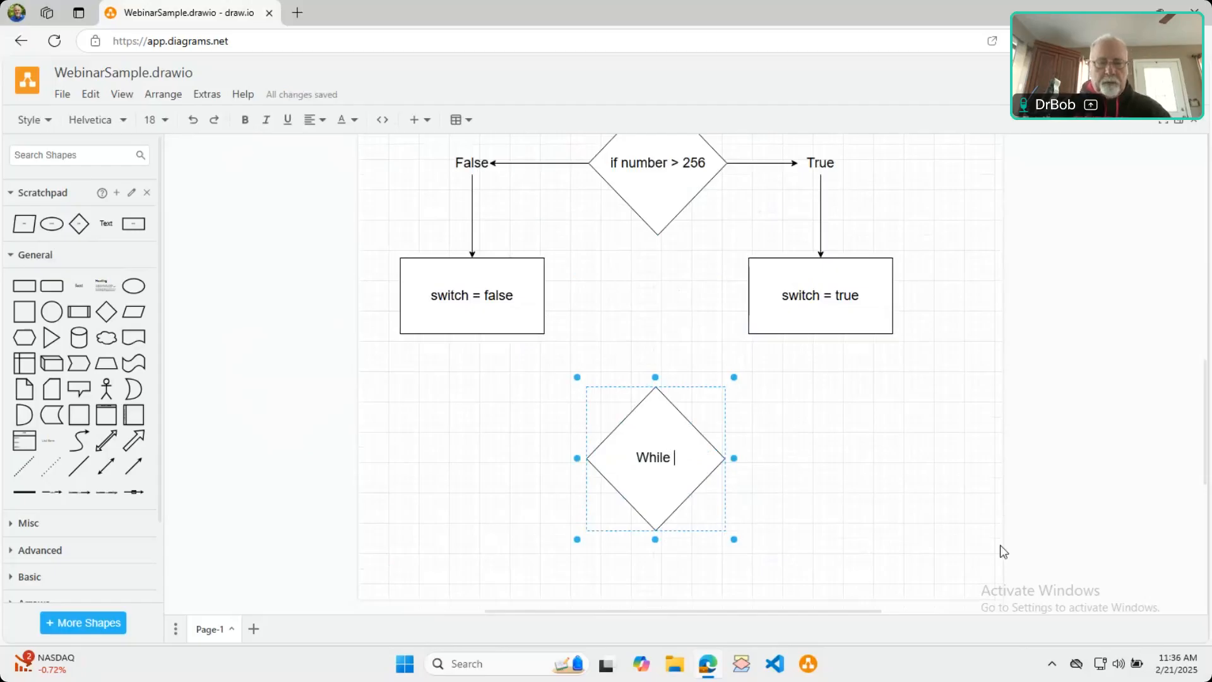
{"action": "type", "text": "switch"}
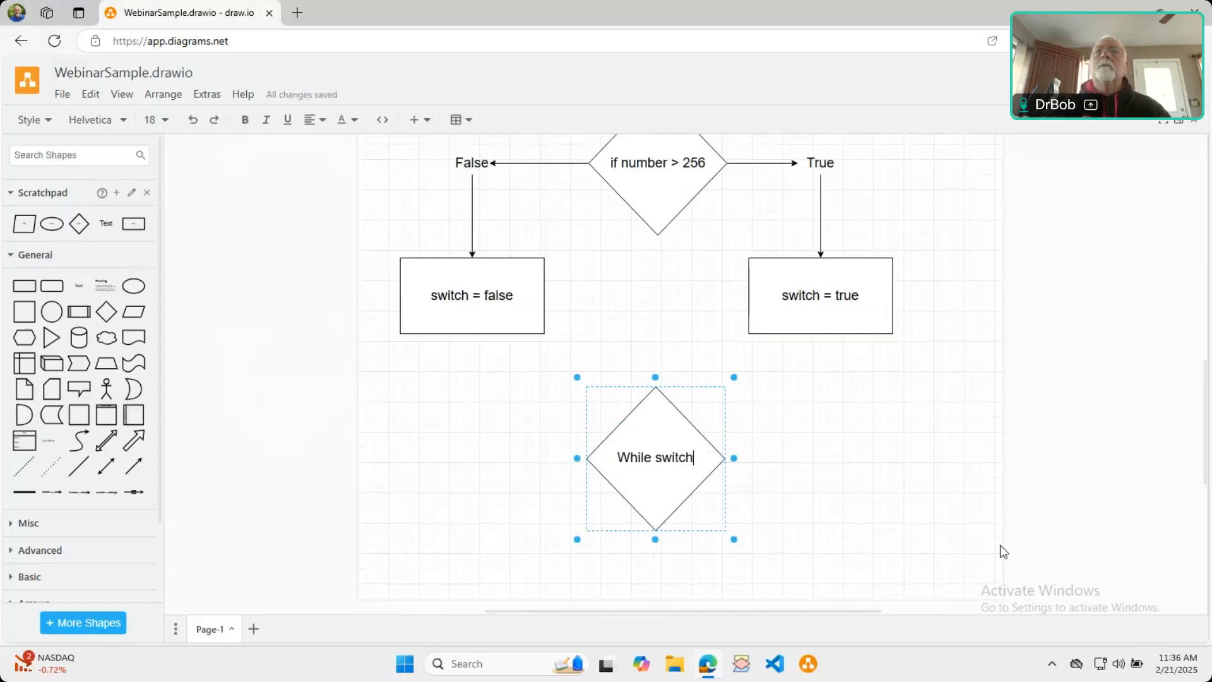
{"action": "left_click", "coordinate": [853, 461]}
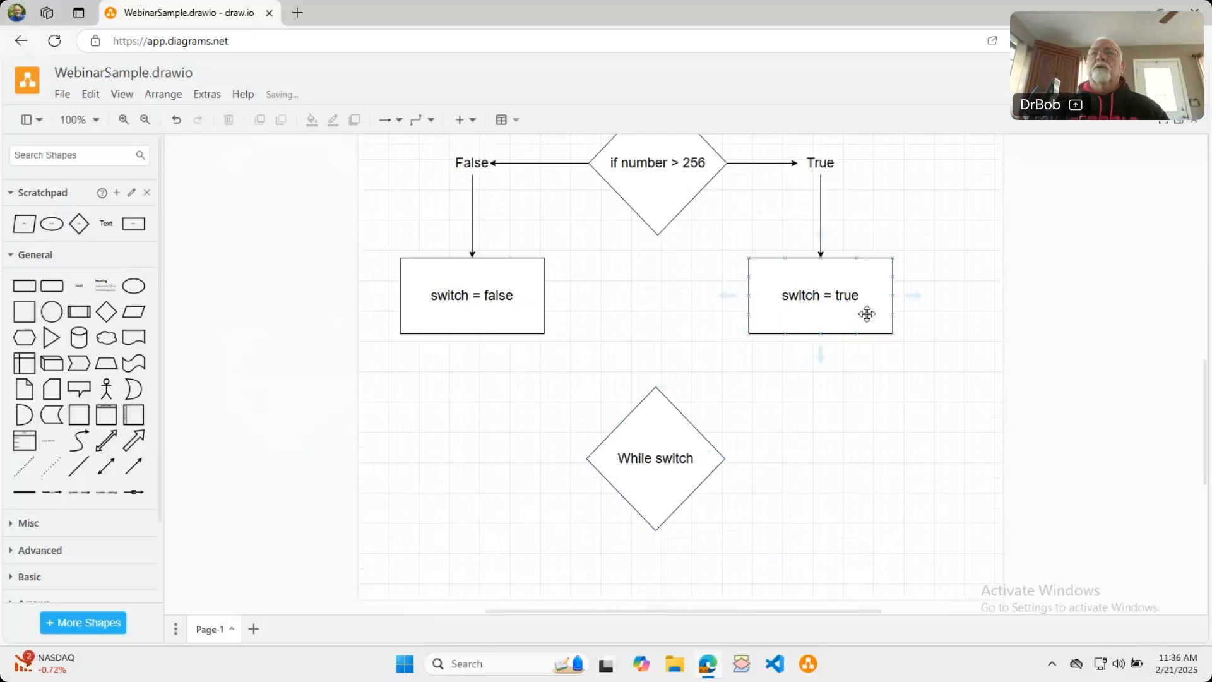
Connect both the "switch = true" and "switch = false" rectangles with arrows to the top of the "While switch" diamond
{"action": "left_click", "coordinate": [823, 294]}
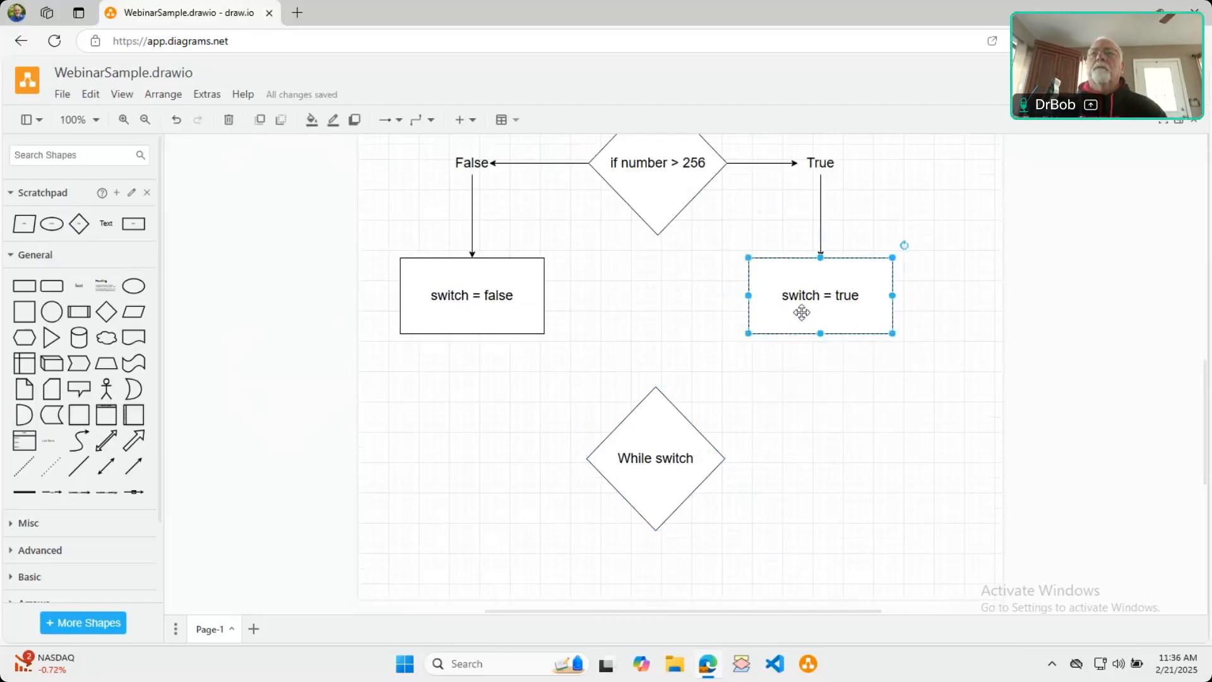
{"action": "left_click_drag", "start_coordinate": [821, 352], "coordinate": [659, 385]}
{"action": "left_click", "coordinate": [519, 397]}
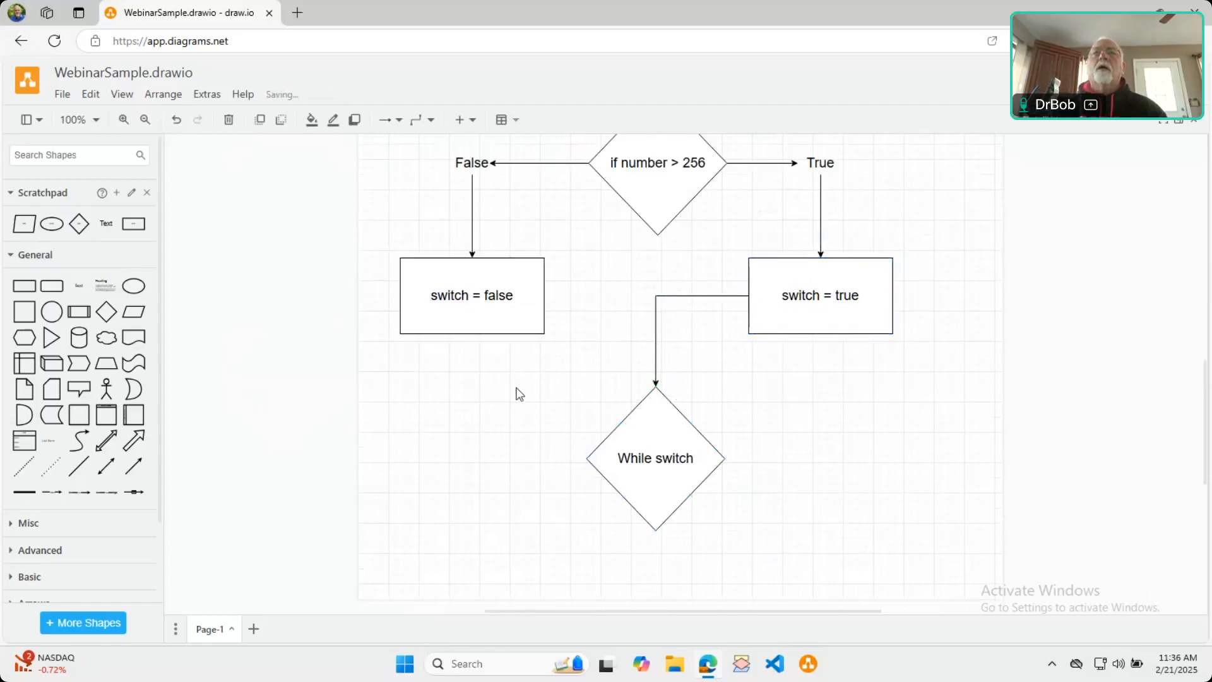
{"action": "left_click", "coordinate": [534, 296]}
{"action": "left_click_drag", "start_coordinate": [564, 296], "coordinate": [655, 385]}
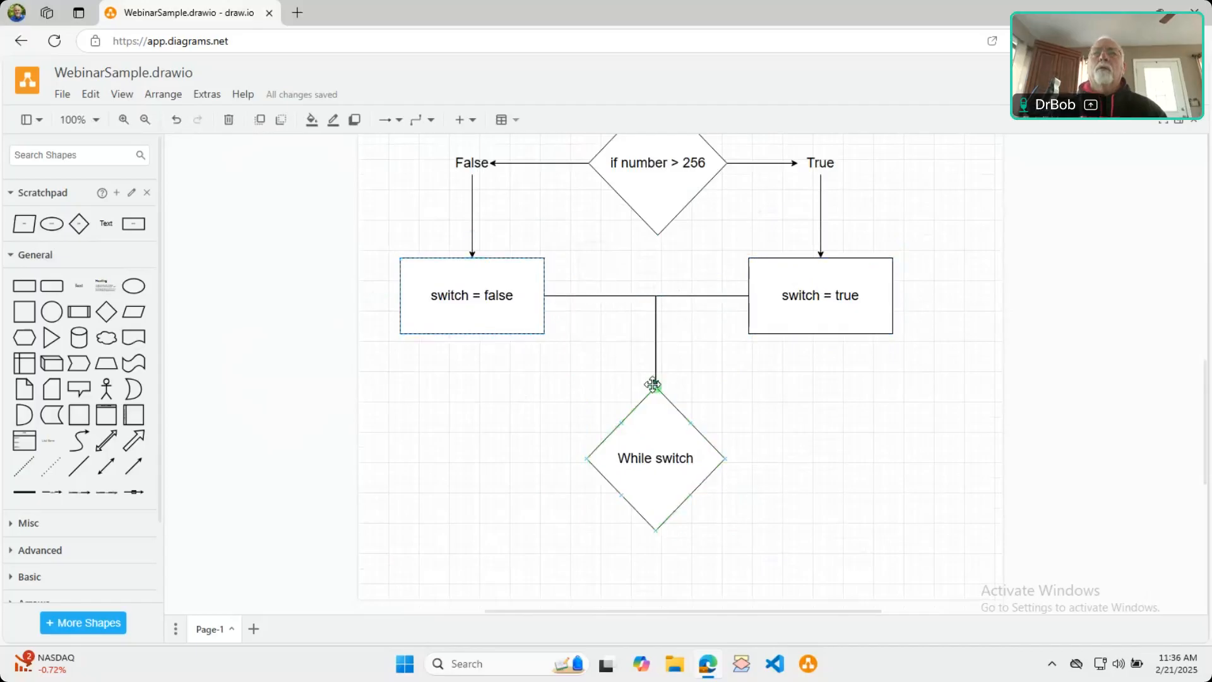
{"action": "left_click", "coordinate": [516, 450]}
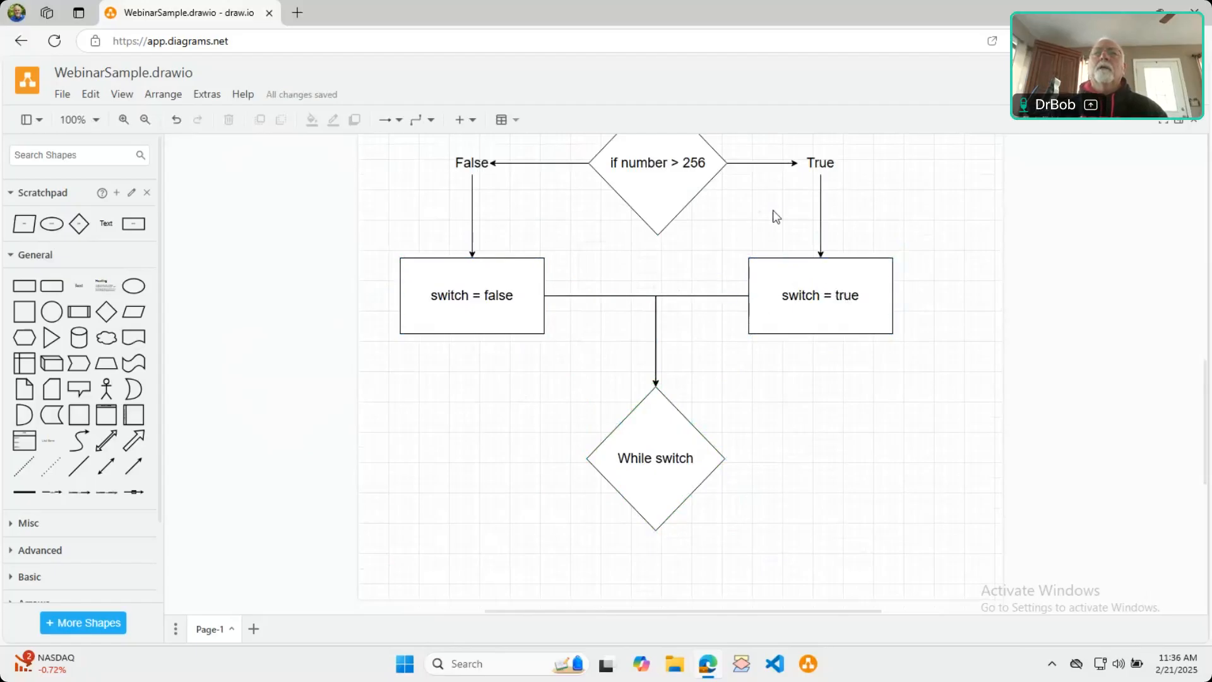
Duplicate the "True" label and place the copy to the right of the "While switch" diamond
{"action": "left_click", "coordinate": [630, 463]}
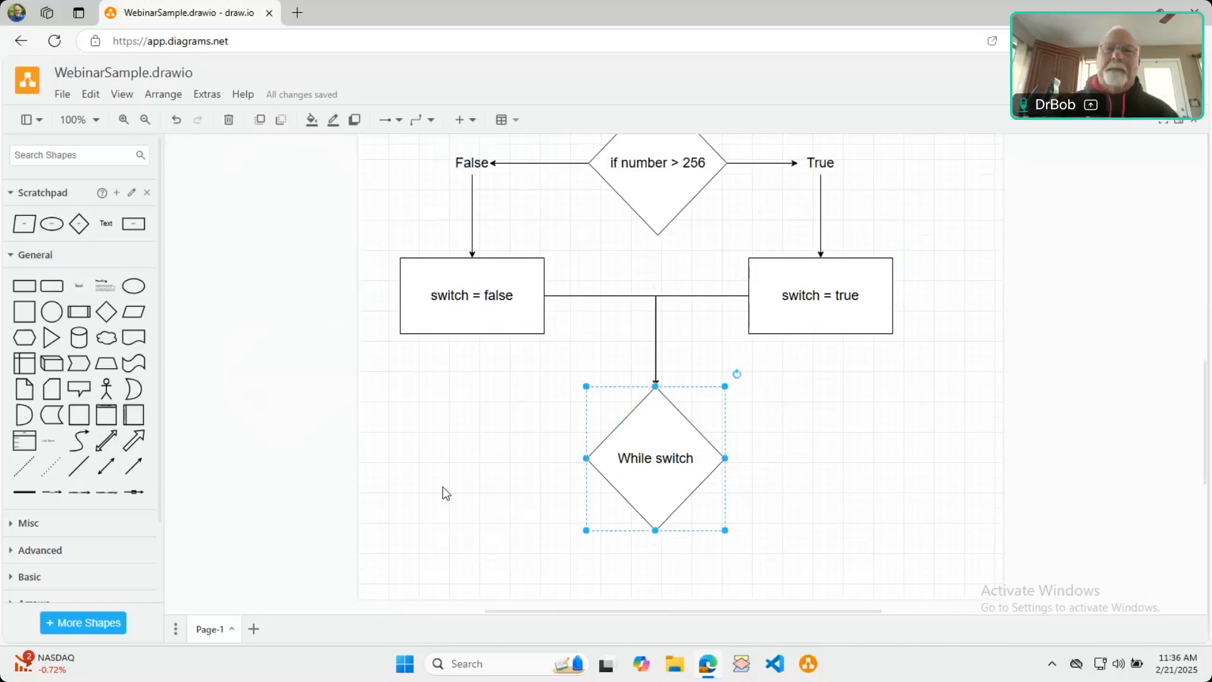
{"action": "scroll", "coordinate": [871, 424], "scroll_direction": "down", "scroll_amount": 1}
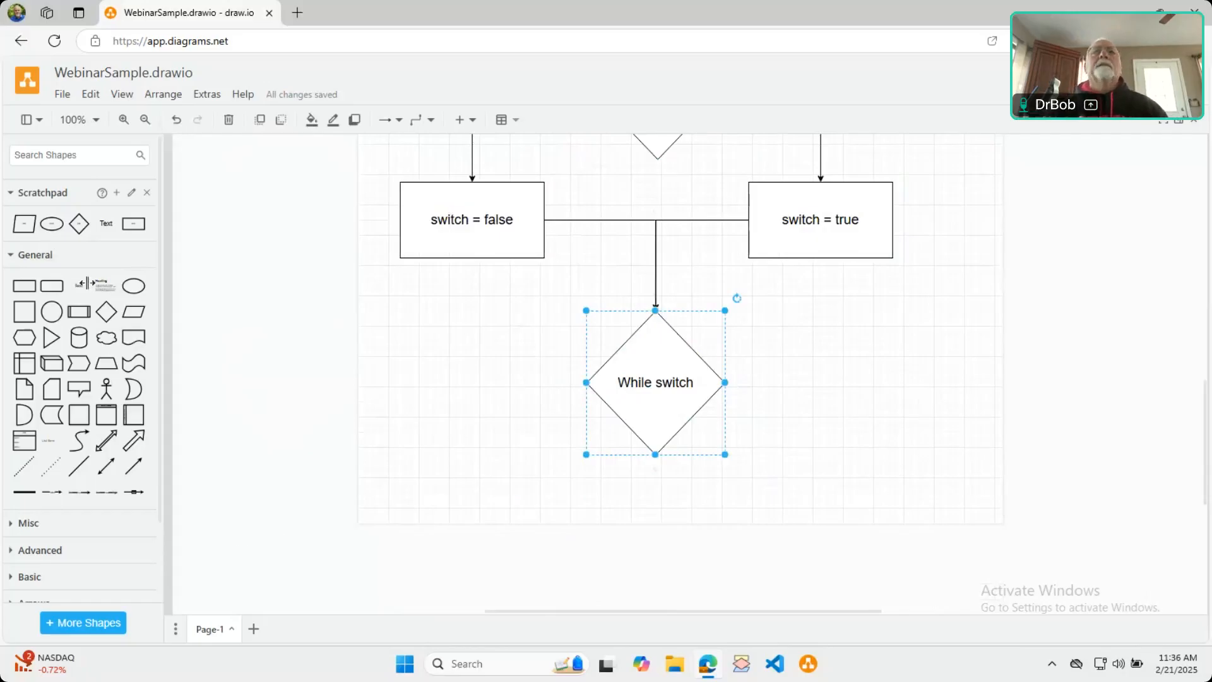
{"action": "scroll", "coordinate": [302, 379], "scroll_direction": "up", "scroll_amount": 2}
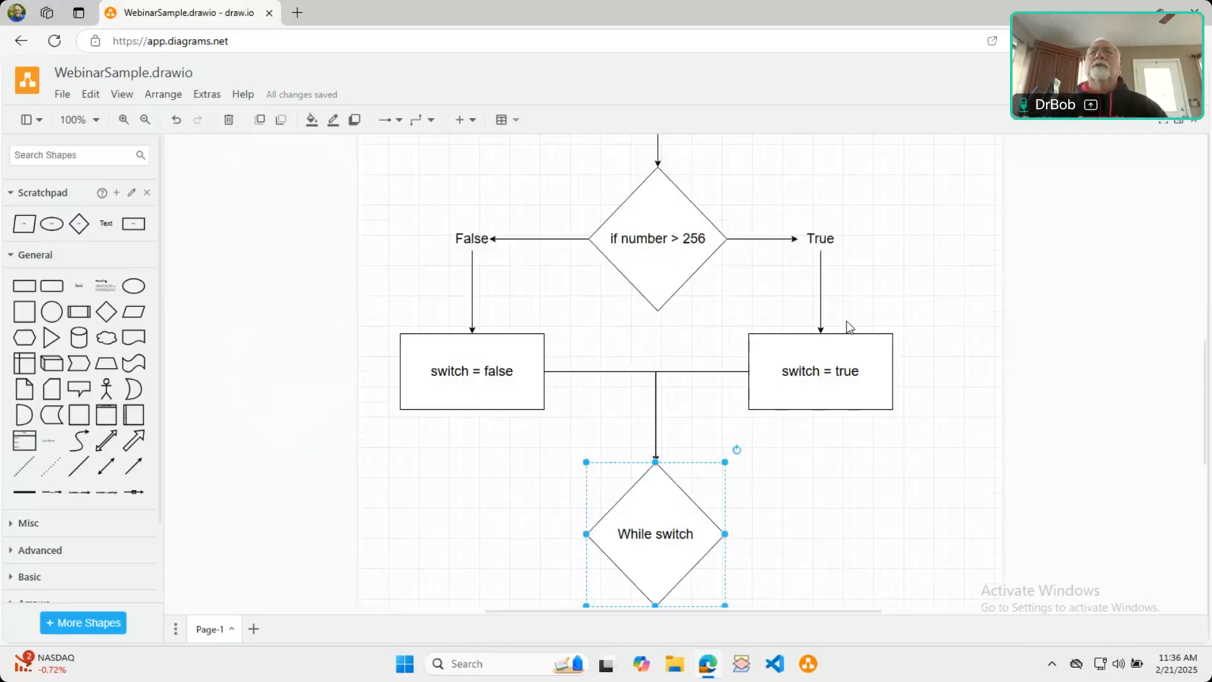
{"action": "left_click", "coordinate": [815, 242]}
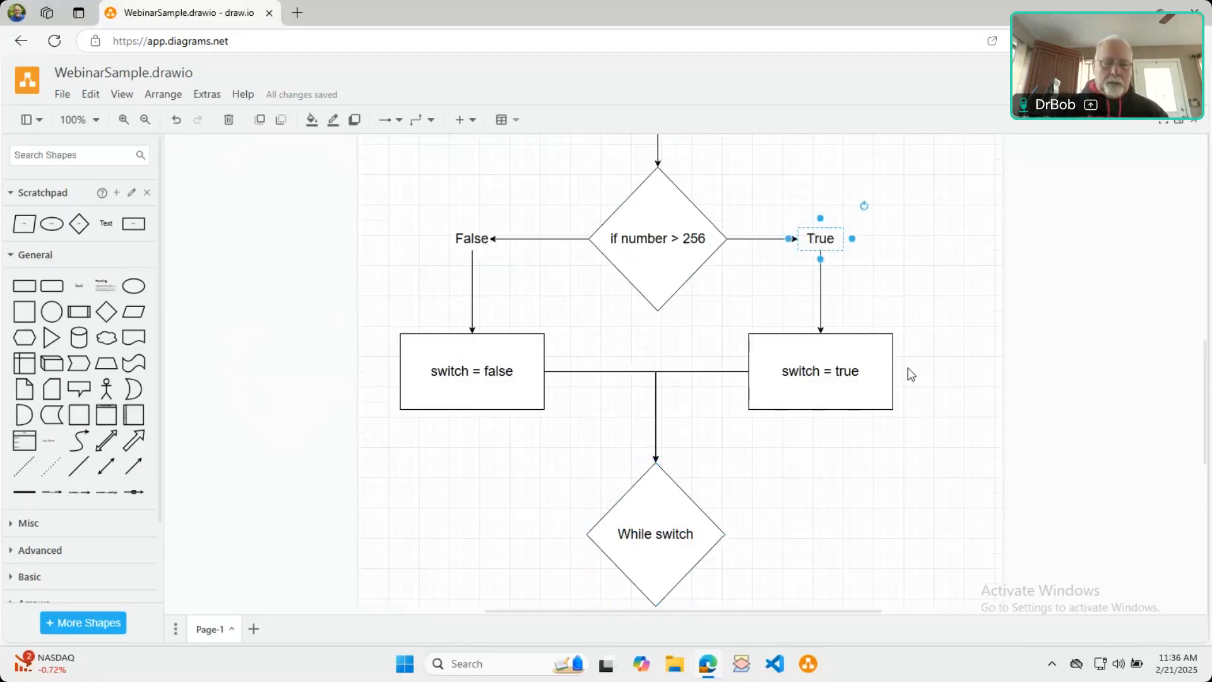
{"action": "key", "text": "ctrl+d"}
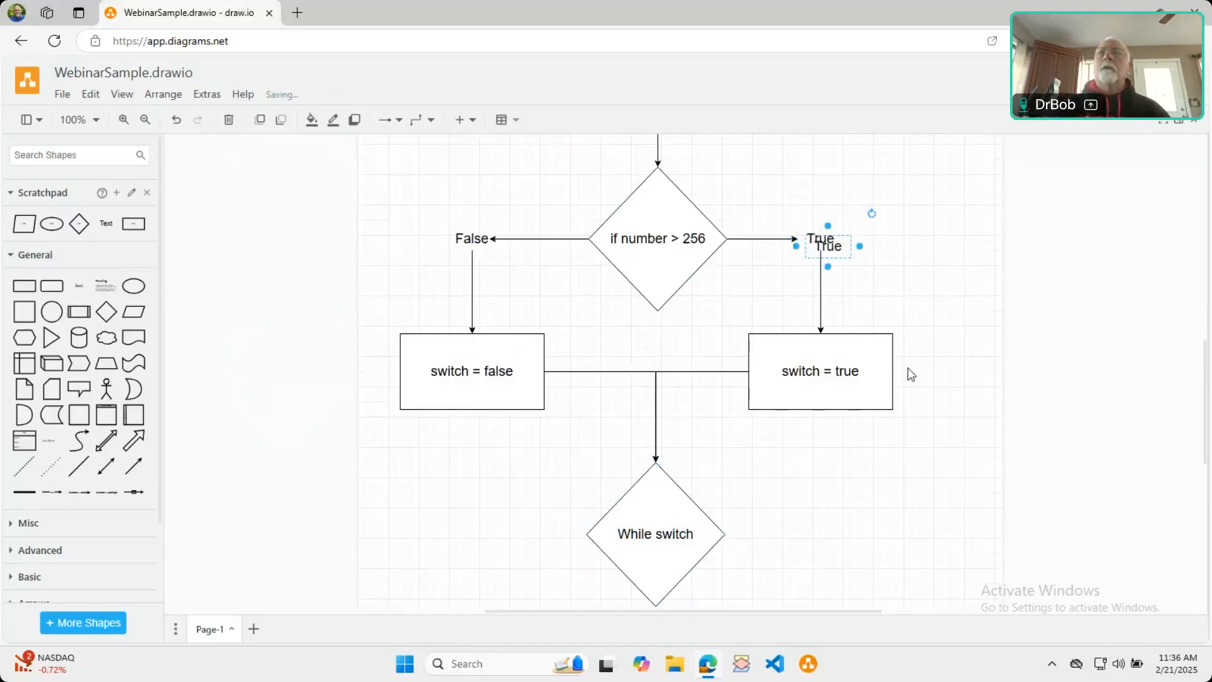
{"action": "left_click_drag", "start_coordinate": [850, 245], "coordinate": [850, 536]}
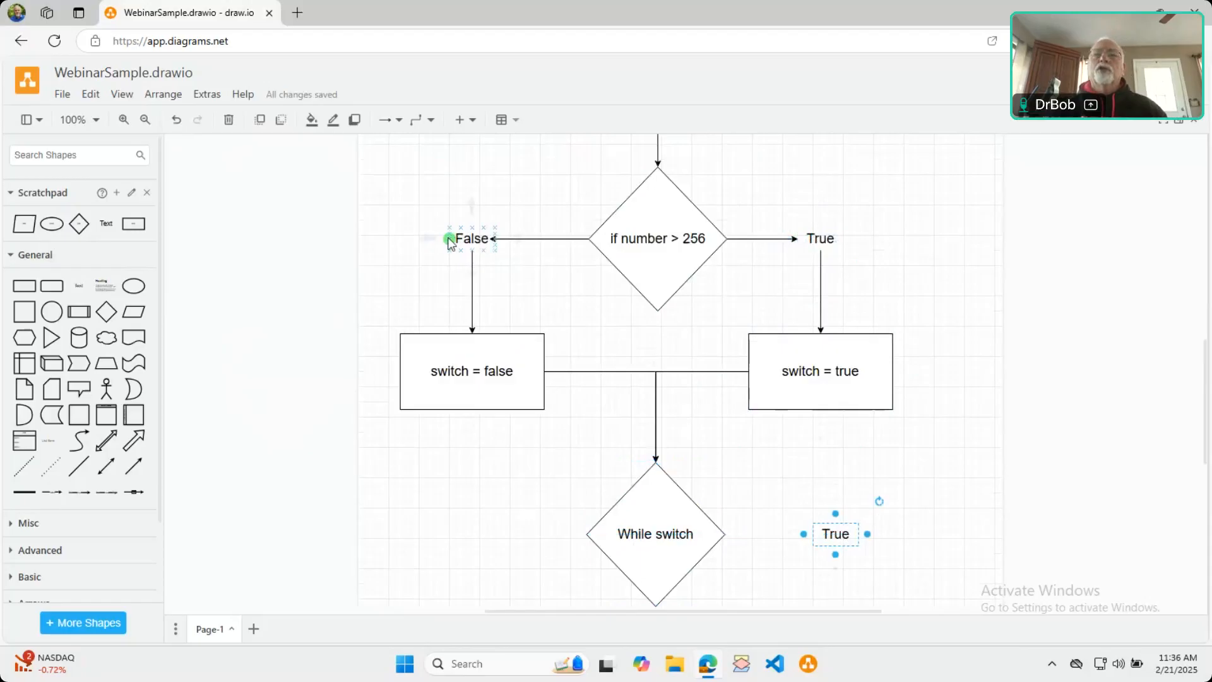
Duplicate the "False" label and place the copy directly below the "While switch" diamond
{"action": "left_click", "coordinate": [454, 240]}
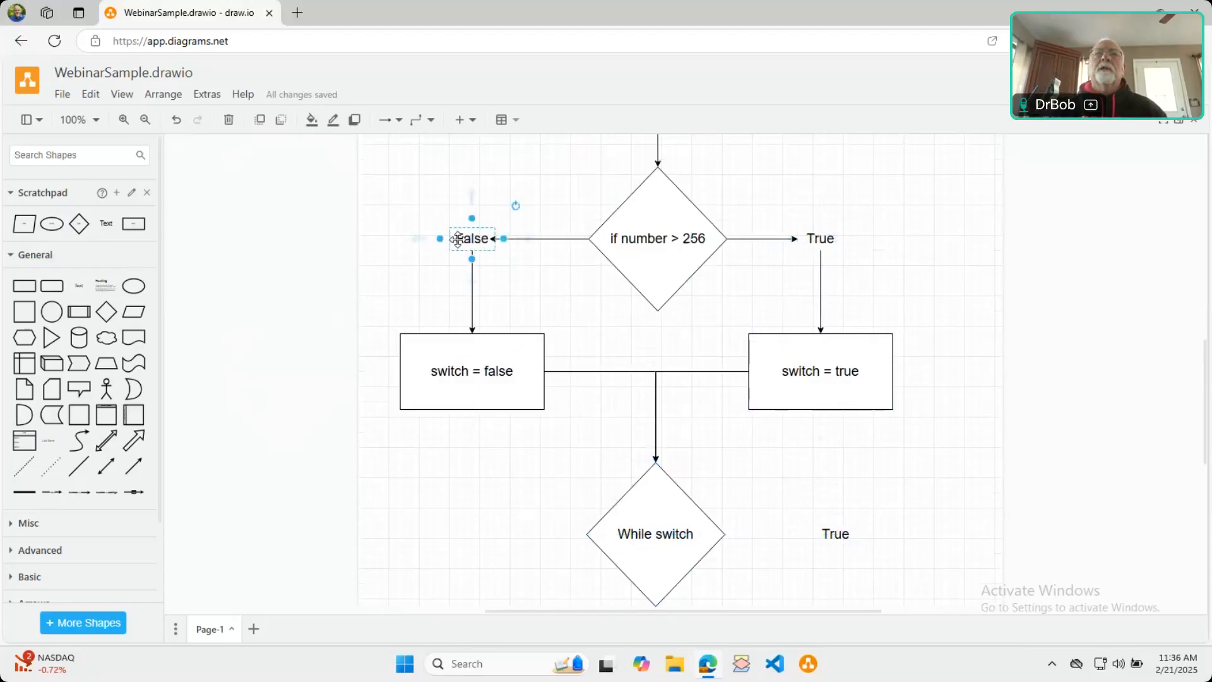
{"action": "mouse_move", "coordinate": [456, 239]}
{"action": "left_mouse_down"}
{"action": "mouse_move", "coordinate": [447, 239]}
{"action": "mouse_move", "coordinate": [425, 422]}
{"action": "mouse_move", "coordinate": [447, 346]}
{"action": "mouse_move", "coordinate": [438, 218]}
{"action": "mouse_move", "coordinate": [458, 240]}
{"action": "left_mouse_up"}
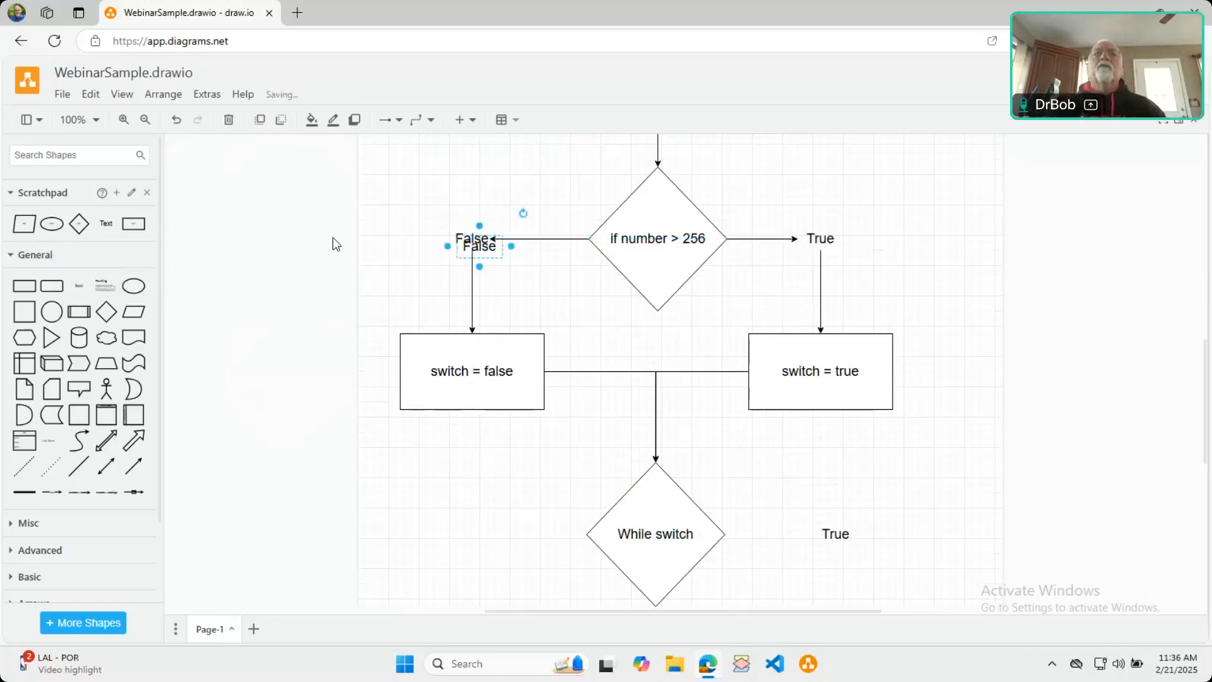
{"action": "left_click_drag", "start_coordinate": [481, 239], "coordinate": [665, 503]}
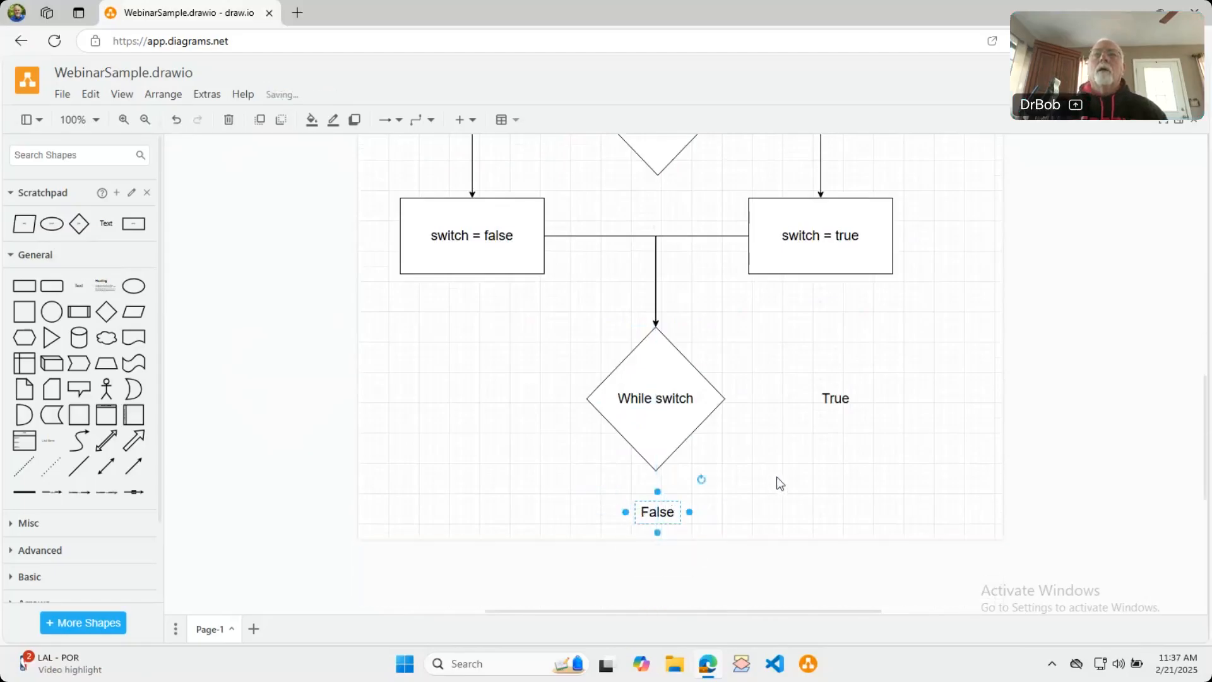
{"action": "left_click", "coordinate": [576, 509]}
{"action": "left_click", "coordinate": [855, 399]}
{"action": "left_click", "coordinate": [819, 507]}
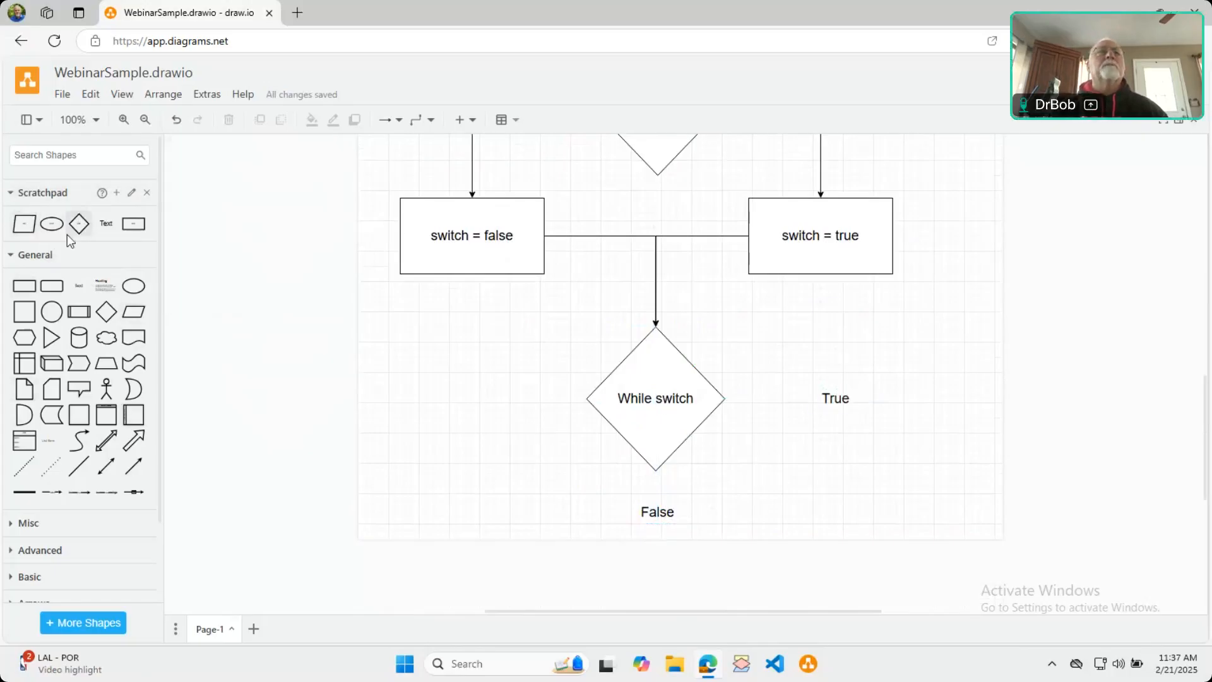
Add a scratchpad rectangle below the lower "True" label and give it the text "Move 1 to number"
{"action": "left_click_drag", "start_coordinate": [129, 226], "coordinate": [819, 484]}
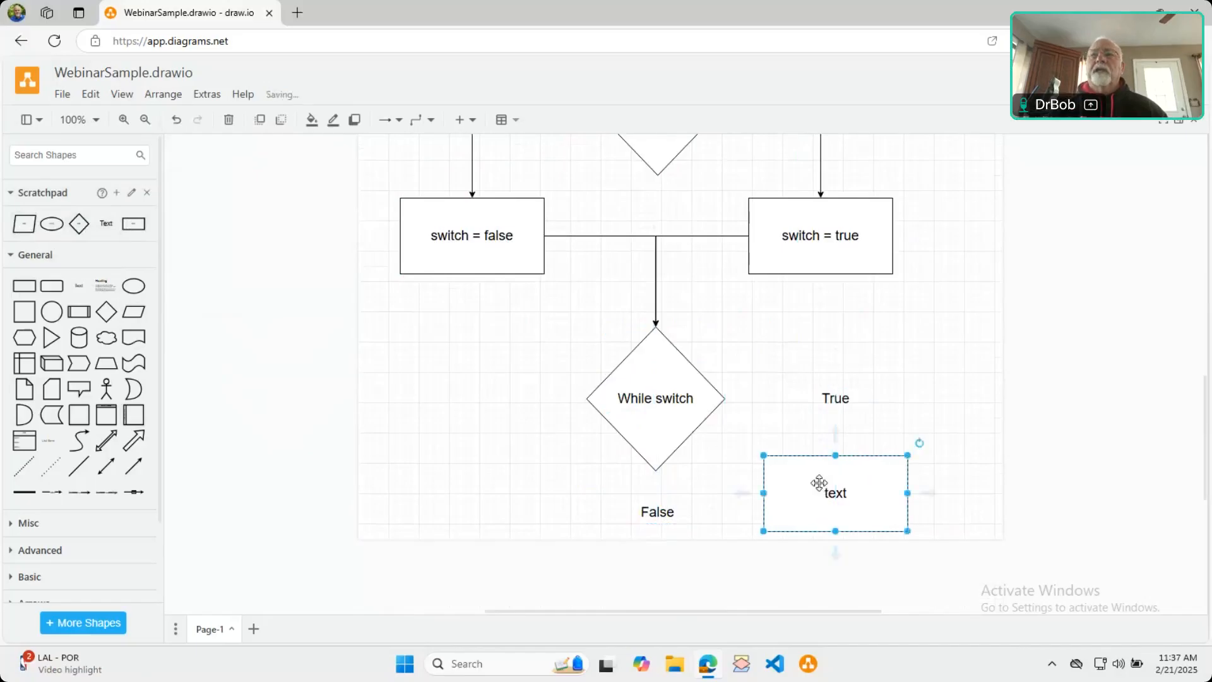
{"action": "double_click", "coordinate": [819, 484]}
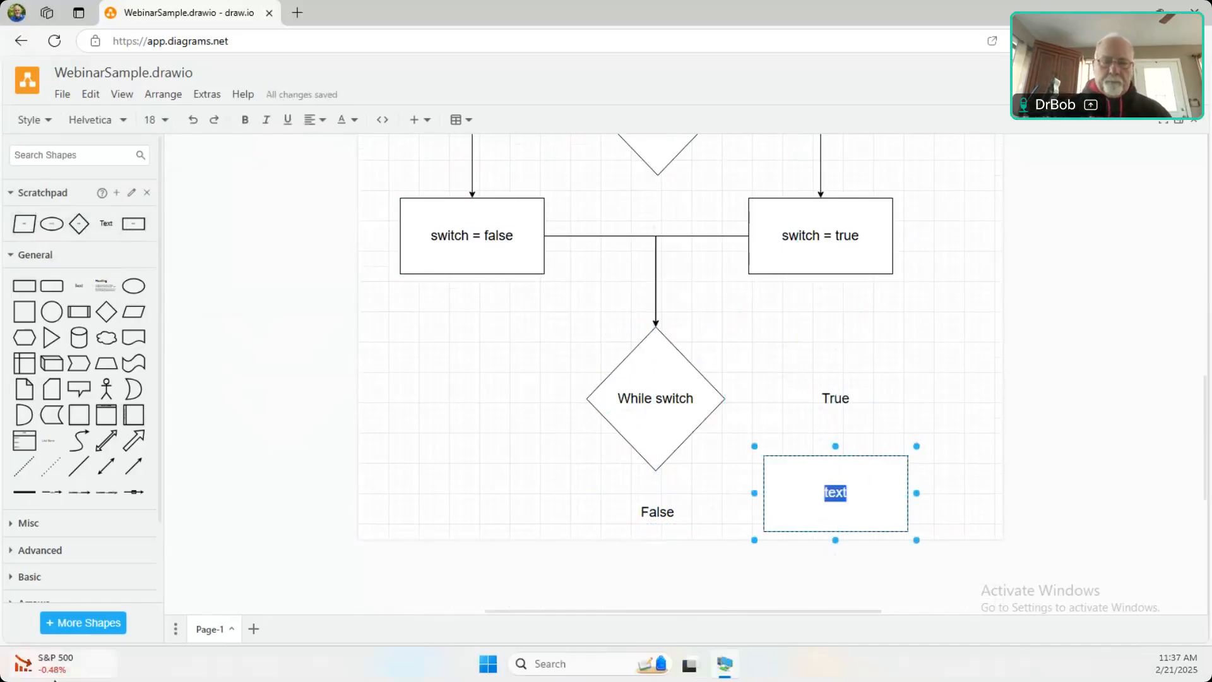
{"action": "type", "text": "M"}
{"action": "mouse_move", "coordinate": [37, 663]}
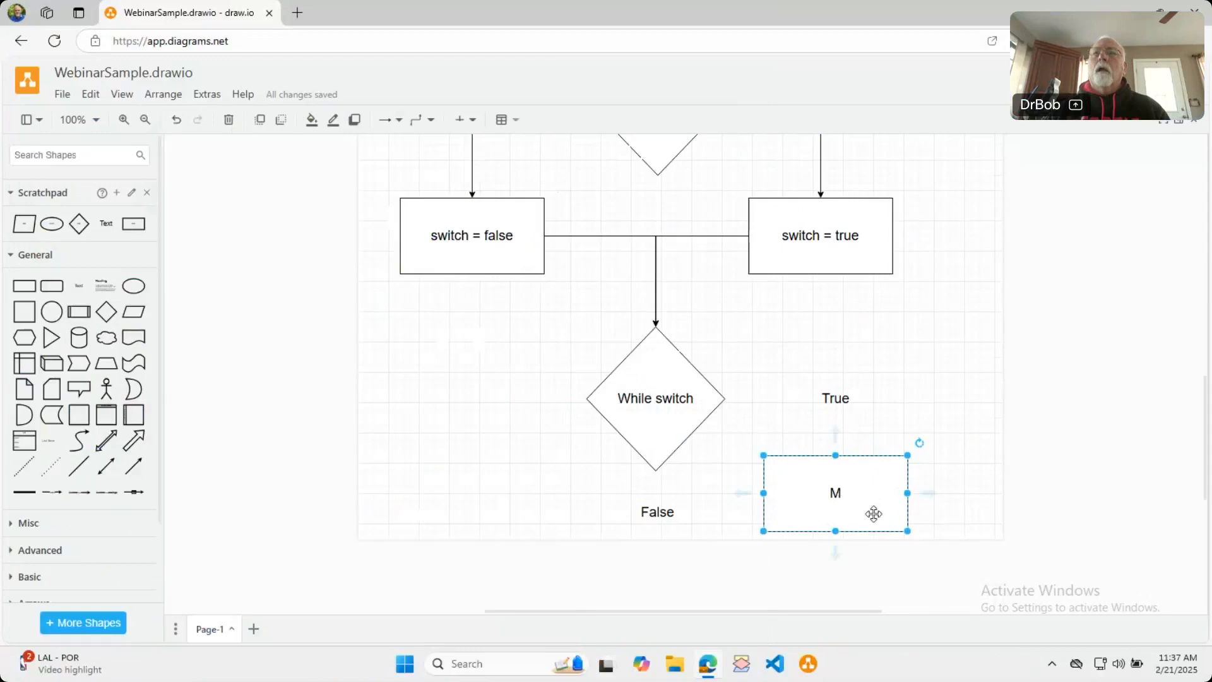
{"action": "double_click", "coordinate": [837, 488]}
{"action": "type", "text": "MOve 1 to numbe"}
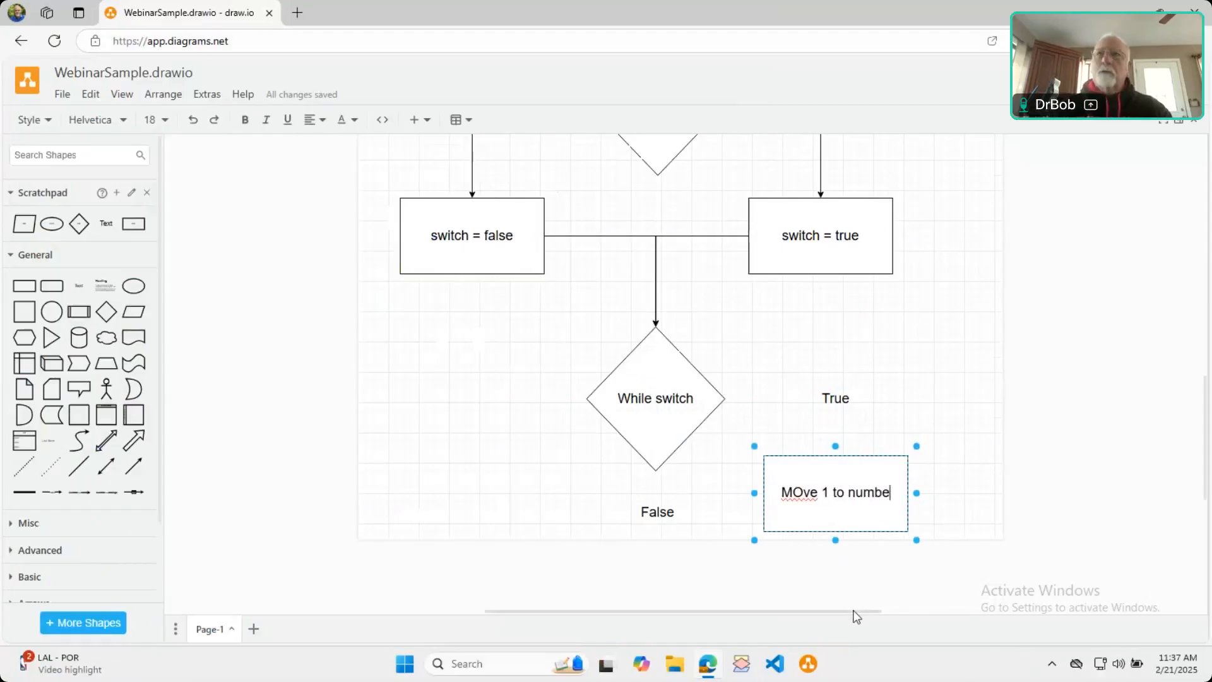
{"action": "key", "text": "BackSpace"}
{"action": "key", "text": "BackSpace"}
{"action": "key", "text": "BackSpace"}
{"action": "key", "text": "BackSpace"}
{"action": "key", "text": "BackSpace"}
{"action": "key", "text": "BackSpace"}
{"action": "key", "text": "BackSpace"}
{"action": "key", "text": "BackSpace"}
{"action": "key", "text": "BackSpace"}
{"action": "key", "text": "BackSpace"}
{"action": "key", "text": "BackSpace"}
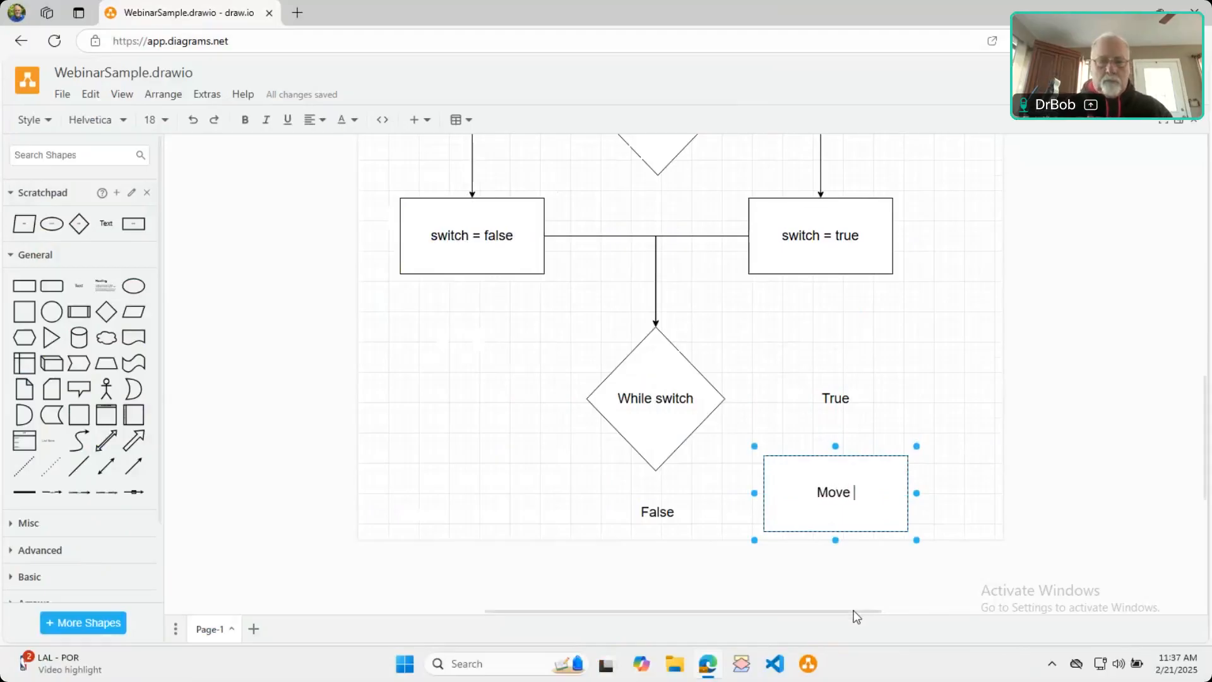
{"action": "type", "text": "1 to number"}
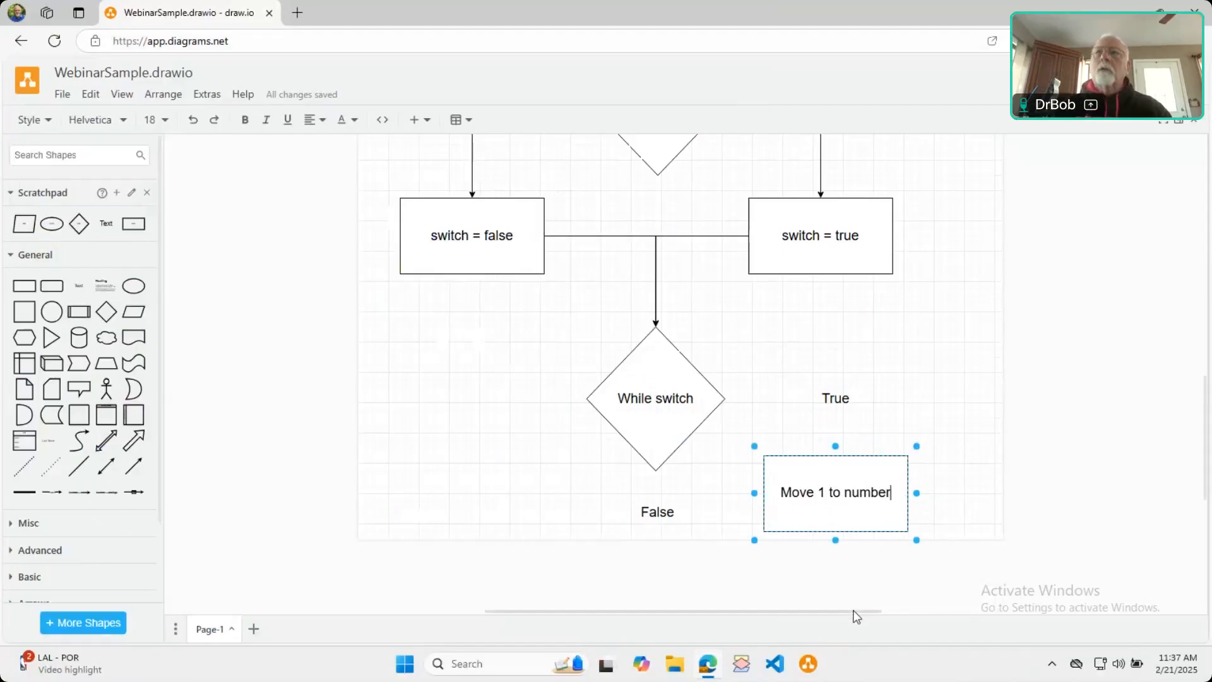
Reword the text in the rectangle below the lower "True" label to "Set number = 1"
{"action": "key", "text": "Return"}
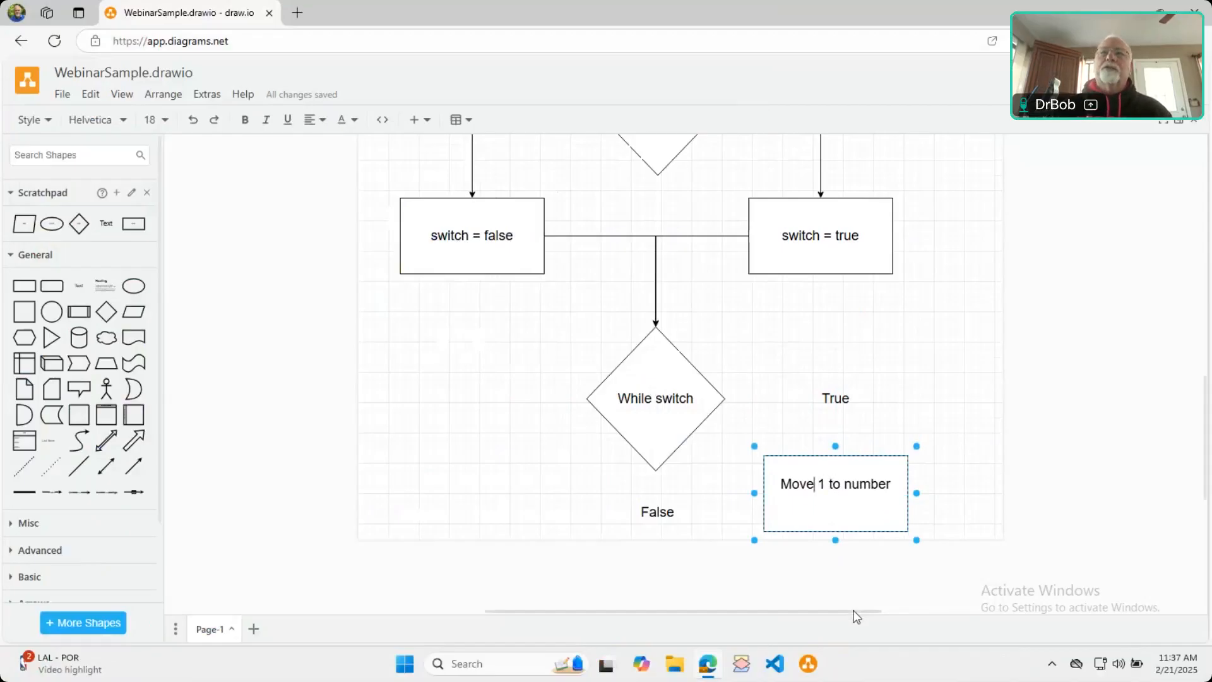
{"action": "key", "text": "BackSpace"}
{"action": "key", "text": "BackSpace"}
{"action": "key", "text": "BackSpace"}
{"action": "key", "text": "BackSpace"}
{"action": "type", "text": "Set"}
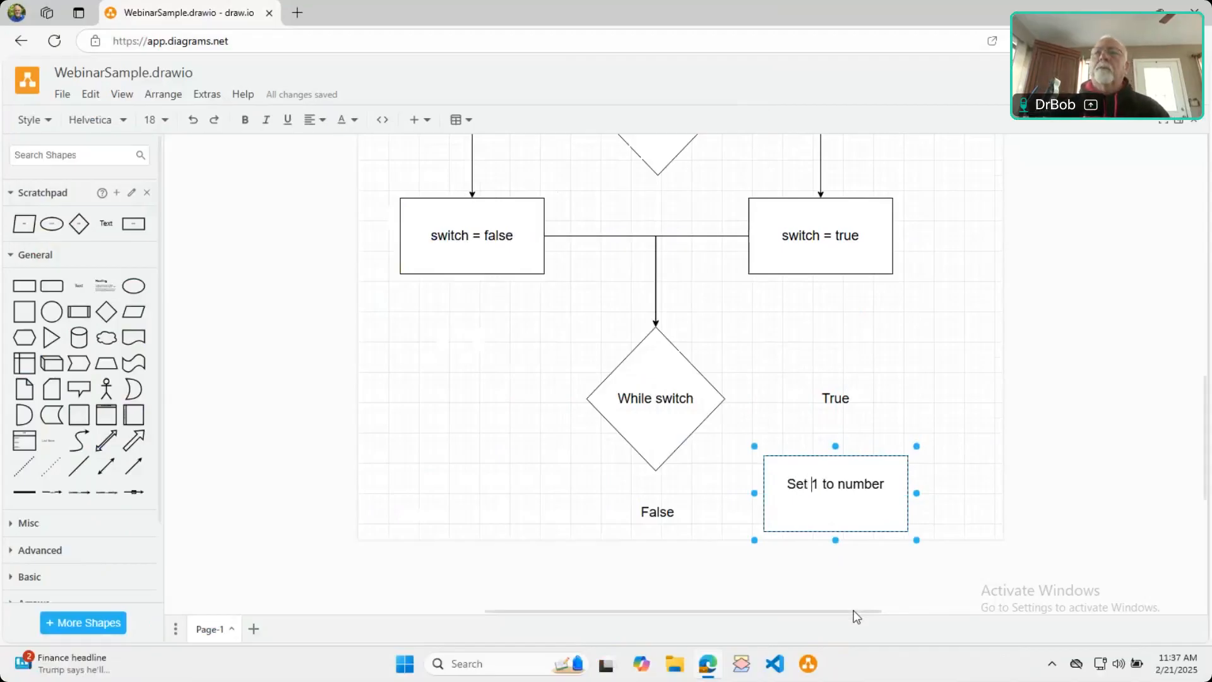
{"action": "key", "text": "End"}
{"action": "key", "text": "BackSpace"}
{"action": "key", "text": "BackSpace"}
{"action": "key", "text": "BackSpace"}
{"action": "key", "text": "BackSpace"}
{"action": "key", "text": "BackSpace"}
{"action": "key", "text": "BackSpace"}
{"action": "key", "text": "BackSpace"}
{"action": "key", "text": "BackSpace"}
{"action": "key", "text": "BackSpace"}
{"action": "key", "text": "BackSpace"}
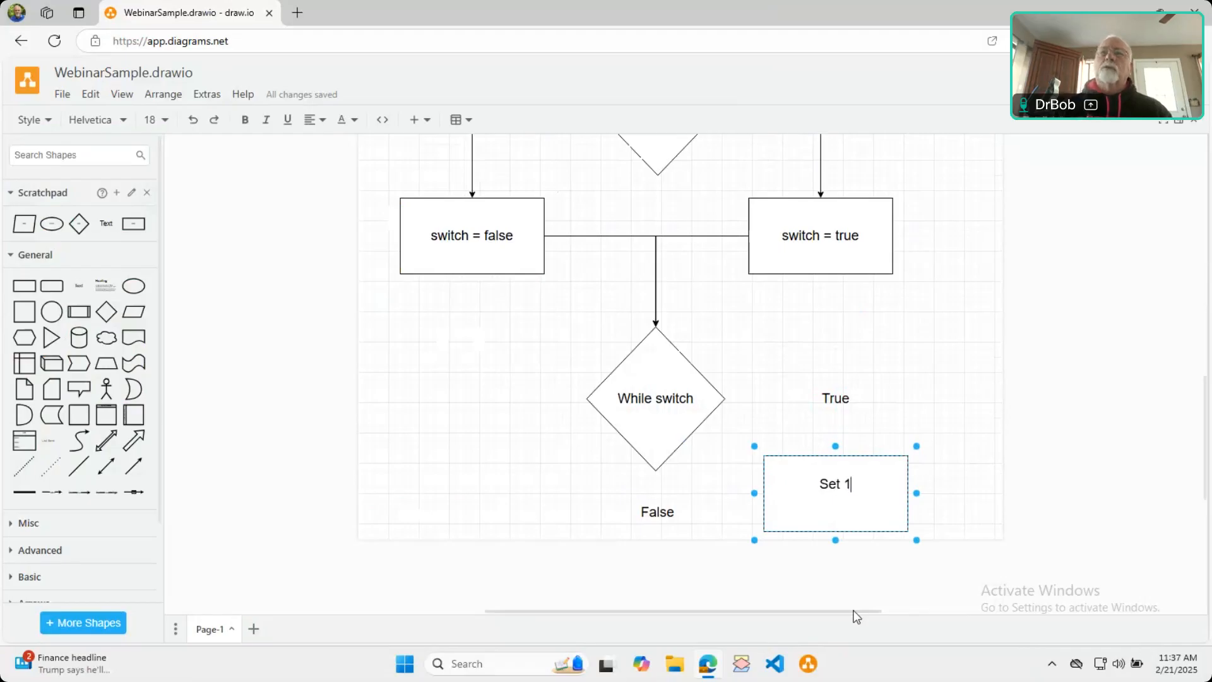
{"action": "type", "text": "number to"}
{"action": "key", "text": "BackSpace"}
{"action": "key", "text": "BackSpace"}
{"action": "key", "text": "BackSpace"}
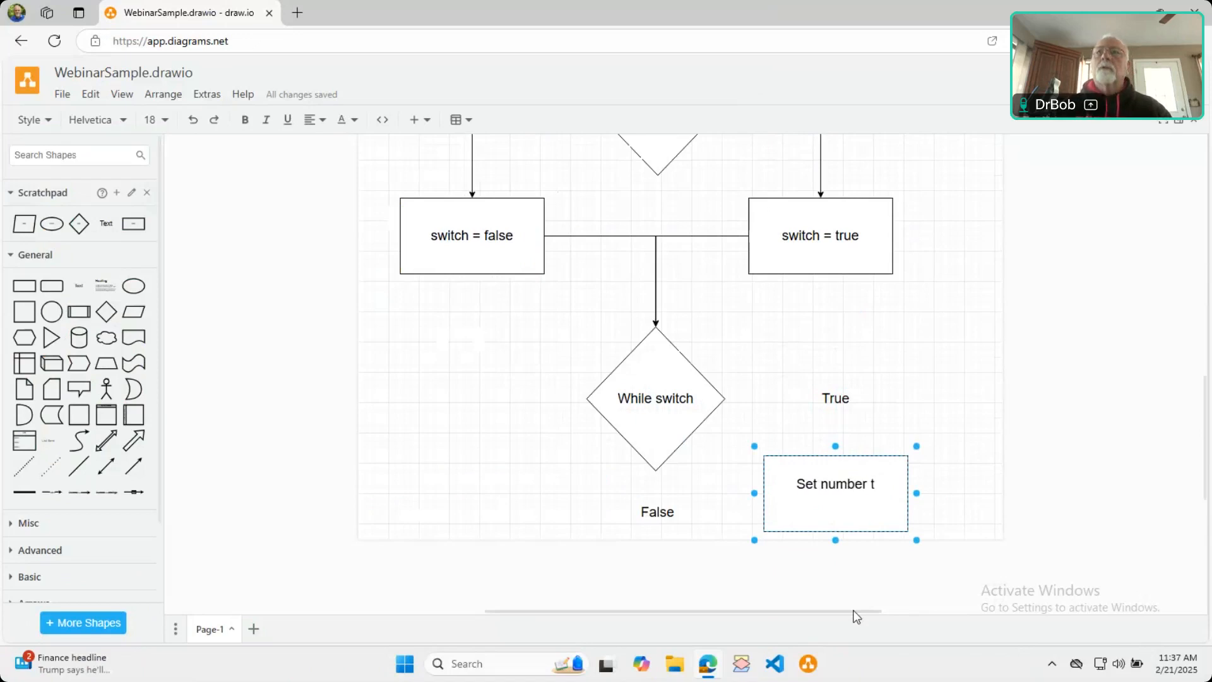
{"action": "type", "text": "= 1"}
Add a second line to the rectangle reading "Set text =" followed by the presenter's name in double quotes
{"action": "key", "text": "Return"}
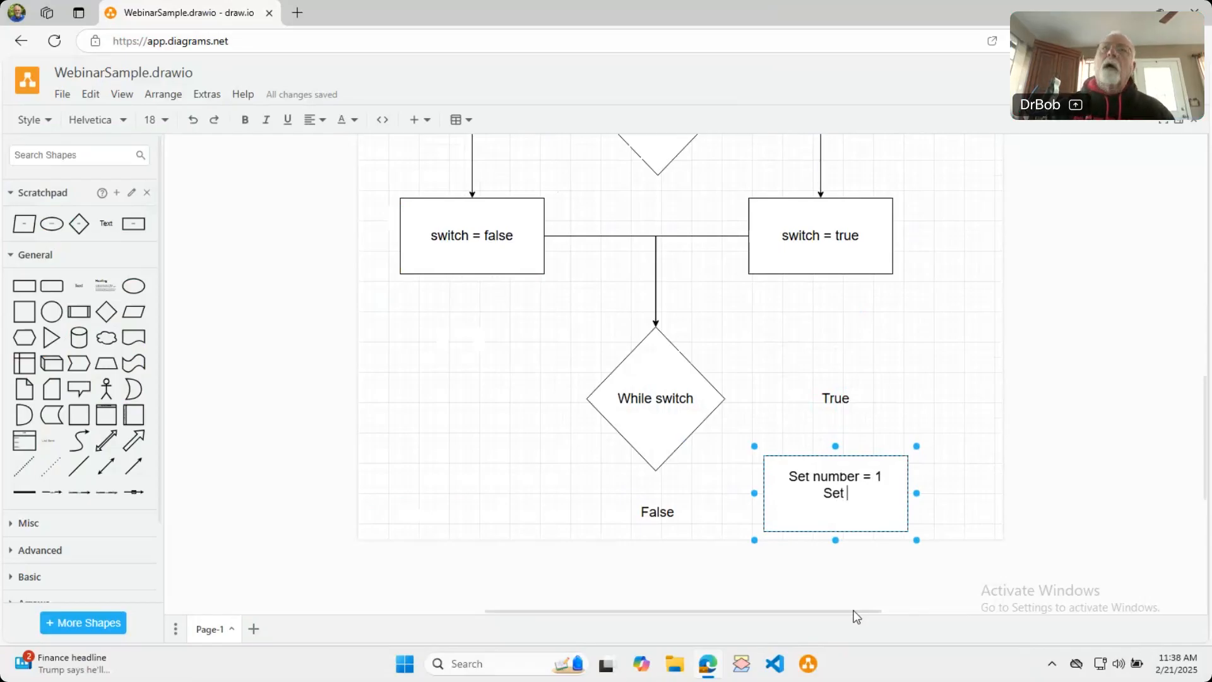
{"action": "type", "text": "Set tex"}
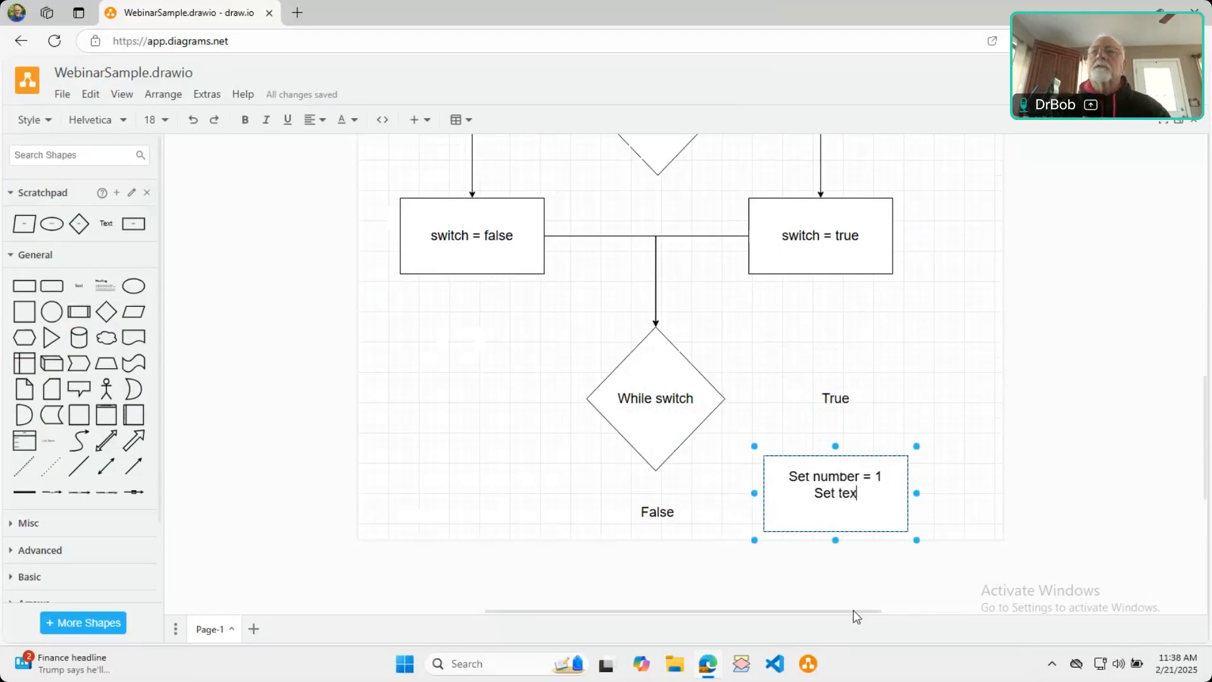
{"action": "type", "text": "t = \""}
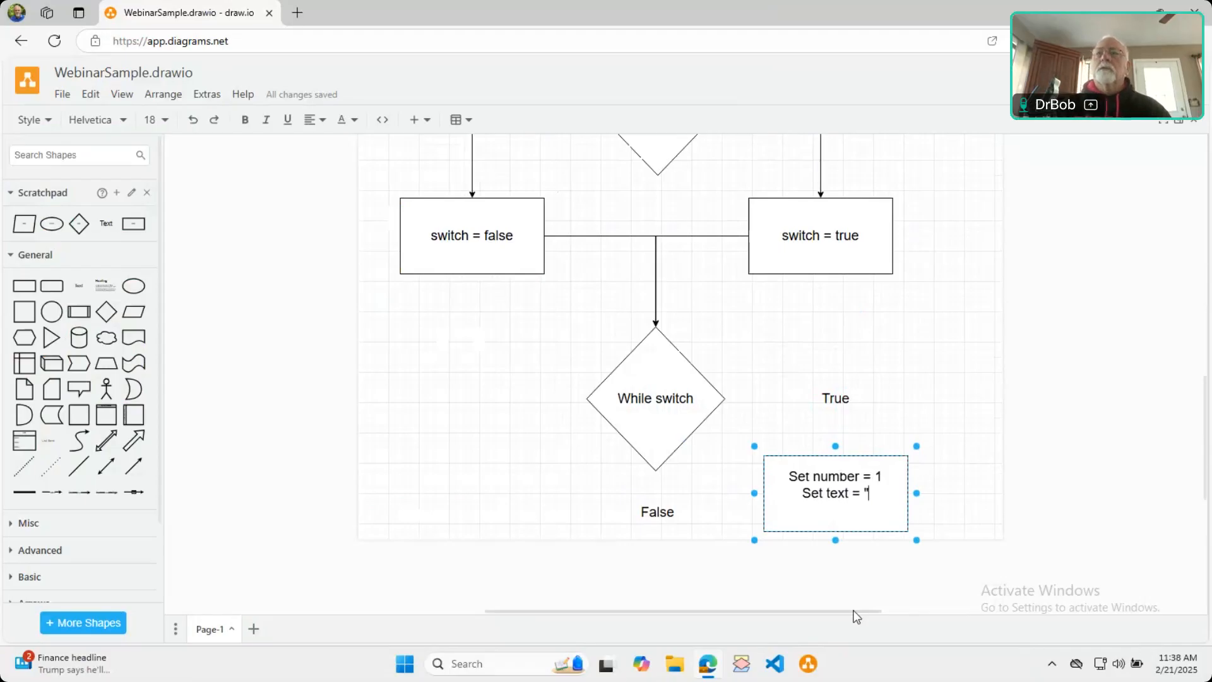
{"action": "type", "text": "Dr Bo"}
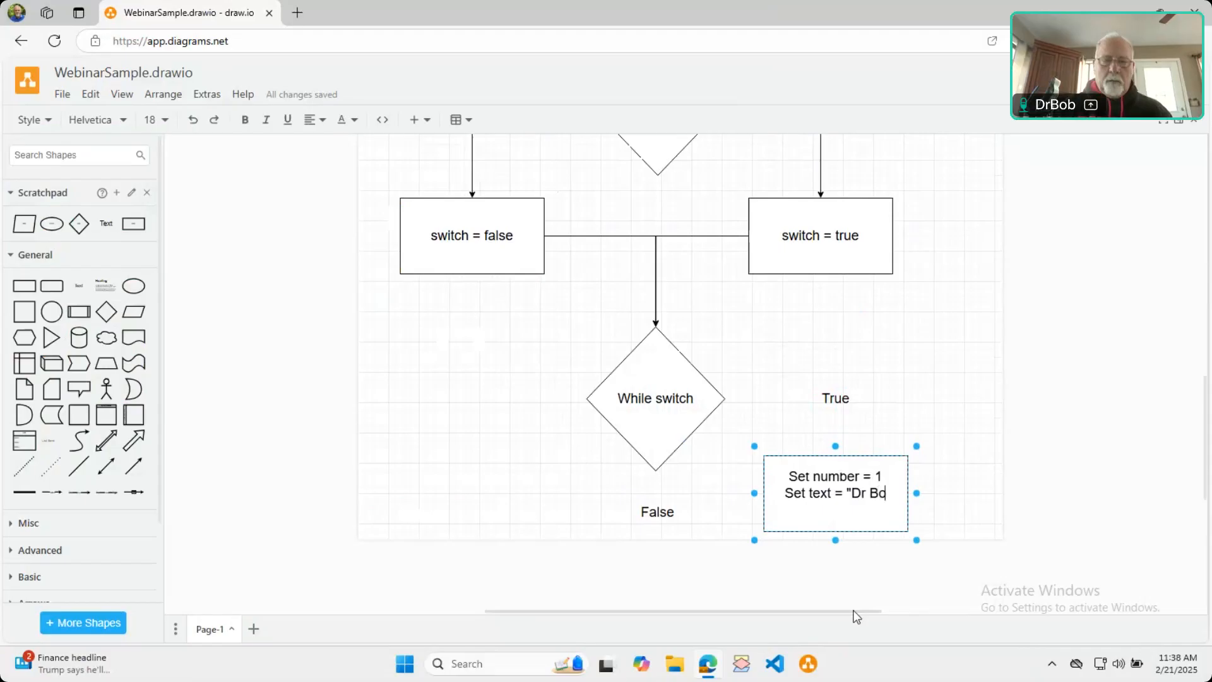
{"action": "type", "text": "b;"}
{"action": "type", "text": "\""}
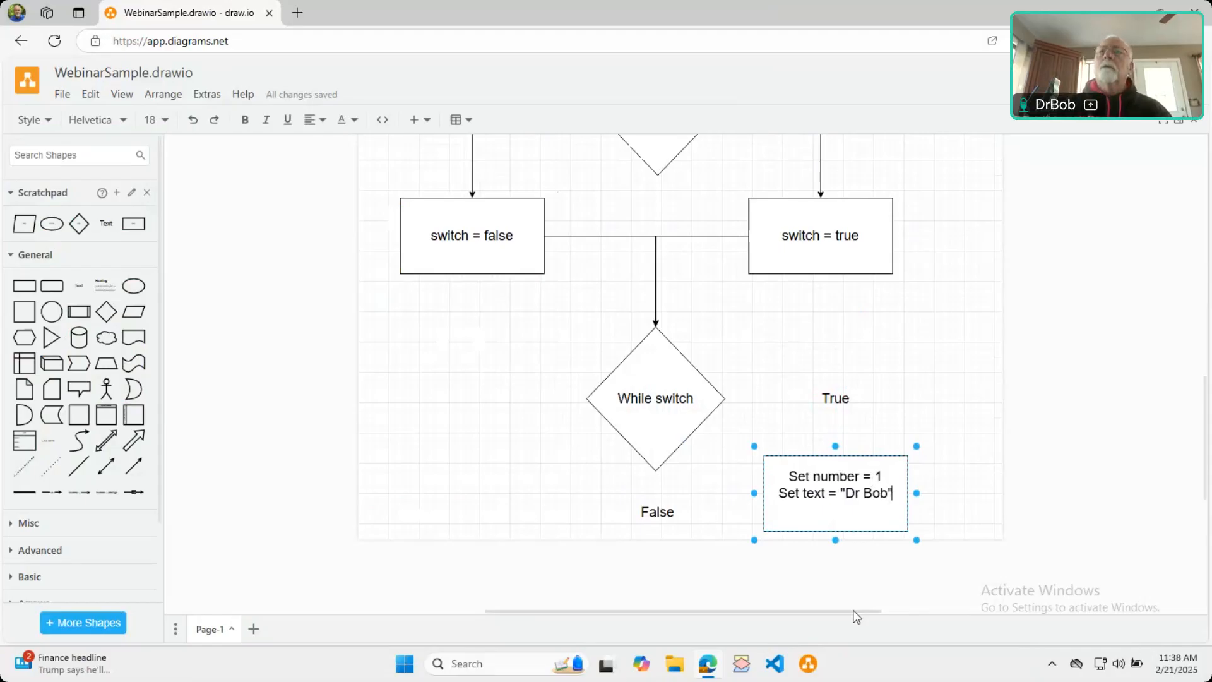
{"action": "left_click", "coordinate": [1050, 442]}
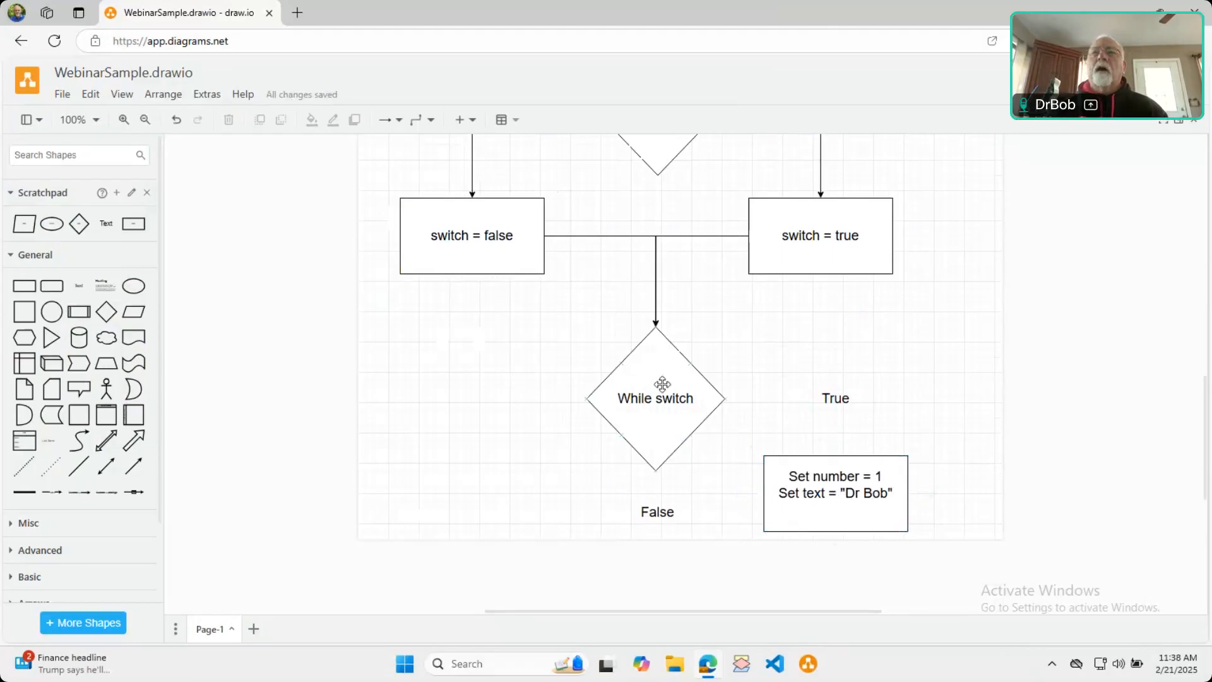
{"action": "left_click", "coordinate": [843, 490]}
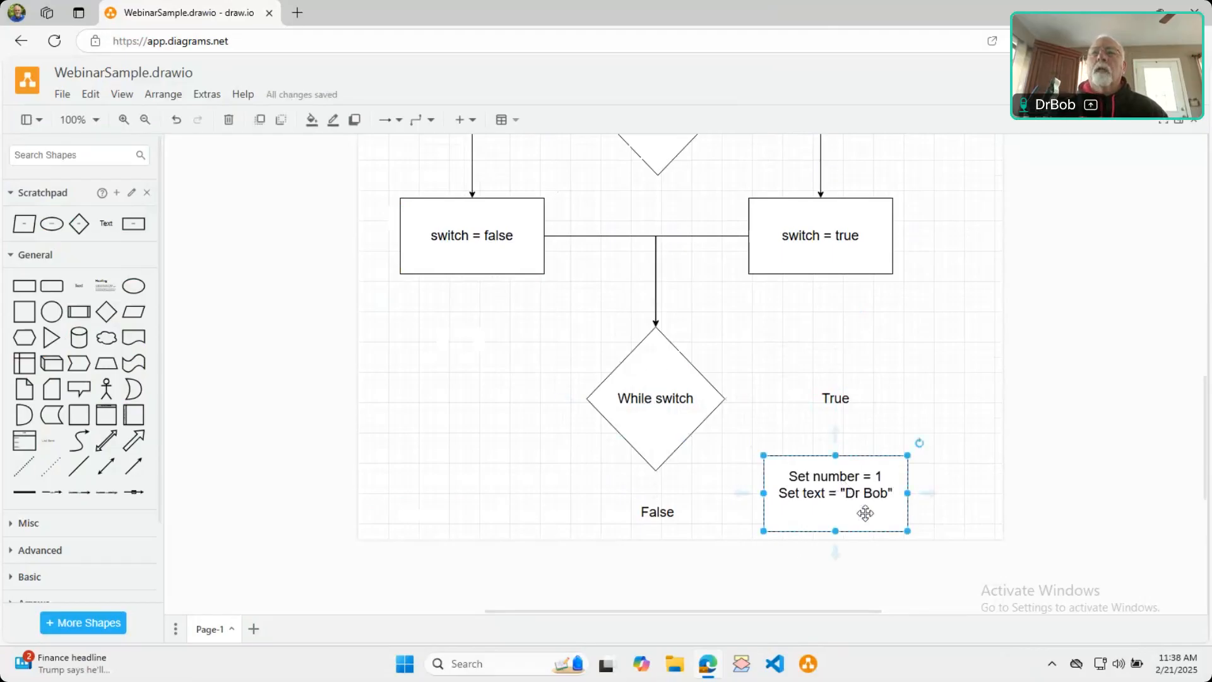
{"action": "double_click", "coordinate": [872, 497]}
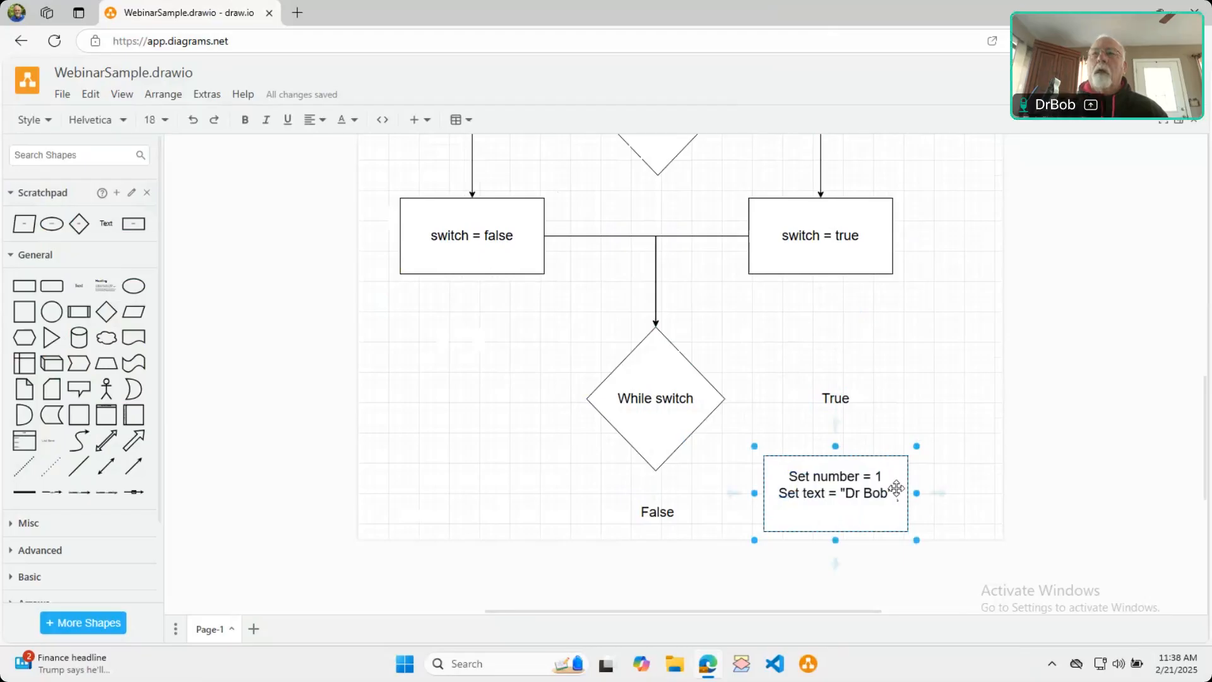
{"action": "left_click", "coordinate": [896, 490]}
{"action": "double_click", "coordinate": [889, 491]}
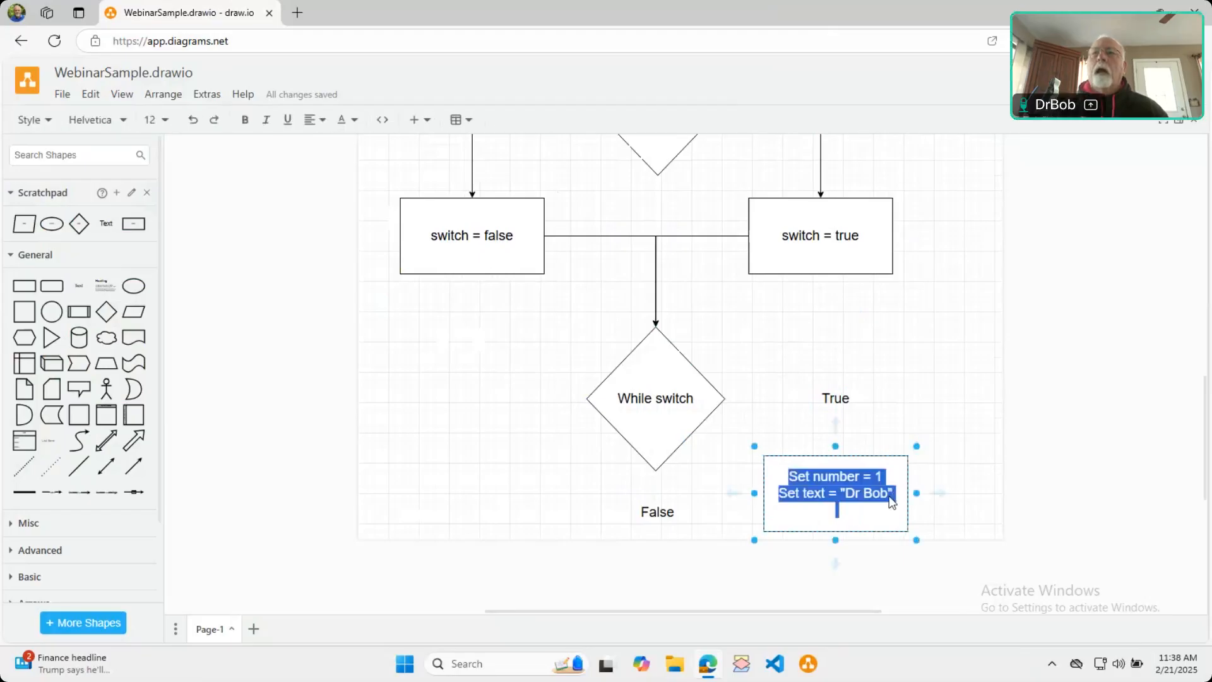
{"action": "left_click", "coordinate": [898, 494]}
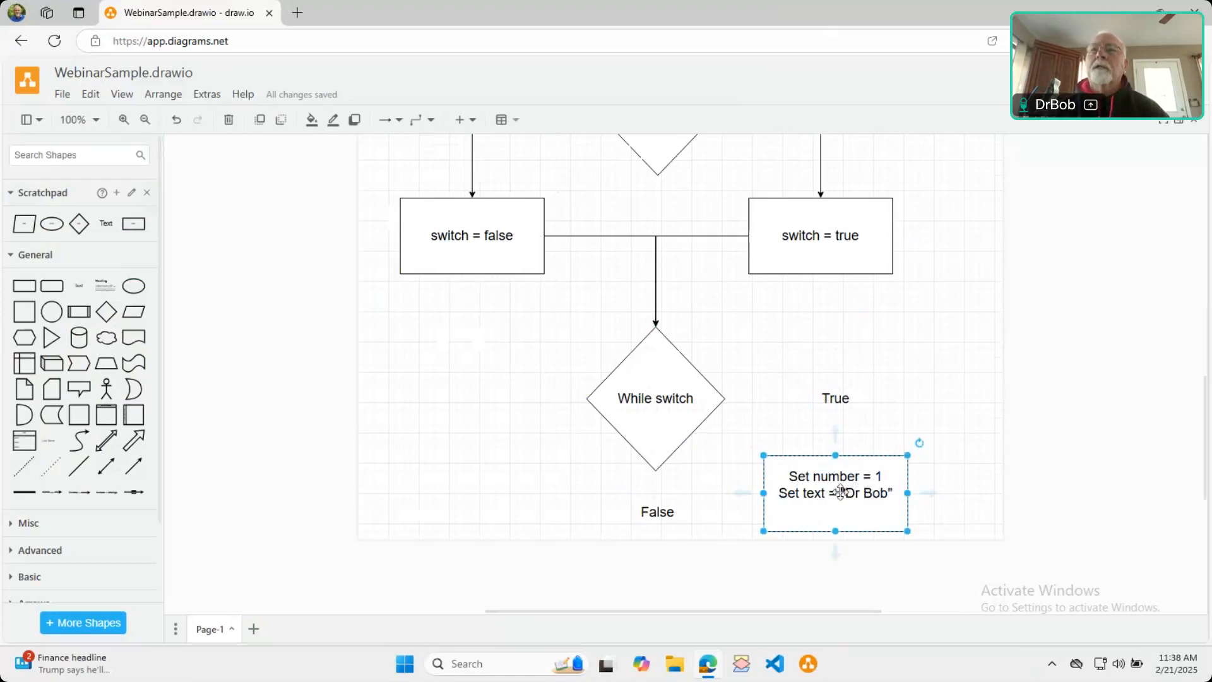
{"action": "scroll", "coordinate": [969, 463], "scroll_direction": "down", "scroll_amount": 2}
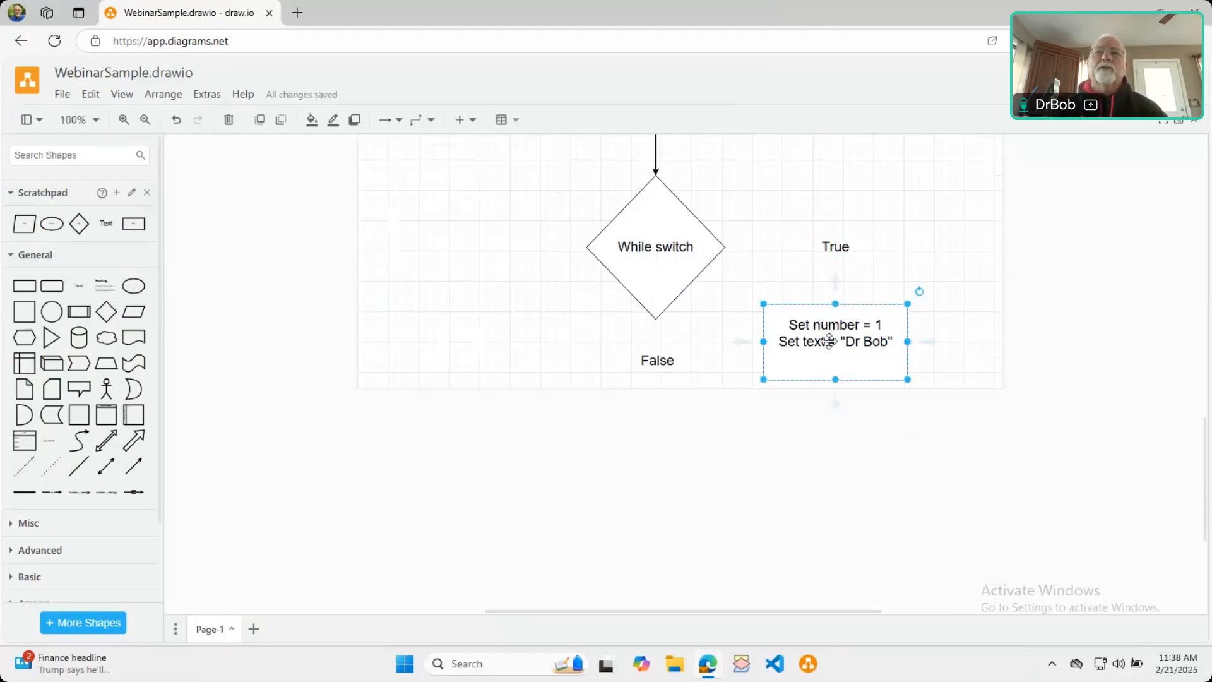
Replace the text in the rectangle below the lower "True" label with "input swtich"
{"action": "scroll", "coordinate": [807, 327], "scroll_direction": "up", "scroll_amount": 1}
{"action": "scroll", "coordinate": [806, 327], "scroll_direction": "up", "scroll_amount": 5}
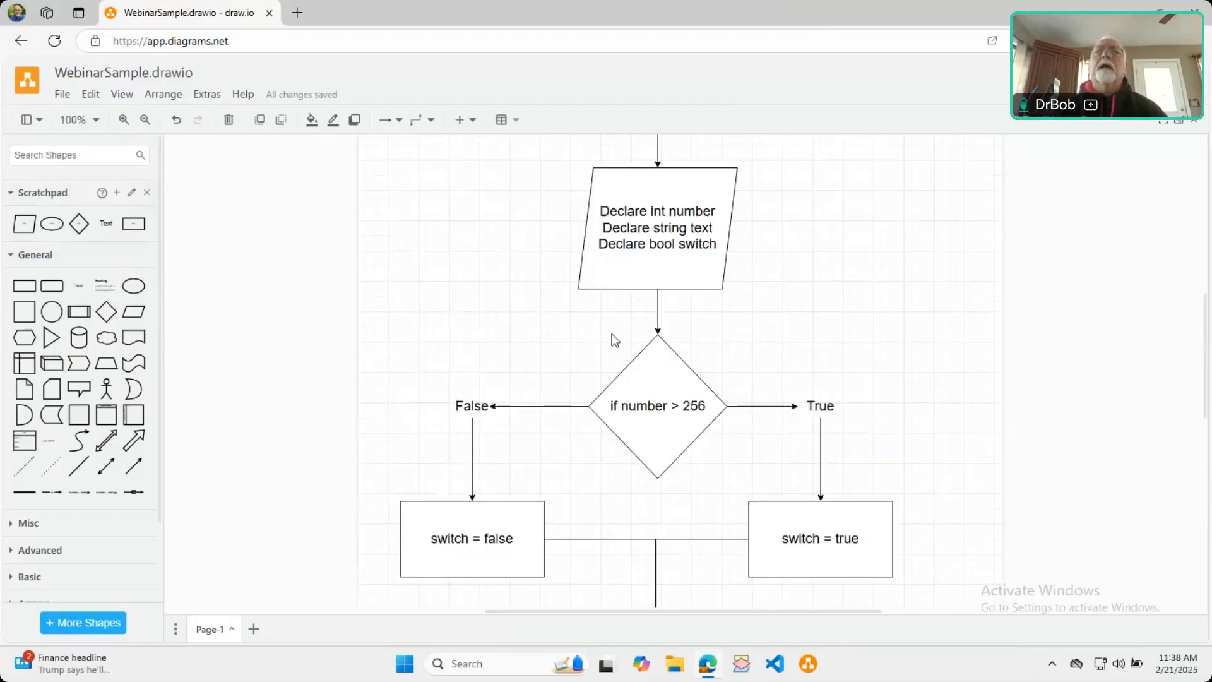
{"action": "scroll", "coordinate": [658, 430], "scroll_direction": "down", "scroll_amount": 5}
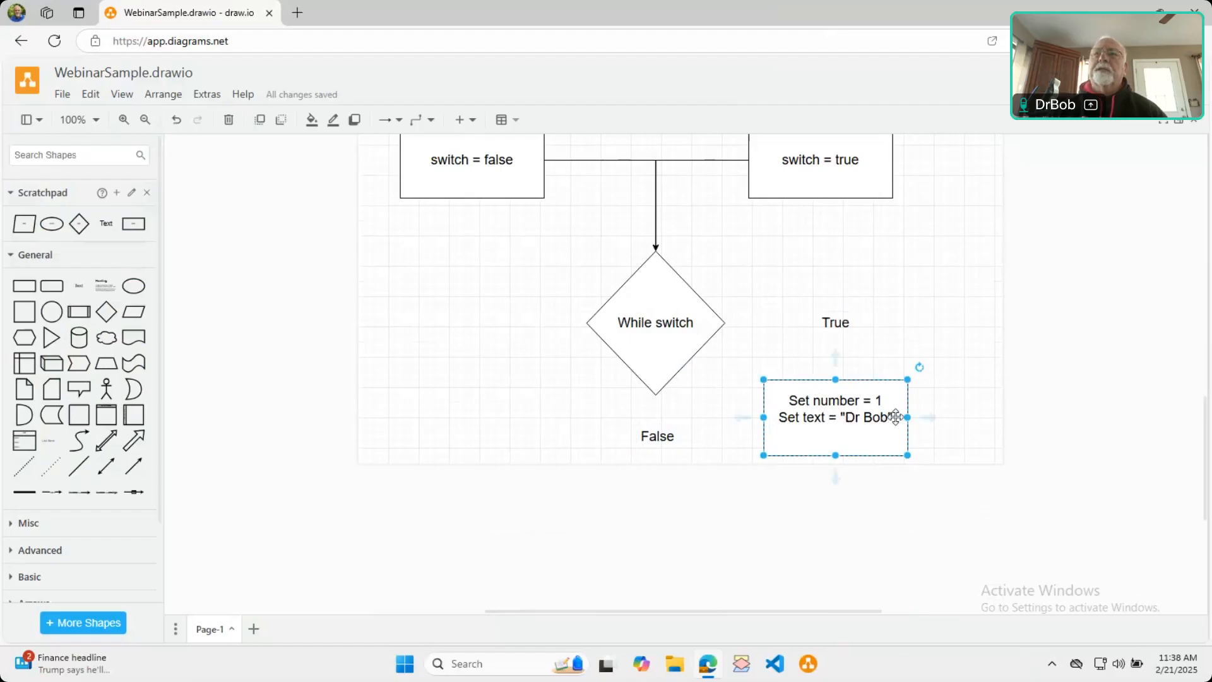
{"action": "double_click", "coordinate": [854, 407]}
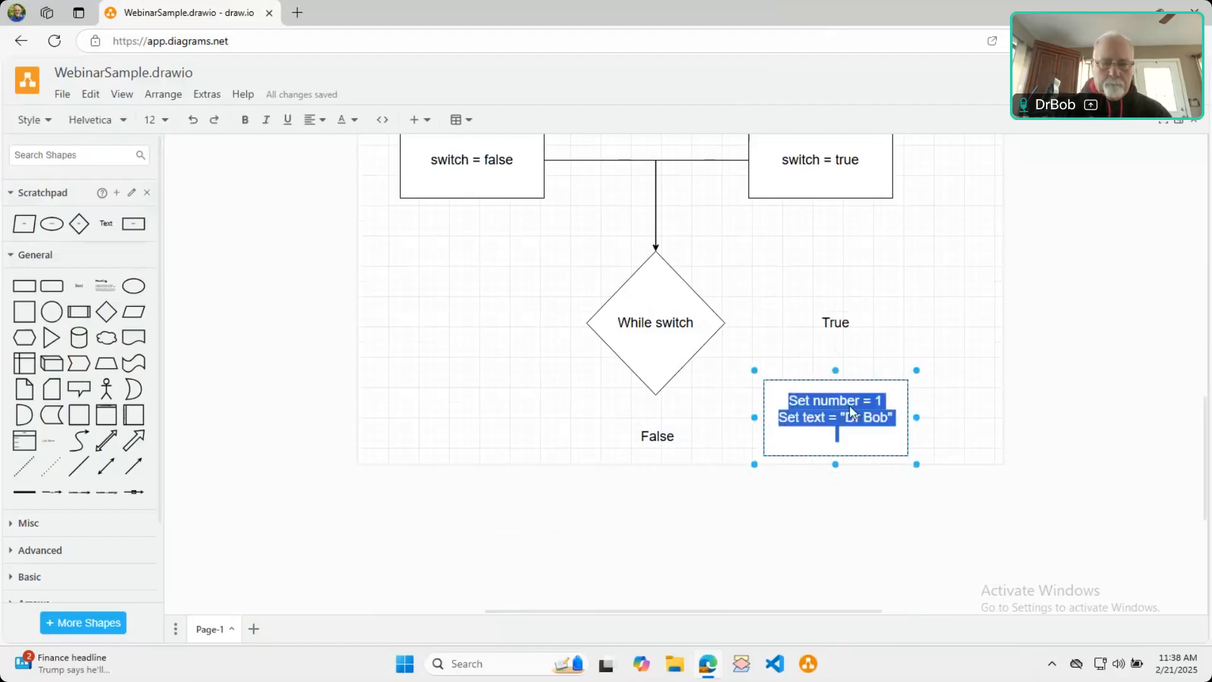
{"action": "type", "text": "input"}
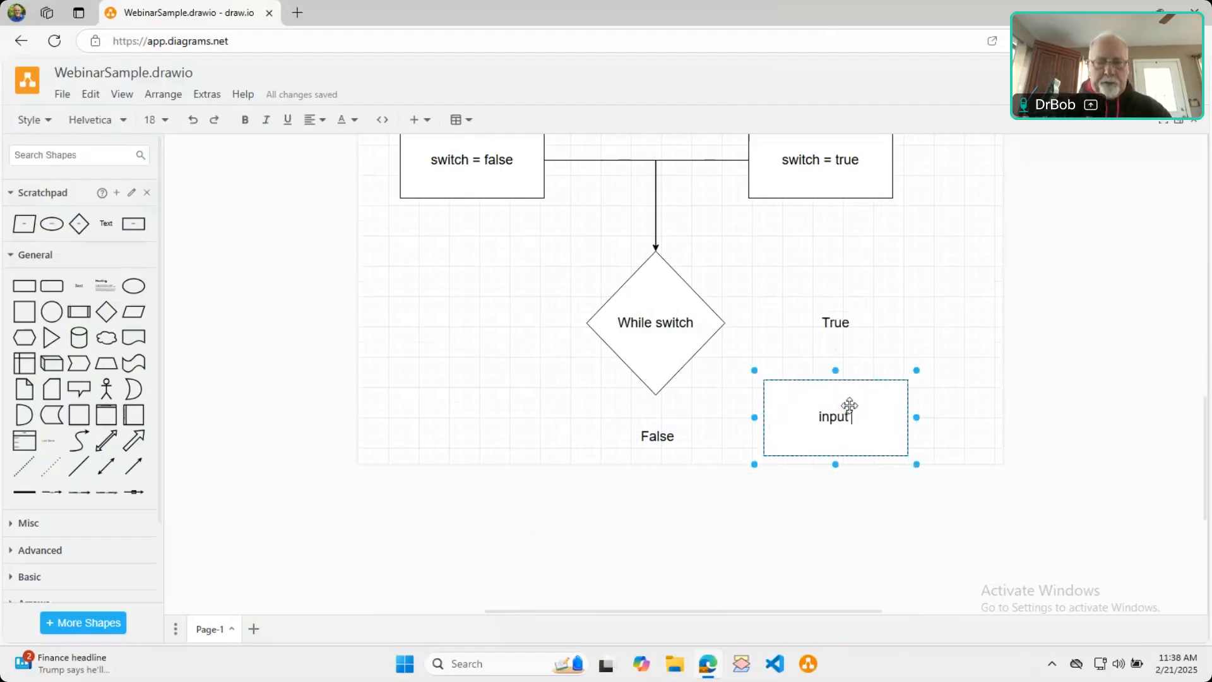
{"action": "type", "text": " swtich"}
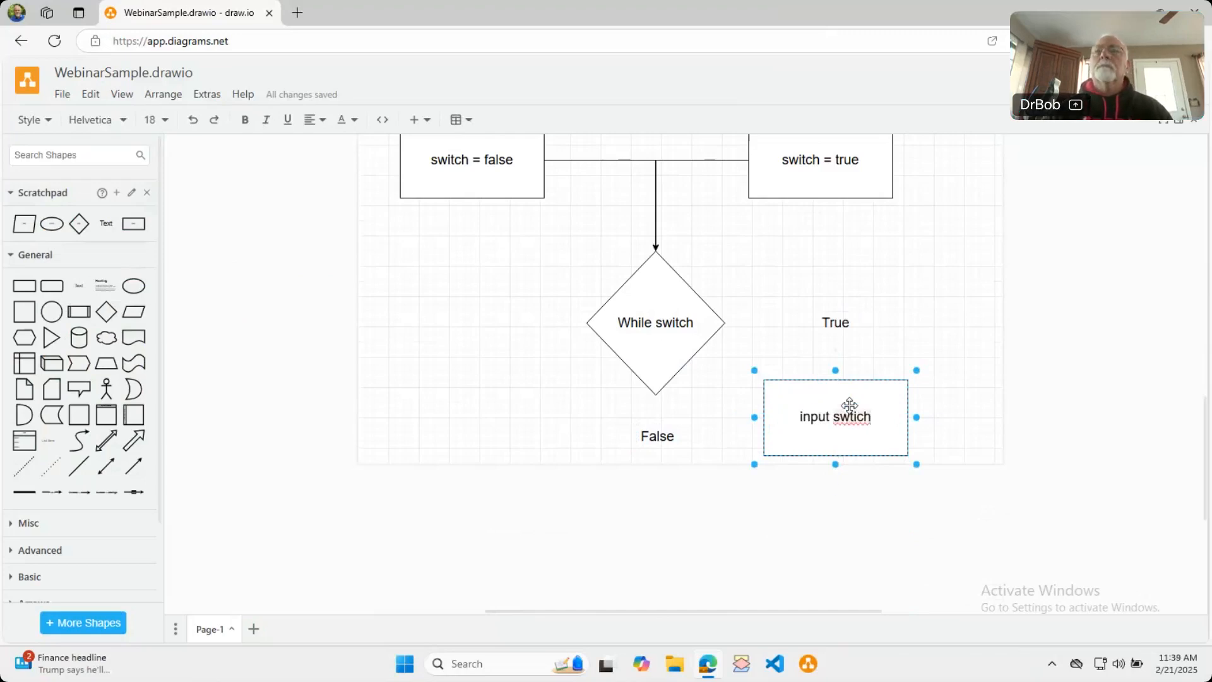
{"action": "left_click", "coordinate": [478, 440]}
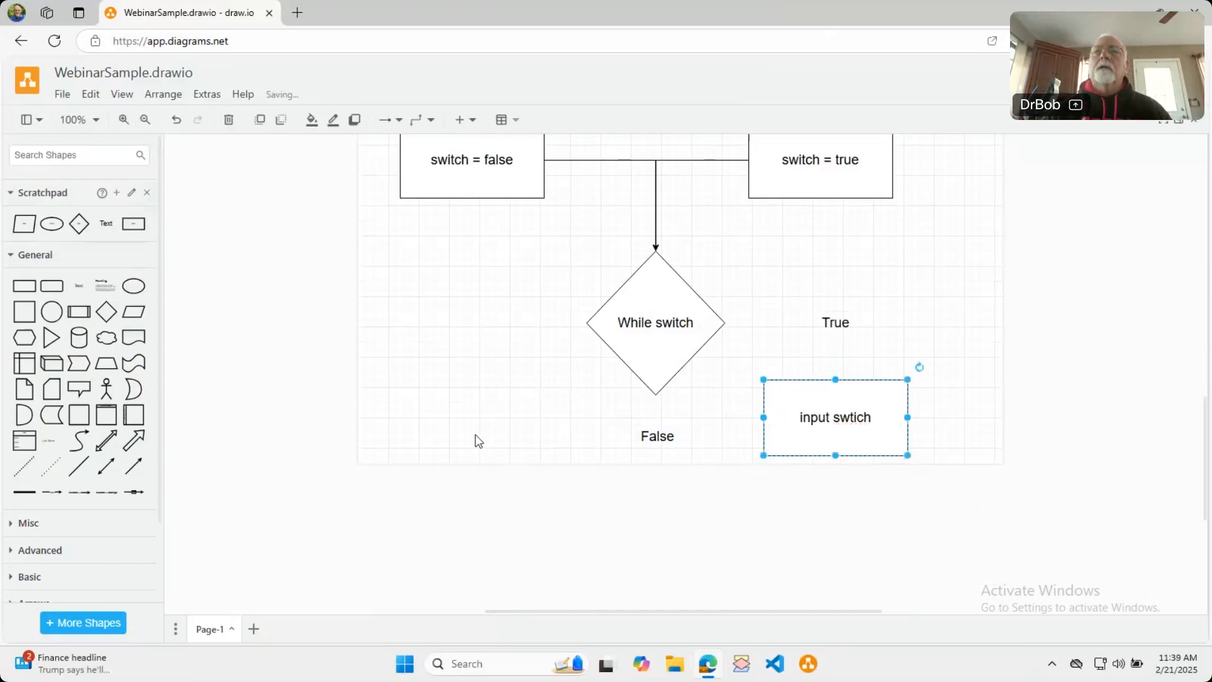
{"action": "left_click", "coordinate": [846, 423]}
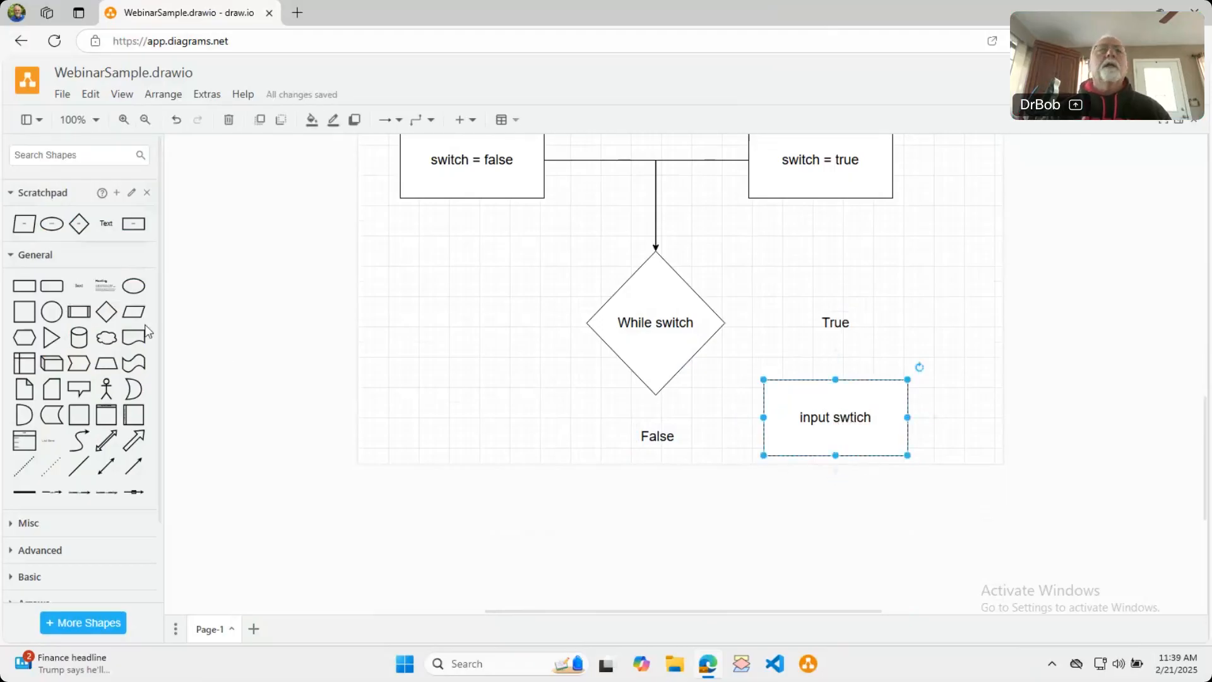
Add a scratchpad rectangle below the "input swtich" rectangle and give it the text "number = 1"
{"action": "mouse_move", "coordinate": [129, 233]}
{"action": "left_click_drag", "start_coordinate": [130, 233], "coordinate": [834, 545]}
{"action": "double_click", "coordinate": [834, 544]}
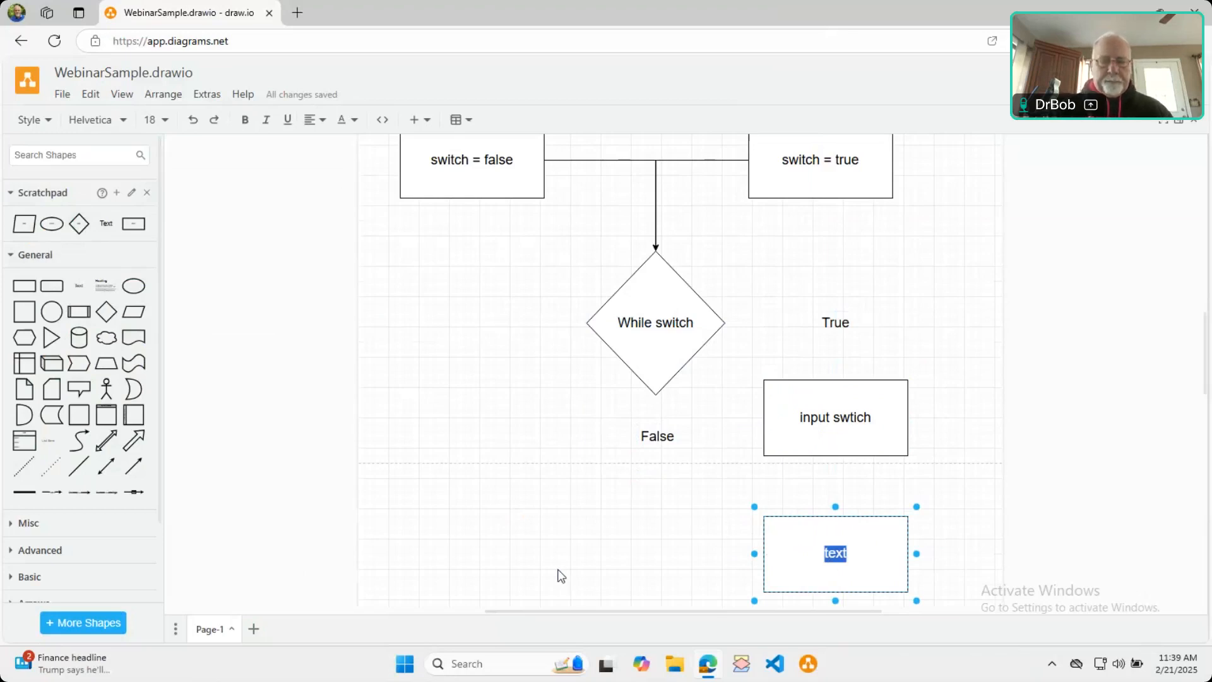
{"action": "type", "text": "number = 1"}
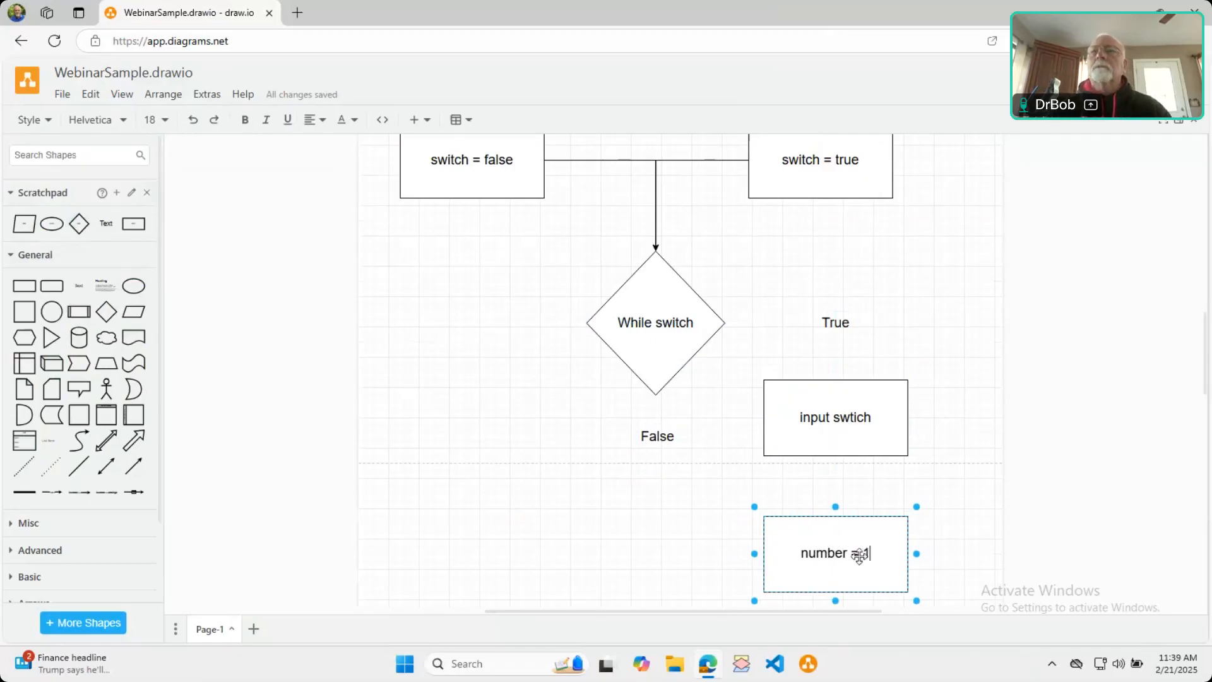
{"action": "left_click", "coordinate": [1004, 505]}
{"action": "scroll", "coordinate": [568, 542], "scroll_direction": "down", "scroll_amount": 3}
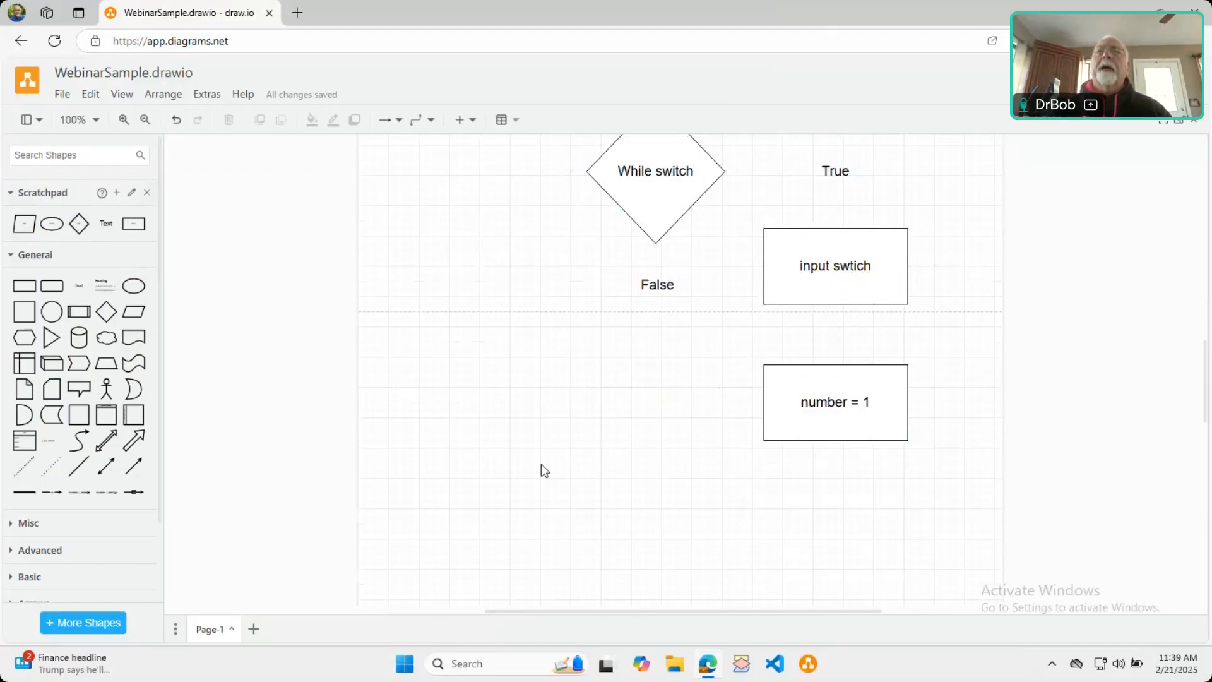
Connect the "While switch" diamond to its "True" label, then to the "input swtich" rectangle and on to "number = 1" with arrows
{"action": "scroll", "coordinate": [545, 470], "scroll_direction": "up", "scroll_amount": 3}
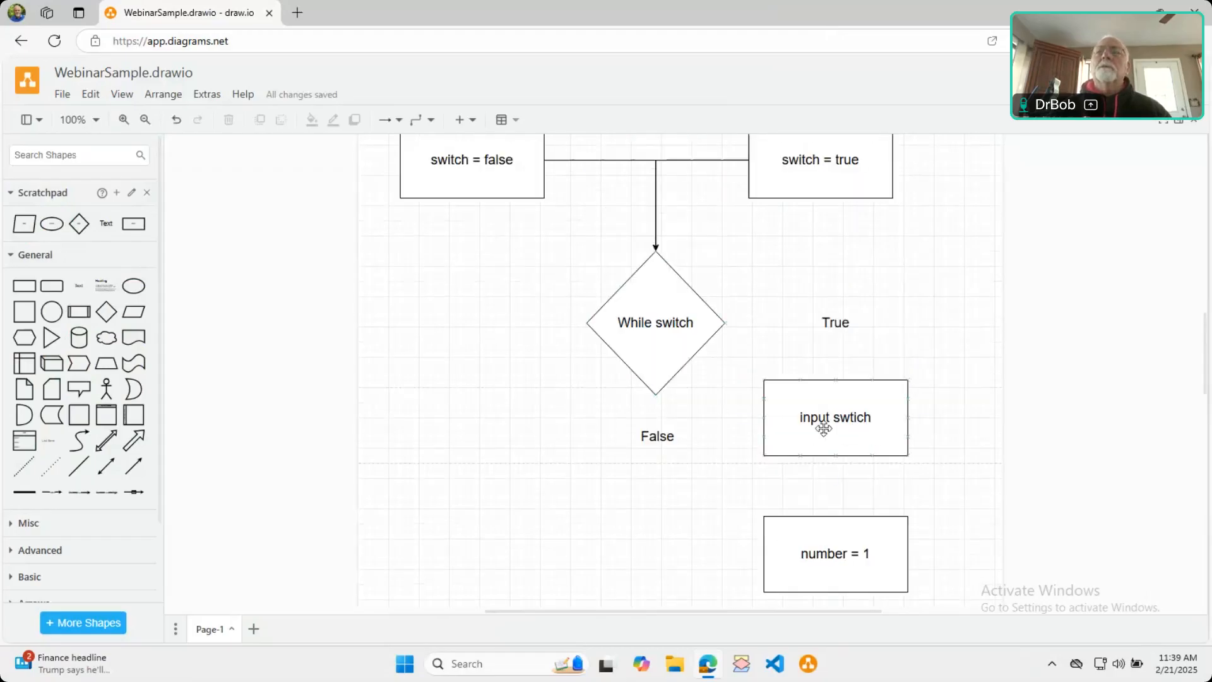
{"action": "left_click", "coordinate": [746, 322]}
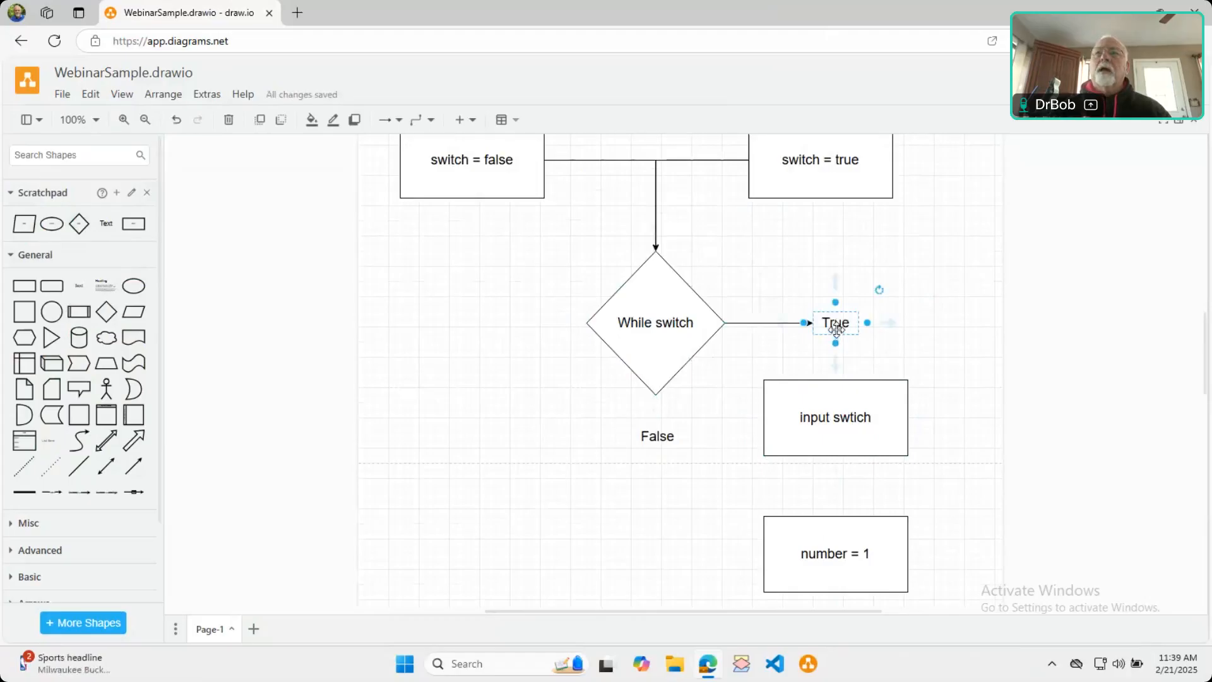
{"action": "left_click", "coordinate": [836, 365]}
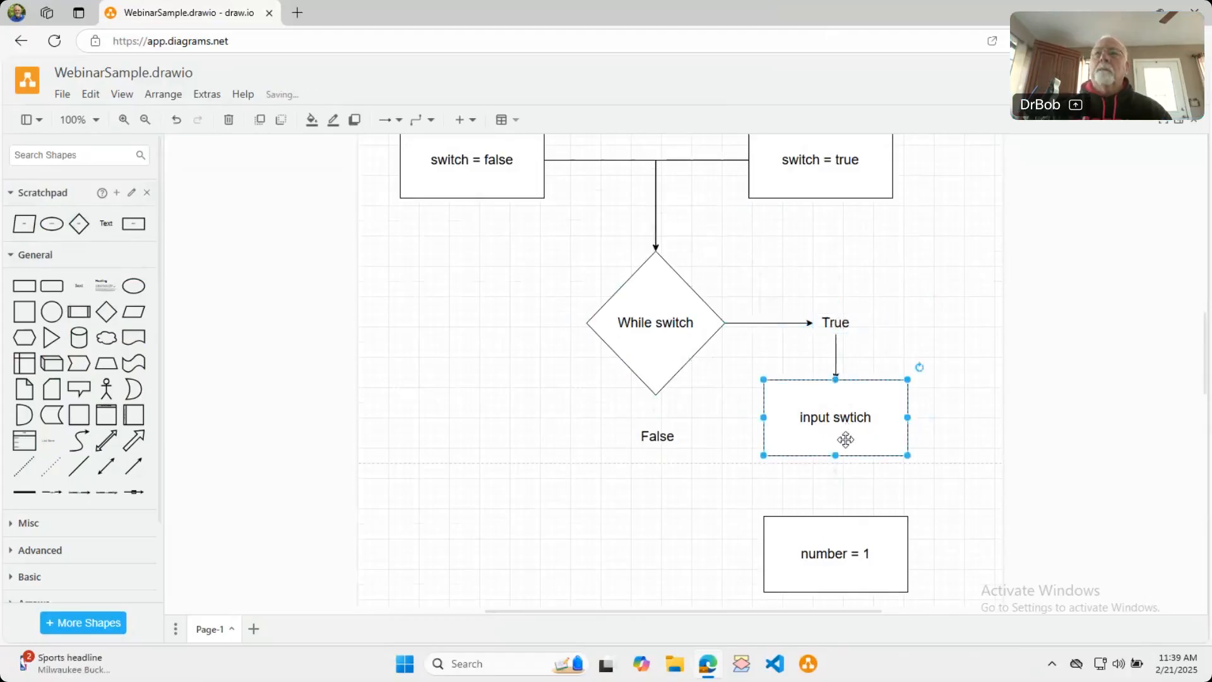
{"action": "left_click", "coordinate": [836, 480]}
{"action": "scroll", "coordinate": [928, 458], "scroll_direction": "down", "scroll_amount": 2}
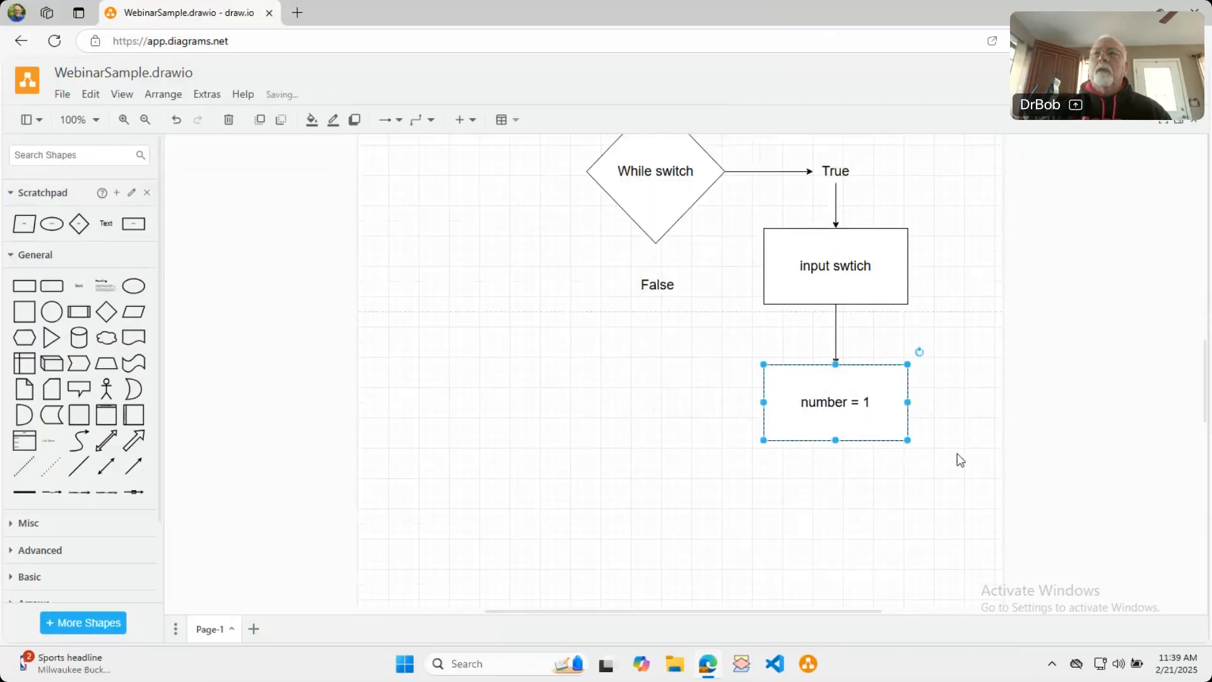
{"action": "left_click_drag", "start_coordinate": [931, 401], "coordinate": [661, 169]}
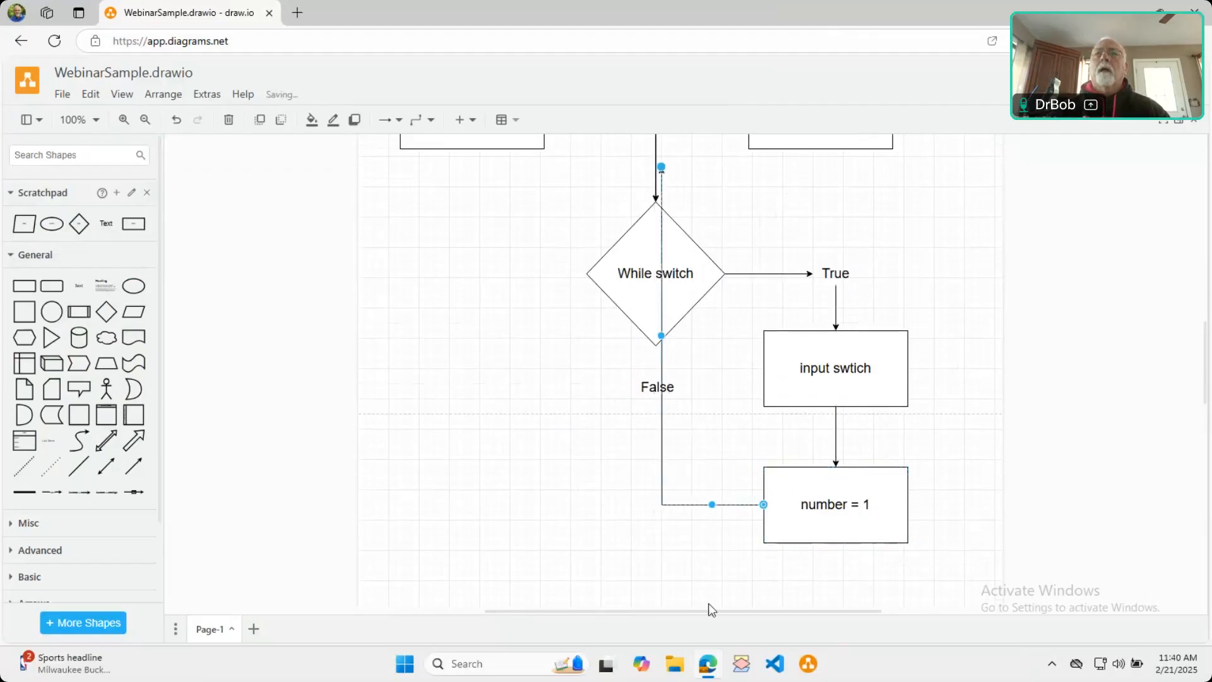
{"action": "left_click_drag", "start_coordinate": [665, 503], "coordinate": [983, 505]}
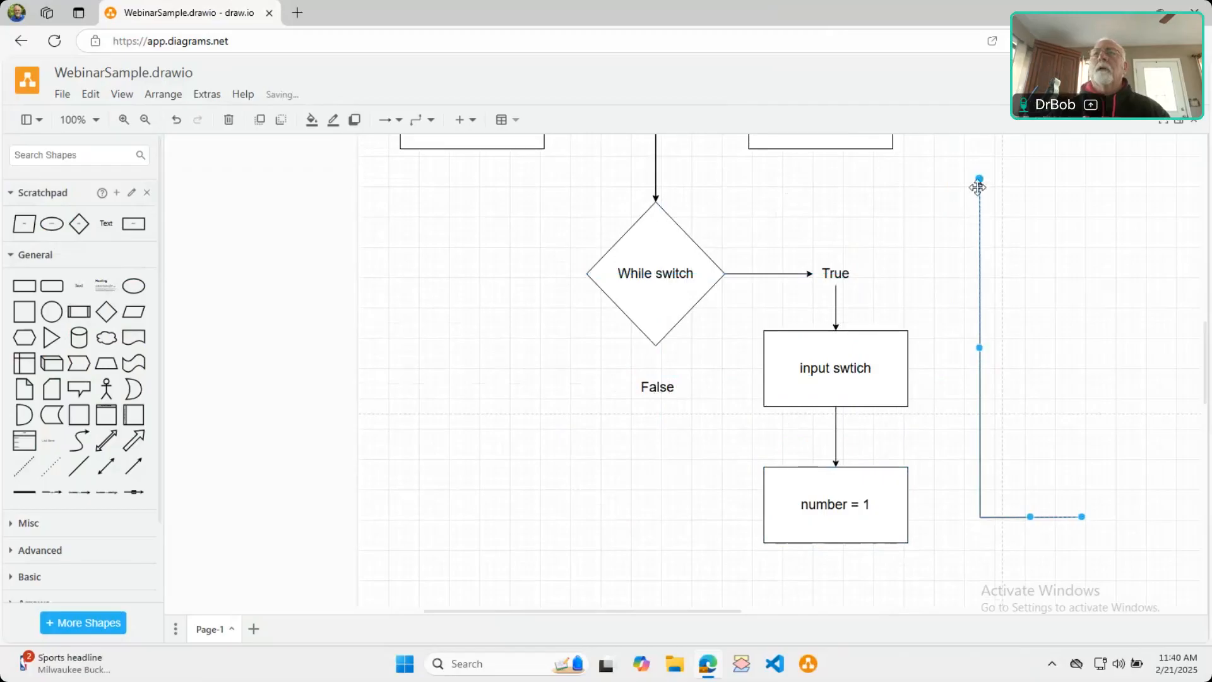
{"action": "left_click_drag", "start_coordinate": [980, 185], "coordinate": [655, 188]}
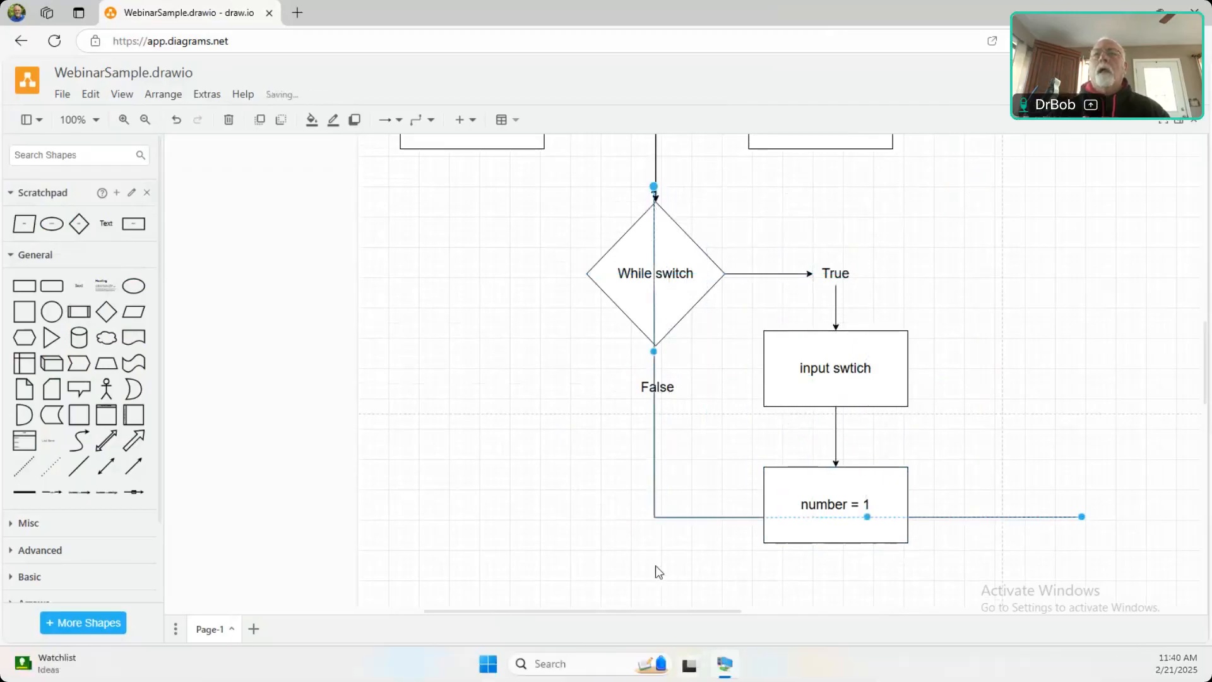
{"action": "left_click", "coordinate": [659, 537]}
{"action": "left_click", "coordinate": [680, 516]}
{"action": "key", "text": "Delete"}
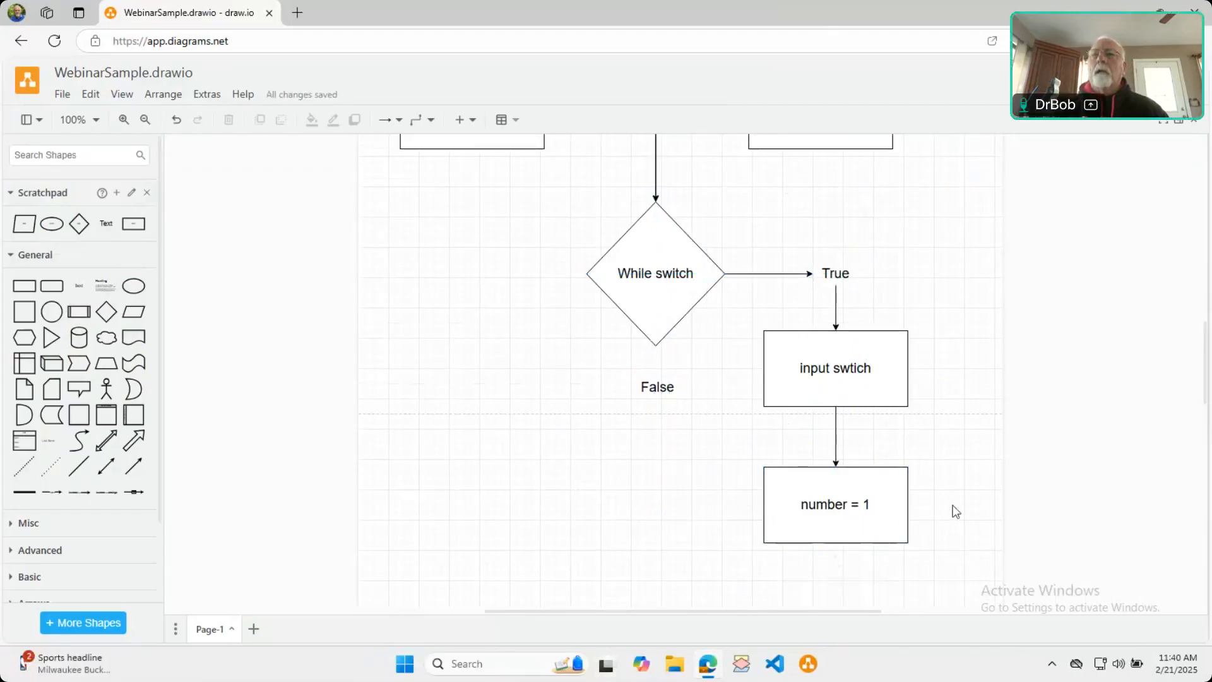
{"action": "left_click", "coordinate": [854, 511]}
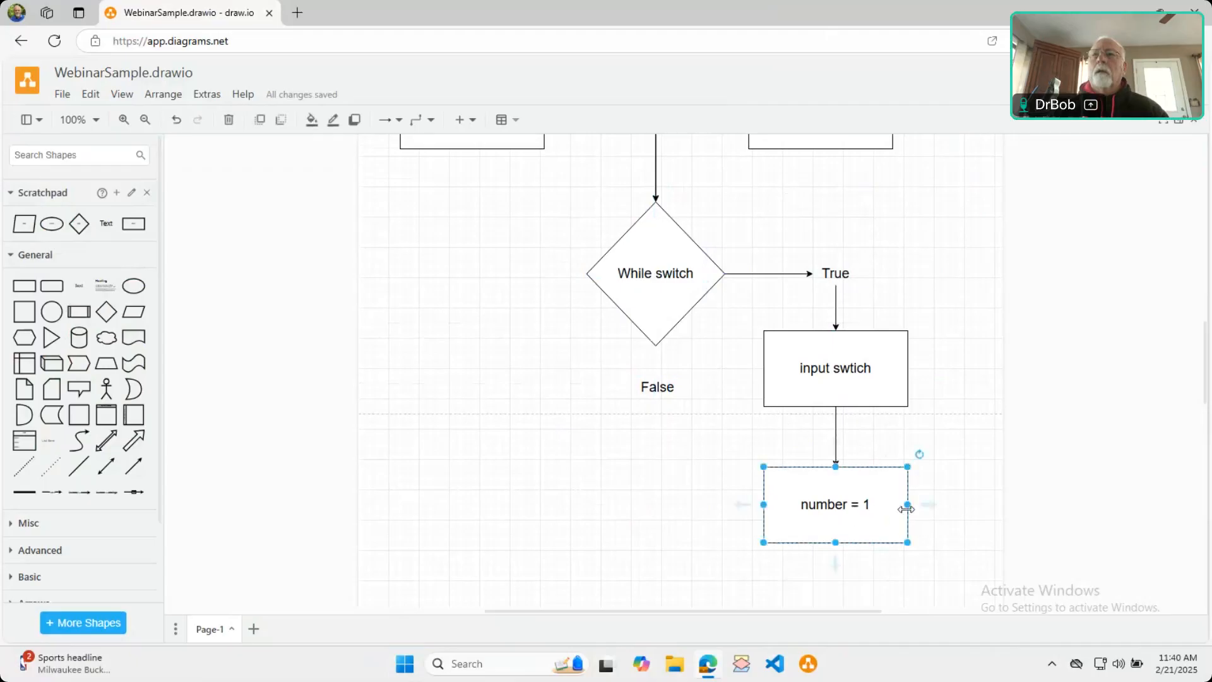
{"action": "left_click_drag", "start_coordinate": [929, 505], "coordinate": [953, 174]}
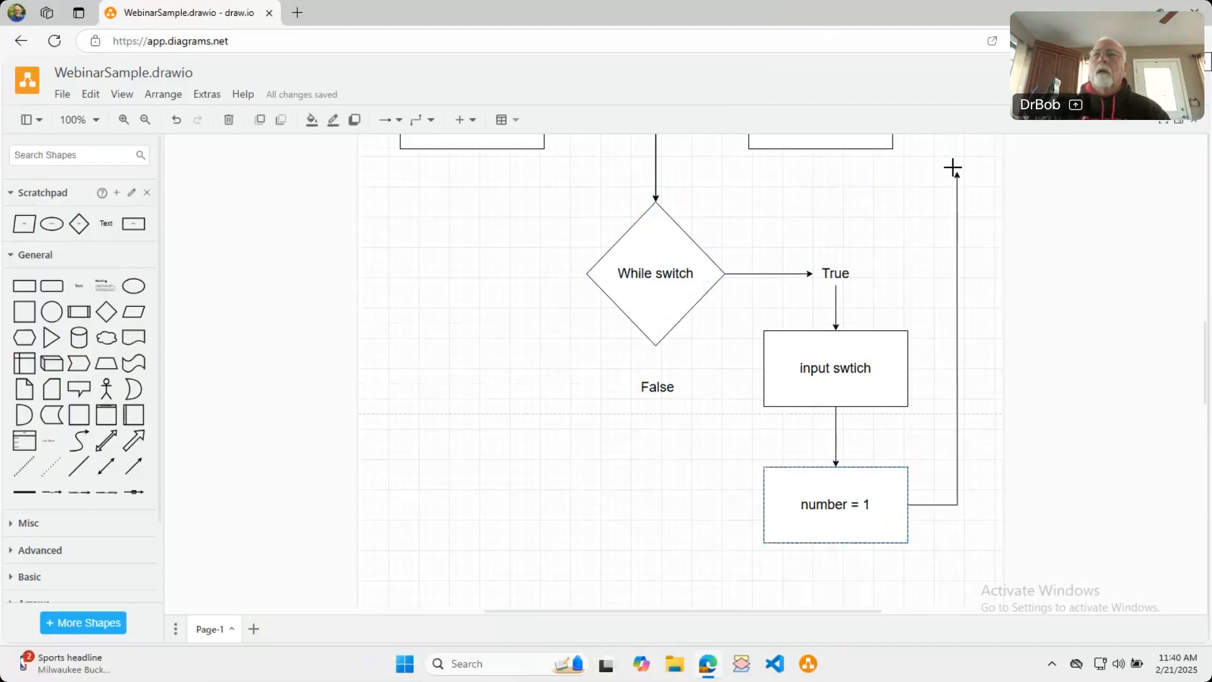
{"action": "left_click_drag", "start_coordinate": [953, 167], "coordinate": [949, 195]}
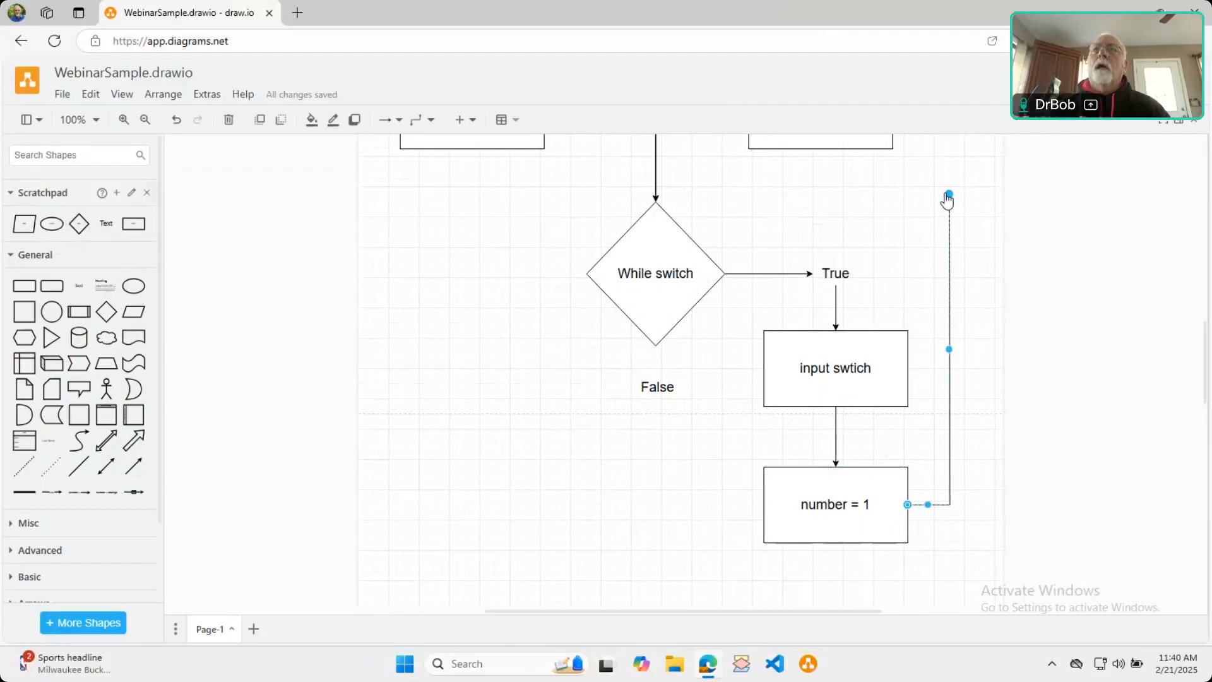
{"action": "mouse_move", "coordinate": [949, 200]}
{"action": "left_mouse_down"}
{"action": "mouse_move", "coordinate": [856, 211]}
{"action": "mouse_move", "coordinate": [949, 200]}
{"action": "left_mouse_up"}
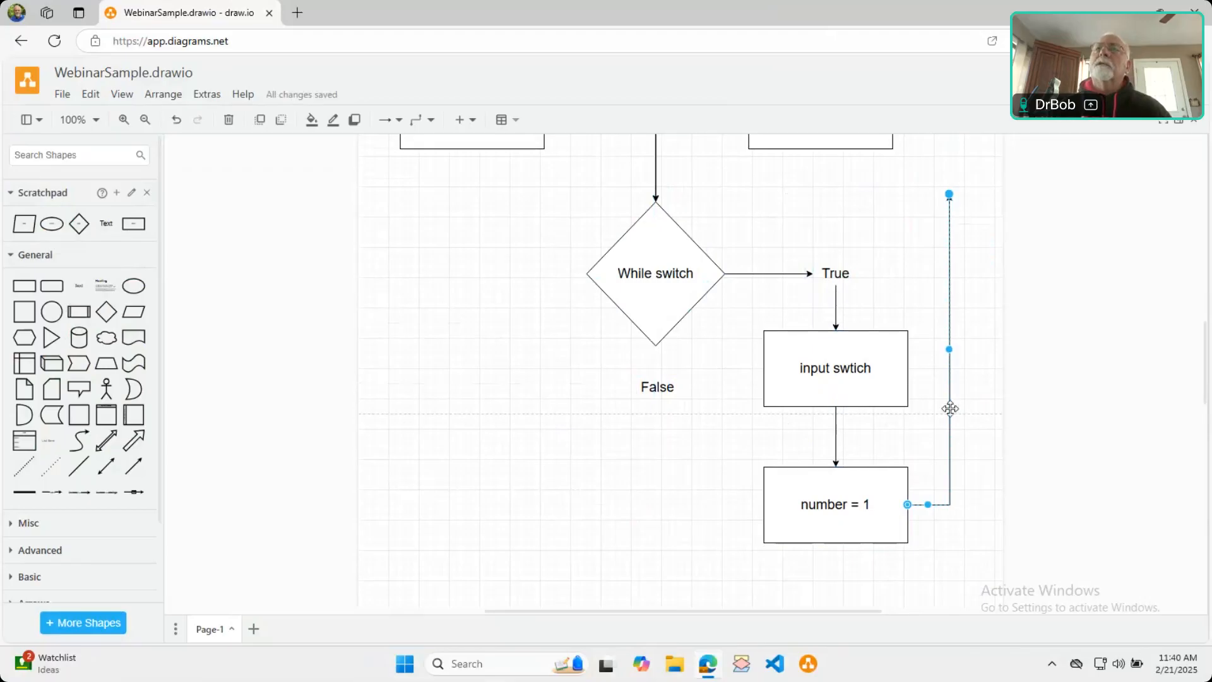
{"action": "key", "text": "Delete"}
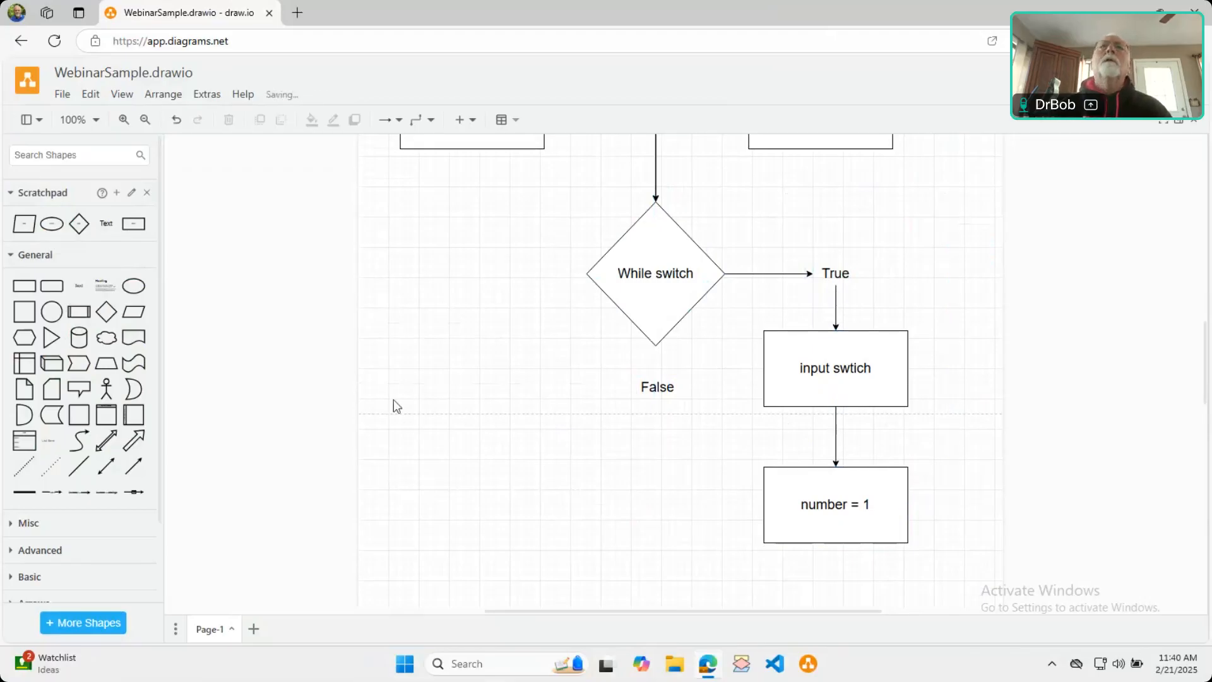
Insert an arrow and bend it from the line above "While switch", around the "True" branch, to the right side of "number = 1"
{"action": "left_click", "coordinate": [476, 125]}
{"action": "left_click", "coordinate": [500, 214]}
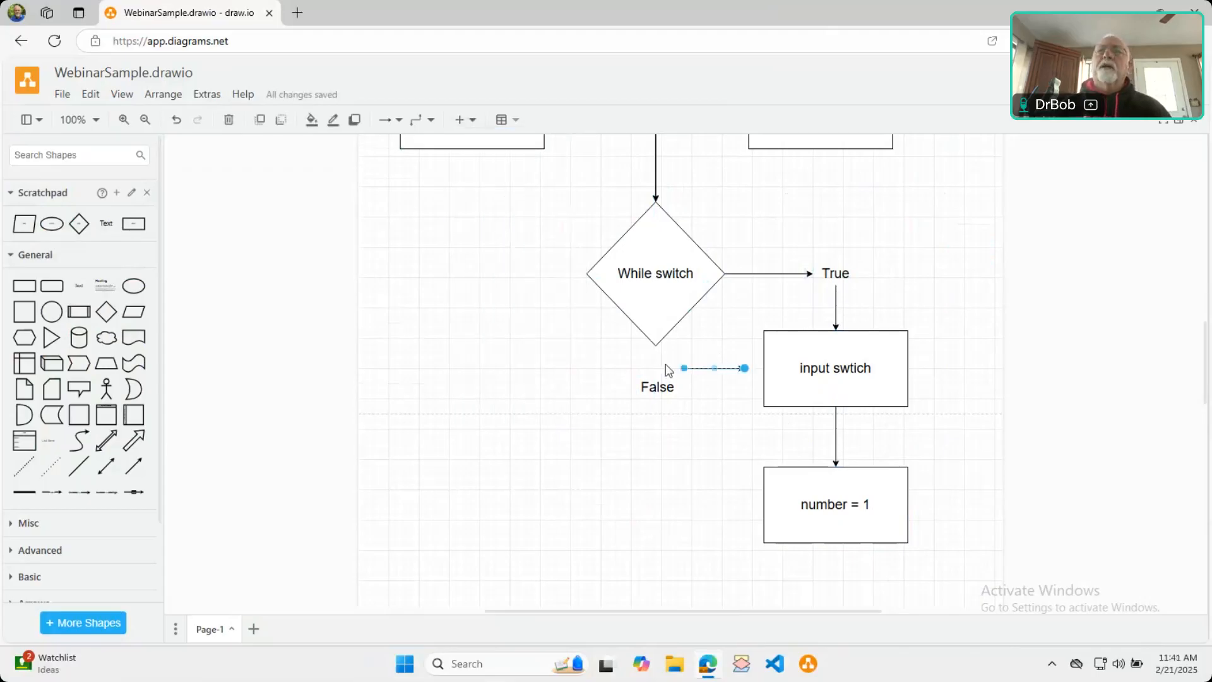
{"action": "left_click_drag", "start_coordinate": [685, 370], "coordinate": [657, 165]}
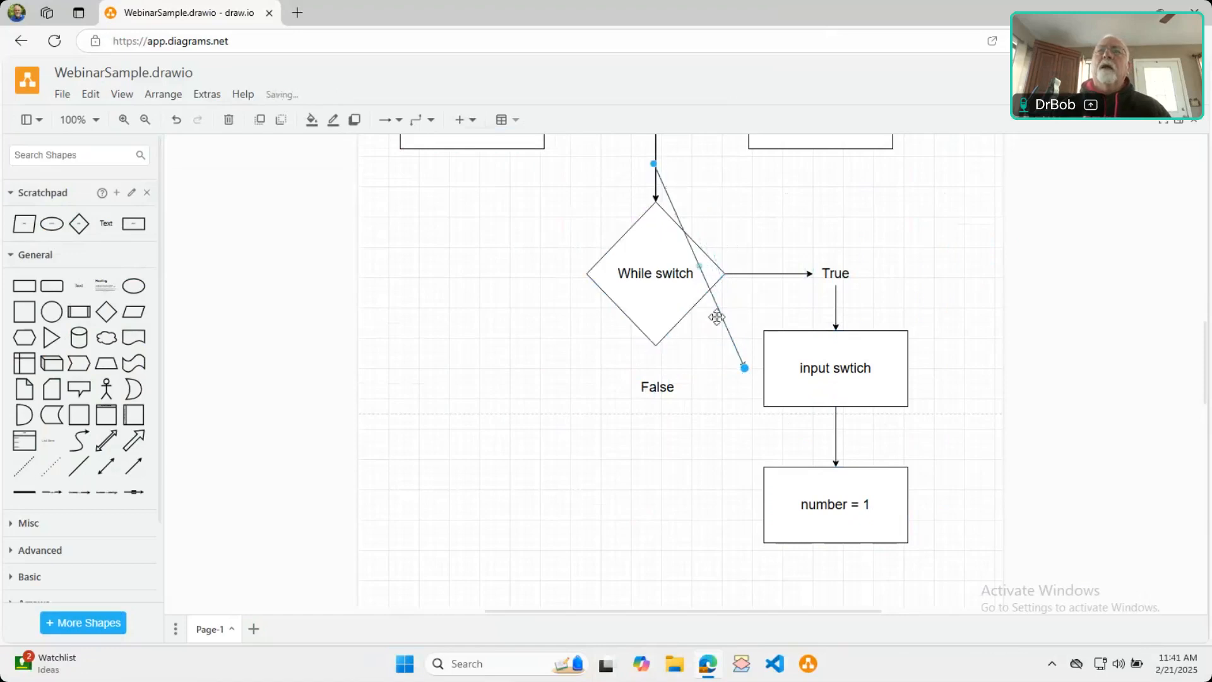
{"action": "left_click_drag", "start_coordinate": [695, 266], "coordinate": [944, 166]}
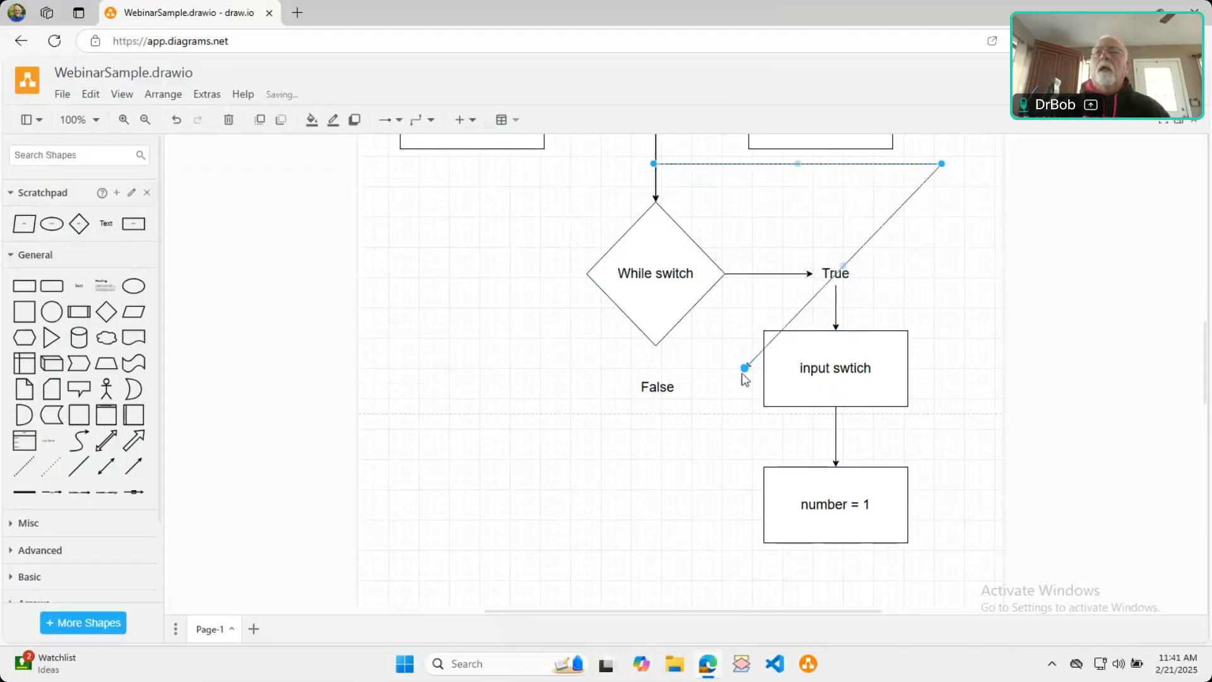
{"action": "left_click_drag", "start_coordinate": [745, 368], "coordinate": [912, 497]}
{"action": "left_click_drag", "start_coordinate": [925, 331], "coordinate": [954, 502]}
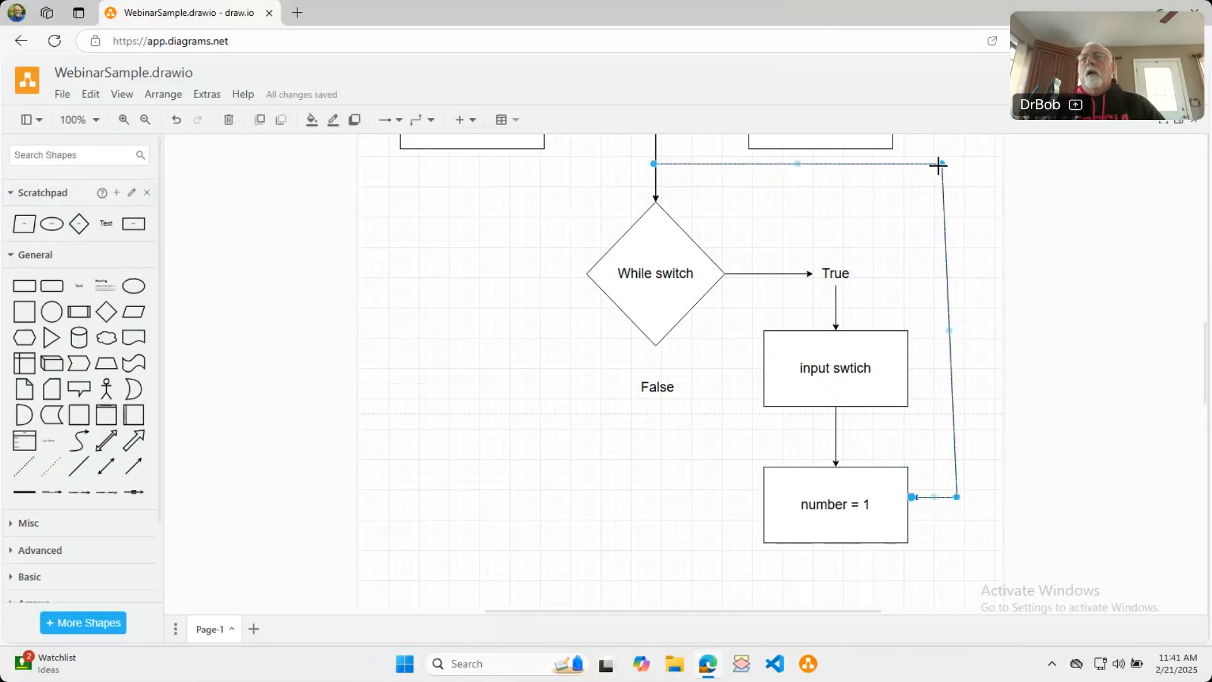
Square up the return arrow's bends so its long side runs vertically to the right of the "True" branch rectangles
{"action": "left_click_drag", "start_coordinate": [945, 165], "coordinate": [953, 165]}
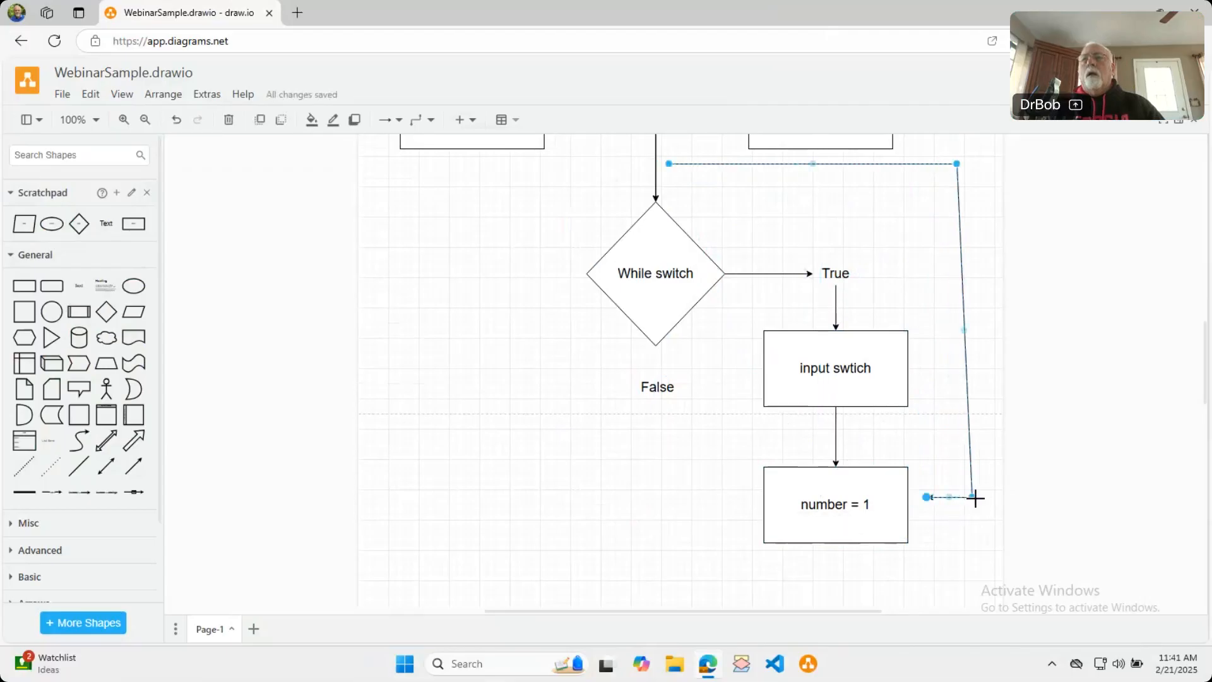
{"action": "left_click_drag", "start_coordinate": [975, 498], "coordinate": [956, 506]}
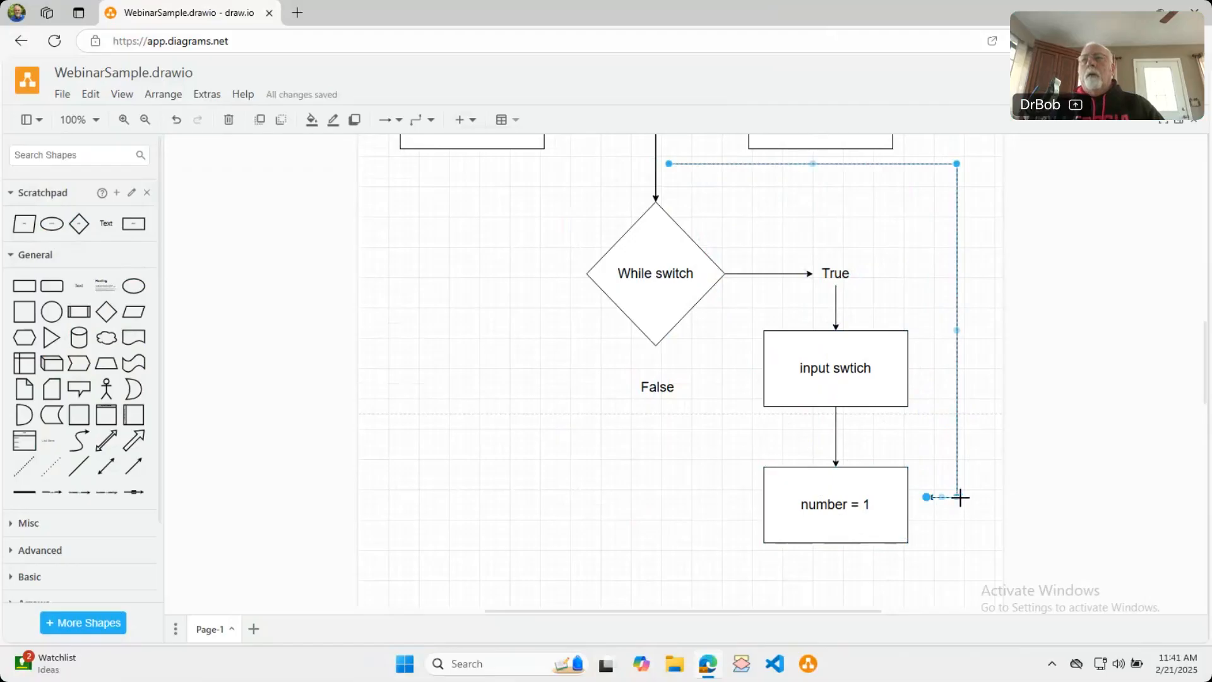
{"action": "left_click", "coordinate": [971, 502]}
{"action": "left_click", "coordinate": [953, 497]}
{"action": "left_click_drag", "start_coordinate": [954, 497], "coordinate": [961, 497]}
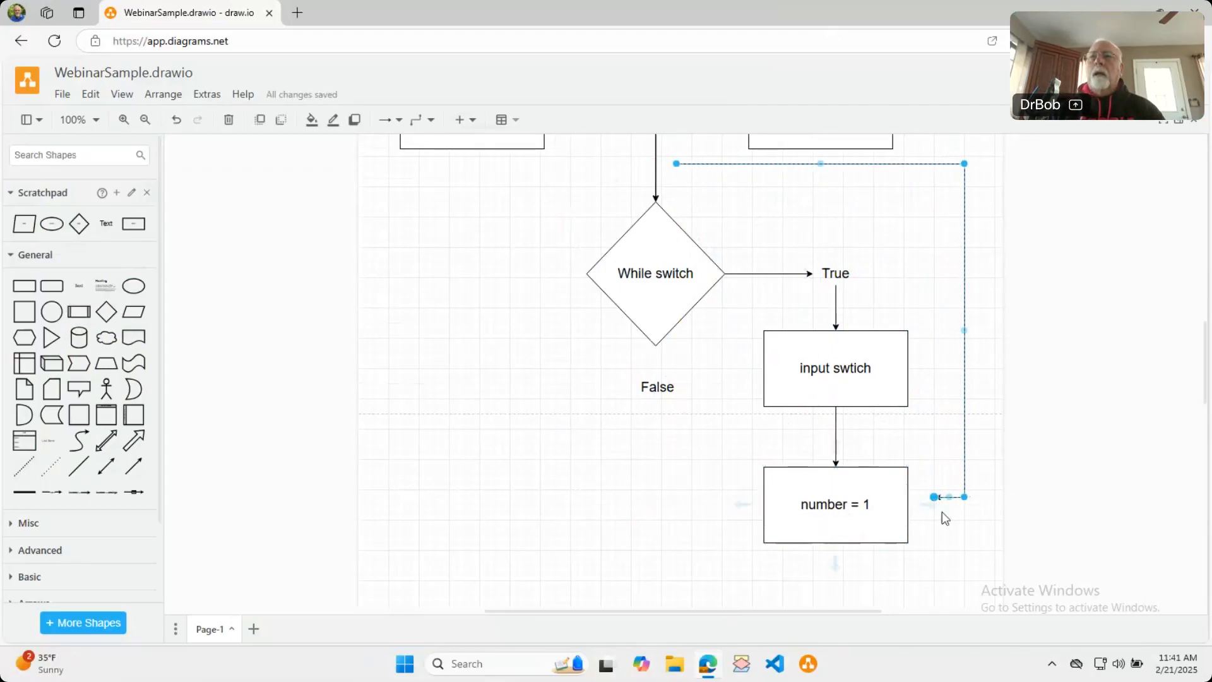
{"action": "left_click", "coordinate": [929, 504]}
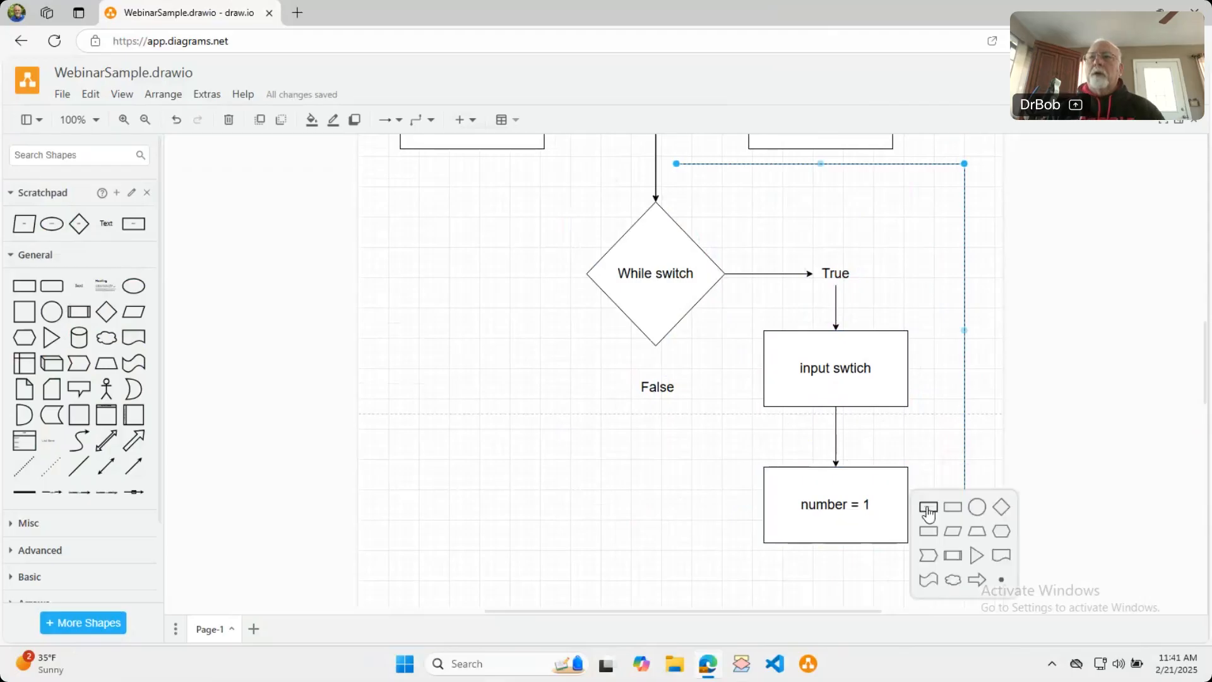
{"action": "left_click", "coordinate": [938, 539]}
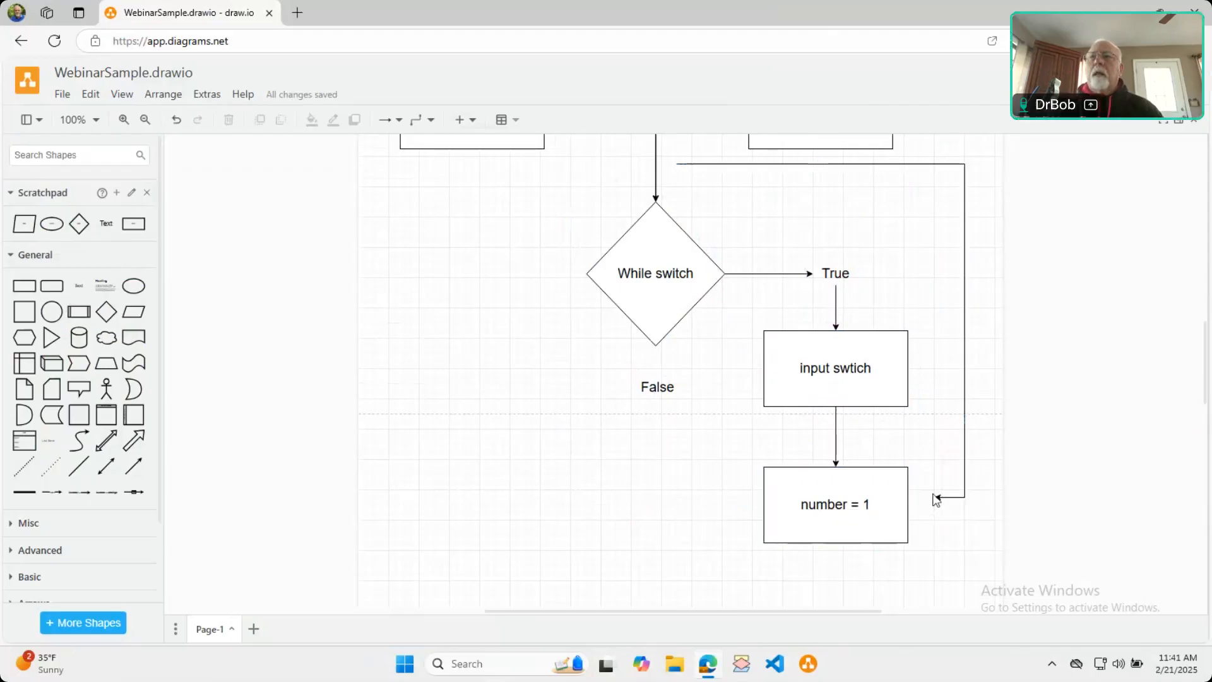
Reverse the return arrow so it starts beside the "number = 1" rectangle and its head points at the line above "While switch"
{"action": "left_click", "coordinate": [676, 166]}
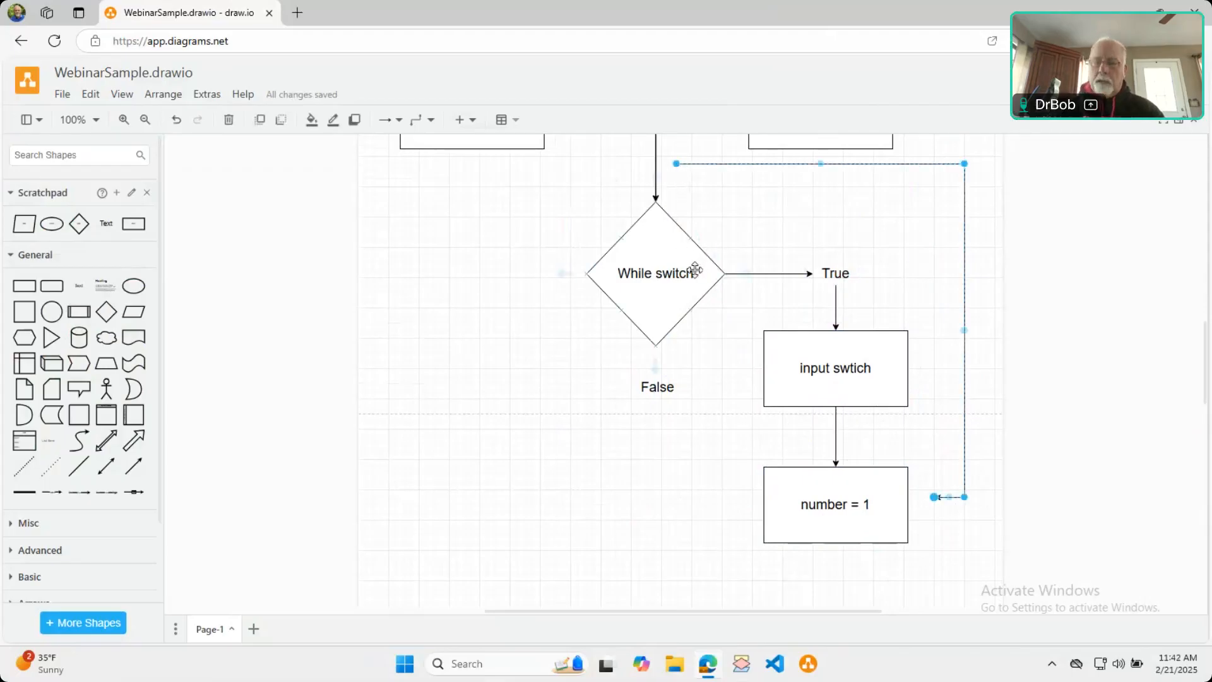
{"action": "left_click_drag", "start_coordinate": [966, 163], "coordinate": [532, 535]}
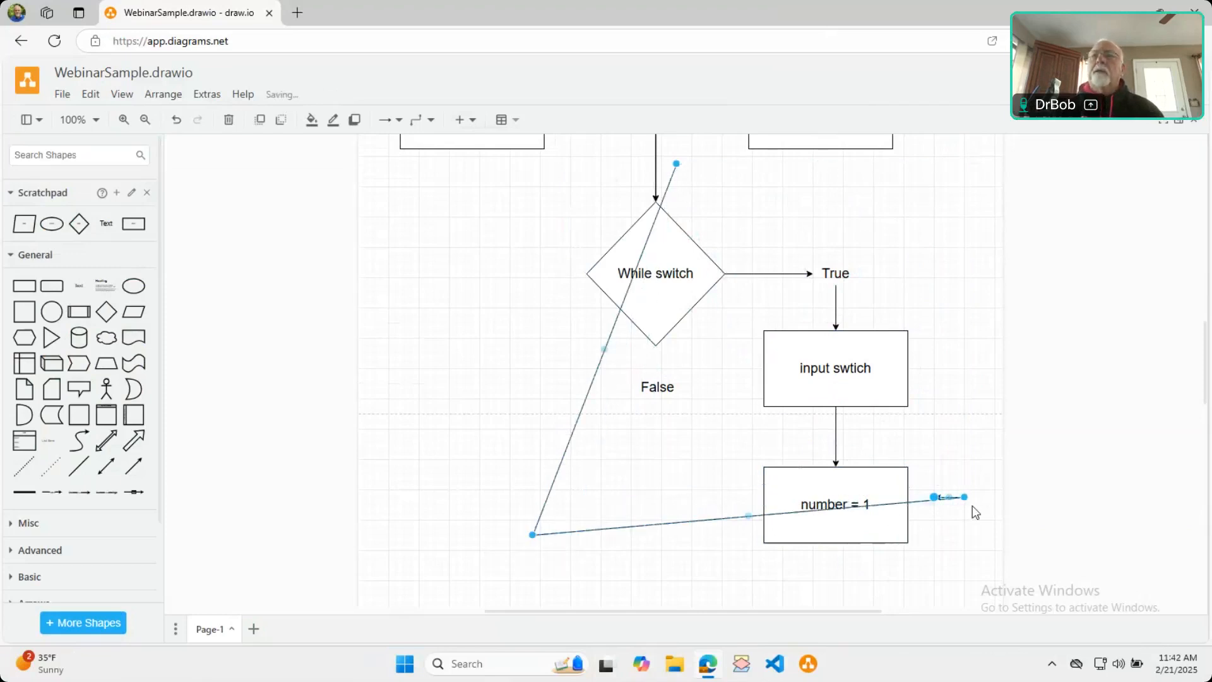
{"action": "left_click_drag", "start_coordinate": [961, 497], "coordinate": [903, 186]}
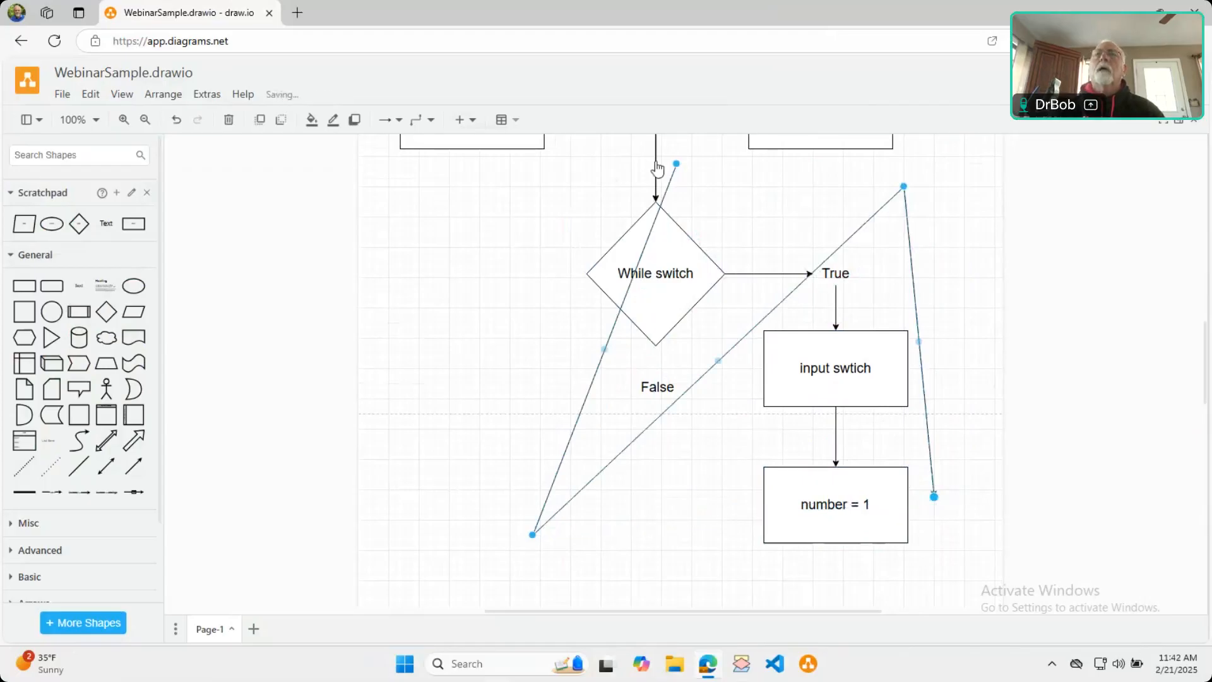
{"action": "left_click_drag", "start_coordinate": [675, 168], "coordinate": [949, 502]}
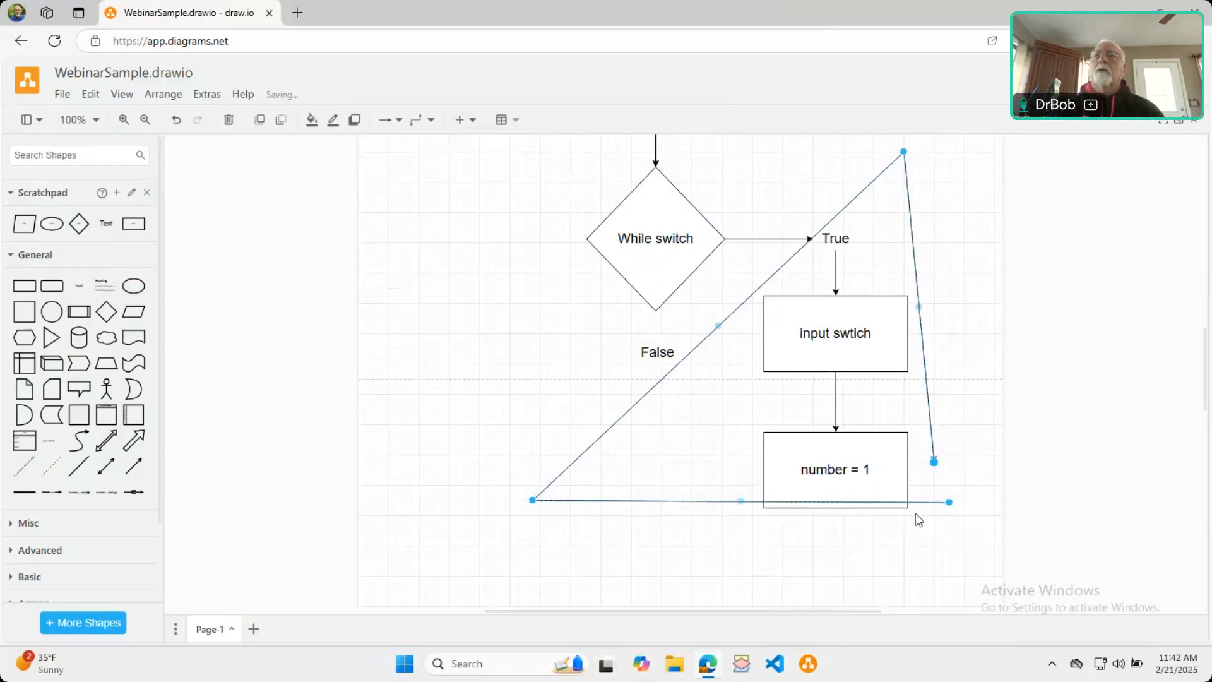
{"action": "mouse_move", "coordinate": [522, 502]}
{"action": "left_mouse_down"}
{"action": "mouse_move", "coordinate": [861, 398]}
{"action": "mouse_move", "coordinate": [501, 465]}
{"action": "mouse_move", "coordinate": [552, 509]}
{"action": "mouse_move", "coordinate": [544, 496]}
{"action": "left_mouse_up"}
{"action": "left_click_drag", "start_coordinate": [956, 456], "coordinate": [655, 146]}
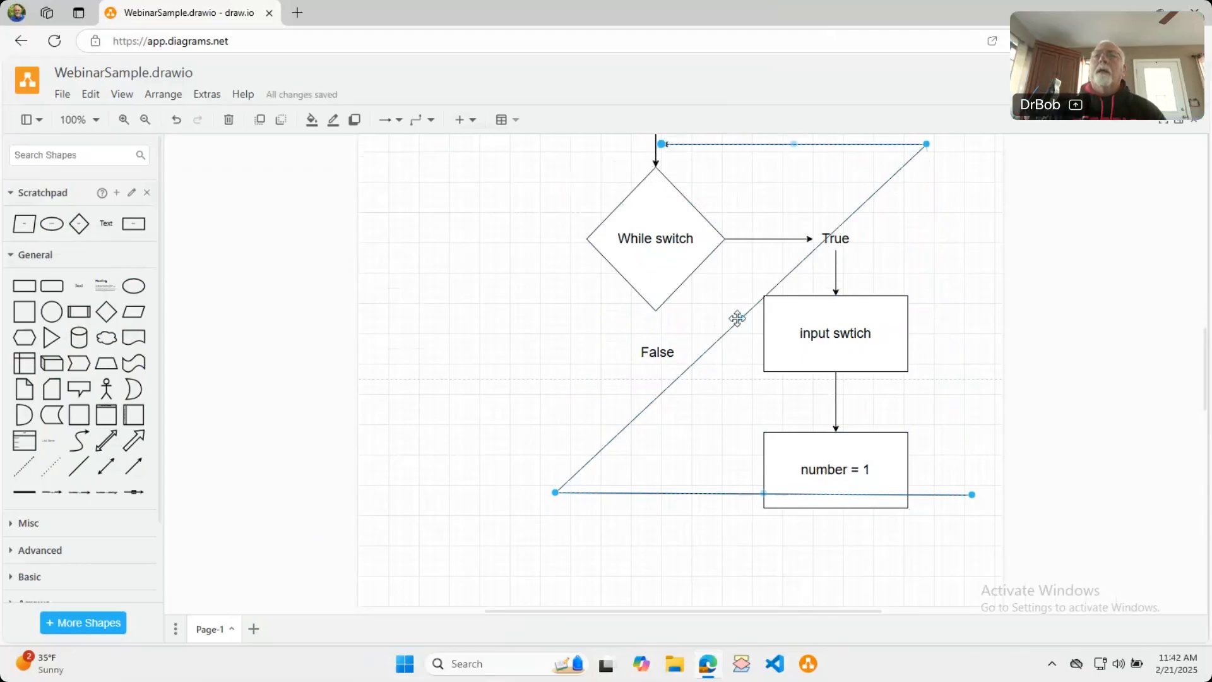
Square up the reversed arrow's bends so it leaves "number = 1" horizontally and runs vertically beside the "True" branch
{"action": "left_click_drag", "start_coordinate": [740, 319], "coordinate": [934, 334]}
{"action": "left_click_drag", "start_coordinate": [920, 141], "coordinate": [938, 144]}
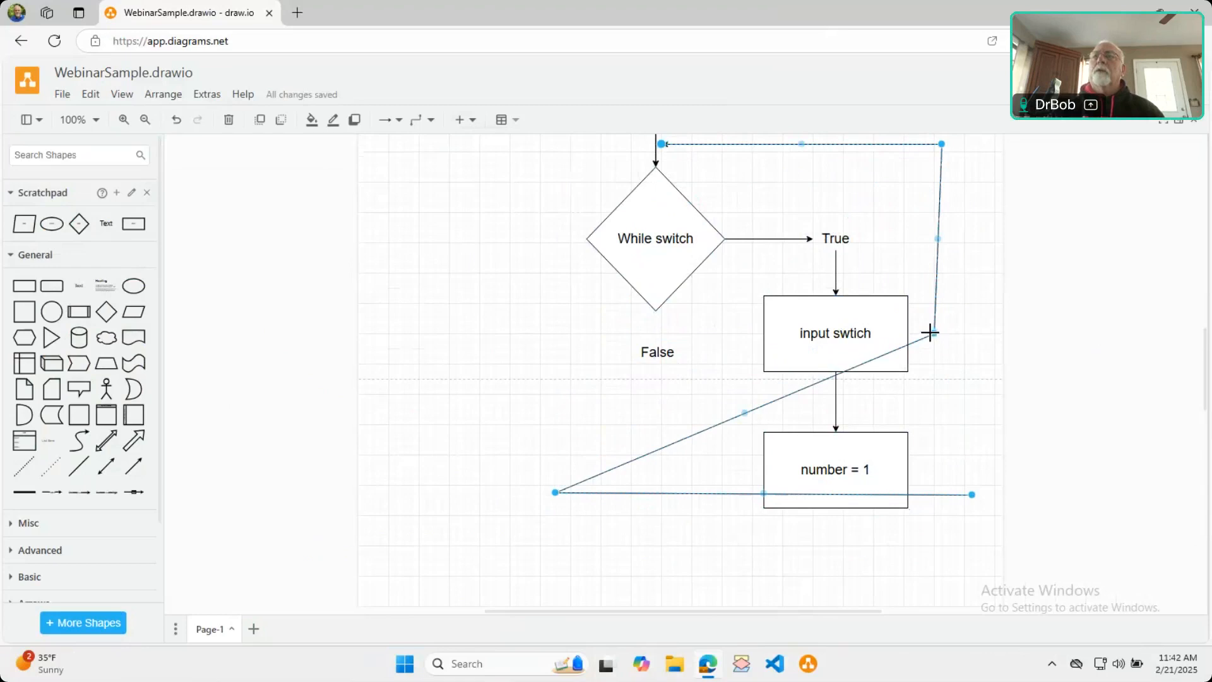
{"action": "left_click_drag", "start_coordinate": [934, 333], "coordinate": [942, 333]}
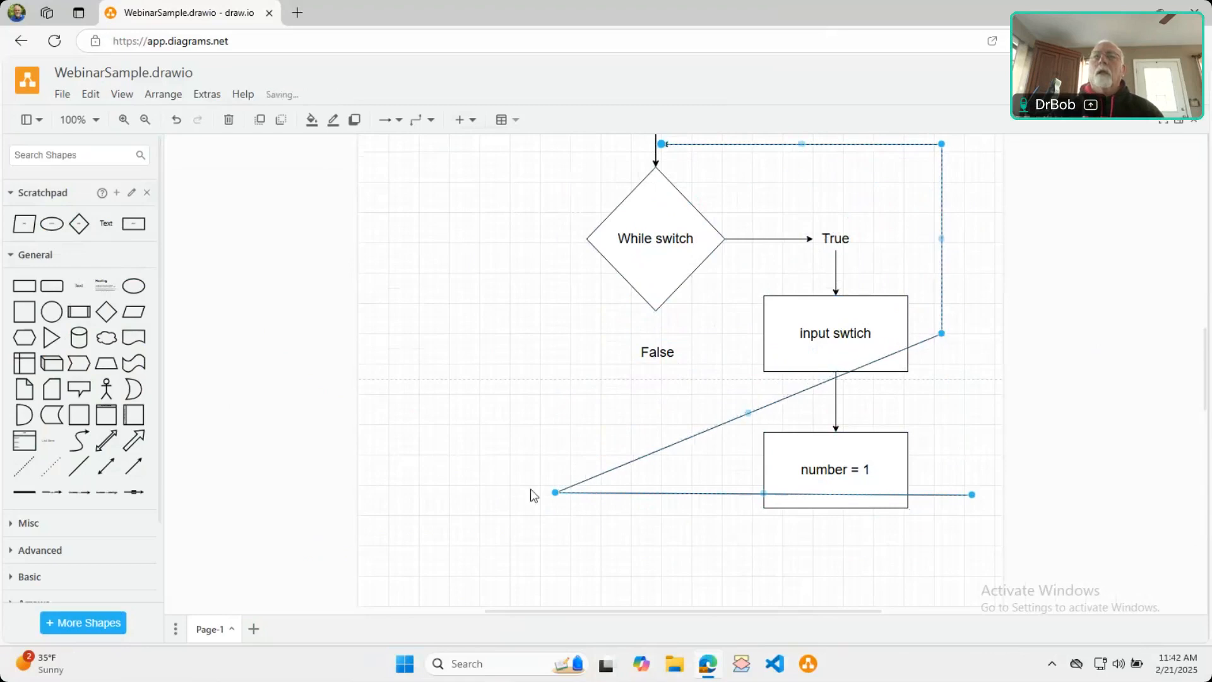
{"action": "left_click_drag", "start_coordinate": [555, 492], "coordinate": [939, 462]}
{"action": "left_click_drag", "start_coordinate": [970, 498], "coordinate": [916, 463]}
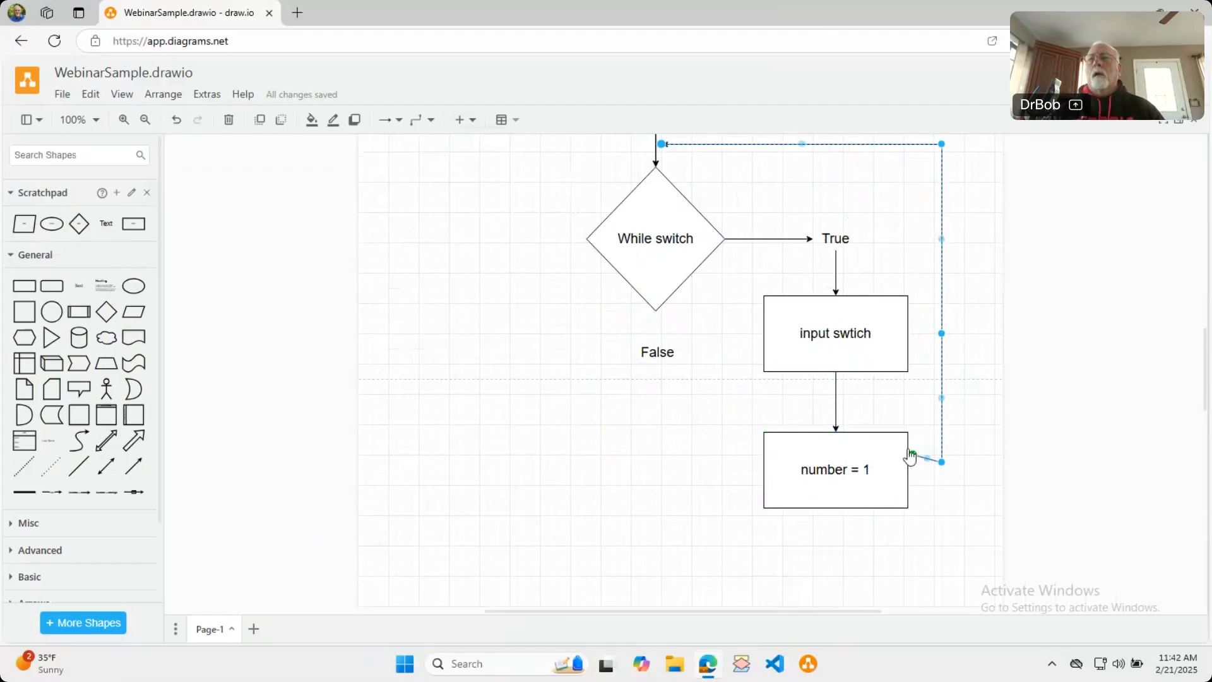
{"action": "left_click_drag", "start_coordinate": [917, 461], "coordinate": [913, 470]}
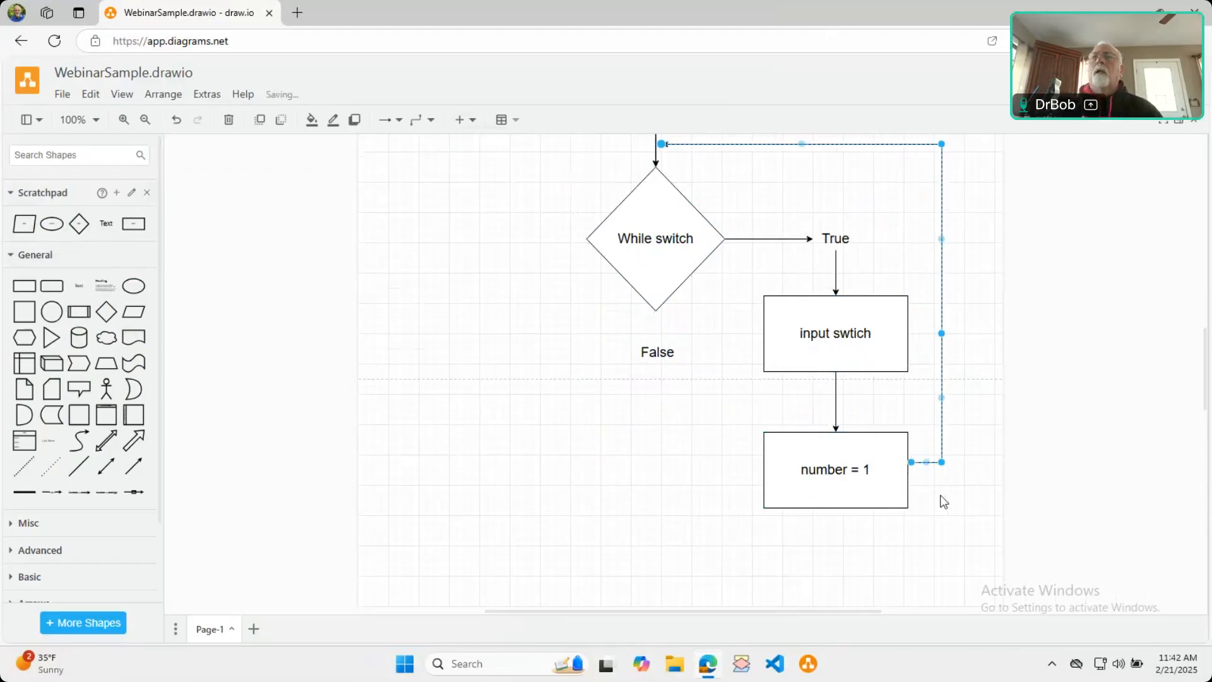
{"action": "scroll", "coordinate": [632, 524], "scroll_direction": "up", "scroll_amount": 2}
{"action": "left_click", "coordinate": [379, 524]}
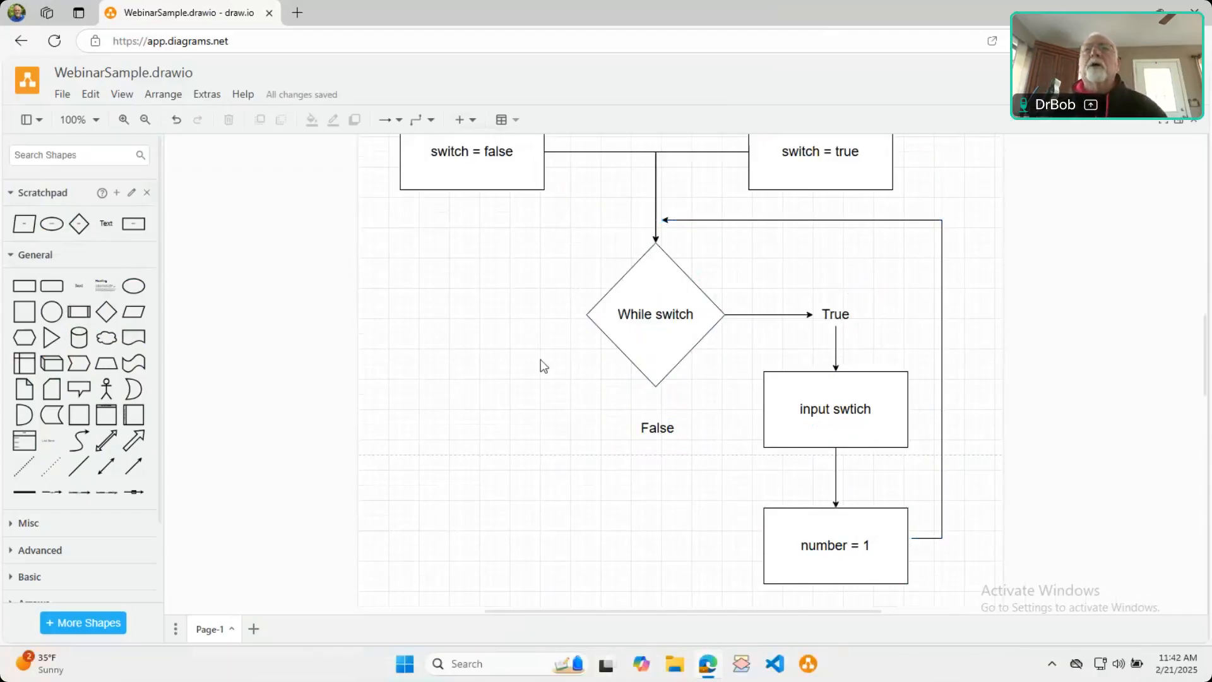
Connect the "While switch" diamond to its "False" label with an arrow, and place a scratchpad ellipse below the label
{"action": "left_click", "coordinate": [651, 342]}
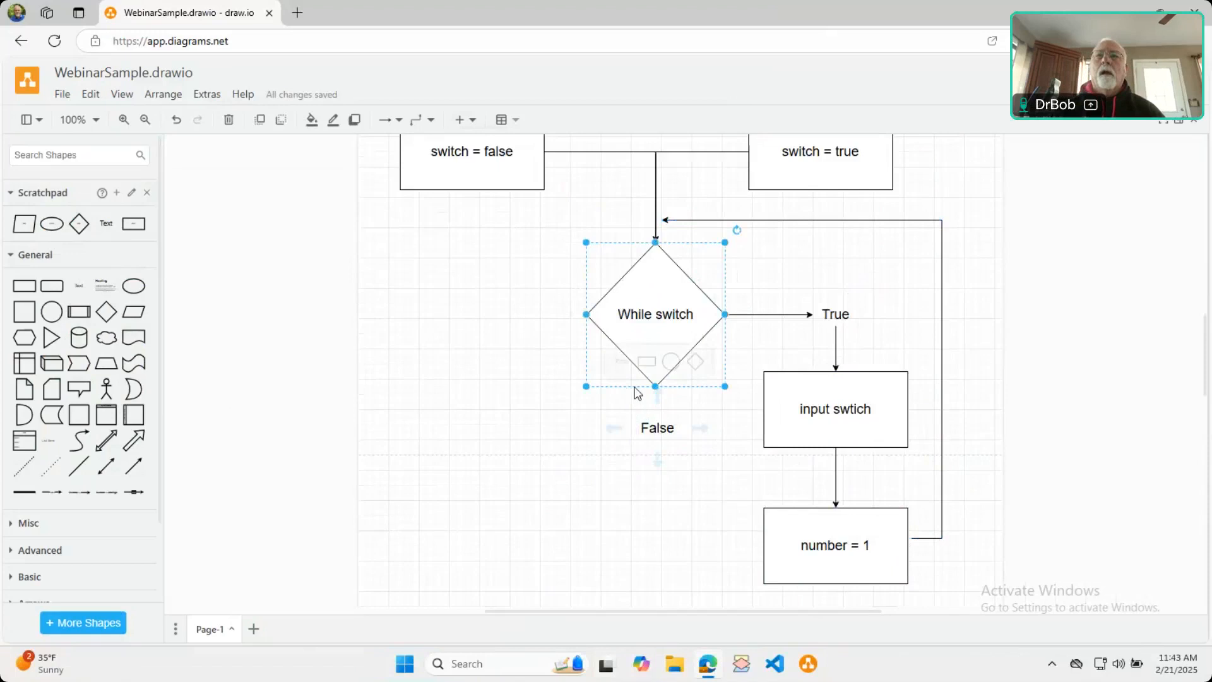
{"action": "left_click_drag", "start_coordinate": [648, 430], "coordinate": [645, 446]}
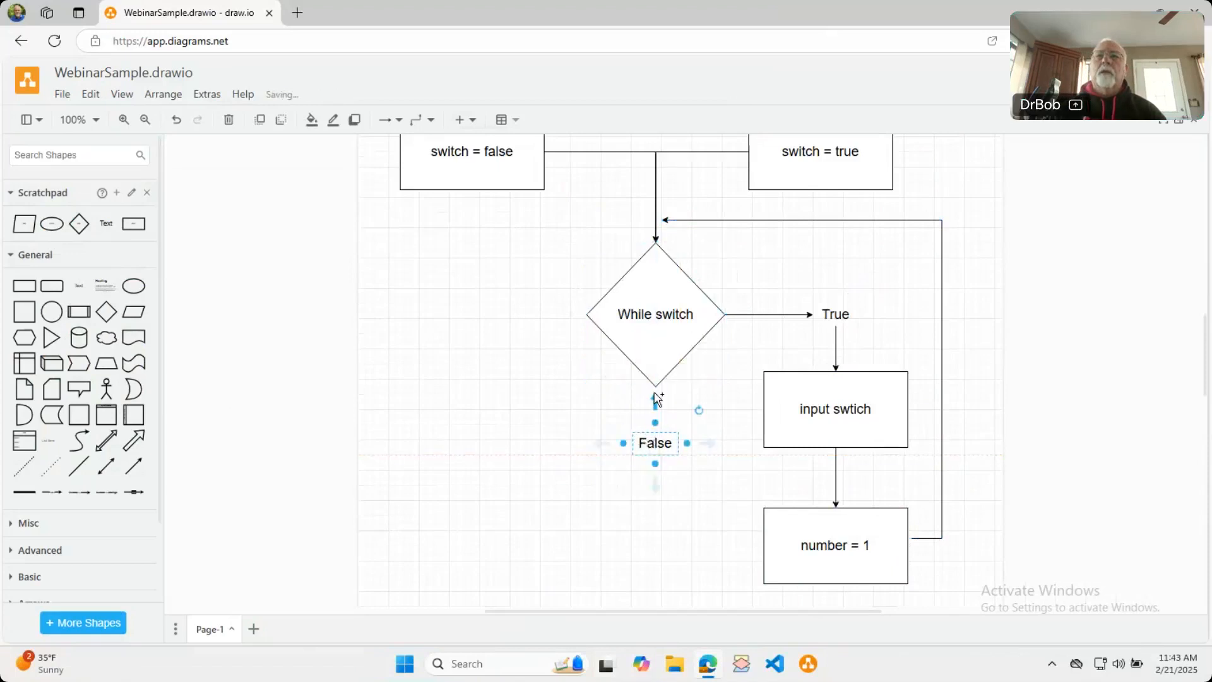
{"action": "left_click", "coordinate": [641, 321]}
{"action": "left_click_drag", "start_coordinate": [657, 409], "coordinate": [655, 442]}
{"action": "left_click_drag", "start_coordinate": [52, 223], "coordinate": [640, 598]}
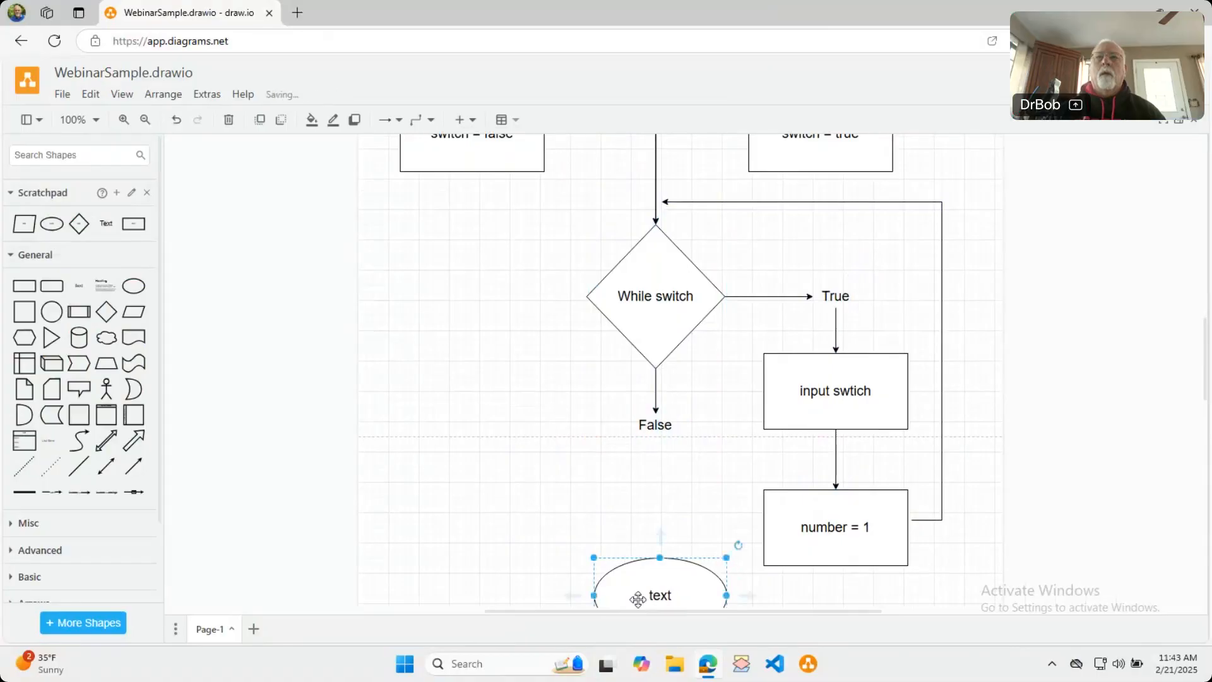
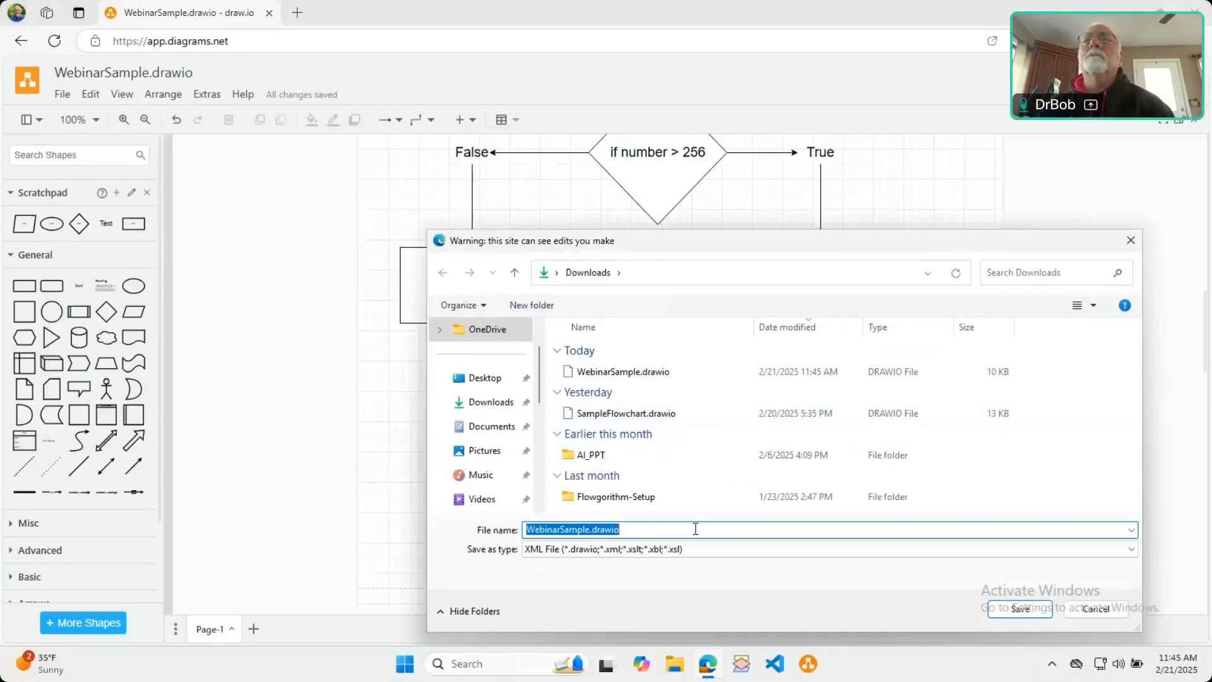
Cancel the pending file save and export the diagram as a PNG image with a copy of all pages included
{"action": "left_click", "coordinate": [1088, 605]}
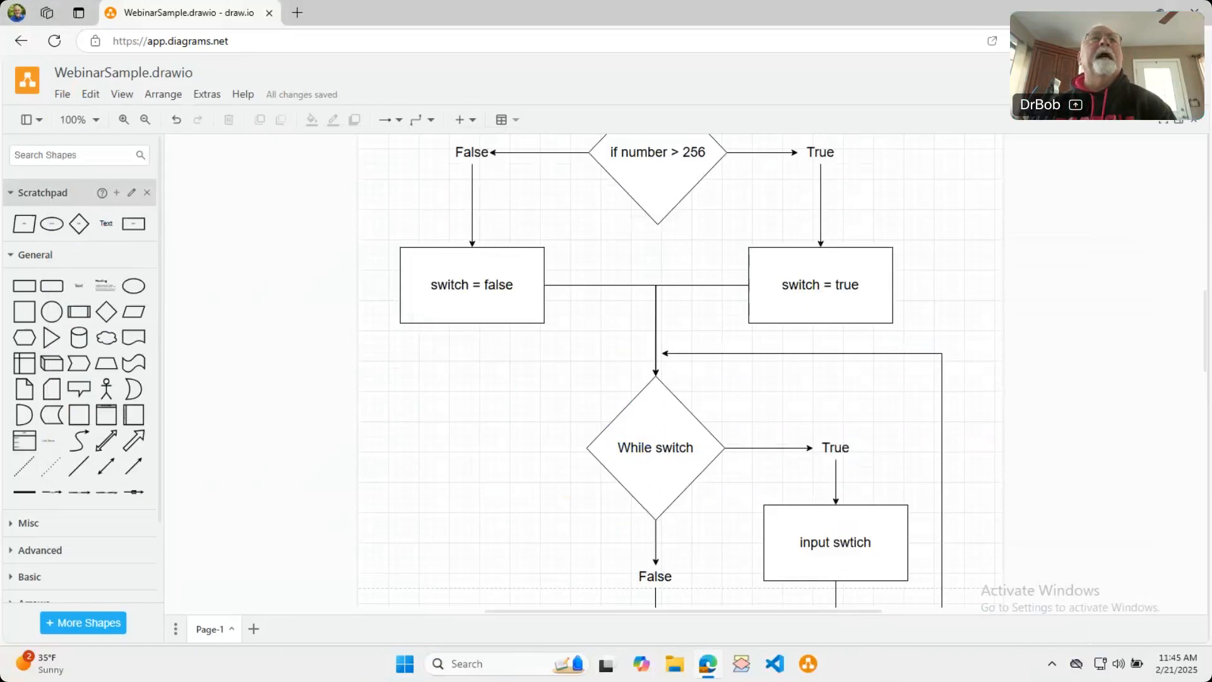
{"action": "left_click", "coordinate": [63, 96]}
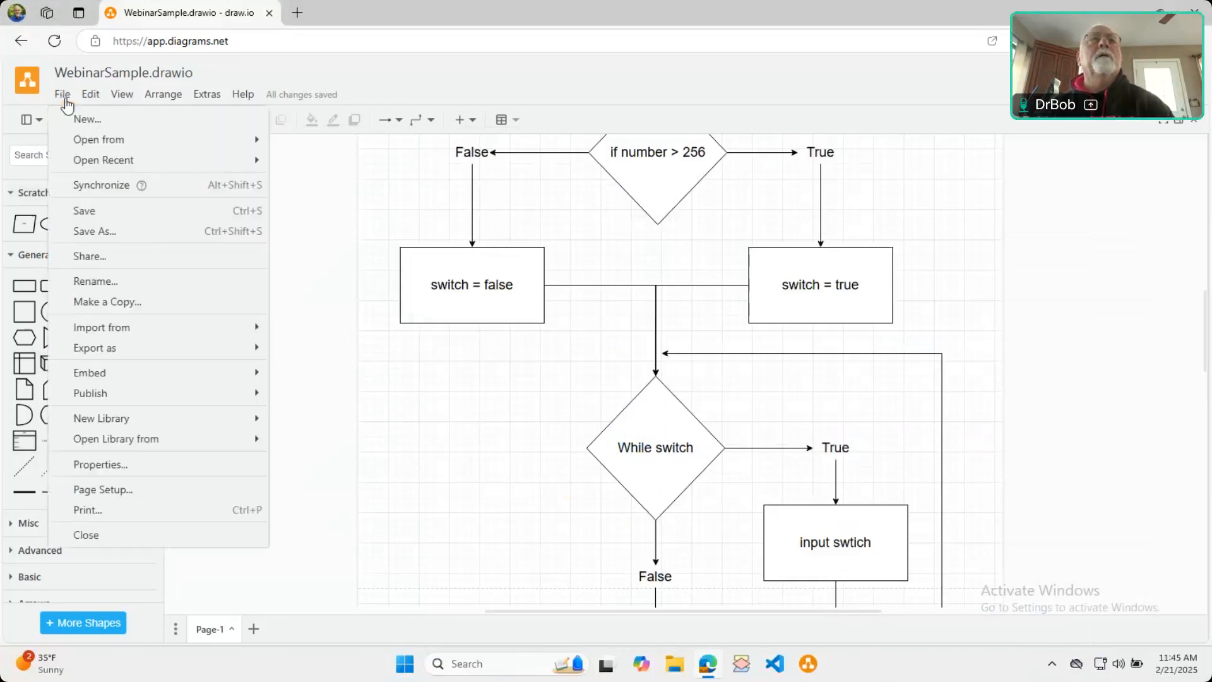
{"action": "mouse_move", "coordinate": [120, 352]}
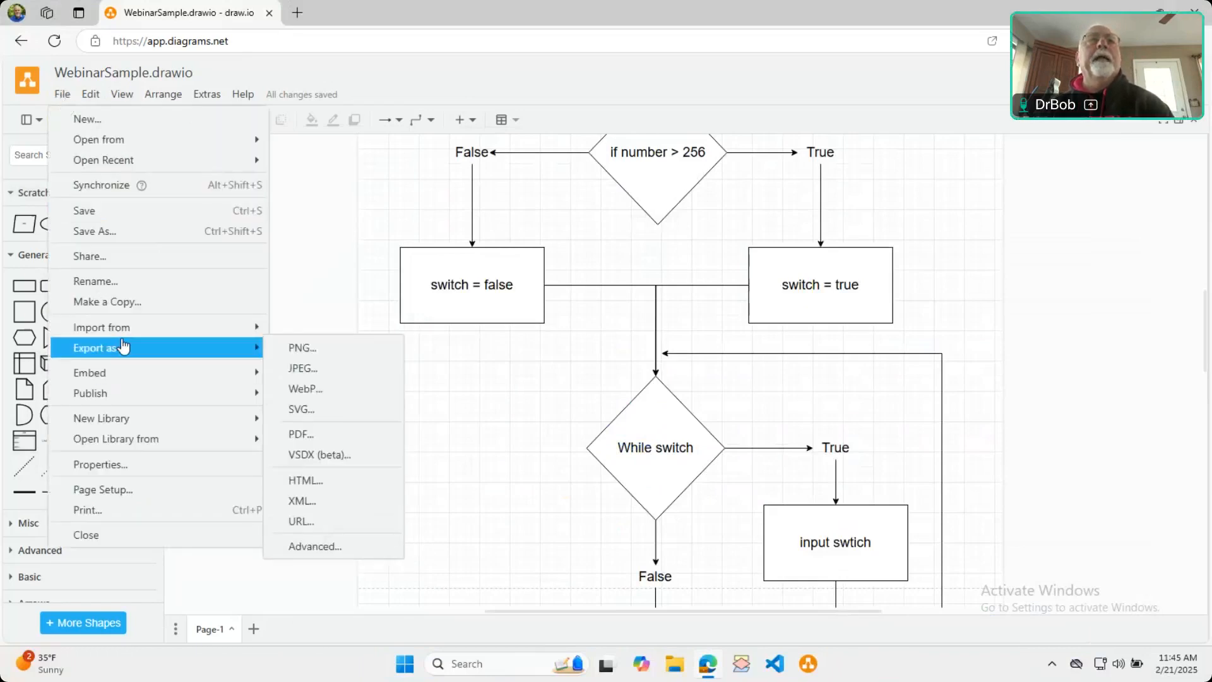
{"action": "left_click", "coordinate": [316, 349]}
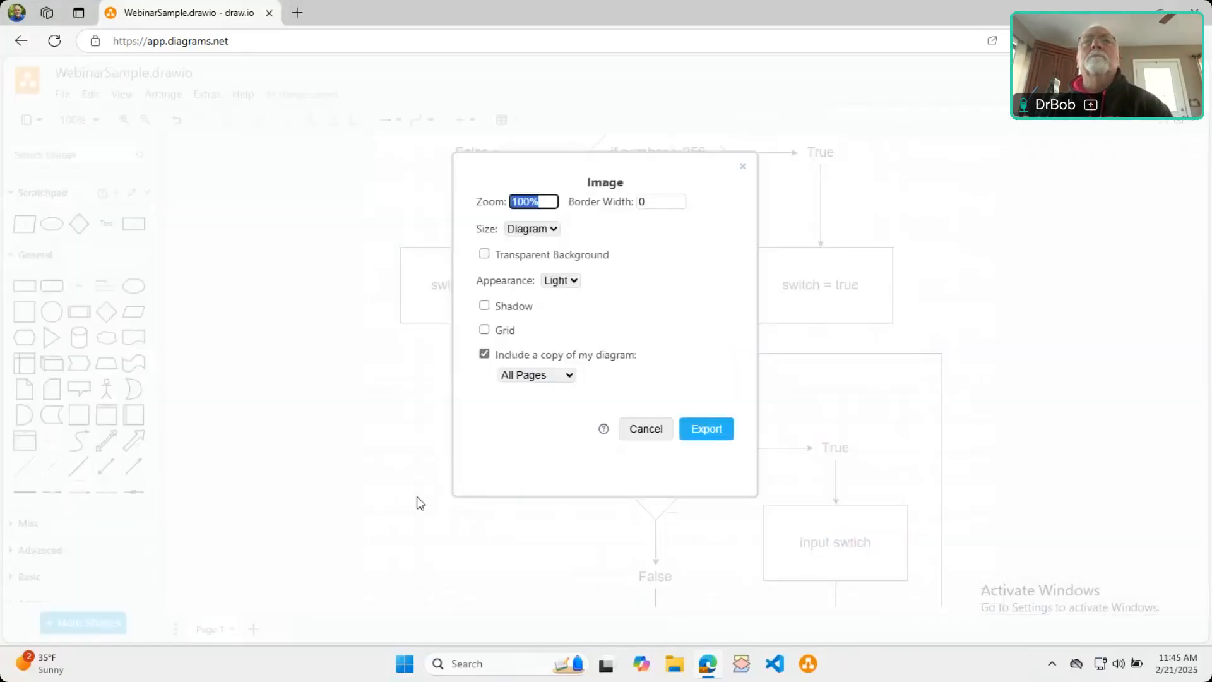
{"action": "left_click", "coordinate": [719, 440]}
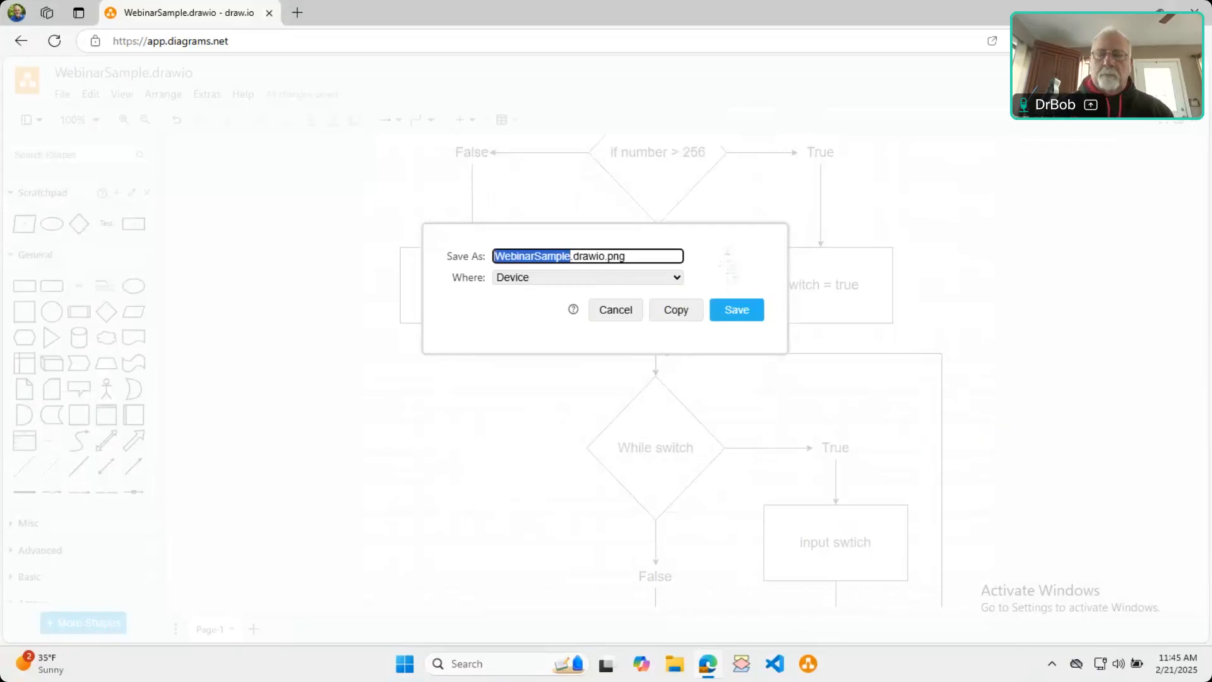
Name the exported image WebinarSample.png and save it to the device
{"action": "type", "text": "Webina"}
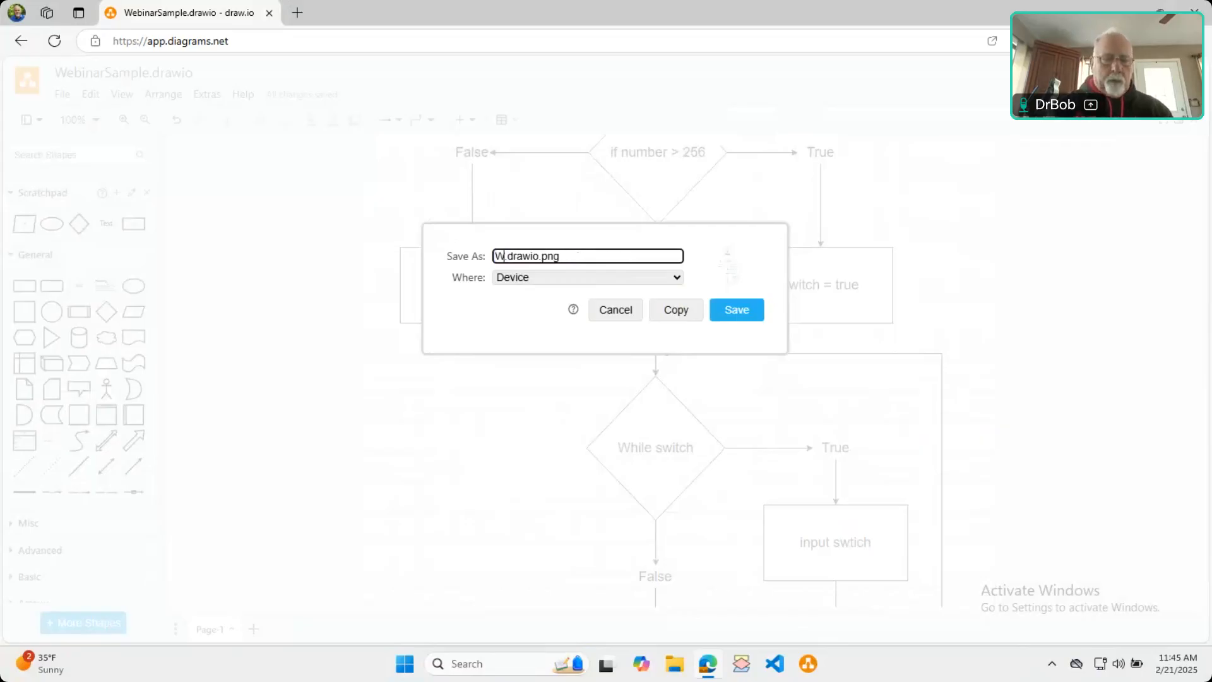
{"action": "type", "text": "rSample"}
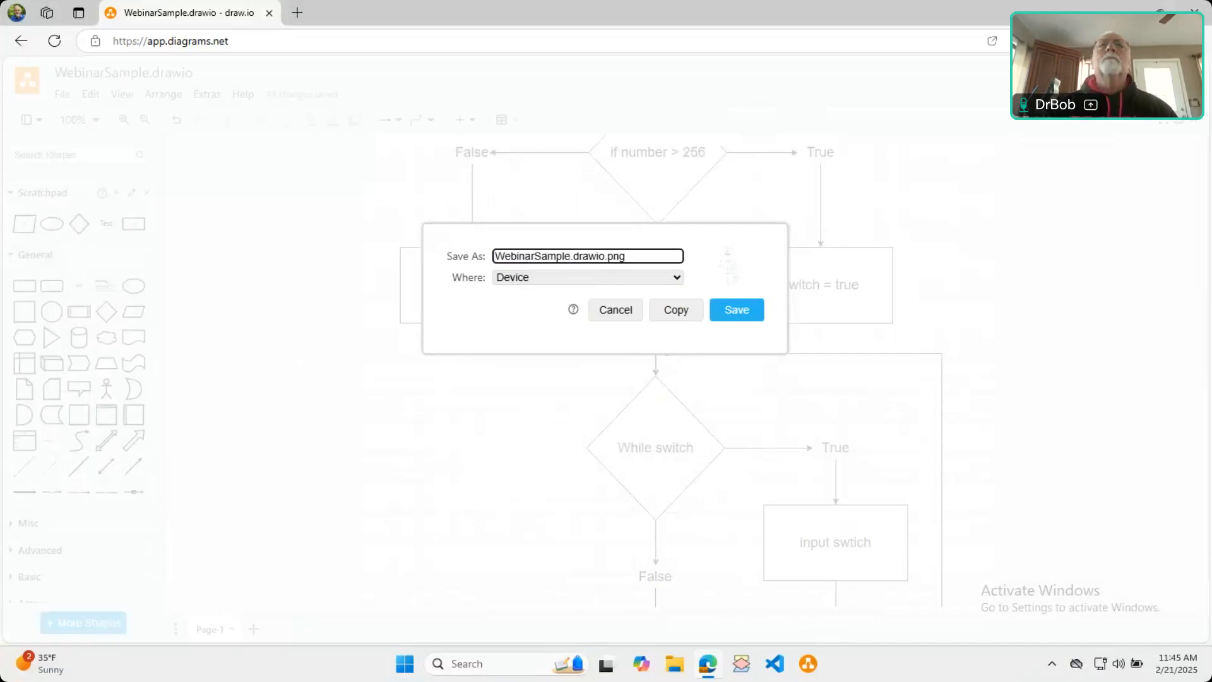
{"action": "key", "text": "Delete"}
{"action": "key", "text": "Delete"}
{"action": "key", "text": "Delete"}
{"action": "key", "text": "Delete"}
{"action": "key", "text": "Delete"}
{"action": "key", "text": "Delete"}
{"action": "key", "text": "Delete"}
{"action": "key", "text": "Delete"}
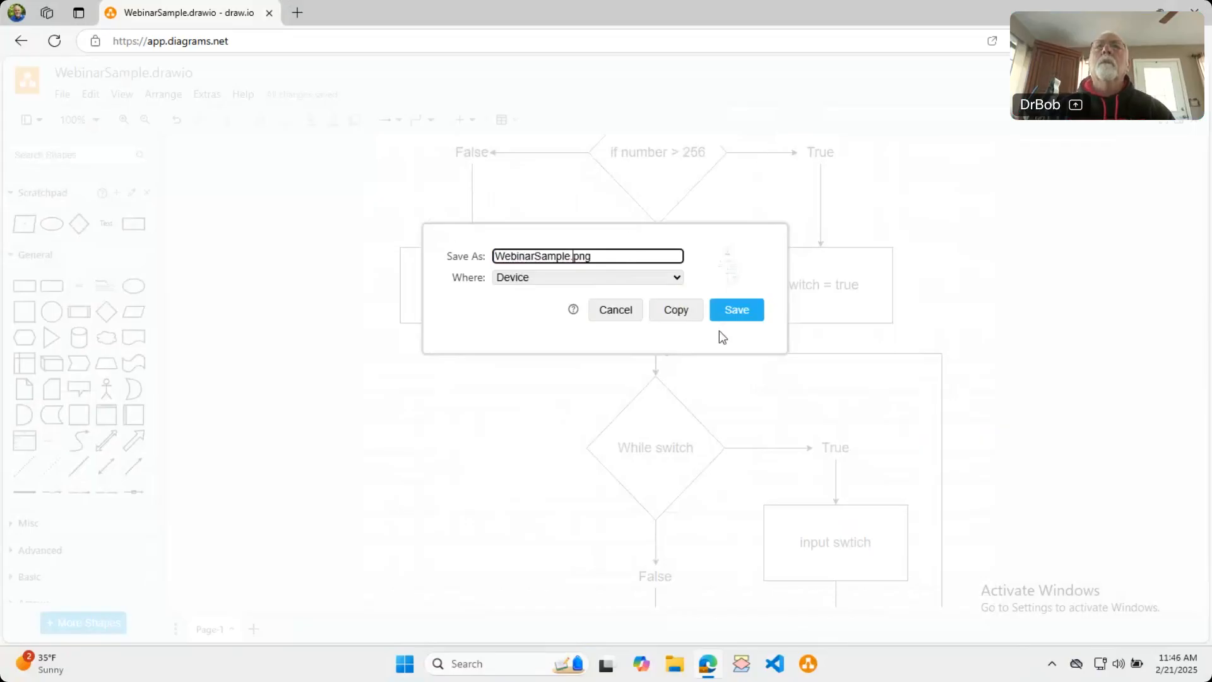
{"action": "left_click", "coordinate": [738, 312]}
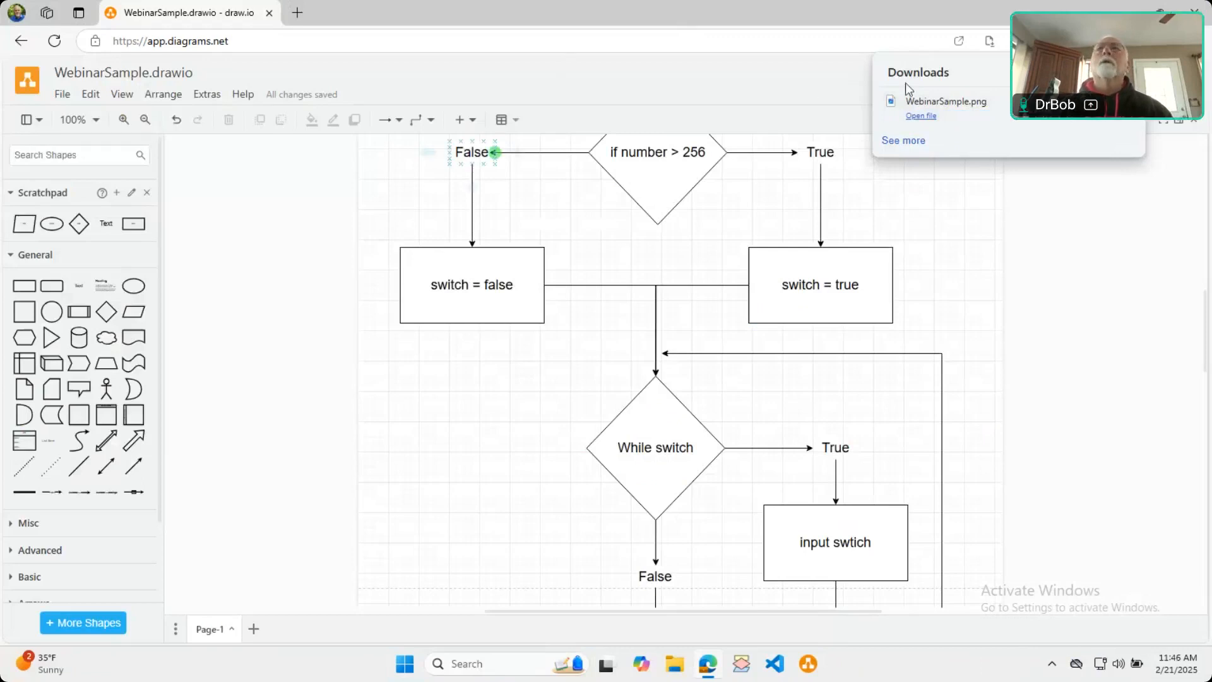
Close the browser, view WebinarSample.png from the Downloads folder in File Explorer, and close the image and folder
{"action": "left_click", "coordinate": [1195, 11]}
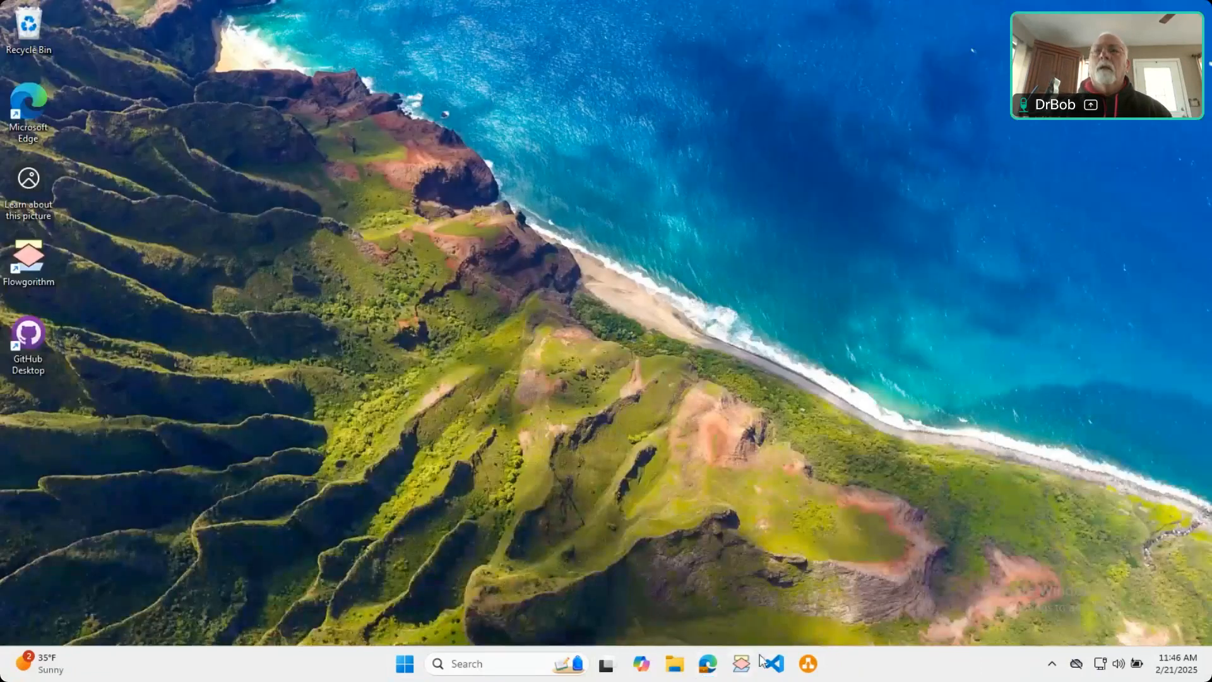
{"action": "left_click", "coordinate": [675, 663]}
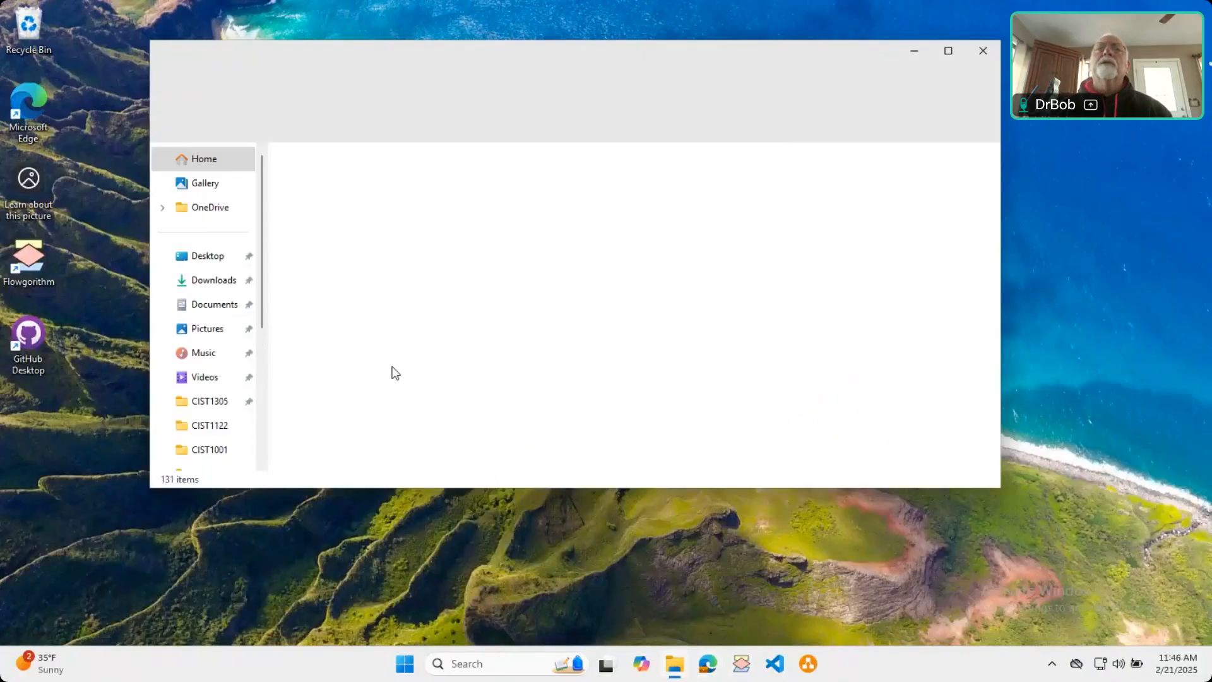
{"action": "left_click", "coordinate": [202, 287]}
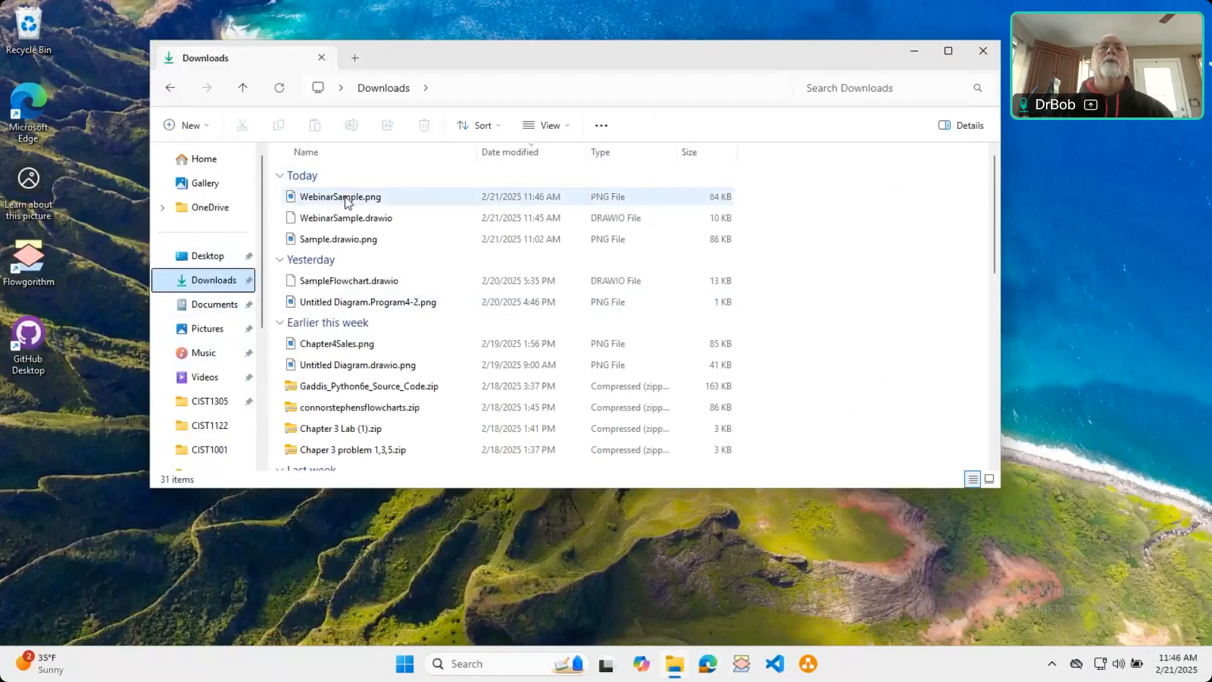
{"action": "double_click", "coordinate": [340, 198]}
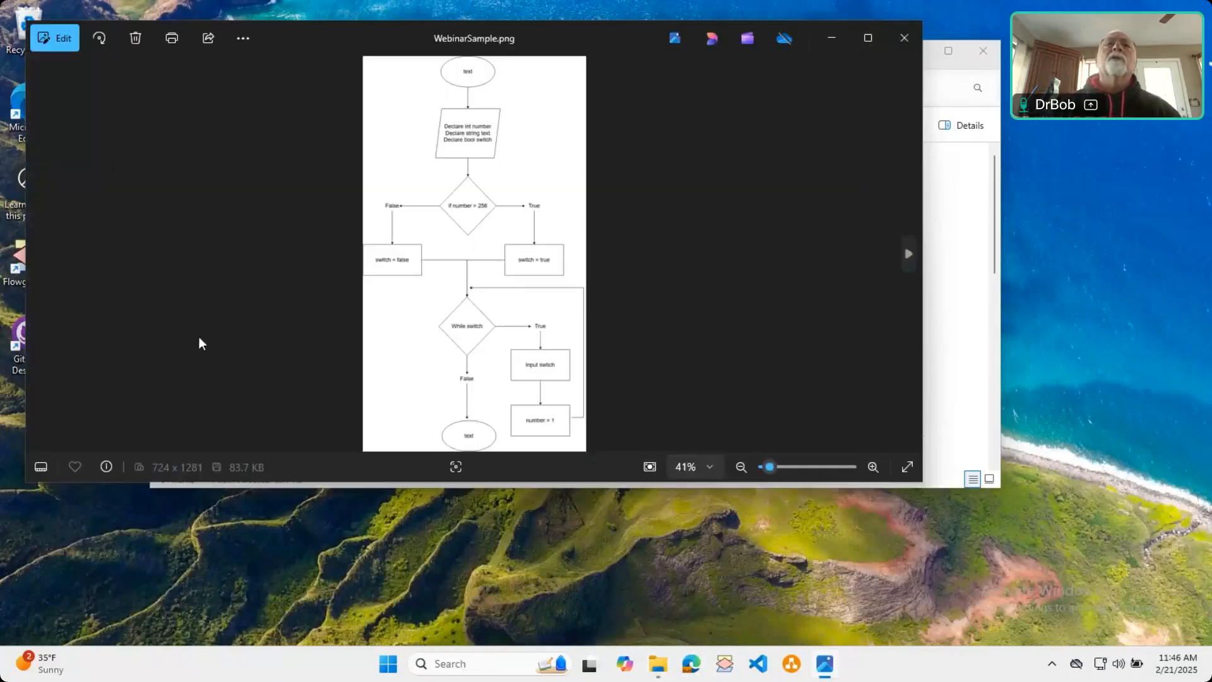
{"action": "left_click", "coordinate": [903, 38]}
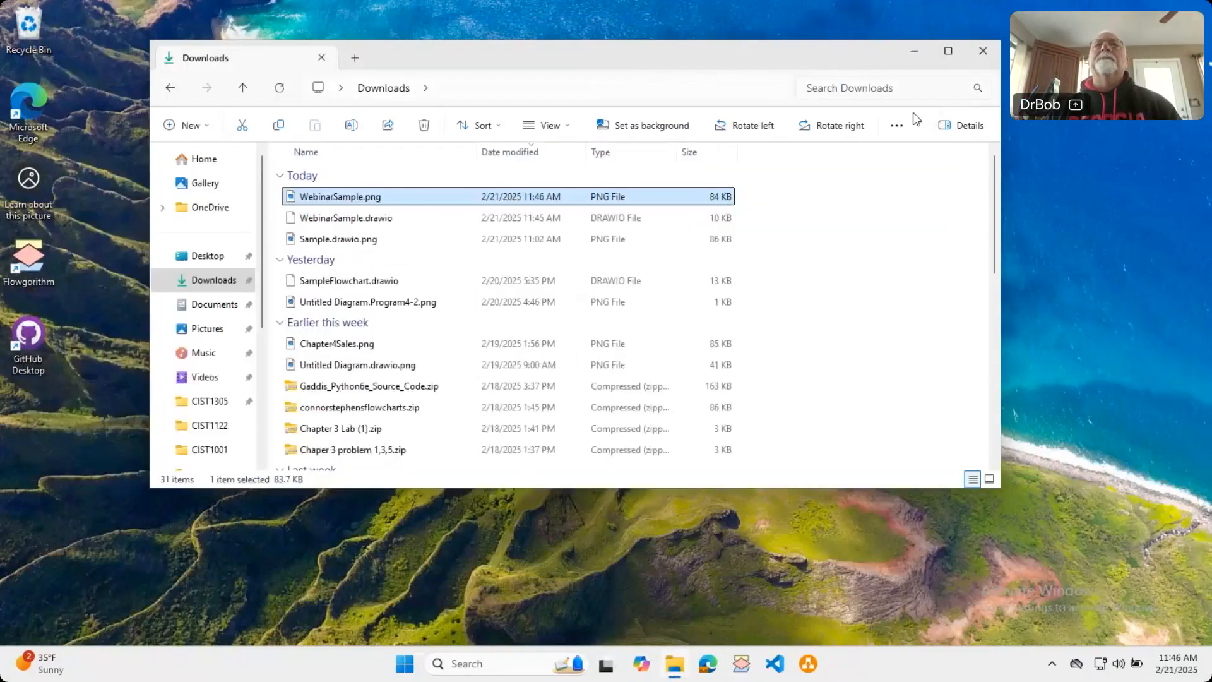
{"action": "left_click", "coordinate": [981, 52]}
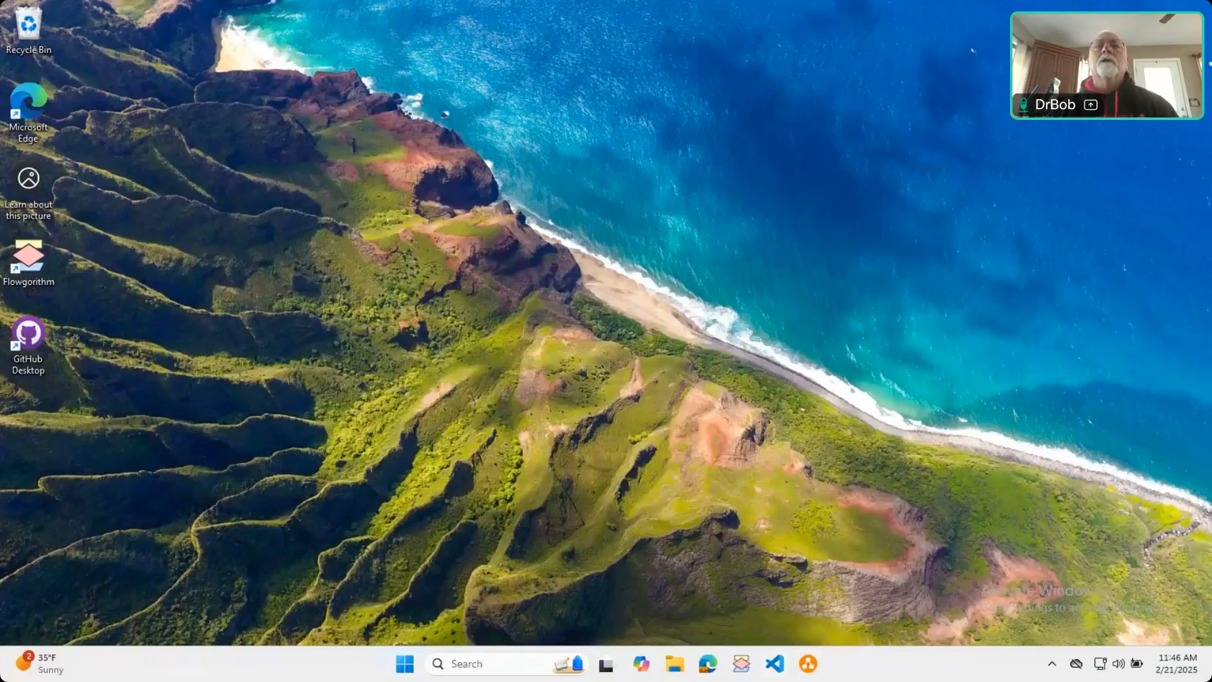
Switch to the draw.io app and open the draft from 2/20/2025 4:14:51 PM for editing
{"action": "left_click", "coordinate": [813, 666]}
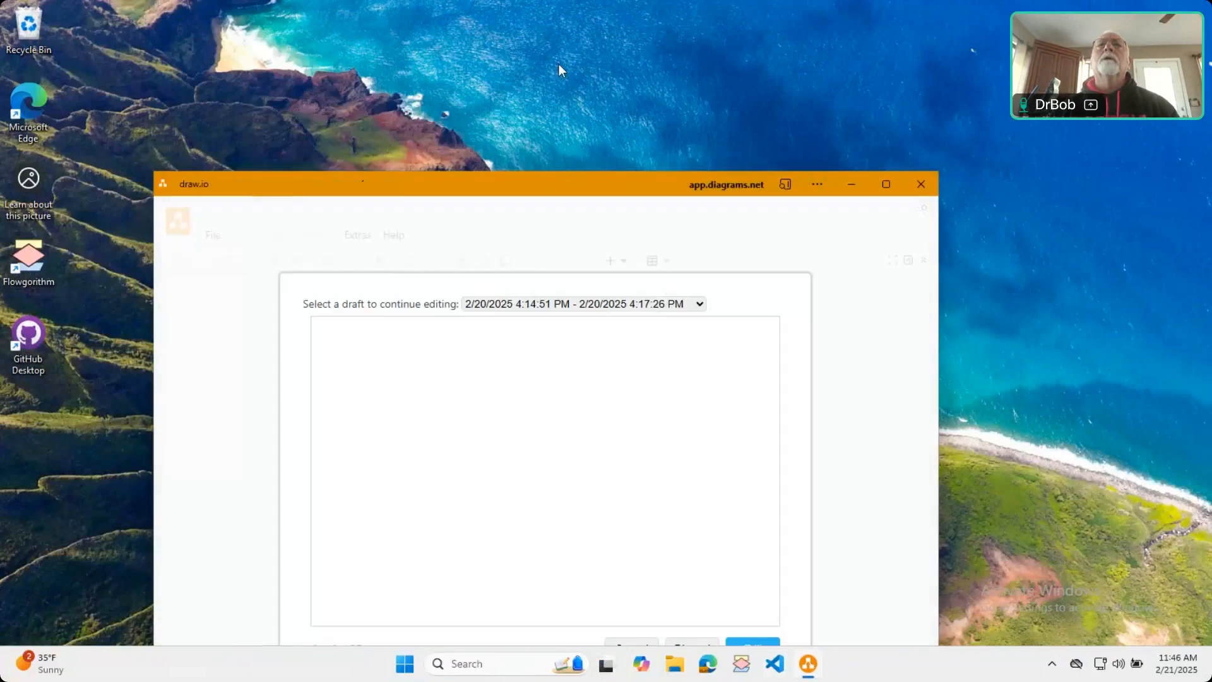
{"action": "left_click_drag", "start_coordinate": [597, 189], "coordinate": [580, 130]}
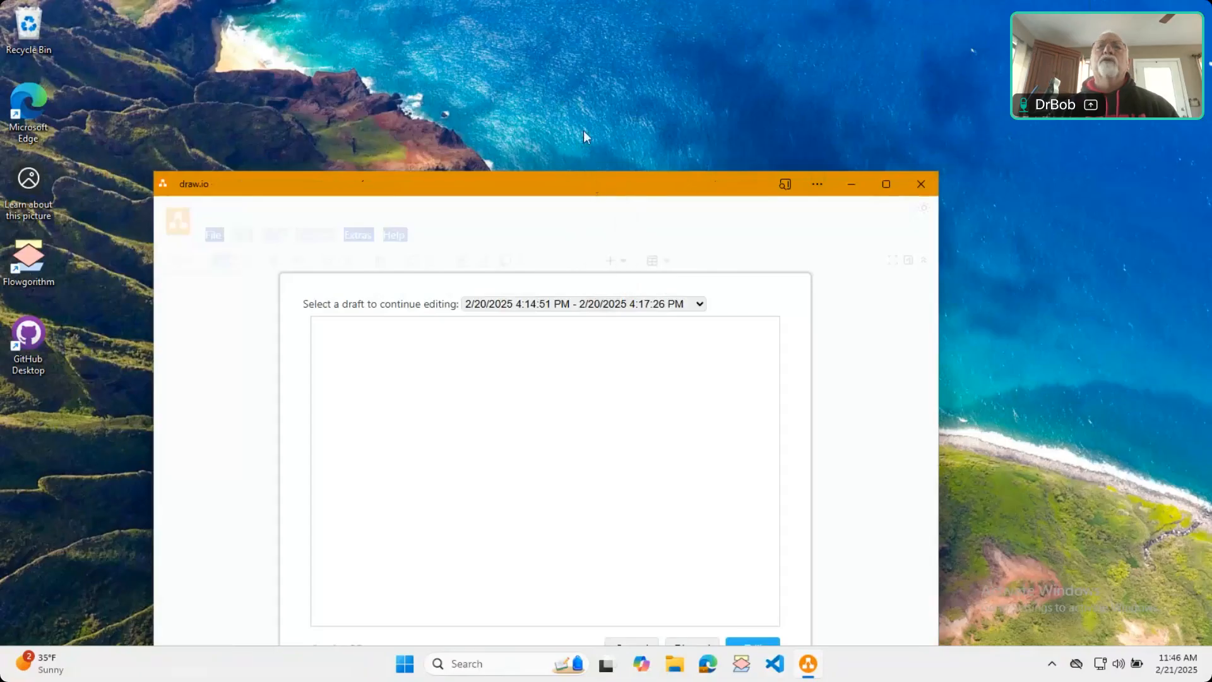
{"action": "left_click", "coordinate": [879, 187]}
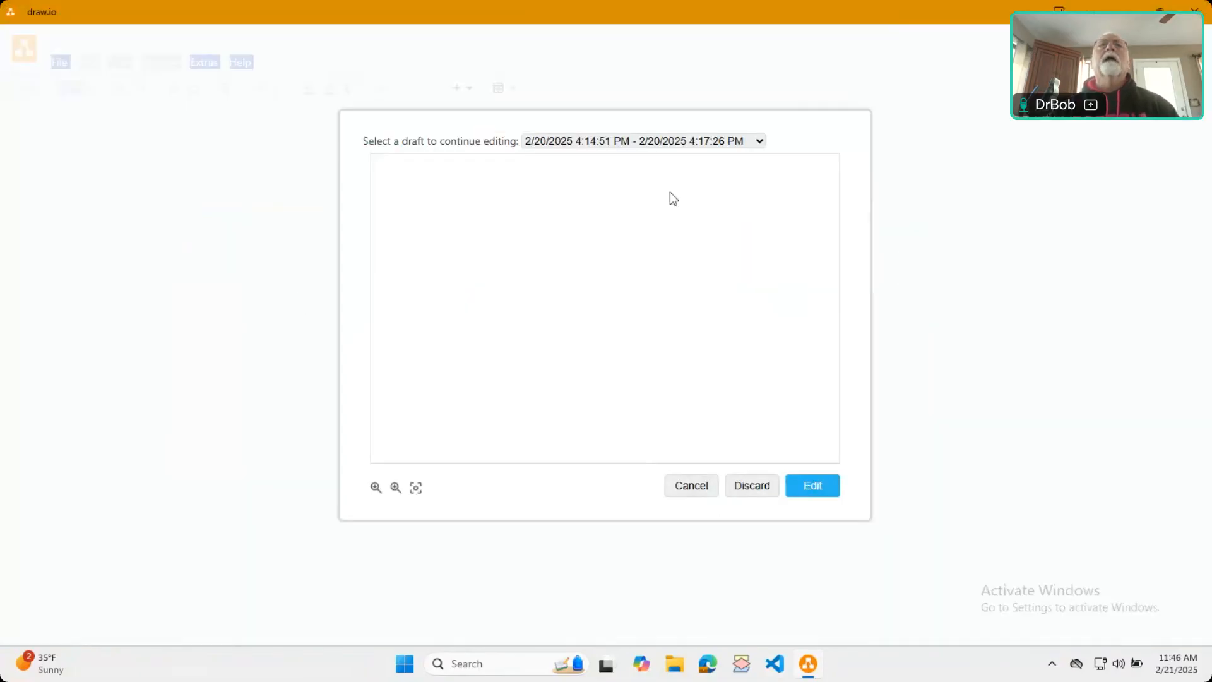
{"action": "left_click", "coordinate": [810, 492]}
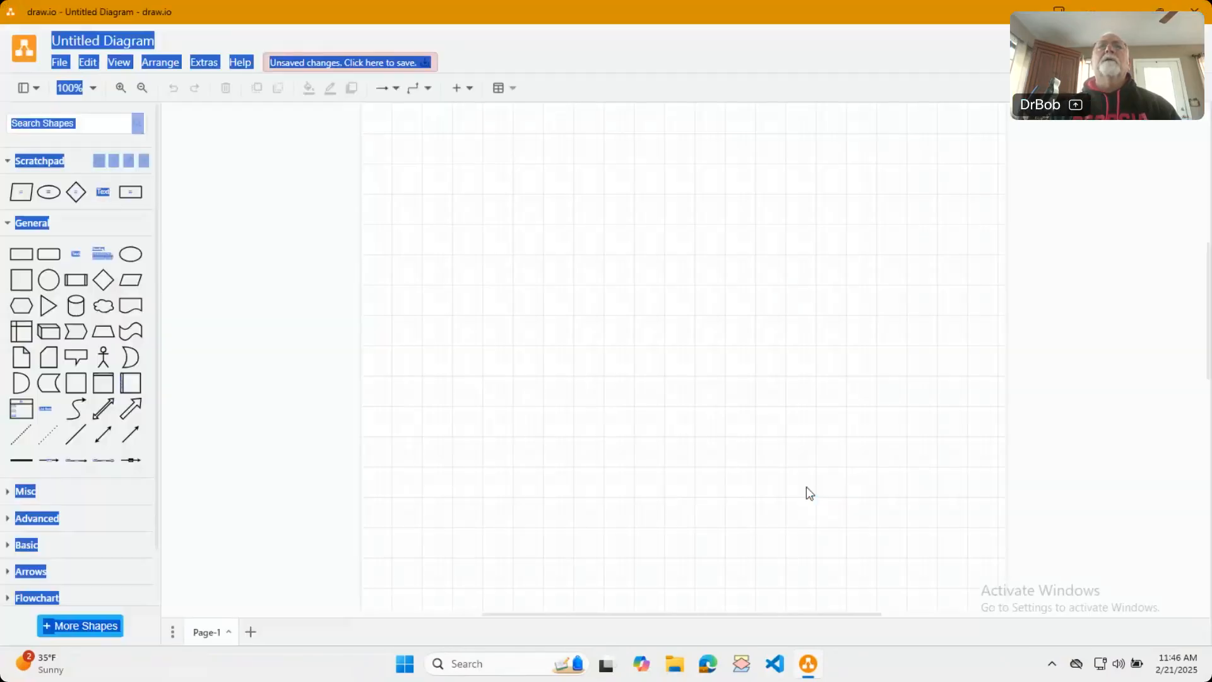
{"action": "scroll", "coordinate": [579, 458], "scroll_direction": "down", "scroll_amount": 4}
{"action": "scroll", "coordinate": [575, 460], "scroll_direction": "up", "scroll_amount": 2}
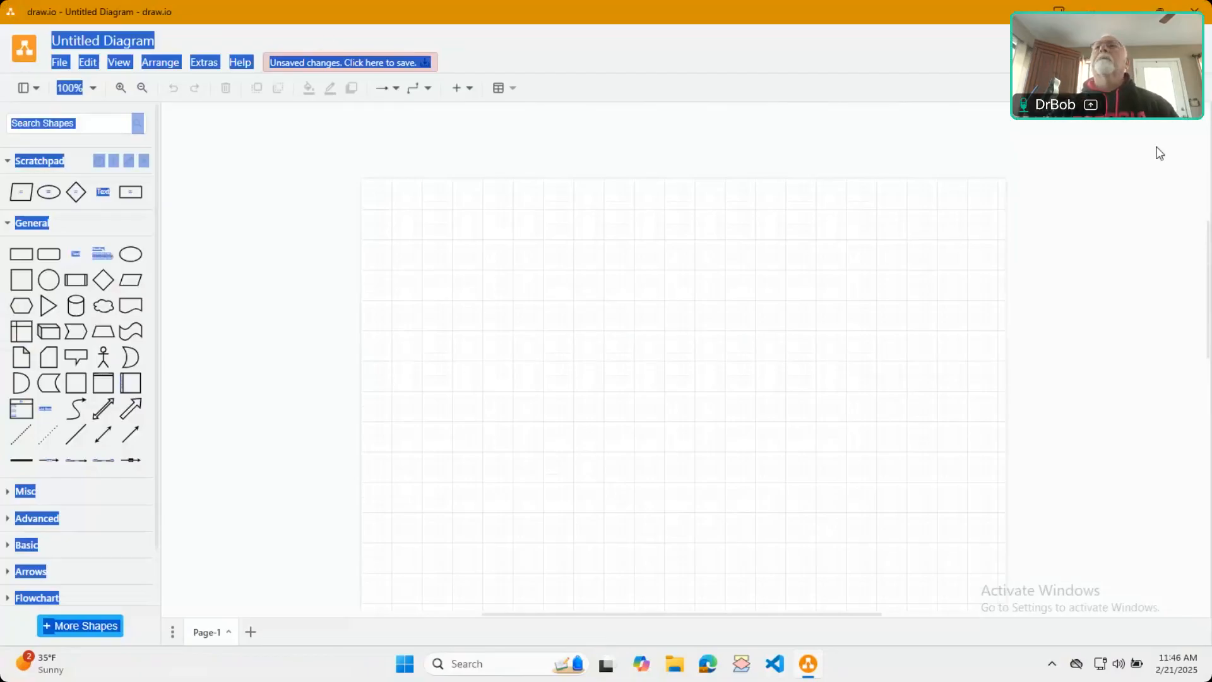
{"action": "left_click_drag", "start_coordinate": [753, 5], "coordinate": [741, 192]}
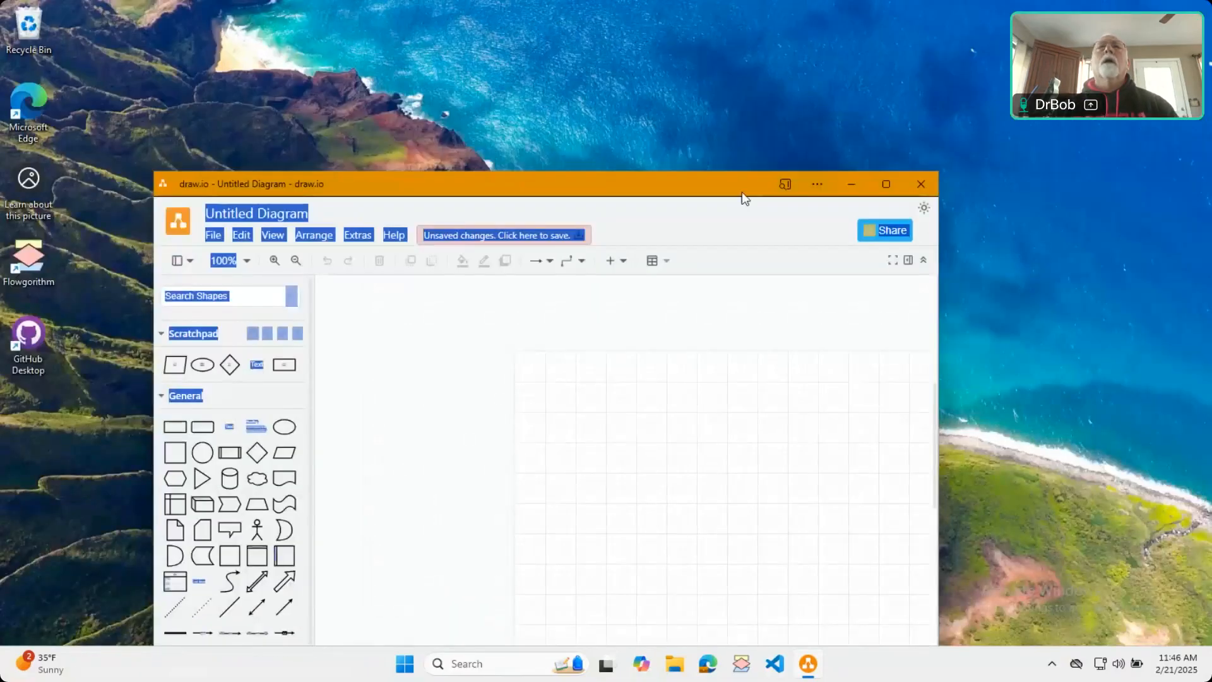
Close the draw.io app, load draw.io in the Edge browser and continue editing the draft from 2/21/2025 11:10:40 AM
{"action": "left_click", "coordinate": [921, 185]}
{"action": "left_click", "coordinate": [619, 264]}
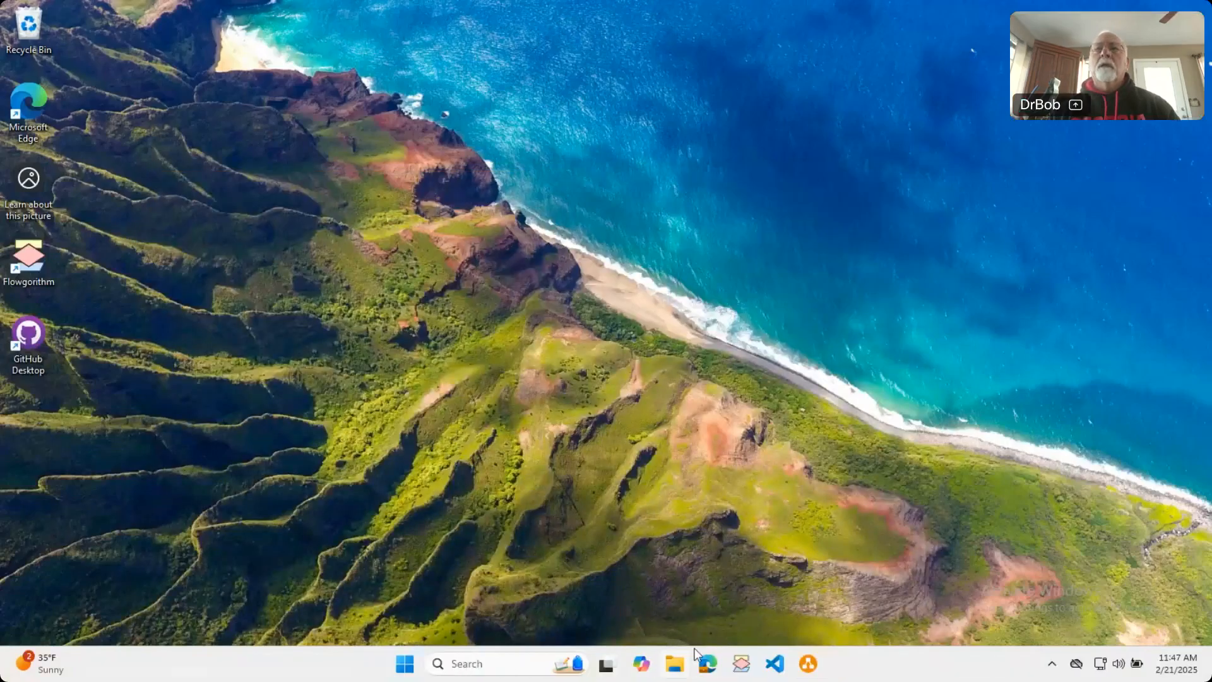
{"action": "left_click", "coordinate": [708, 663]}
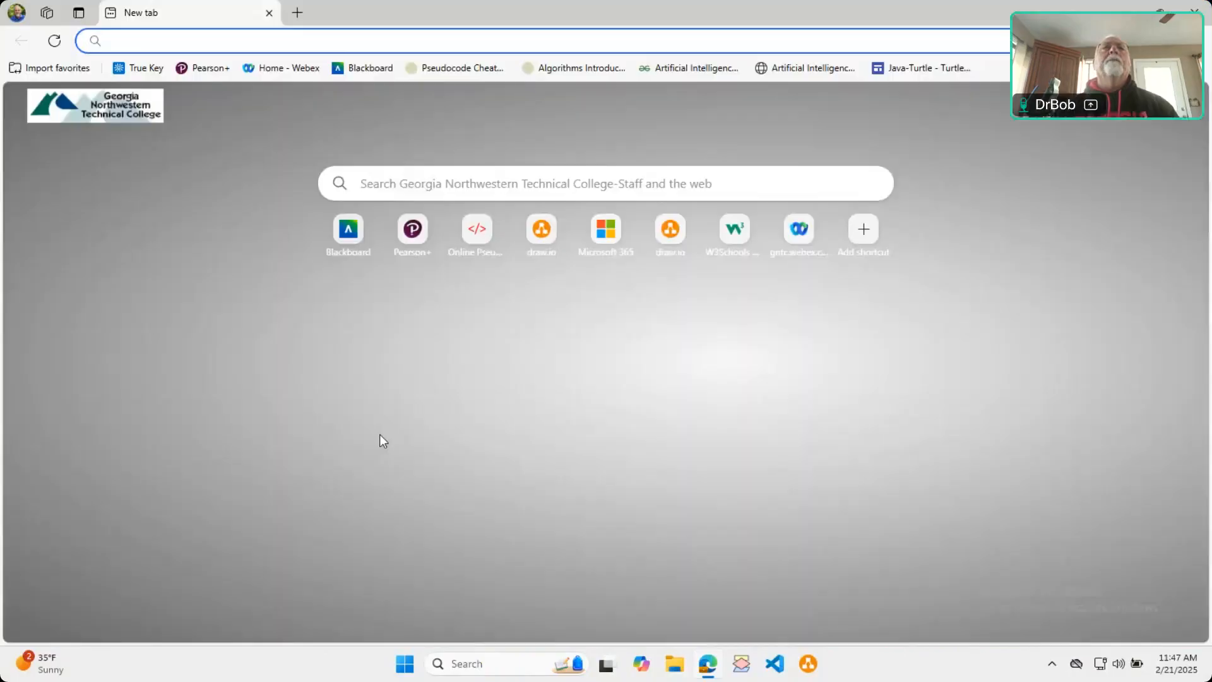
{"action": "type", "text": "d"}
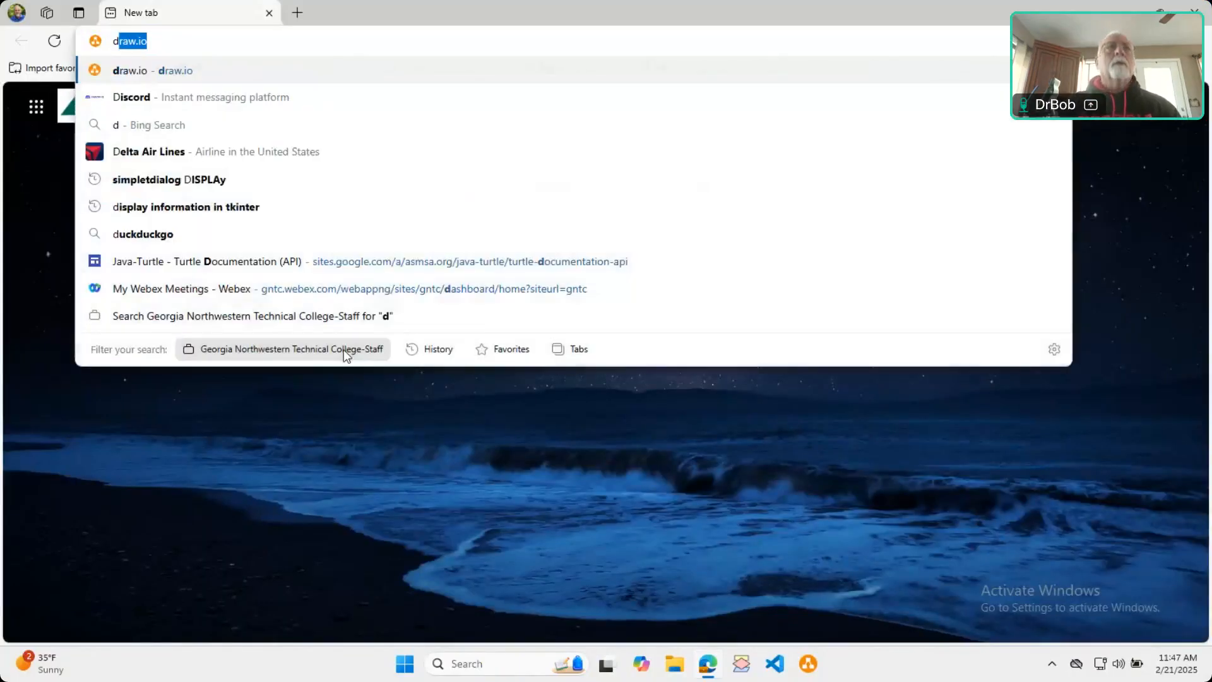
{"action": "type", "text": "raw"}
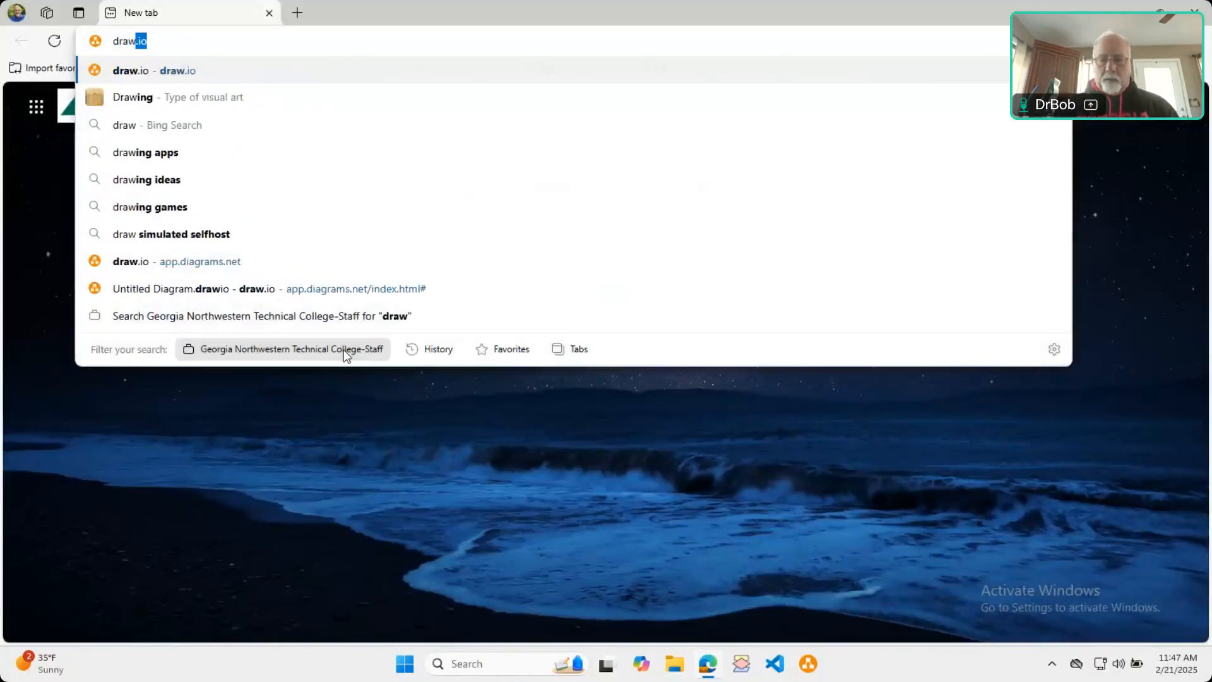
{"action": "type", "text": ".io"}
{"action": "key", "text": "Return"}
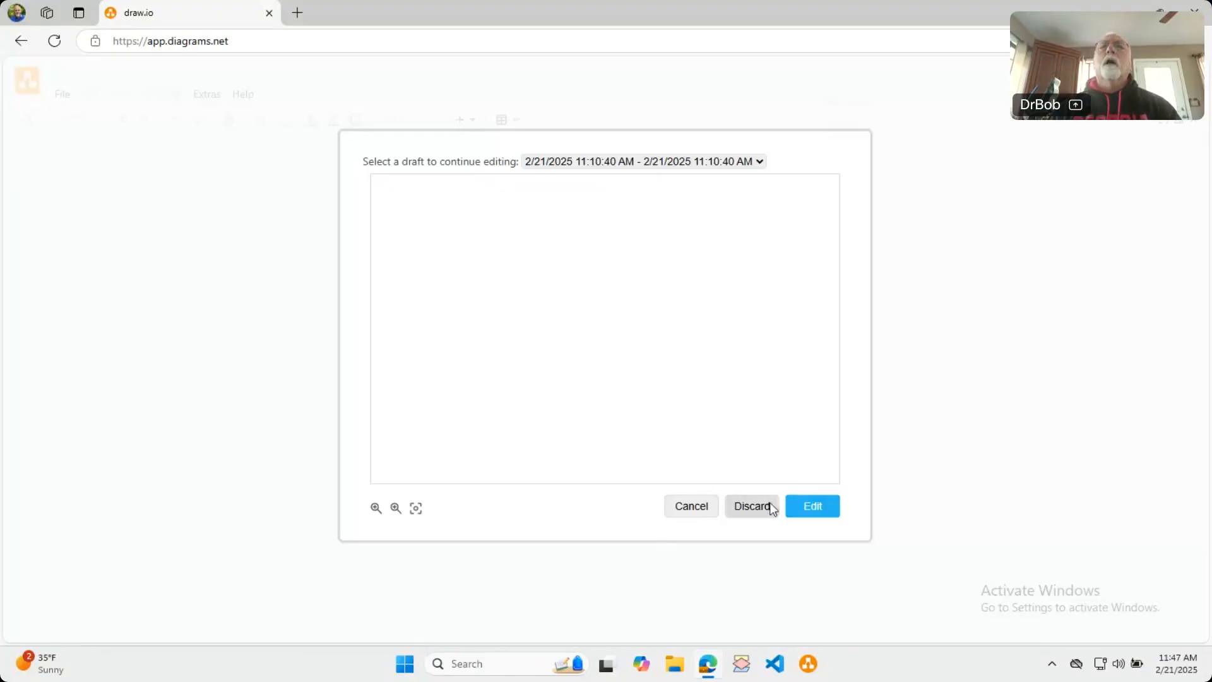
{"action": "left_click", "coordinate": [807, 515]}
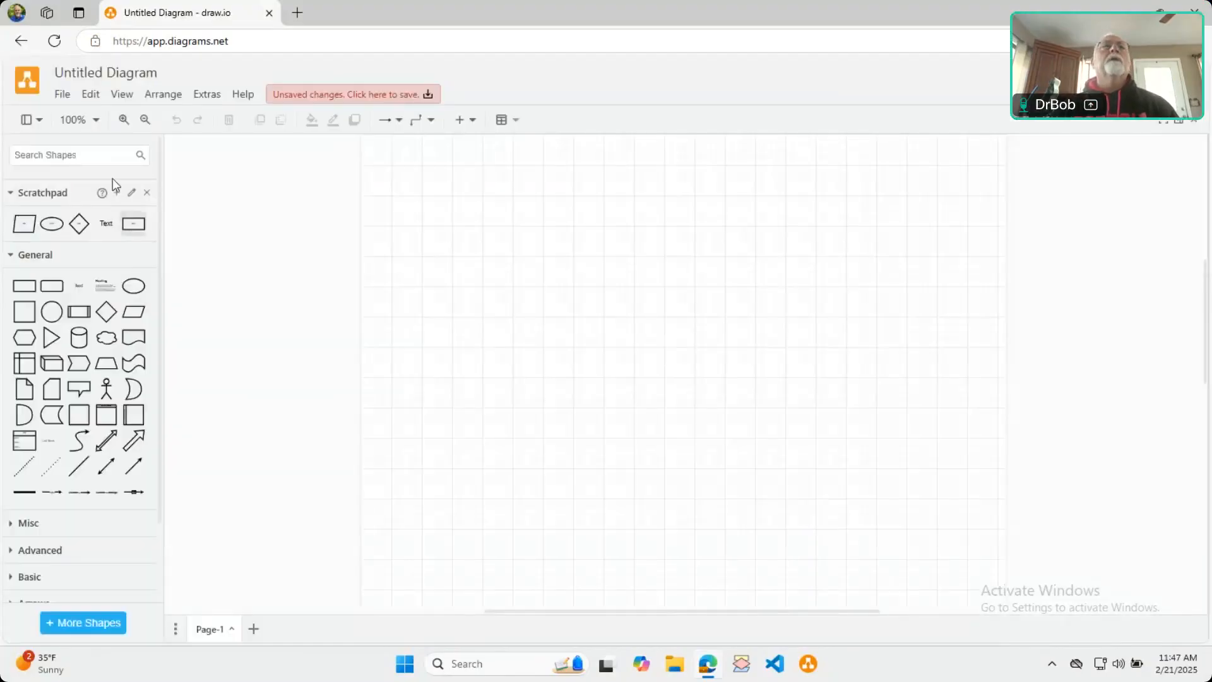
Open WebinarSample.png from the device's Downloads folder, discarding the changes in the untitled diagram
{"action": "left_click", "coordinate": [61, 94]}
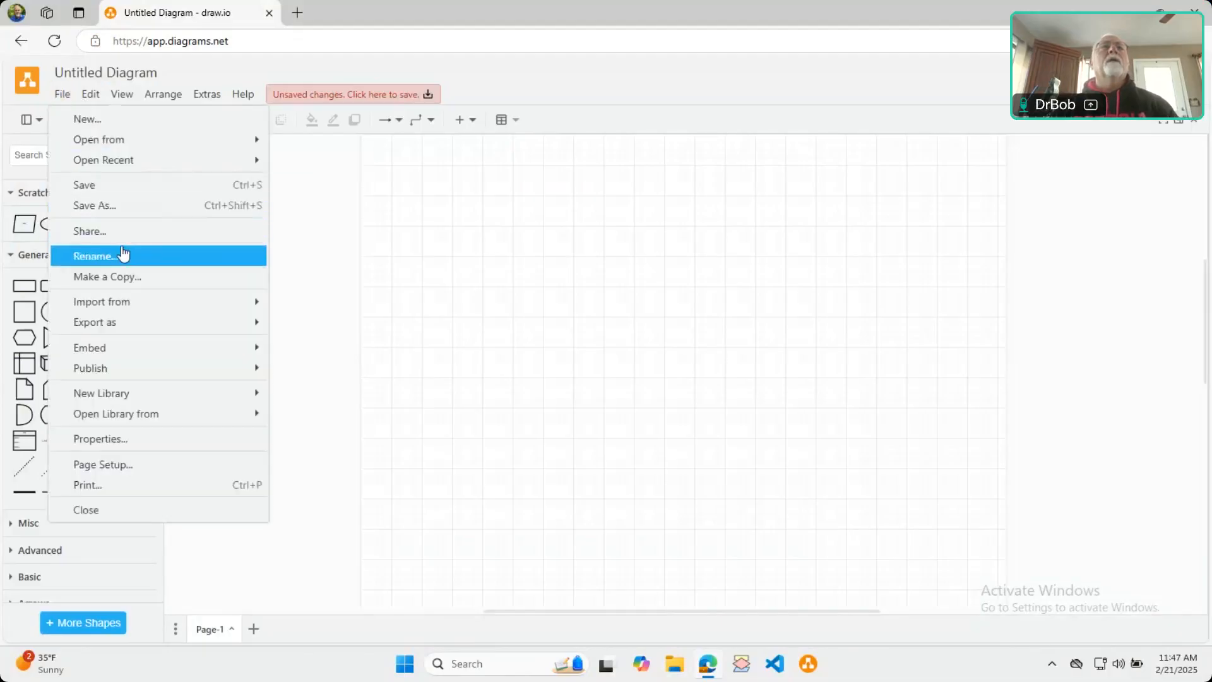
{"action": "mouse_move", "coordinate": [126, 153]}
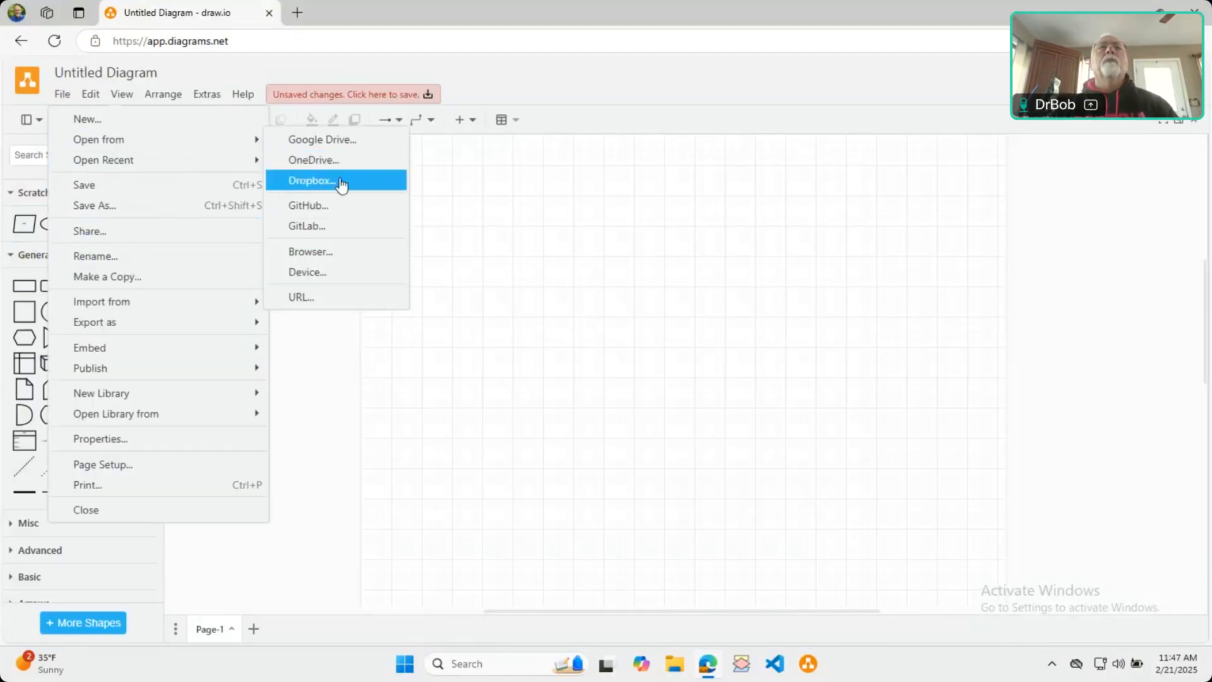
{"action": "left_click", "coordinate": [333, 284]}
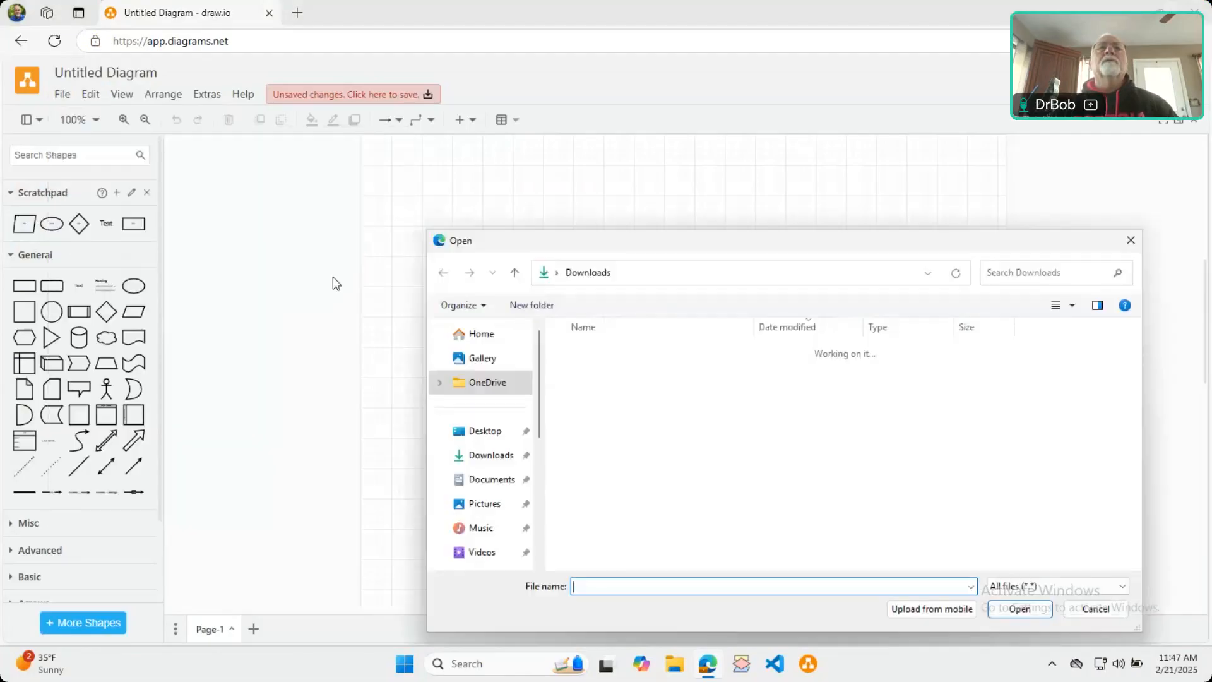
{"action": "left_click", "coordinate": [627, 372]}
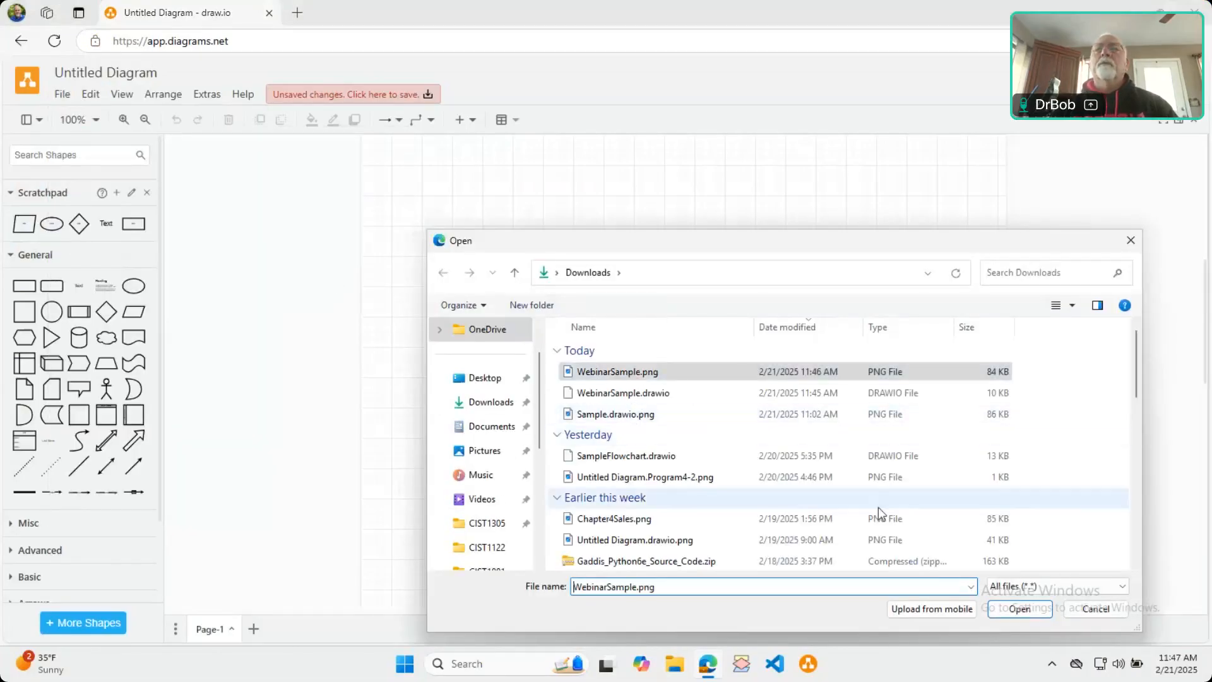
{"action": "left_click", "coordinate": [1006, 616]}
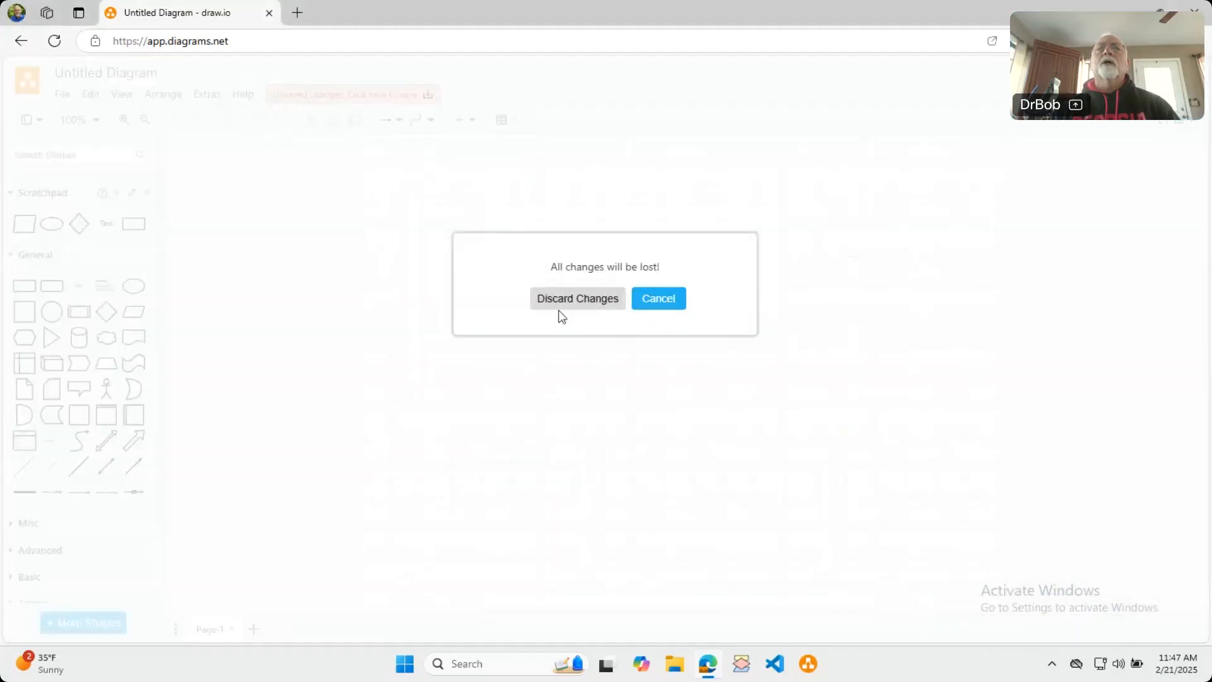
{"action": "left_click", "coordinate": [588, 301]}
Examine the opened WebinarSample.png flowchart from its start ellipse down to its last shape
{"action": "scroll", "coordinate": [479, 444], "scroll_direction": "down", "scroll_amount": 2}
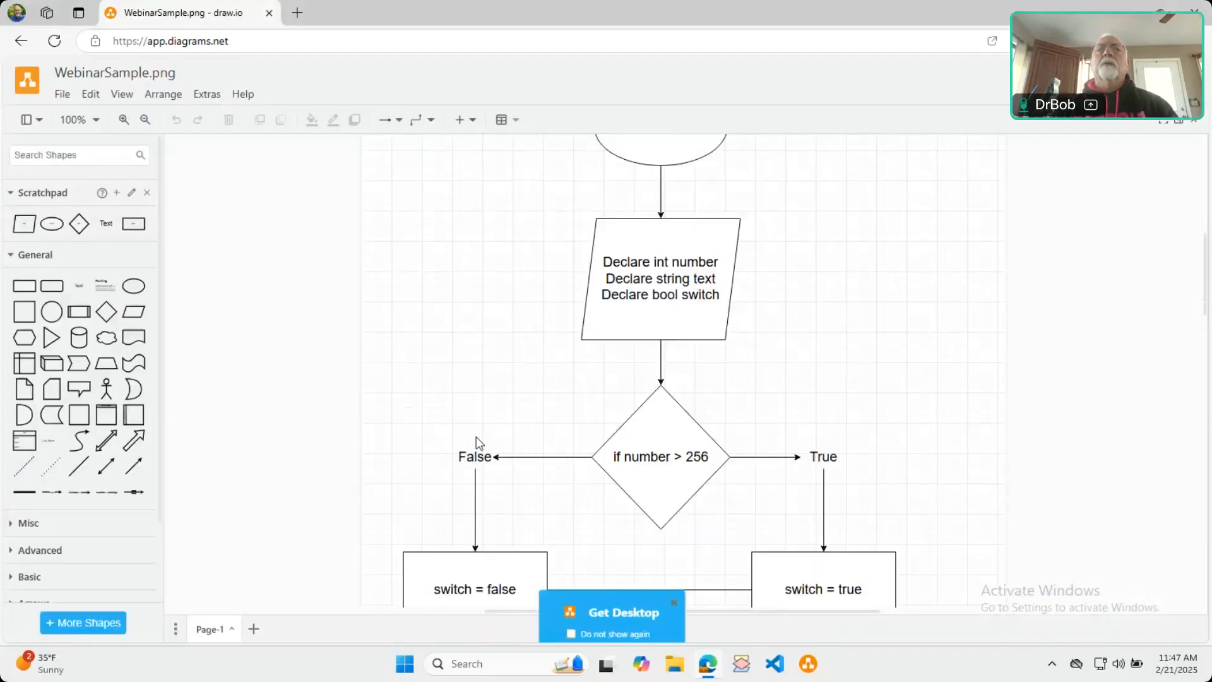
{"action": "scroll", "coordinate": [376, 439], "scroll_direction": "down", "scroll_amount": 7}
{"action": "scroll", "coordinate": [355, 455], "scroll_direction": "up", "scroll_amount": 3}
{"action": "scroll", "coordinate": [357, 456], "scroll_direction": "down", "scroll_amount": 6}
{"action": "scroll", "coordinate": [381, 463], "scroll_direction": "up", "scroll_amount": 8}
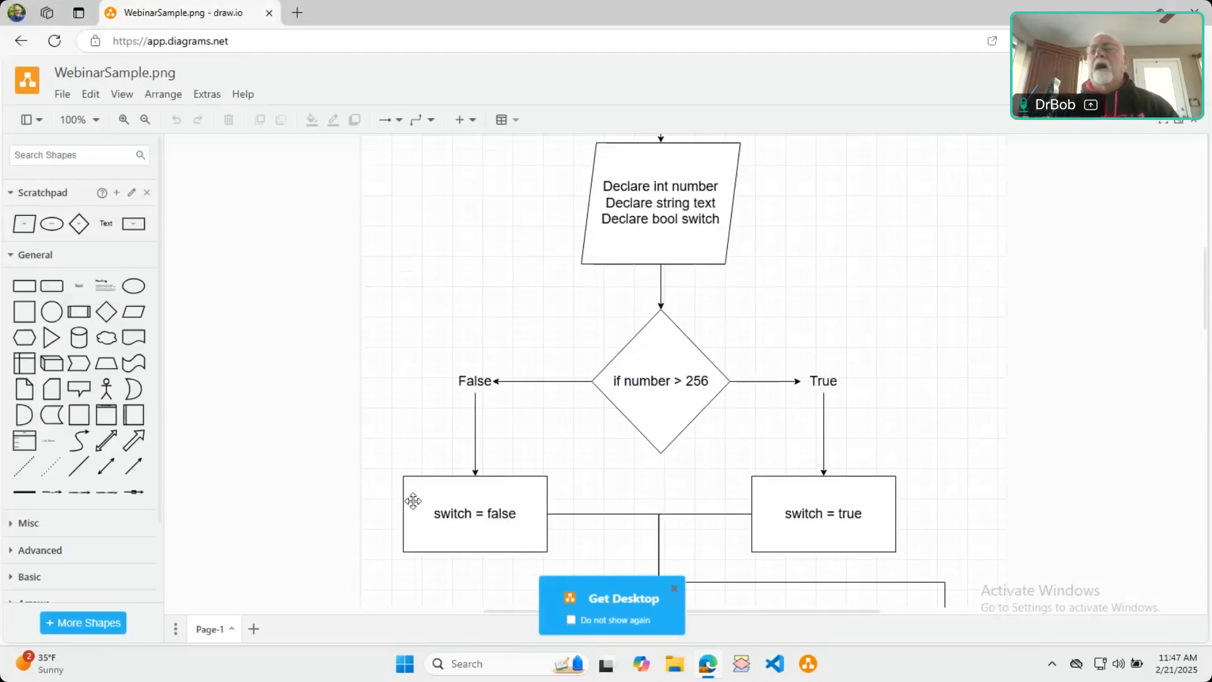
{"action": "scroll", "coordinate": [469, 349], "scroll_direction": "up", "scroll_amount": 2}
{"action": "scroll", "coordinate": [573, 419], "scroll_direction": "up", "scroll_amount": 6}
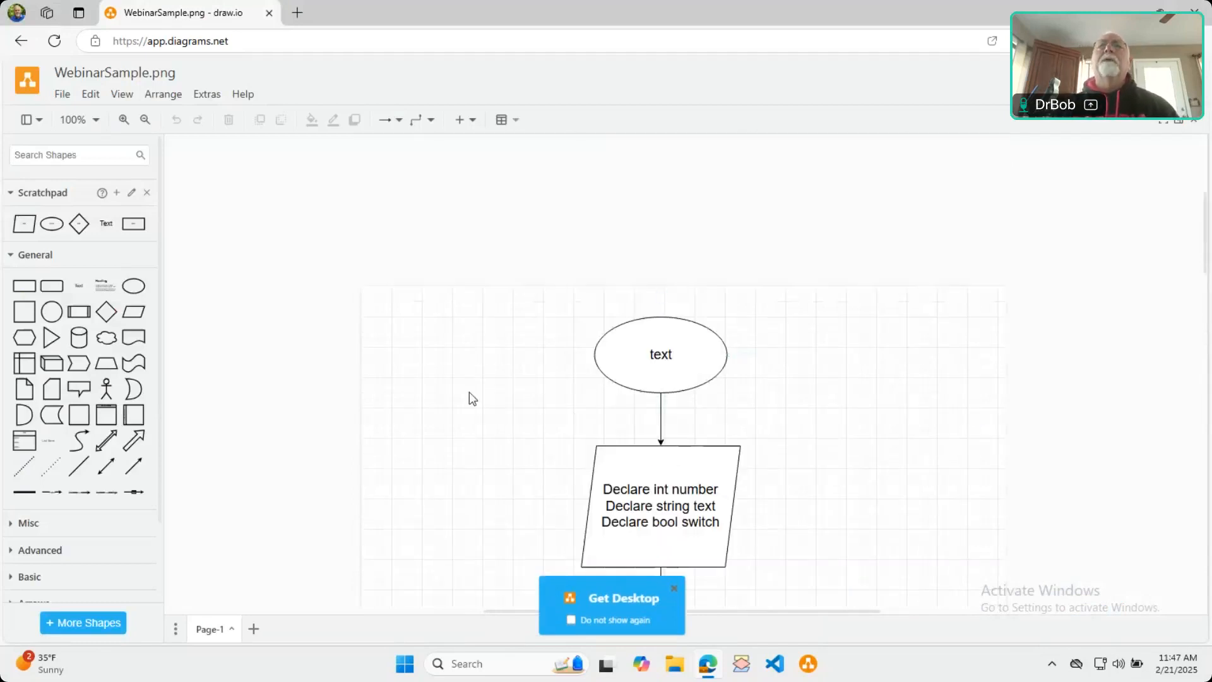
{"action": "scroll", "coordinate": [468, 392], "scroll_direction": "down", "scroll_amount": 2}
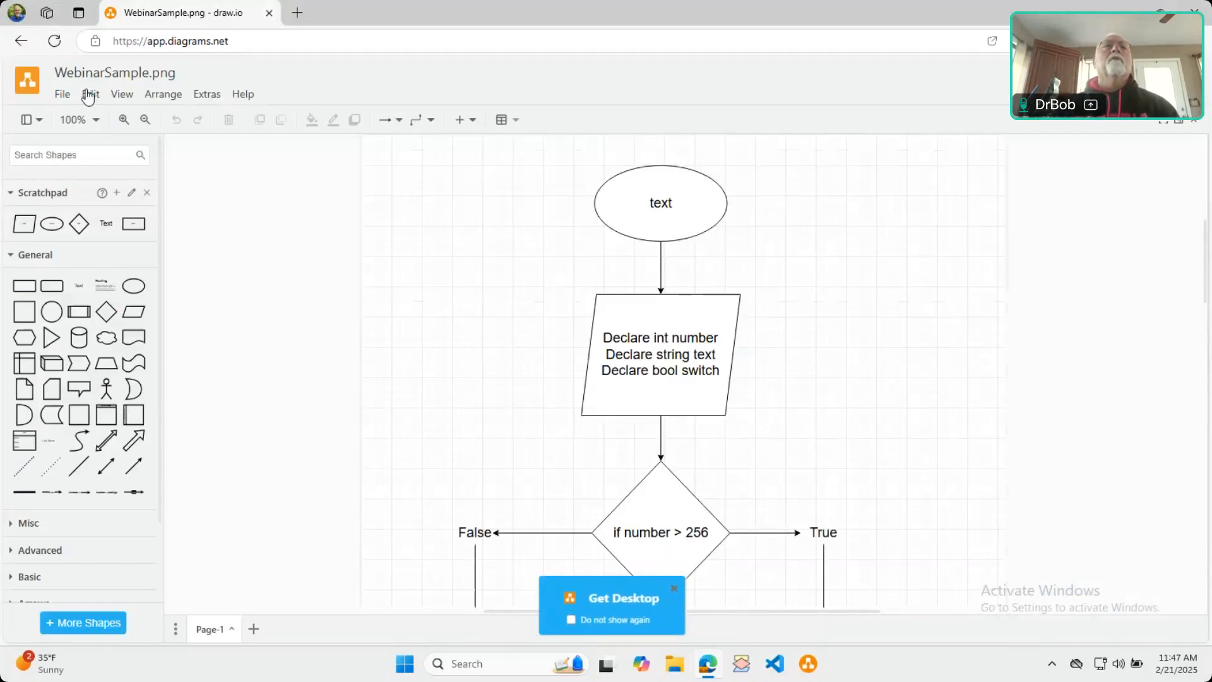
Fit the page to the view and look over the decision branches and the While switch loop
{"action": "left_click", "coordinate": [98, 120]}
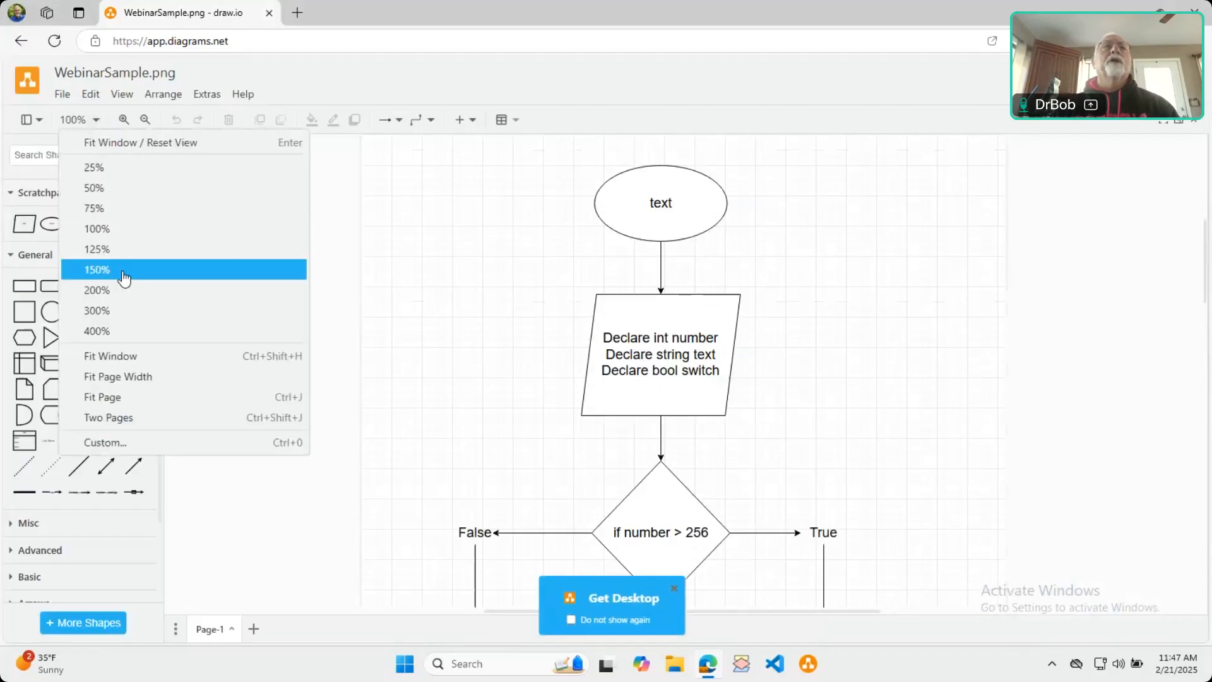
{"action": "left_click", "coordinate": [118, 398]}
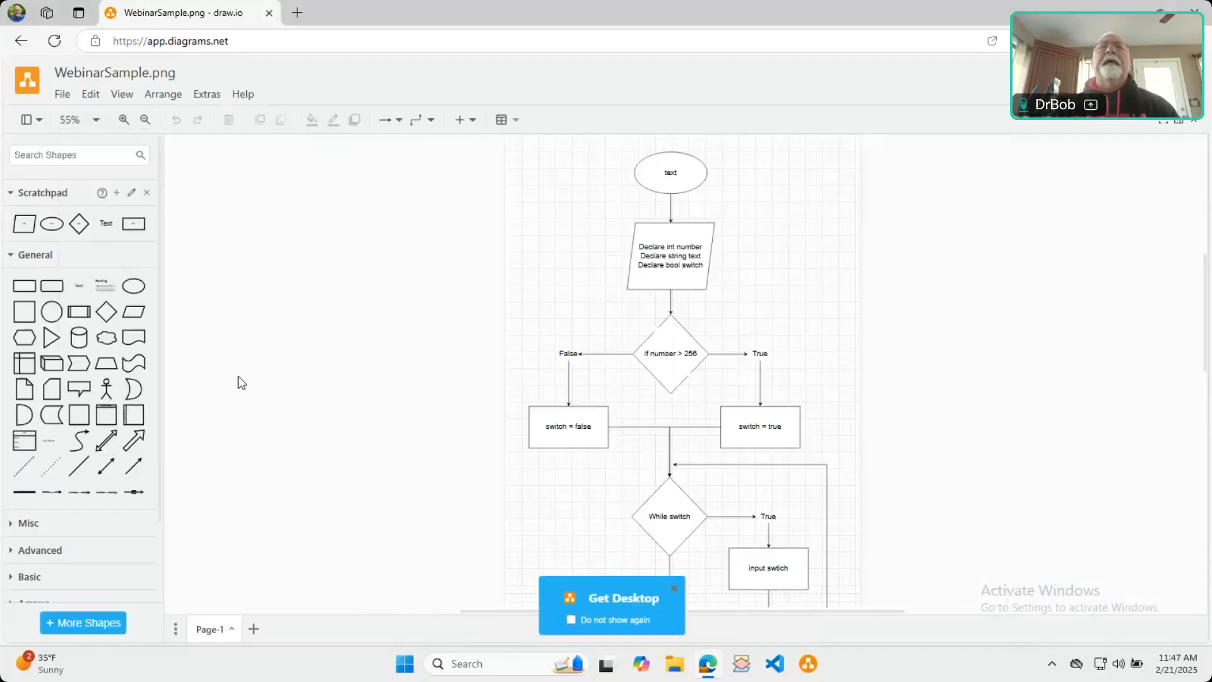
{"action": "scroll", "coordinate": [820, 358], "scroll_direction": "down", "scroll_amount": 4}
{"action": "scroll", "coordinate": [820, 358], "scroll_direction": "up", "scroll_amount": 3}
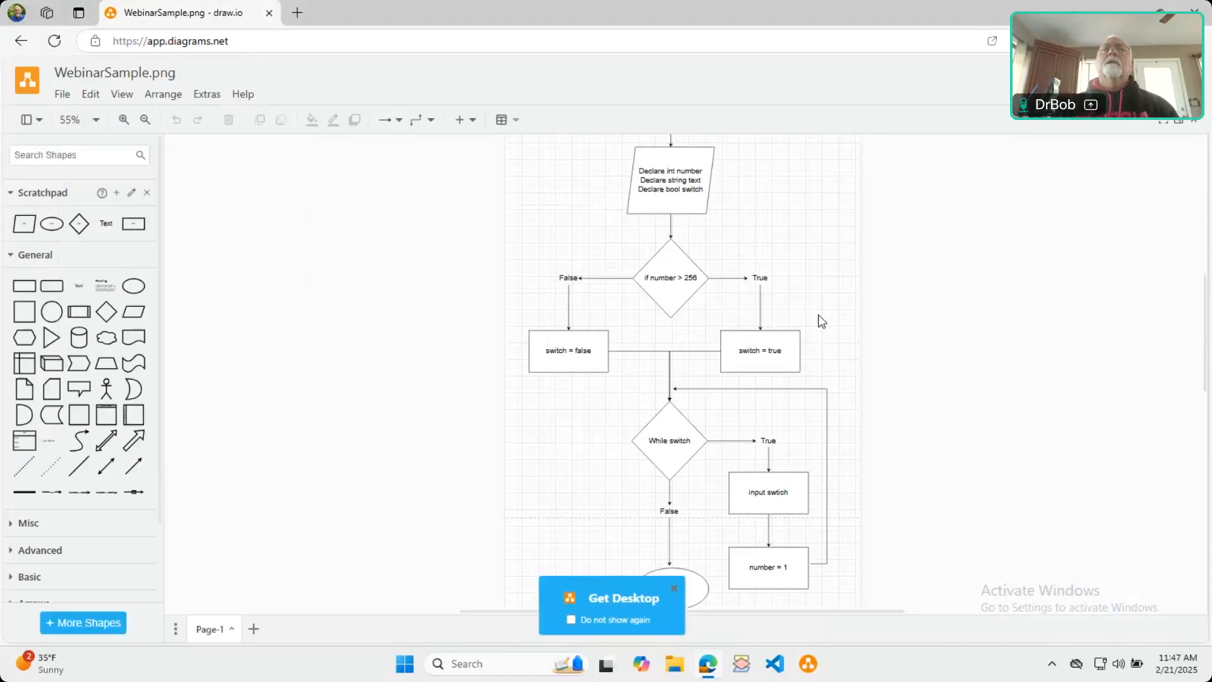
{"action": "scroll", "coordinate": [821, 319], "scroll_direction": "down", "scroll_amount": 2}
{"action": "scroll", "coordinate": [464, 394], "scroll_direction": "up", "scroll_amount": 2}
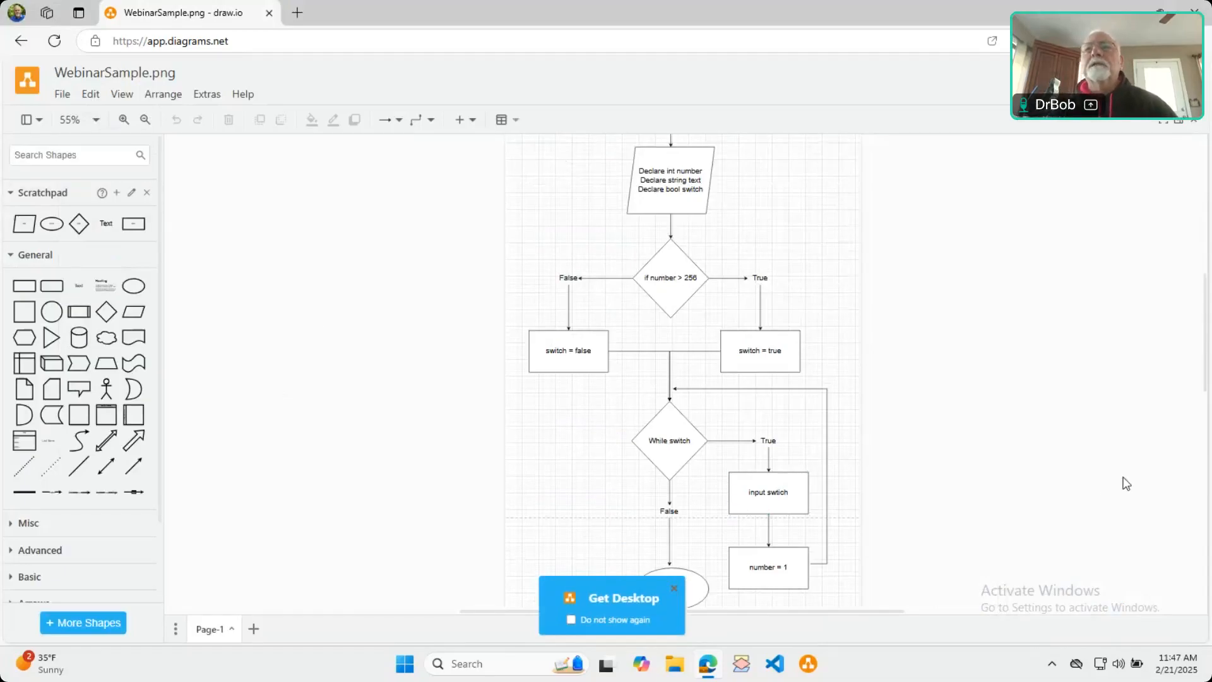
Change the label of the final ellipse below the While switch loop's False branch to "End"
{"action": "scroll", "coordinate": [1123, 482], "scroll_direction": "down", "scroll_amount": 3}
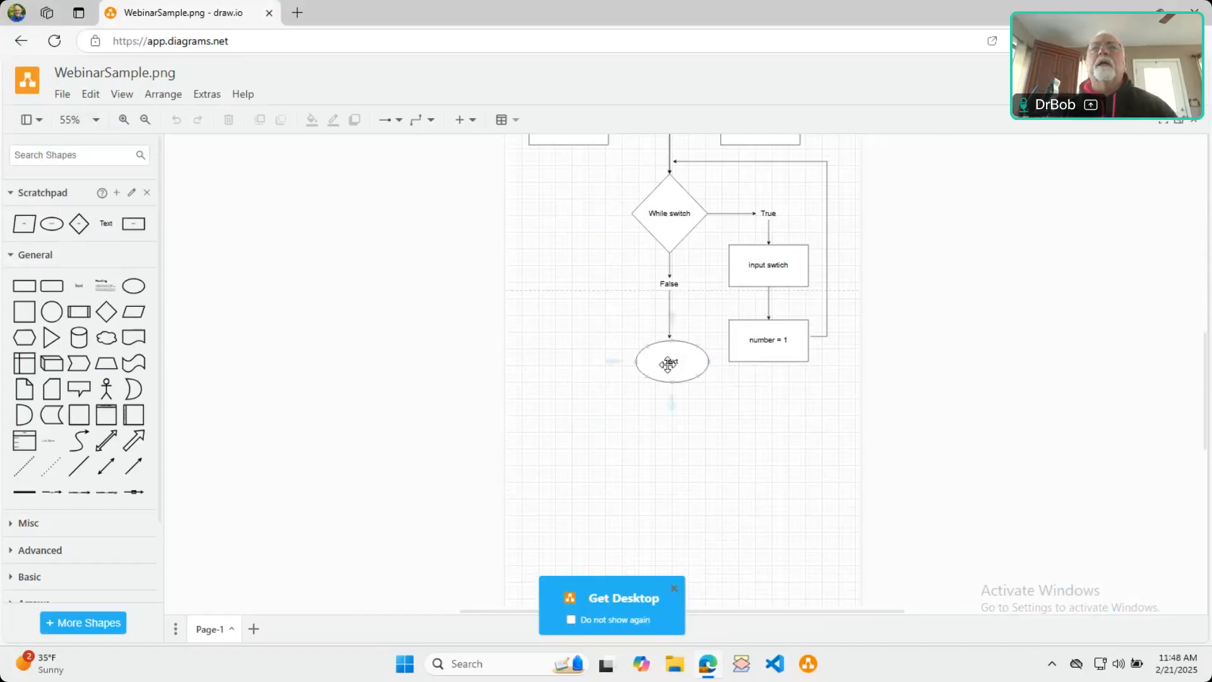
{"action": "double_click", "coordinate": [668, 368]}
{"action": "type", "text": "End"}
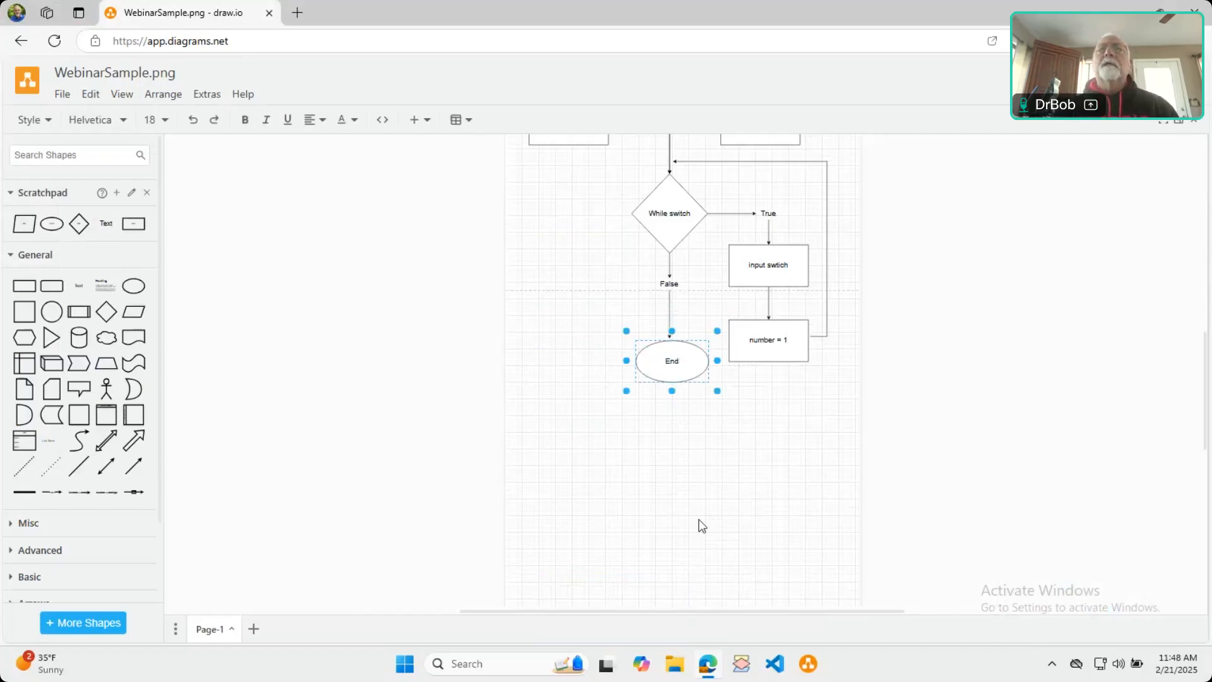
{"action": "left_click", "coordinate": [846, 473]}
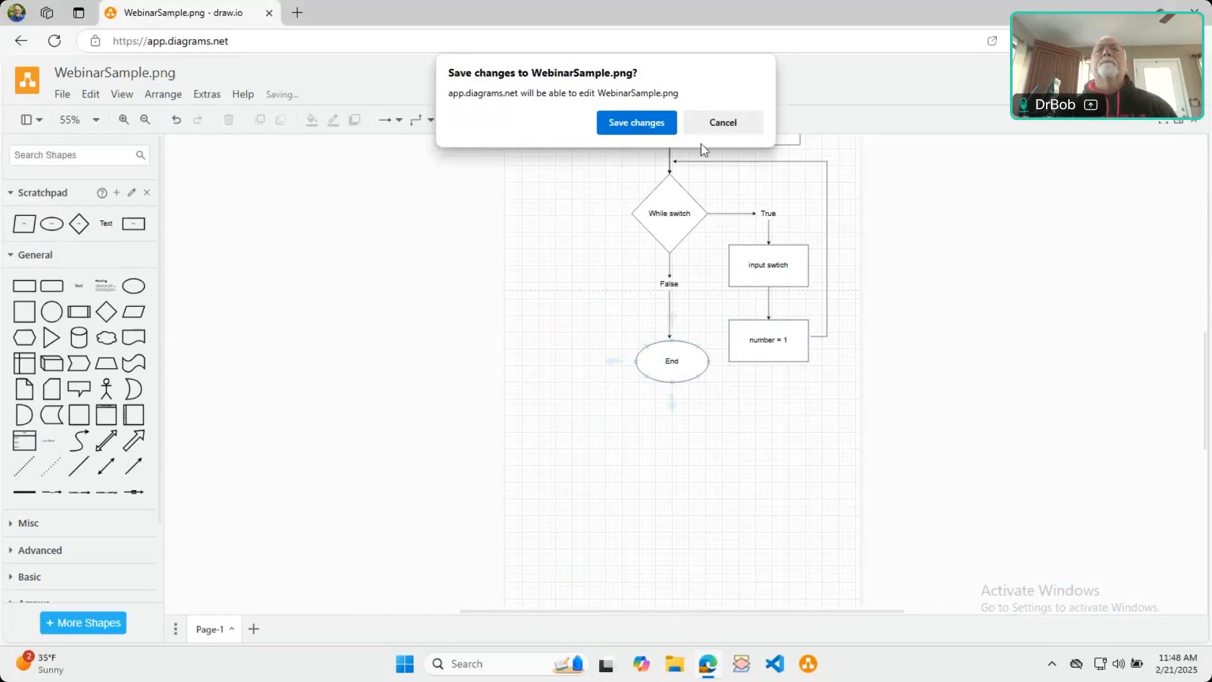
Decline the prompt to save changes to WebinarSample.png and reopen the final ellipse's label for editing
{"action": "left_click", "coordinate": [723, 122]}
{"action": "left_click", "coordinate": [664, 361]}
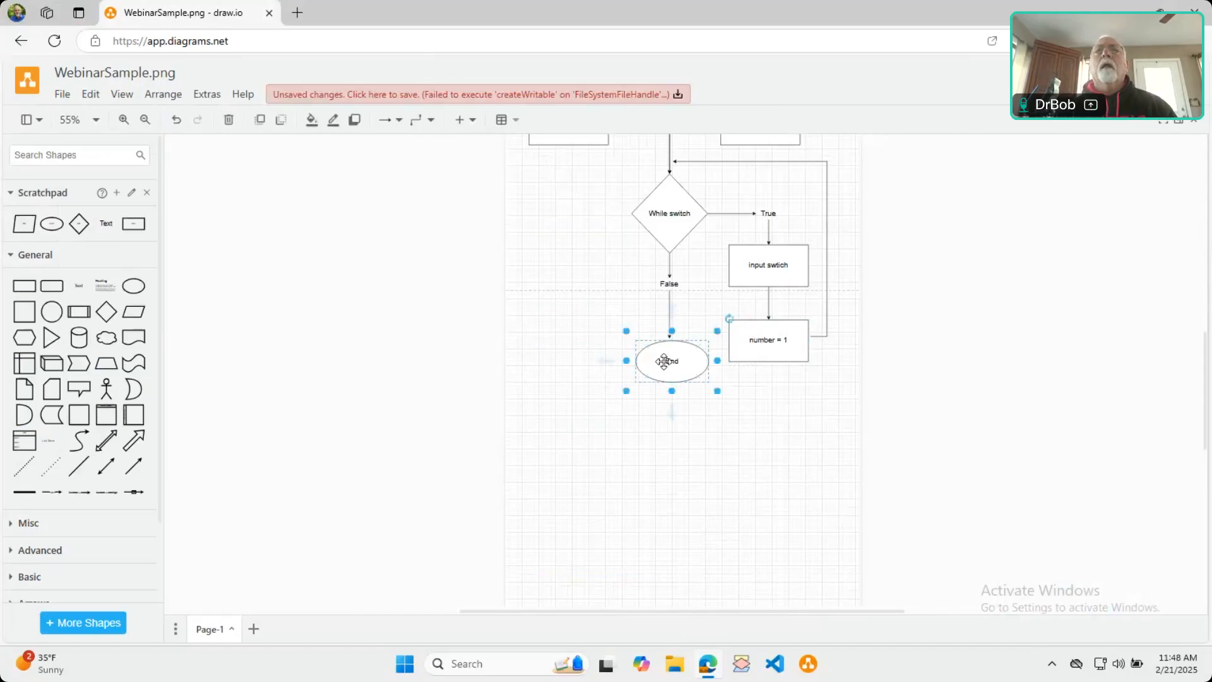
{"action": "double_click", "coordinate": [664, 362]}
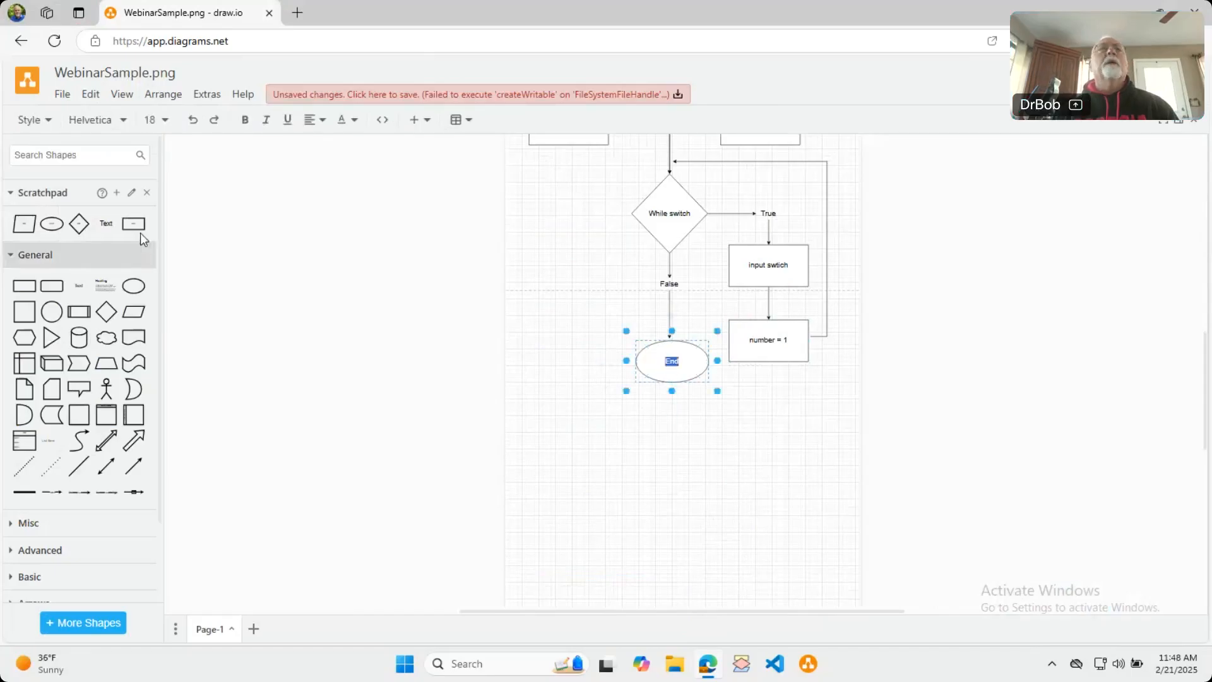
{"action": "left_click", "coordinate": [435, 355]}
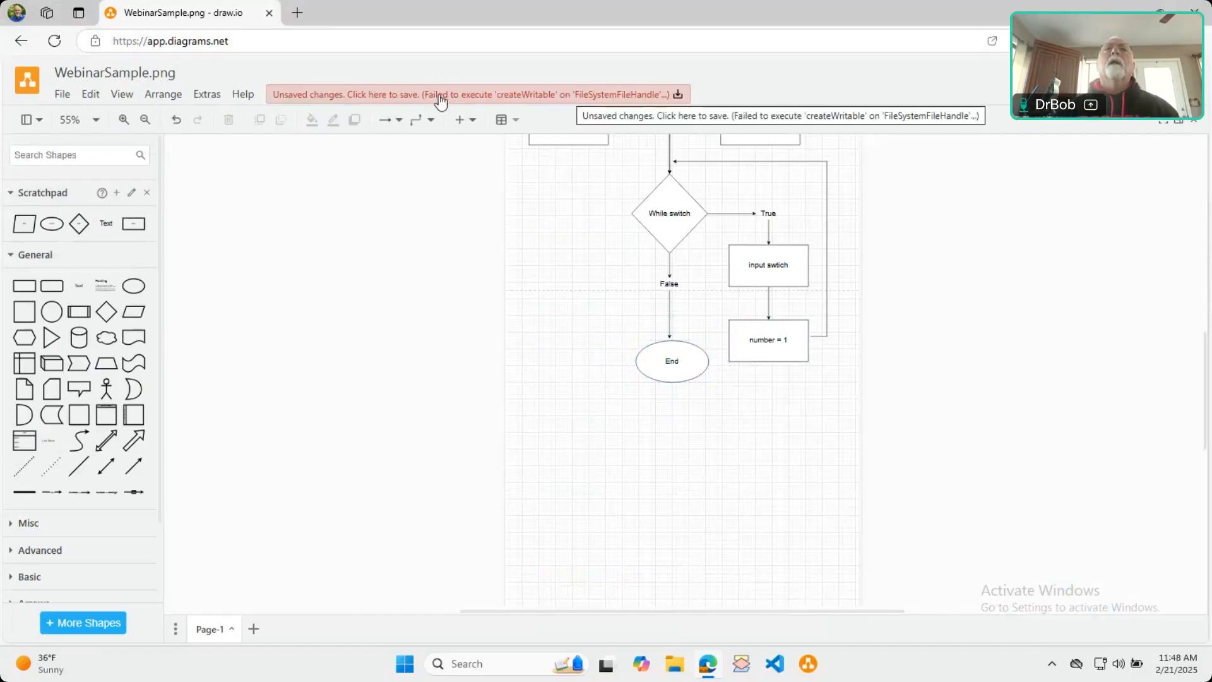
Save the unsaved changes to WebinarSample.png, allowing the site to edit the file, and close the browser
{"action": "left_click", "coordinate": [571, 96]}
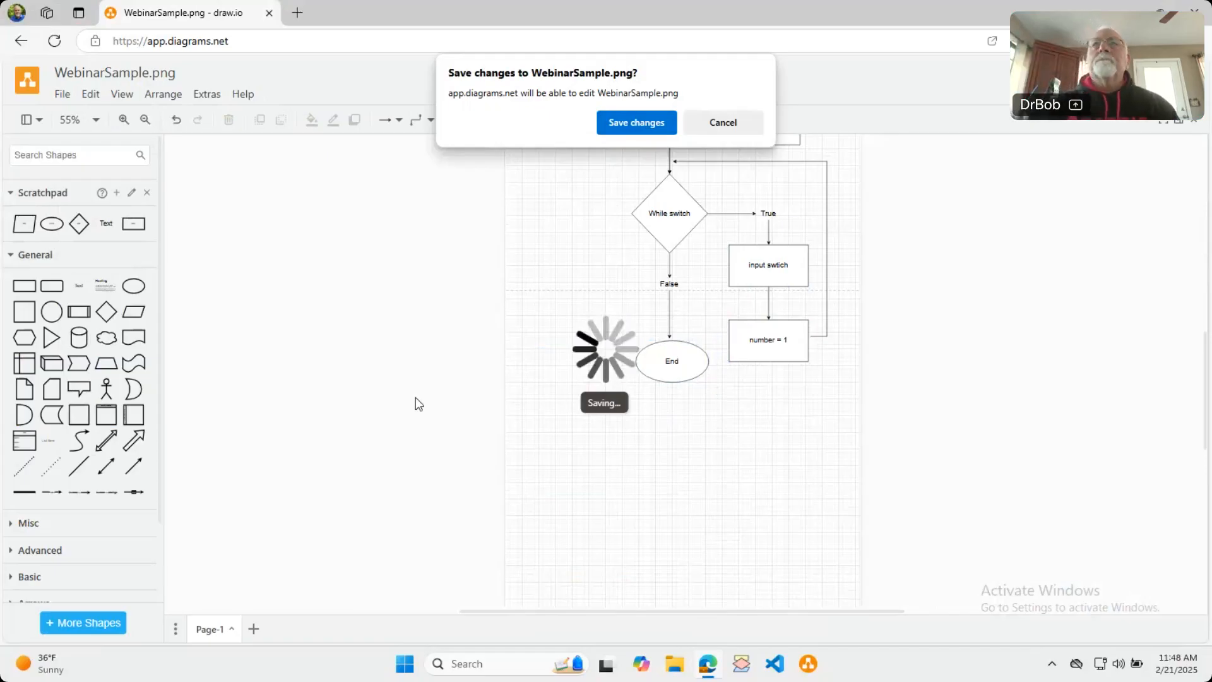
{"action": "left_click", "coordinate": [649, 128]}
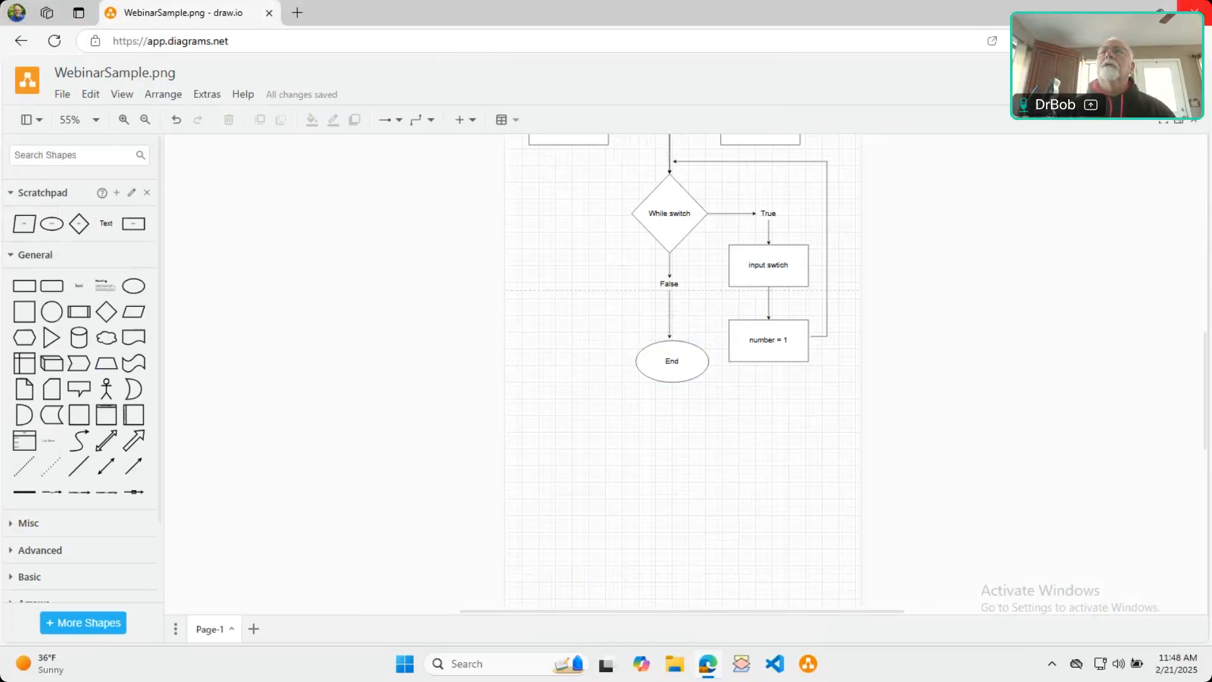
{"action": "left_click", "coordinate": [1195, 9]}
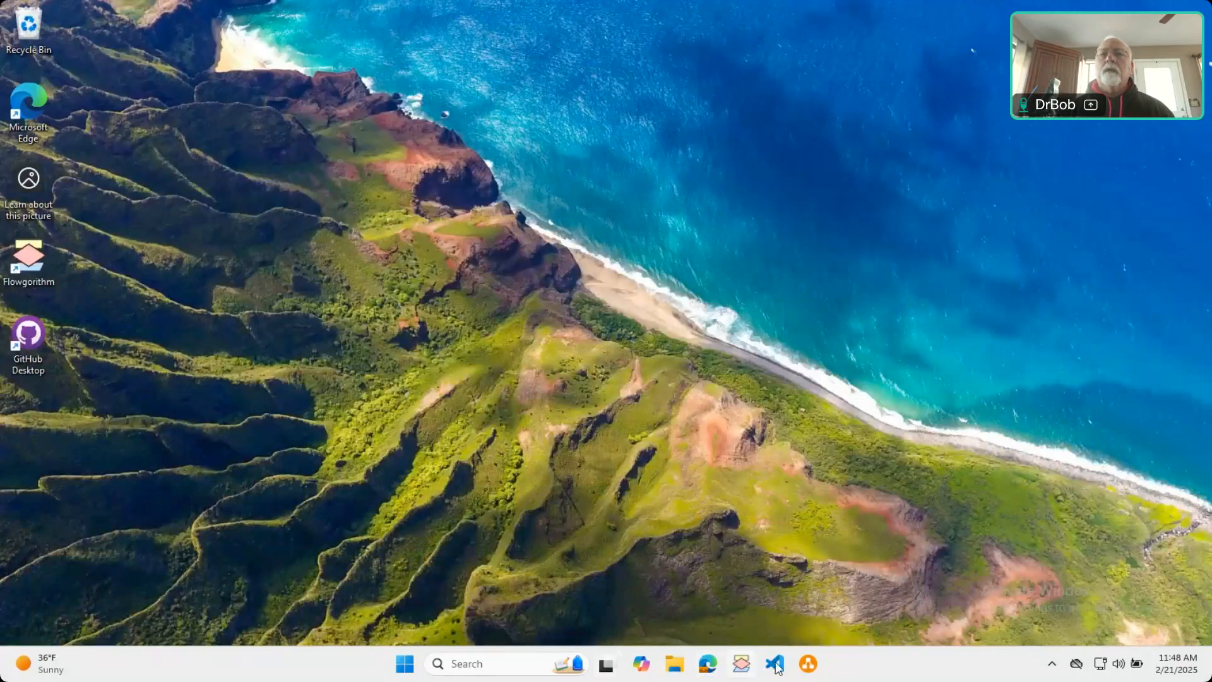
Open WebinarSample.png from the Downloads folder in File Explorer, inspect its final ellipse and display the image full screen
{"action": "left_click", "coordinate": [674, 665]}
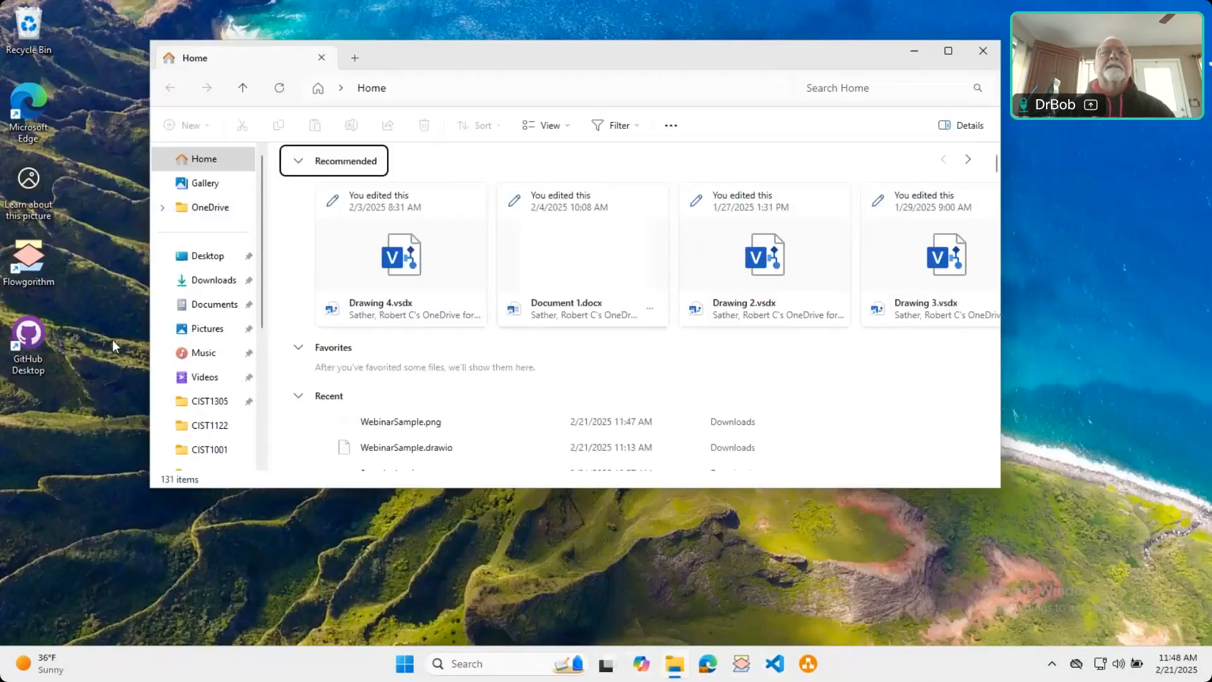
{"action": "left_click", "coordinate": [222, 286]}
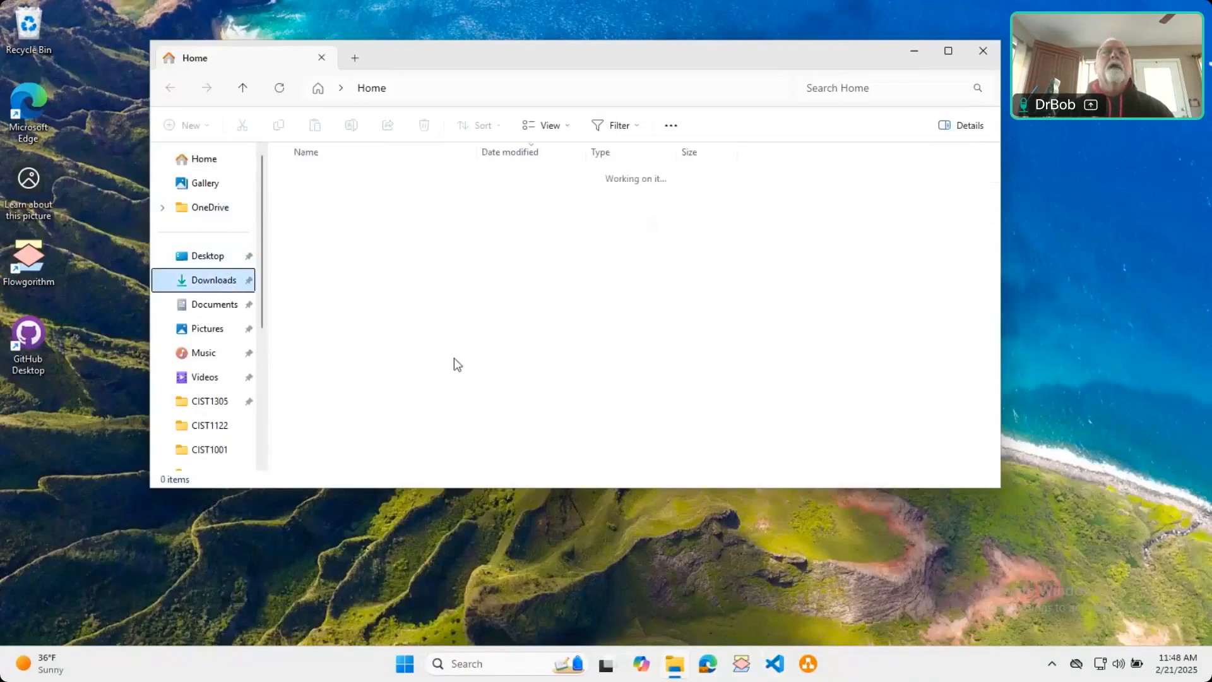
{"action": "double_click", "coordinate": [349, 198]}
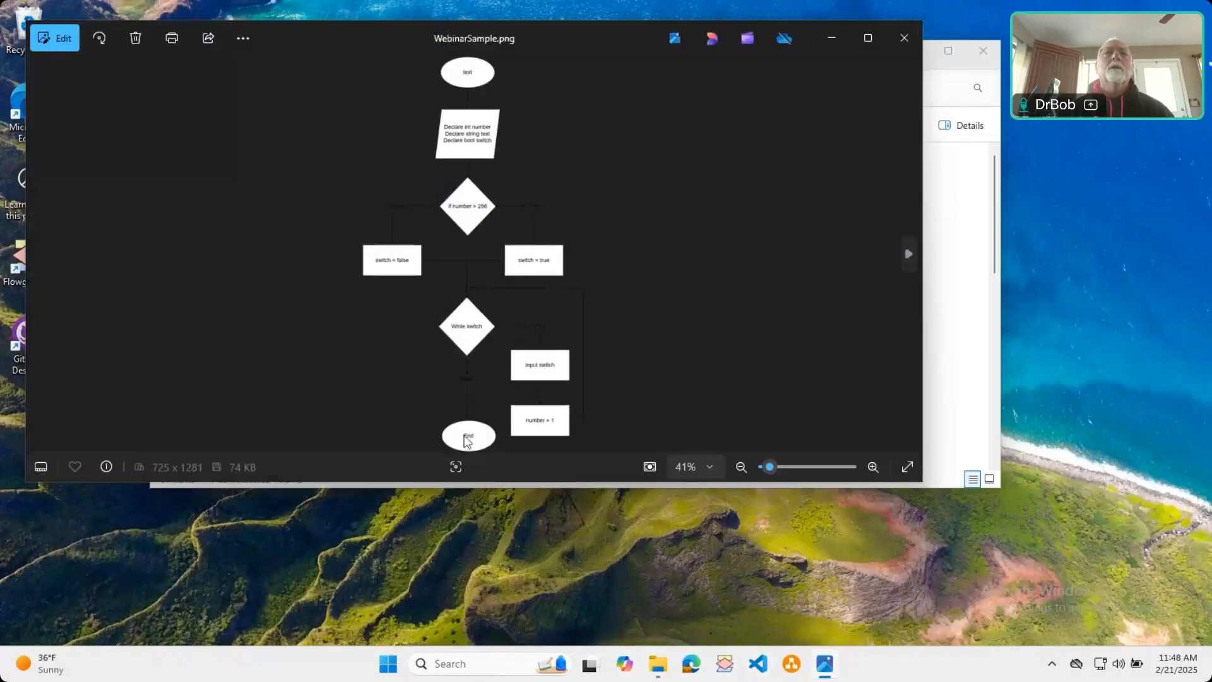
{"action": "scroll", "coordinate": [798, 366], "scroll_direction": "up", "scroll_amount": 1}
{"action": "scroll", "coordinate": [794, 360], "scroll_direction": "down", "scroll_amount": 1}
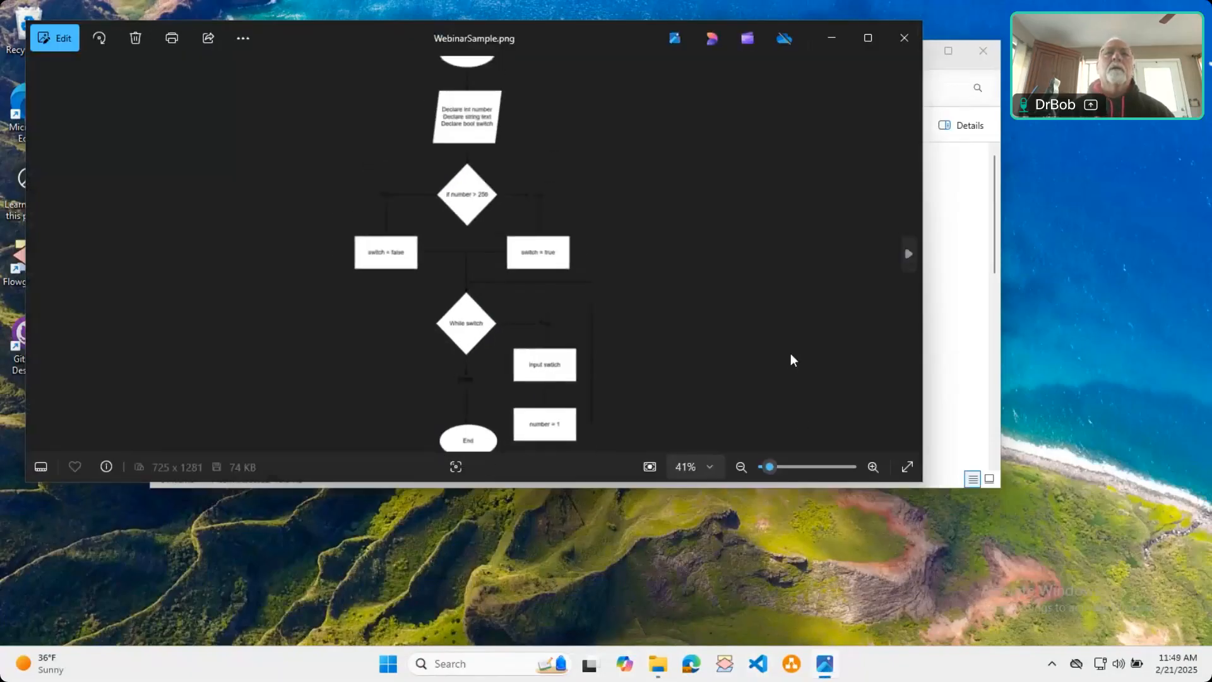
{"action": "scroll", "coordinate": [701, 341], "scroll_direction": "up", "scroll_amount": 1}
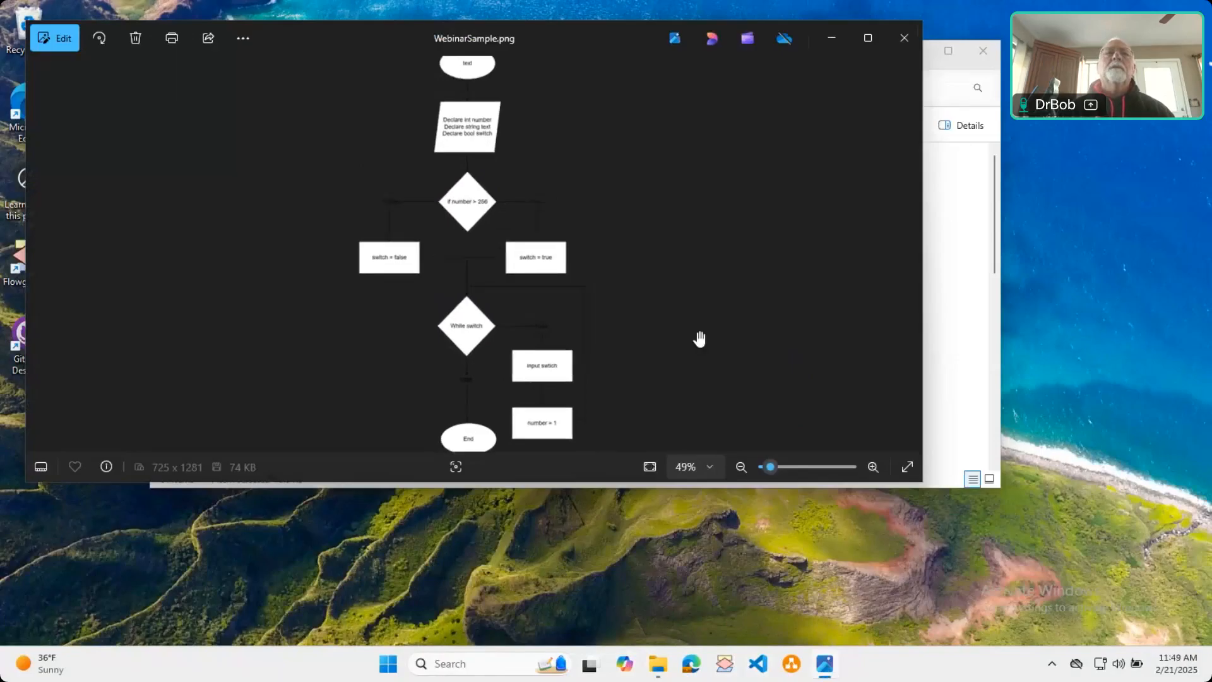
{"action": "scroll", "coordinate": [669, 379], "scroll_direction": "down", "scroll_amount": 1}
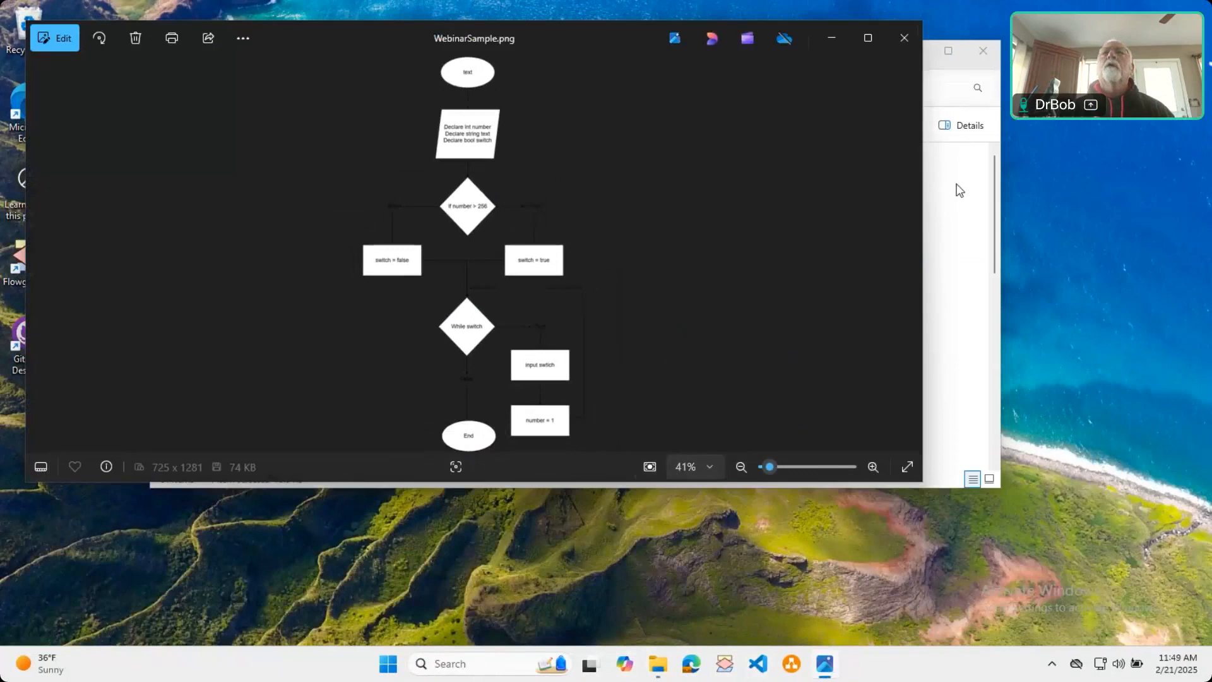
{"action": "left_click", "coordinate": [908, 467]}
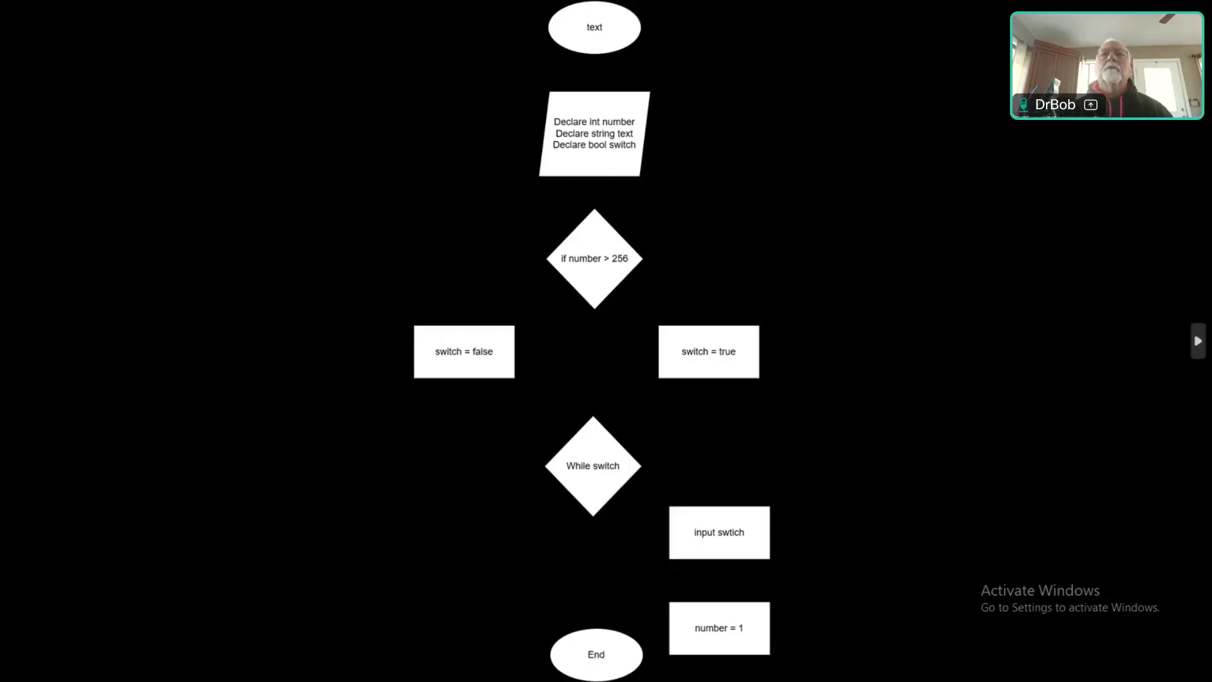
Examine the full-screen WebinarSample.png flowchart up close around the "if number > 256" decision, and close the image viewer
{"action": "scroll", "coordinate": [708, 279], "scroll_direction": "up", "scroll_amount": 1}
{"action": "scroll", "coordinate": [595, 317], "scroll_direction": "up", "scroll_amount": 5}
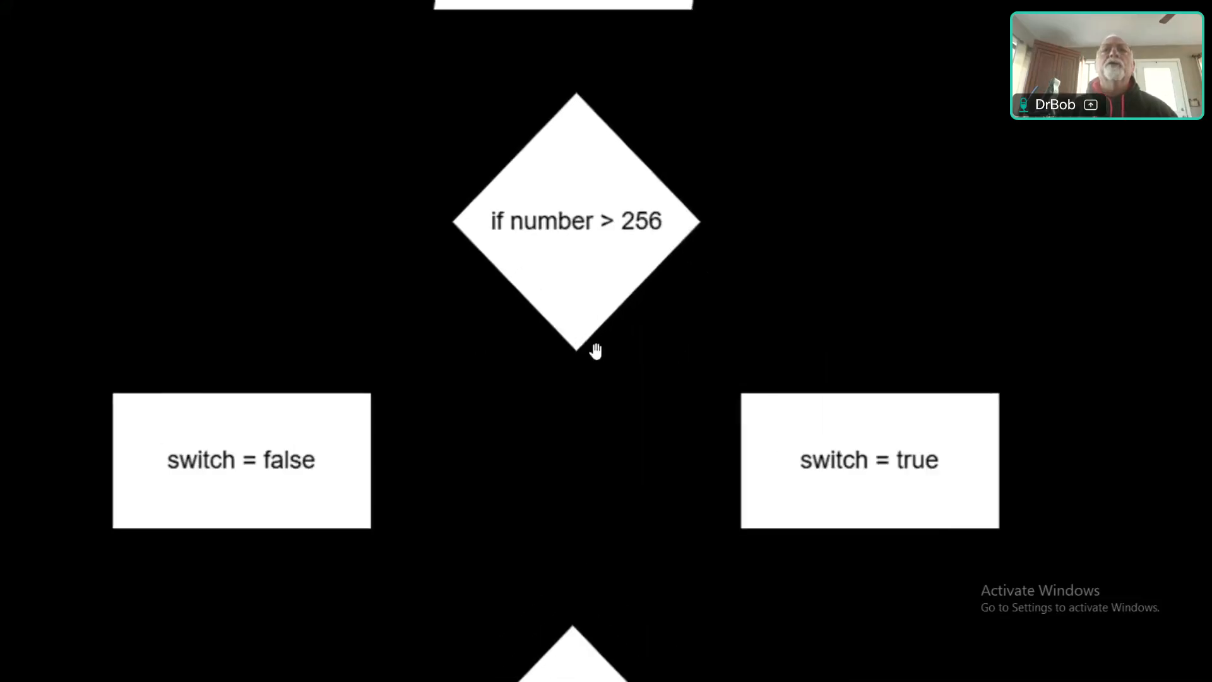
{"action": "scroll", "coordinate": [597, 365], "scroll_direction": "down", "scroll_amount": 5}
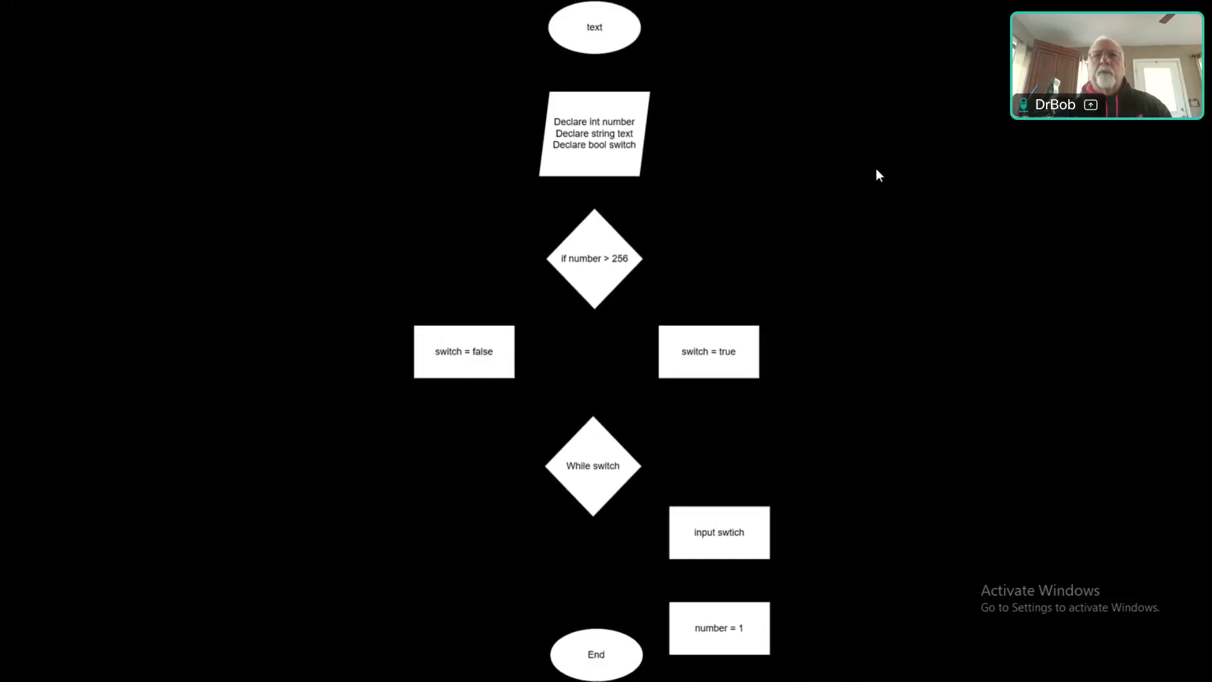
{"action": "key", "text": "Escape"}
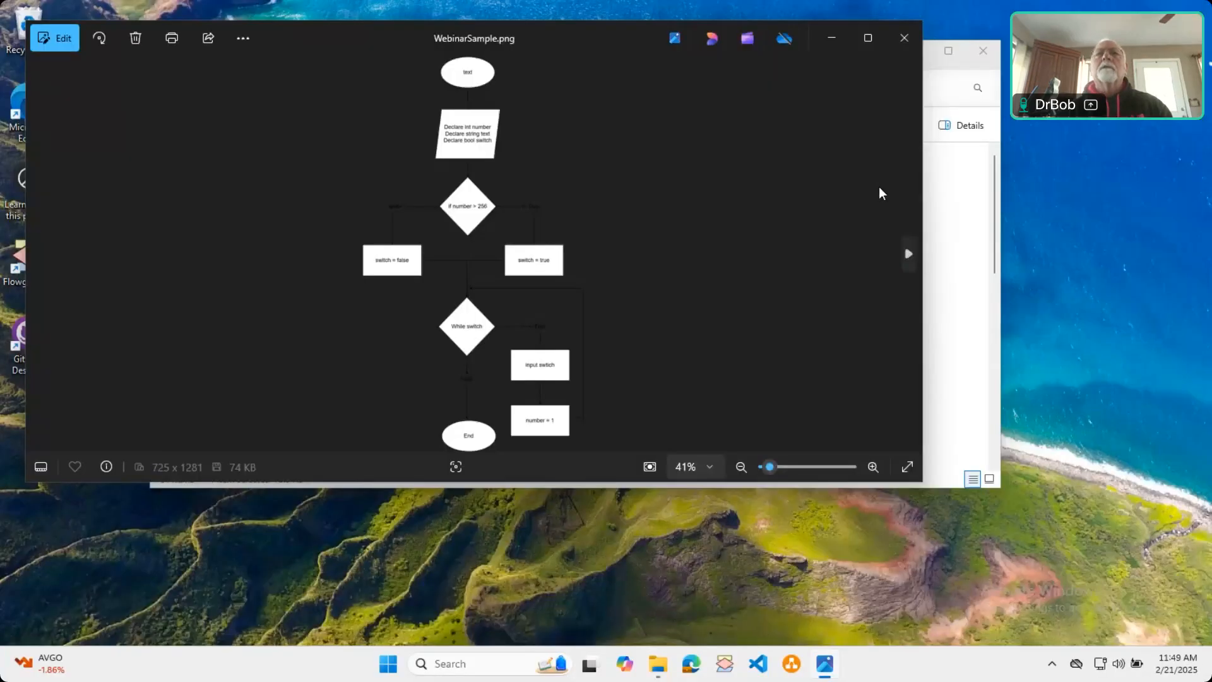
{"action": "left_click", "coordinate": [906, 37]}
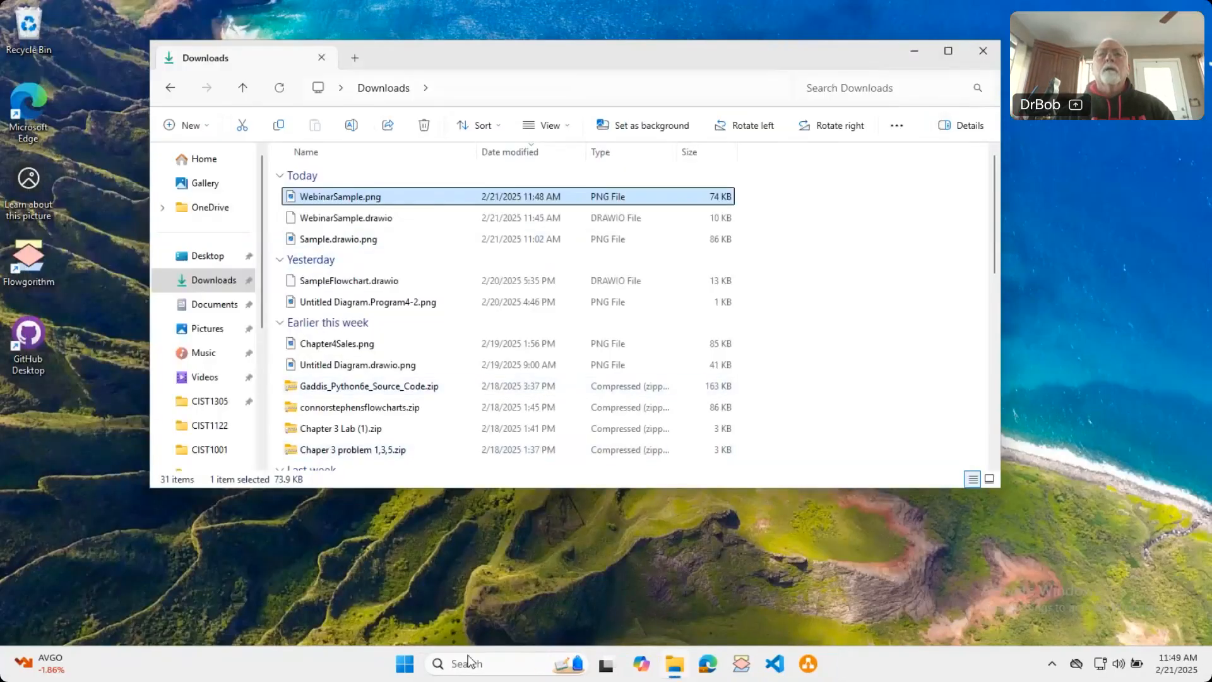
Launch draw.io, maximize its window and continue editing the offered 2/21/2025 11:47:19 AM draft
{"action": "left_click", "coordinate": [803, 669]}
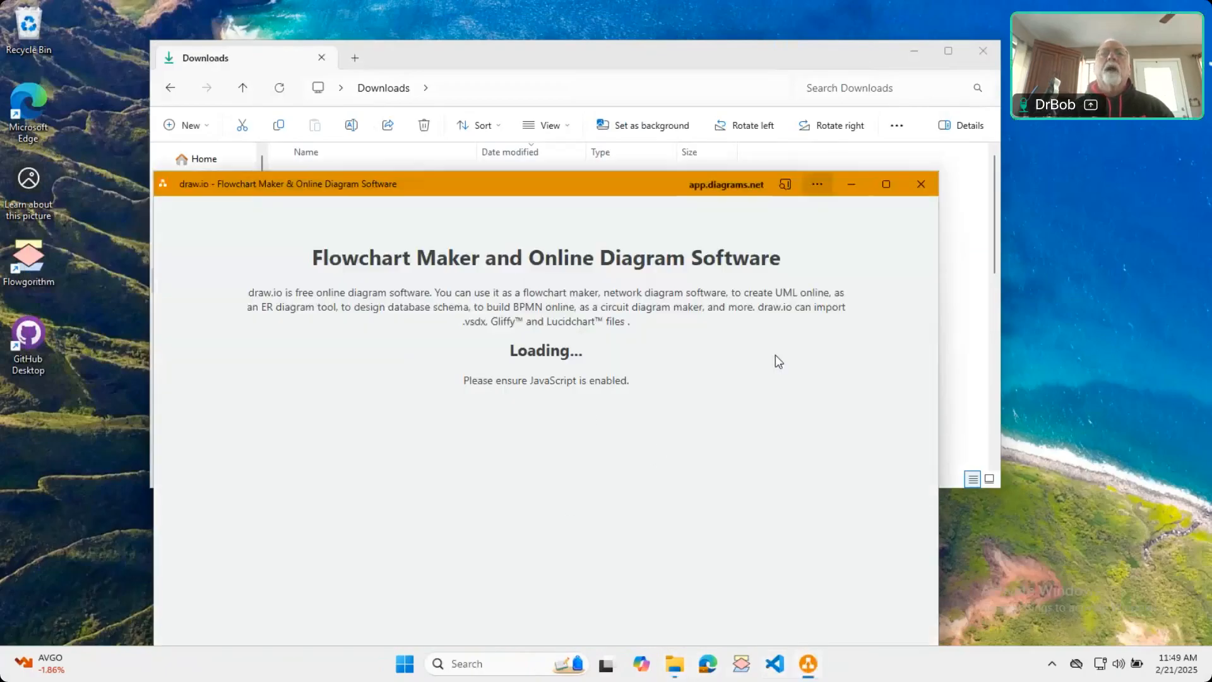
{"action": "mouse_move", "coordinate": [893, 194]}
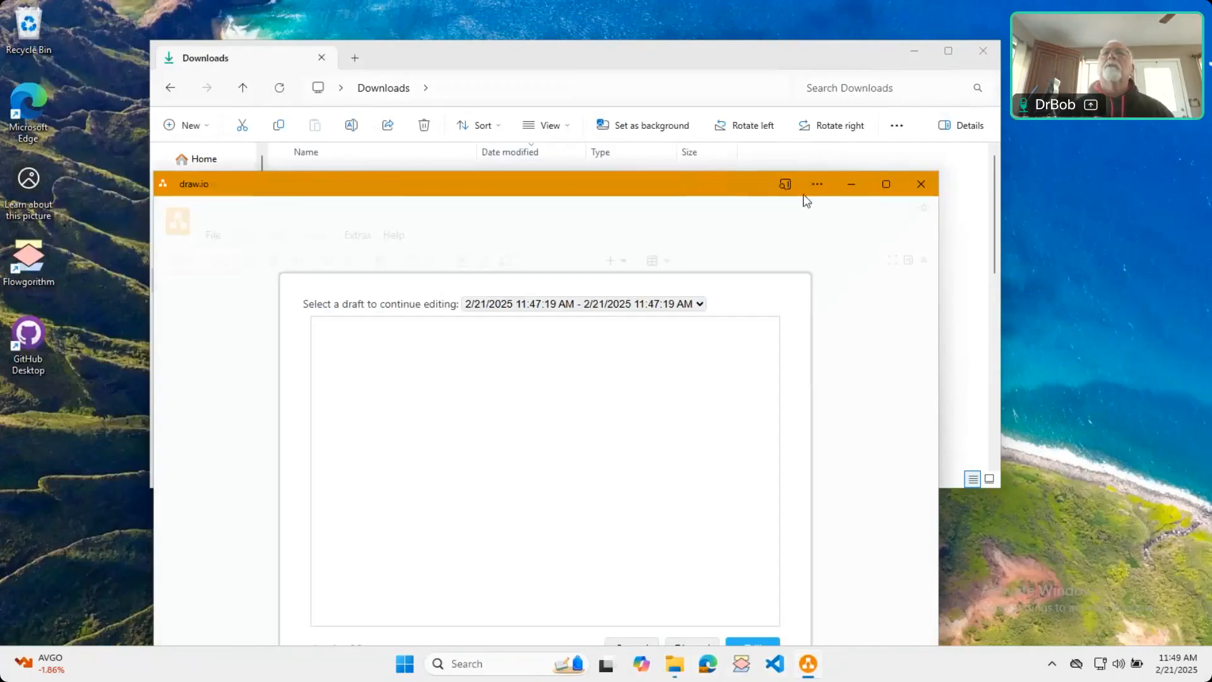
{"action": "left_click", "coordinate": [885, 184]}
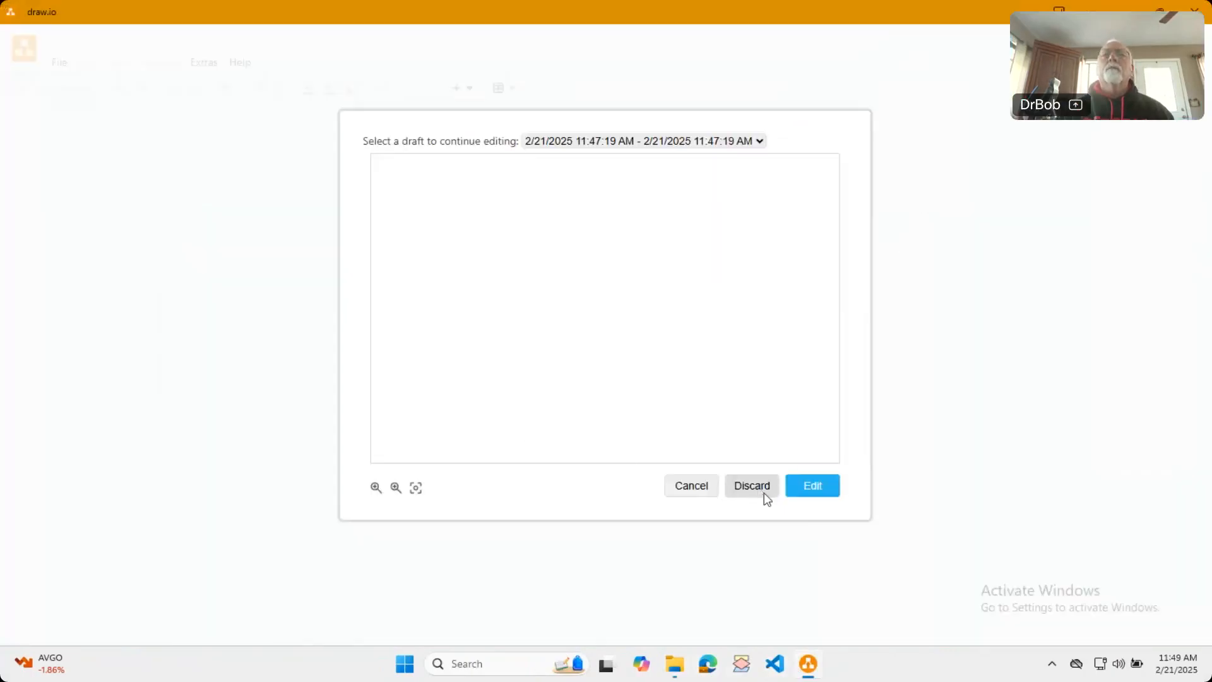
{"action": "left_click", "coordinate": [800, 486]}
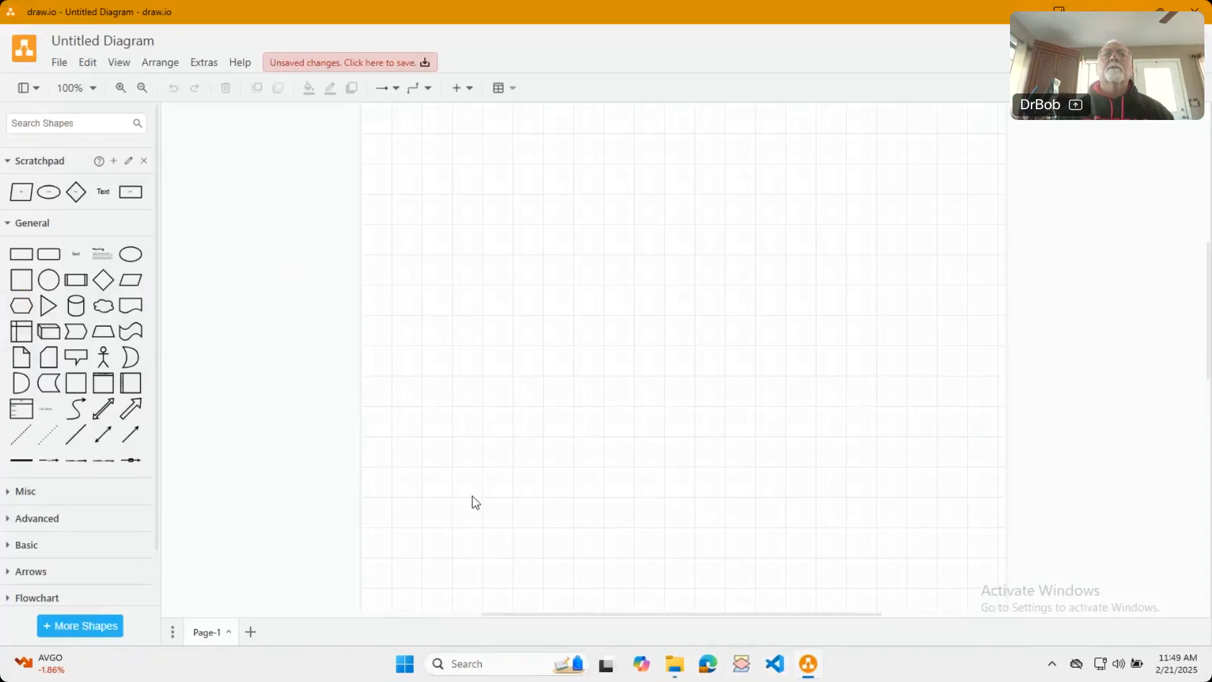
{"action": "scroll", "coordinate": [631, 288], "scroll_direction": "down", "scroll_amount": 3}
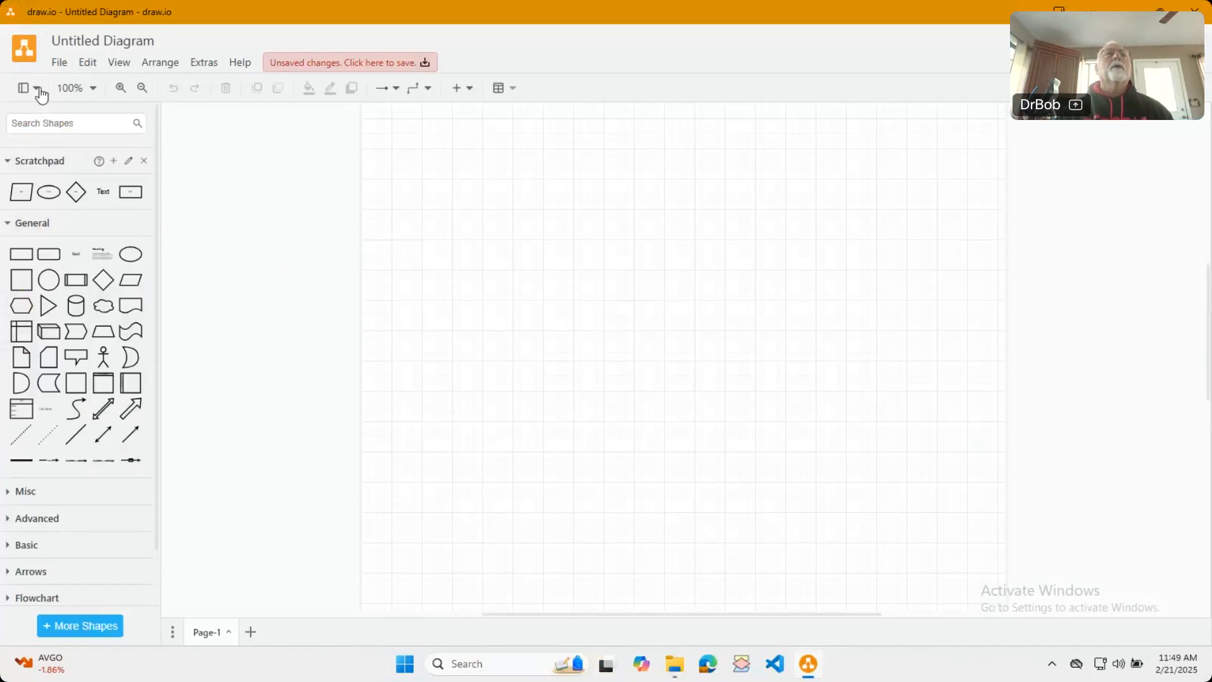
Open WebinarSample.png from the device, discarding the blank draft's changes, and check the flowchart down to its final ellipse
{"action": "left_click", "coordinate": [59, 62]}
{"action": "mouse_move", "coordinate": [130, 117]}
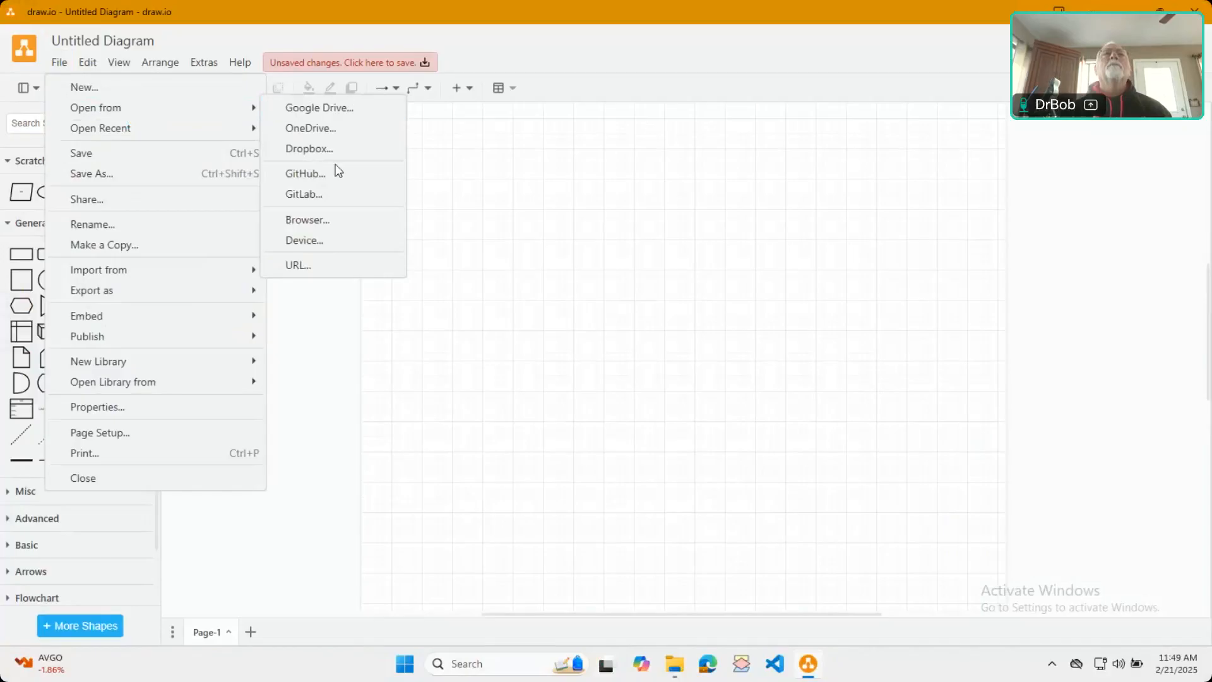
{"action": "left_click", "coordinate": [325, 224]}
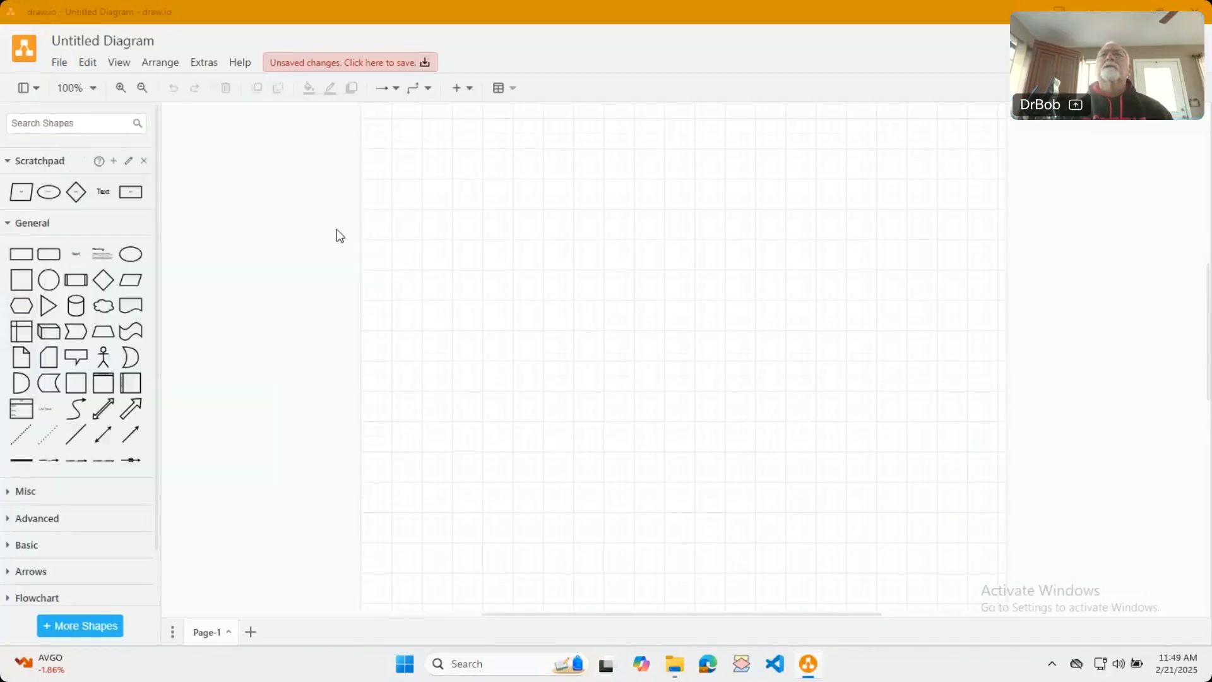
{"action": "double_click", "coordinate": [632, 374]}
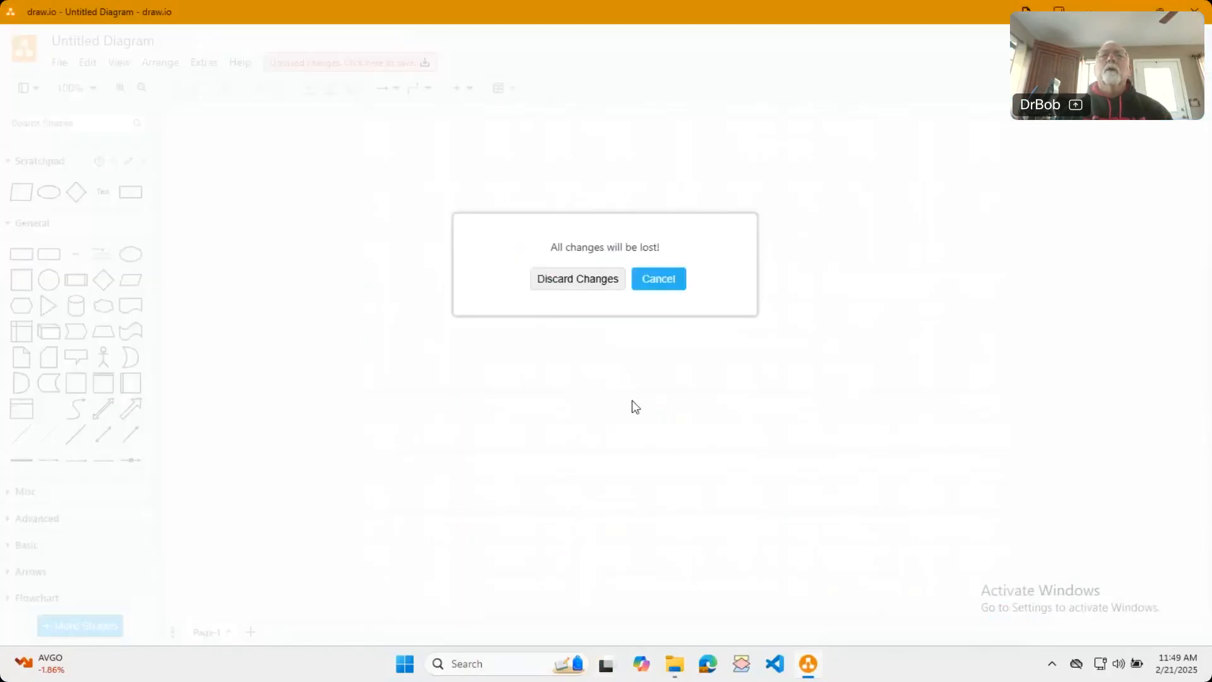
{"action": "left_click", "coordinate": [586, 281]}
{"action": "scroll", "coordinate": [460, 404], "scroll_direction": "down", "scroll_amount": 5}
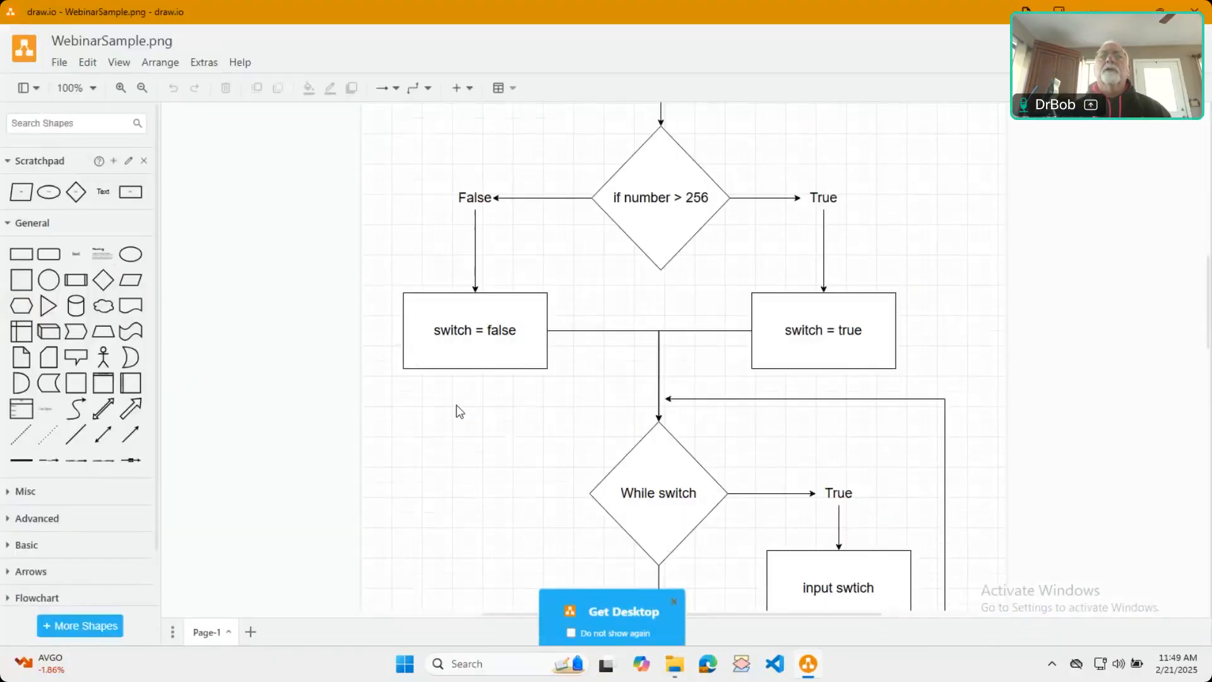
{"action": "scroll", "coordinate": [414, 393], "scroll_direction": "down", "scroll_amount": 5}
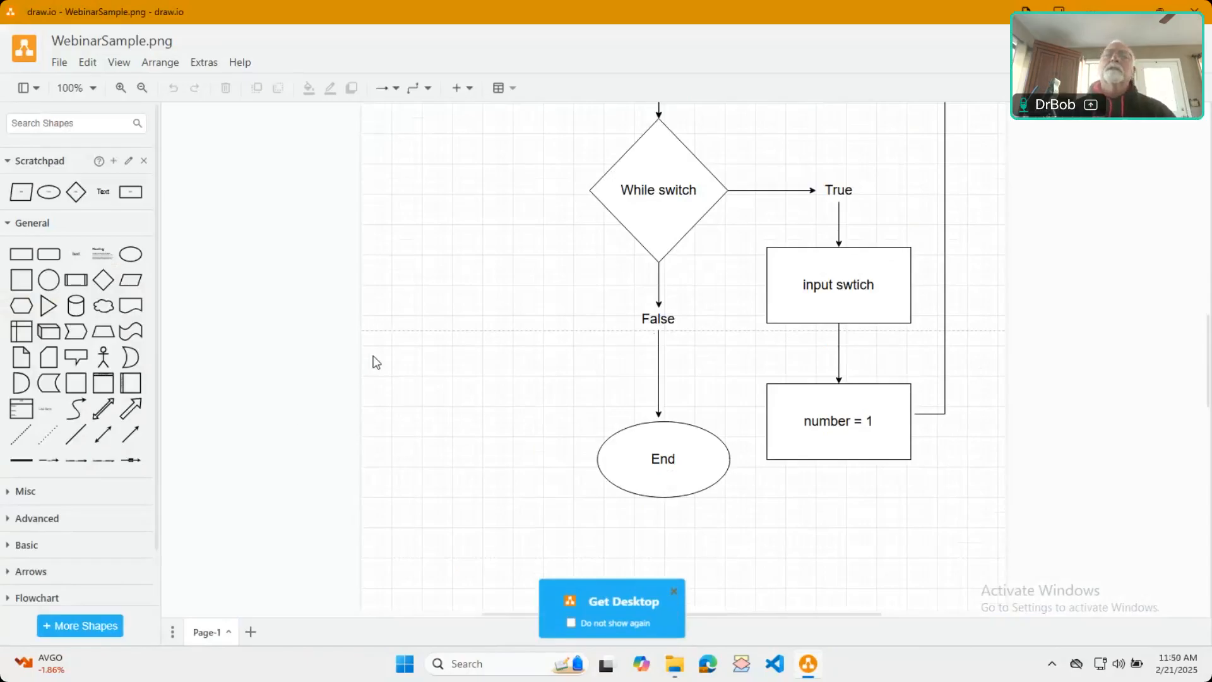
{"action": "scroll", "coordinate": [433, 331], "scroll_direction": "up", "scroll_amount": 1}
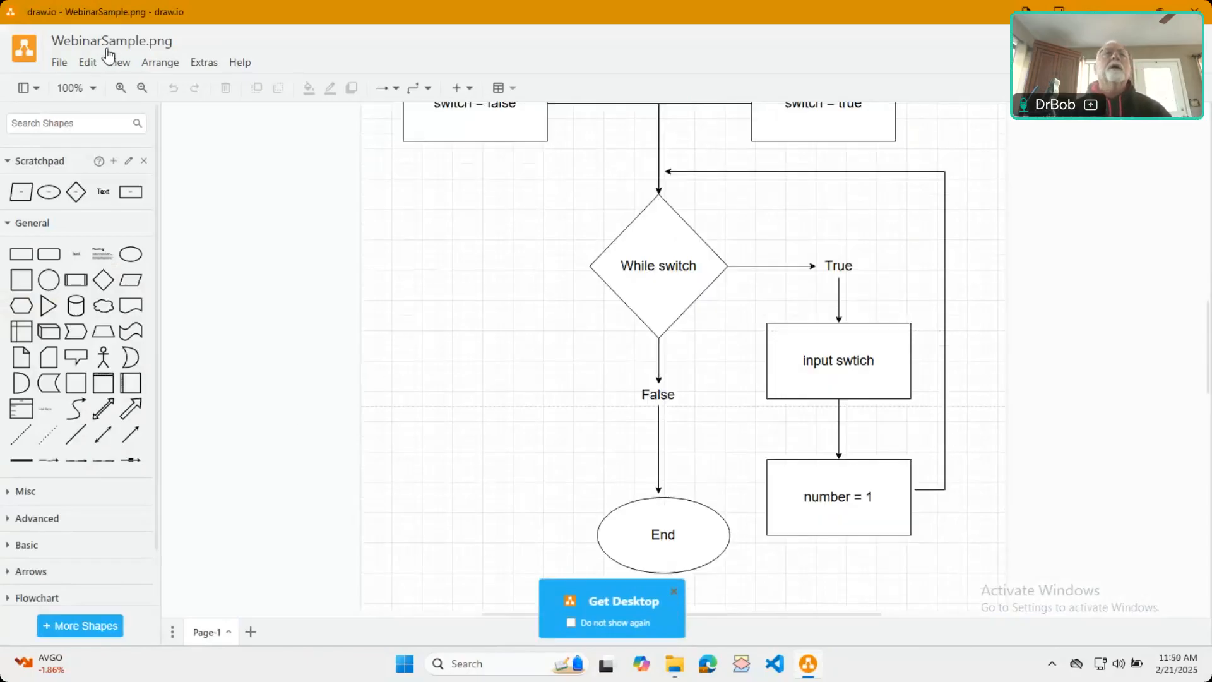
Review the export formats and the Save As file types offered for WebinarSample.png, and cancel the save
{"action": "left_click", "coordinate": [65, 68]}
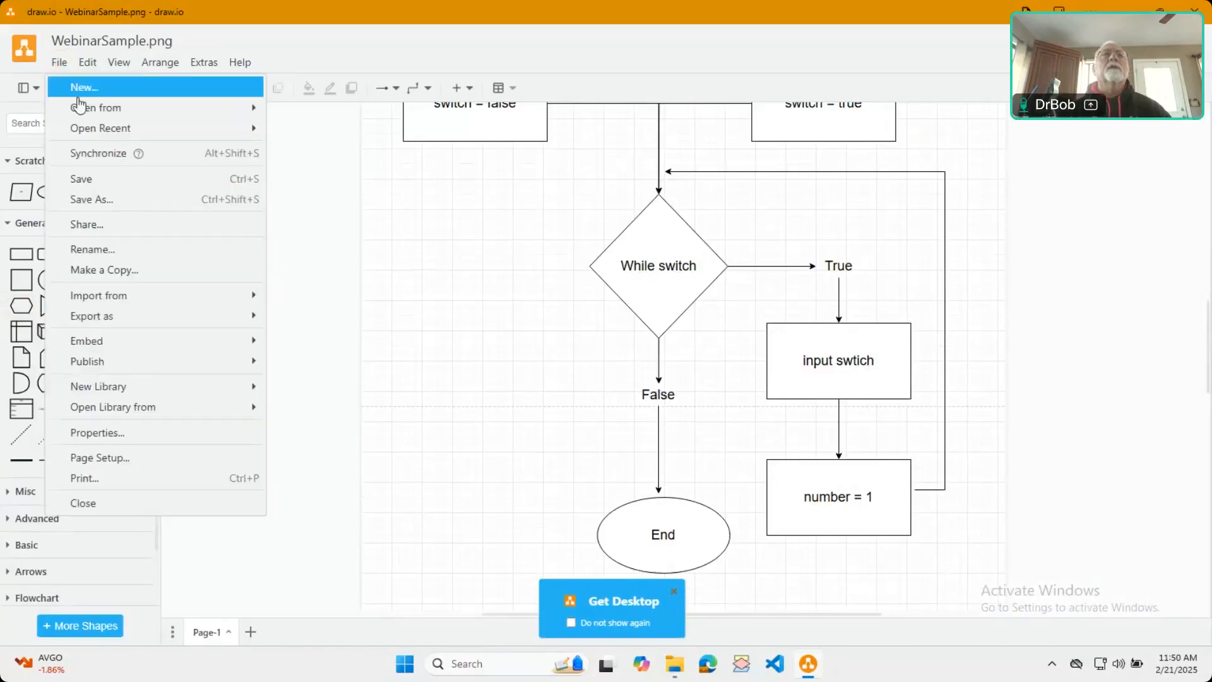
{"action": "mouse_move", "coordinate": [152, 315]}
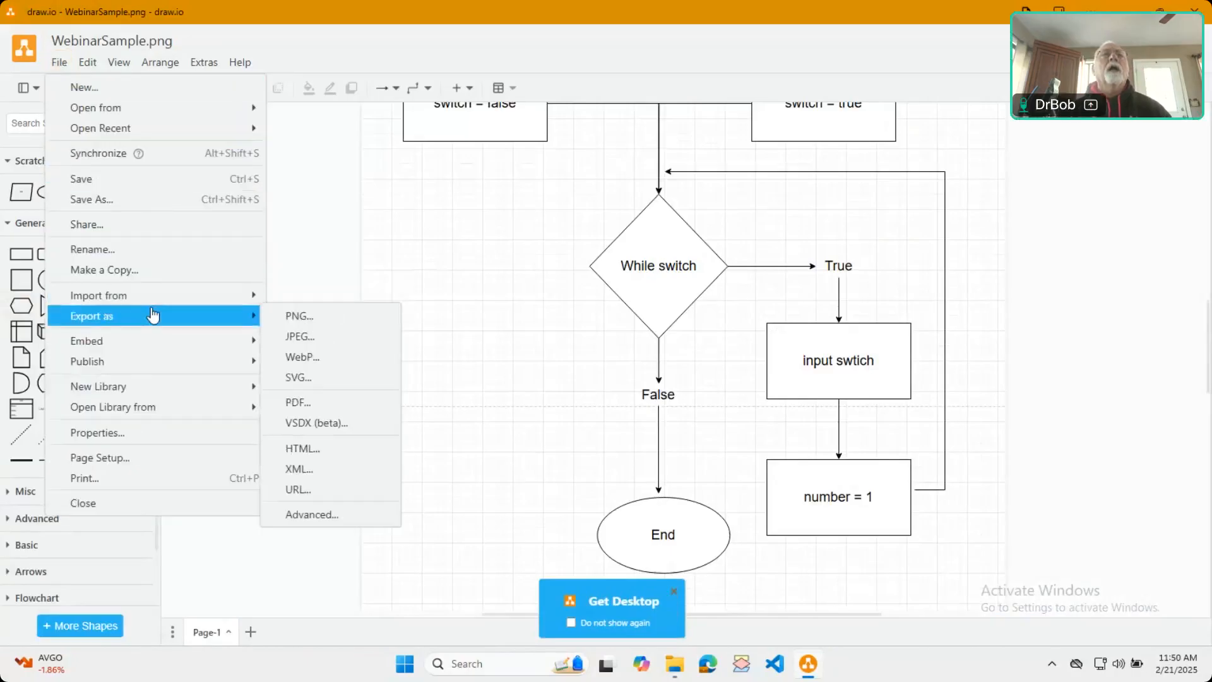
{"action": "left_click", "coordinate": [154, 199]}
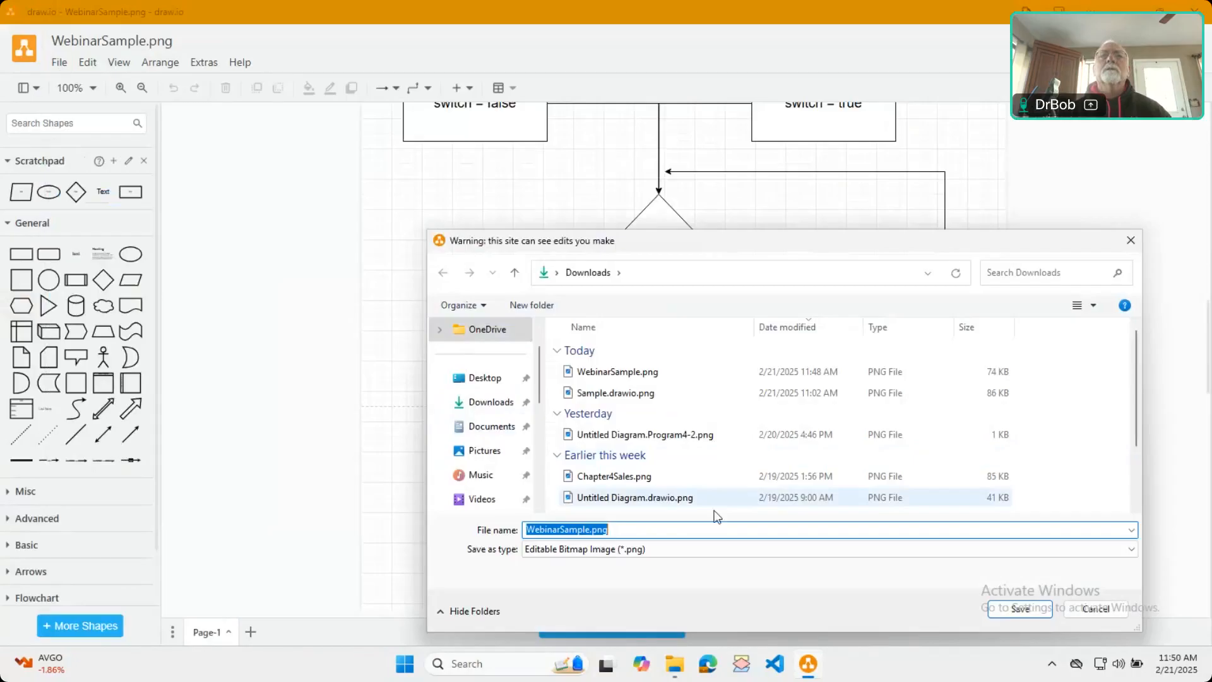
{"action": "left_click", "coordinate": [740, 549]}
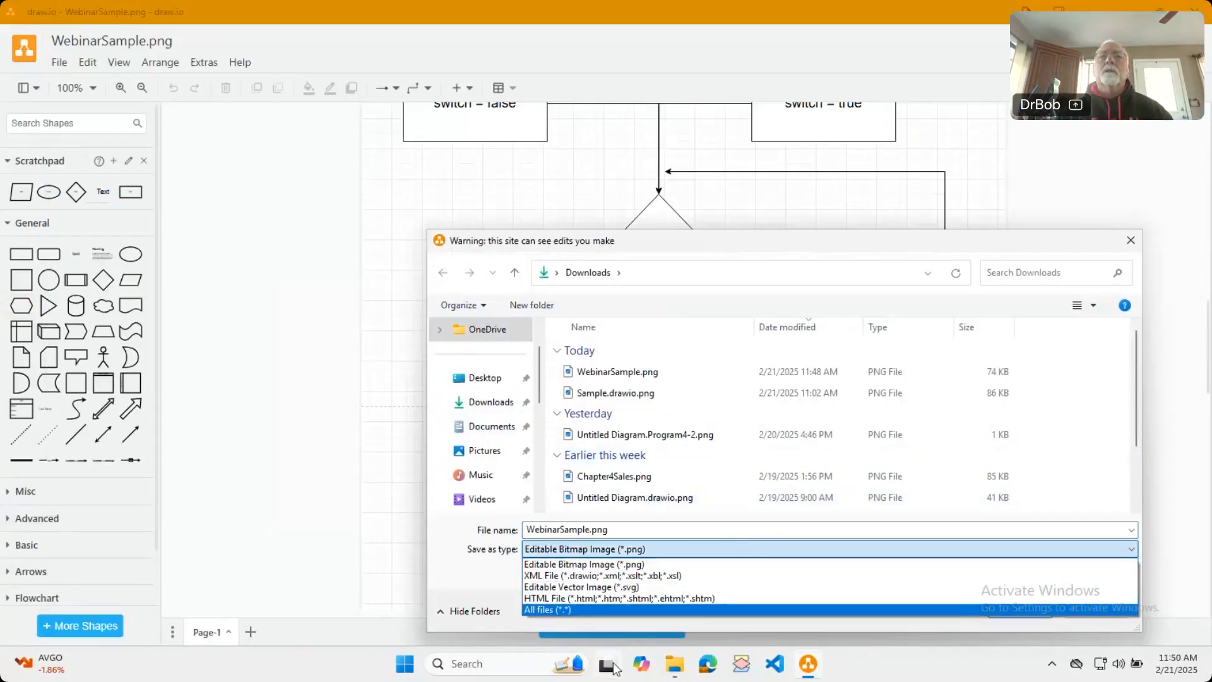
{"action": "left_click", "coordinate": [700, 526]}
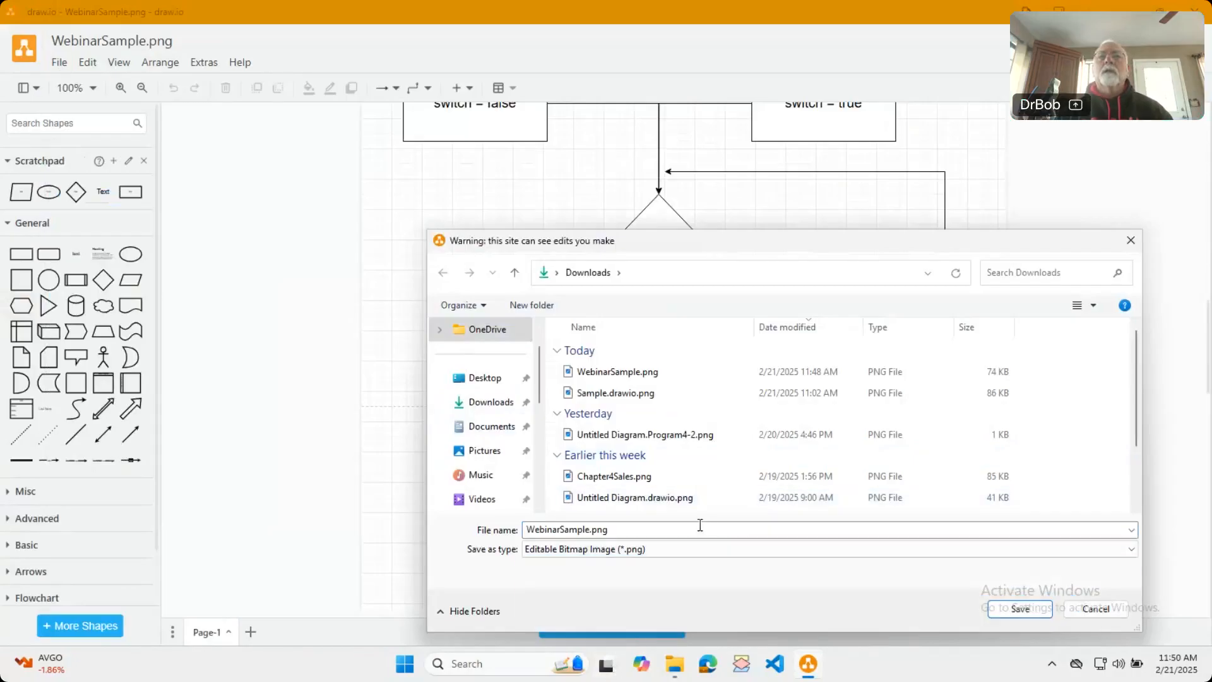
{"action": "double_click", "coordinate": [695, 526]}
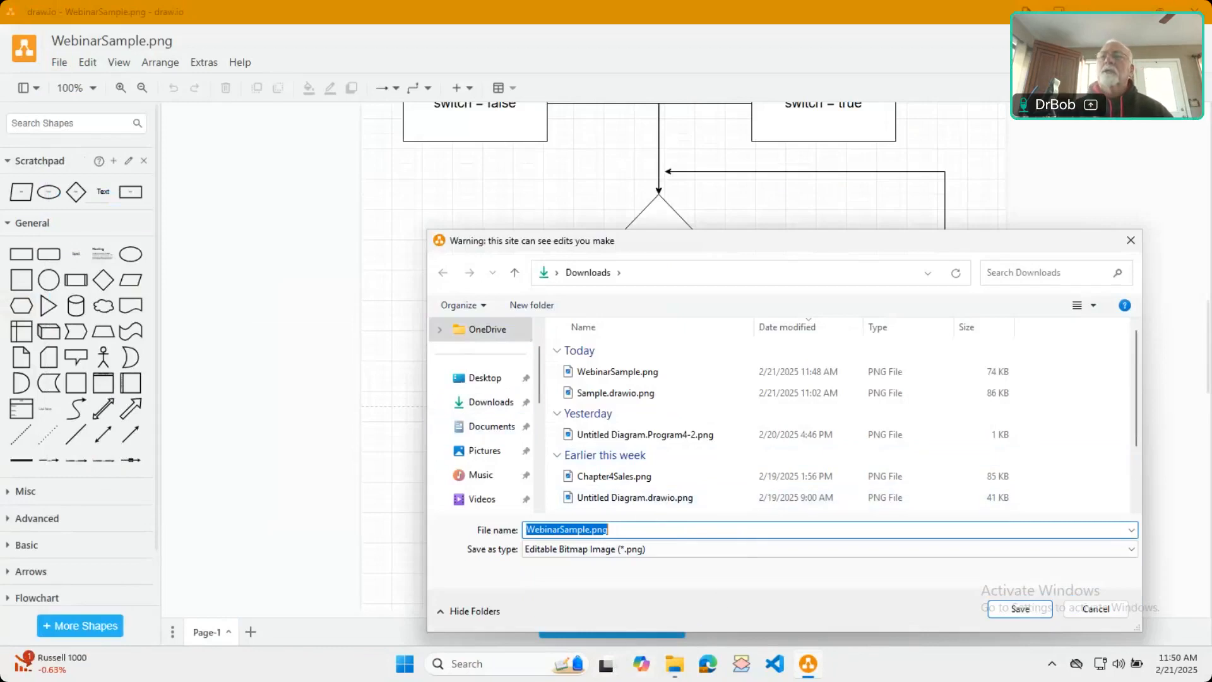
{"action": "left_click", "coordinate": [1122, 605]}
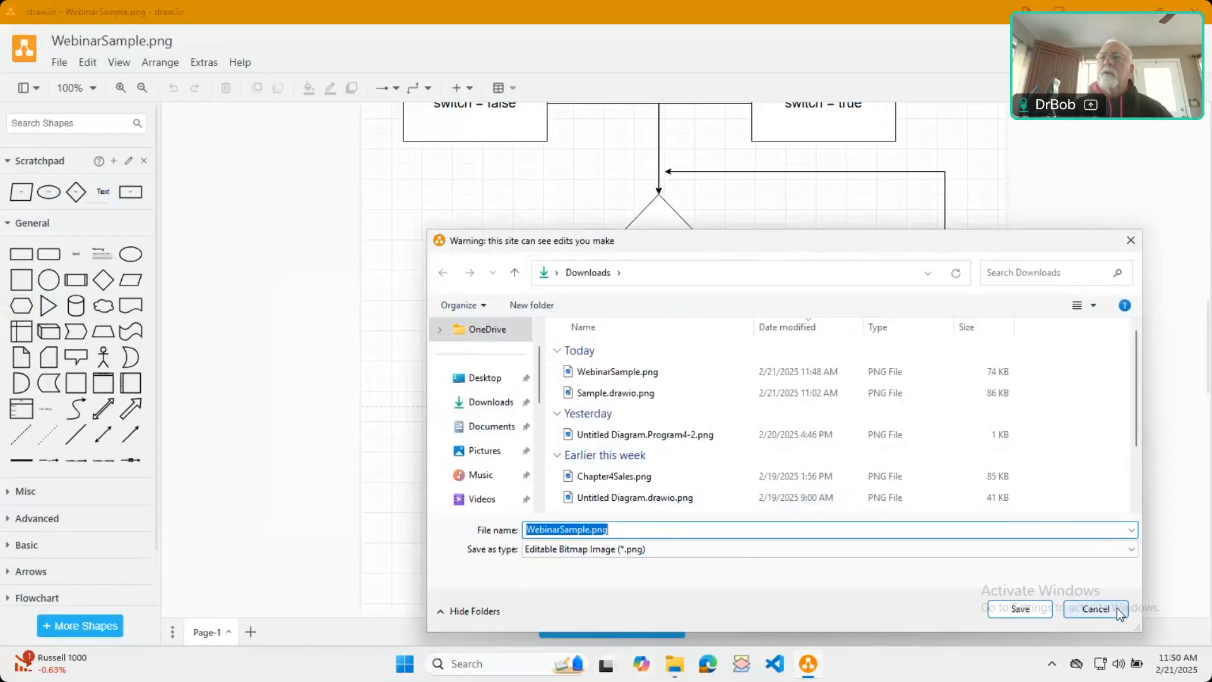
Export the flowchart as a PDF in Page View with a diagram copy included, saving it to the device as WebinarSample.drawio.pdf
{"action": "left_click", "coordinate": [59, 62]}
{"action": "mouse_move", "coordinate": [82, 316]}
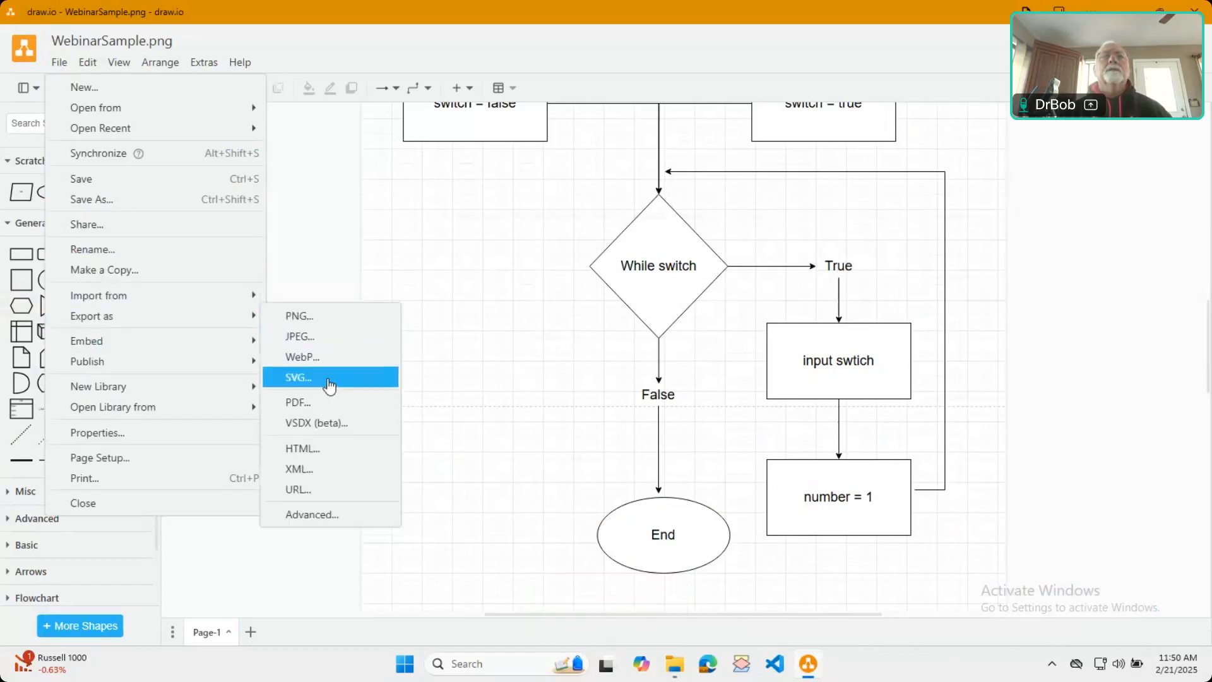
{"action": "left_click", "coordinate": [324, 414]}
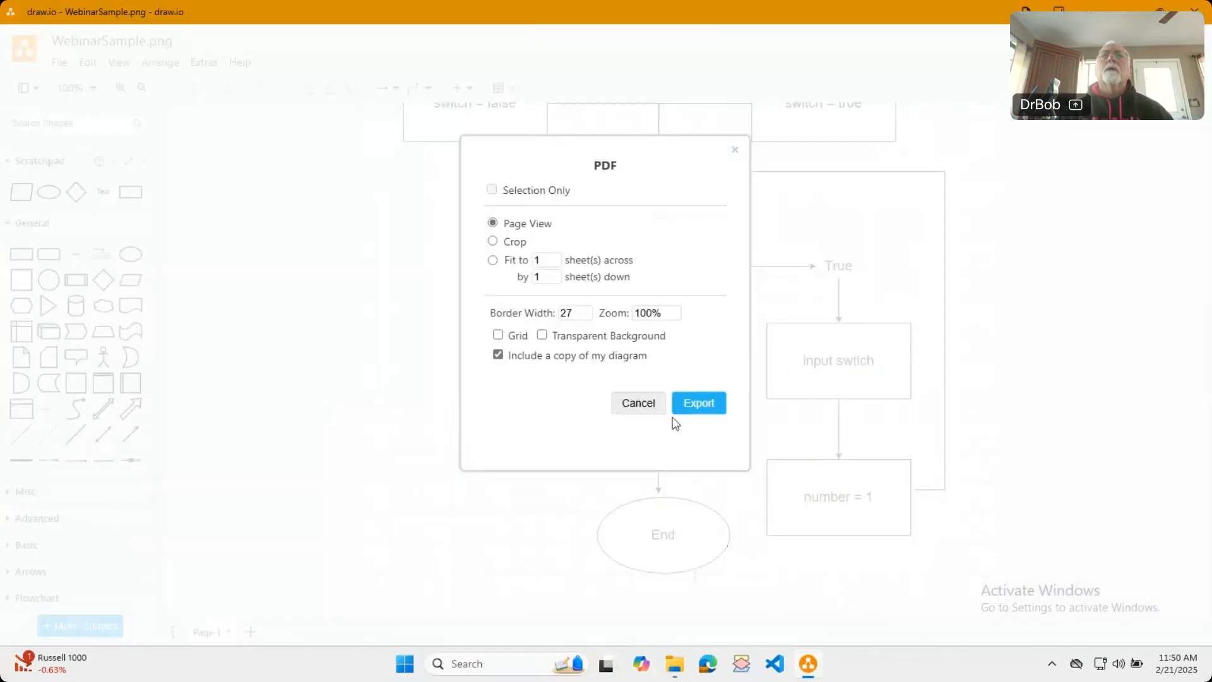
{"action": "left_click", "coordinate": [708, 410]}
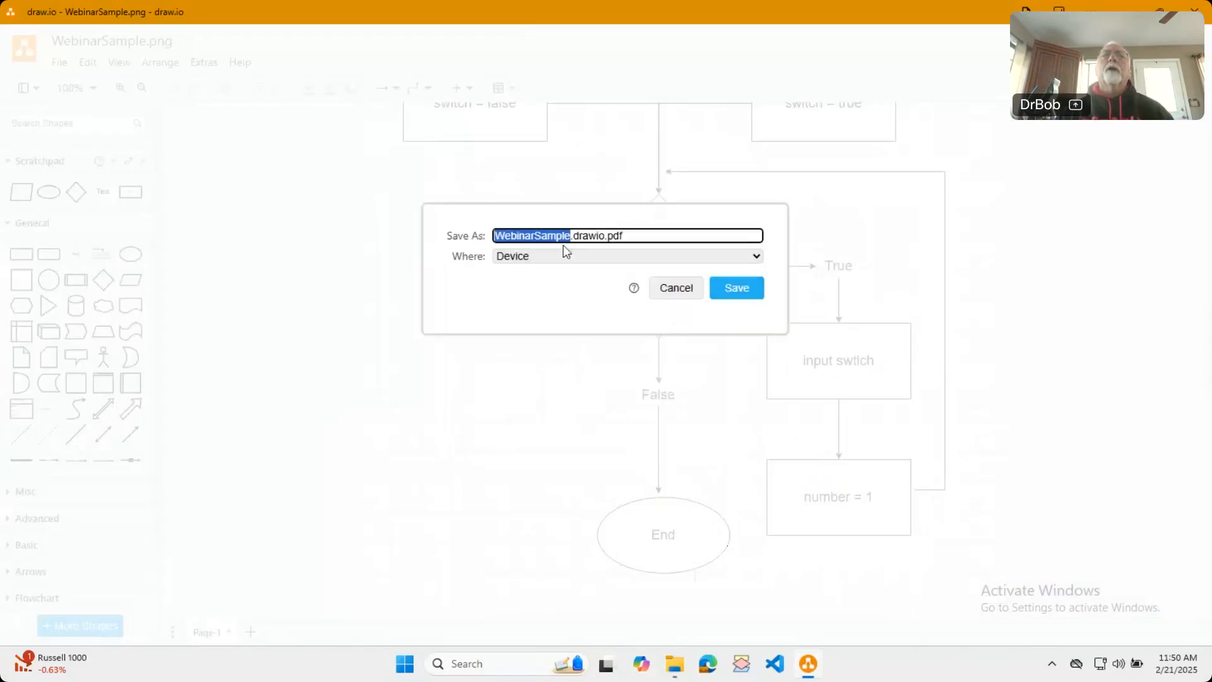
{"action": "left_click", "coordinate": [741, 290]}
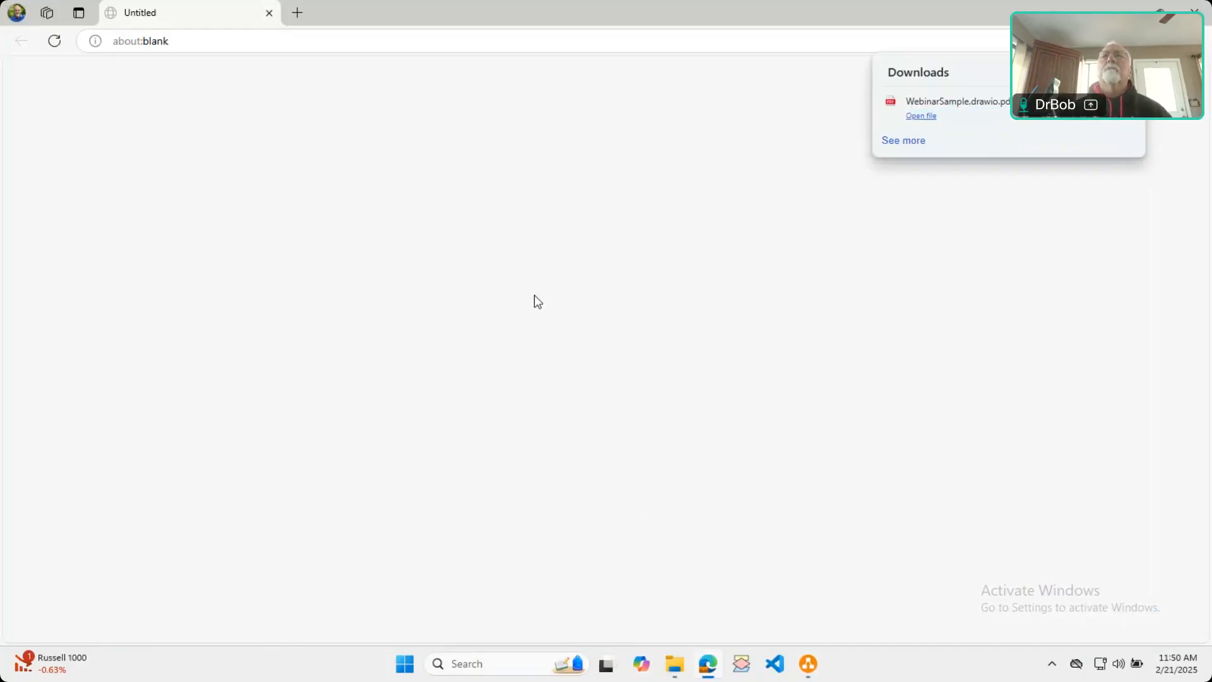
Open the downloaded WebinarSample.drawio.pdf, look through the flowchart across its pages, and close the PDF and draw.io windows
{"action": "left_click", "coordinate": [921, 116]}
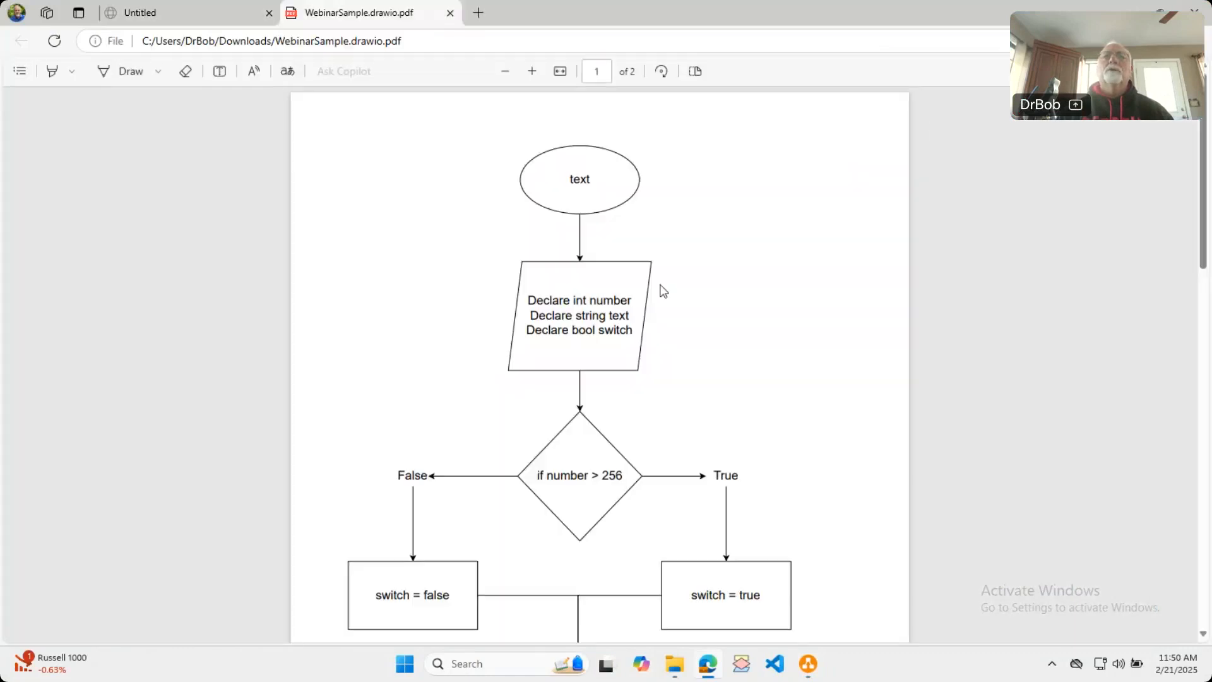
{"action": "scroll", "coordinate": [483, 354], "scroll_direction": "down", "scroll_amount": 5}
{"action": "scroll", "coordinate": [473, 371], "scroll_direction": "down", "scroll_amount": 4}
{"action": "scroll", "coordinate": [444, 344], "scroll_direction": "up", "scroll_amount": 10}
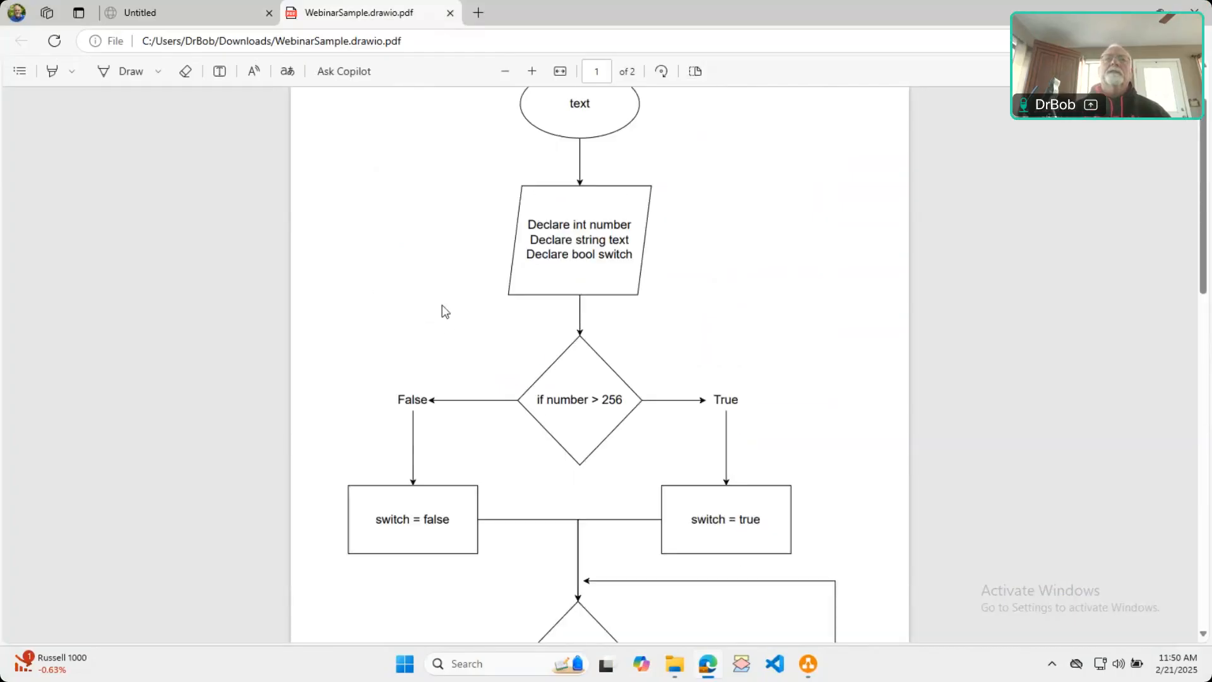
{"action": "scroll", "coordinate": [442, 306], "scroll_direction": "up", "scroll_amount": 1}
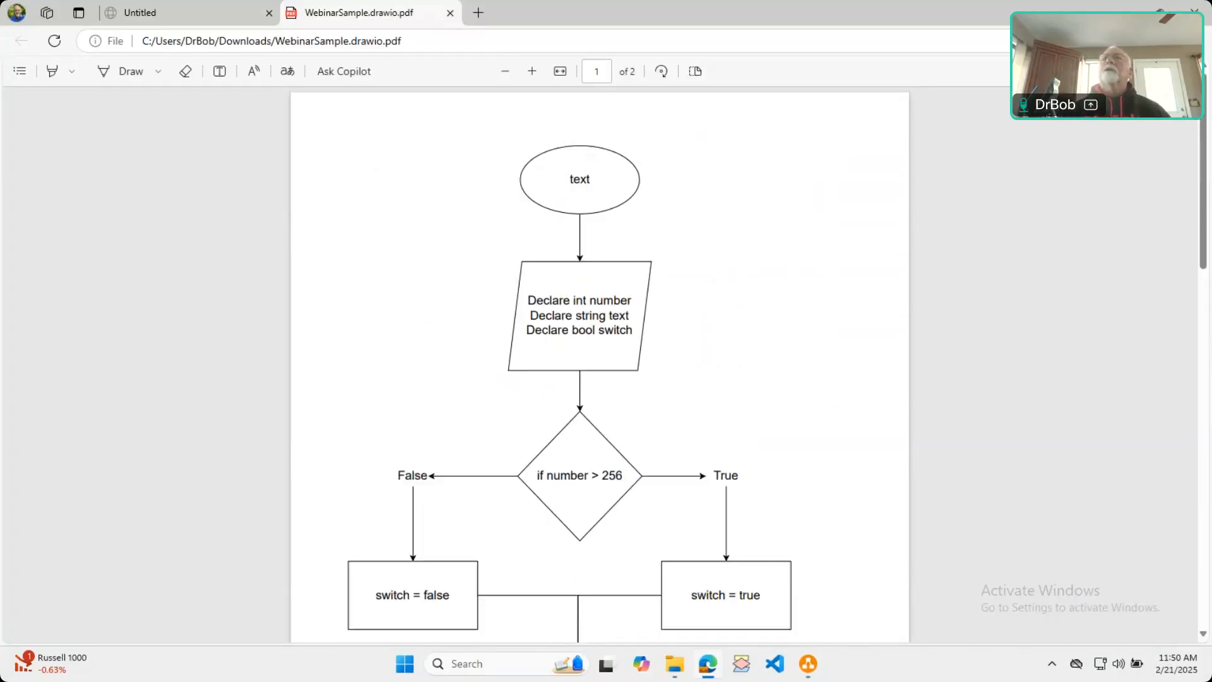
{"action": "left_click", "coordinate": [1195, 7]}
{"action": "key", "text": "Escape"}
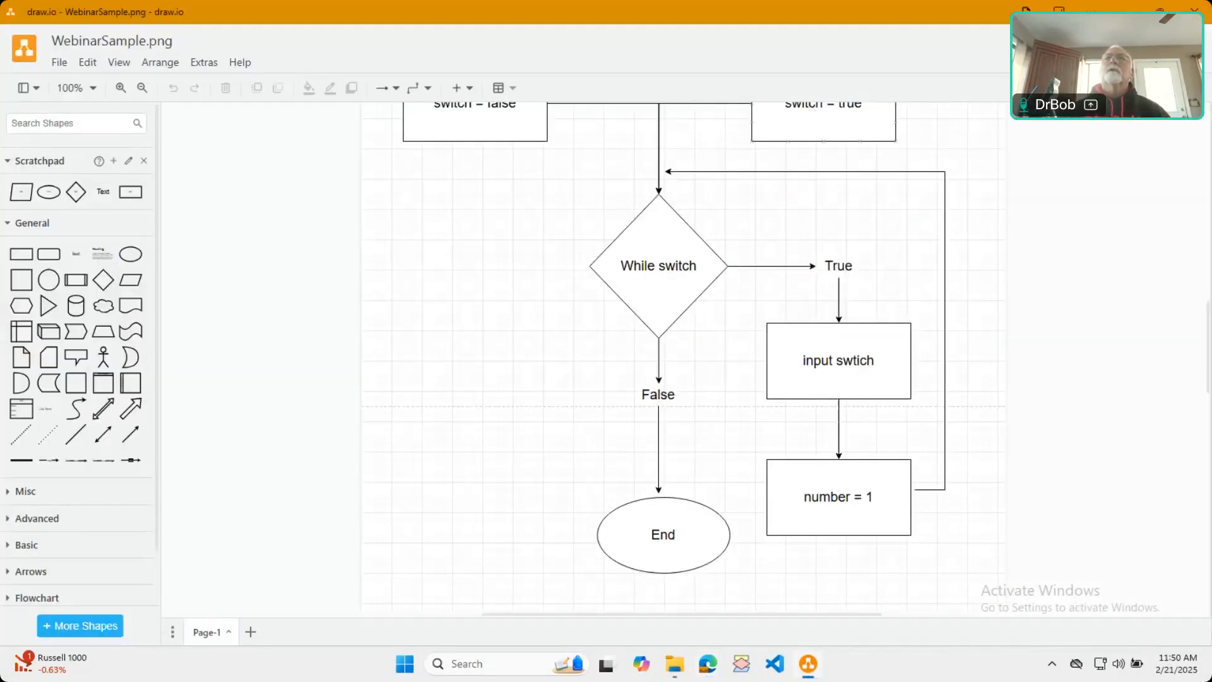
{"action": "left_click", "coordinate": [1198, 8]}
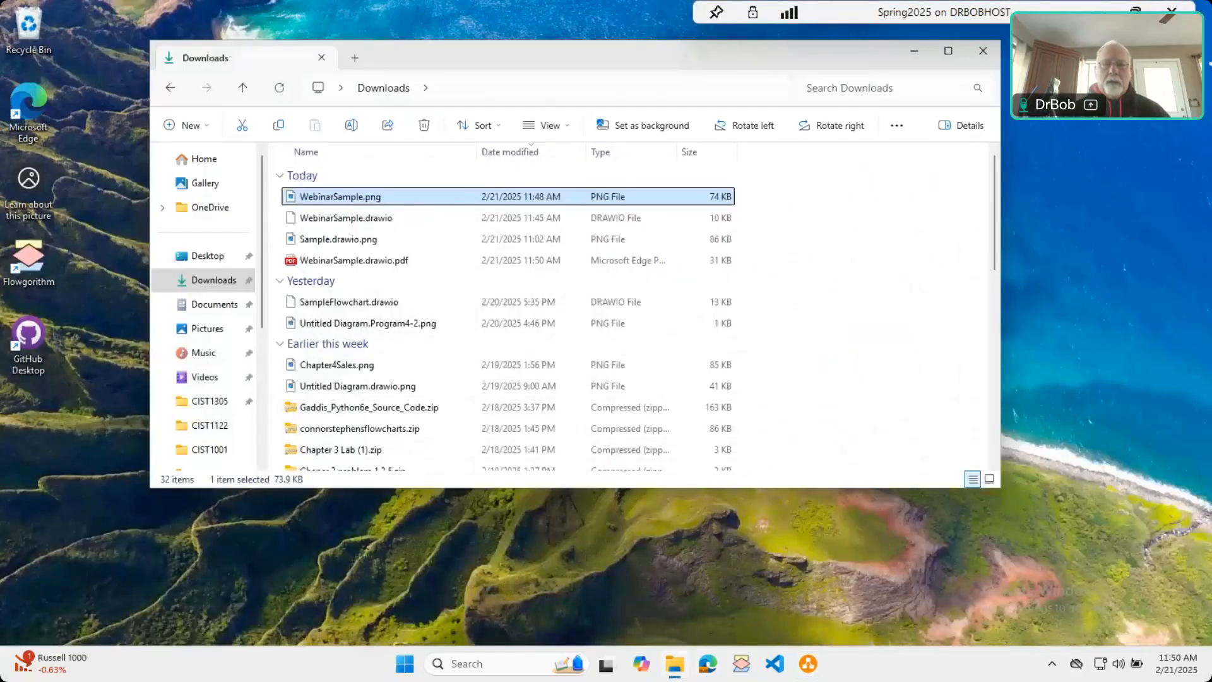